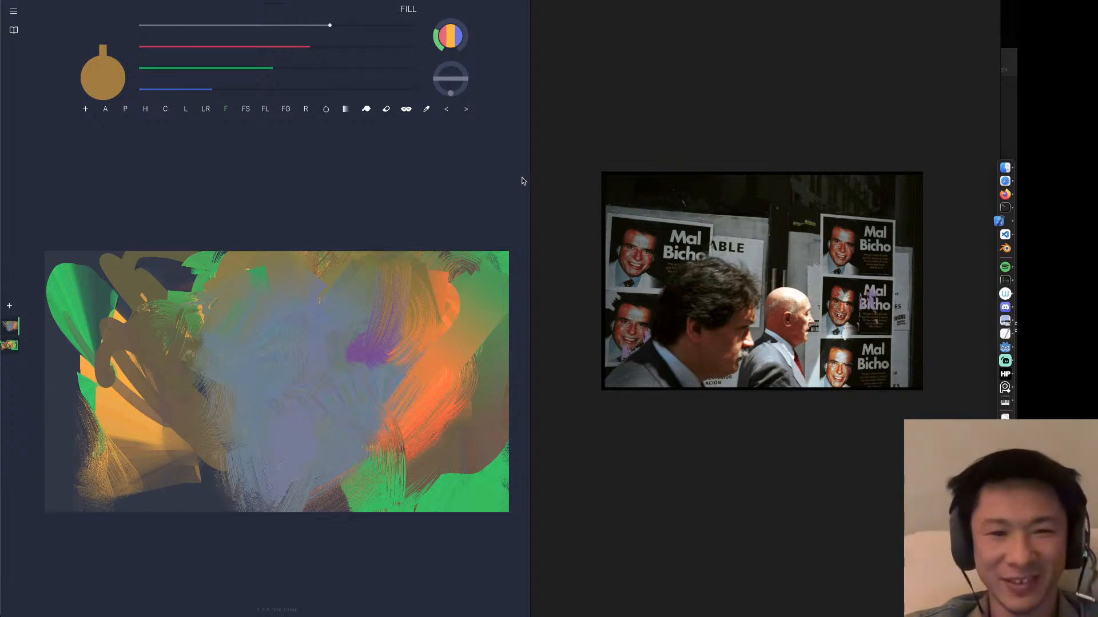
Paint ochre fill shapes across the upper and left-hand areas of the canvas and partly over the purple patch.
left_click(422, 205)
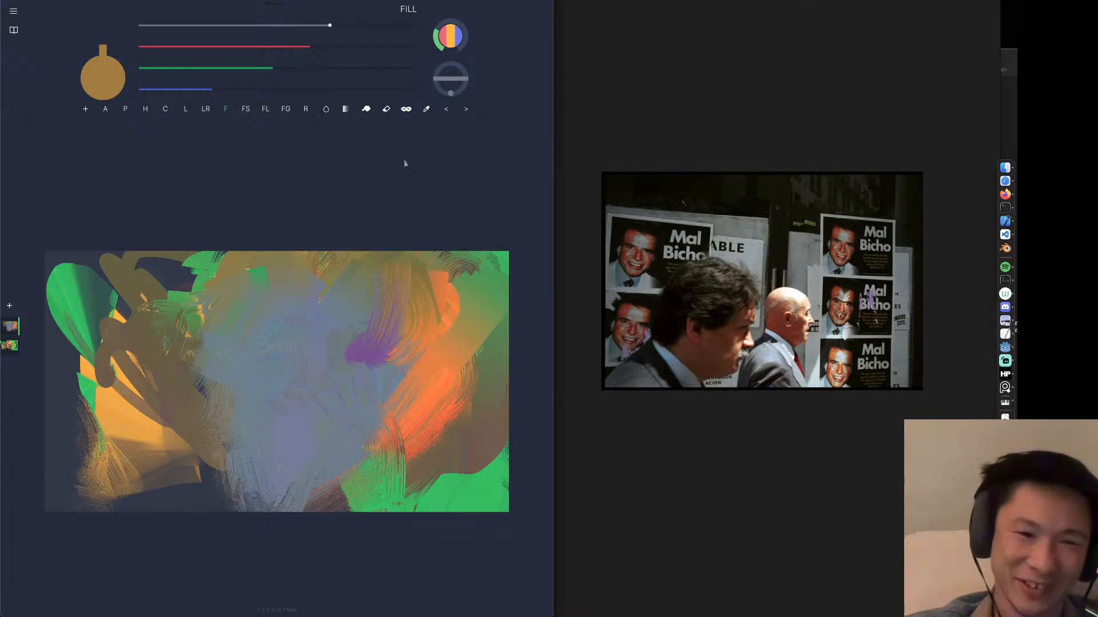
mouse_move(434, 273)
left_mouse_down()
mouse_move(409, 277)
mouse_move(324, 291)
mouse_move(374, 313)
mouse_move(282, 281)
mouse_move(269, 300)
mouse_move(251, 234)
mouse_move(206, 258)
mouse_move(203, 273)
mouse_move(171, 267)
mouse_move(150, 284)
mouse_move(211, 315)
mouse_move(126, 303)
mouse_move(126, 255)
mouse_move(95, 307)
mouse_move(80, 295)
mouse_move(126, 319)
mouse_move(63, 284)
mouse_move(44, 324)
left_mouse_up()
mouse_move(67, 362)
left_mouse_down()
mouse_move(52, 395)
mouse_move(159, 402)
left_mouse_up()
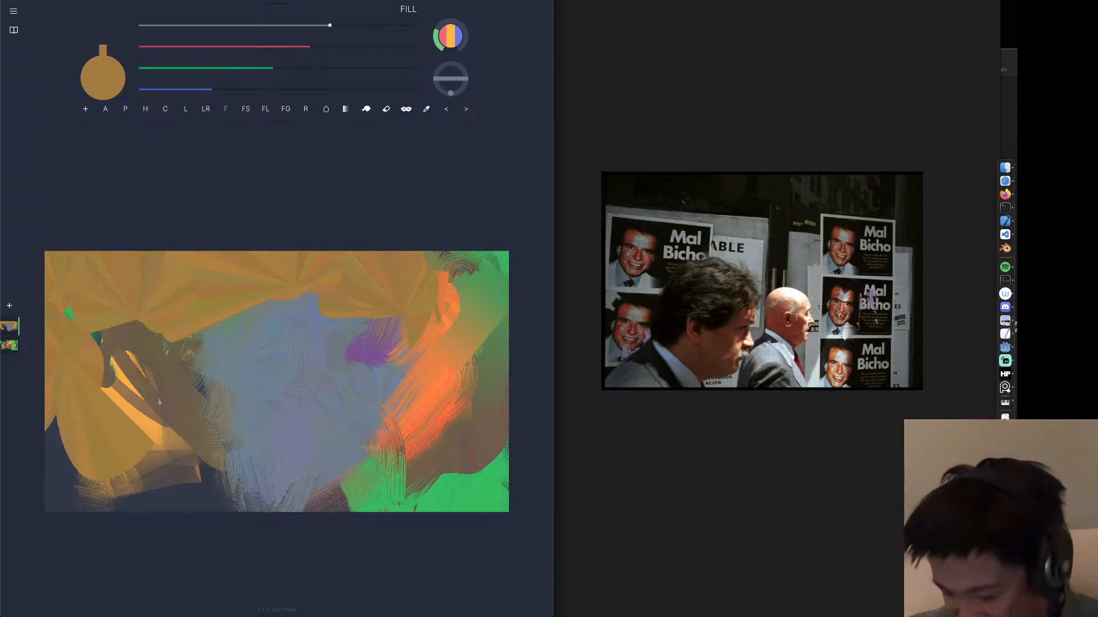
mouse_move(367, 303)
left_mouse_down()
mouse_move(392, 361)
mouse_move(406, 259)
left_mouse_up()
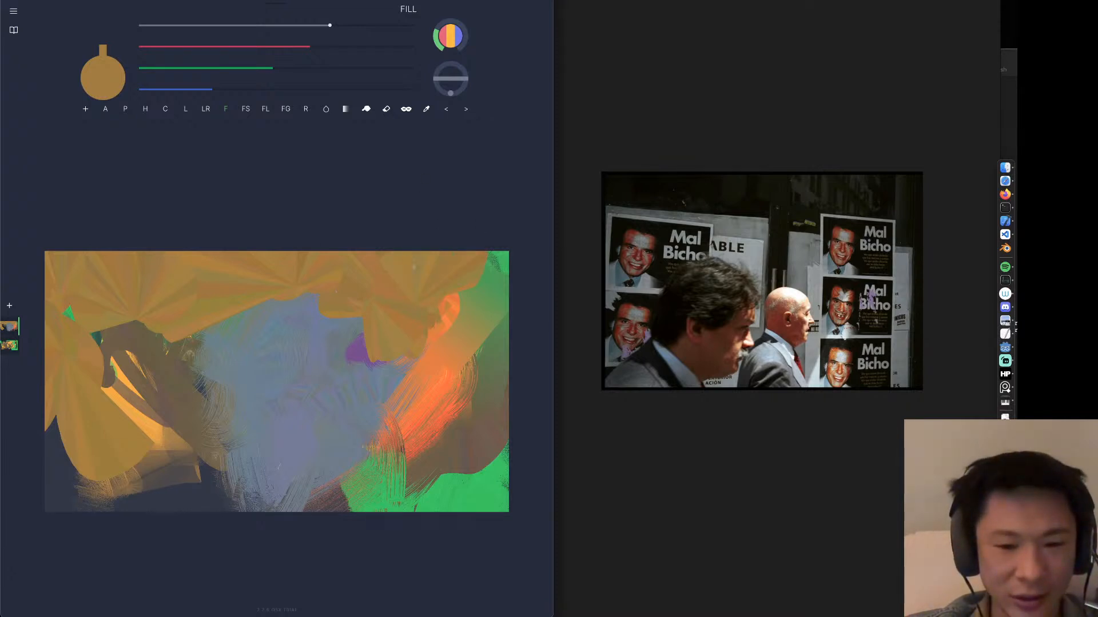
scroll(364, 327, "up", 3)
mouse_move(364, 327)
left_mouse_down()
mouse_move(386, 279)
mouse_move(376, 274)
left_mouse_up()
scroll(386, 279, "down", 2)
key("super+e")
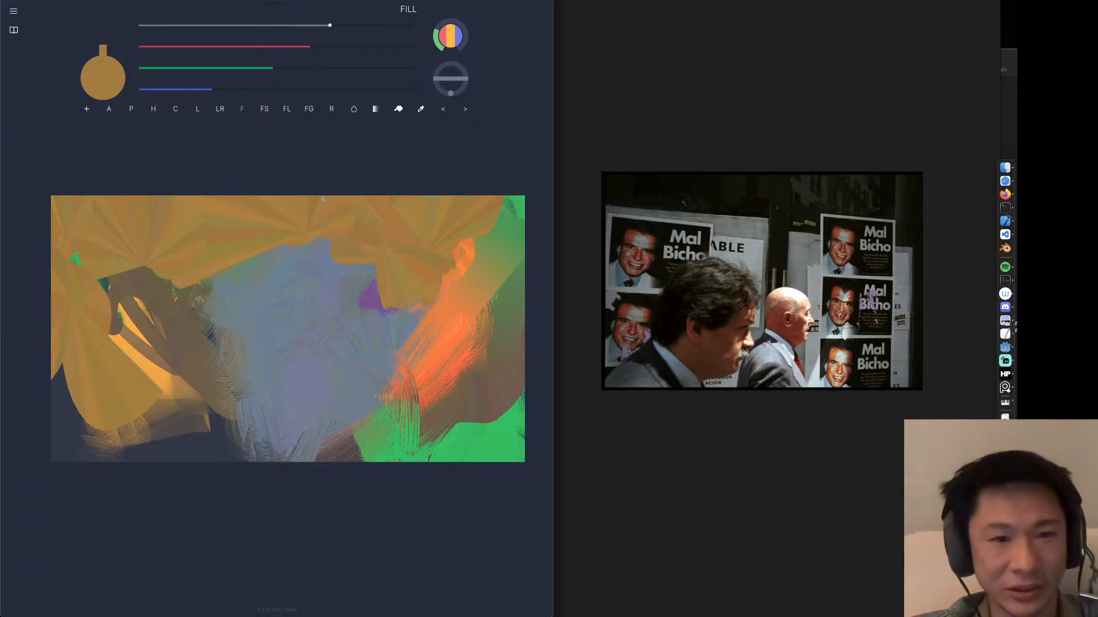
Restore the Open hotkey to its default in the hotkey editor and rebind it to Shift+O.
key("h")
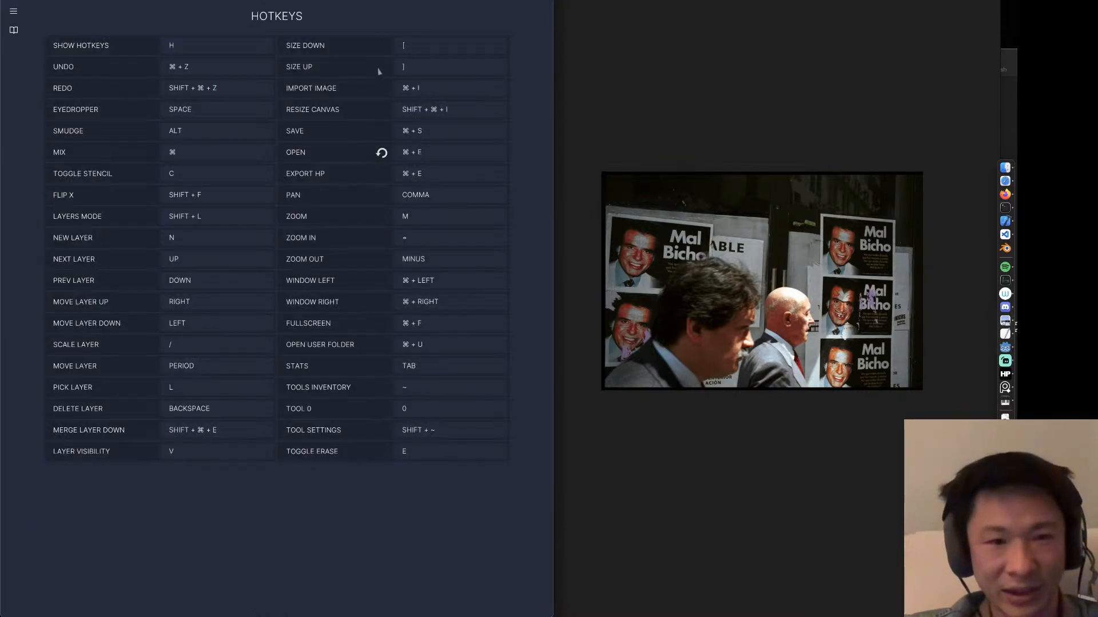
left_click(381, 154)
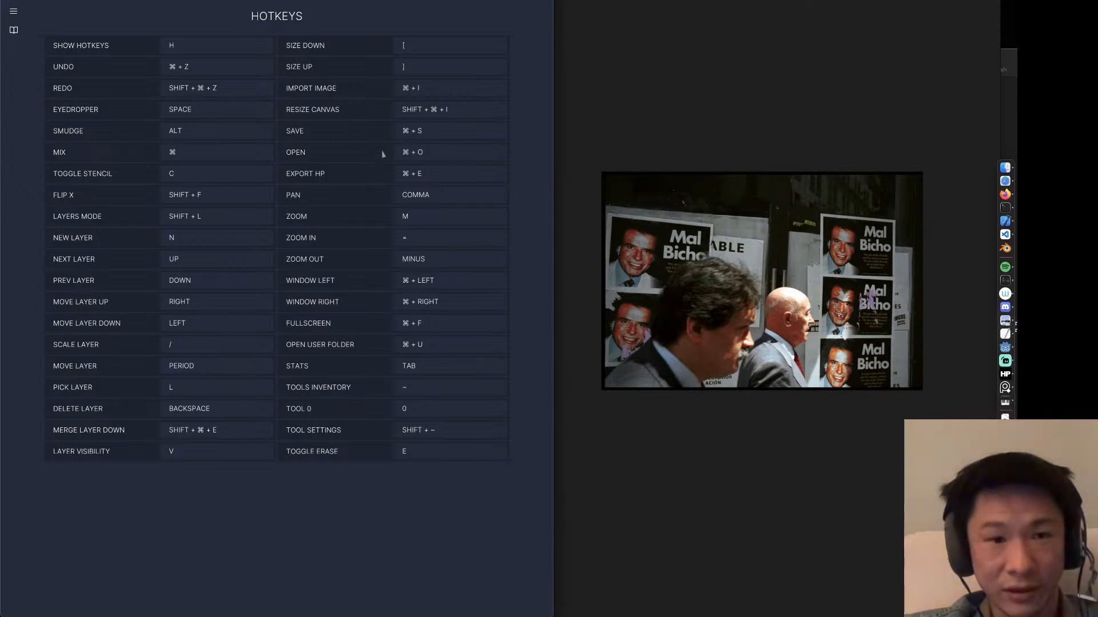
left_click(418, 152)
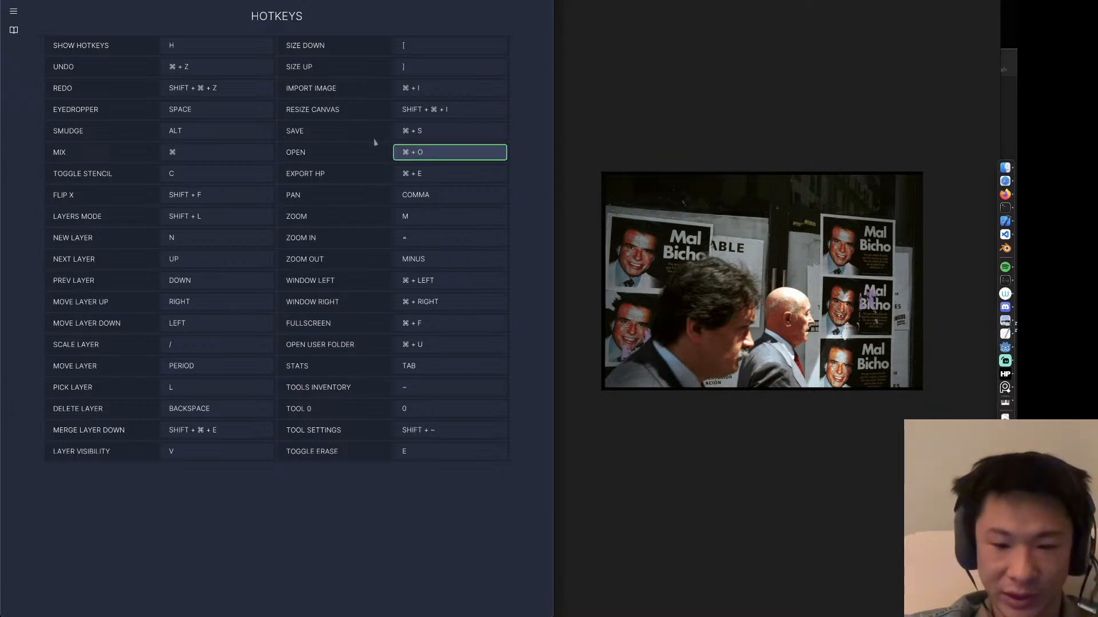
key("shift+o")
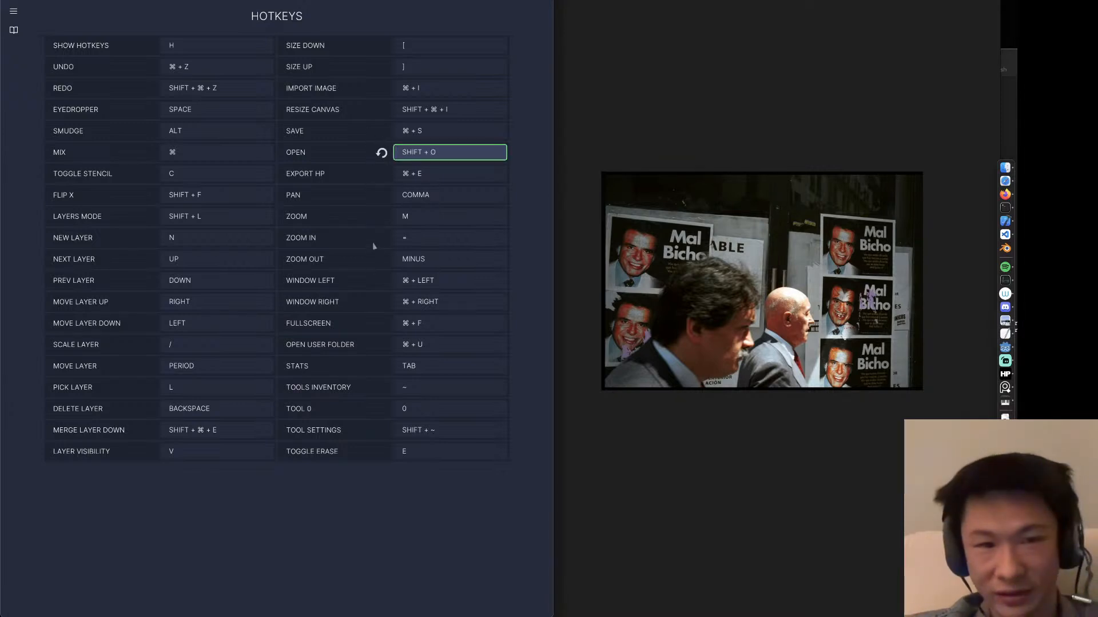
key("h")
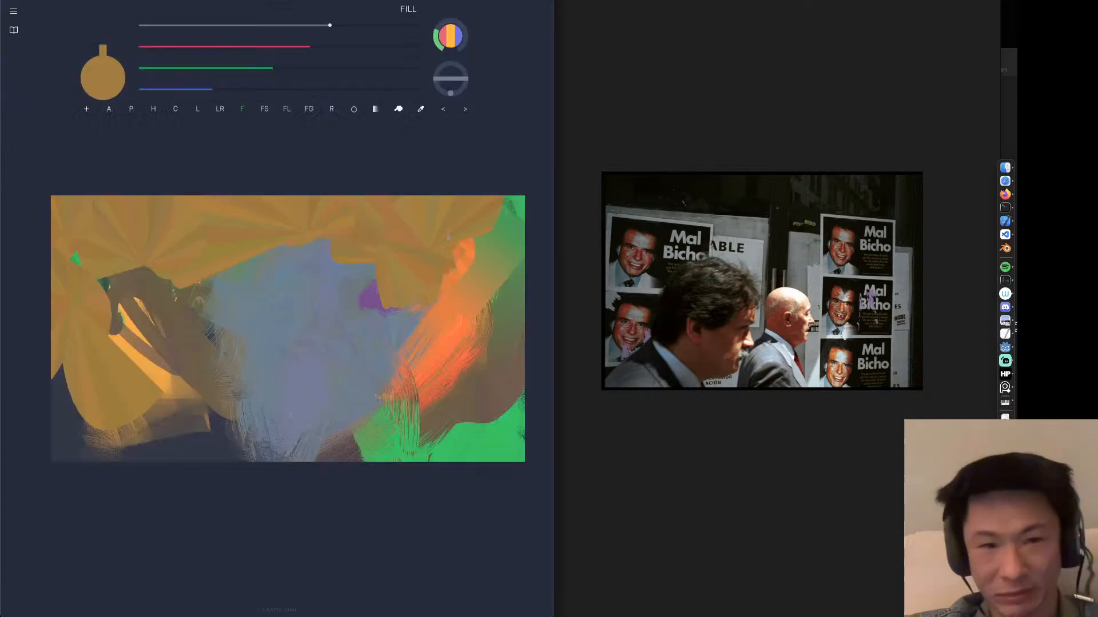
Test the Shift+O hotkey, cancel the canvas file browser, and restore the Open hotkey to its default.
key("shift+o")
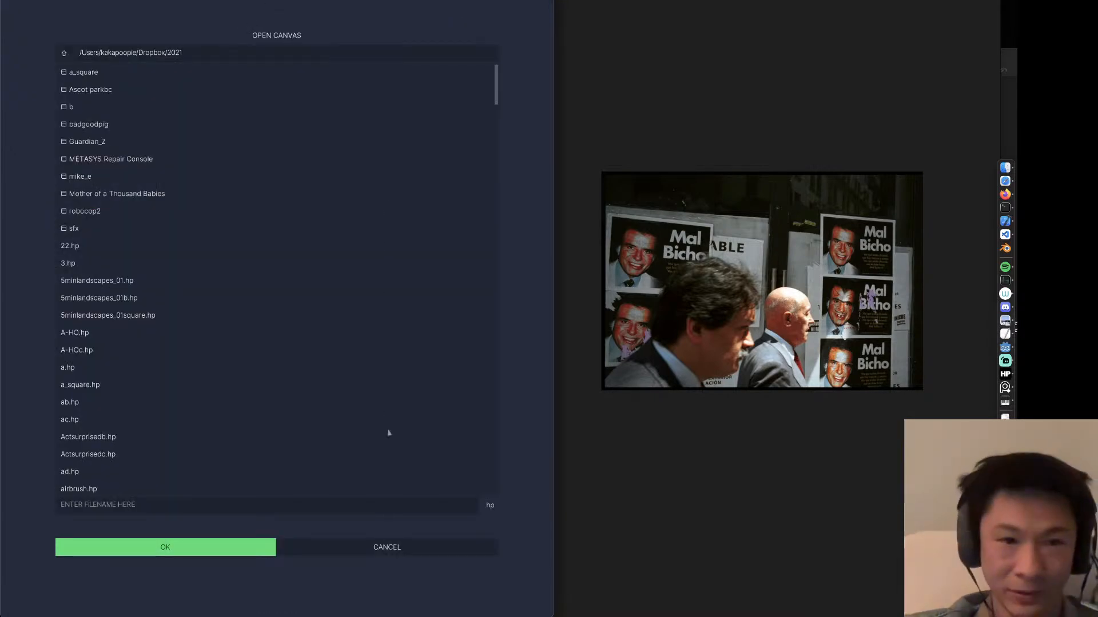
left_click(366, 550)
key("h")
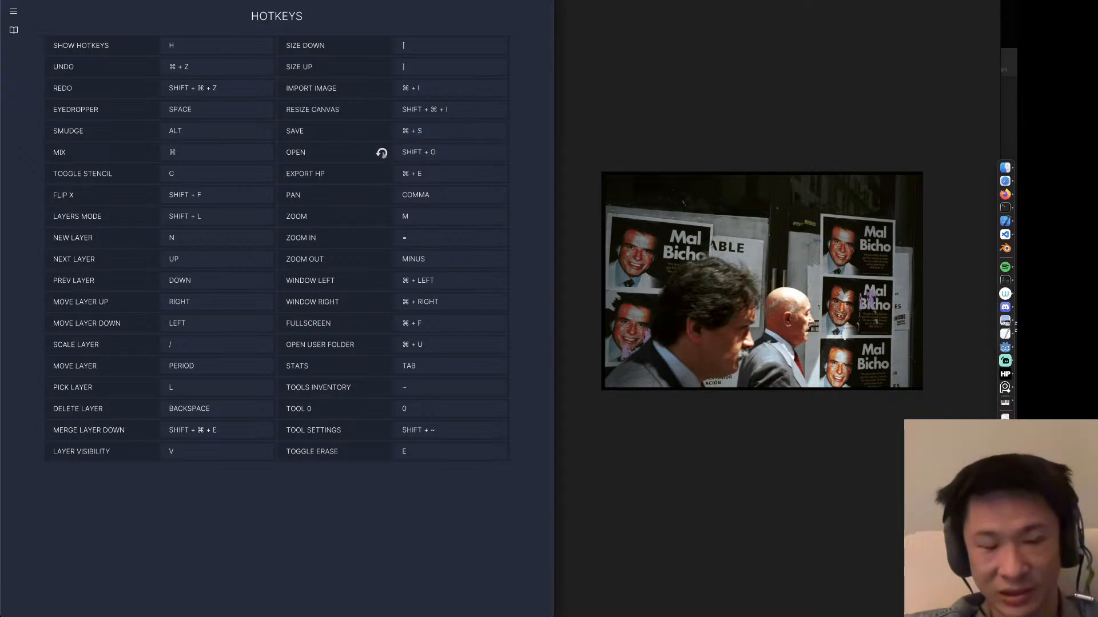
left_click(381, 155)
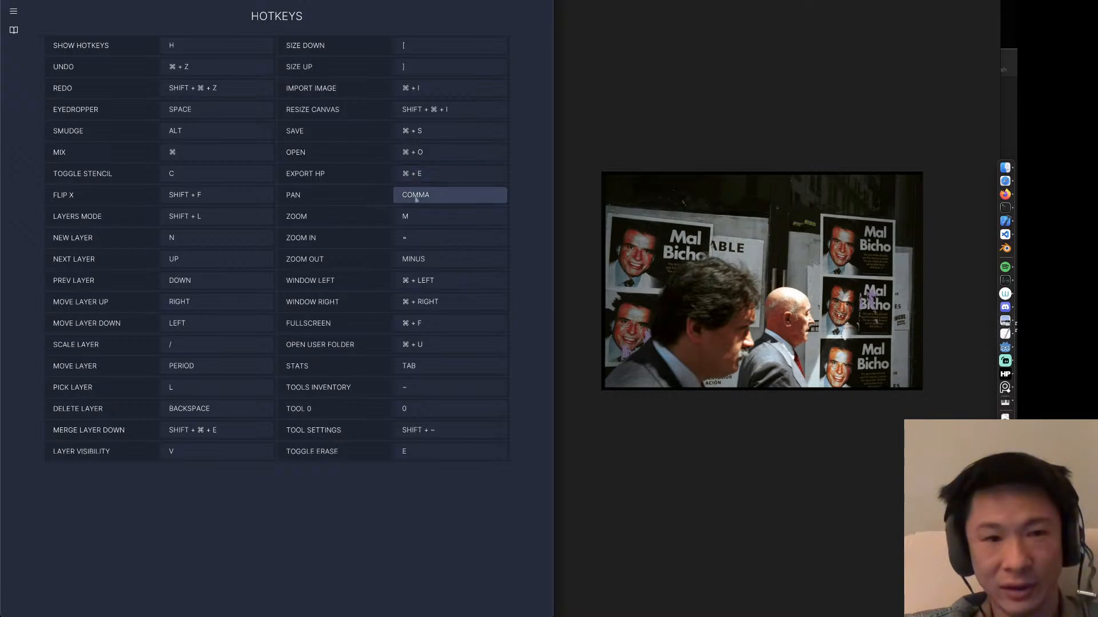
Assign ⌘+E, the Export HP hotkey, to Pan, Zoom Out, Window Left and Window Right to test conflict handling.
left_click(396, 194)
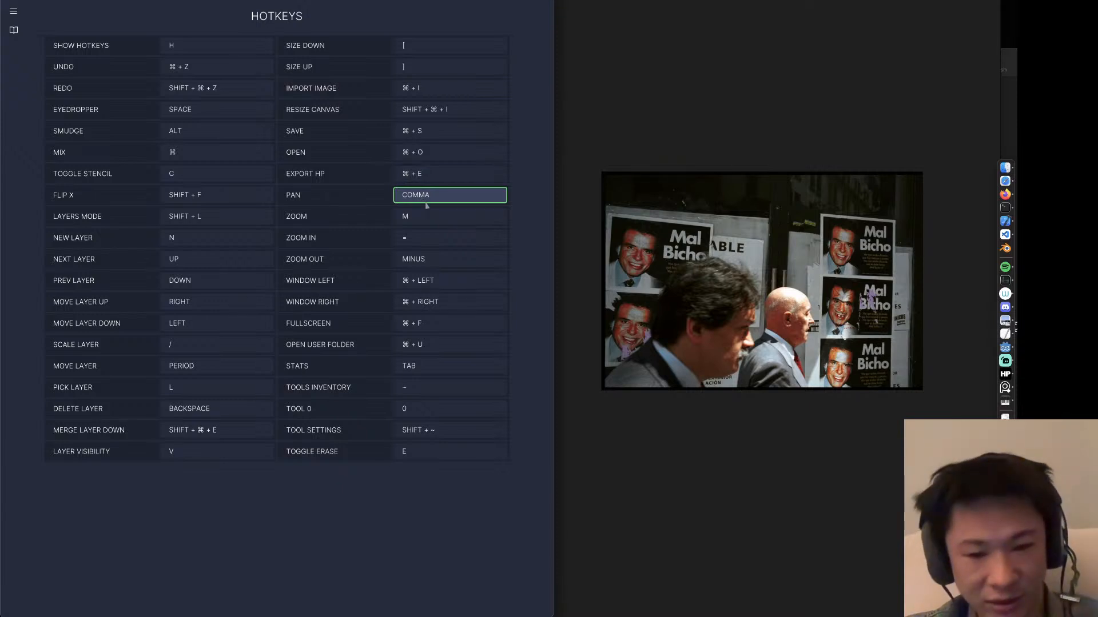
key("super+e")
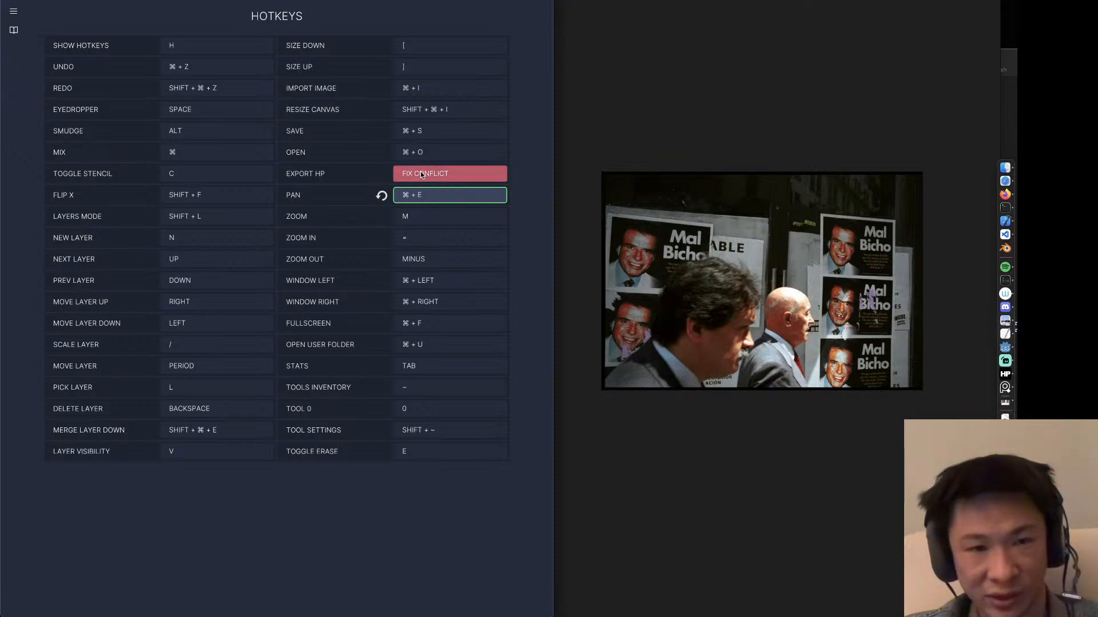
left_click(413, 264)
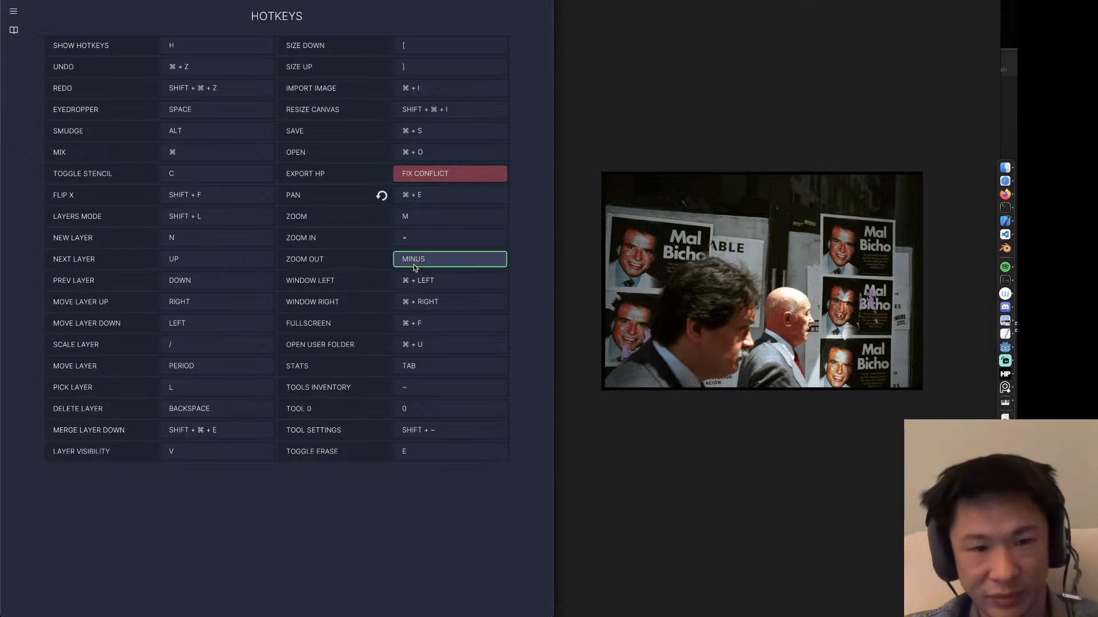
key("super+e")
left_click(417, 282)
key("super")
key("super+e")
left_click(420, 302)
key("super+e")
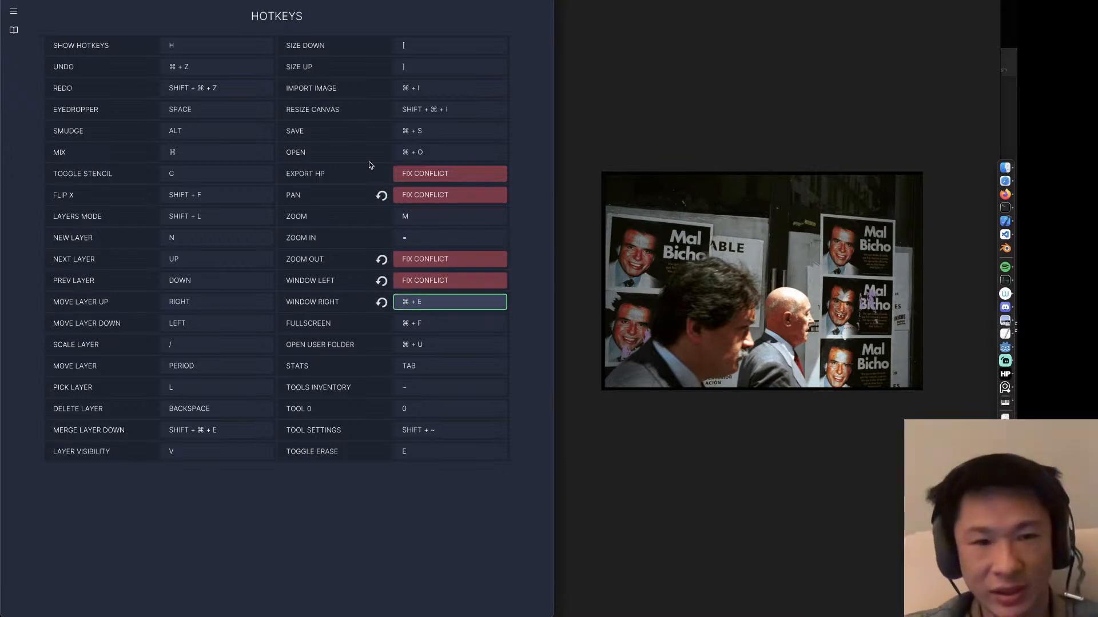
Restore the default hotkeys of Pan, Zoom Out and Window Left.
left_click(382, 196)
left_click(381, 260)
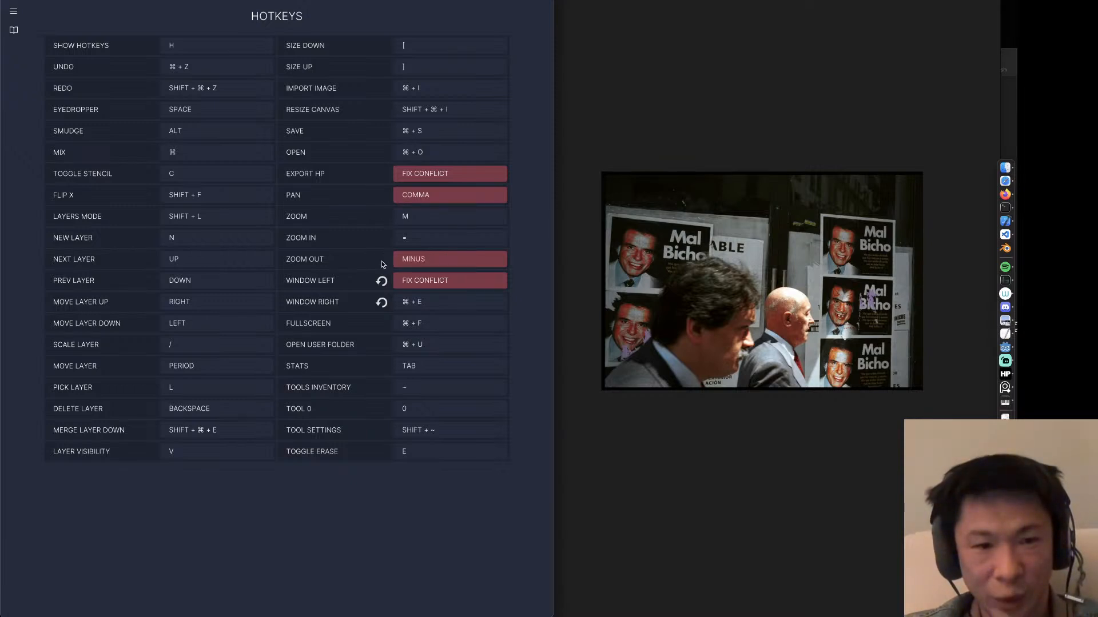
left_click(382, 279)
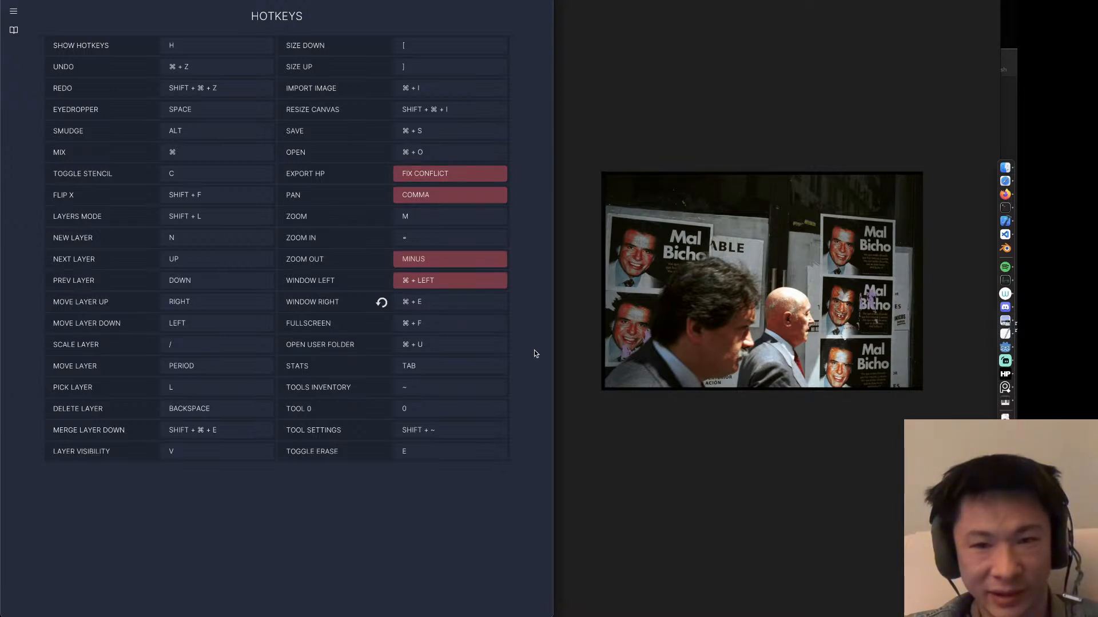
Switch to the Godot editor, review the hotkey table in Hotkeys.gd, and locate the reset and conflict functions in HotkeysEditor.gd.
left_click(1009, 350)
left_click(530, 270)
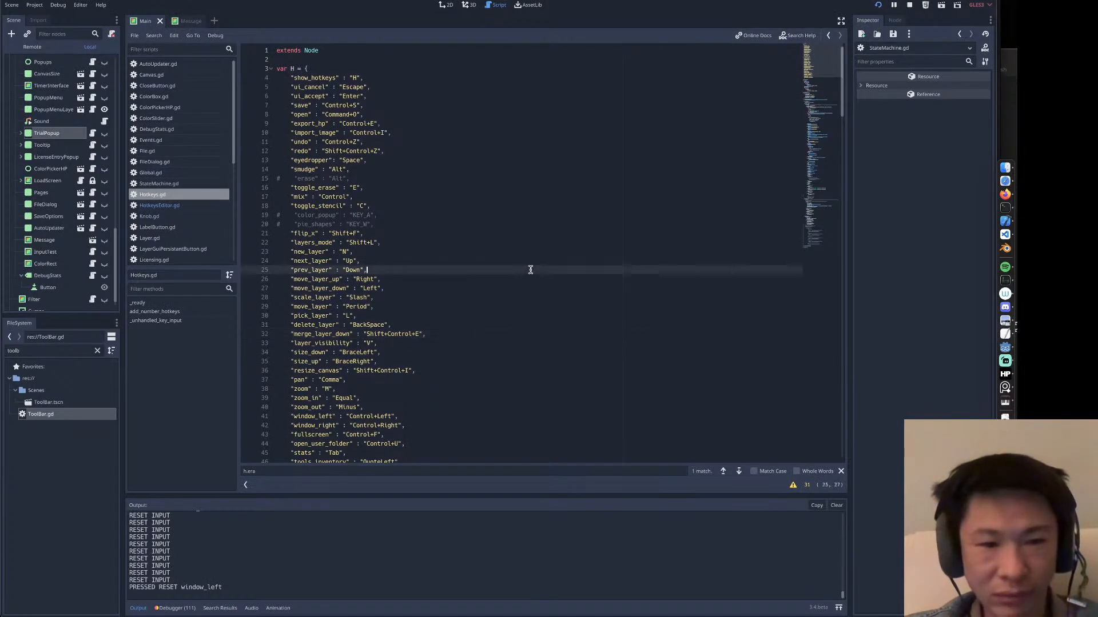
scroll(503, 300, "down", 10)
scroll(504, 300, "up", 8)
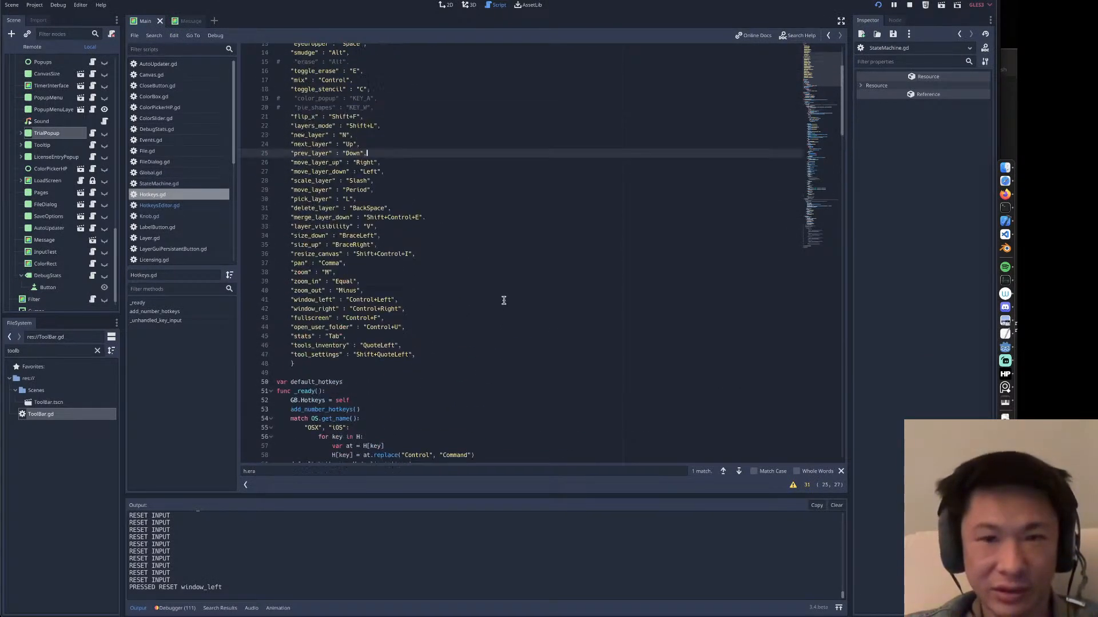
left_click(148, 206)
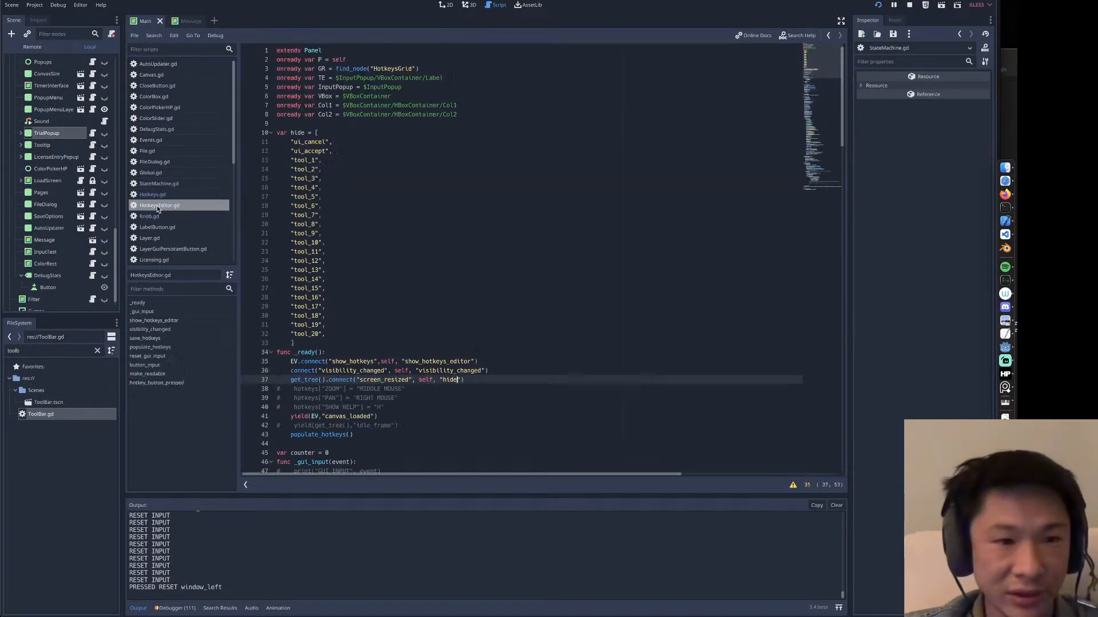
scroll(391, 201, "down", 20)
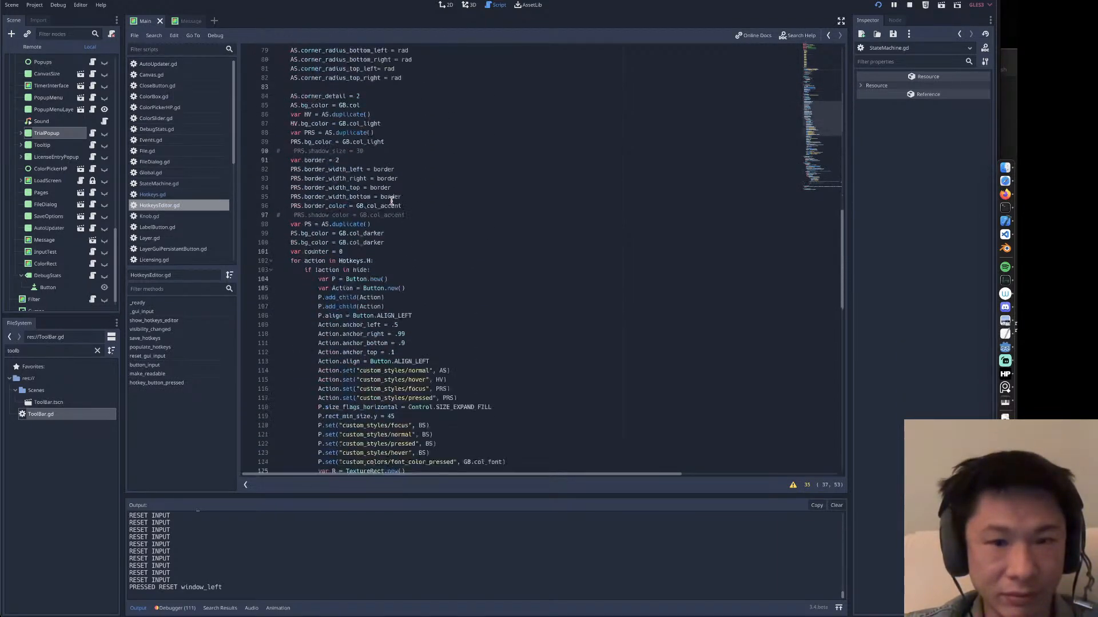
scroll(392, 201, "up", 8)
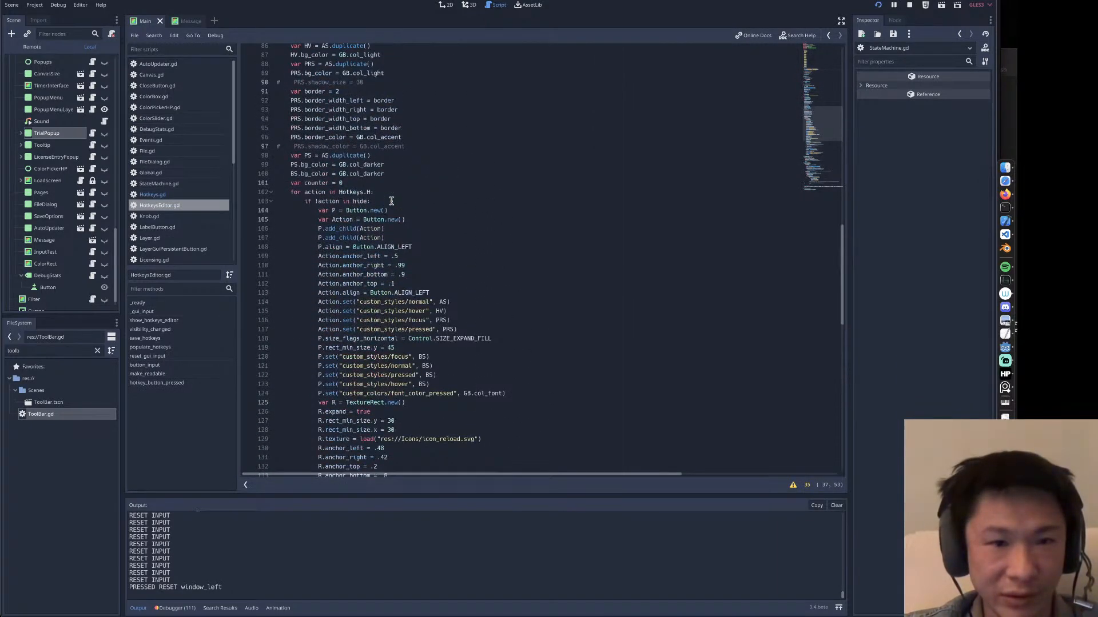
scroll(391, 200, "down", 8)
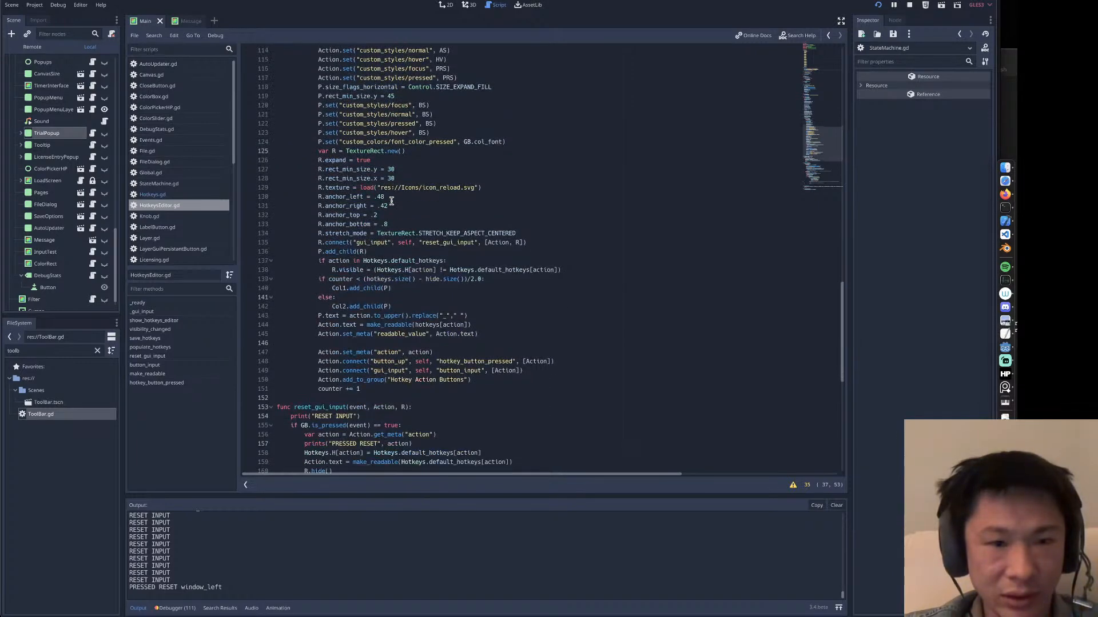
scroll(391, 201, "down", 9)
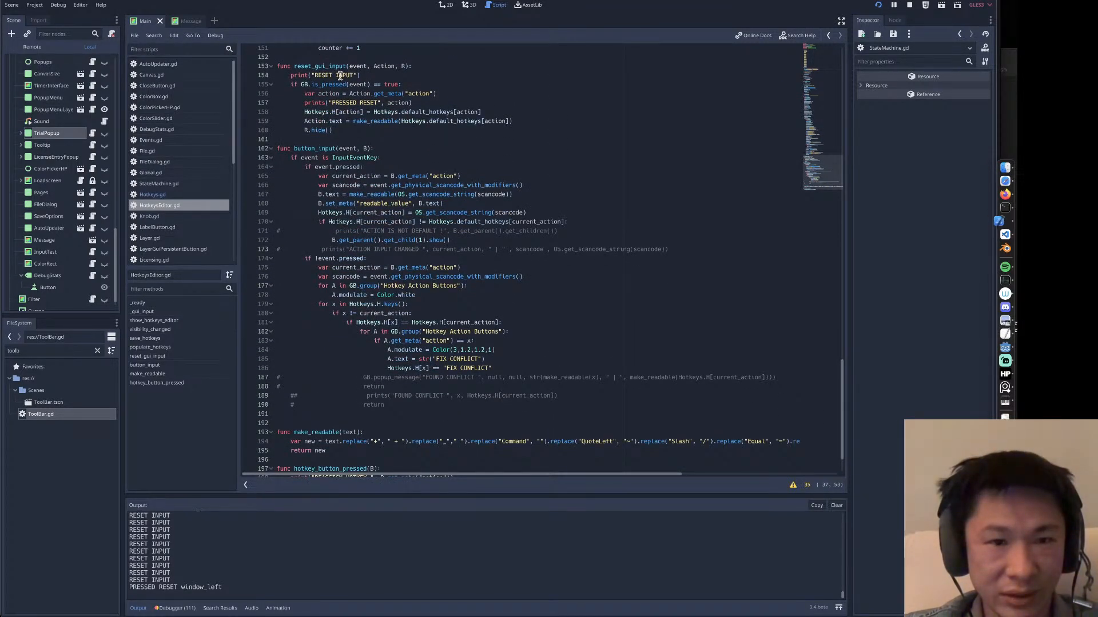
Examine the conflict branch of button_input, especially the A.modulate = Color(3,1.2,1.2,1) line that tints conflicting hotkeys.
left_click(438, 349)
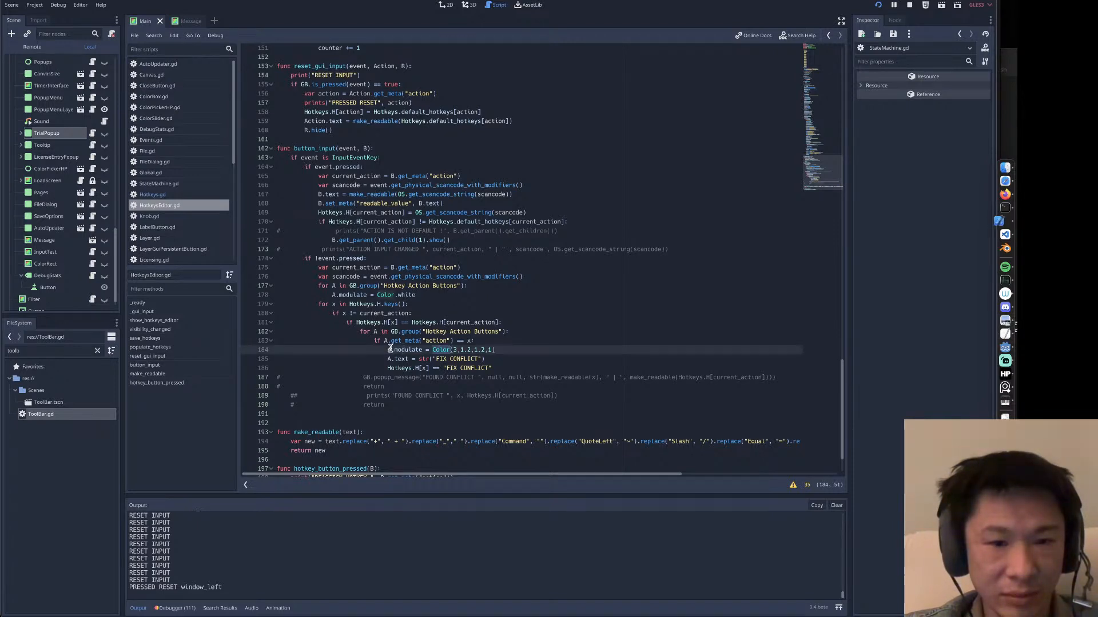
left_click_drag(388, 349, 509, 348)
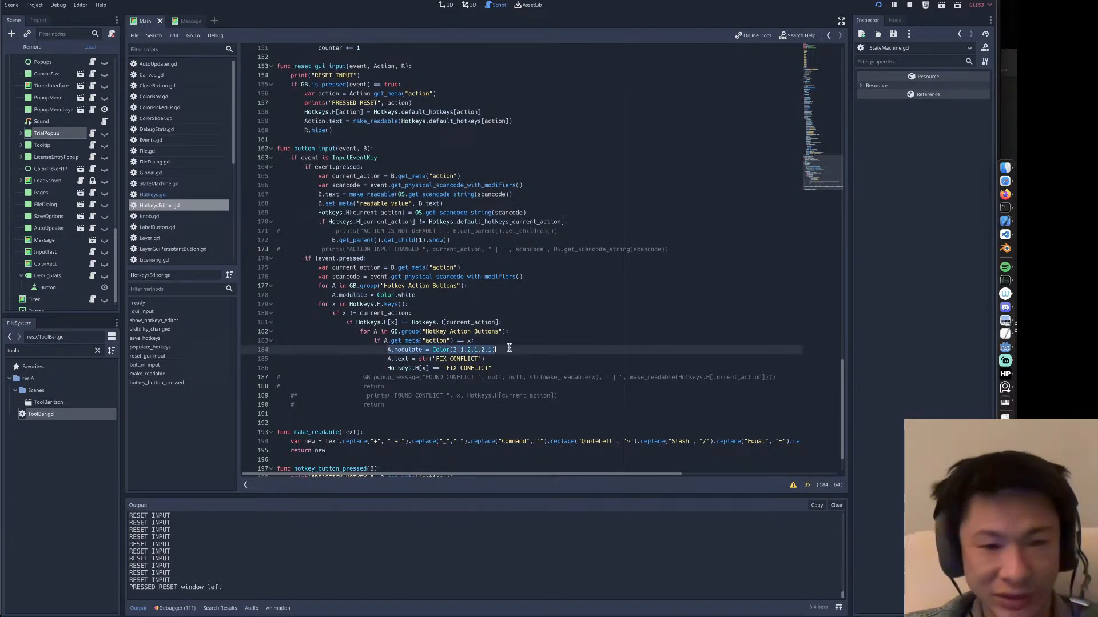
left_click(448, 350)
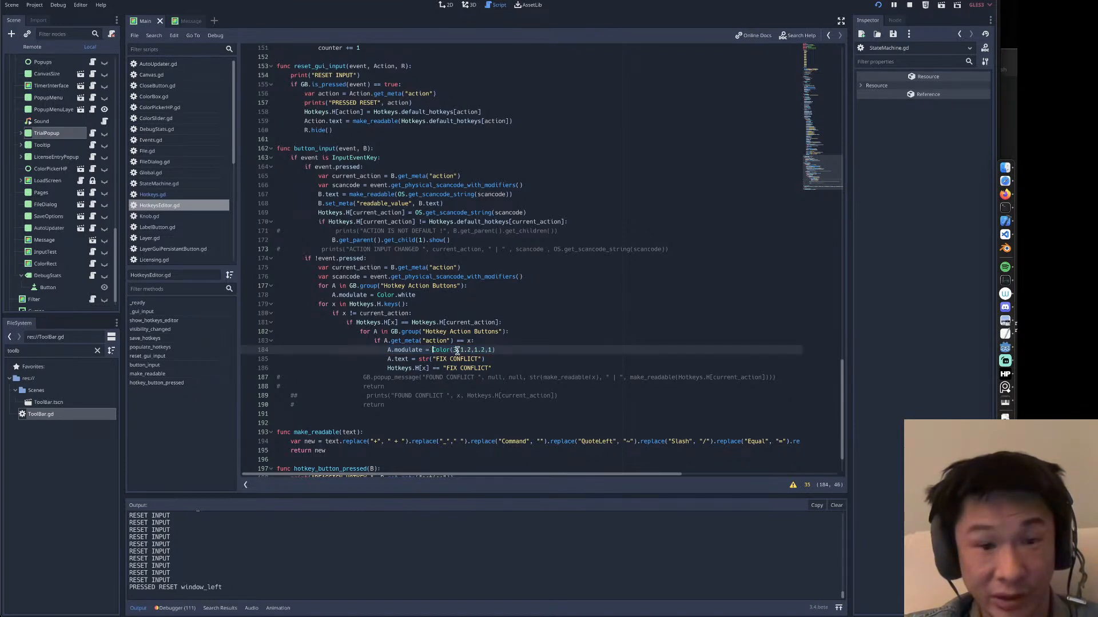
left_click(457, 349)
left_click(473, 349)
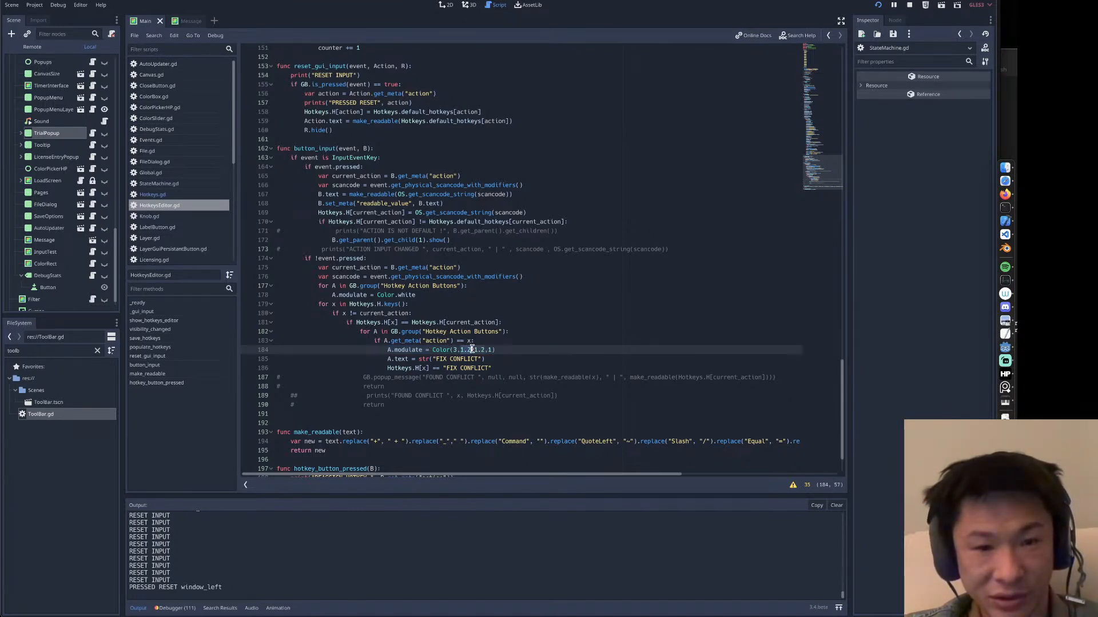
left_click(520, 353)
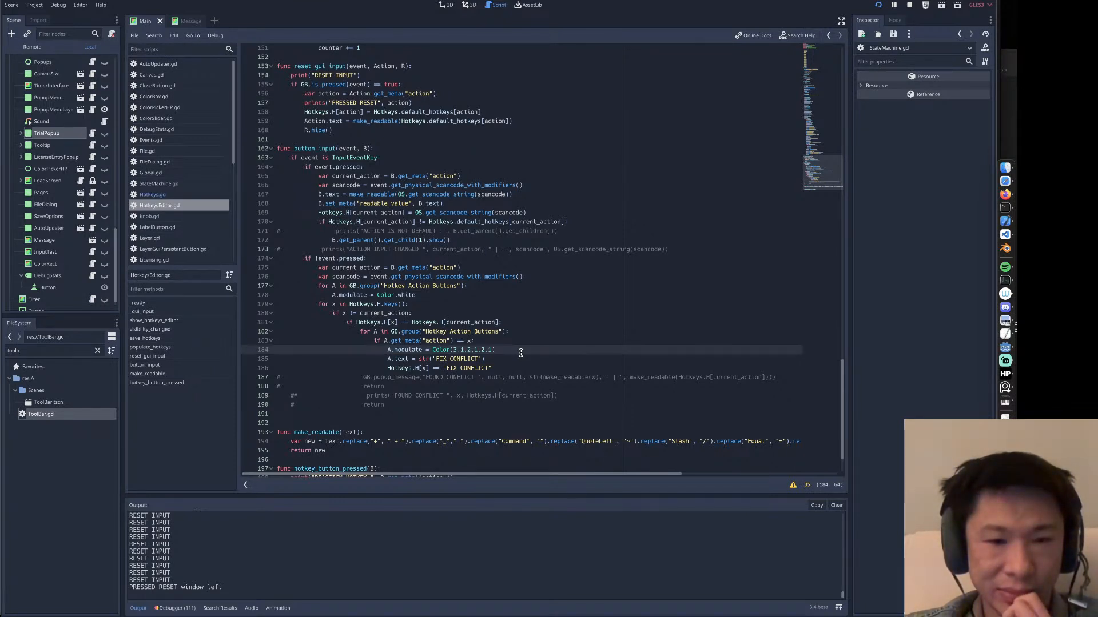
left_click(512, 367)
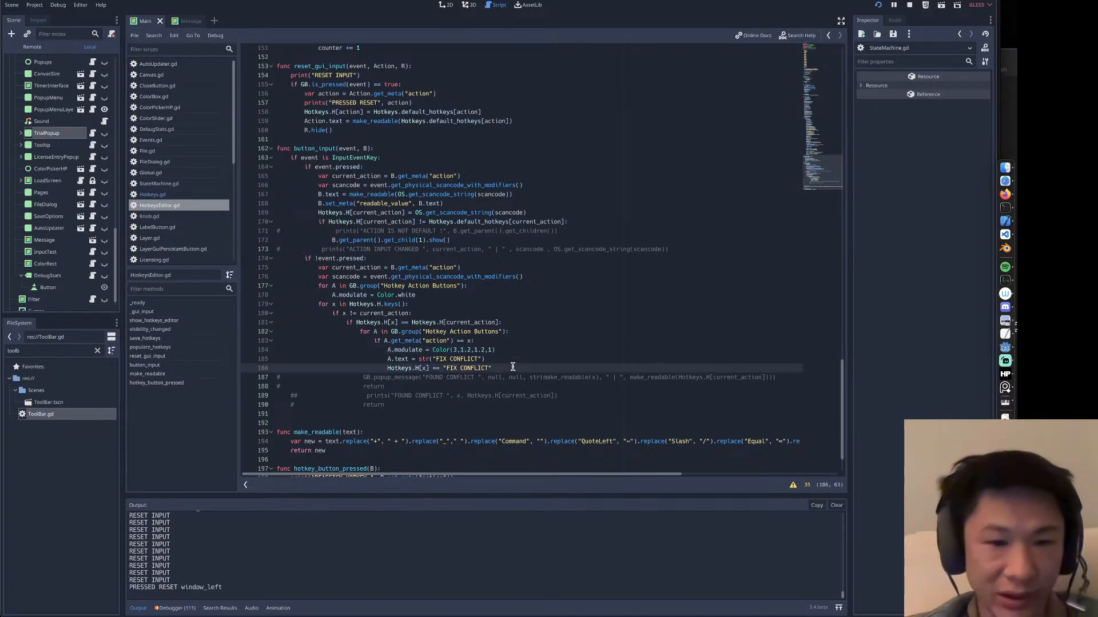
key("Return")
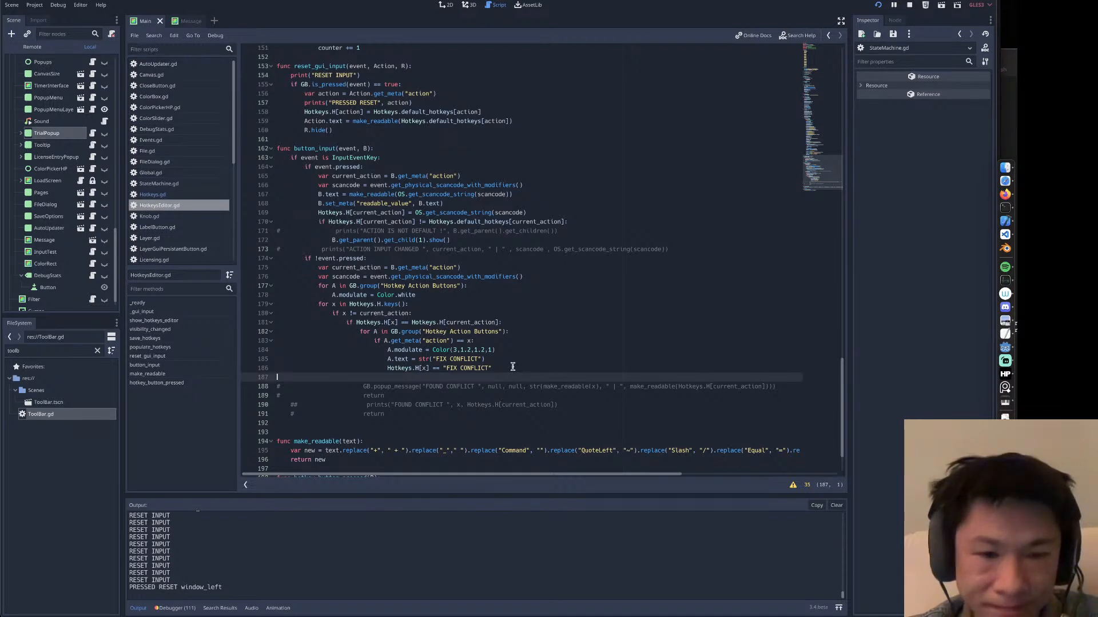
key("BackSpace")
left_click_drag(387, 350, 513, 349)
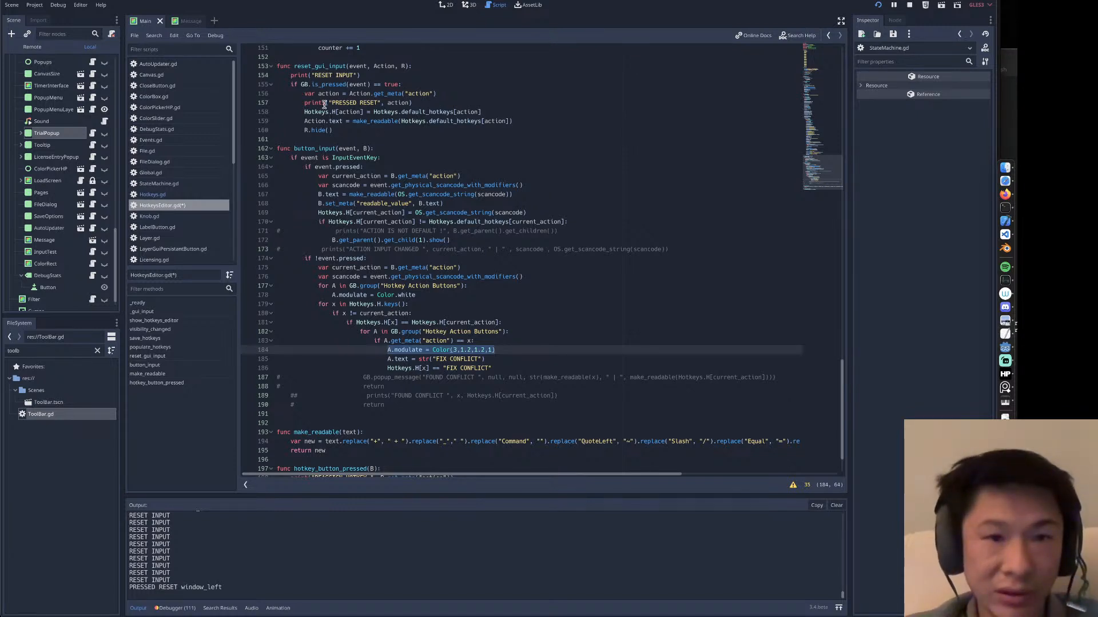
Add the line Action.modulate = Color.white below the Action.text assignment in the reset_gui_input function.
left_click(391, 103)
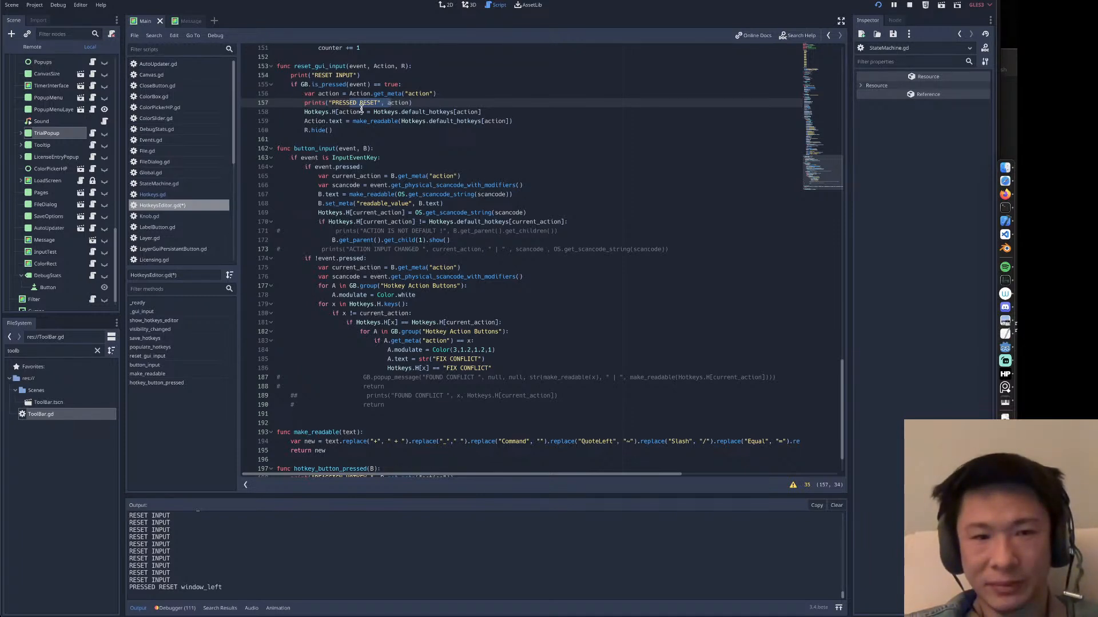
left_click(430, 106)
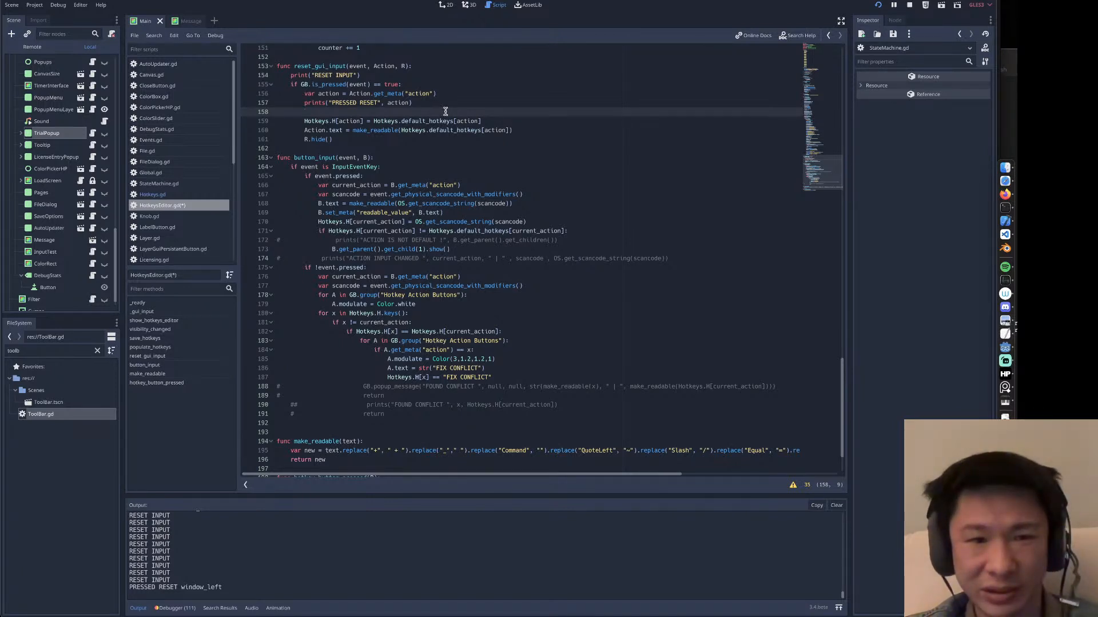
scroll(446, 111, "up", 6, "ctrl")
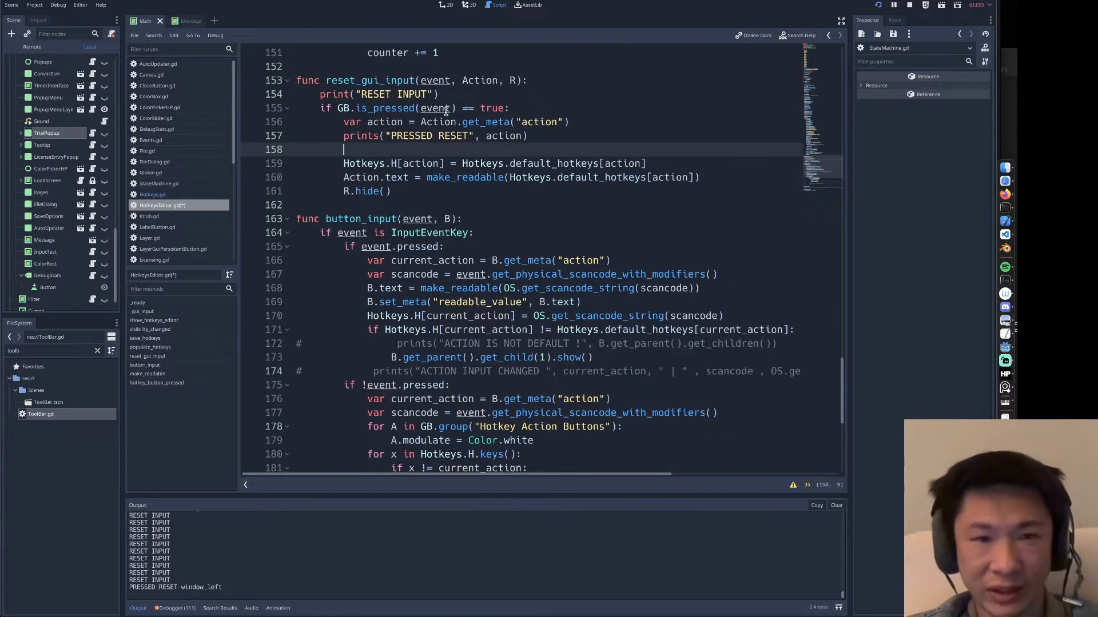
left_click(702, 174)
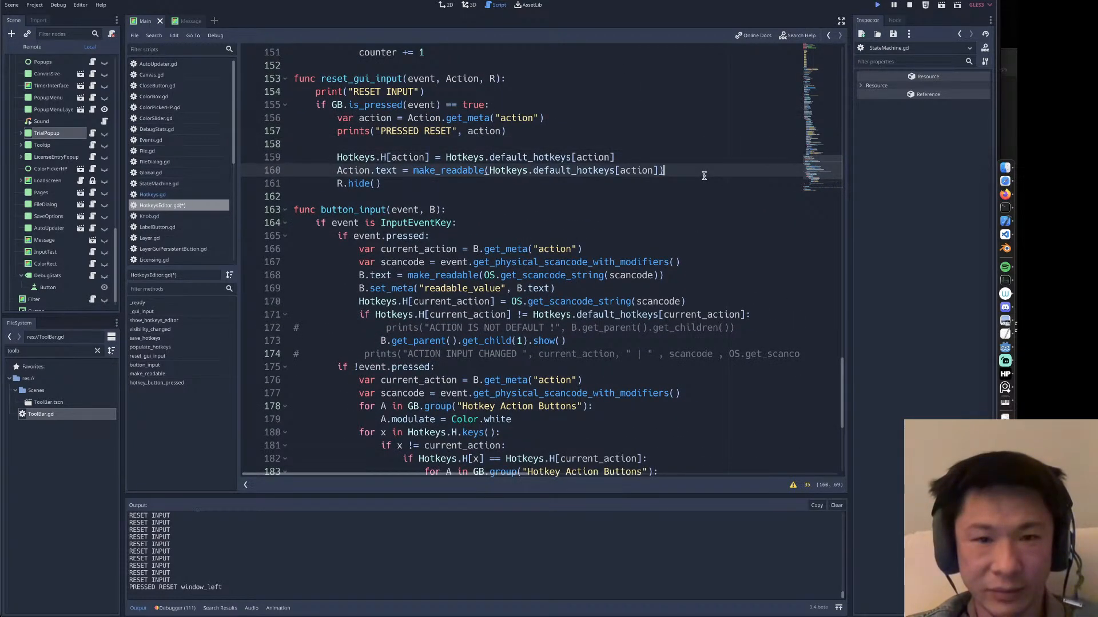
key("Return")
type("Action.")
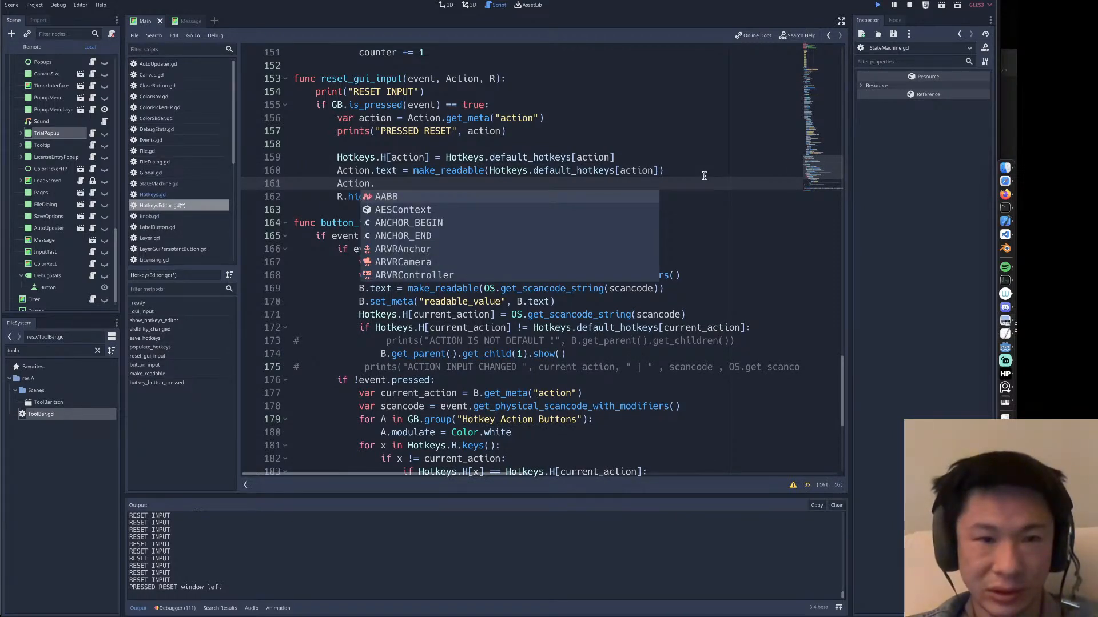
type("modulate = Color.white")
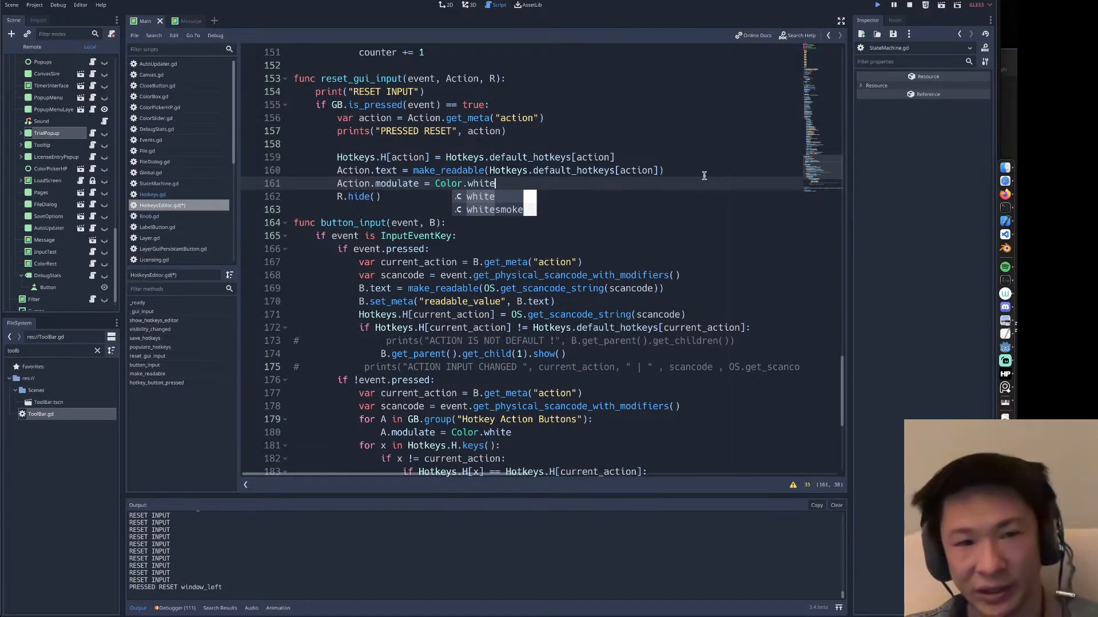
key("Escape")
left_click_drag(435, 184, 501, 181)
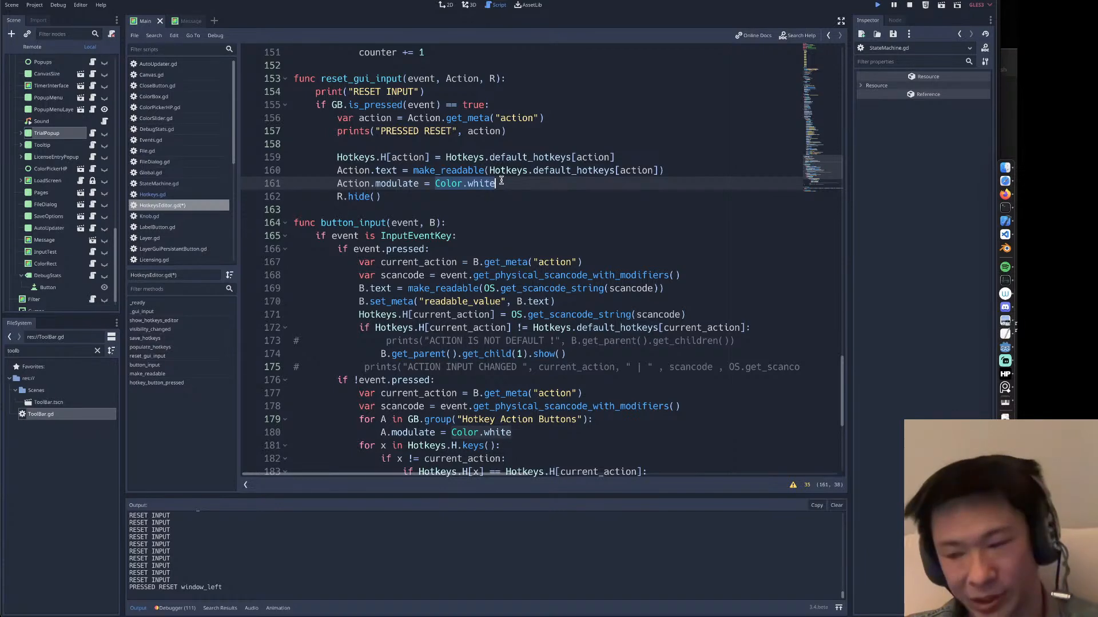
Run the project, show the hotkey editor, and assign ⌘+E to Open, Pan, Zoom and Zoom In.
key("F5")
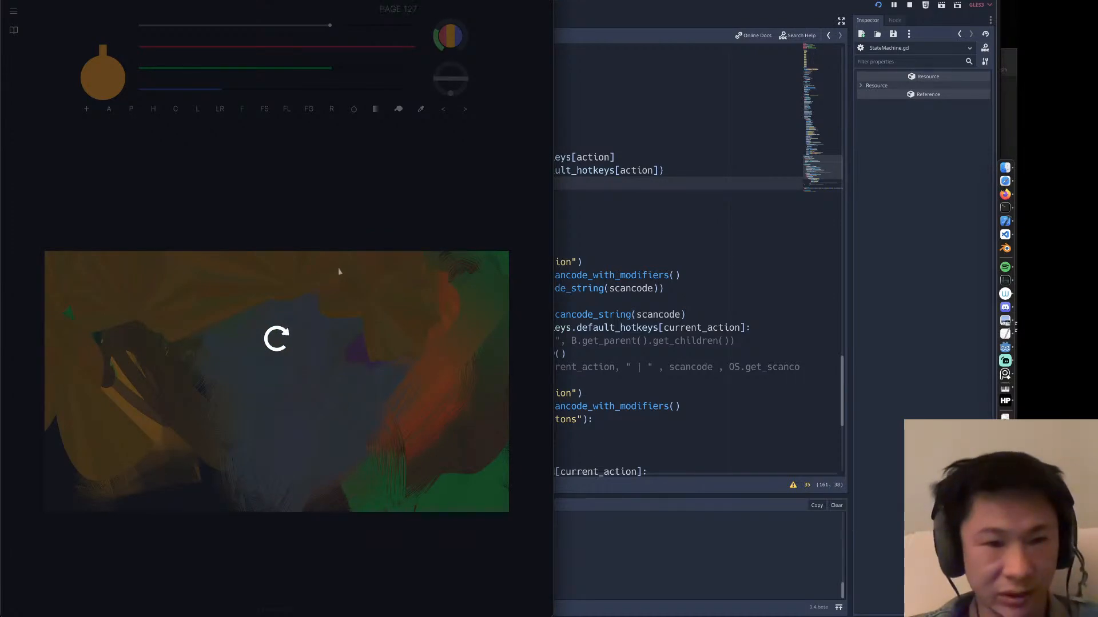
key("h")
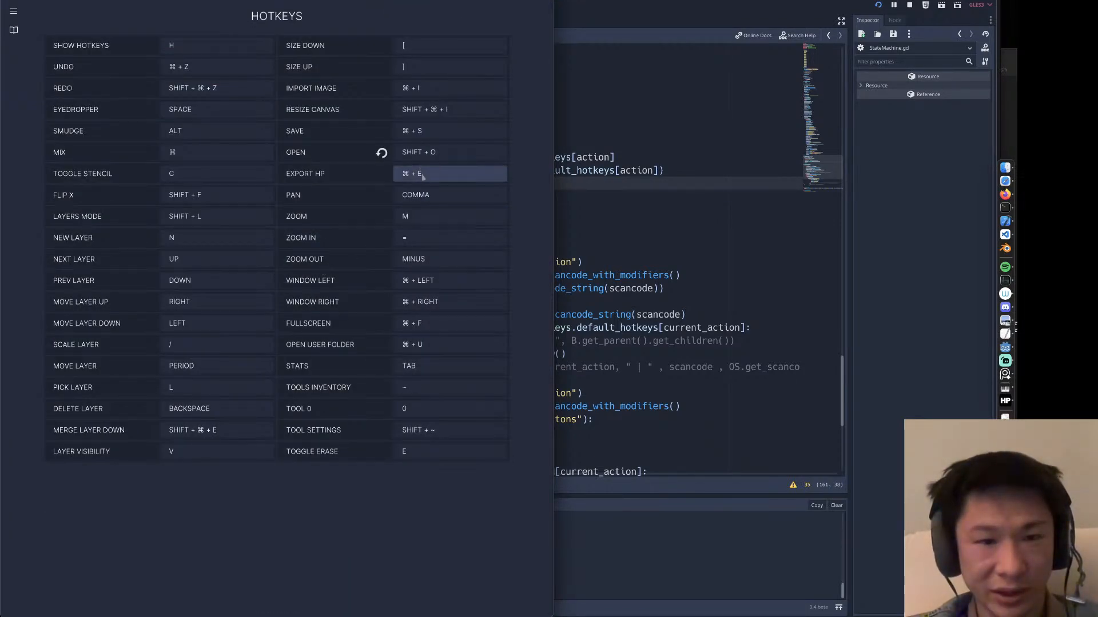
left_click(425, 153)
key("super+e")
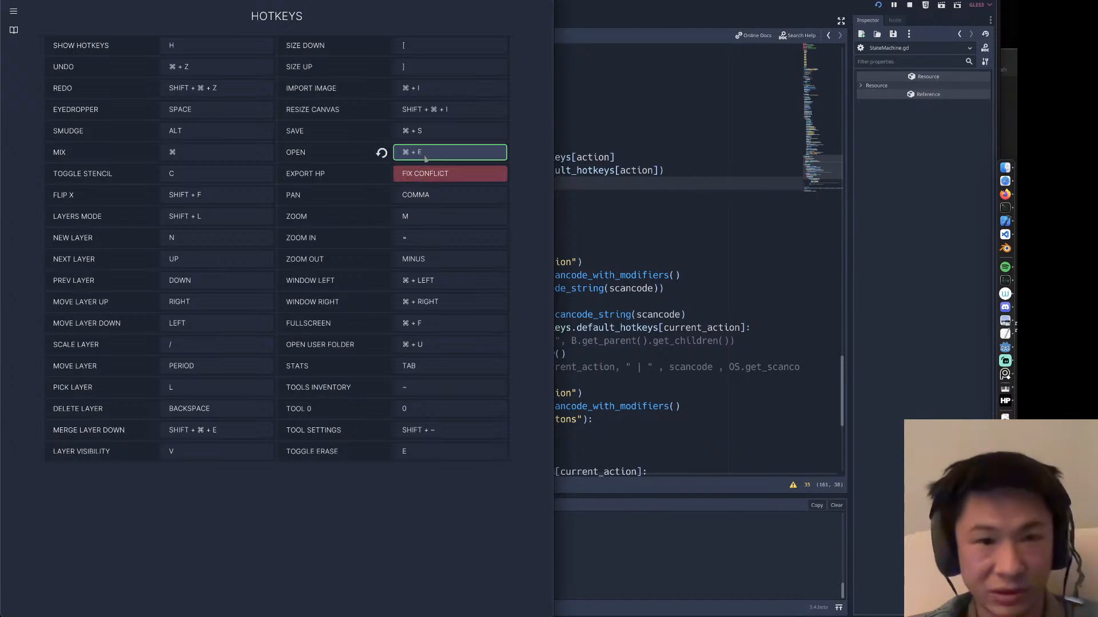
left_click(422, 197)
key("super+e")
left_click(422, 217)
key("super+e")
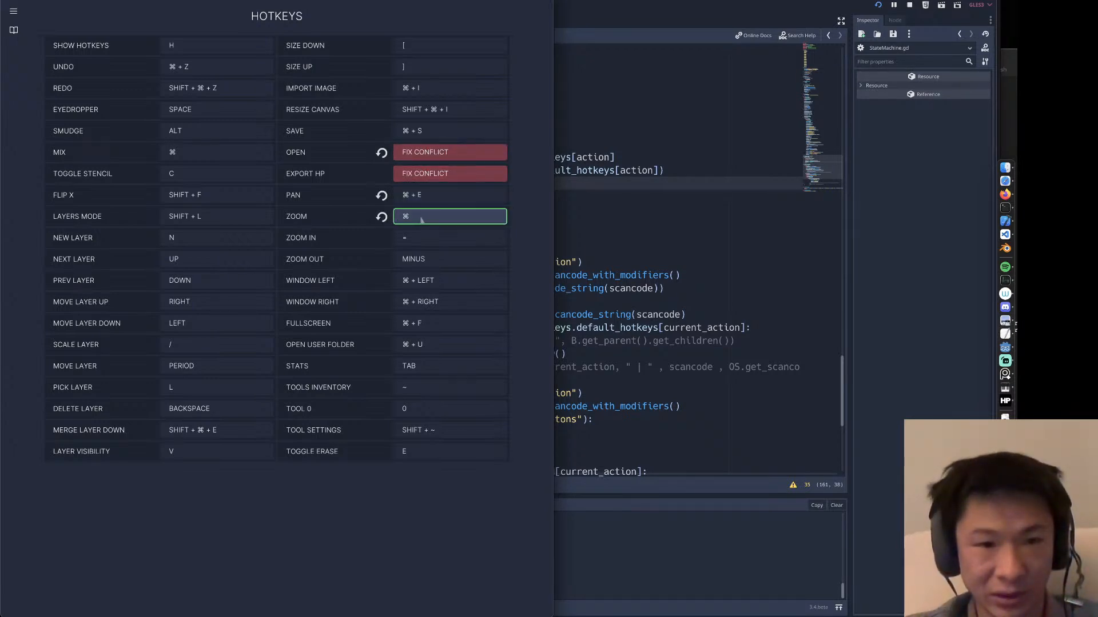
left_click(423, 239)
key("super+e")
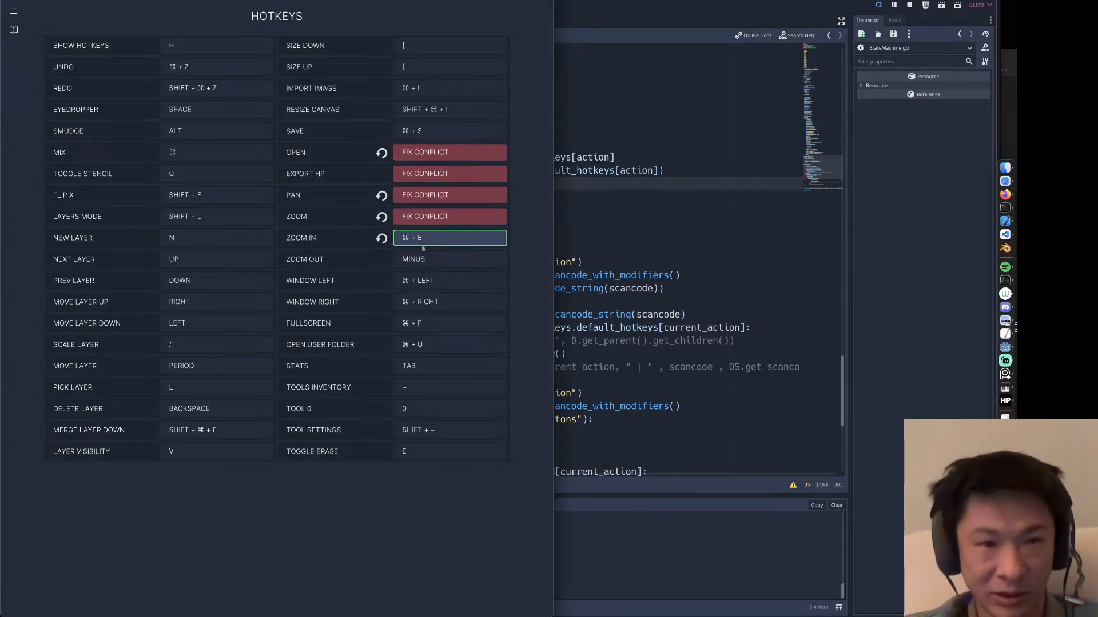
Restore the default hotkeys of Open, Pan, Zoom and Zoom In, and reassign ⌘+E to Export HP.
left_click(382, 153)
left_click(382, 195)
left_click(381, 217)
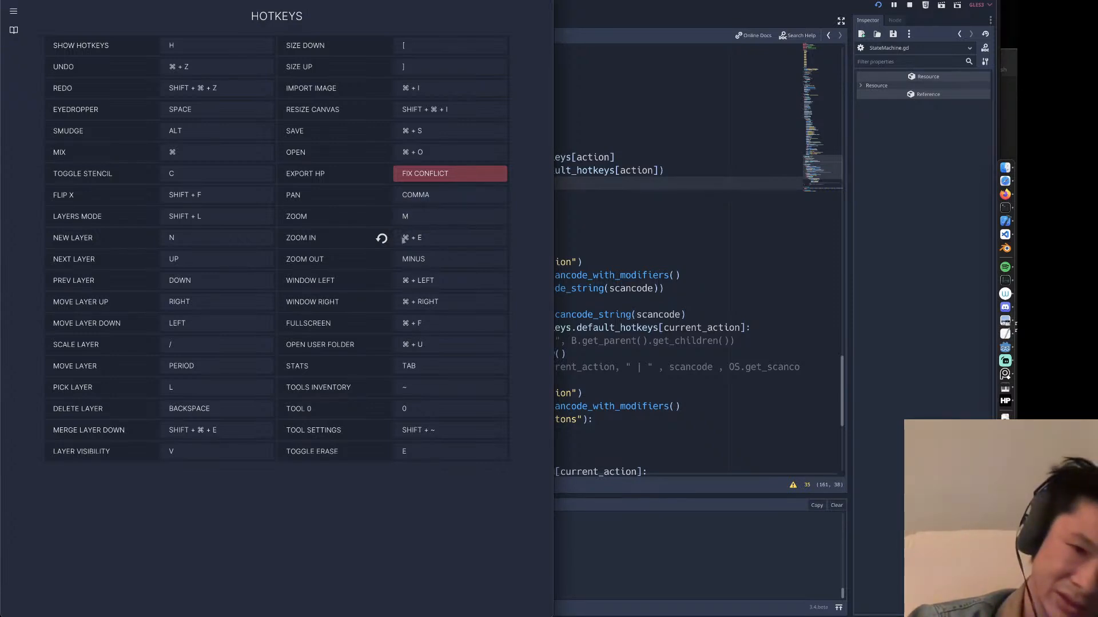
left_click(381, 239)
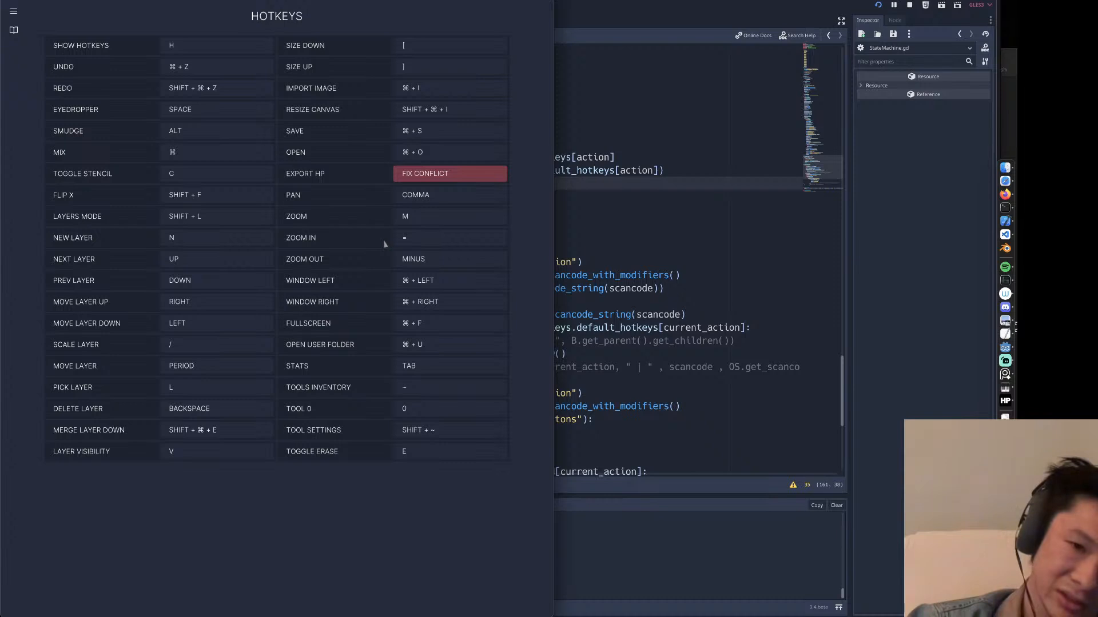
left_click(416, 178)
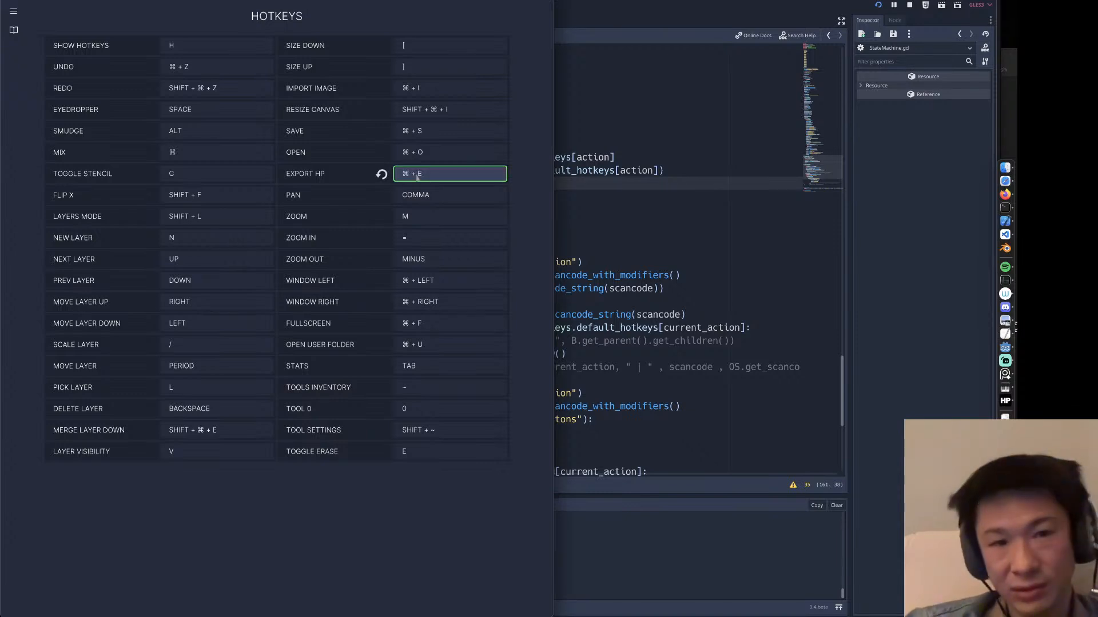
Assign ⌘+W to Window Right, Fullscreen and Open User Folder to create another conflict.
left_click(410, 307)
key("super+w")
left_click(410, 324)
key("super+w")
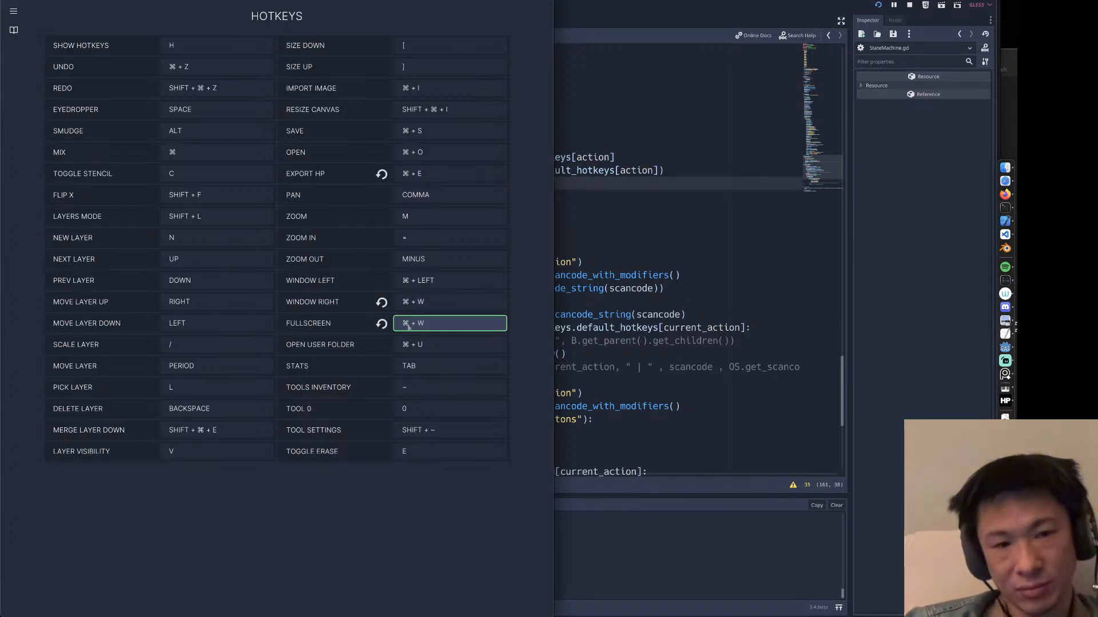
left_click(423, 345)
key("super+w")
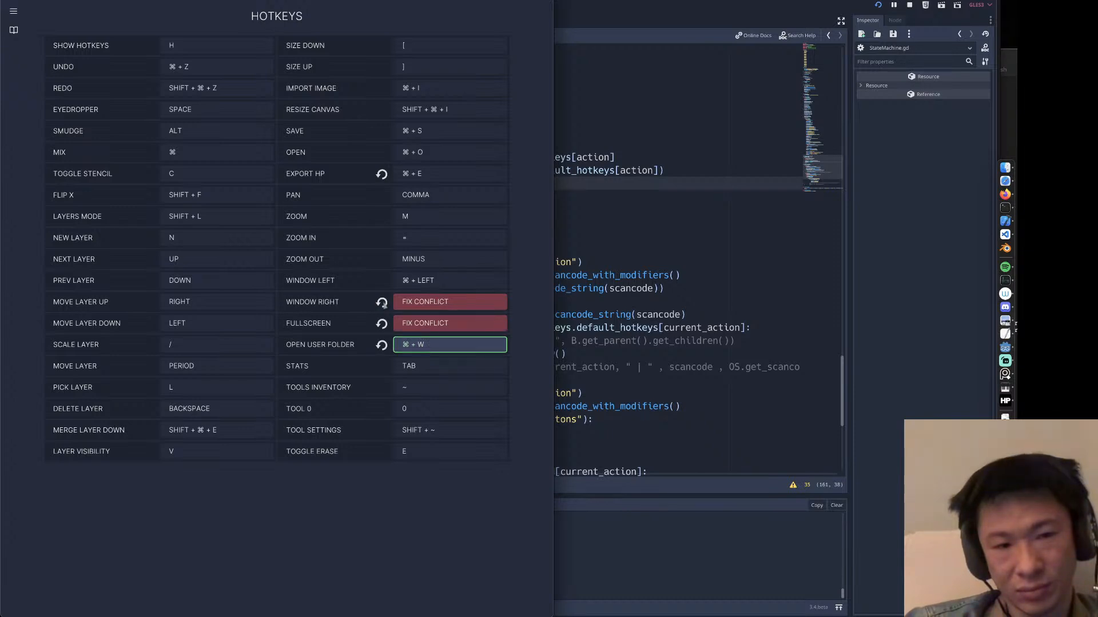
Restore the default hotkeys of Window Right, Fullscreen, Open User Folder and Export HP.
left_click(382, 303)
left_click(382, 323)
left_click(381, 344)
left_click(381, 174)
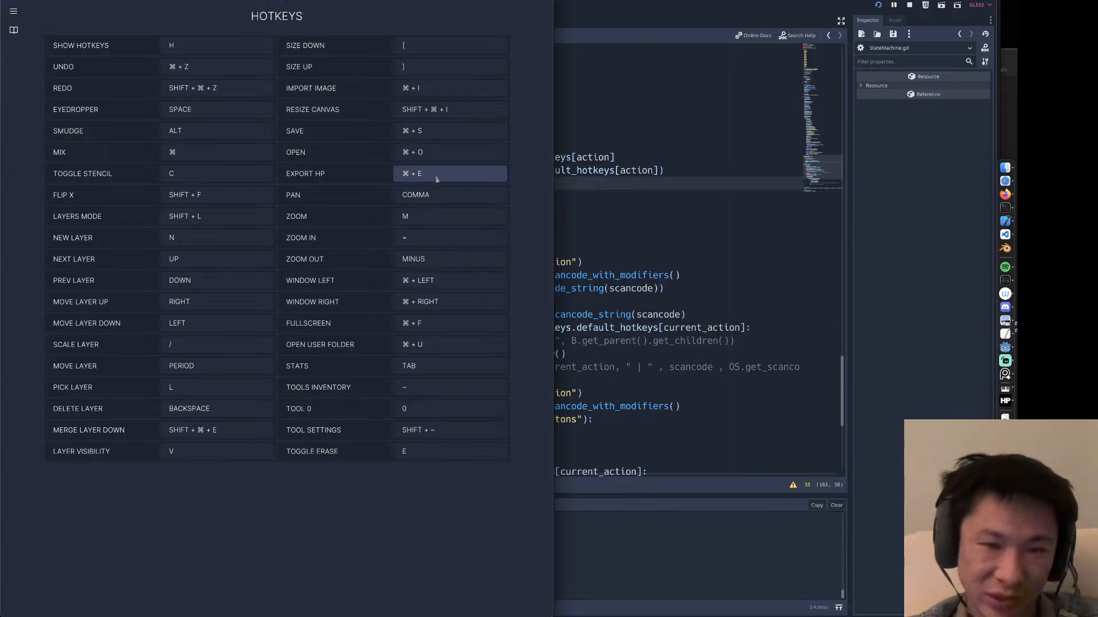
Set the Open hotkey to SHIFT + ALT + CONTROL + ⌘ + N and return to the canvas.
left_click(424, 159)
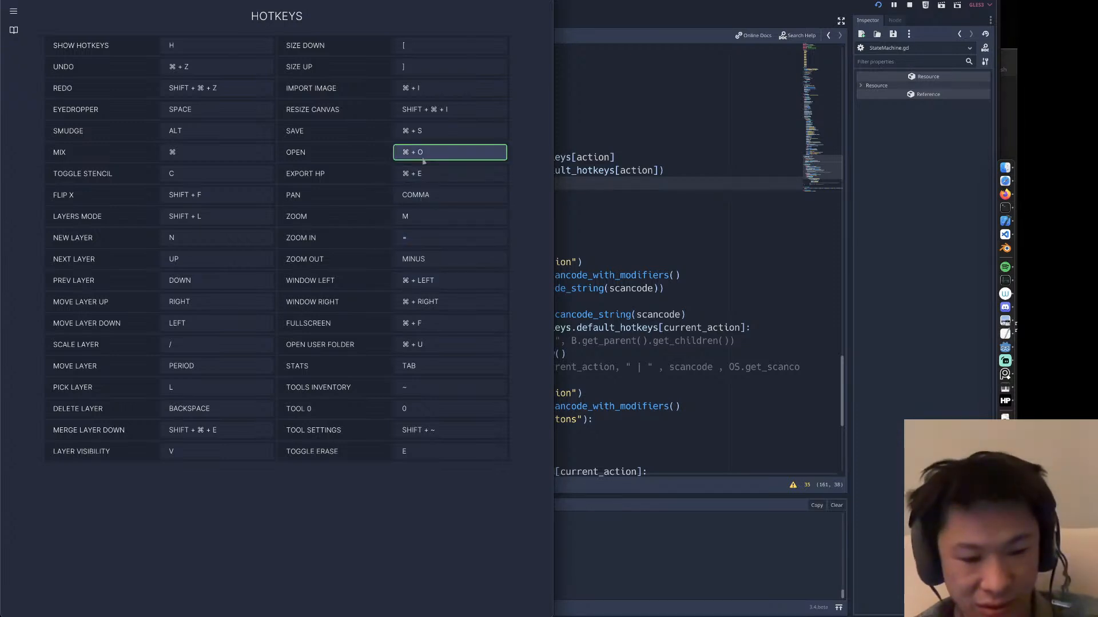
key("shift+super")
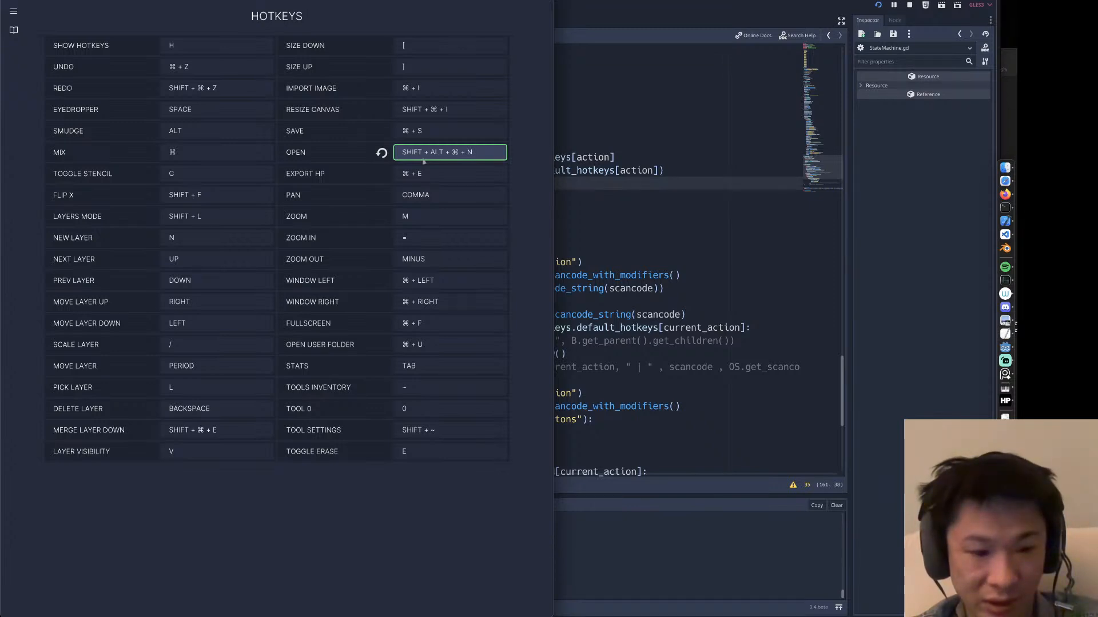
key("ctrl+shift+alt+super+n")
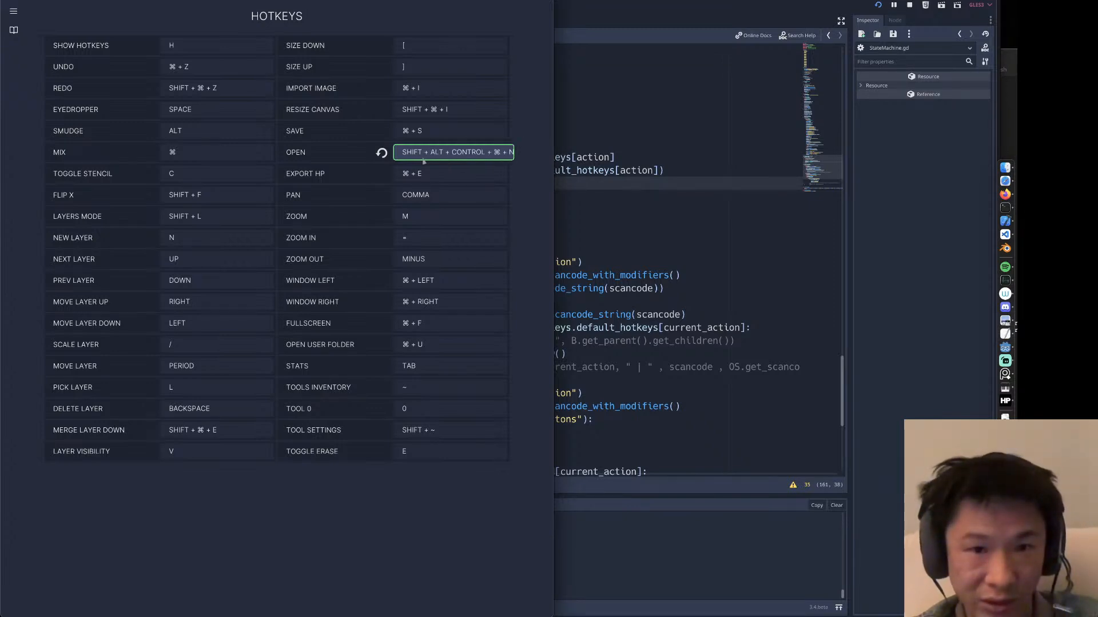
left_click(538, 146)
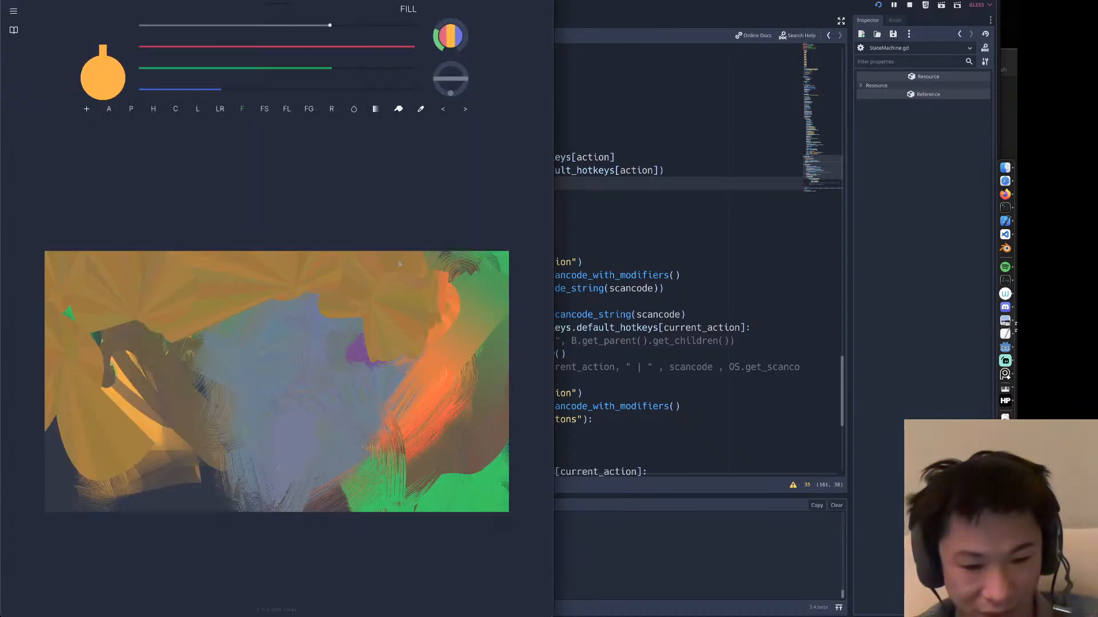
Test the new Open hotkey by bringing up the Open Canvas dialog, cancel it, and check the hotkey list.
key("ctrl+o")
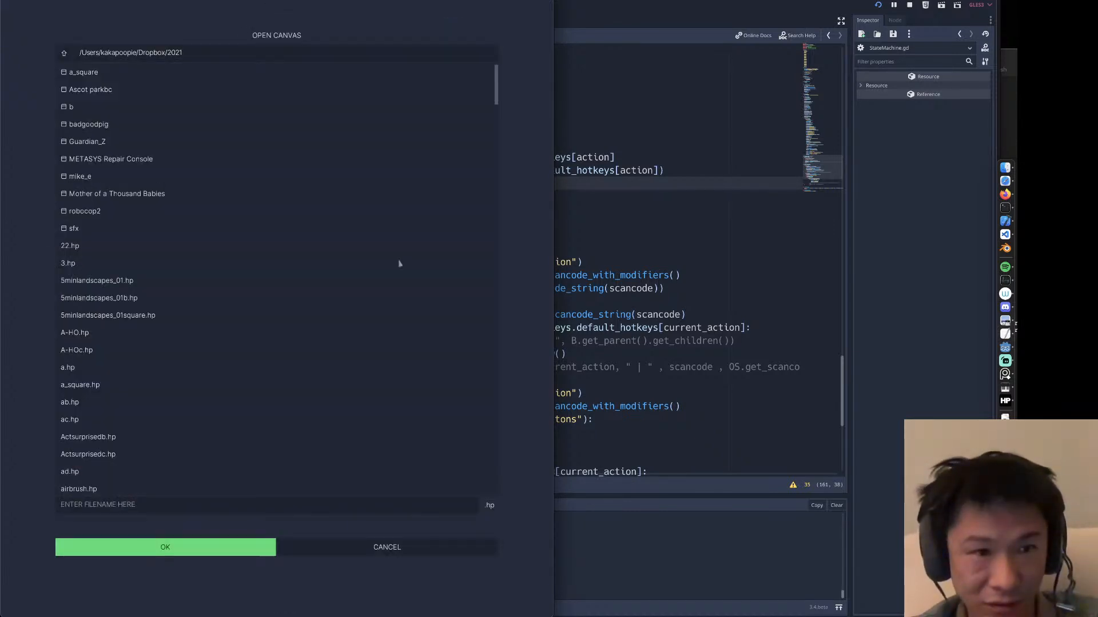
left_click(434, 553)
key("h")
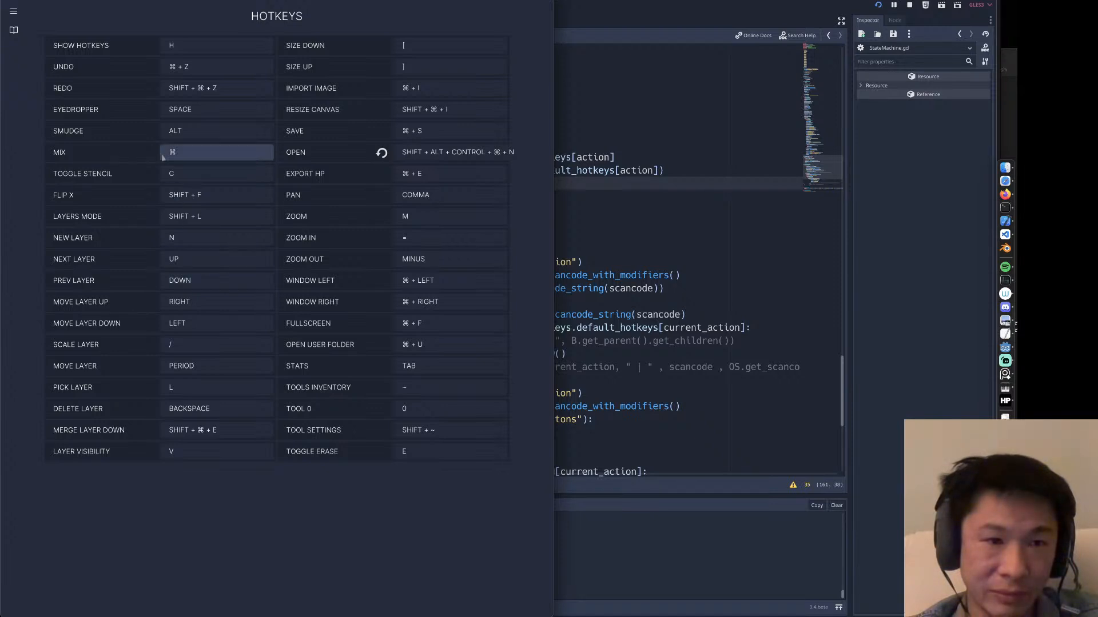
key("h")
Paint an orange Fill shape in the canvas's upper right and blend it into the centre with Color Premixed strokes.
mouse_move(383, 341)
left_mouse_down()
mouse_move(381, 373)
mouse_move(358, 308)
mouse_move(366, 392)
mouse_move(469, 360)
mouse_move(421, 297)
mouse_move(484, 309)
mouse_move(405, 330)
left_mouse_up()
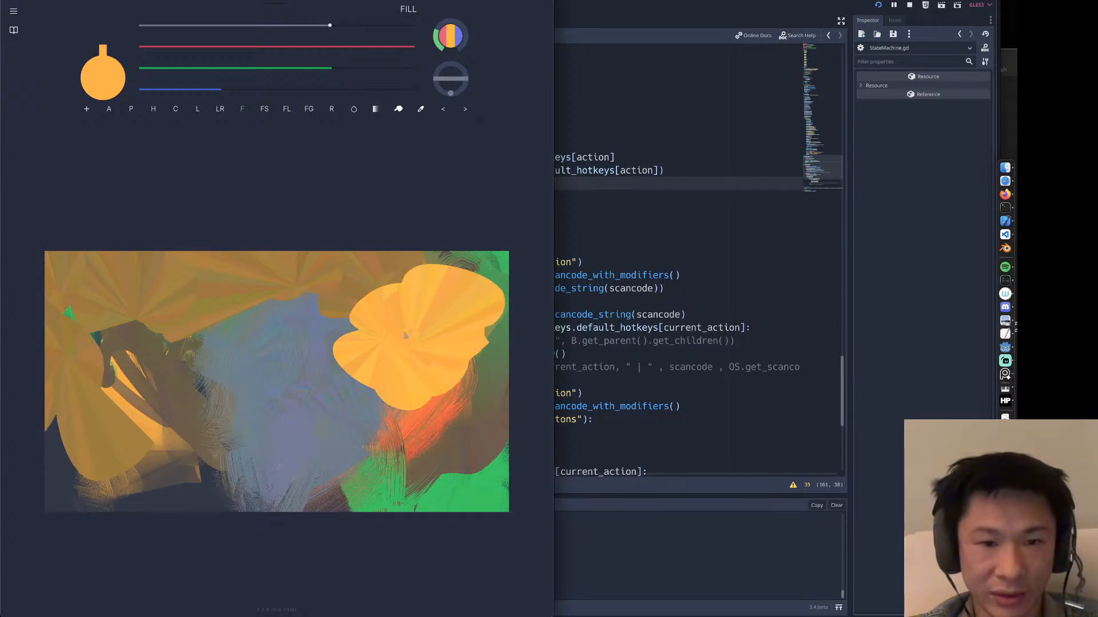
key("g")
mouse_move(363, 280)
left_mouse_down()
mouse_move(394, 345)
mouse_move(419, 326)
mouse_move(393, 345)
left_mouse_up()
left_click_drag(311, 294, 339, 367)
mouse_move(369, 268)
left_mouse_down()
mouse_move(430, 306)
mouse_move(453, 267)
left_mouse_up()
key("g")
key("g")
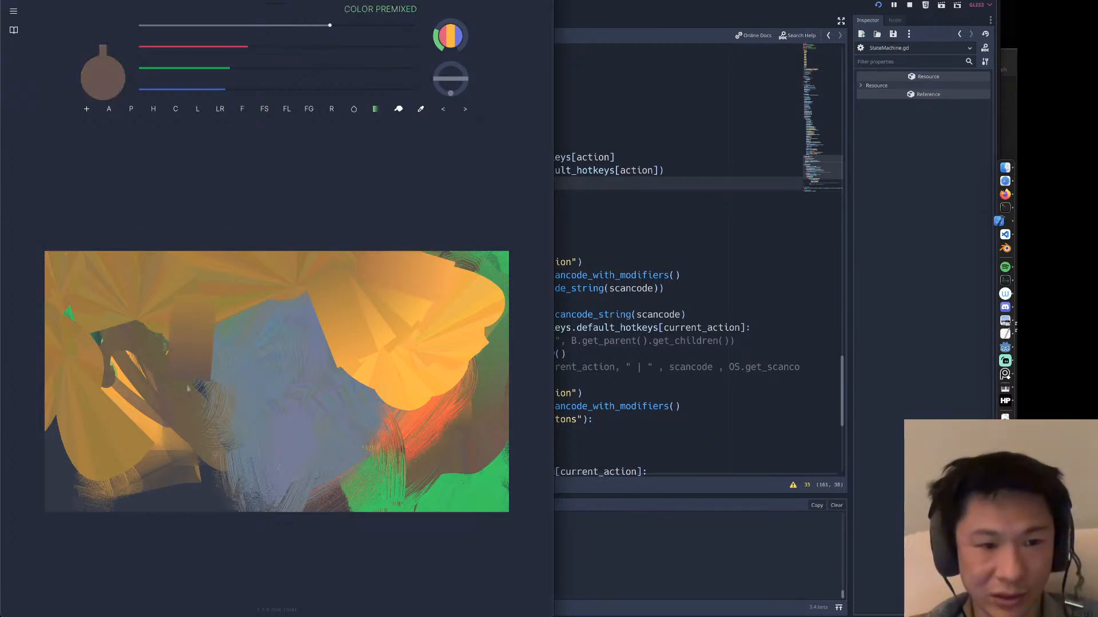
mouse_move(270, 307)
left_mouse_down()
mouse_move(356, 337)
mouse_move(392, 329)
left_mouse_up()
mouse_move(349, 366)
left_mouse_down()
mouse_move(394, 349)
mouse_move(357, 400)
left_mouse_up()
mouse_move(357, 400)
left_mouse_down()
mouse_move(426, 395)
mouse_move(388, 422)
left_mouse_up()
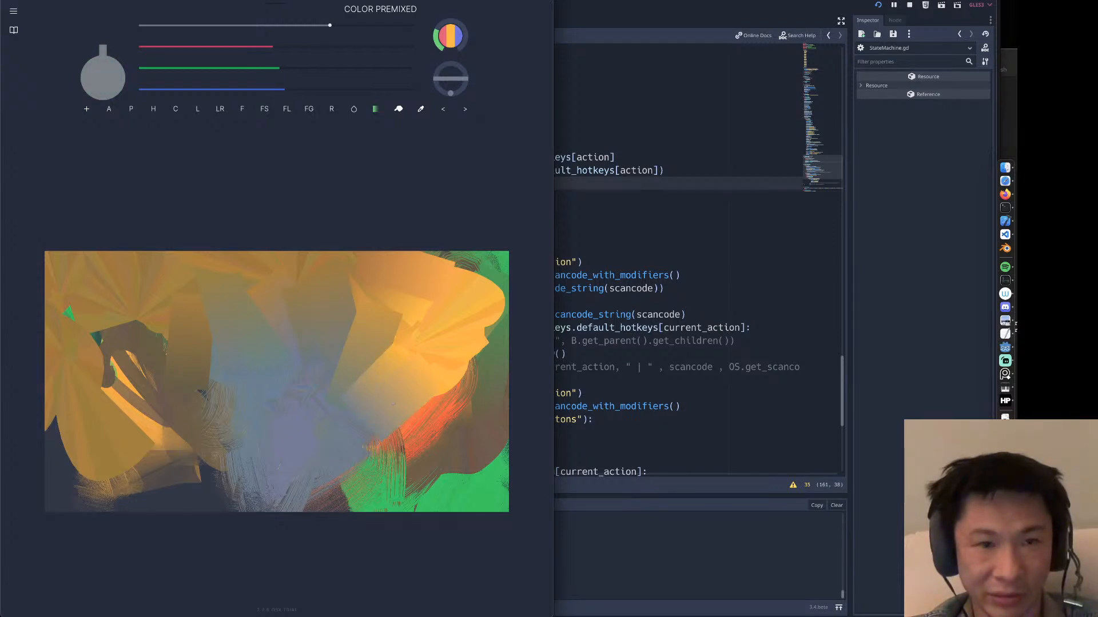
Fill a grey-blue shape at the canvas's lower right, raise the green value to maximum, and fill green shapes at the right and centre.
key("g")
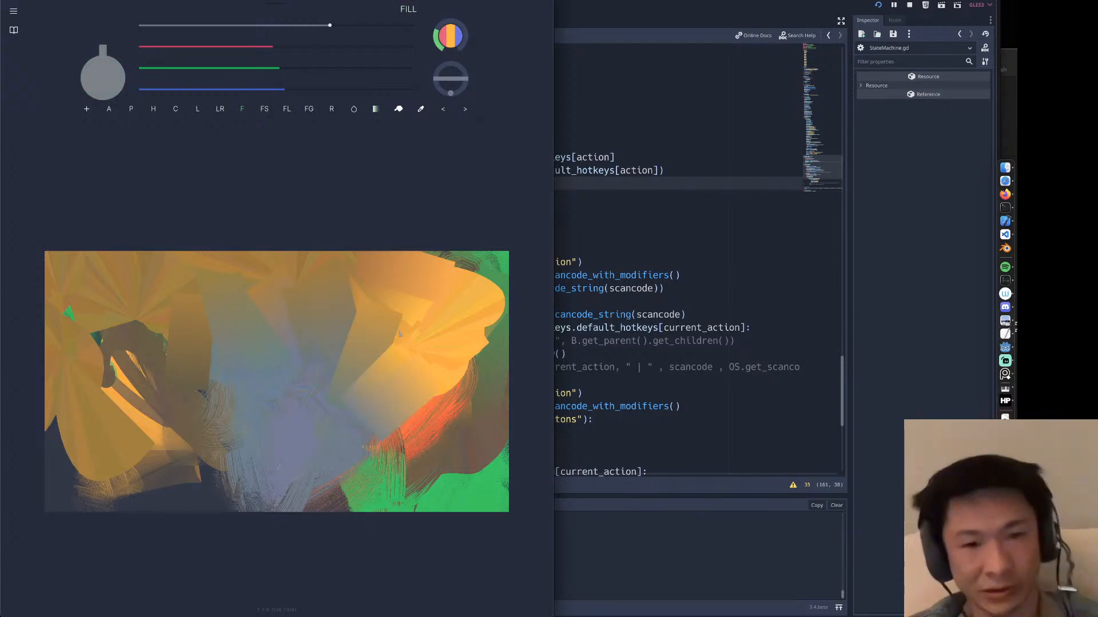
mouse_move(413, 438)
left_mouse_down()
mouse_move(485, 450)
mouse_move(432, 391)
left_mouse_up()
left_click_drag(279, 68, 413, 68)
mouse_move(436, 382)
left_mouse_down()
mouse_move(506, 344)
mouse_move(433, 338)
left_mouse_up()
mouse_move(293, 394)
left_mouse_down()
mouse_move(304, 412)
mouse_move(250, 320)
mouse_move(277, 363)
mouse_move(194, 392)
left_mouse_up()
Blend the central green area with premixed gradient strokes and add a blue-violet Fill shape at its upper left.
key("g")
mouse_move(287, 374)
left_mouse_down()
mouse_move(282, 409)
mouse_move(289, 434)
left_mouse_up()
left_click_drag(327, 394, 311, 441)
key("f")
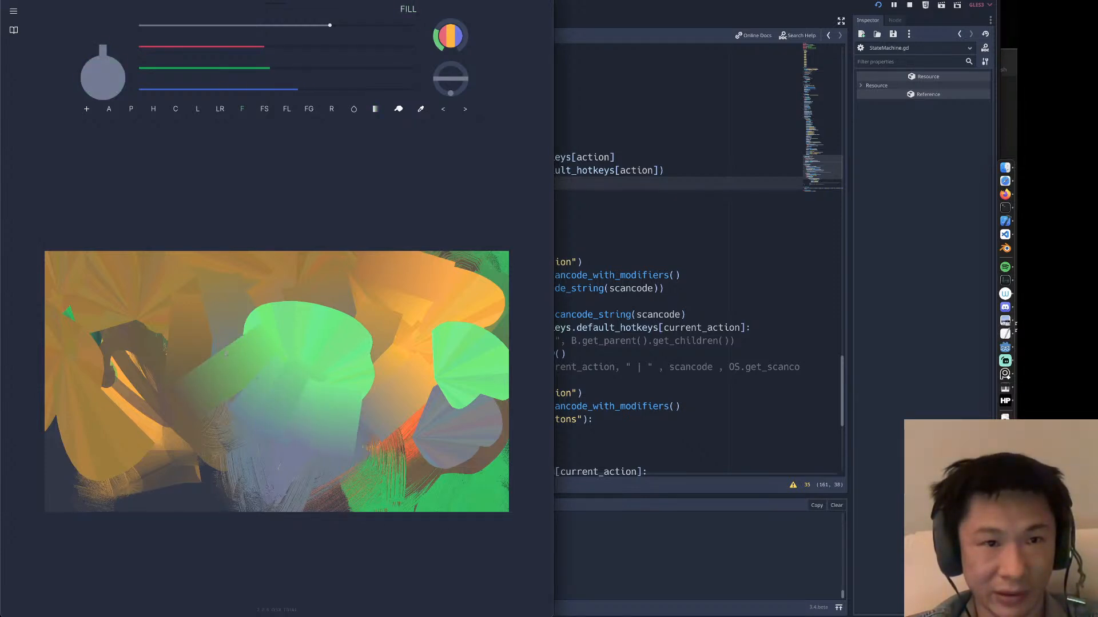
mouse_move(210, 337)
left_mouse_down()
mouse_move(204, 280)
mouse_move(190, 347)
left_mouse_up()
key("g")
mouse_move(323, 353)
left_mouse_down()
mouse_move(320, 286)
mouse_move(350, 341)
left_mouse_up()
left_click_drag(388, 282, 375, 365)
key("f")
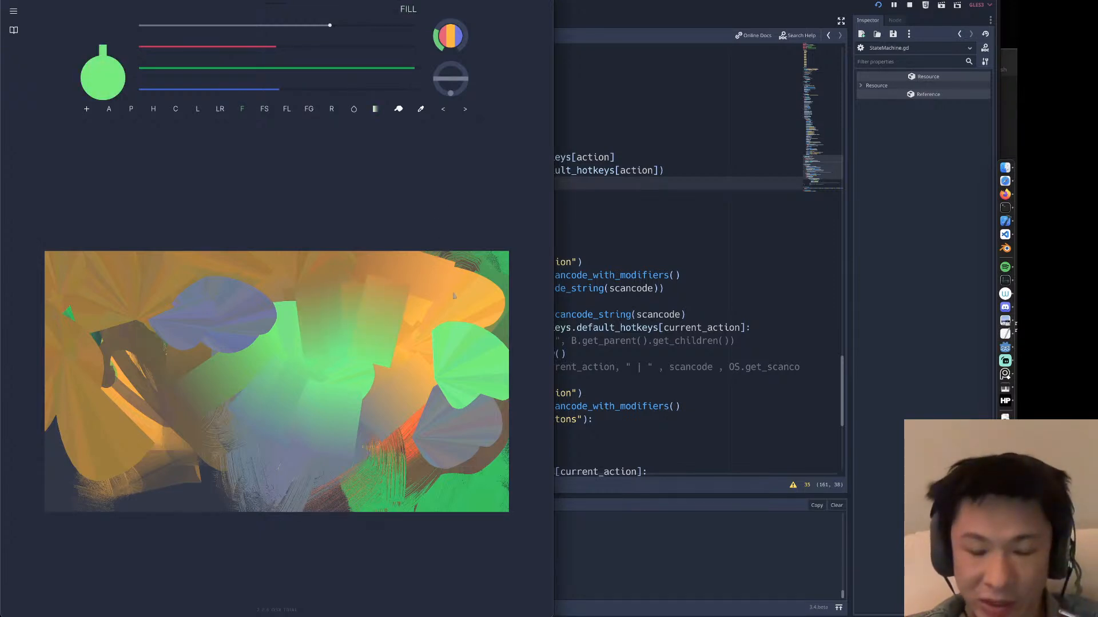
Smudge the orange and green paint downward across the right part of the canvas.
key("s")
mouse_move(397, 311)
left_mouse_down()
mouse_move(358, 420)
mouse_move(399, 449)
left_mouse_up()
left_click_drag(437, 326, 435, 432)
mouse_move(452, 332)
left_mouse_down()
mouse_move(457, 412)
mouse_move(426, 445)
left_mouse_up()
mouse_move(486, 332)
left_mouse_down()
mouse_move(452, 457)
mouse_move(428, 486)
left_mouse_up()
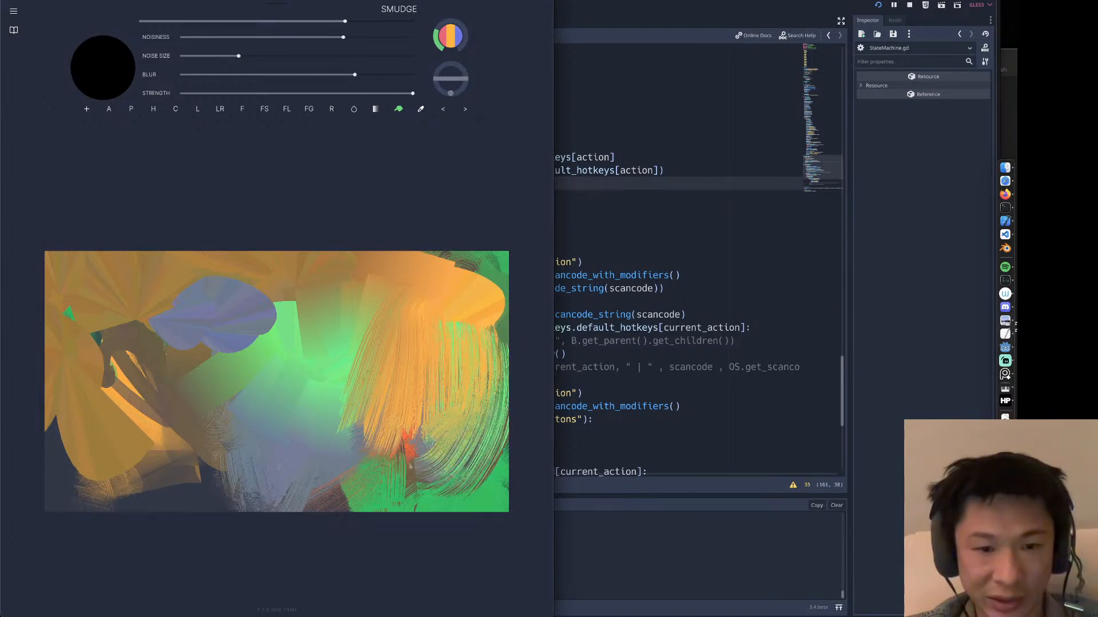
left_click_drag(434, 426, 371, 486)
Paint bright green Fill shapes over the smudged area right of the canvas centre.
key("f")
mouse_move(375, 417)
left_mouse_down()
mouse_move(415, 468)
mouse_move(437, 366)
mouse_move(402, 318)
mouse_move(364, 328)
mouse_move(340, 430)
left_mouse_up()
left_click_drag(330, 362, 334, 449)
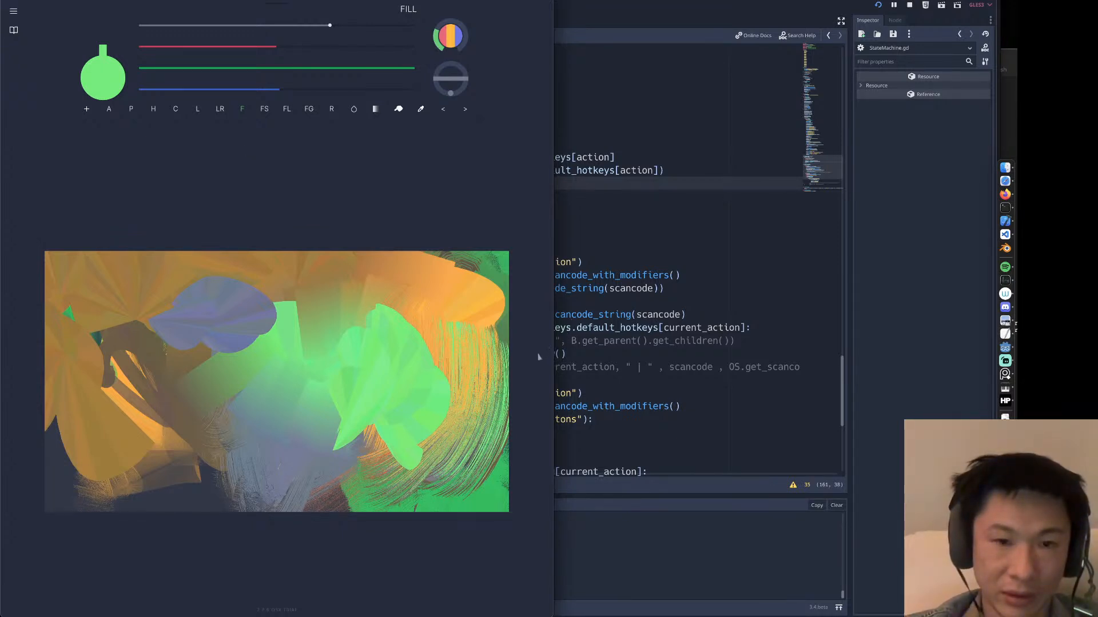
Try the Eyedropper's Space hotkey, reassign the Eyedropper to ALT, and test it by sampling orange from the canvas.
key("space")
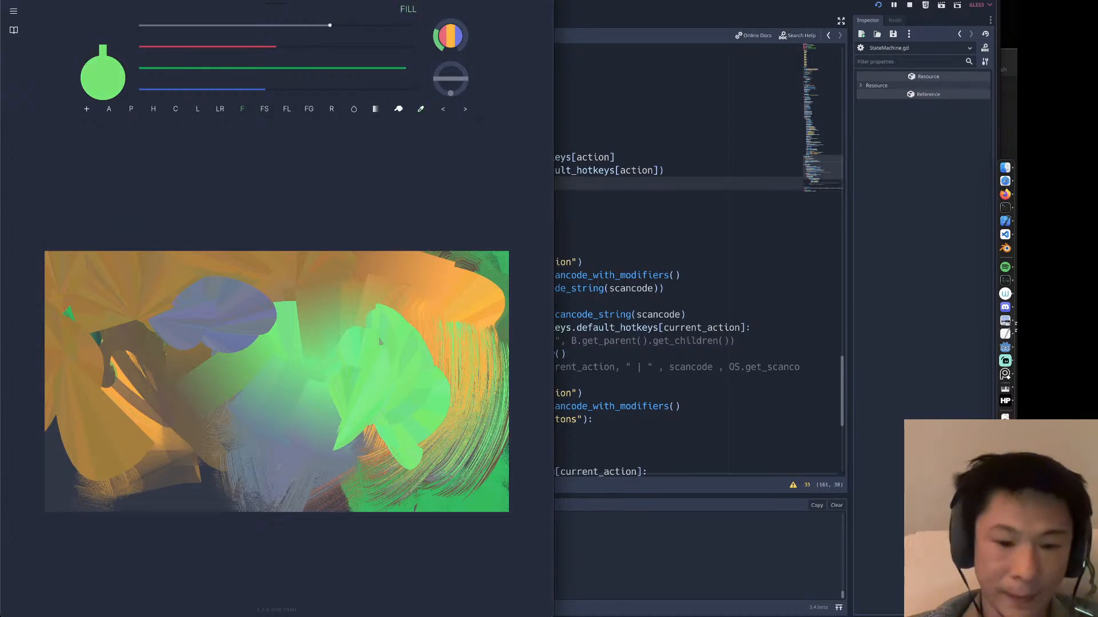
key("h")
left_click(181, 116)
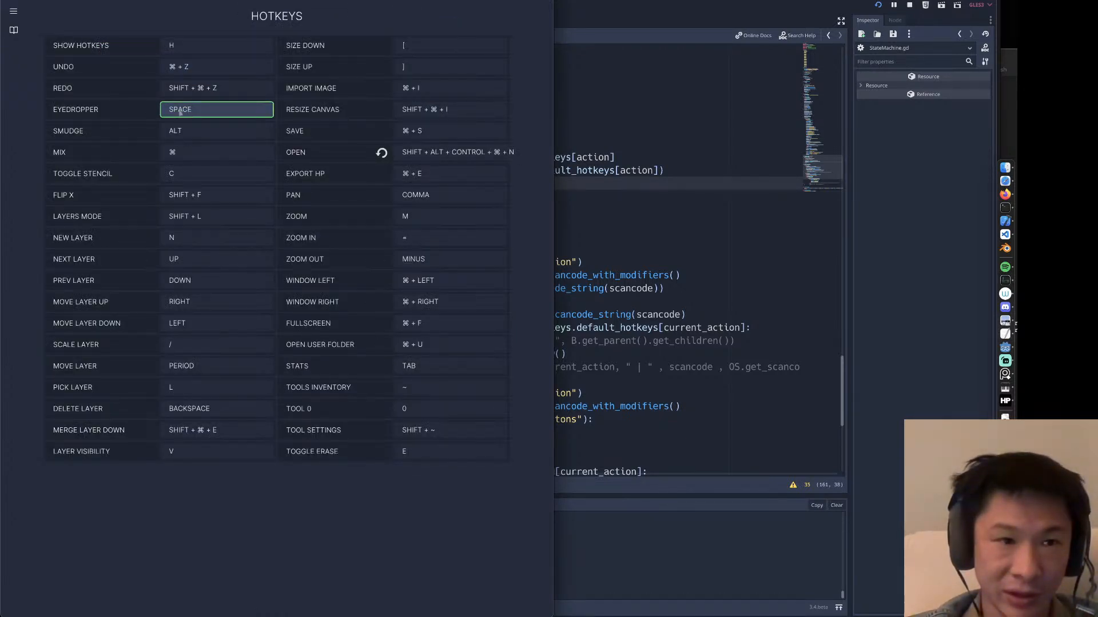
key("alt")
left_click(523, 128)
key("alt")
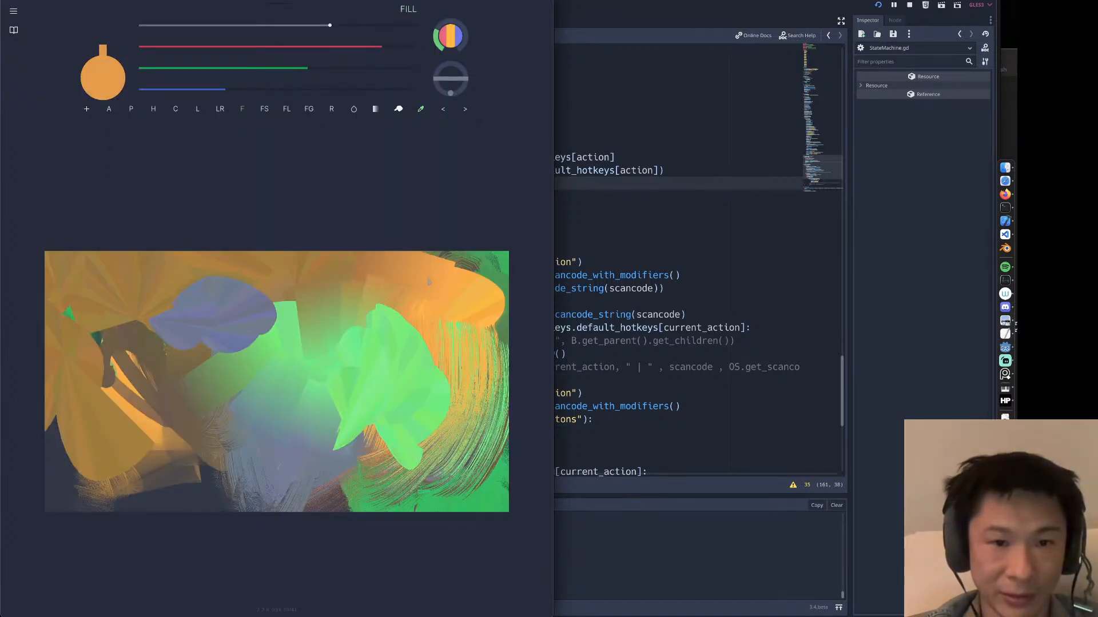
Paint Fill shapes in orange and olive across the canvas's upper right, sampling colours with the Eyedropper's ALT hotkey.
mouse_move(451, 284)
left_mouse_down()
mouse_move(409, 254)
mouse_move(393, 304)
left_mouse_up()
key("alt")
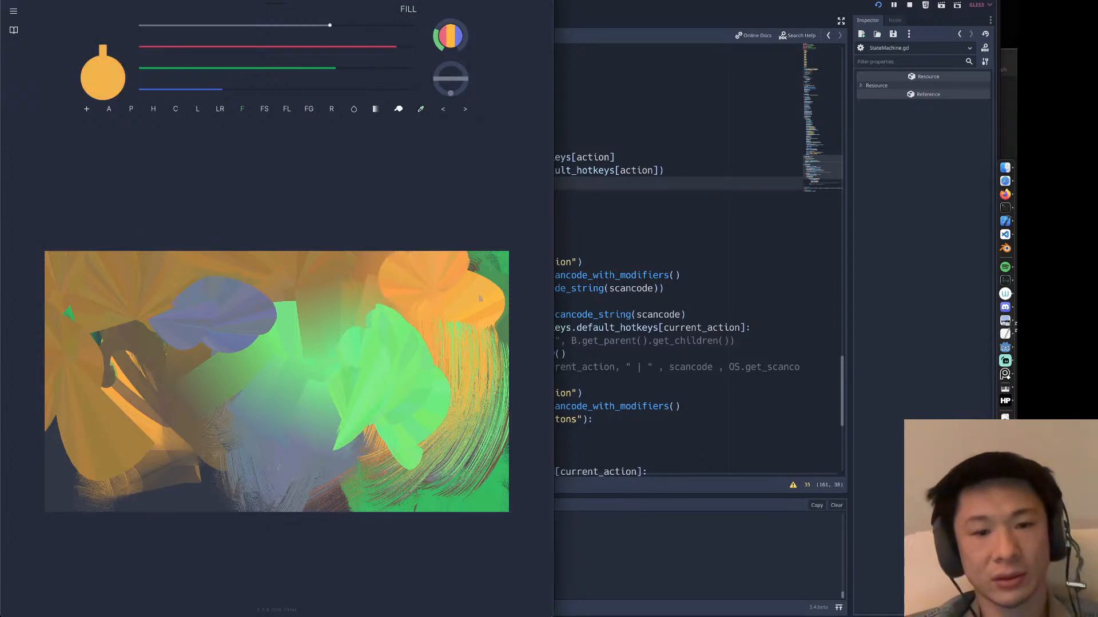
key("alt")
mouse_move(485, 262)
left_mouse_down()
mouse_move(445, 269)
mouse_move(462, 303)
mouse_move(489, 248)
left_mouse_up()
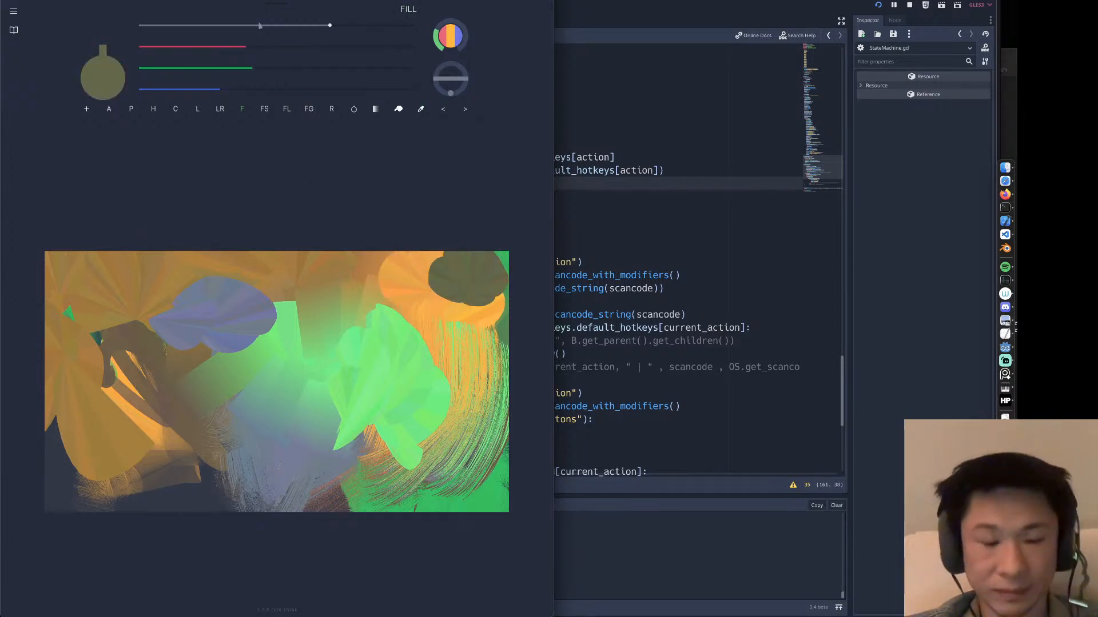
mouse_move(377, 317)
left_mouse_down()
mouse_move(350, 271)
mouse_move(338, 292)
left_mouse_up()
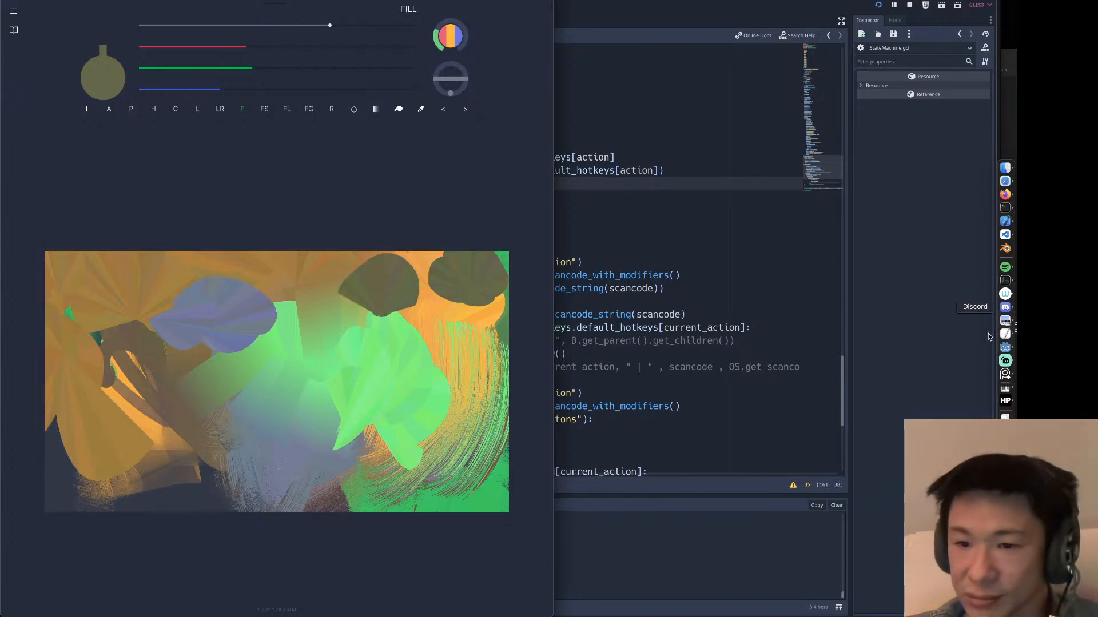
Bring up the street-photo reference beside the painting and extend the olive Fill shapes down the canvas's right edge.
left_click(1002, 374)
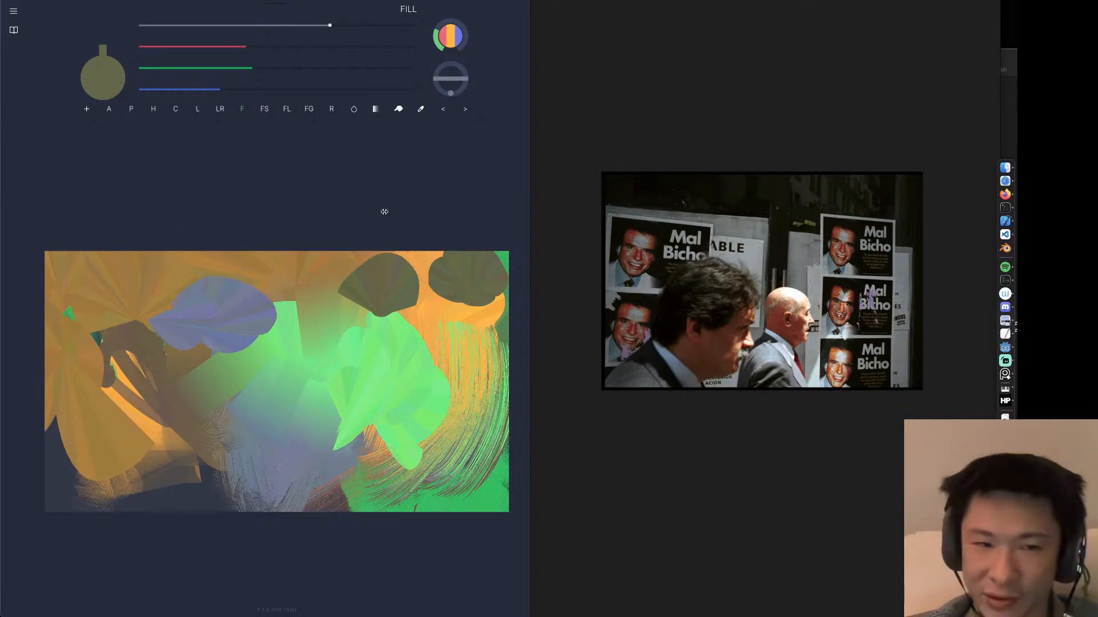
left_click(410, 220)
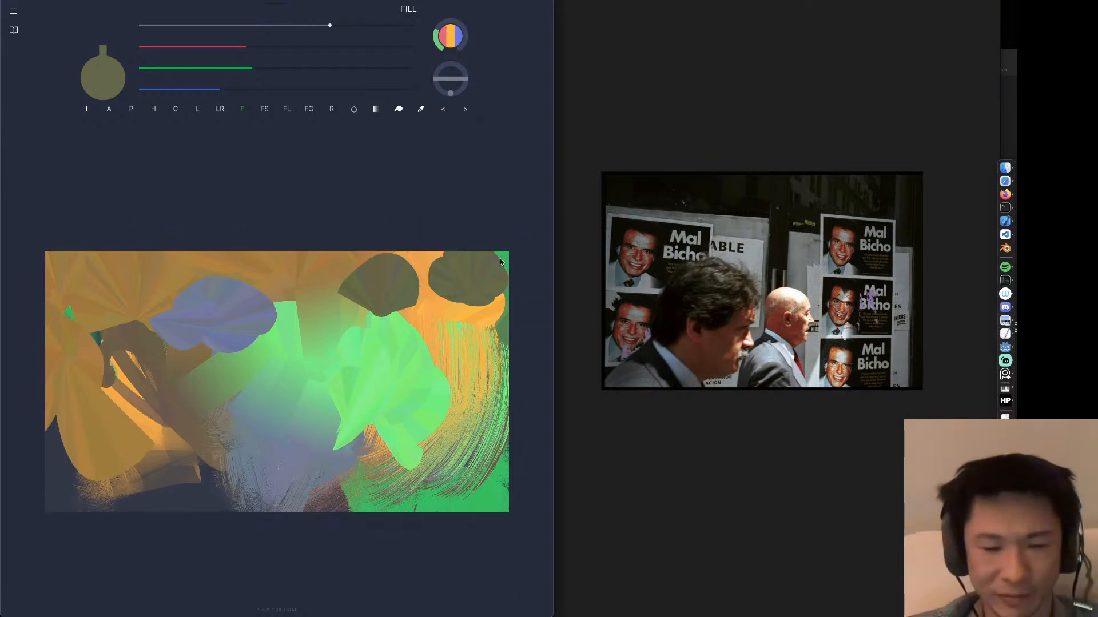
mouse_move(447, 301)
left_mouse_down()
mouse_move(460, 345)
mouse_move(507, 287)
left_mouse_up()
mouse_move(505, 343)
left_mouse_down()
mouse_move(454, 361)
mouse_move(453, 331)
left_mouse_up()
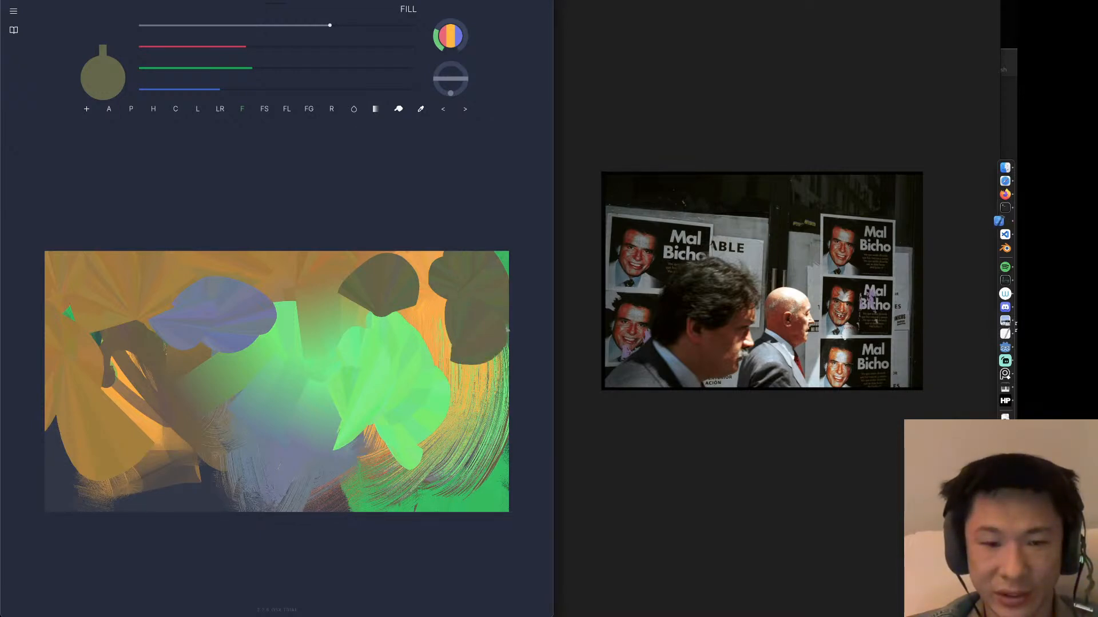
Reset the Eyedropper hotkey to SPACE, try the conflicting Smudge hotkey, and paint more olive Fill shapes right of centre.
key("h")
left_click(381, 153)
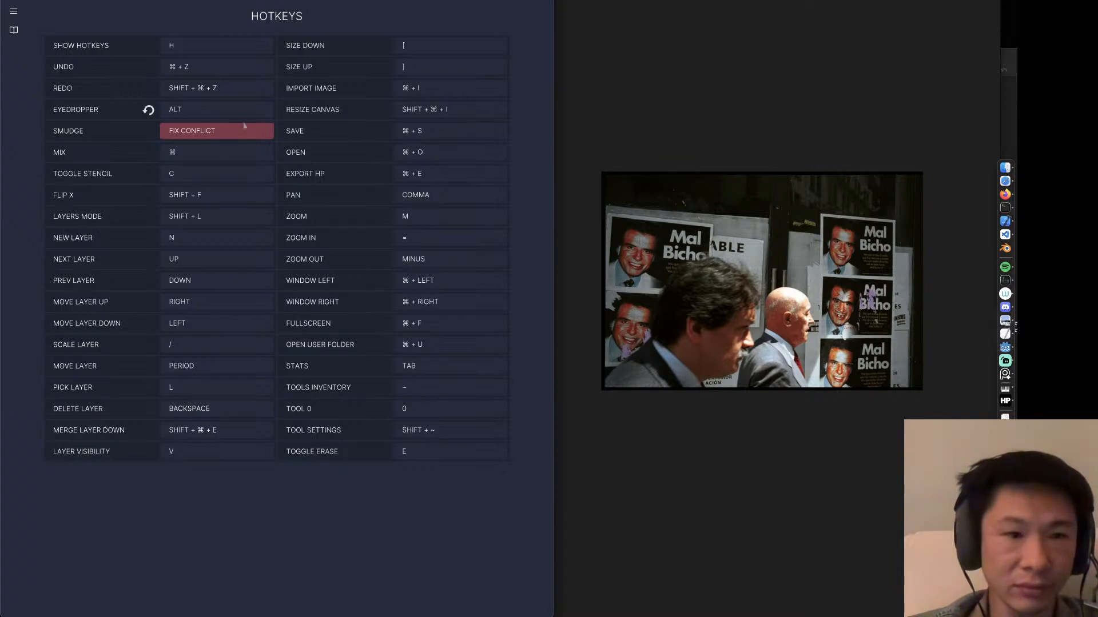
left_click(148, 110)
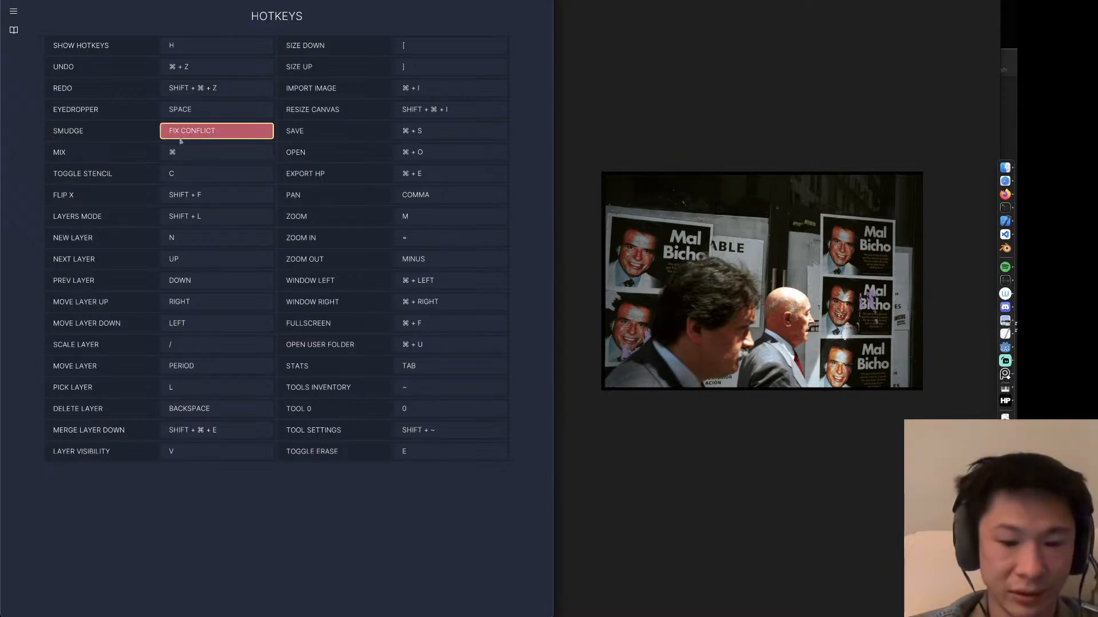
left_click(181, 135)
key("h")
mouse_move(350, 345)
left_mouse_down()
mouse_move(424, 313)
mouse_move(314, 339)
mouse_move(344, 368)
left_mouse_up()
mouse_move(428, 345)
left_mouse_down()
mouse_move(429, 381)
mouse_move(469, 376)
mouse_move(439, 346)
left_mouse_up()
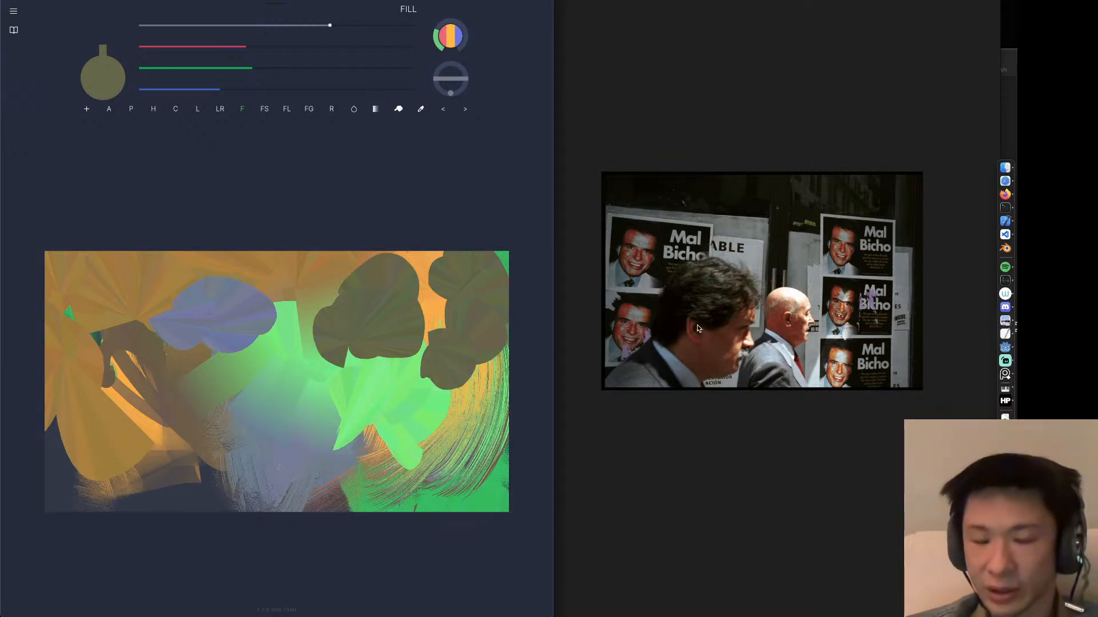
Zoom and pan the reference photo to frame the bald man's head, collar and jacket in profile.
scroll(799, 326, "up", 2)
scroll(799, 326, "up", 6)
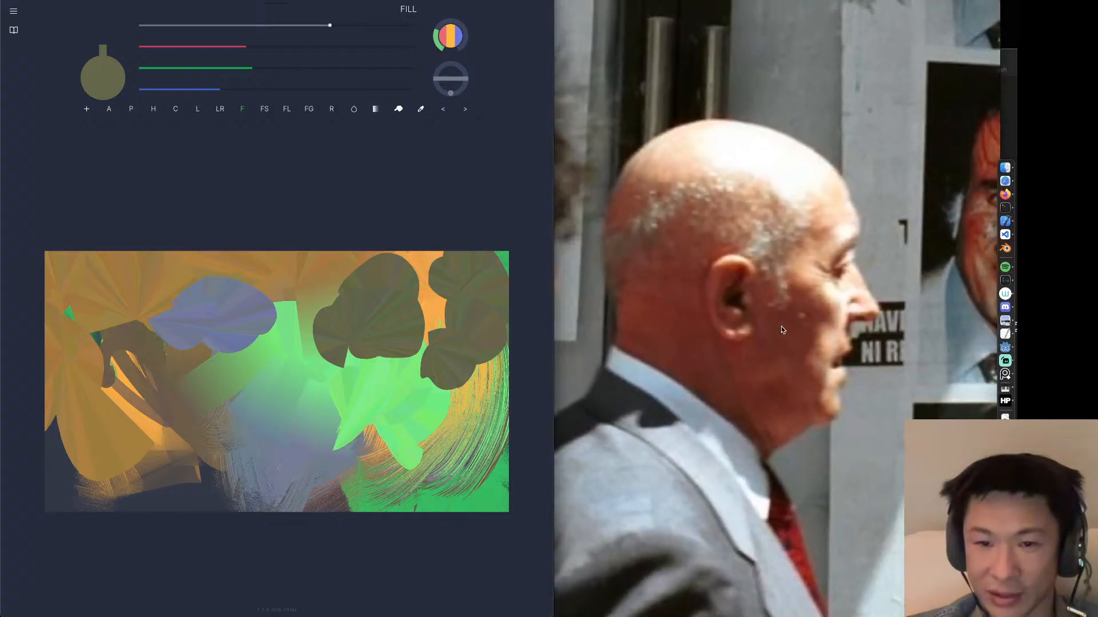
left_click_drag(705, 335, 742, 312)
scroll(744, 306, "down", 3)
scroll(749, 302, "up", 2)
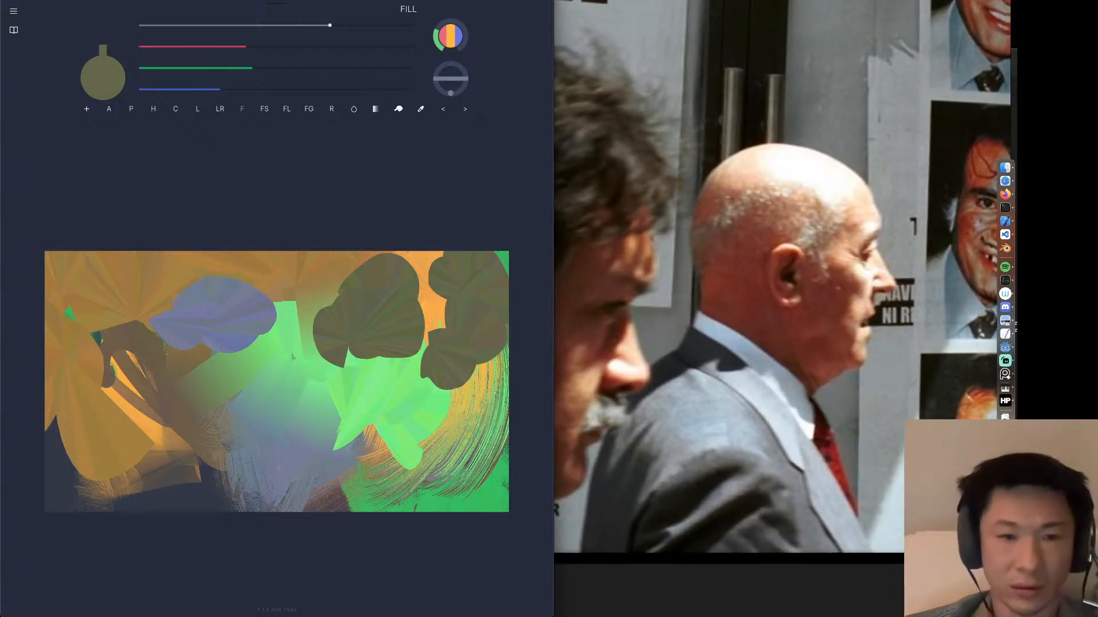
Resize the canvas to a square format.
left_click(13, 10)
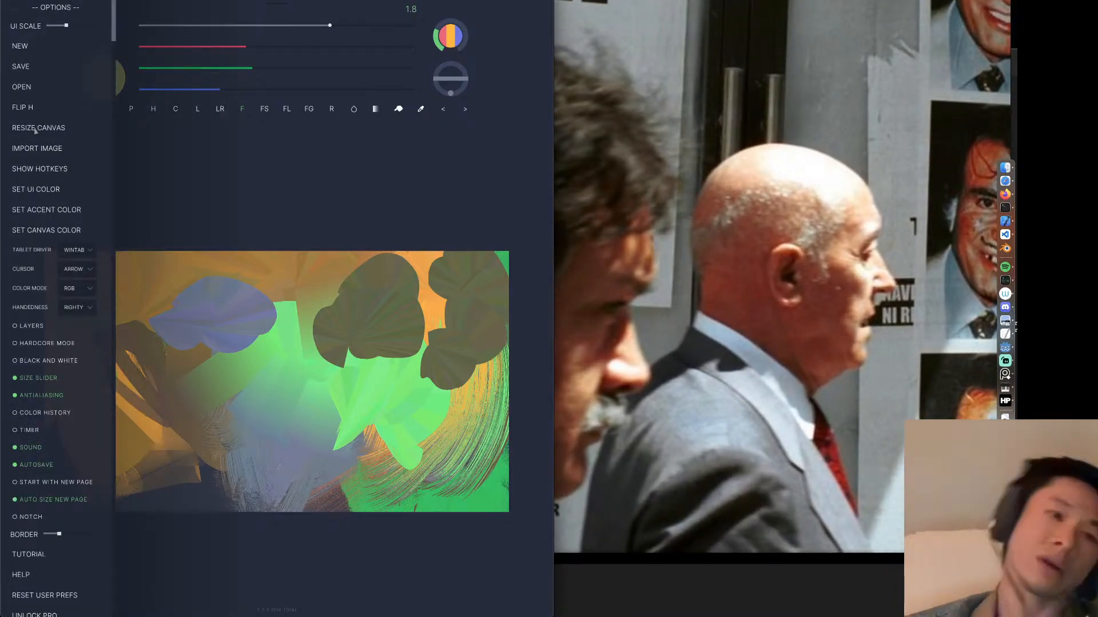
left_click(35, 129)
left_click(233, 258)
left_click(239, 373)
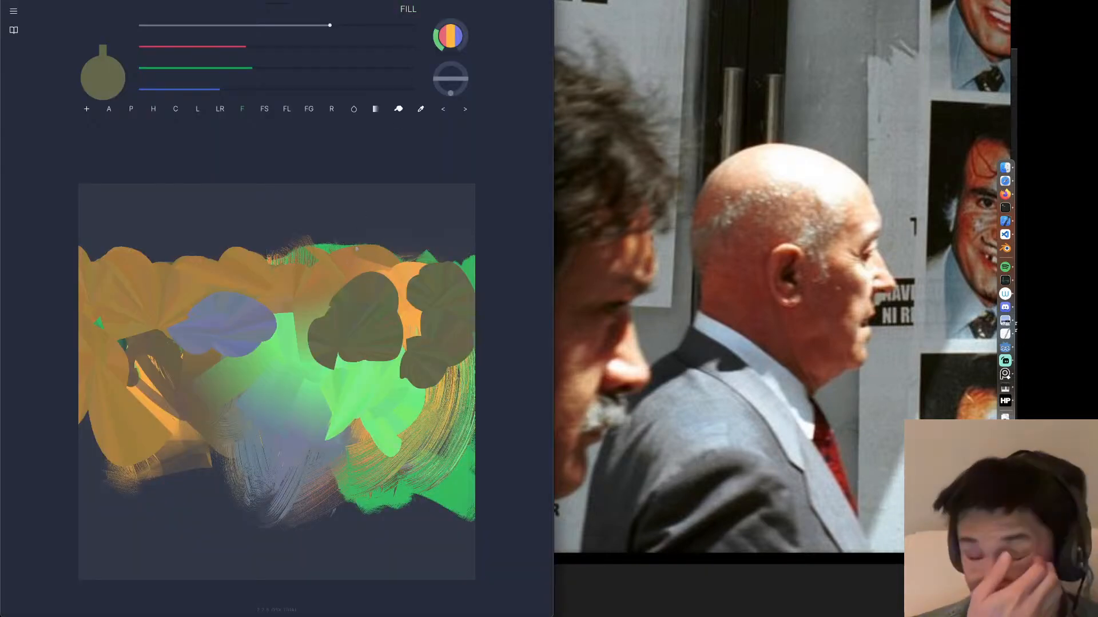
Cover the whole square canvas with olive using a greatly enlarged Pencil, finishing at size 134.
mouse_move(334, 268)
left_mouse_down()
mouse_move(365, 240)
mouse_move(349, 233)
mouse_move(386, 207)
mouse_move(427, 251)
mouse_move(446, 194)
mouse_move(469, 192)
mouse_move(466, 240)
mouse_move(397, 240)
mouse_move(331, 161)
mouse_move(288, 171)
mouse_move(354, 167)
mouse_move(427, 228)
mouse_move(291, 232)
mouse_move(320, 274)
mouse_move(286, 228)
left_mouse_up()
left_click(131, 110)
key("bracketright")
key("bracketright")
key("bracketright")
key("bracketright")
key("bracketright")
key("bracketright")
key("bracketright")
key("bracketright")
key("bracketright")
key("bracketright")
key("bracketright")
key("bracketright")
key("bracketright")
key("bracketright")
key("bracketright")
key("bracketright")
key("bracketright")
key("bracketright")
key("bracketright")
key("bracketright")
key("bracketright")
key("bracketright")
left_click_drag(291, 25, 405, 26)
mouse_move(281, 247)
left_mouse_down()
mouse_move(275, 283)
mouse_move(129, 193)
mouse_move(161, 352)
mouse_move(249, 442)
mouse_move(347, 500)
mouse_move(423, 393)
mouse_move(439, 252)
mouse_move(459, 259)
mouse_move(301, 341)
mouse_move(179, 349)
left_mouse_up()
left_click_drag(326, 26, 342, 25)
left_click_drag(278, 263, 291, 337)
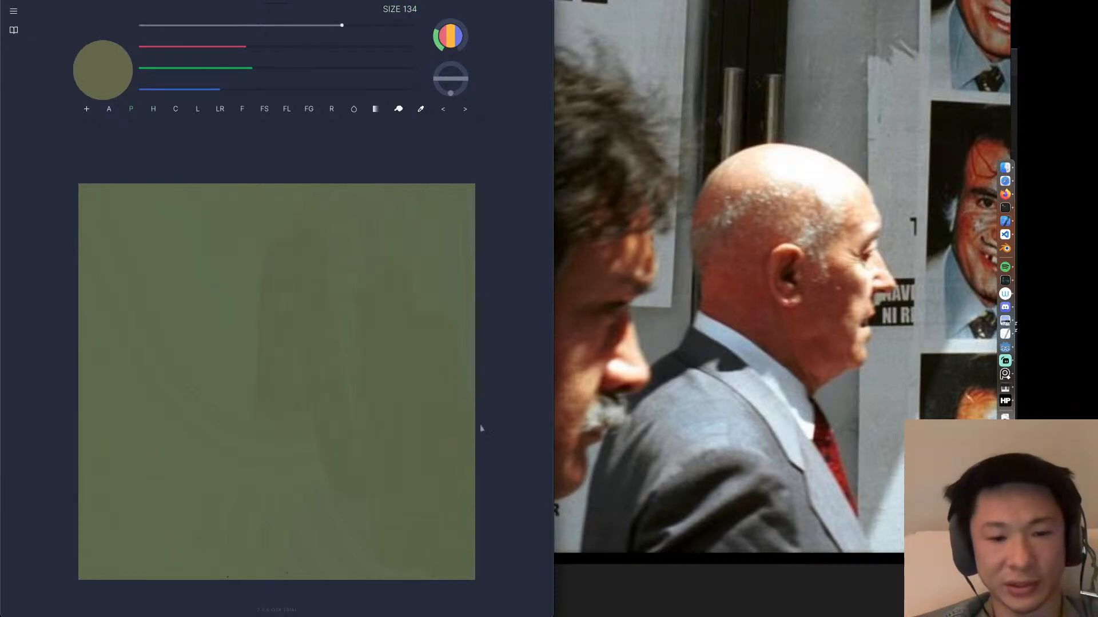
left_click_drag(260, 430, 318, 280)
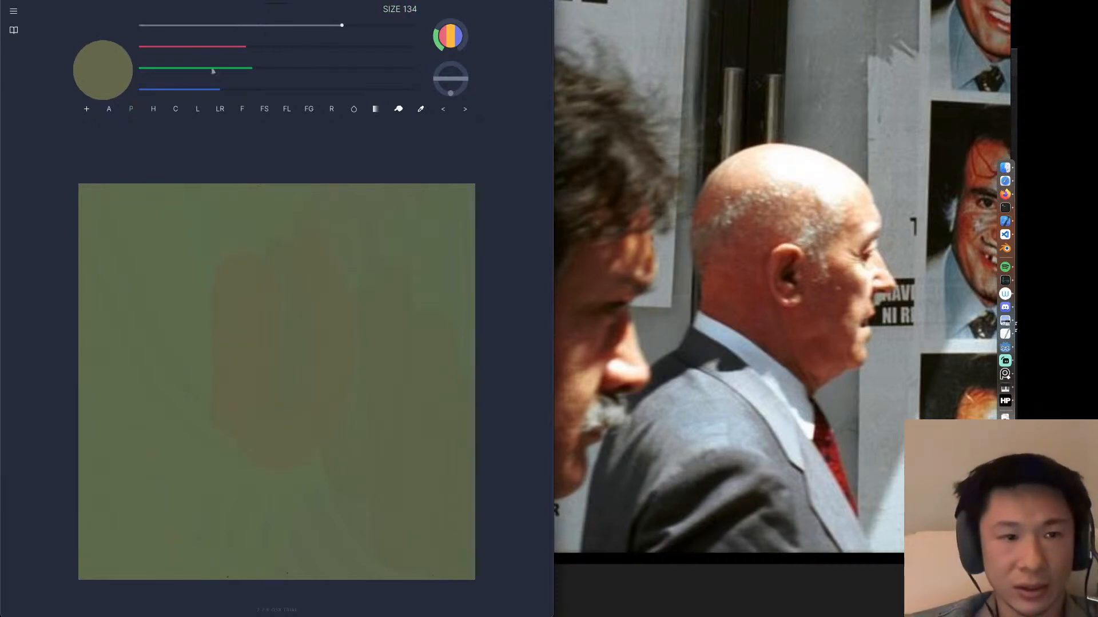
Set the Pencil to size 23 and mix yellow by raising the red and green values.
left_click_drag(278, 31, 269, 26)
left_click_drag(252, 68, 362, 68)
left_click(367, 46)
Try loose, wavy yellow Pencil strokes across the olive canvas.
mouse_move(409, 240)
left_mouse_down()
mouse_move(411, 400)
mouse_move(393, 459)
mouse_move(343, 454)
left_mouse_up()
left_click_drag(443, 233, 439, 408)
mouse_move(386, 226)
left_mouse_down()
mouse_move(199, 213)
mouse_move(149, 242)
mouse_move(146, 346)
left_mouse_up()
mouse_move(285, 231)
left_mouse_down()
mouse_move(186, 271)
mouse_move(144, 337)
mouse_move(151, 366)
left_mouse_up()
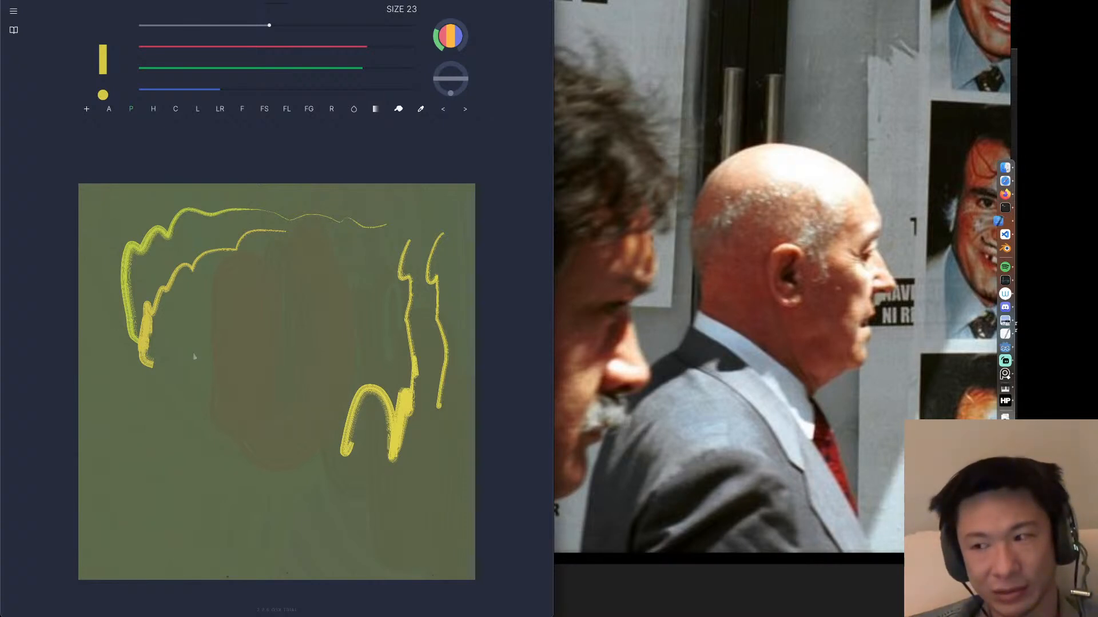
mouse_move(356, 250)
left_mouse_down()
mouse_move(347, 300)
mouse_move(393, 318)
mouse_move(379, 373)
mouse_move(303, 301)
left_mouse_up()
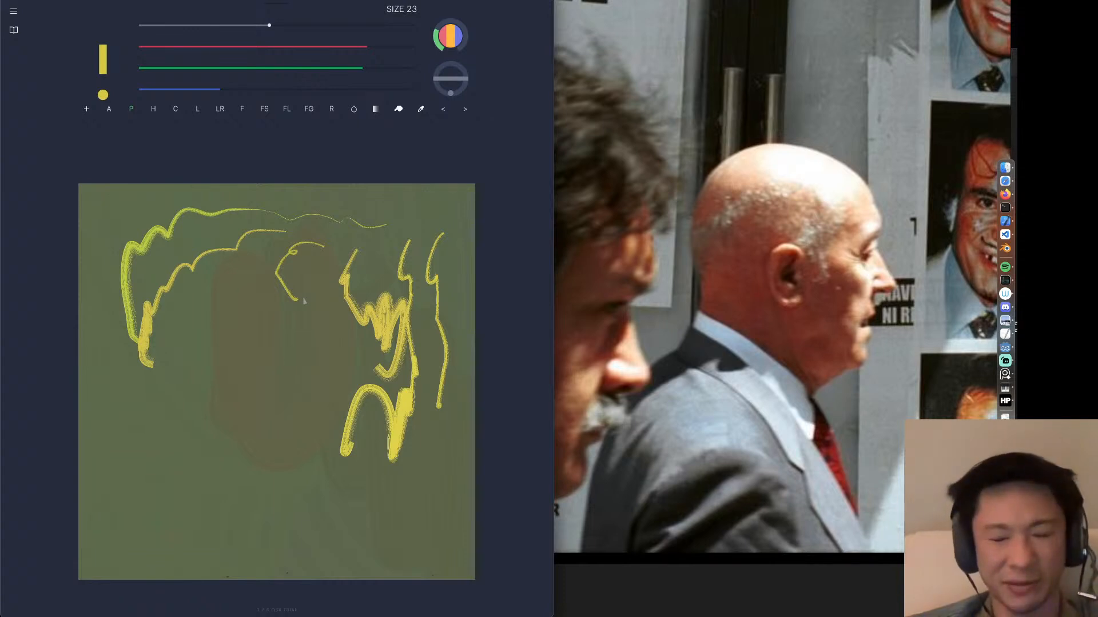
mouse_move(329, 235)
left_mouse_down()
mouse_move(310, 275)
mouse_move(312, 332)
mouse_move(182, 362)
mouse_move(223, 428)
left_mouse_up()
mouse_move(327, 293)
left_mouse_down()
mouse_move(326, 442)
mouse_move(346, 450)
left_mouse_up()
Undo the loose yellow strokes.
key("super+z")
key("super+z")
key("super+z")
key("super+z")
key("super+z")
key("super+z")
key("super+z")
key("super+z")
key("super+z")
key("super+z")
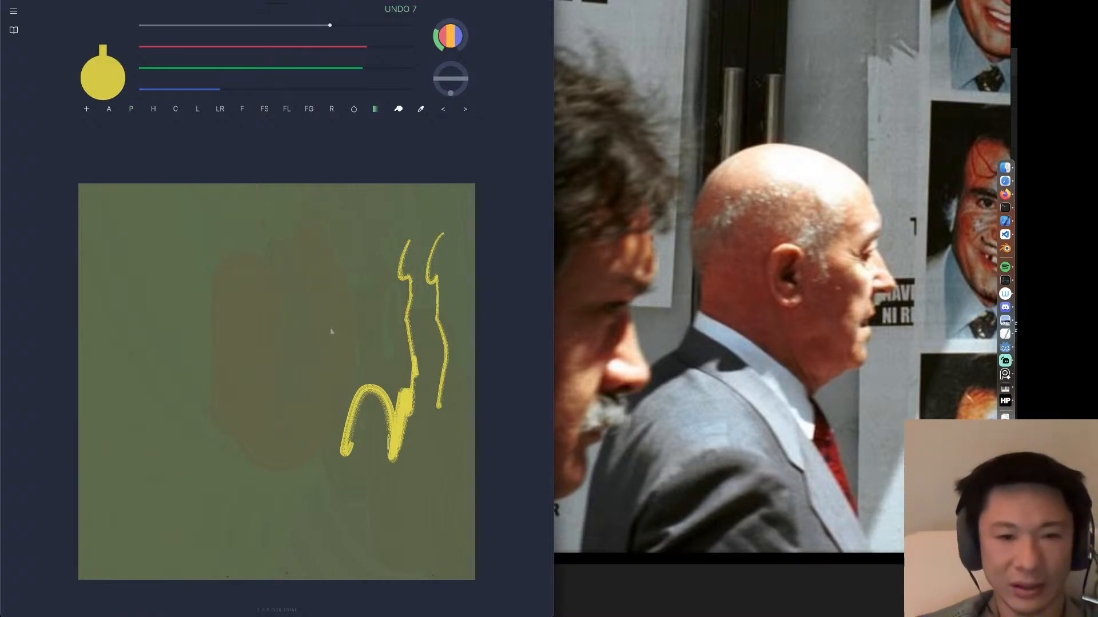
Try a few starting strokes for the top of the head and undo them.
key("p")
mouse_move(369, 265)
left_mouse_down()
mouse_move(318, 248)
mouse_move(203, 59)
mouse_move(264, 259)
mouse_move(321, 287)
left_mouse_up()
key("f")
key("super+z")
key("p")
left_click_drag(199, 273, 346, 283)
key("super+z")
Sketch the man's crown, forehead, nose, mouth, chin and front of the neck in thin yellow Pencil lines.
left_click_drag(201, 271, 319, 258)
left_click_drag(241, 242, 367, 288)
mouse_move(300, 250)
left_mouse_down()
mouse_move(389, 295)
mouse_move(400, 326)
mouse_move(378, 281)
mouse_move(403, 330)
mouse_move(391, 355)
mouse_move(397, 340)
mouse_move(419, 406)
mouse_move(388, 416)
mouse_move(398, 500)
left_mouse_up()
left_click_drag(392, 432, 388, 501)
mouse_move(394, 423)
left_mouse_down()
mouse_move(385, 502)
mouse_move(359, 513)
mouse_move(333, 508)
mouse_move(296, 526)
mouse_move(288, 552)
mouse_move(285, 542)
mouse_move(241, 575)
left_mouse_up()
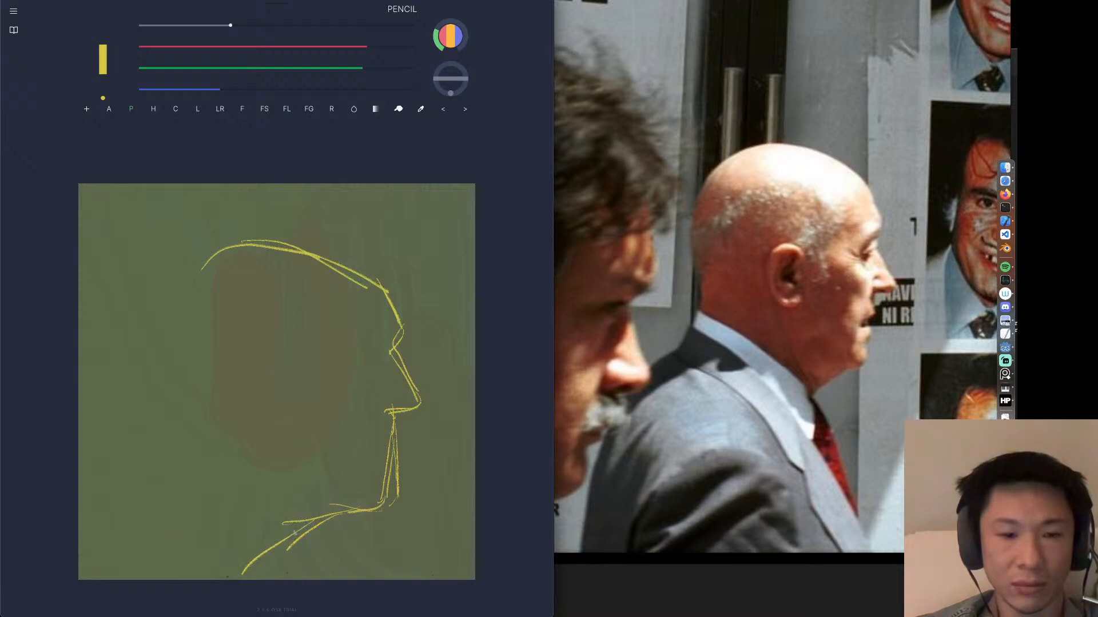
Sketch the back of the head, the nape and the shirt collar slanting down toward the throat.
mouse_move(194, 271)
left_mouse_down()
mouse_move(178, 319)
mouse_move(189, 393)
left_mouse_up()
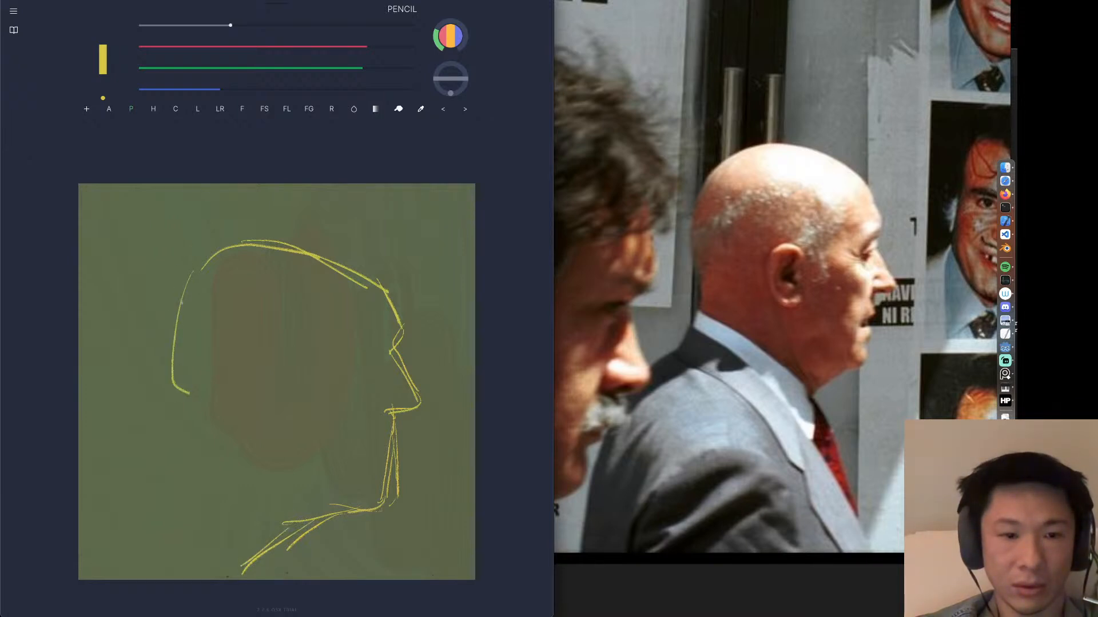
mouse_move(164, 320)
left_mouse_down()
mouse_move(163, 391)
mouse_move(196, 412)
mouse_move(173, 470)
left_mouse_up()
mouse_move(187, 422)
left_mouse_down()
mouse_move(188, 465)
mouse_move(154, 514)
left_mouse_up()
mouse_move(161, 470)
left_mouse_down()
mouse_move(267, 518)
mouse_move(303, 580)
left_mouse_up()
Add the jacket collar's lower edge and the lapel lines running down to the canvas's bottom edge.
left_click_drag(343, 422, 345, 377)
mouse_move(408, 391)
left_mouse_down()
mouse_move(369, 374)
mouse_move(394, 385)
left_mouse_up()
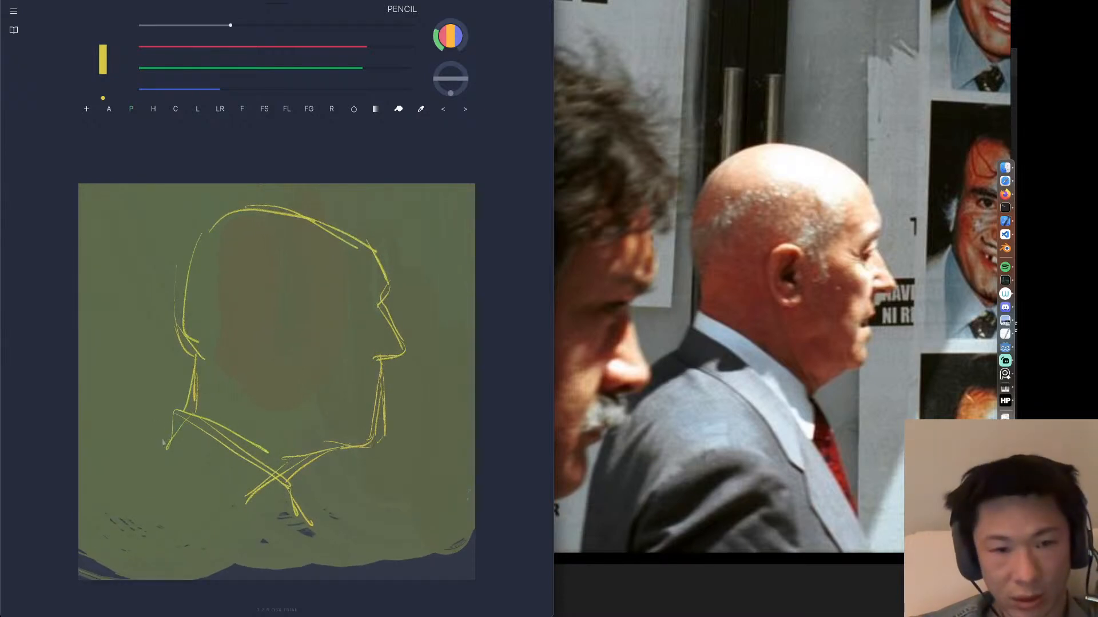
mouse_move(170, 421)
left_mouse_down()
mouse_move(159, 450)
mouse_move(242, 495)
mouse_move(335, 582)
left_mouse_up()
left_click_drag(307, 527, 343, 580)
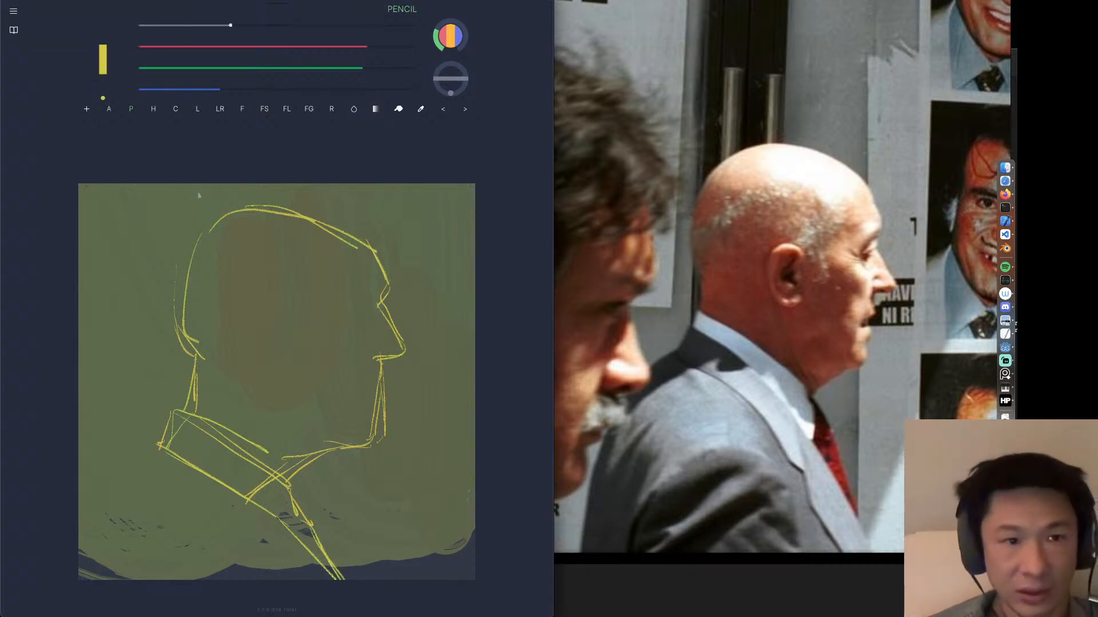
Test switching tools with number hotkeys 1 to 7 and paint a yellow Fill shape at the canvas's upper right.
left_click(220, 109)
key("7")
key("1")
key("2")
key("3")
key("4")
key("5")
key("6")
key("7")
mouse_move(427, 255)
left_mouse_down()
mouse_move(440, 289)
mouse_move(435, 220)
left_mouse_up()
key("5")
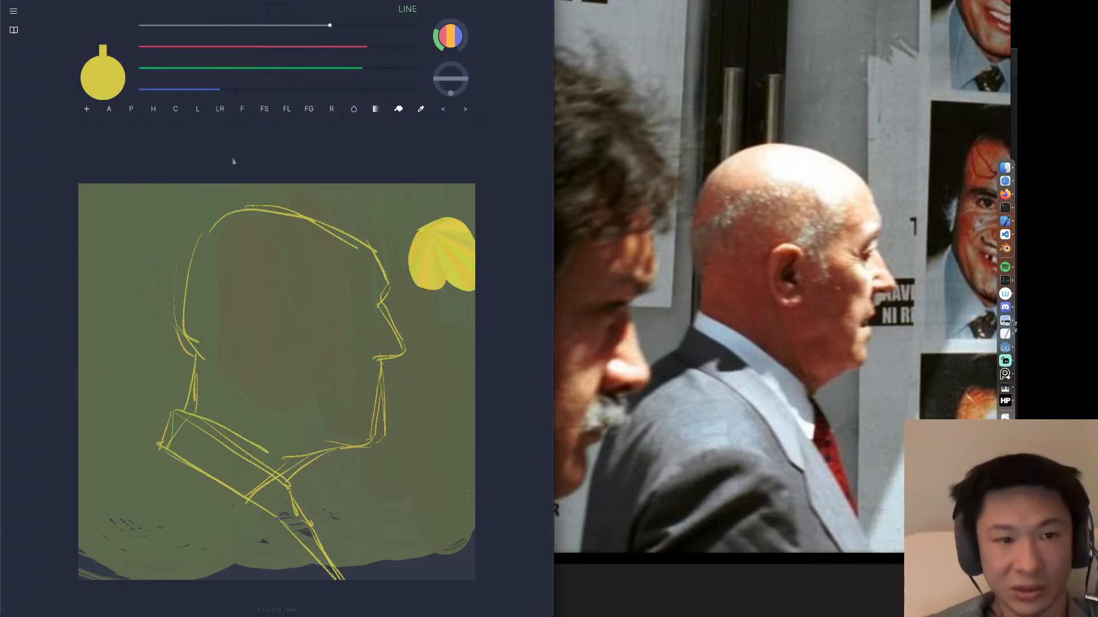
Try the favourite tools one after another, including Airbrush Noise, Pencil, Fill, Blur and Smudge.
left_click(109, 109)
left_click(109, 109)
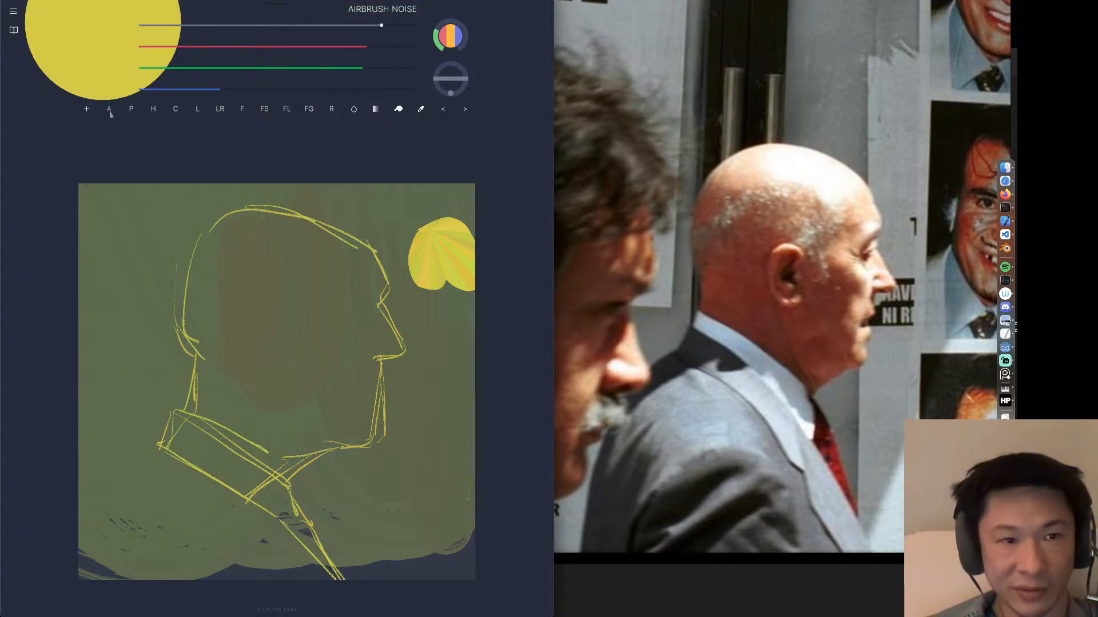
left_click(128, 110)
left_click(154, 110)
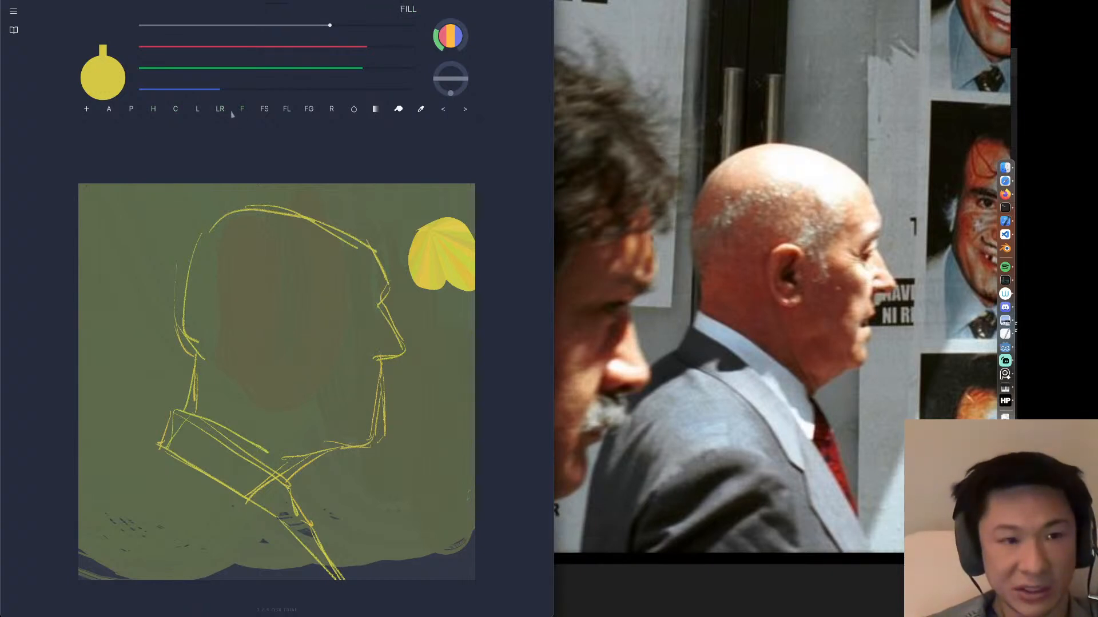
left_click(345, 116)
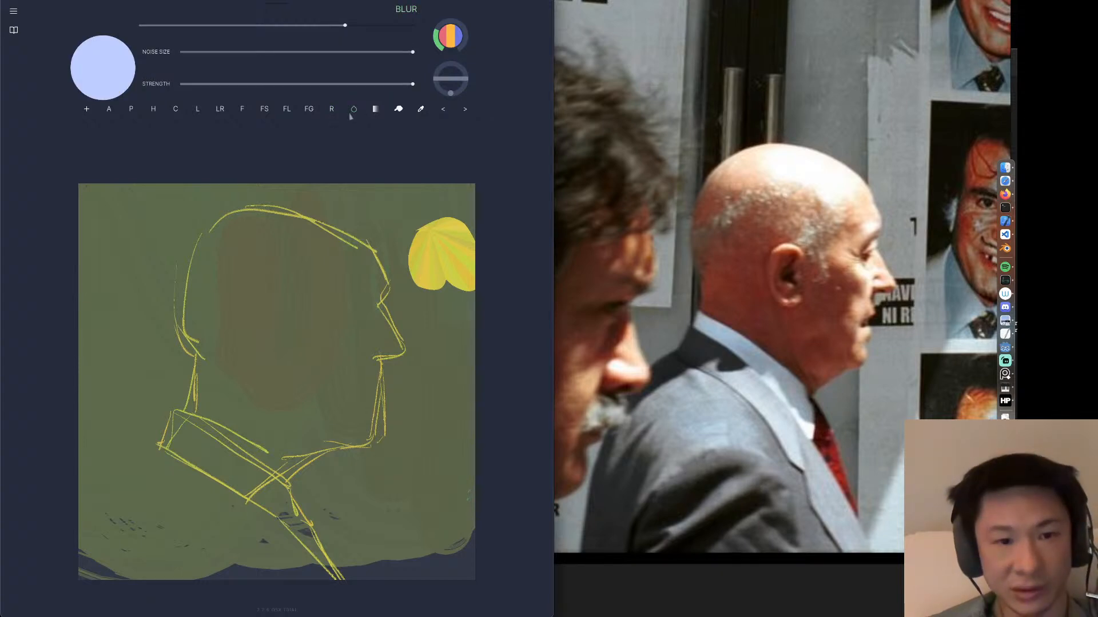
left_click(376, 112)
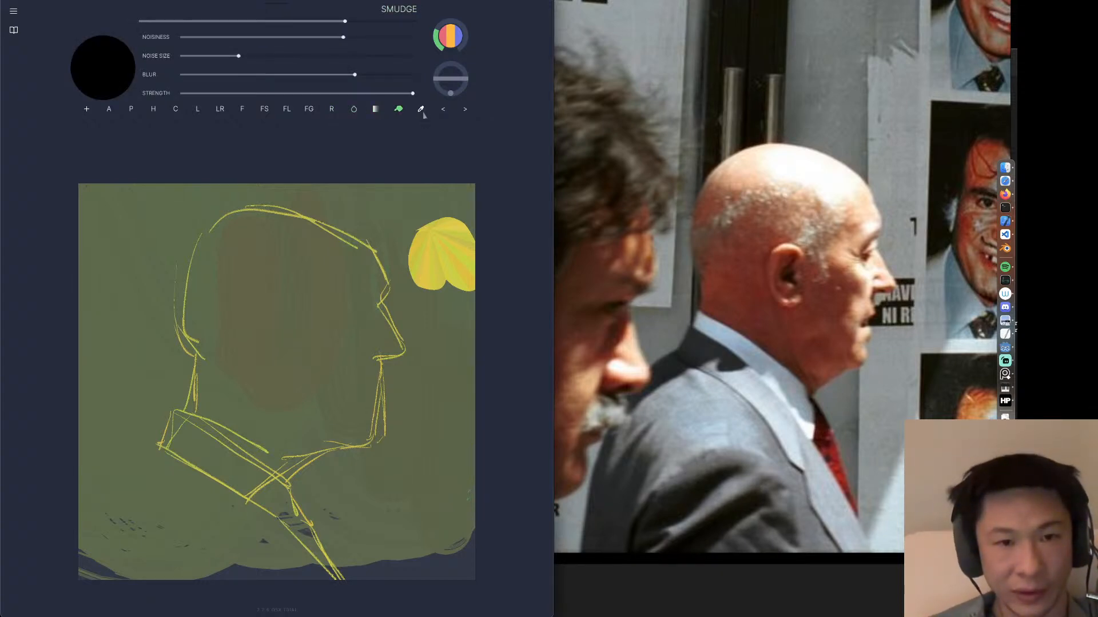
Examine the tools inventory and the Smudge tool's settings.
left_click(90, 116)
left_click(79, 107)
left_click(88, 111)
left_click(58, 98)
left_click(87, 110)
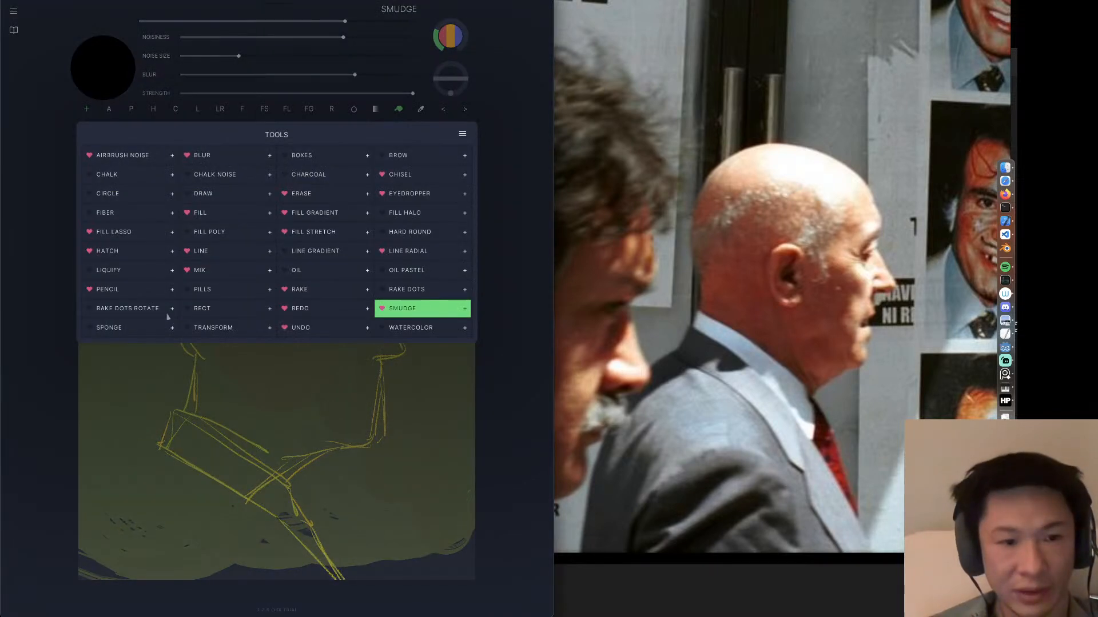
left_click(260, 344)
key("Tab")
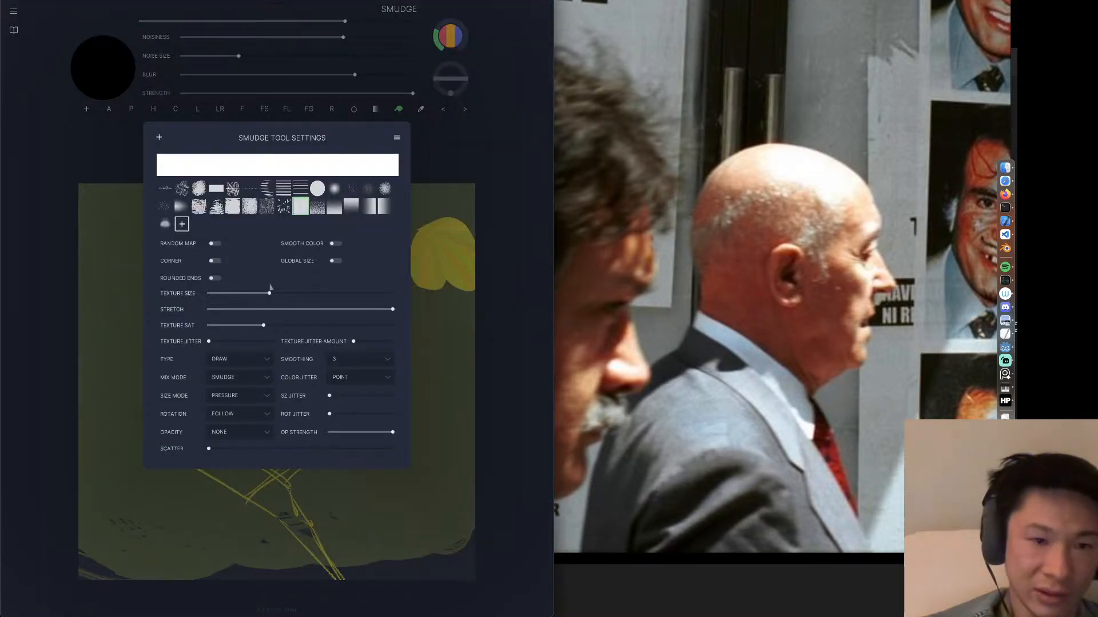
key("Tab")
key("Tab")
key("Tab")
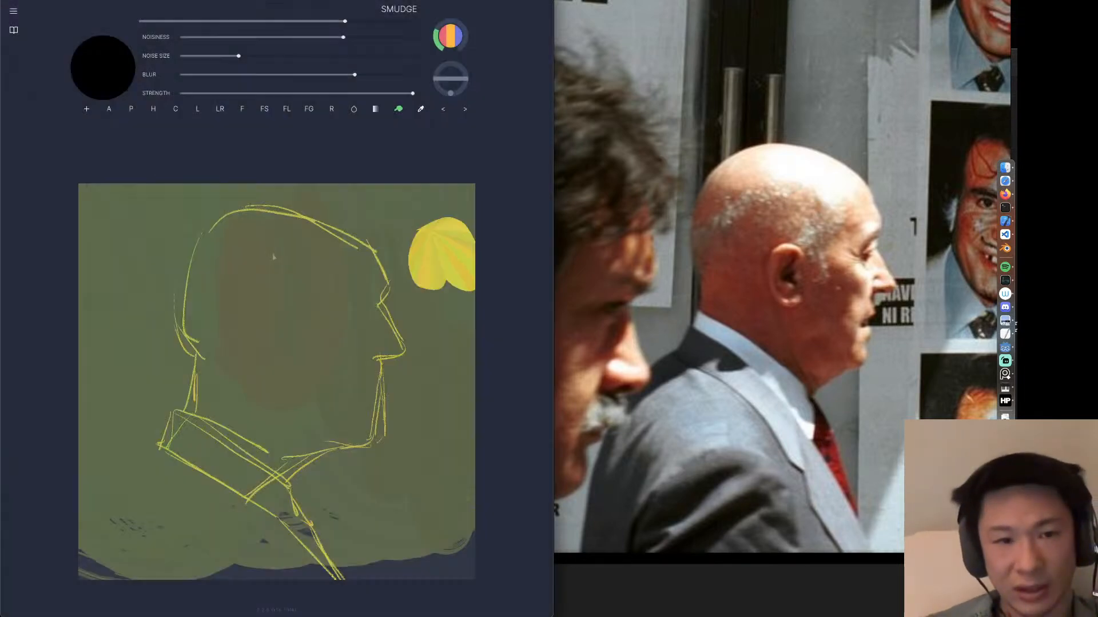
Return to the Pencil and sketch the jacket's shoulder line from the collar down to the canvas's left edge.
key("p")
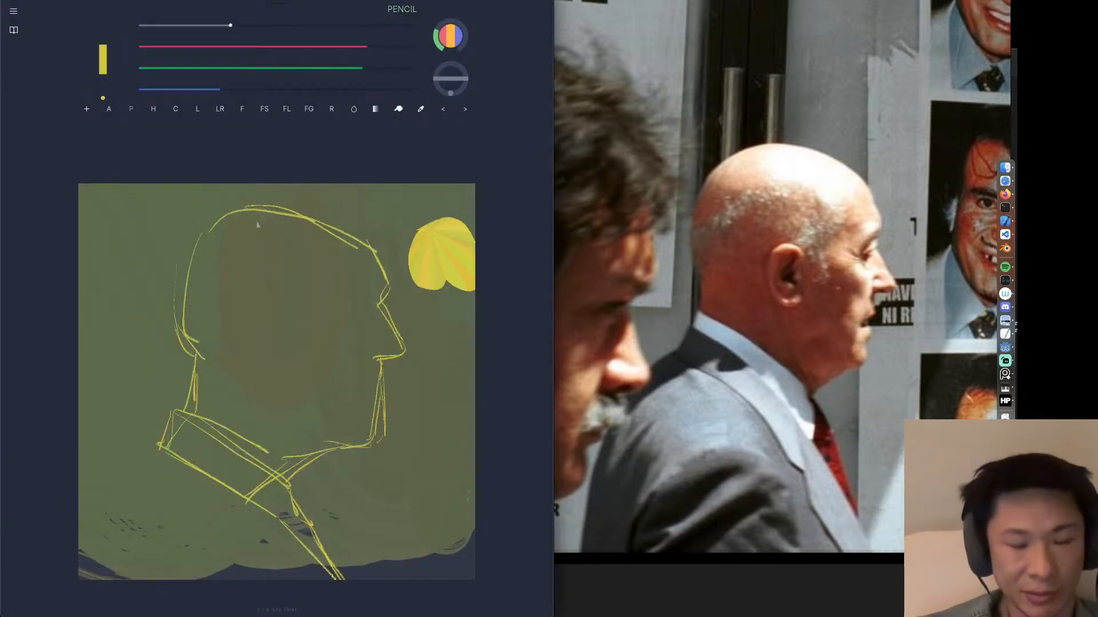
left_click(117, 108)
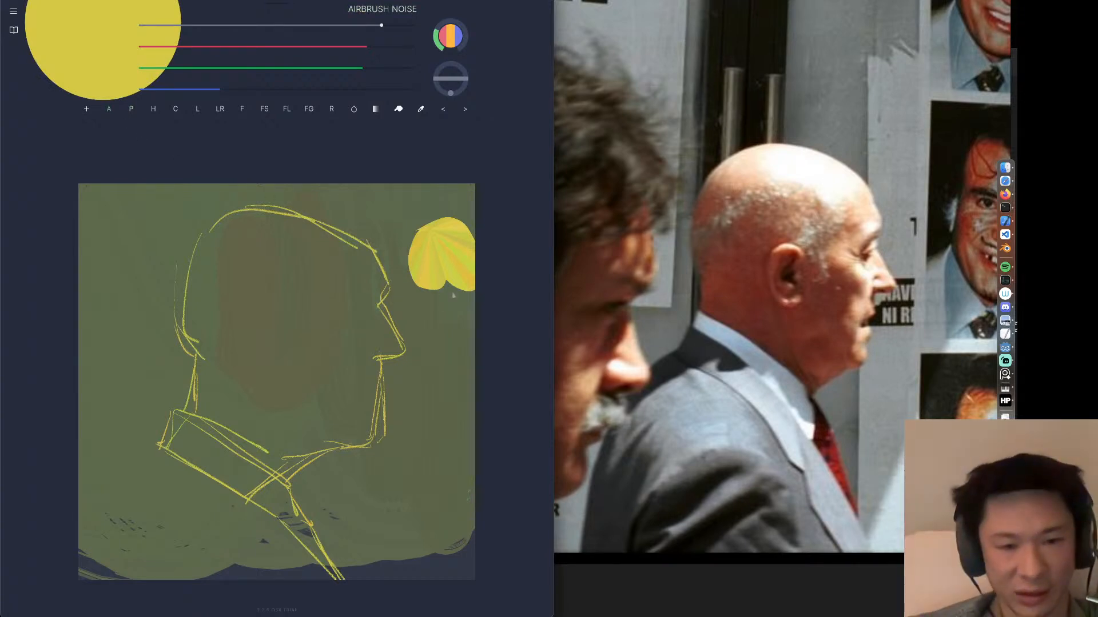
left_click(131, 108)
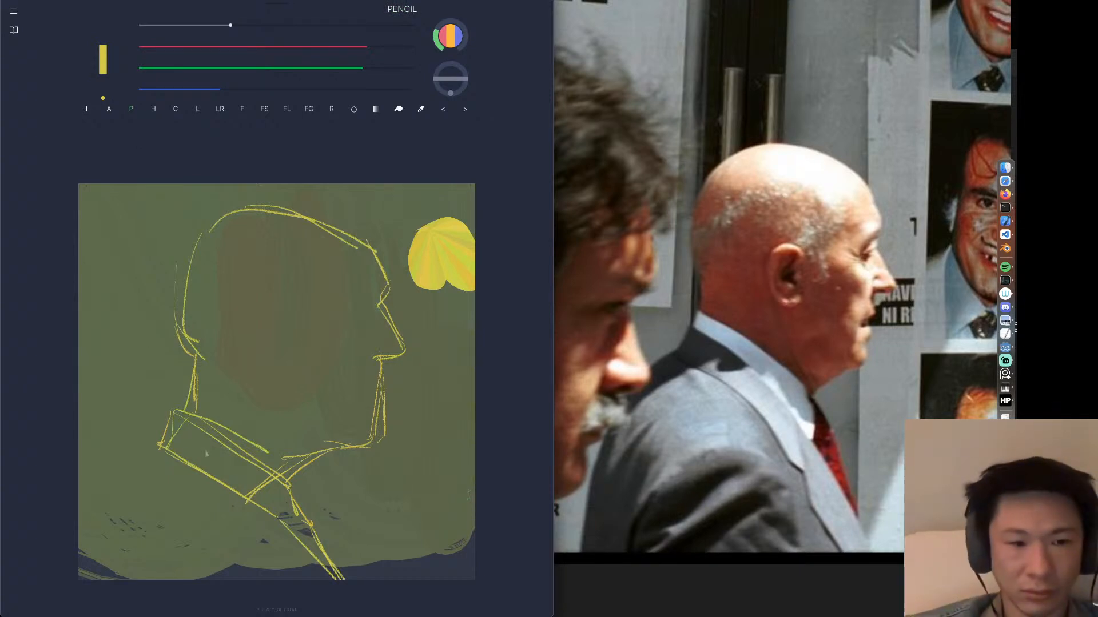
mouse_move(160, 443)
left_mouse_down()
mouse_move(101, 475)
mouse_move(87, 526)
left_mouse_up()
left_click_drag(119, 449, 79, 543)
left_click_drag(122, 447, 78, 492)
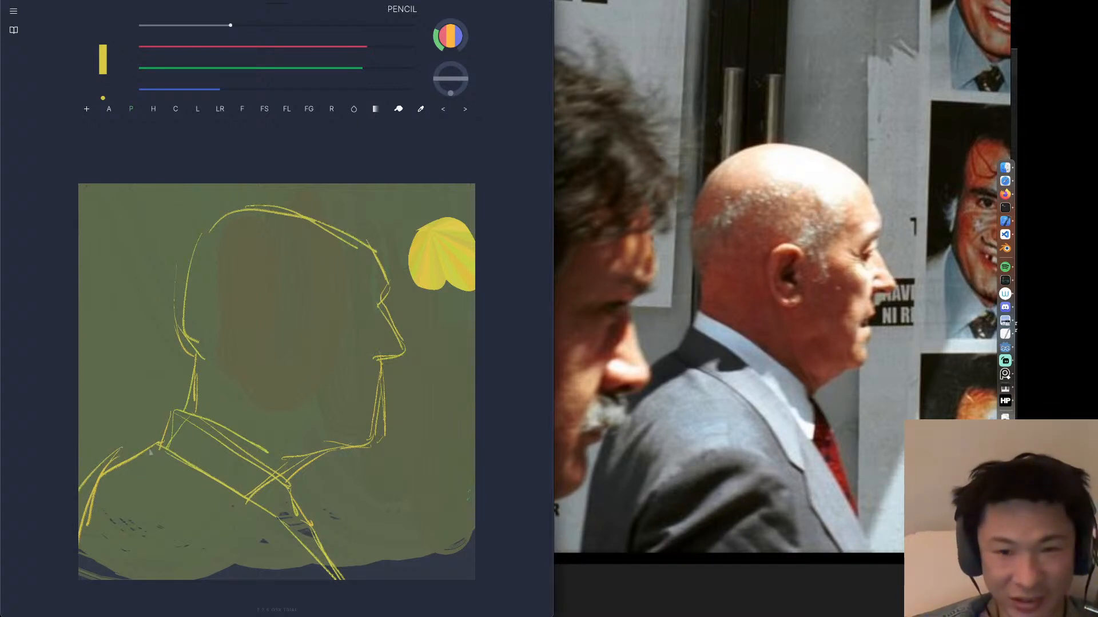
Sketch the outer lapel edge from the back of the collar down to its tip at the lower centre.
mouse_move(144, 451)
left_mouse_down()
mouse_move(260, 548)
mouse_move(275, 578)
left_mouse_up()
mouse_move(251, 543)
left_mouse_down()
mouse_move(271, 577)
mouse_move(294, 564)
left_mouse_up()
left_click_drag(290, 565, 299, 584)
scroll(274, 299, "down", 4)
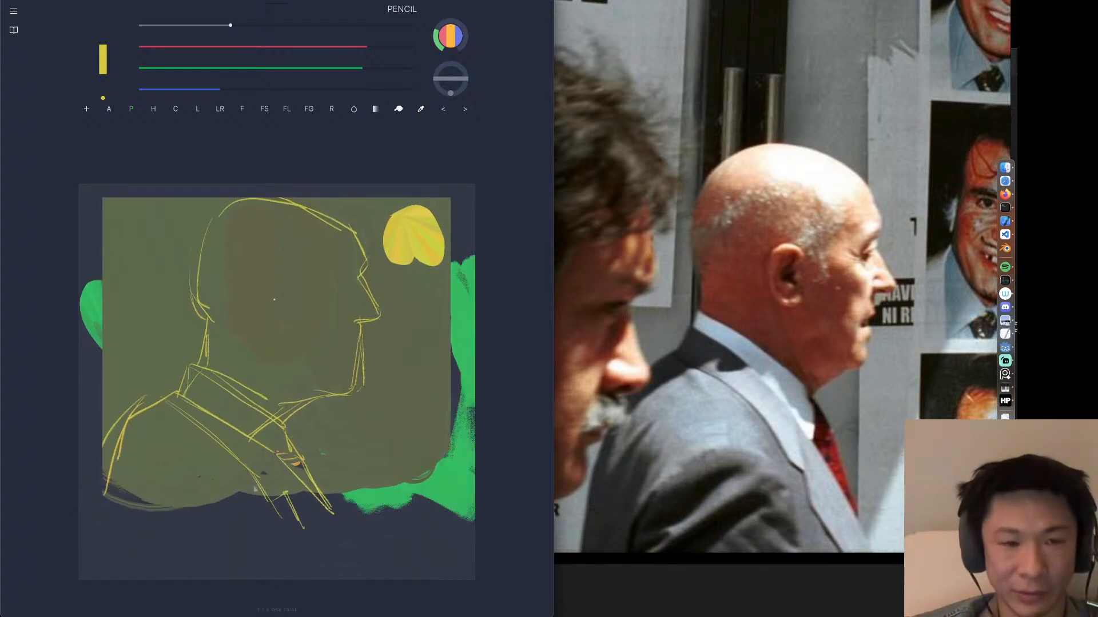
Cover the lower canvas with broad muted-brown Pencil strokes and repaint the background behind the head in green sampled from the canvas.
left_click(431, 419, "alt")
left_click_drag(247, 47, 279, 47)
left_click_drag(267, 69, 254, 89)
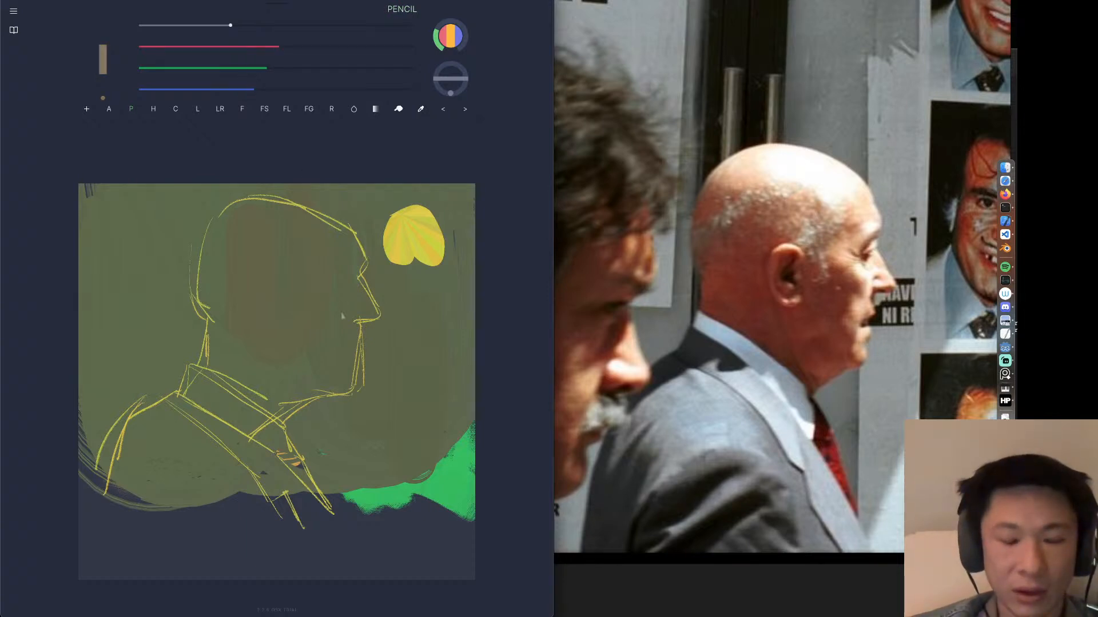
scroll(342, 337, "up", 4)
scroll(341, 350, "down", 5)
left_click_drag(231, 25, 347, 25)
mouse_move(314, 471)
left_mouse_down()
mouse_move(400, 514)
mouse_move(426, 554)
mouse_move(432, 535)
left_mouse_up()
mouse_move(276, 514)
left_mouse_down()
mouse_move(324, 571)
mouse_move(274, 486)
mouse_move(285, 563)
mouse_move(235, 515)
mouse_move(143, 503)
mouse_move(114, 445)
mouse_move(107, 369)
mouse_move(102, 430)
mouse_move(140, 304)
mouse_move(113, 240)
left_mouse_up()
left_click(143, 338, "alt")
left_click_drag(131, 342, 159, 261)
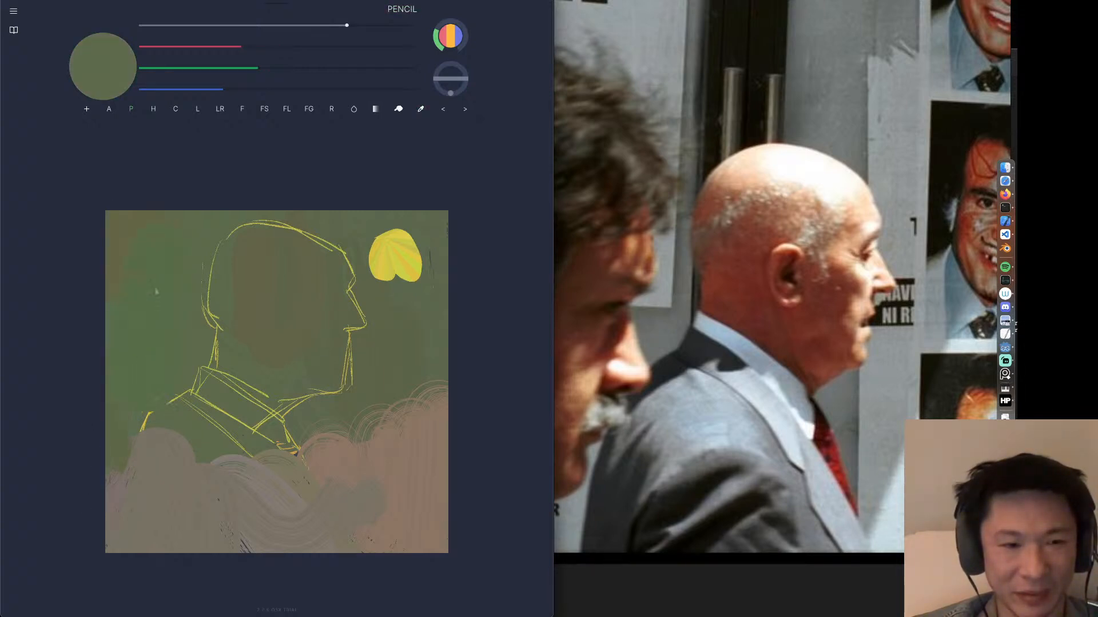
Sample the yellow from the blob beside the head and set the Pencil size to 3.
left_click(407, 258, "alt")
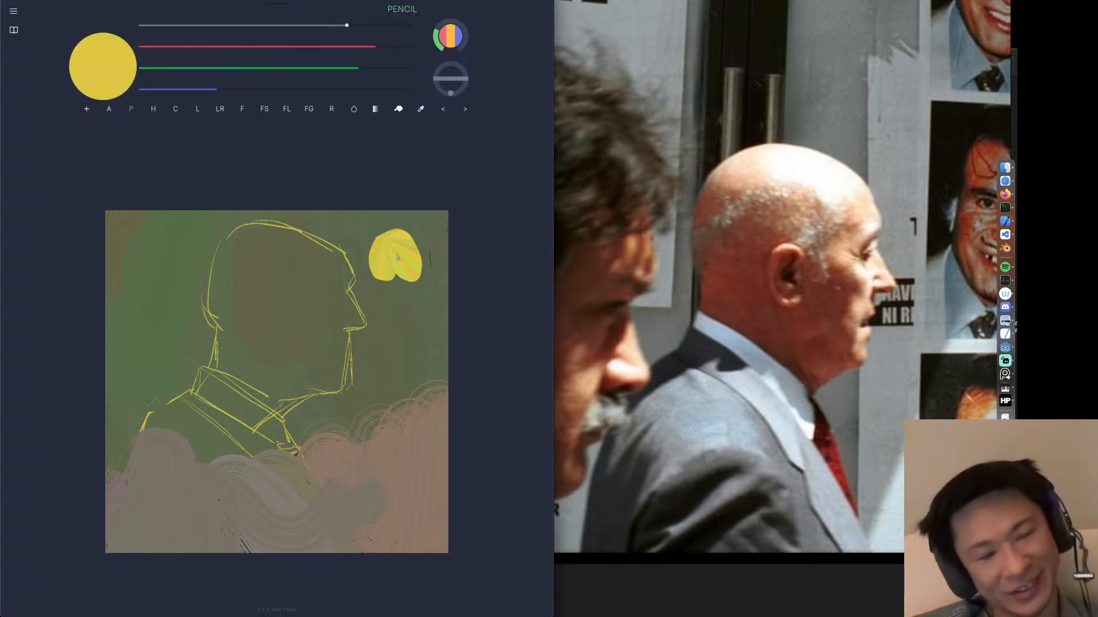
key("[")
key("[")
key("[")
left_click(169, 26)
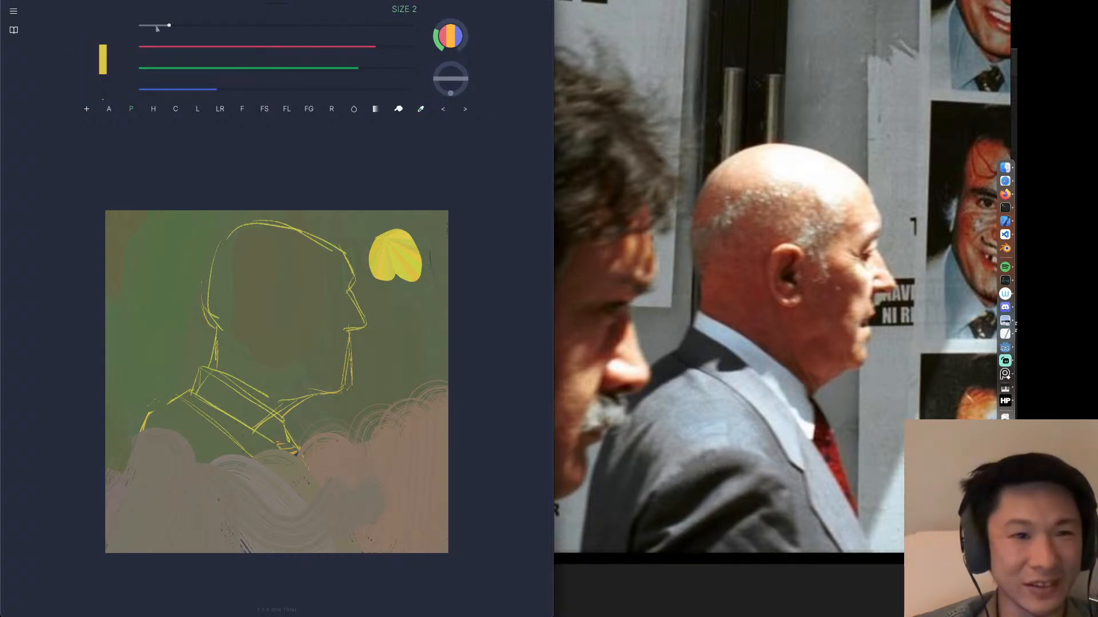
left_click(185, 26)
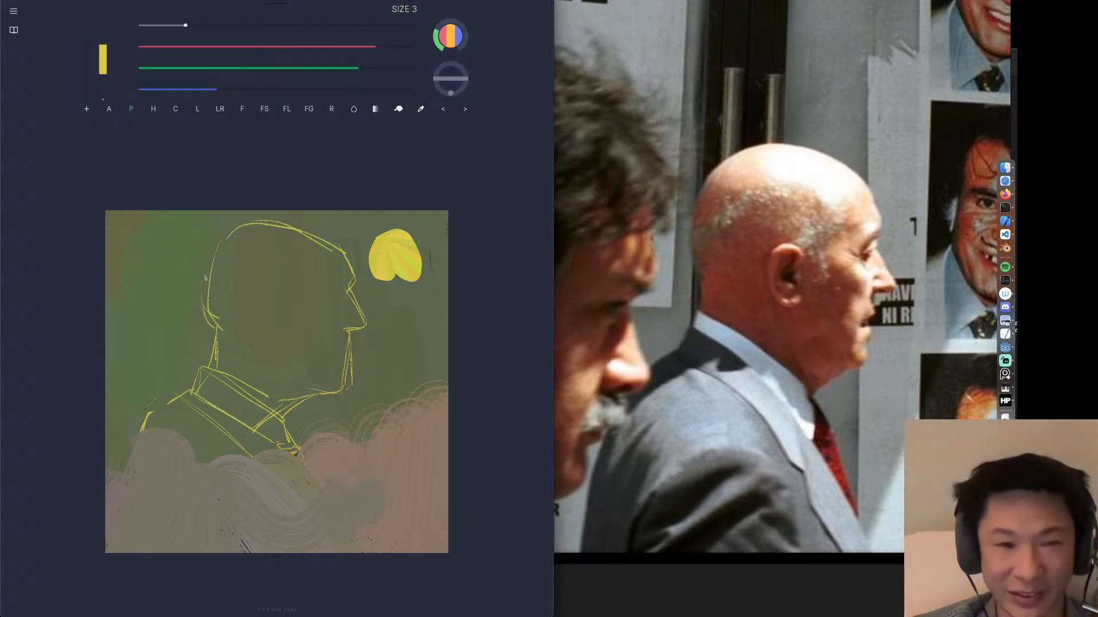
Sketch the hairline arc, cheekbone line, eye socket and mouth inside the head outline, undoing stray strokes.
left_click_drag(206, 267, 210, 330)
key("a")
key("p")
key("super+z")
left_click_drag(201, 265, 217, 327)
key("super+z")
mouse_move(216, 244)
left_mouse_down()
mouse_move(214, 326)
mouse_move(274, 270)
mouse_move(315, 303)
mouse_move(290, 323)
left_mouse_up()
key("super+z")
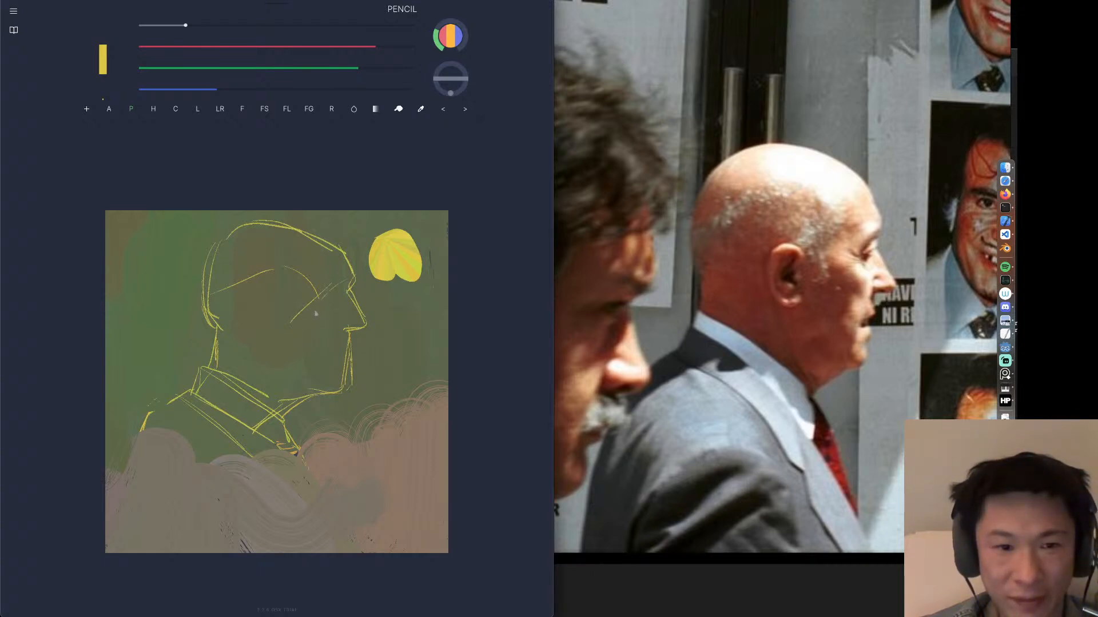
key("super+z")
left_click_drag(318, 309, 348, 290)
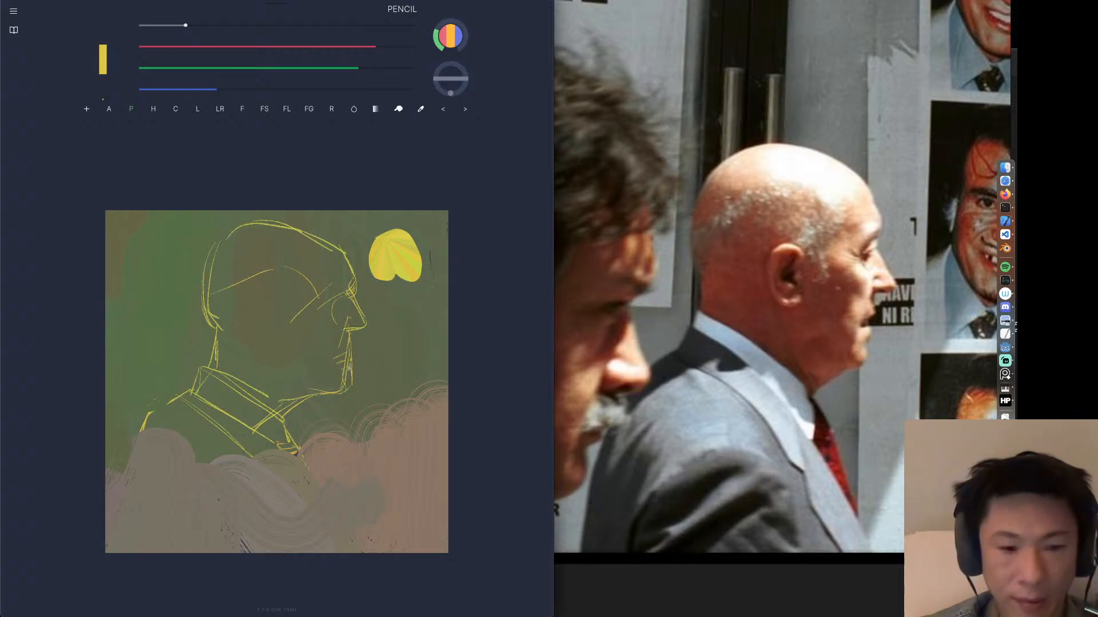
Sketch the ear, eye, cheek and jaw details in yellow and refine the mouth area with colours sampled from the canvas.
key("e")
key("p")
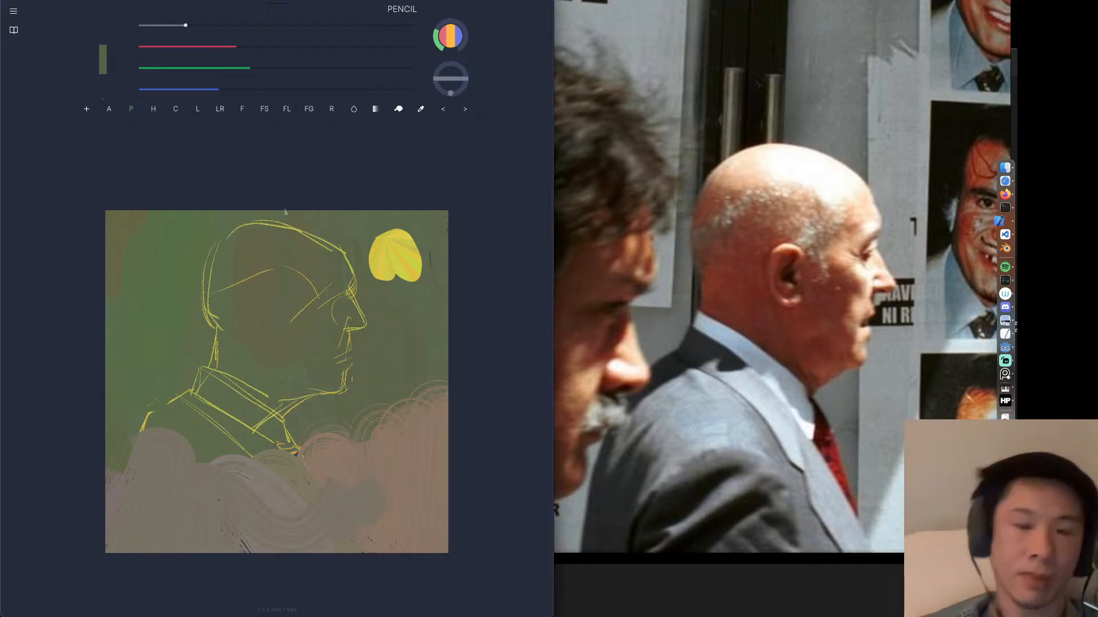
left_click(352, 266, "alt")
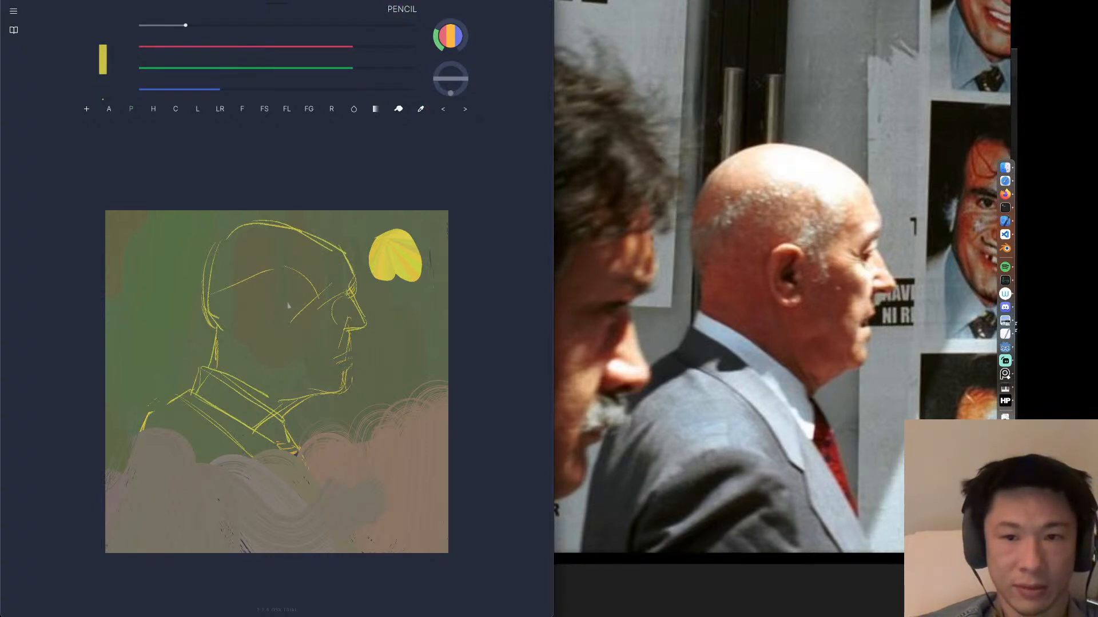
mouse_move(290, 306)
left_mouse_down()
mouse_move(280, 298)
mouse_move(269, 335)
mouse_move(278, 342)
mouse_move(280, 304)
mouse_move(290, 330)
left_mouse_up()
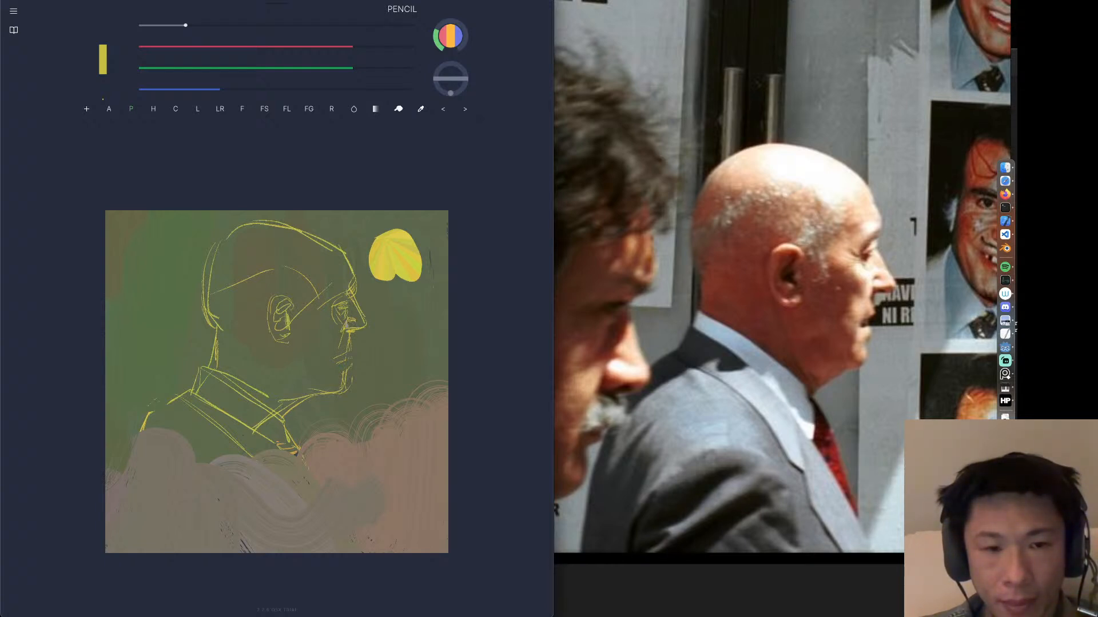
left_click_drag(303, 318, 331, 340)
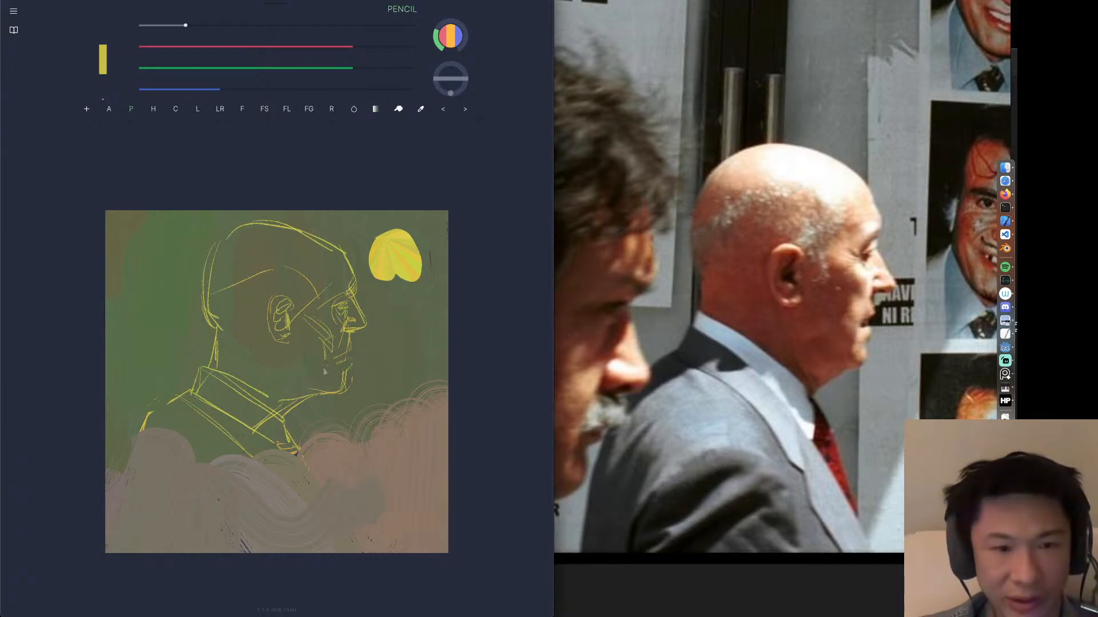
left_click_drag(322, 363, 330, 375)
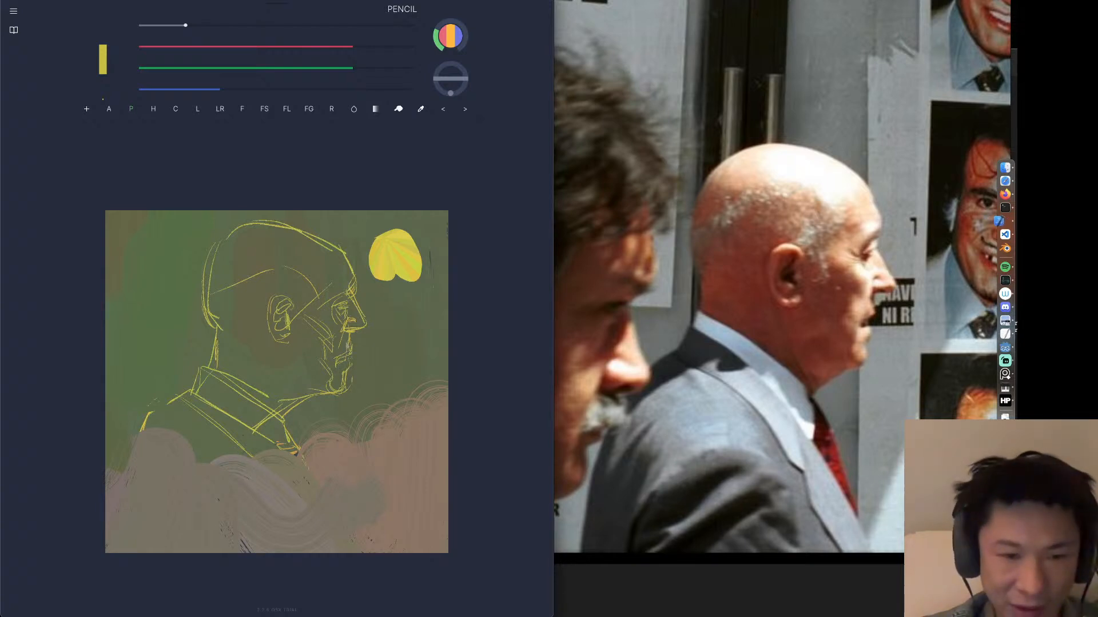
left_click(347, 341, "alt")
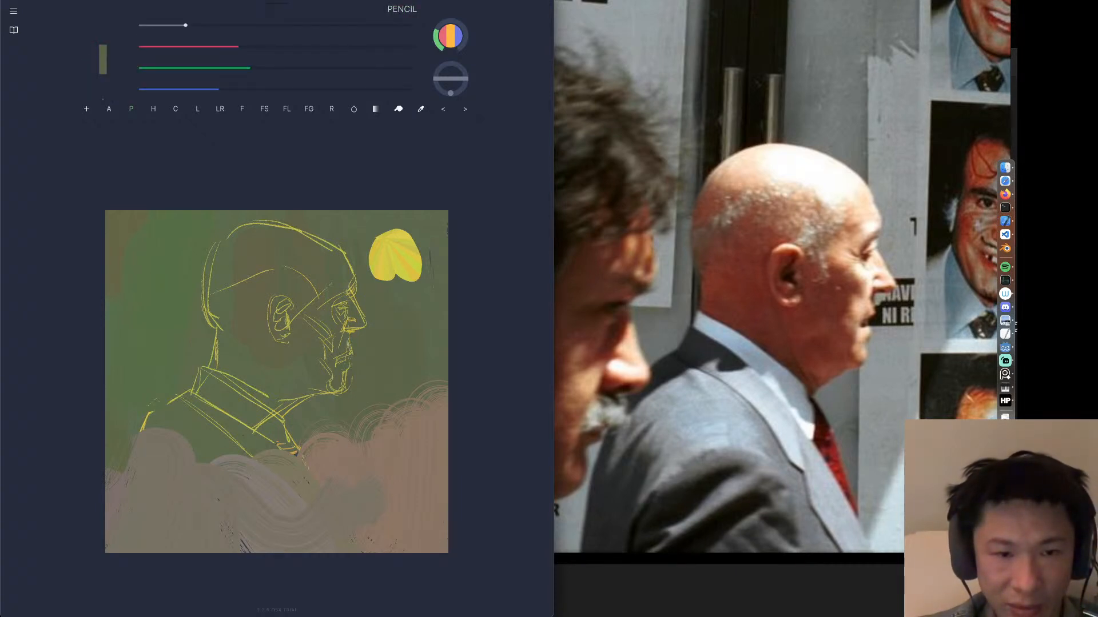
left_click(345, 350, "alt")
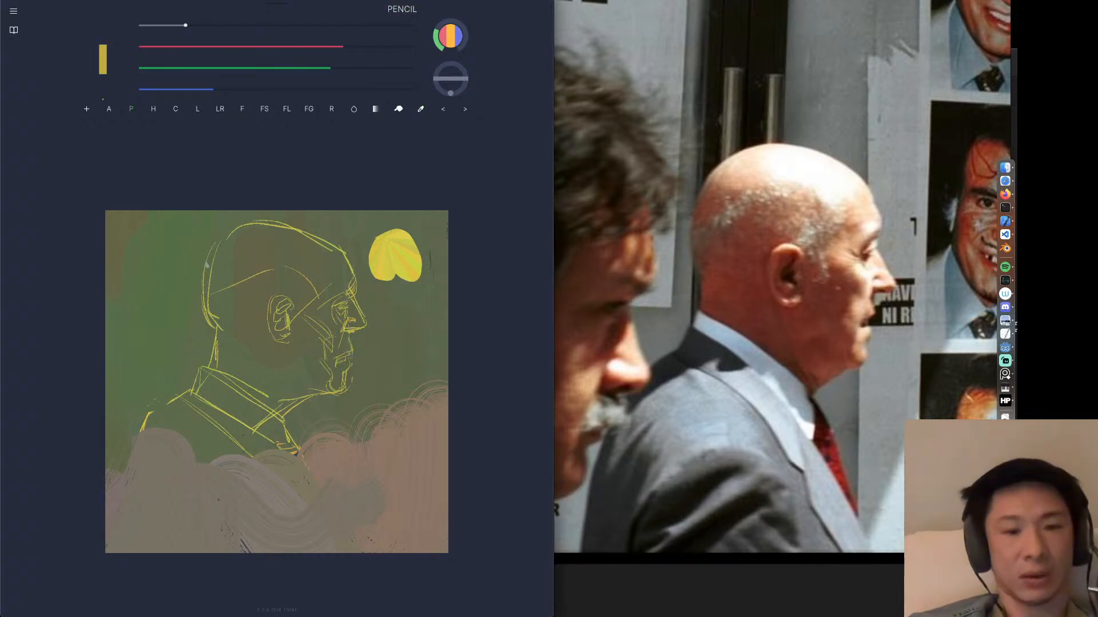
Mix a light grey and fill the shirt collar on layer 4 with the Fill tool.
key("3")
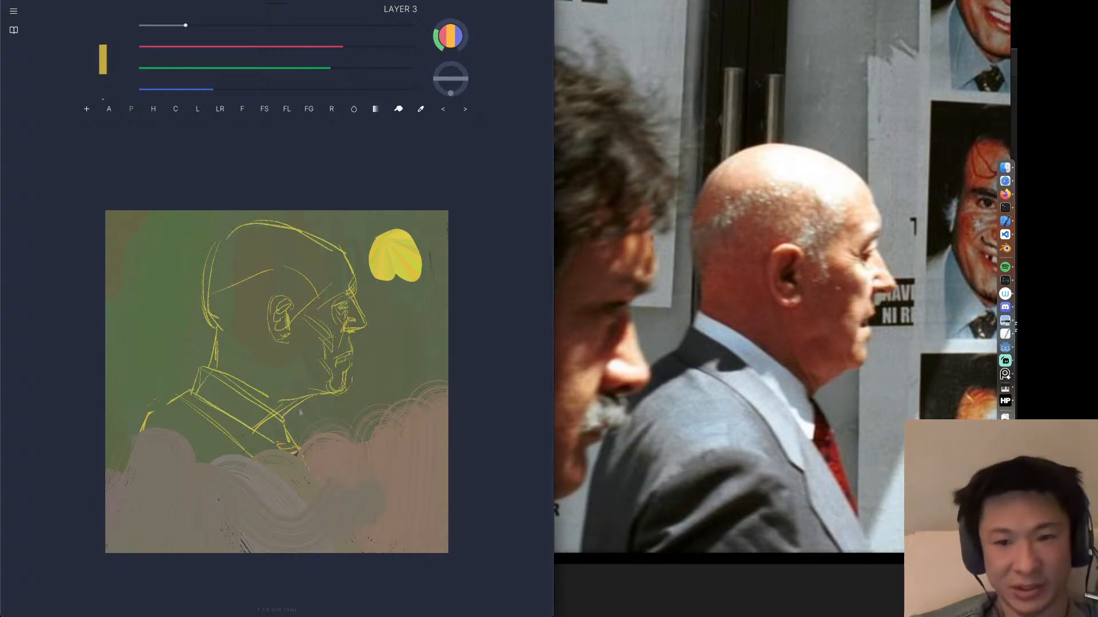
left_click(277, 422, "alt")
mouse_move(272, 85)
left_mouse_down()
mouse_move(348, 83)
mouse_move(346, 54)
mouse_move(344, 79)
left_mouse_up()
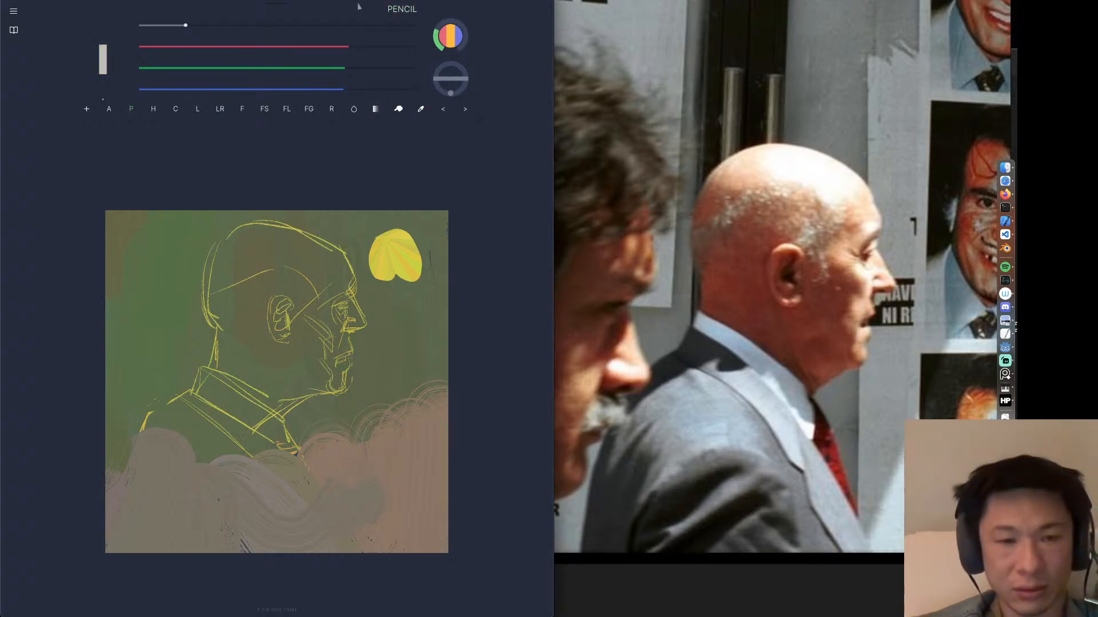
left_click(242, 109)
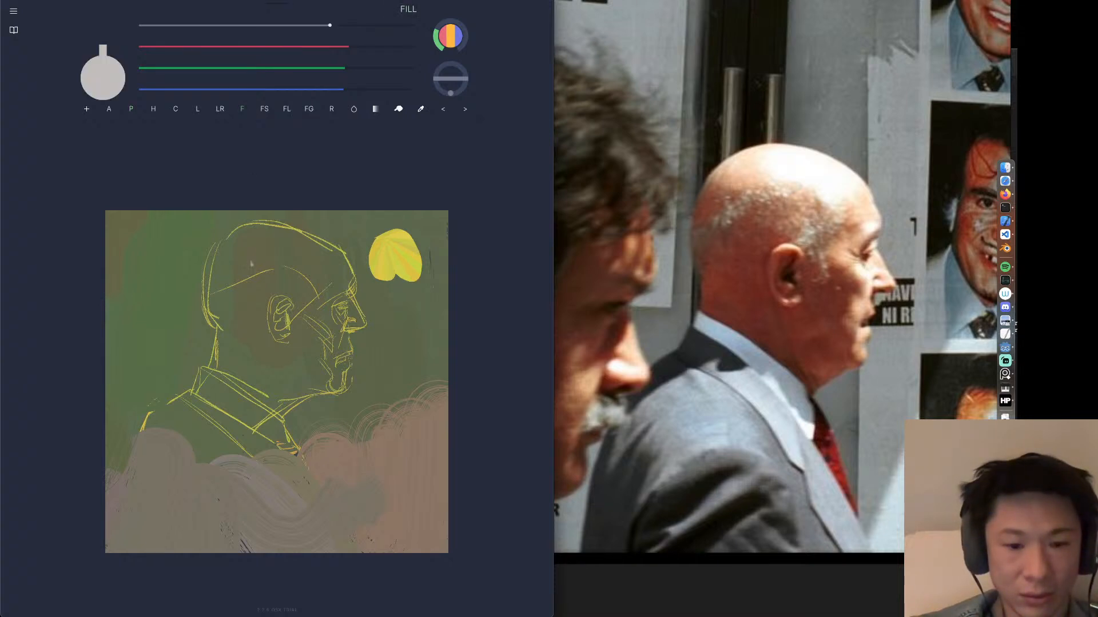
key("4")
mouse_move(203, 378)
left_mouse_down()
mouse_move(269, 443)
mouse_move(281, 419)
mouse_move(305, 471)
mouse_move(274, 443)
left_mouse_up()
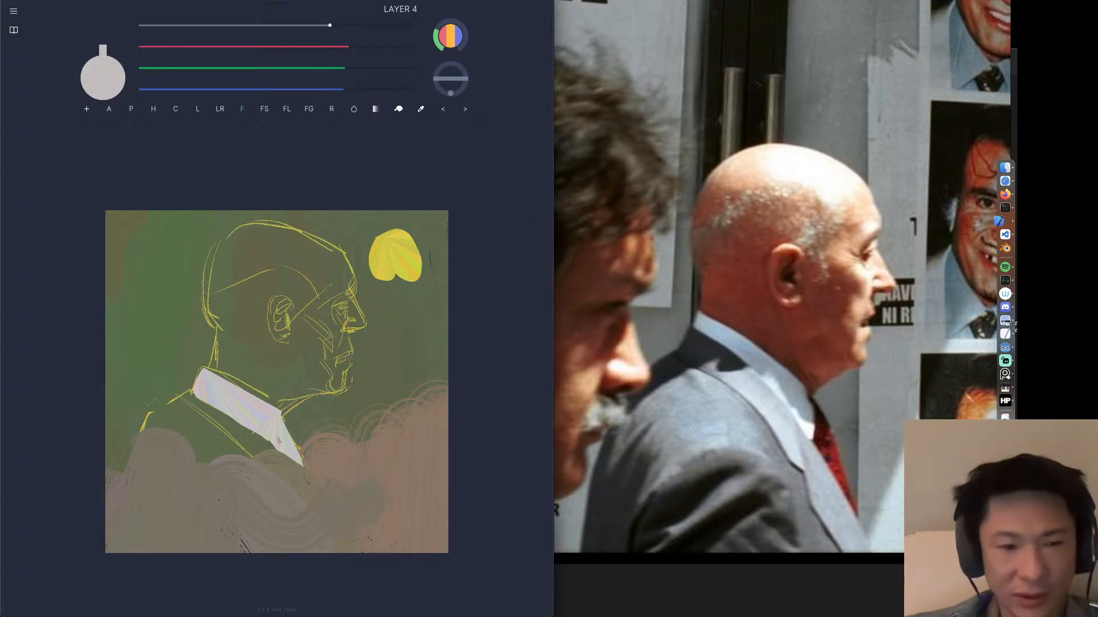
Fill the narrow shirt front below the collar in off-white, undoing pieces that do not fit.
left_click_drag(295, 457, 286, 455)
mouse_move(315, 489)
left_mouse_down()
mouse_move(296, 452)
mouse_move(295, 470)
mouse_move(326, 497)
left_mouse_up()
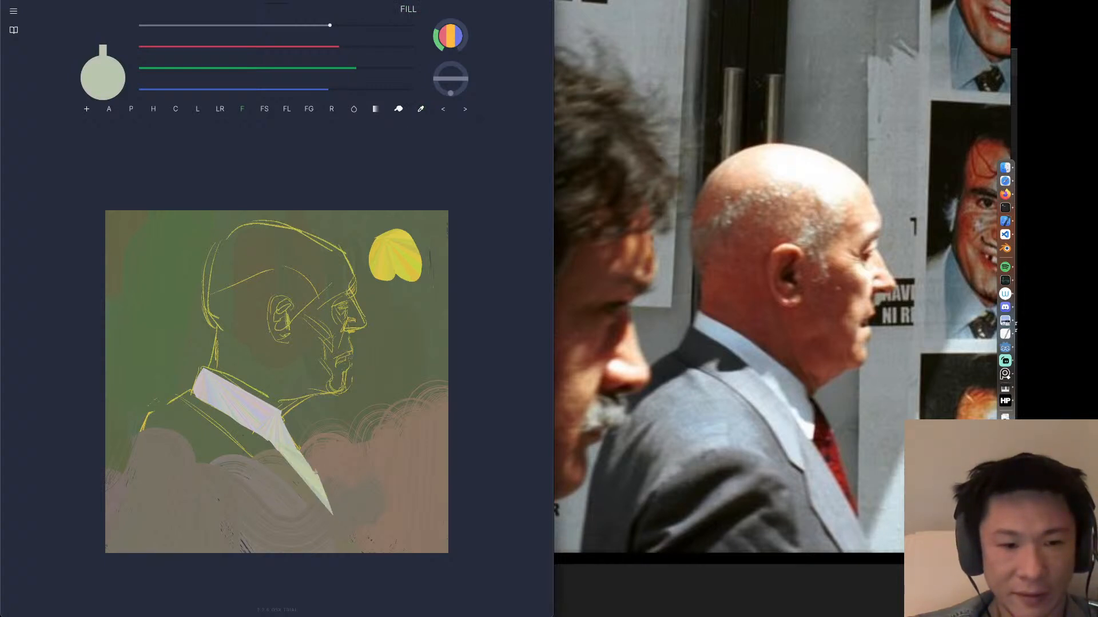
key("ctrl+z")
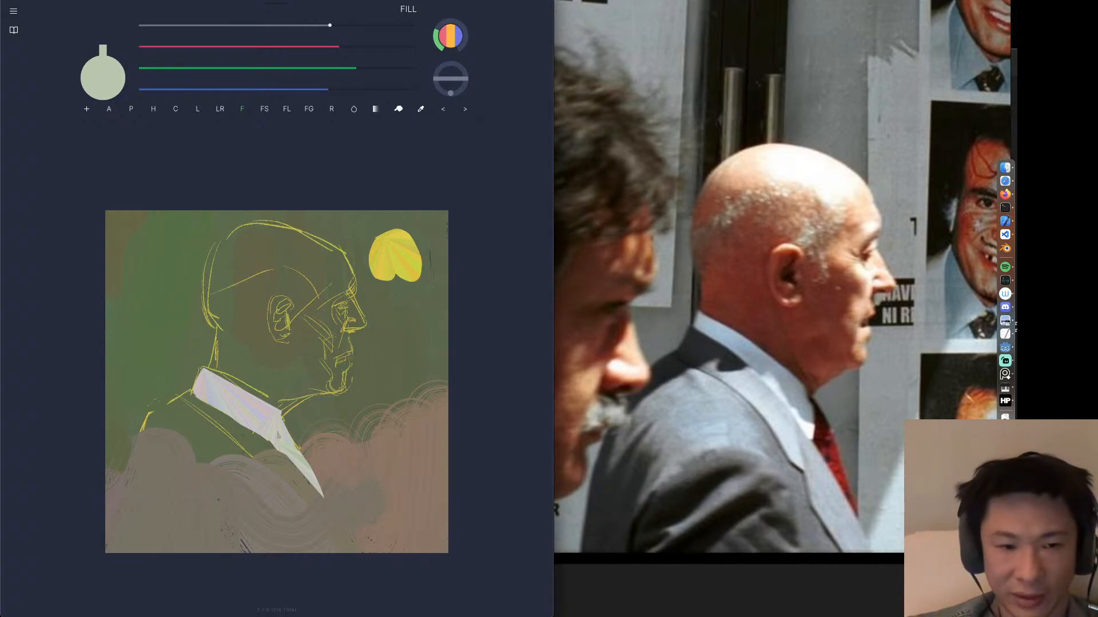
key("ctrl+z")
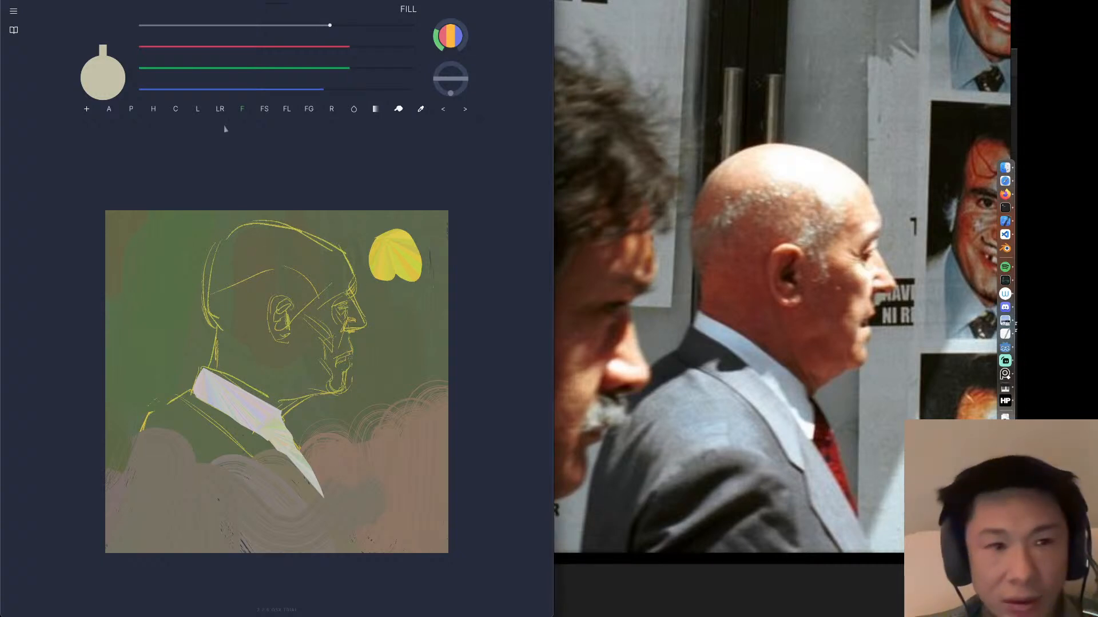
Mix a saturated red for the Fill tool, with high red and very low green and blue.
left_click(254, 46)
left_click(246, 89)
left_click_drag(255, 48, 370, 61)
left_click(268, 68)
left_click(233, 69)
left_click_drag(232, 69, 200, 69)
left_click_drag(216, 89, 189, 69)
left_click(182, 90)
left_click(180, 68)
left_click(347, 46)
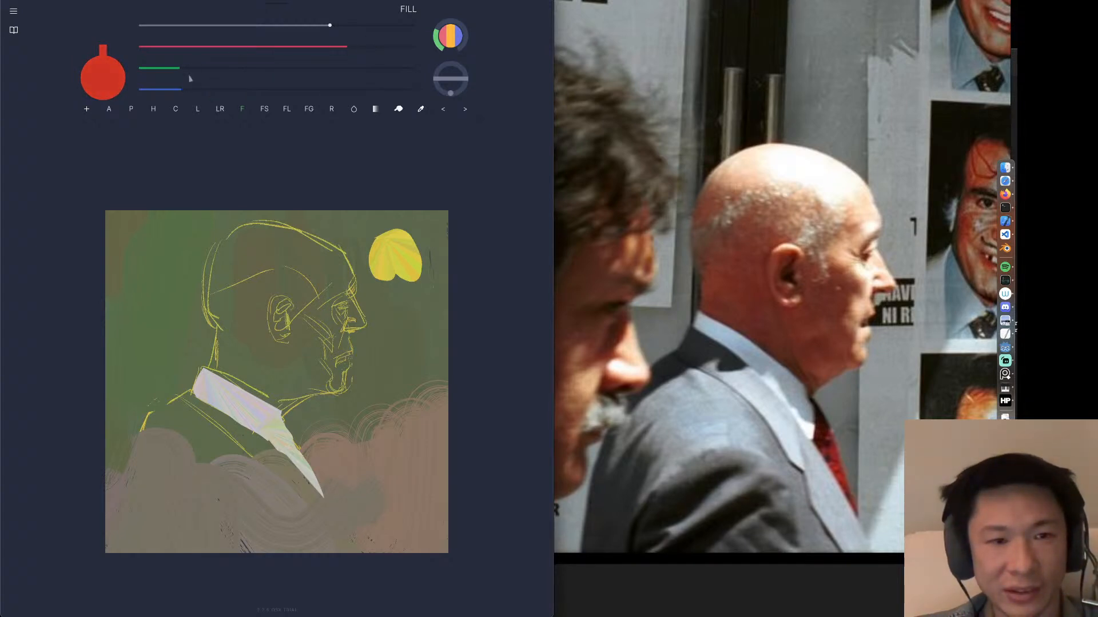
left_click(171, 69)
left_click(164, 89)
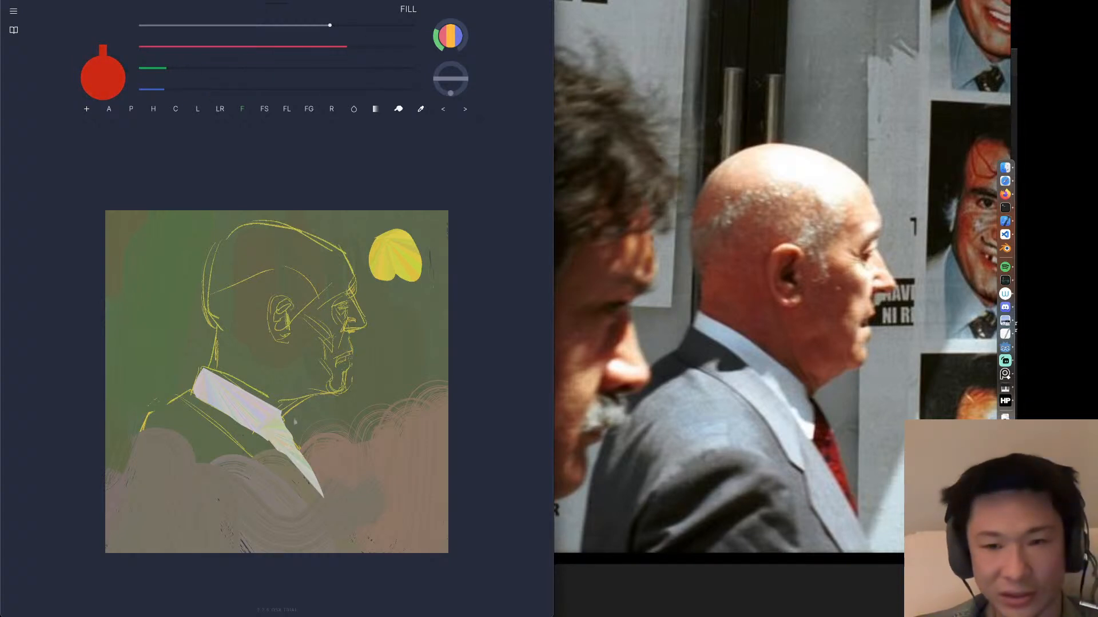
Fill the tie in red from the collar opening down to its pointed lower end, undoing the first attempts.
mouse_move(283, 419)
left_mouse_down()
mouse_move(297, 461)
mouse_move(288, 440)
mouse_move(288, 451)
mouse_move(308, 461)
mouse_move(298, 445)
mouse_move(290, 454)
mouse_move(324, 495)
mouse_move(304, 453)
mouse_move(331, 510)
mouse_move(289, 428)
left_mouse_up()
key("super+z")
key("super+z")
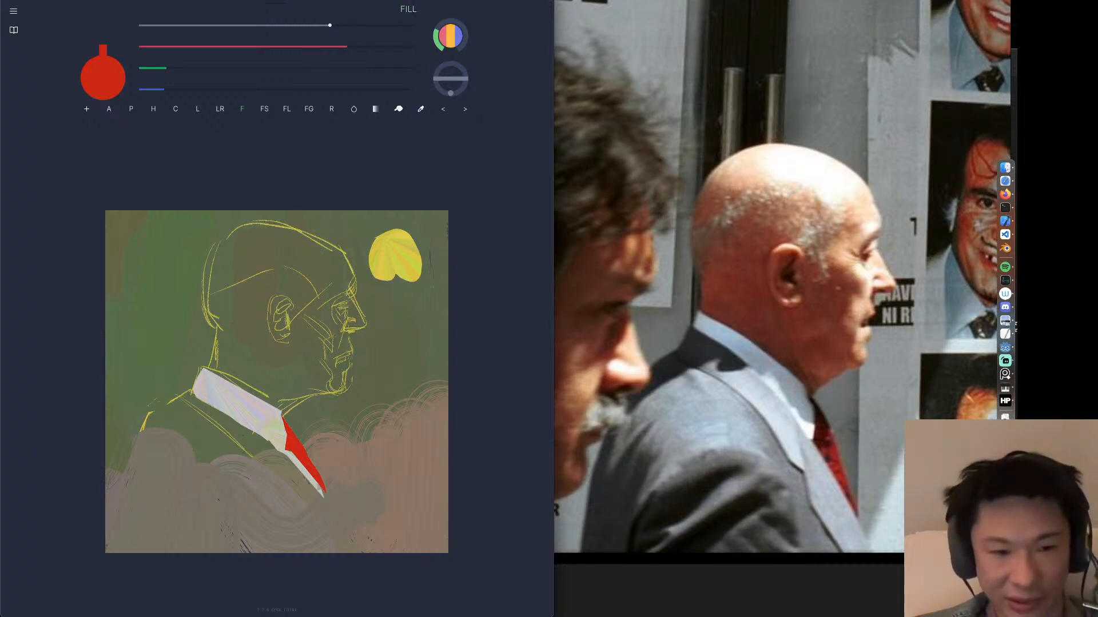
left_click_drag(331, 512, 295, 422)
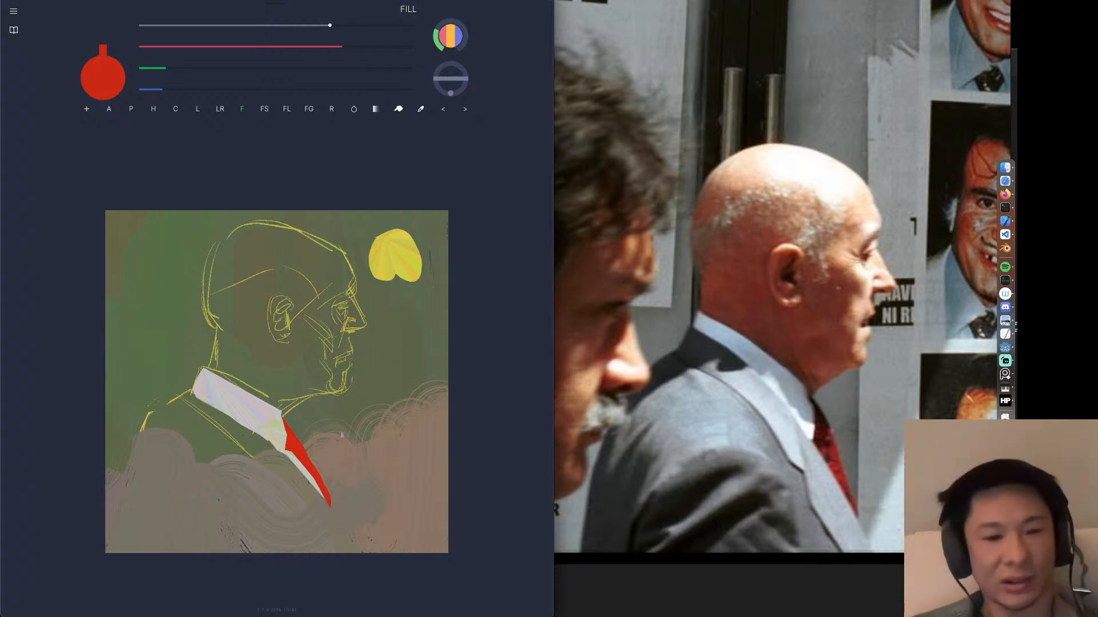
Fill the jacket's lower lapel in mid blue and its shoulder and upper back in a lighter grey-blue.
key("alt")
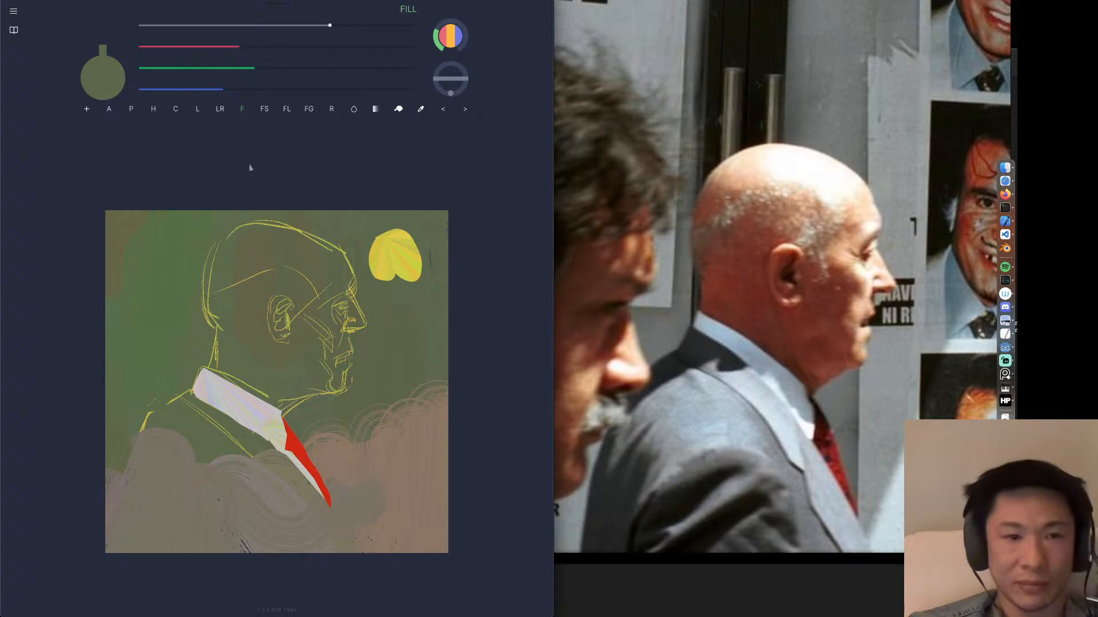
mouse_move(253, 73)
left_mouse_down()
mouse_move(295, 90)
mouse_move(257, 70)
left_mouse_up()
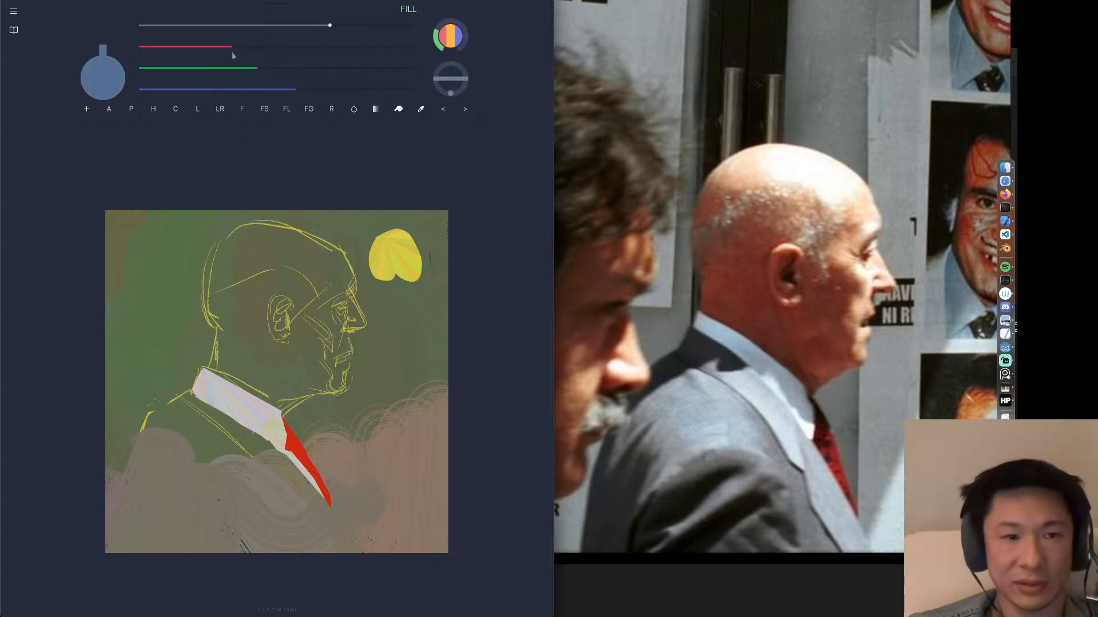
mouse_move(334, 514)
left_mouse_down()
mouse_move(257, 496)
mouse_move(271, 452)
left_mouse_up()
mouse_move(259, 70)
left_mouse_down()
mouse_move(288, 70)
mouse_move(318, 90)
left_mouse_up()
left_click_drag(230, 46, 275, 61)
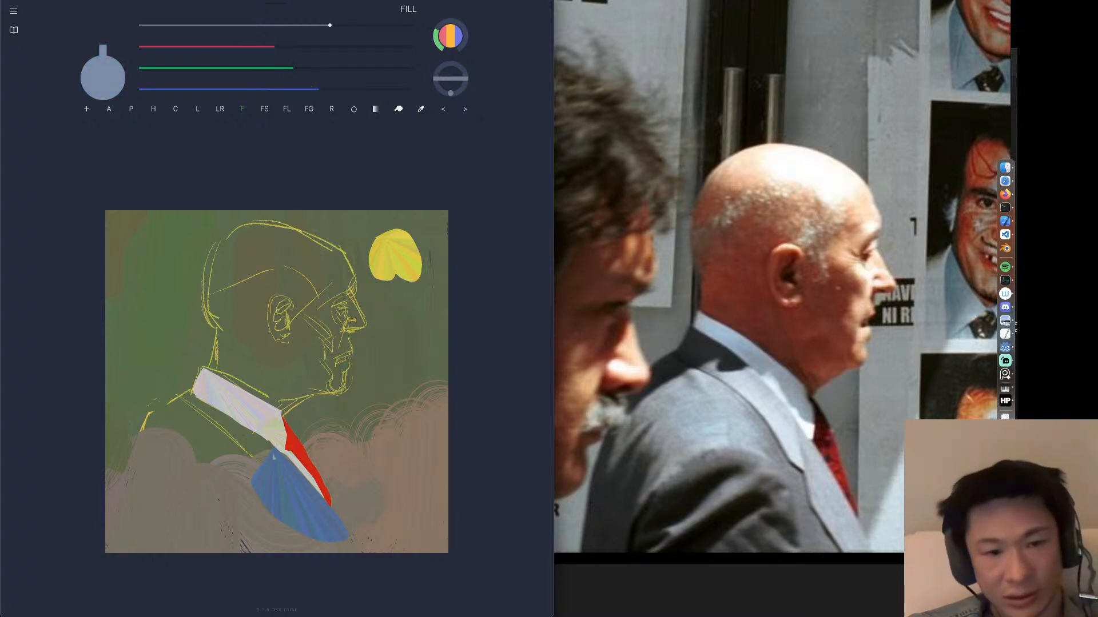
mouse_move(293, 460)
left_mouse_down()
mouse_move(342, 531)
mouse_move(243, 515)
mouse_move(261, 442)
mouse_move(234, 438)
mouse_move(229, 424)
mouse_move(224, 441)
mouse_move(171, 399)
mouse_move(203, 482)
mouse_move(236, 500)
left_mouse_up()
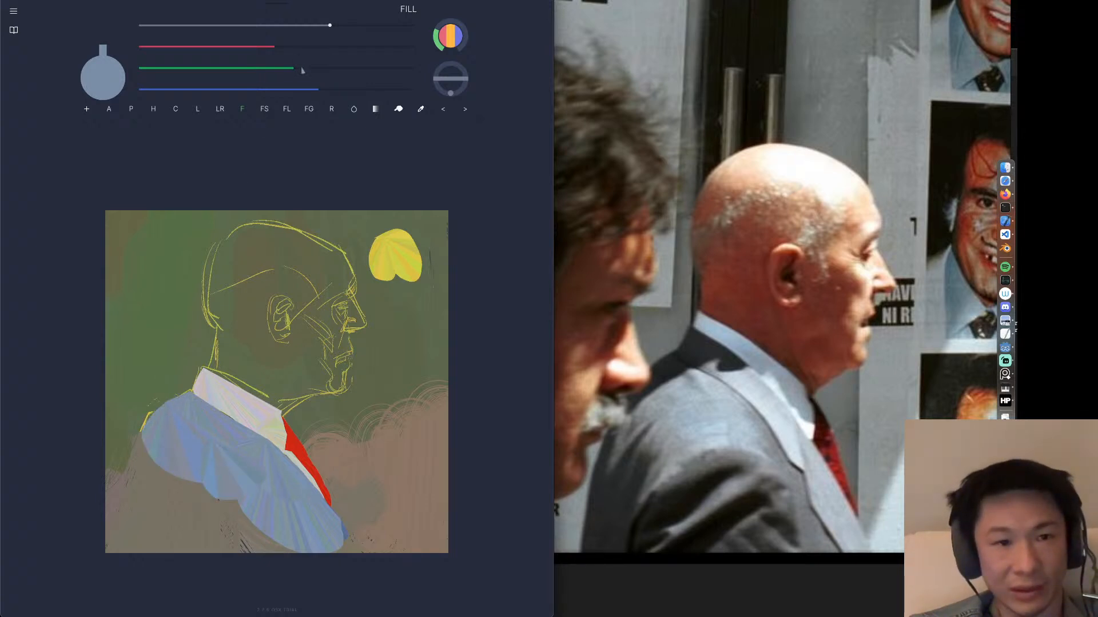
Mix a paler grey-blue and fill a light patch over the jacket's shoulder behind the collar.
left_click(320, 69)
left_click(342, 89)
left_click(306, 47)
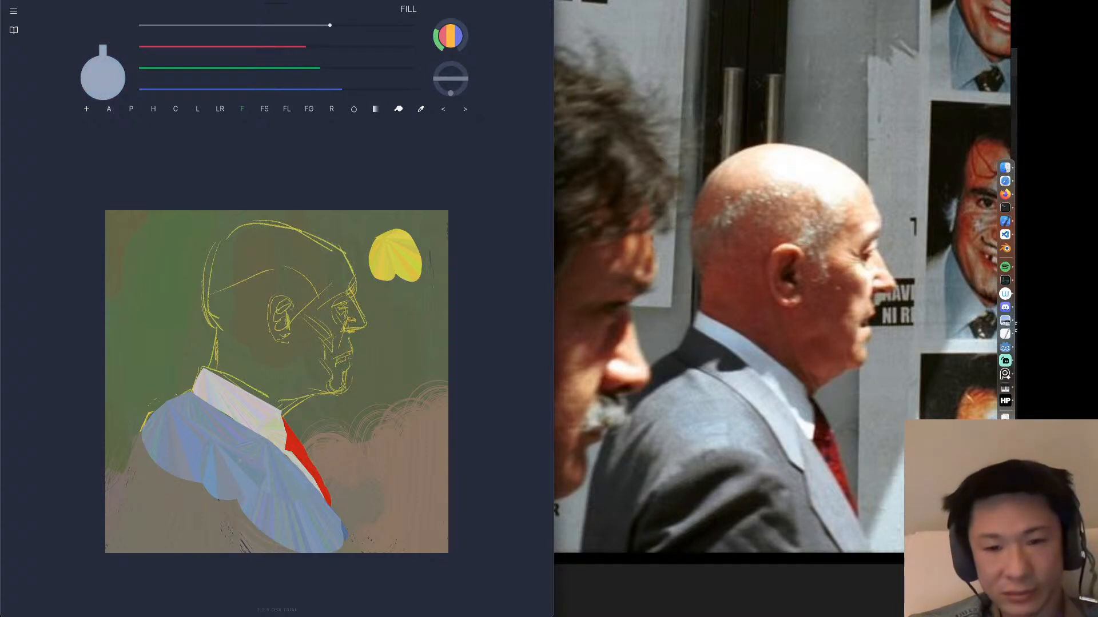
mouse_move(269, 465)
left_mouse_down()
mouse_move(223, 423)
mouse_move(195, 486)
left_mouse_up()
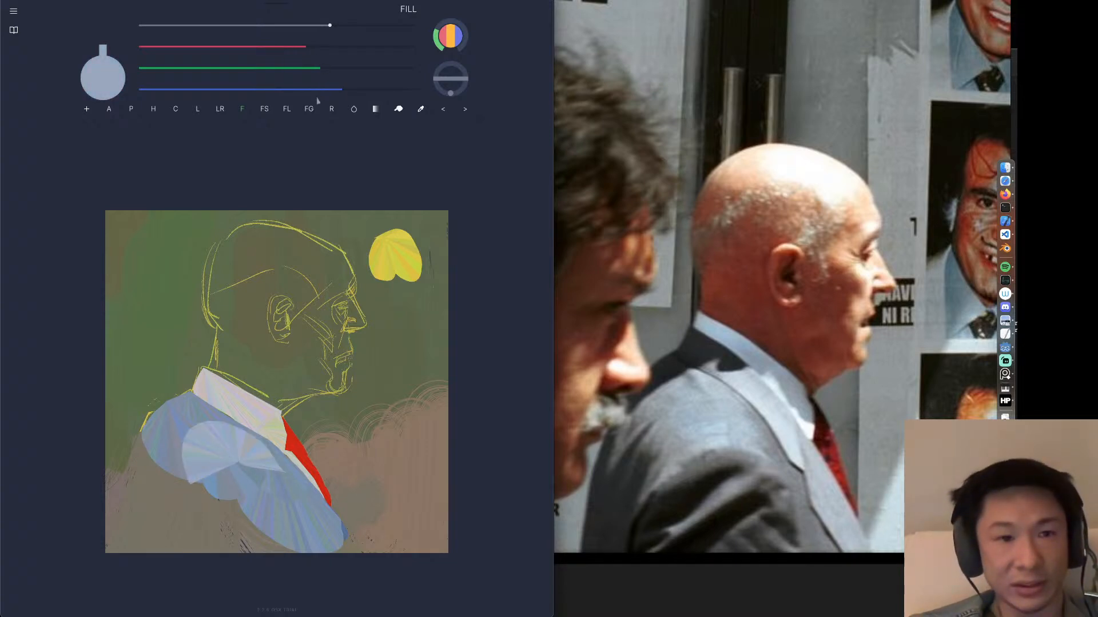
Fill the jacket's shoulder and upper sleeve in a pale greenish blue, undoing the last pieces on the lower sleeve.
left_click(330, 68)
left_click(347, 90)
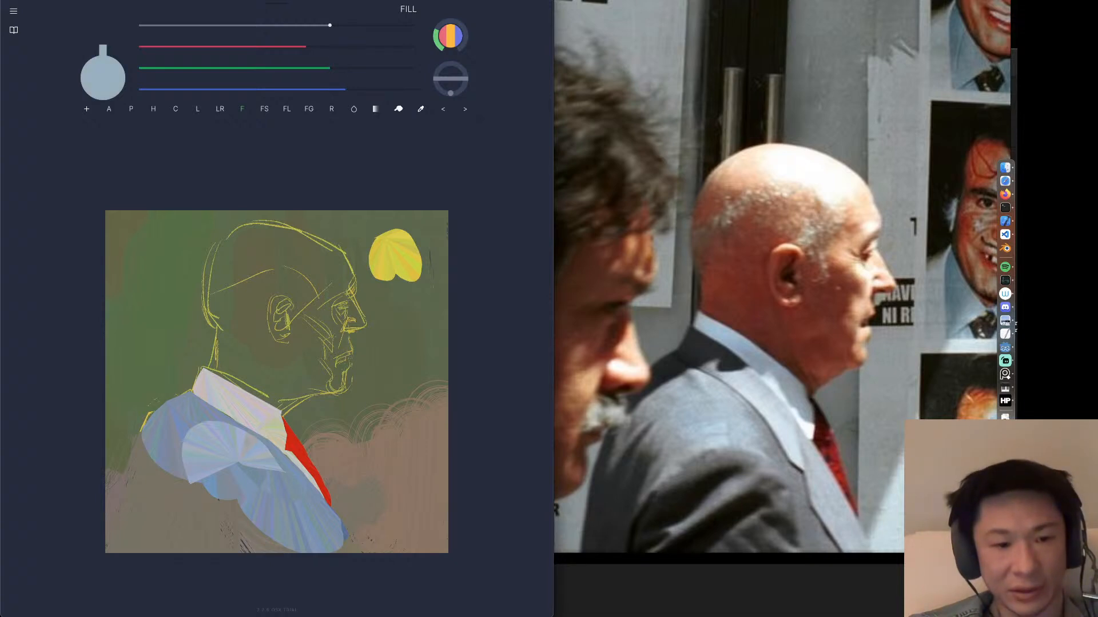
mouse_move(229, 429)
left_mouse_down()
mouse_move(195, 424)
mouse_move(172, 475)
left_mouse_up()
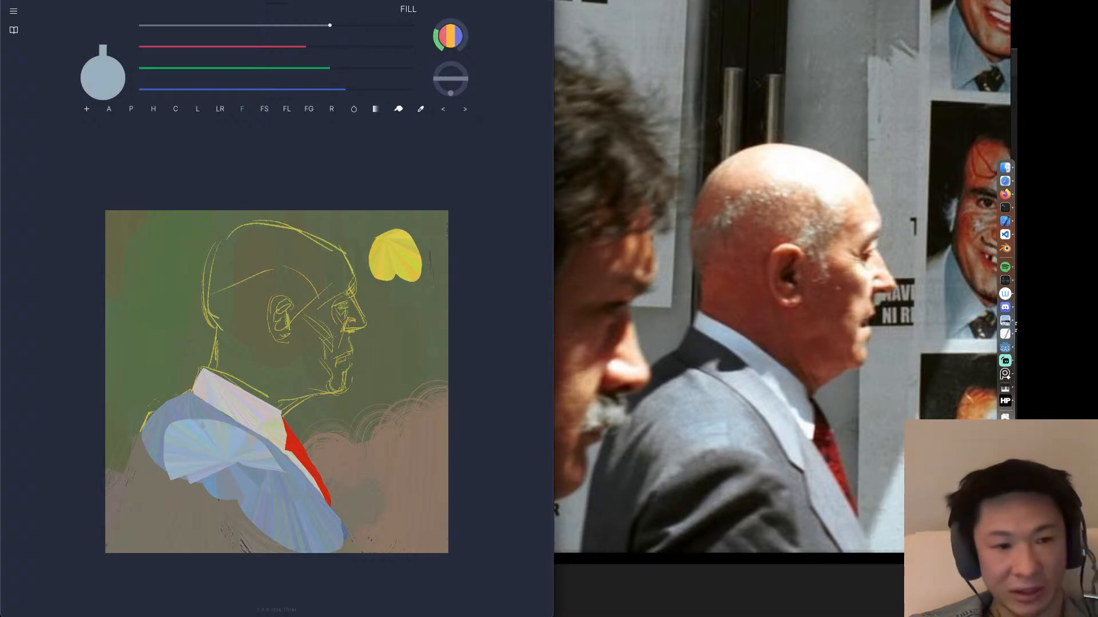
mouse_move(273, 449)
left_mouse_down()
mouse_move(219, 414)
mouse_move(188, 497)
left_mouse_up()
mouse_move(162, 461)
left_mouse_down()
mouse_move(169, 445)
mouse_move(118, 557)
mouse_move(160, 499)
left_mouse_up()
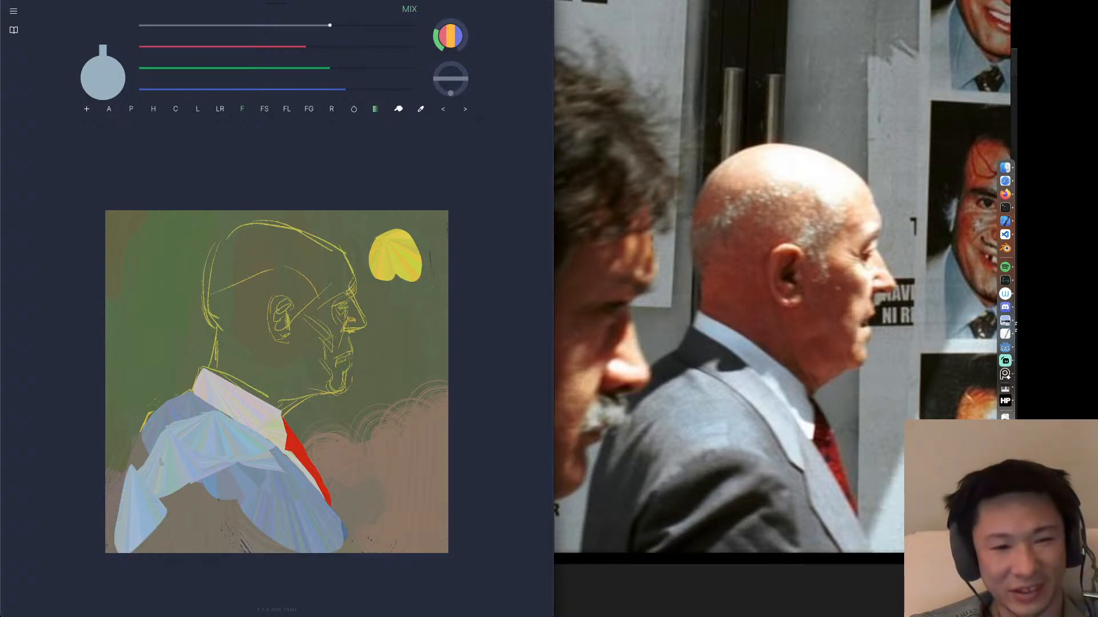
key("super+z")
key("super+z")
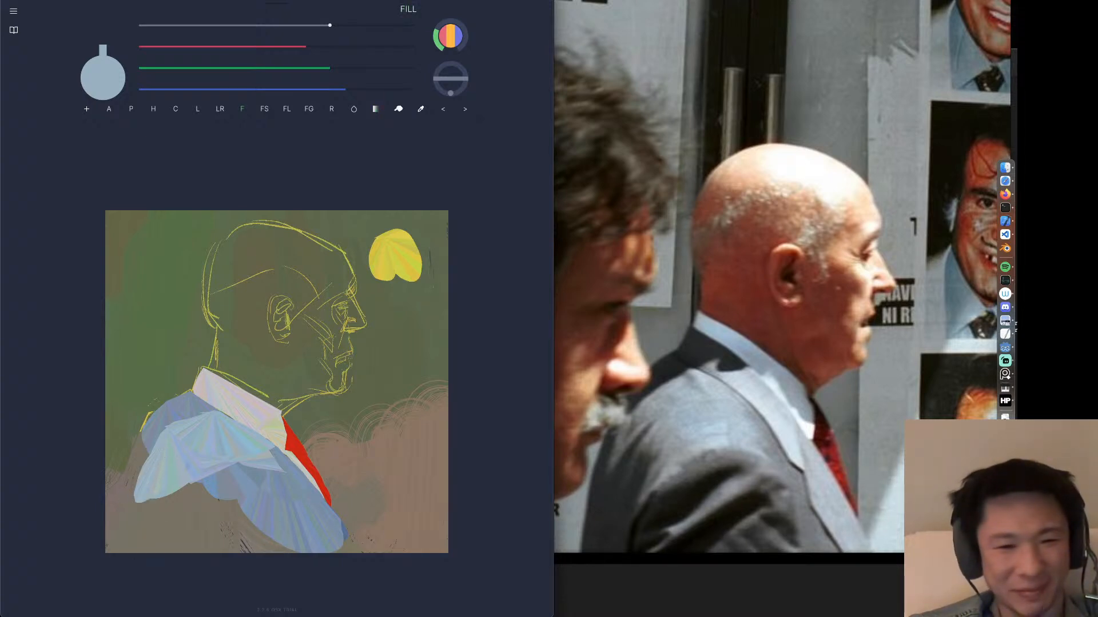
Mix darker grey-blues from the sampled sleeve colour and fill the jacket's lower sleeve below the pale highlight.
left_click(171, 485, "alt")
left_click(244, 47)
left_click_drag(277, 69, 291, 89)
left_click_drag(273, 69, 267, 69)
left_click(228, 47)
mouse_move(173, 481)
left_mouse_down()
mouse_move(123, 553)
mouse_move(209, 538)
left_mouse_up()
left_click_drag(291, 89, 265, 89)
left_click(246, 47)
left_click(256, 69)
left_click_drag(164, 497, 215, 543)
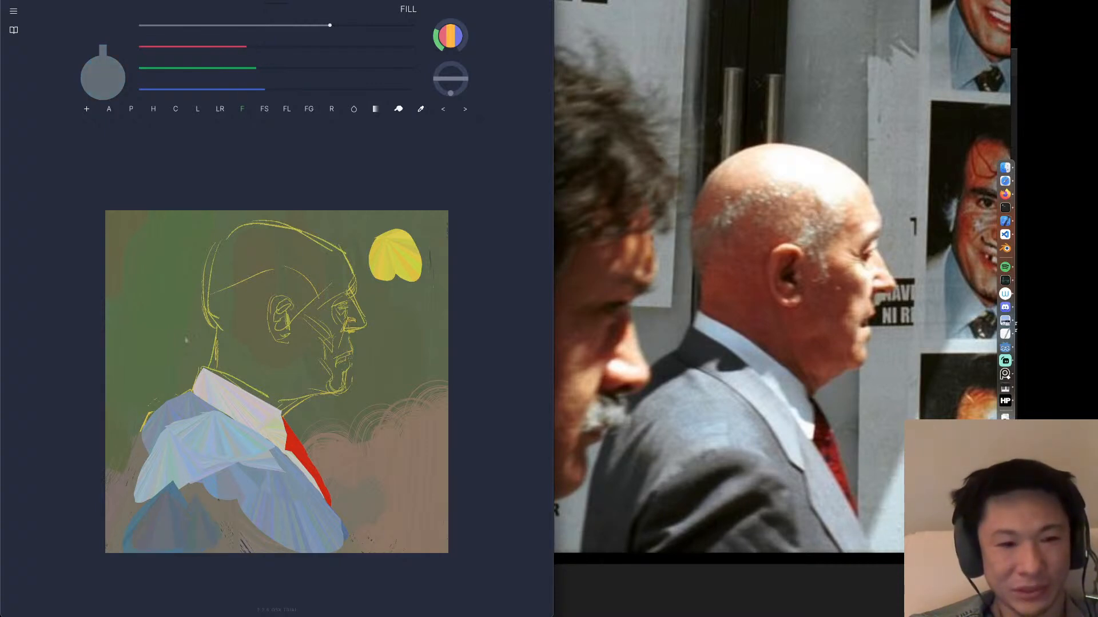
Mix a dark grey-green and fill shadow shapes on the lower sleeve and along the jacket's back edge, undoing the first patch.
left_click(273, 69)
left_click(259, 47)
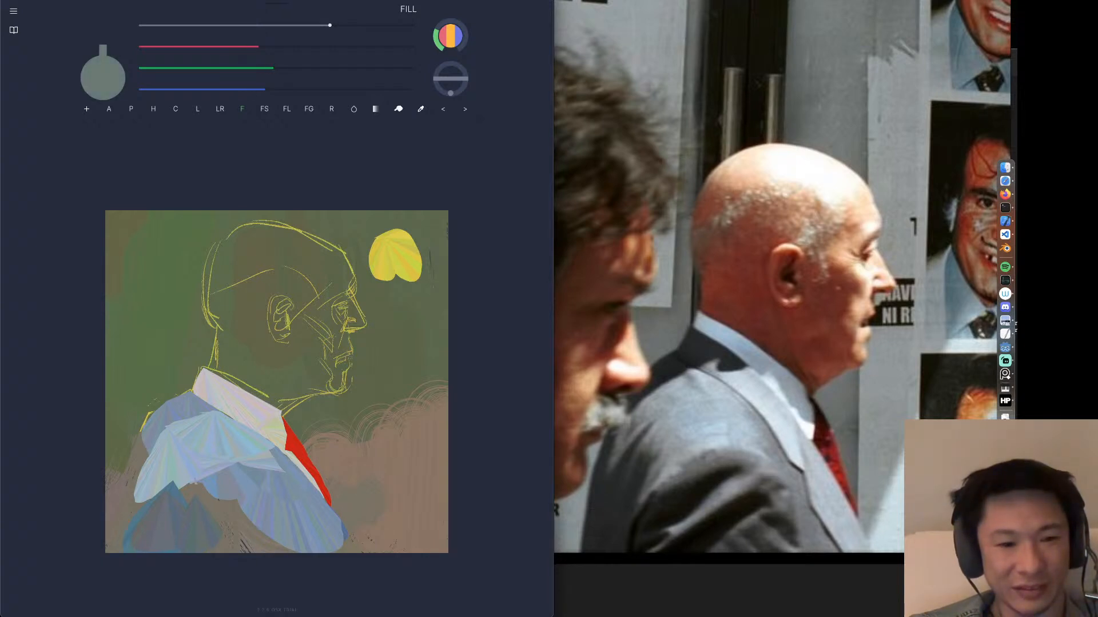
left_click_drag(196, 484, 195, 515)
key("super+z")
left_click_drag(270, 69, 233, 48)
left_click_drag(261, 89, 246, 89)
left_click_drag(181, 503, 182, 527)
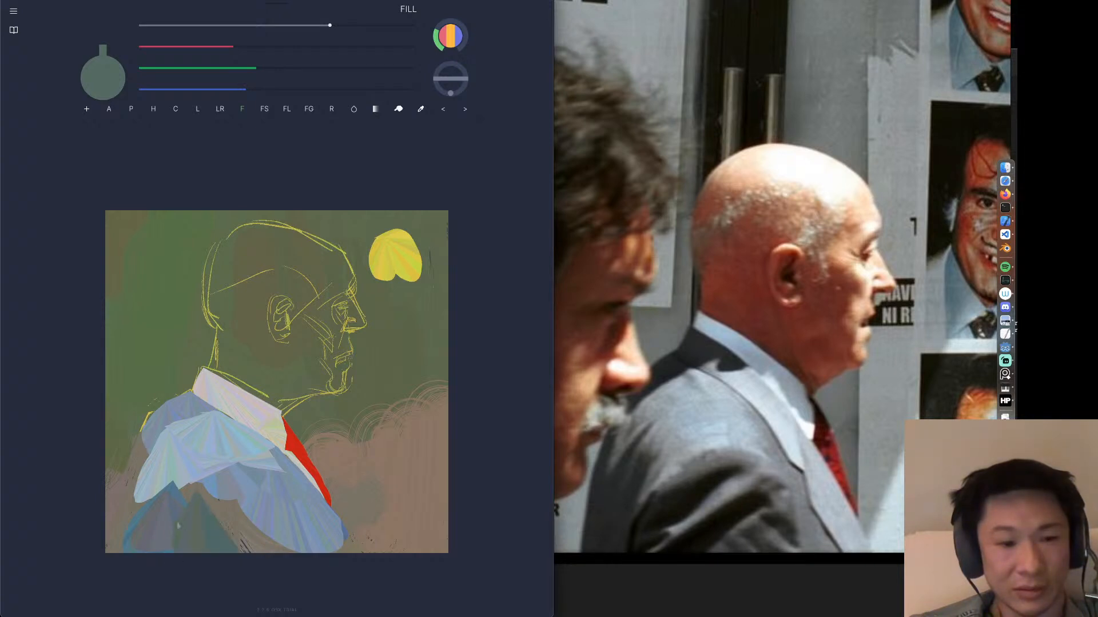
mouse_move(139, 433)
left_mouse_down()
mouse_move(135, 553)
mouse_move(116, 556)
left_mouse_up()
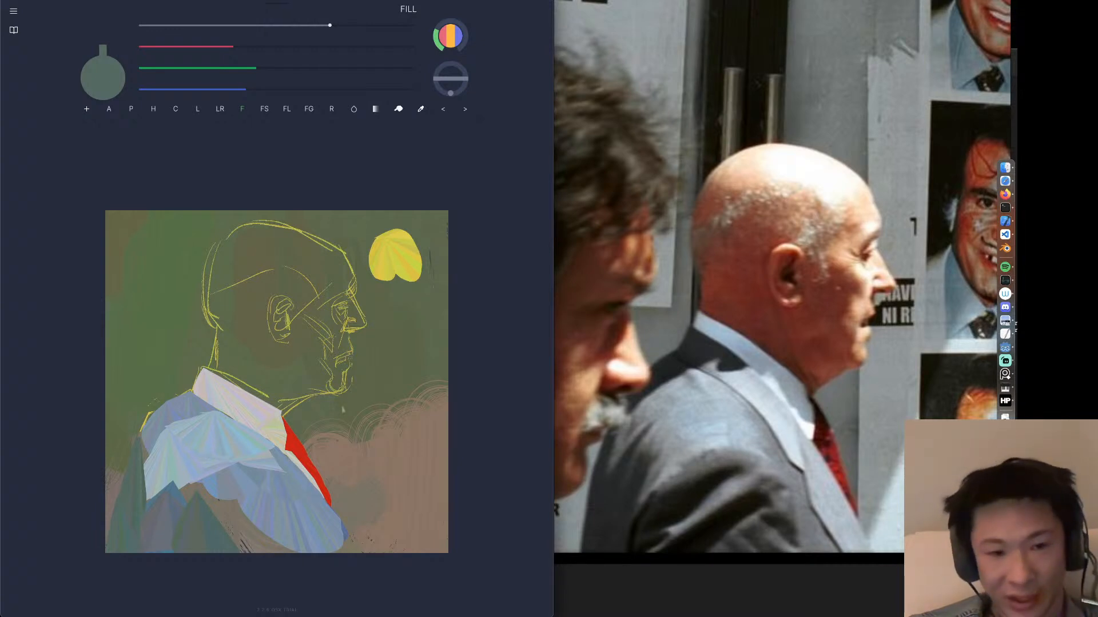
Mix a light lavender grey and fill the background behind the man's back, at the canvas's left edge.
left_click(290, 47)
left_click_drag(265, 68, 295, 69)
left_click(314, 89)
left_click(297, 48)
left_click(299, 68)
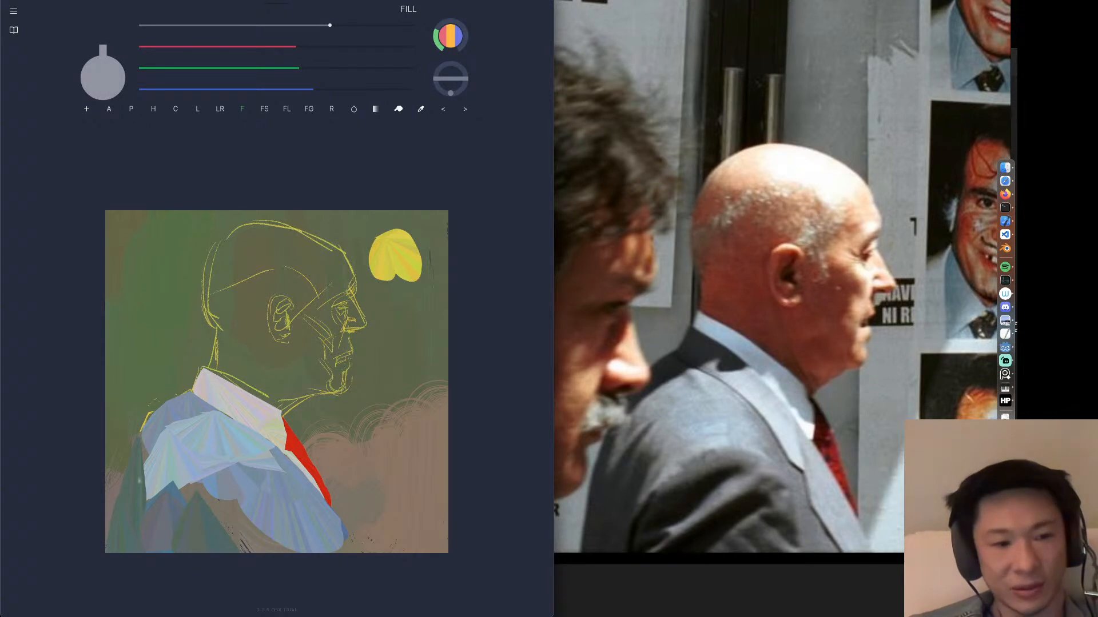
mouse_move(123, 474)
left_mouse_down()
mouse_move(110, 550)
mouse_move(72, 494)
mouse_move(87, 417)
mouse_move(98, 428)
mouse_move(143, 396)
mouse_move(131, 459)
mouse_move(79, 415)
left_mouse_up()
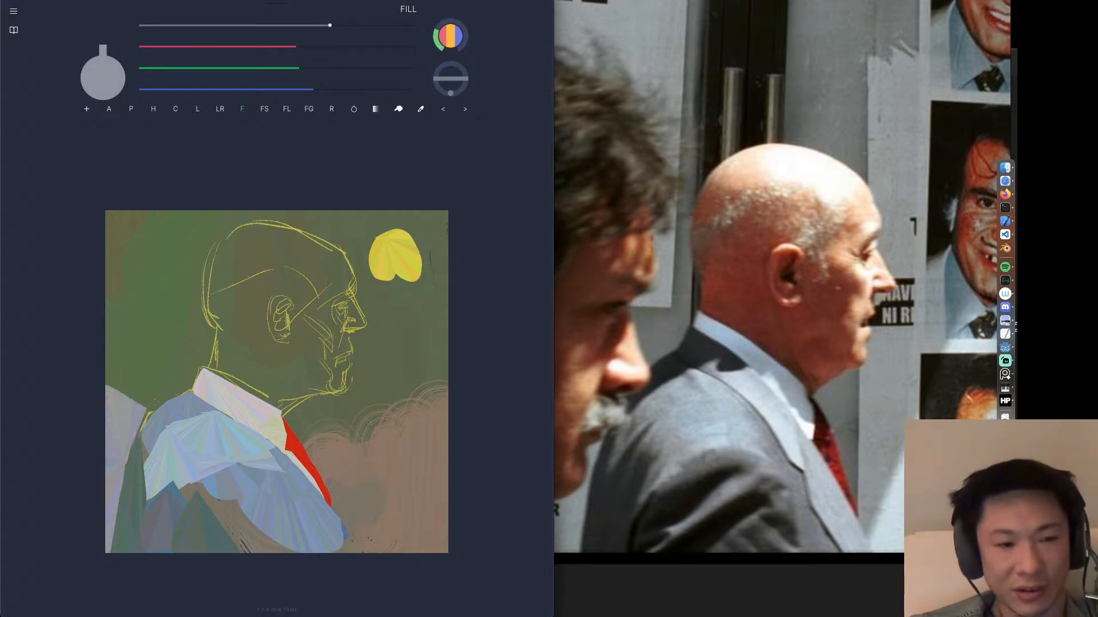
left_click_drag(149, 418, 87, 377)
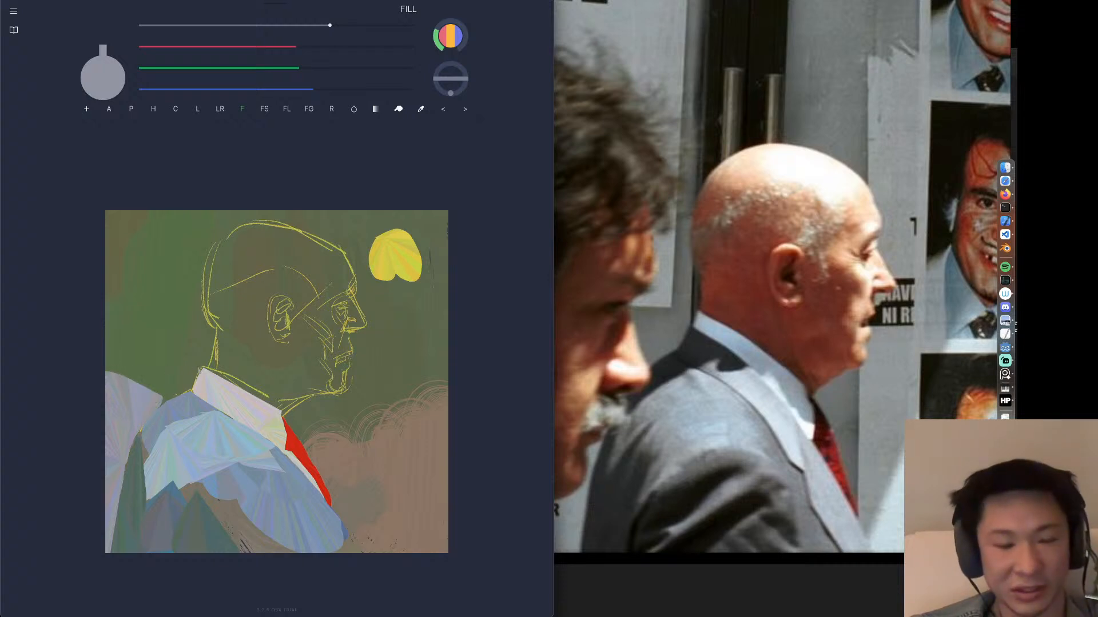
Fill the jacket's upper back and collar edge in the sampled dark grey-green, trimming the lower side of the shirt collar.
key("alt")
mouse_move(143, 435)
left_mouse_down()
mouse_move(134, 457)
mouse_move(181, 395)
mouse_move(200, 401)
mouse_move(172, 425)
mouse_move(219, 409)
mouse_move(199, 415)
left_mouse_up()
left_click(134, 461, "alt")
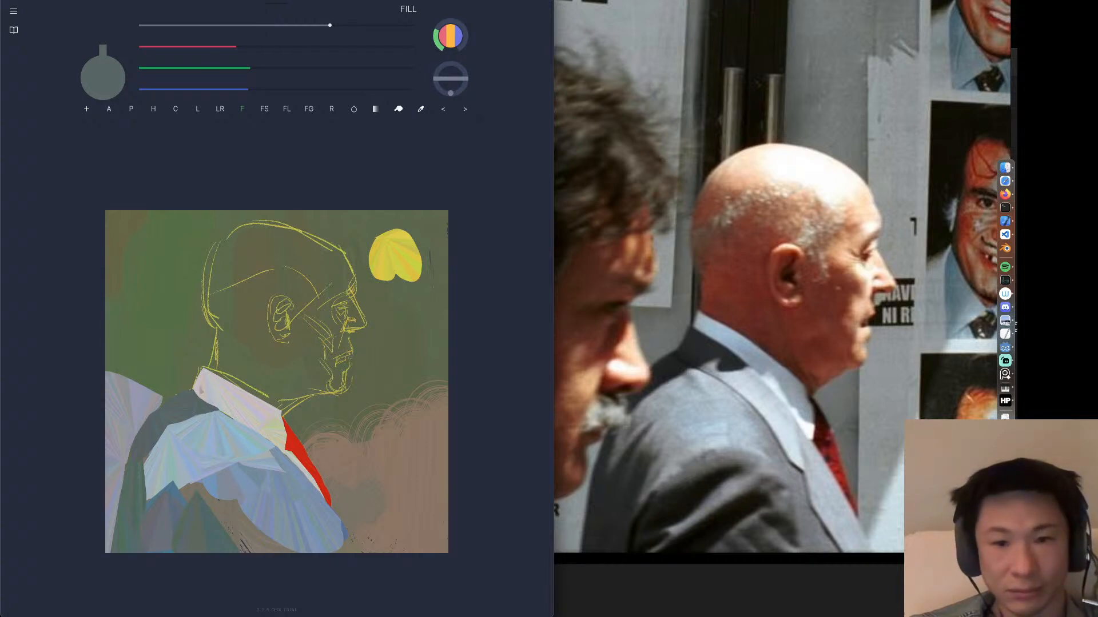
mouse_move(221, 399)
left_mouse_down()
mouse_move(185, 408)
mouse_move(234, 405)
mouse_move(197, 402)
left_mouse_up()
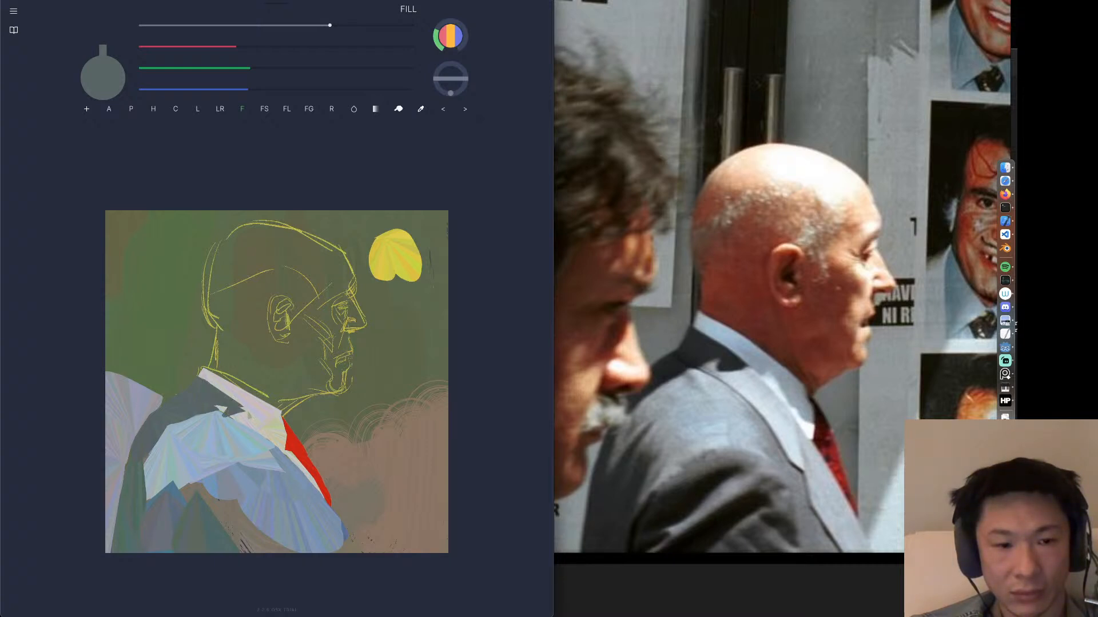
left_click_drag(231, 408, 249, 414)
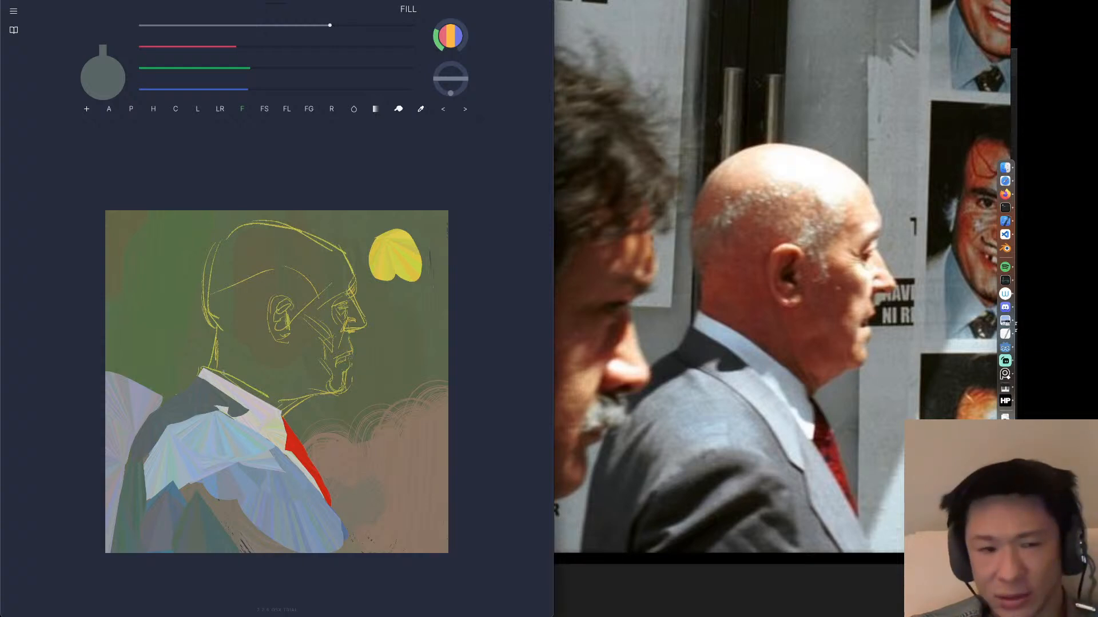
Mix a very pale blue and fill a highlight along the middle of the shirt collar.
left_click(260, 413, "alt")
left_click(264, 384, "alt")
left_click_drag(270, 90, 379, 84)
left_click_drag(258, 68, 370, 68)
left_click_drag(242, 46, 357, 48)
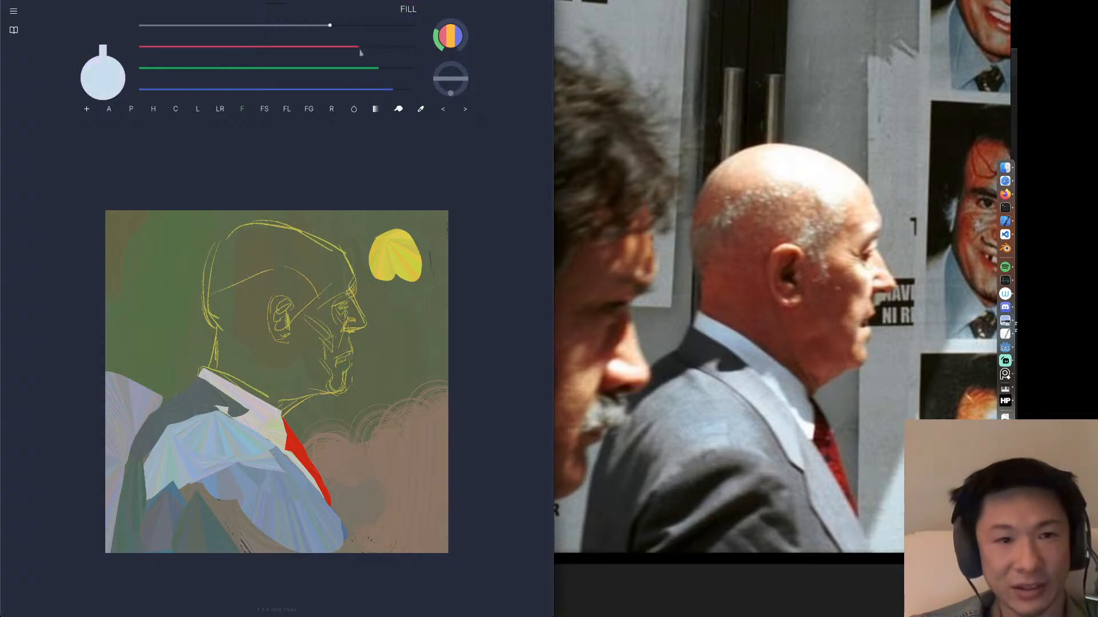
mouse_move(257, 414)
left_mouse_down()
mouse_move(271, 429)
mouse_move(274, 420)
left_mouse_up()
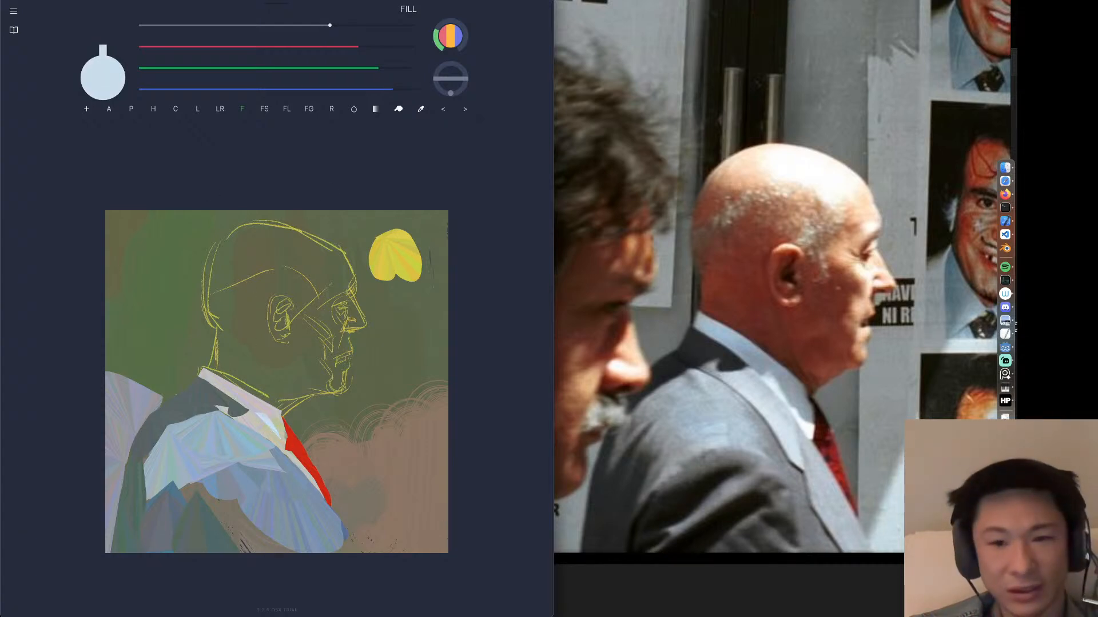
Mix a pinkish white and fill the front tip of the shirt collar beside the tie.
left_click_drag(358, 46, 384, 68)
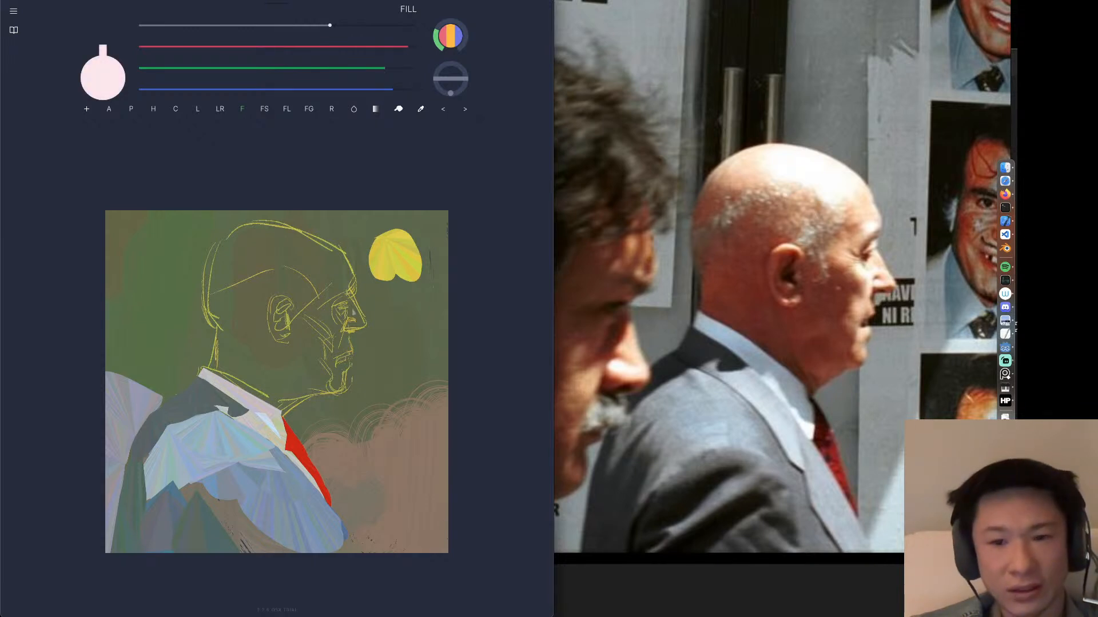
key("super+z")
left_click_drag(286, 449, 276, 432)
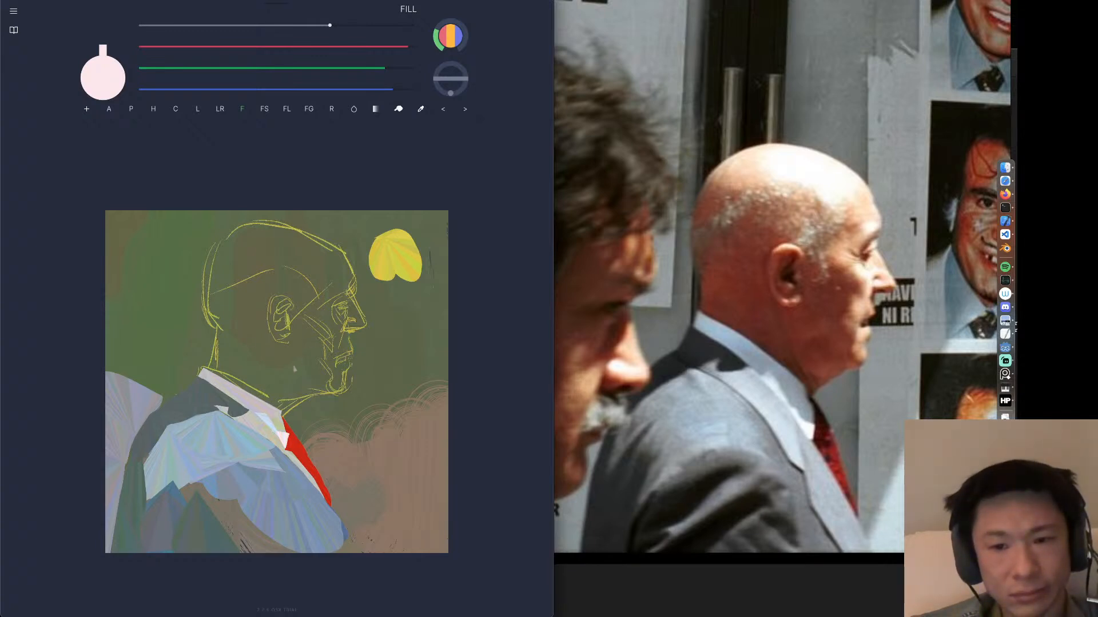
Darken the tie's red and fill the shadowed knot under the collar, undoing the first attempt, and sample the collar colours.
left_click(295, 439, "alt")
left_click_drag(246, 52, 237, 51)
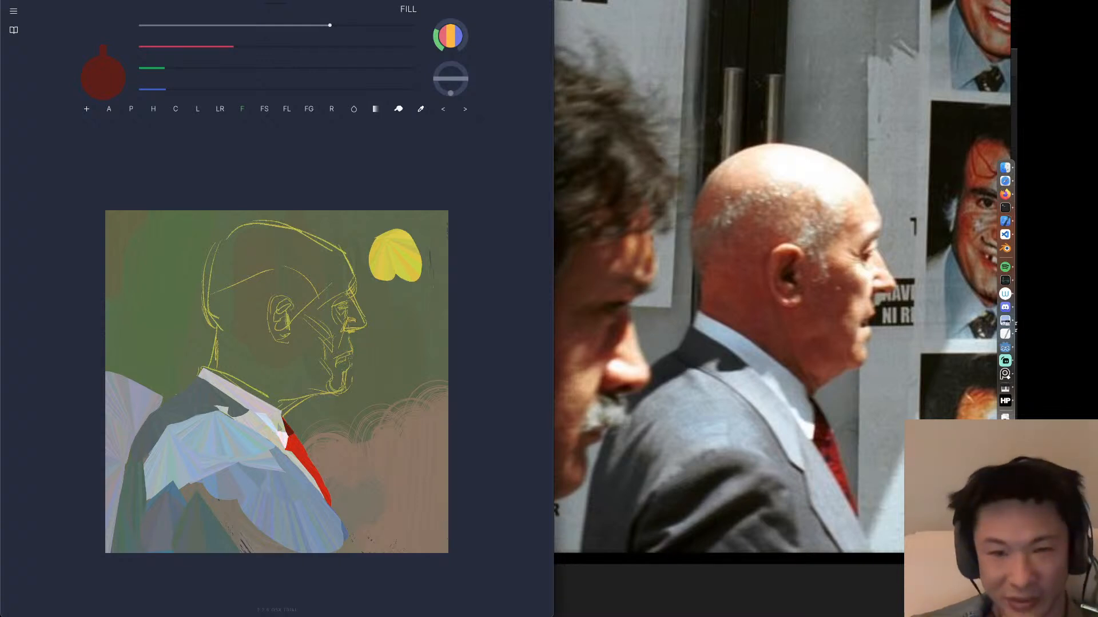
key("super+z")
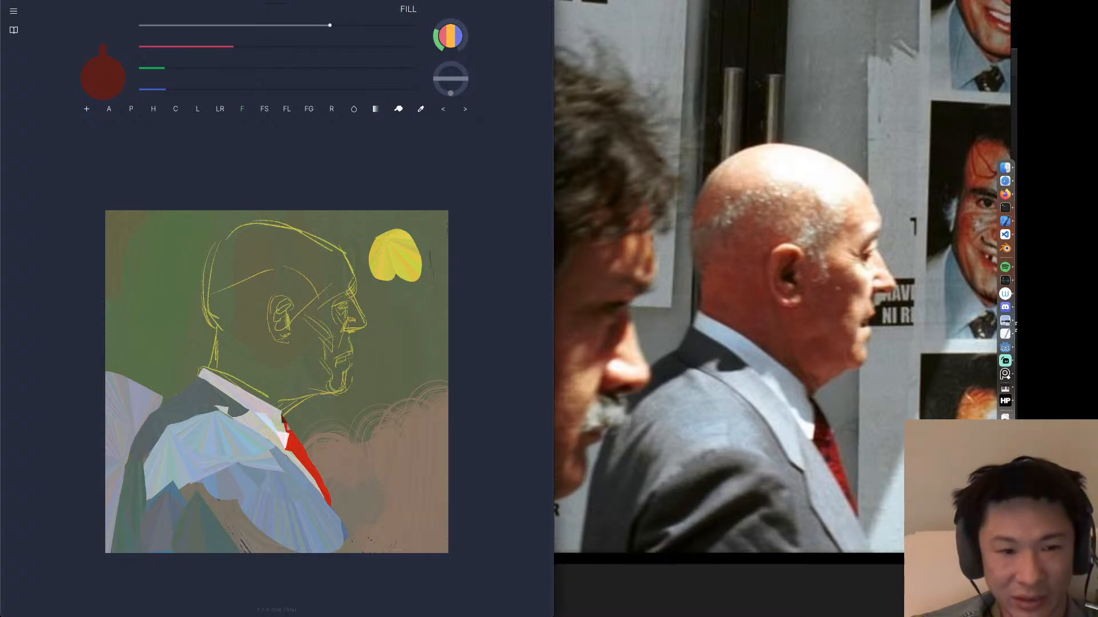
left_click_drag(285, 421, 297, 440)
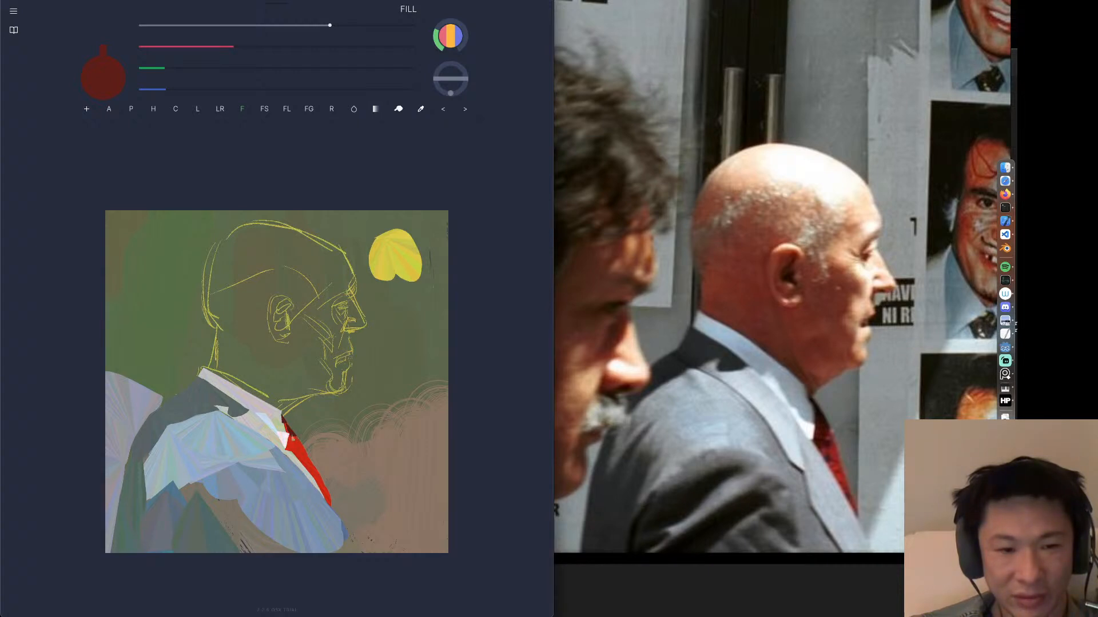
left_click(279, 423, "alt")
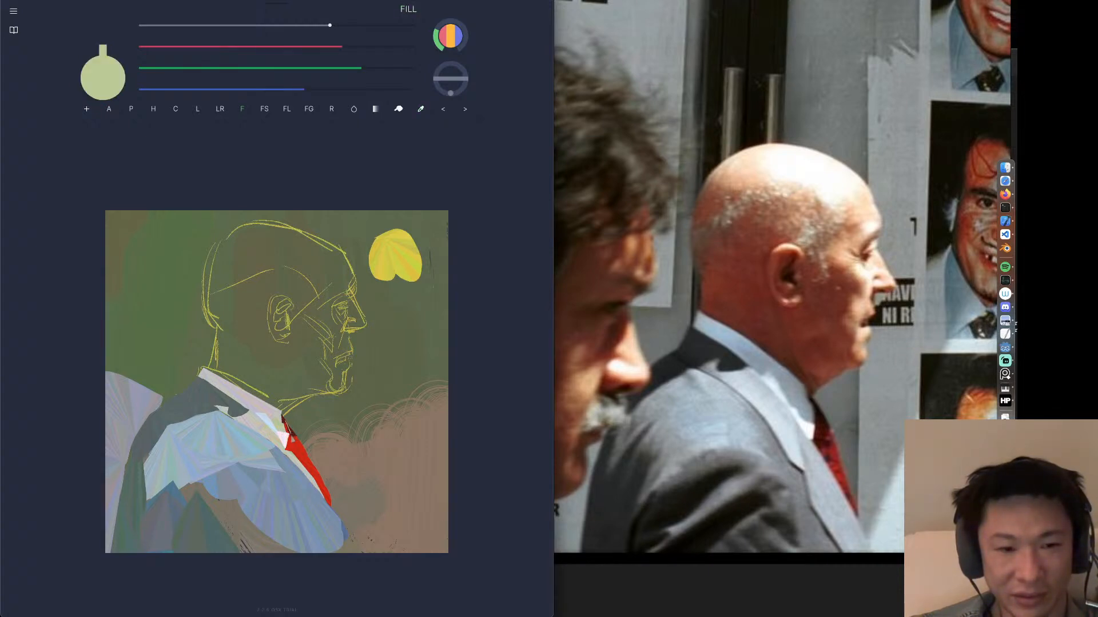
left_click(280, 427, "alt")
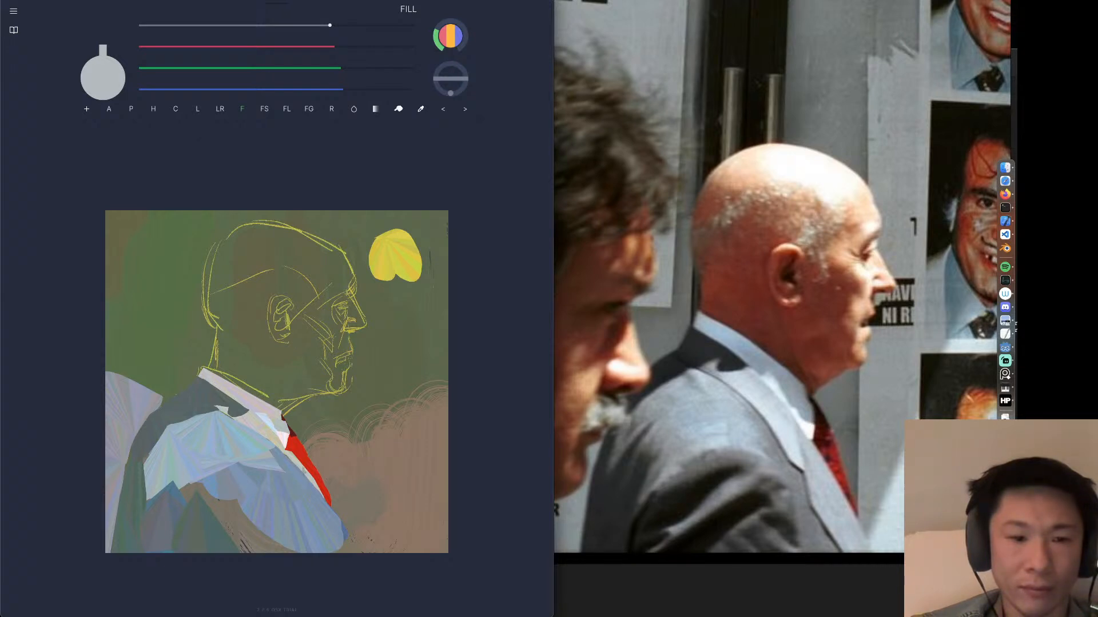
Sample the olive green background and fill the area in front of the tie and lapel, undoing the last piece.
left_click(304, 430, "alt")
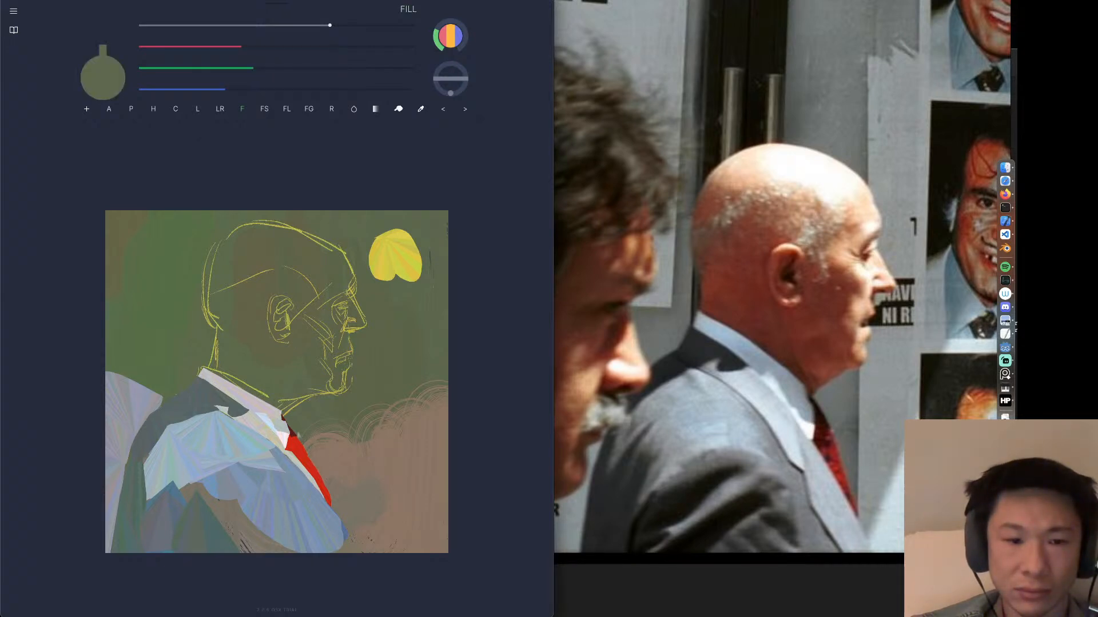
left_click_drag(301, 433, 348, 434)
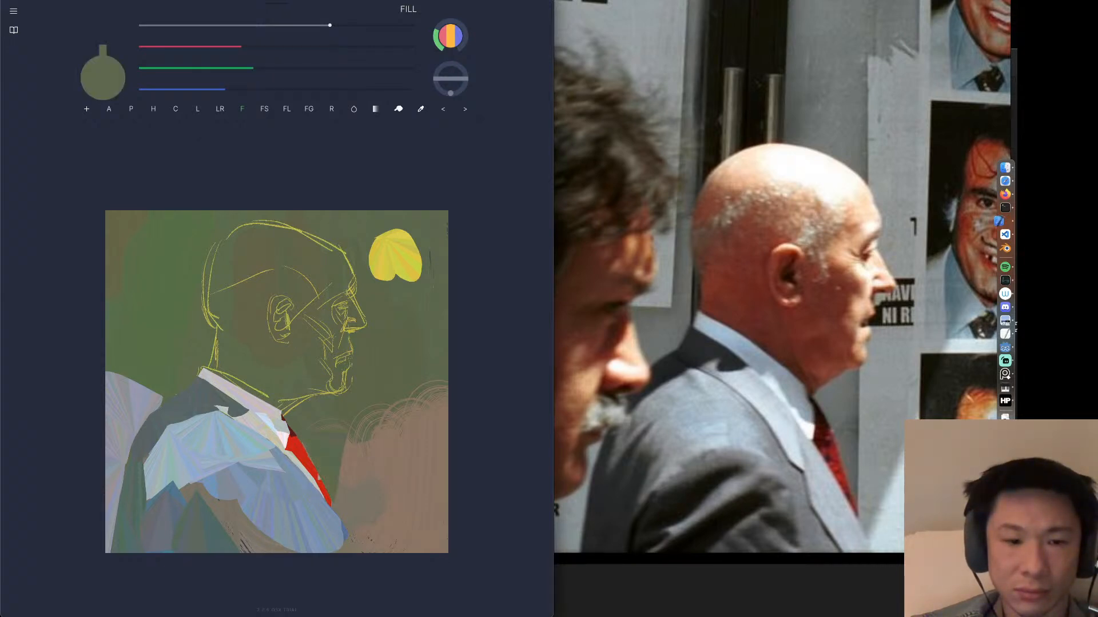
mouse_move(331, 507)
left_mouse_down()
mouse_move(342, 431)
mouse_move(318, 438)
mouse_move(360, 426)
left_mouse_up()
left_click_drag(342, 480, 385, 412)
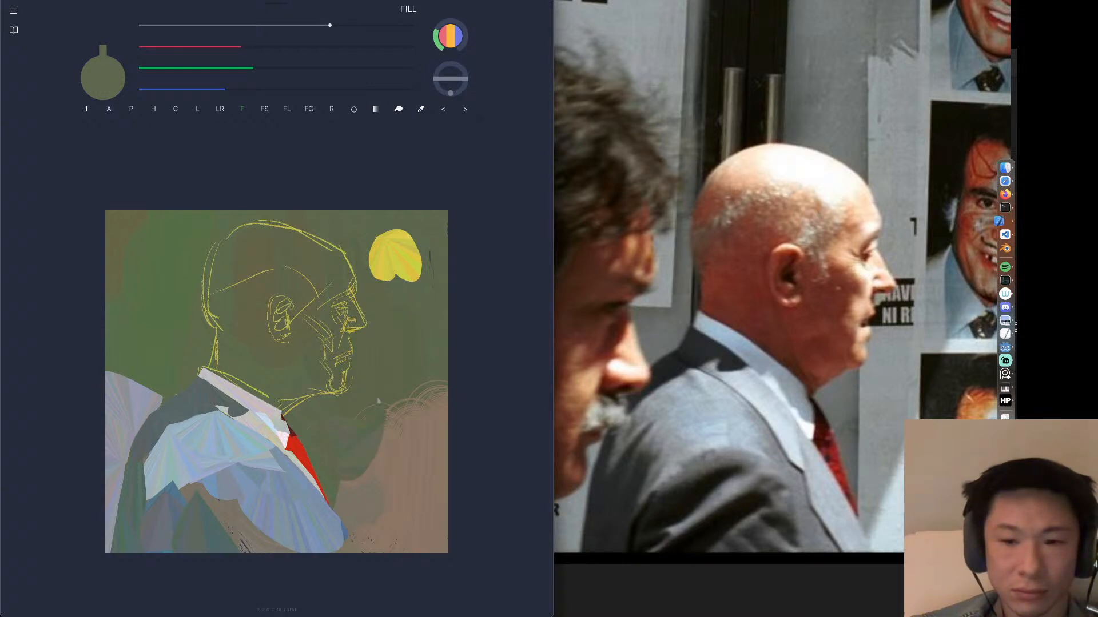
key("super+z")
Sample the brownish grey background and fill patches in front of the chest and chin, undoing the first attempt.
left_click(334, 417, "alt")
left_click_drag(330, 506, 388, 407)
key("super+z")
left_click_drag(338, 425, 411, 403)
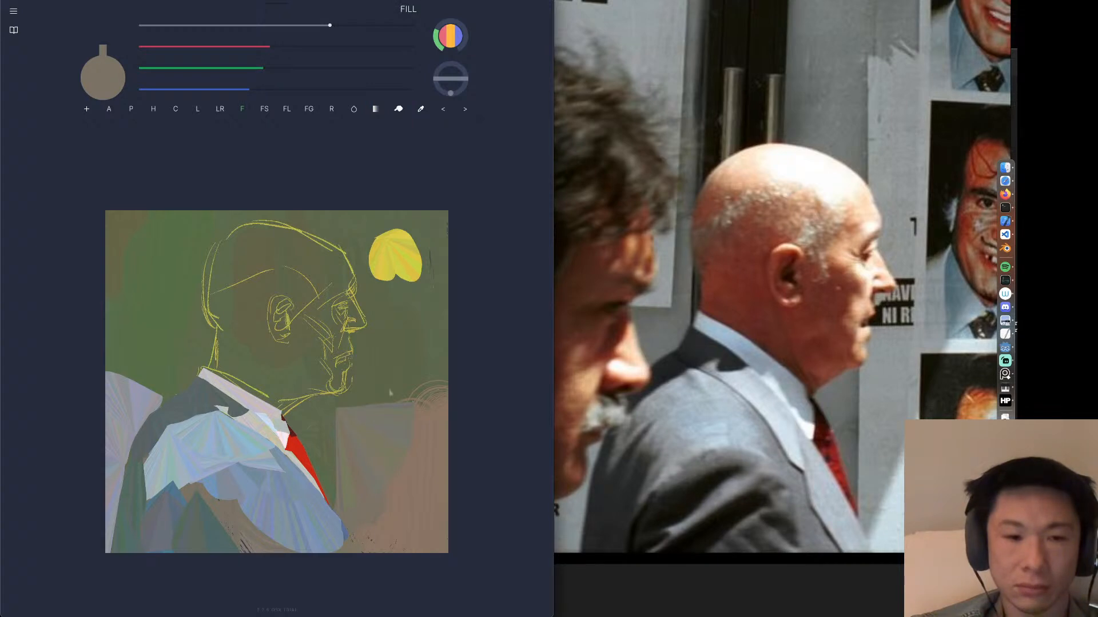
mouse_move(338, 402)
left_mouse_down()
mouse_move(401, 375)
mouse_move(371, 368)
mouse_move(351, 382)
left_mouse_up()
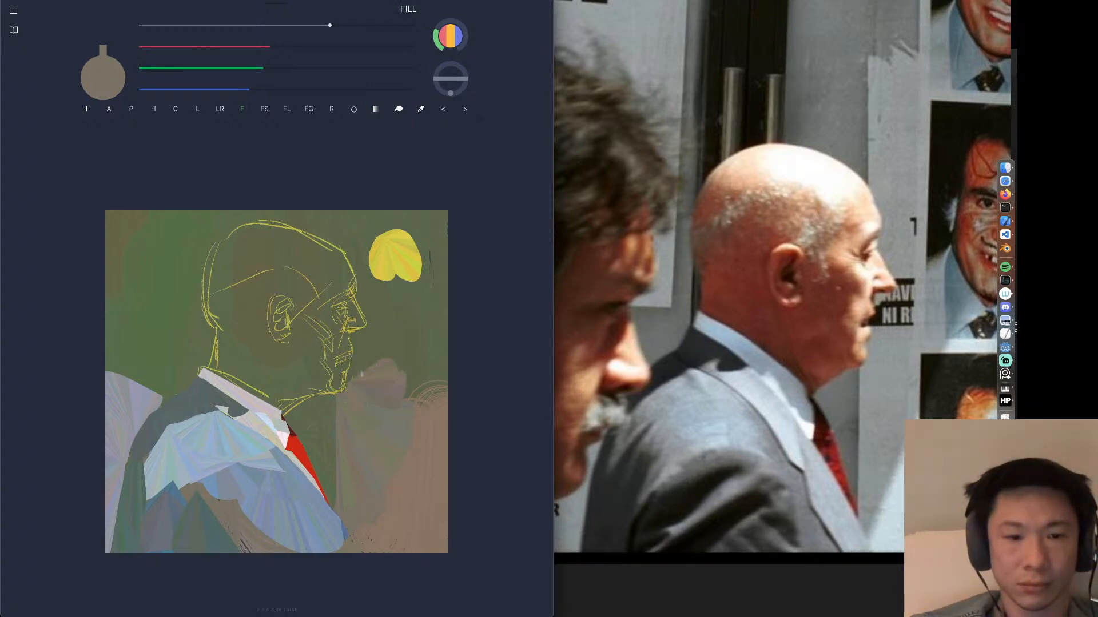
Mix a dark reddish brown and fill the neck from the nape to below the jaw, above the shirt collar.
left_click(256, 255, "alt")
left_click_drag(236, 69, 187, 69)
left_click_drag(200, 91, 178, 91)
mouse_move(222, 50)
left_mouse_down()
mouse_move(210, 52)
mouse_move(267, 55)
left_mouse_up()
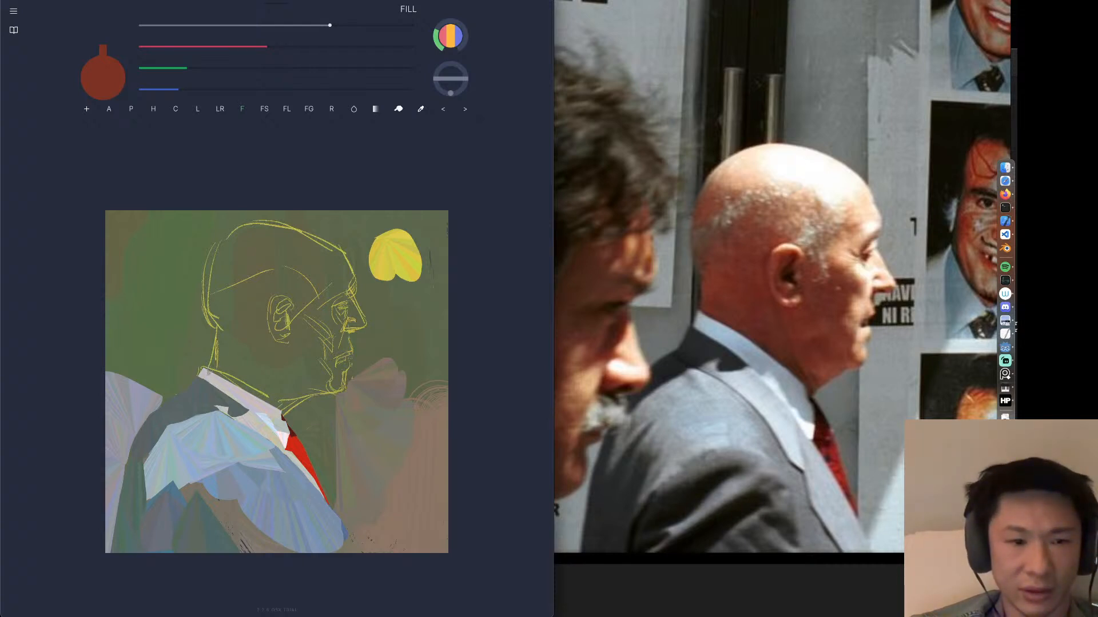
left_click_drag(216, 324, 261, 384)
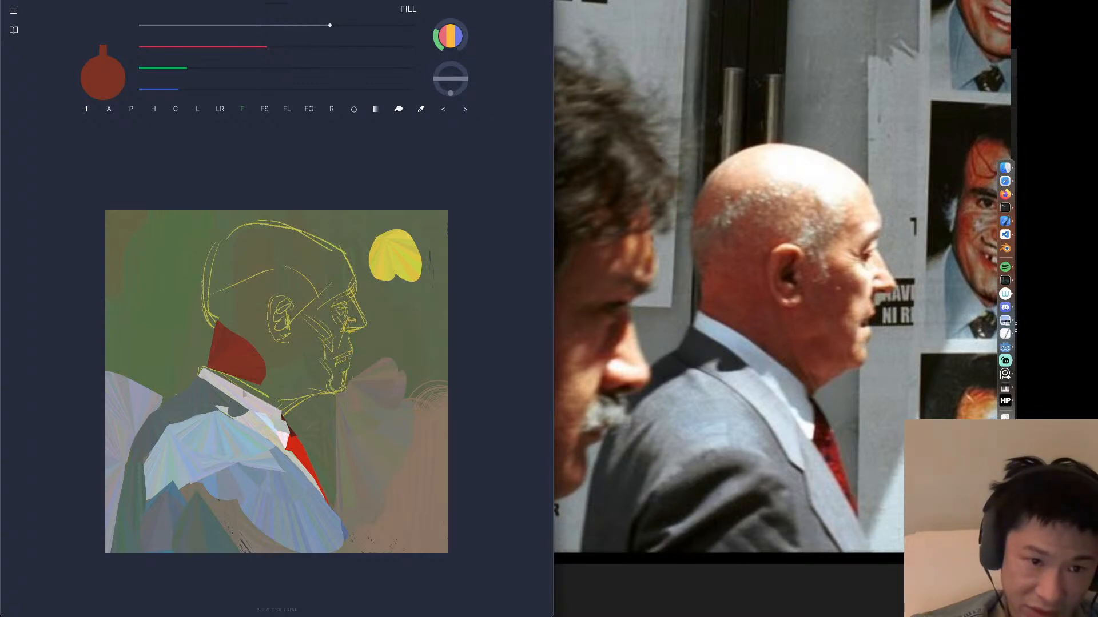
left_click_drag(239, 391, 253, 350)
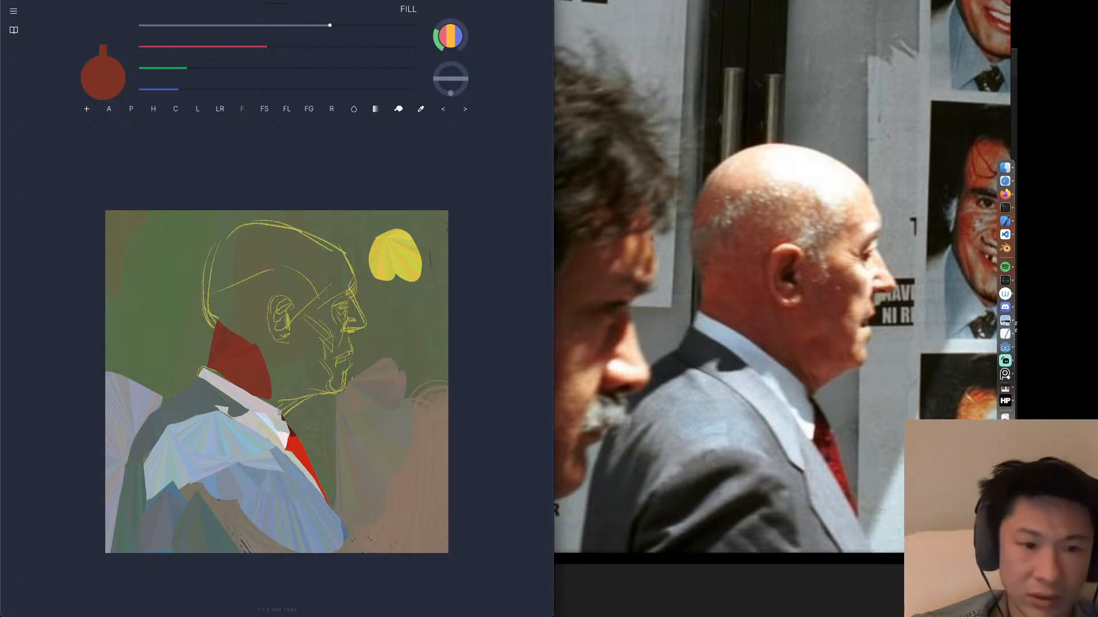
left_click_drag(281, 409, 279, 343)
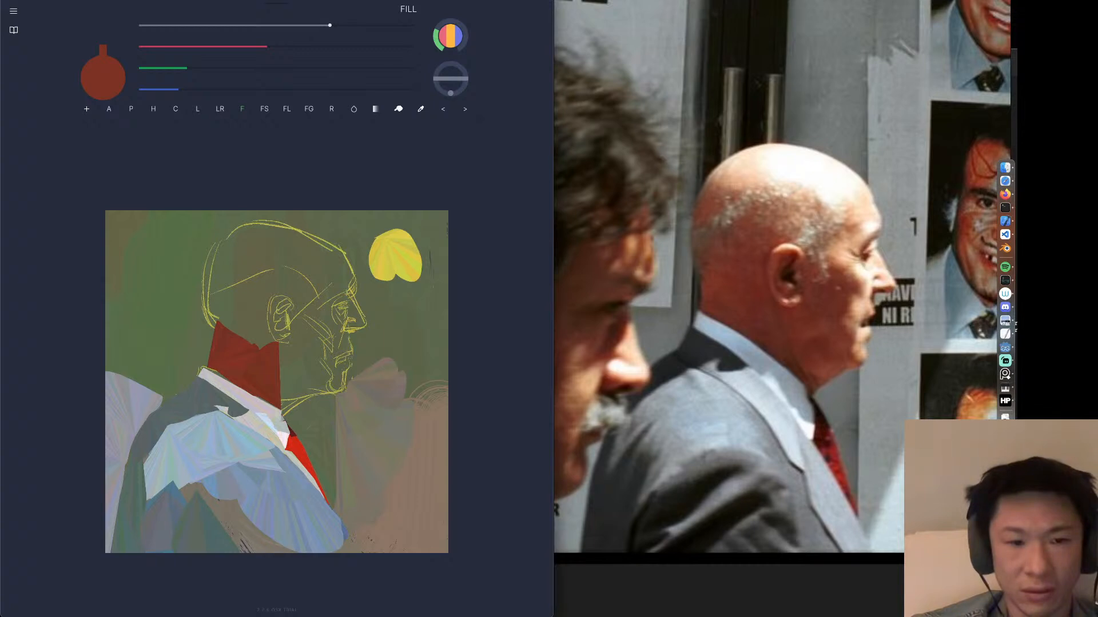
mouse_move(283, 415)
left_mouse_down()
mouse_move(309, 395)
mouse_move(311, 363)
left_mouse_up()
Shift the colour to an orange-brown and fill the underside of the jaw and the lower cheek.
left_click(209, 76)
left_click(217, 68)
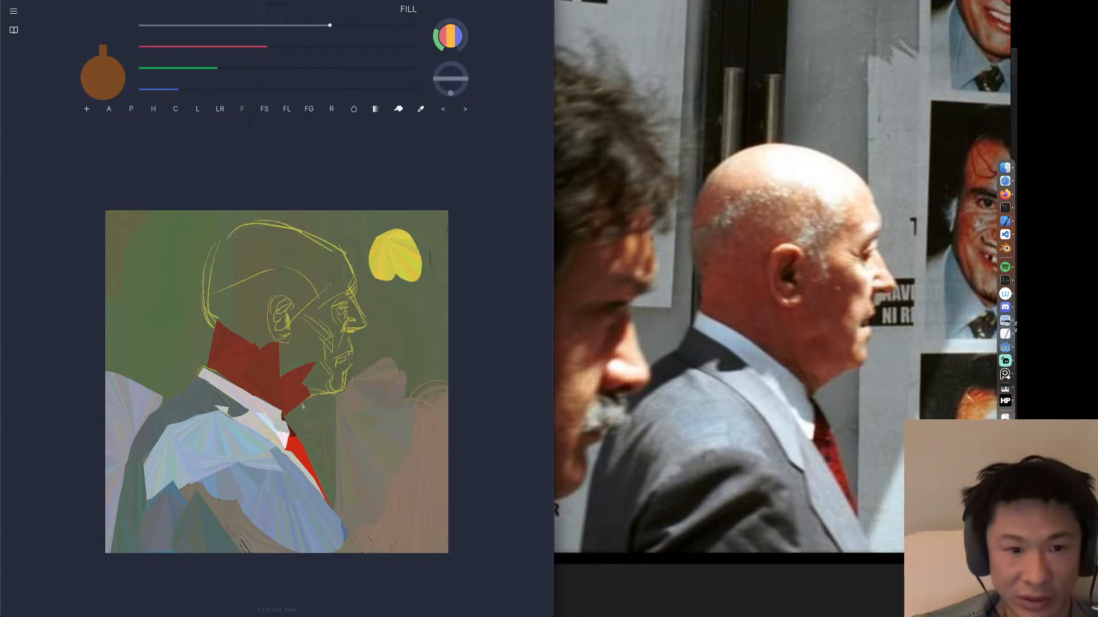
left_click_drag(290, 400, 333, 397)
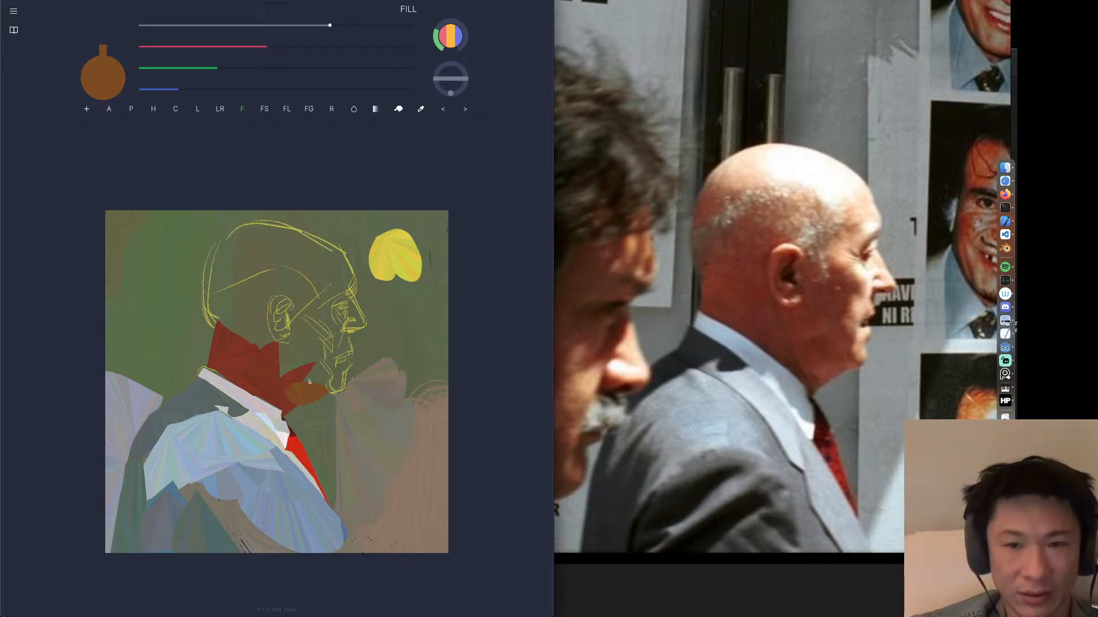
left_click_drag(324, 394, 337, 392)
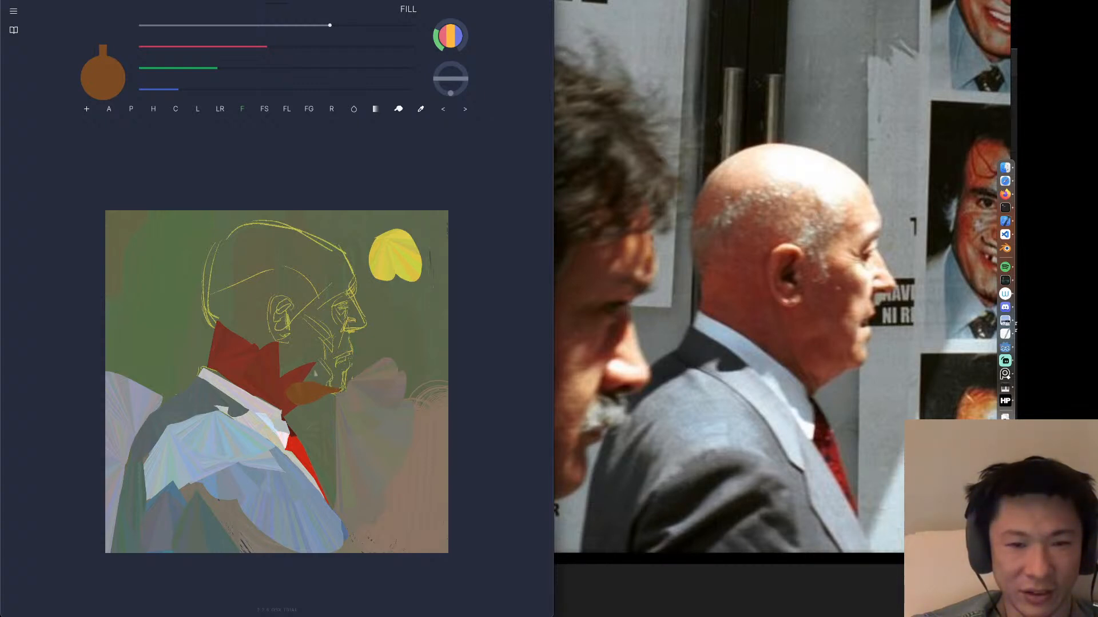
left_click_drag(308, 379, 312, 360)
Mix a light peach skin tone and fill the front of the chin with it.
left_click(273, 92)
mouse_move(234, 74)
left_mouse_down()
mouse_move(281, 70)
mouse_move(296, 93)
left_mouse_up()
left_click_drag(296, 51, 367, 50)
left_click(317, 69)
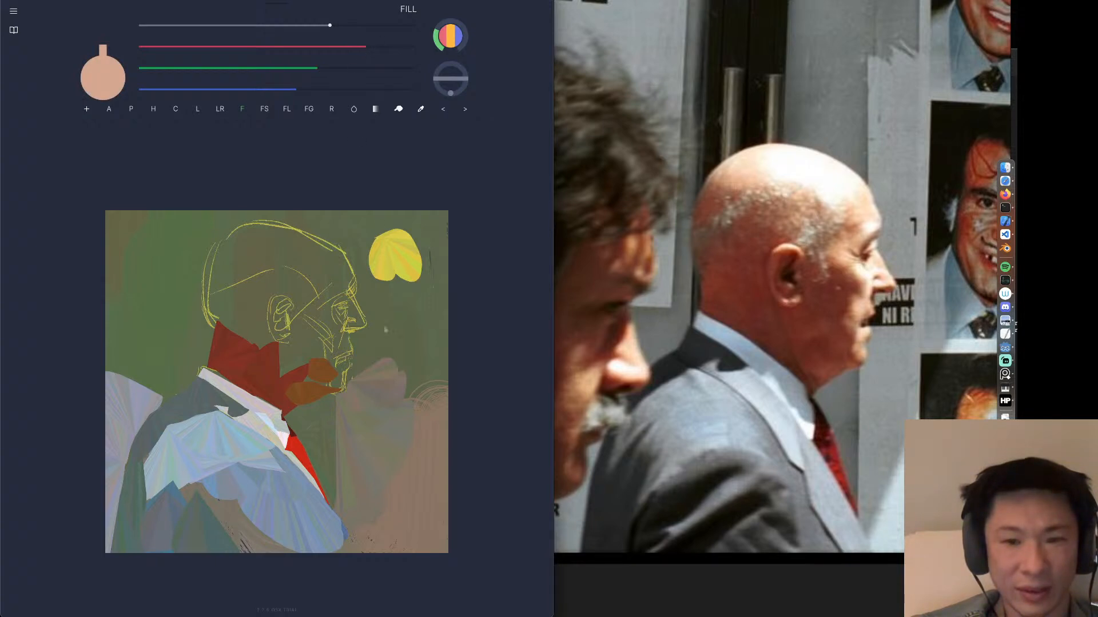
mouse_move(350, 365)
left_mouse_down()
mouse_move(349, 374)
mouse_move(330, 371)
mouse_move(332, 390)
mouse_move(346, 389)
left_mouse_up()
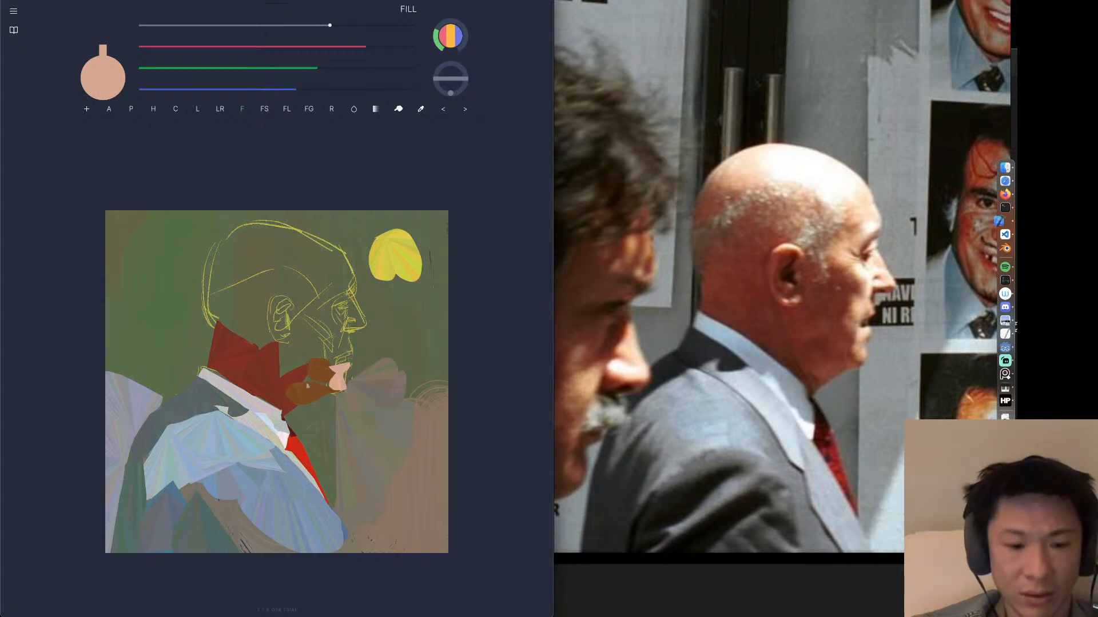
Brush the brown jaw patch into the red of the neck to soften their border, and return to the fill tool.
key("s")
mouse_move(310, 384)
left_mouse_down()
mouse_move(330, 380)
mouse_move(306, 389)
mouse_move(284, 375)
mouse_move(303, 363)
left_mouse_up()
key("f")
Sample the neck colour, mix a brighter brick red and fill the cheek between the ear and the mouth.
left_click(264, 368, "alt")
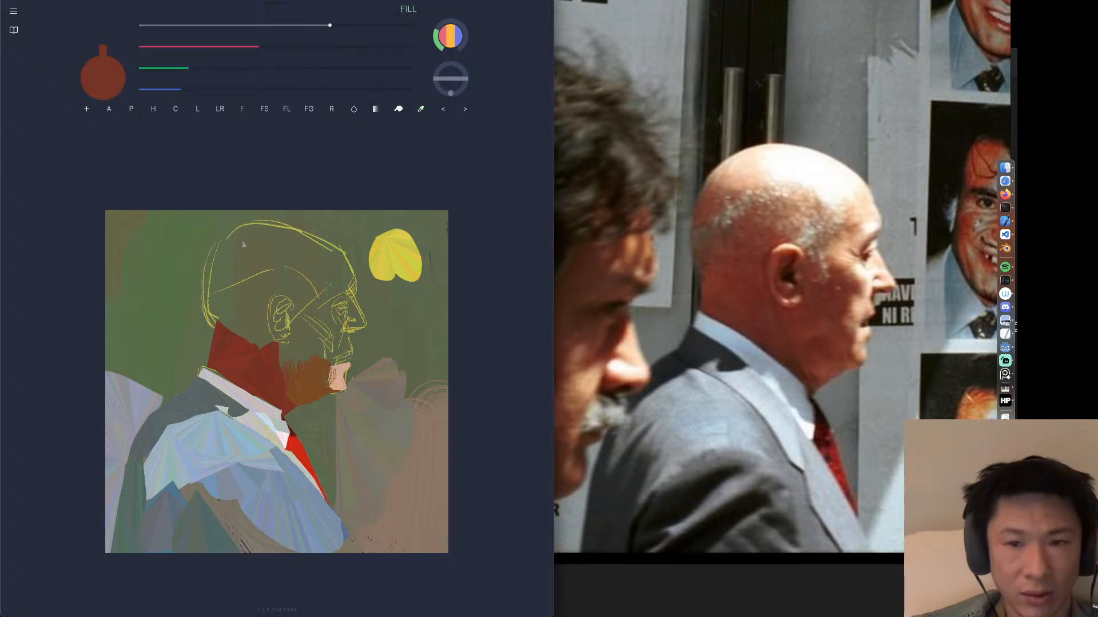
left_click_drag(187, 68, 198, 68)
left_click_drag(257, 47, 280, 47)
left_click_drag(199, 69, 190, 70)
mouse_move(276, 369)
left_mouse_down()
mouse_move(324, 326)
mouse_move(279, 341)
mouse_move(318, 373)
mouse_move(332, 347)
left_mouse_up()
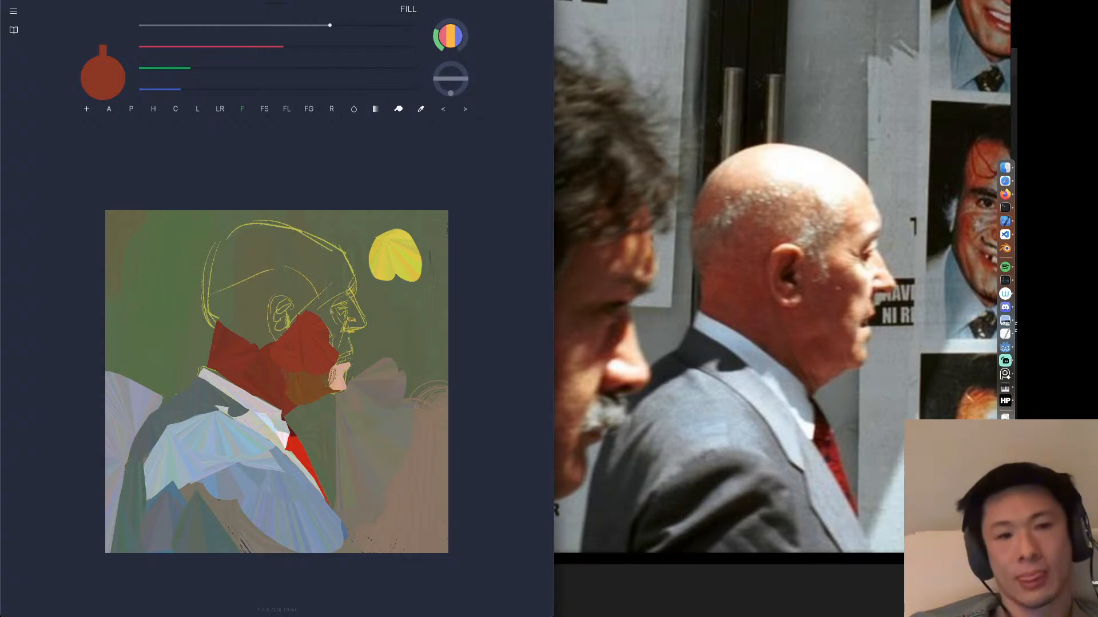
Sample the chin's peach tone and fill the front of the face, the forehead and the top of the head with it.
left_click(342, 376, "alt")
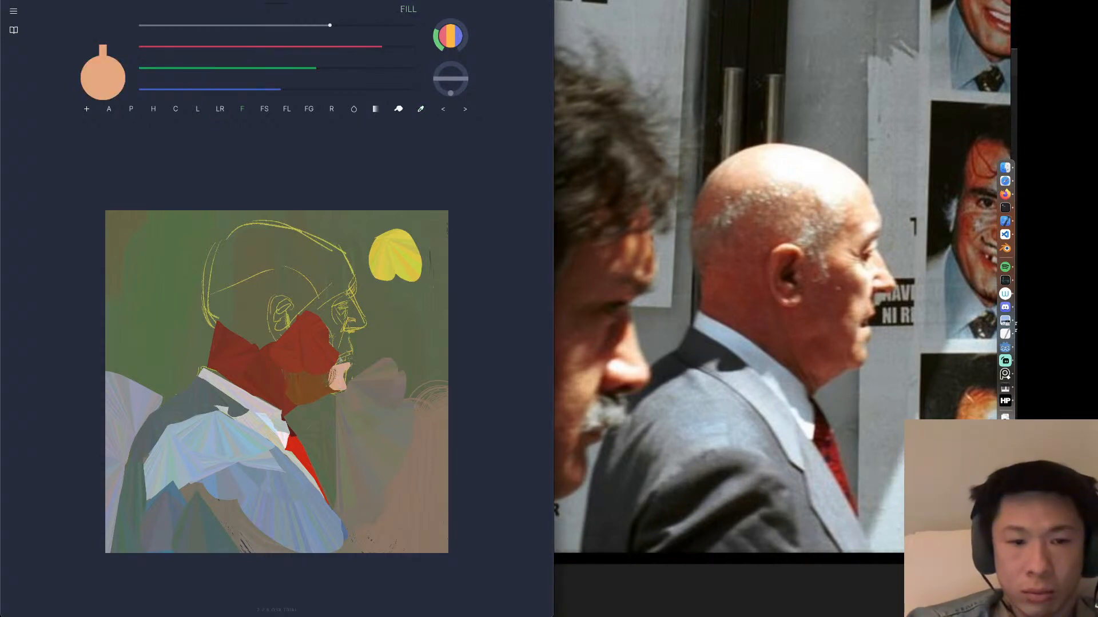
mouse_move(333, 360)
left_mouse_down()
mouse_move(353, 352)
mouse_move(350, 334)
mouse_move(319, 347)
mouse_move(360, 298)
mouse_move(326, 327)
mouse_move(353, 281)
mouse_move(343, 252)
mouse_move(318, 321)
left_mouse_up()
mouse_move(343, 281)
left_mouse_down()
mouse_move(355, 282)
mouse_move(337, 250)
mouse_move(315, 322)
mouse_move(323, 335)
left_mouse_up()
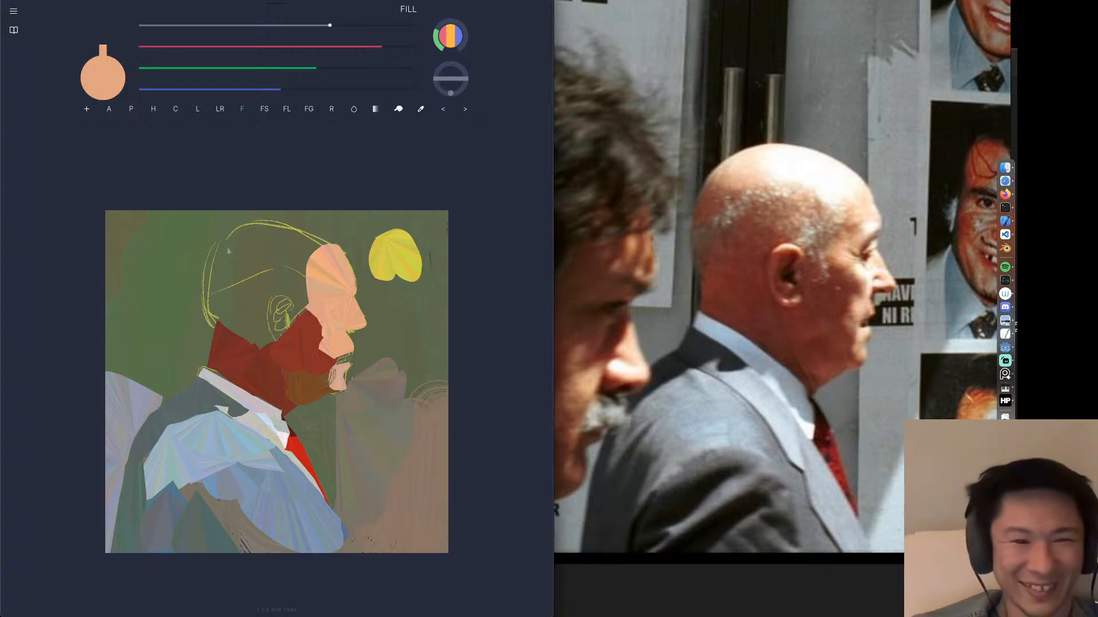
mouse_move(255, 254)
left_mouse_down()
mouse_move(229, 222)
mouse_move(342, 247)
mouse_move(309, 264)
left_mouse_up()
mouse_move(258, 226)
left_mouse_down()
mouse_move(332, 245)
mouse_move(323, 279)
mouse_move(265, 259)
mouse_move(279, 255)
mouse_move(265, 260)
mouse_move(318, 298)
mouse_move(304, 254)
left_mouse_up()
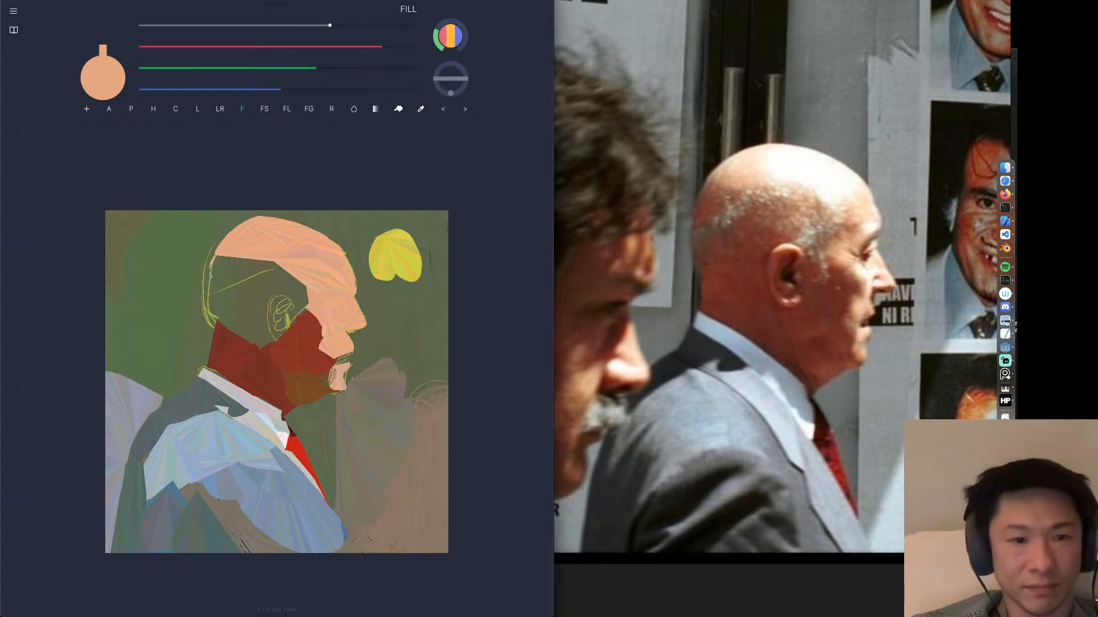
left_click_drag(211, 271, 296, 265)
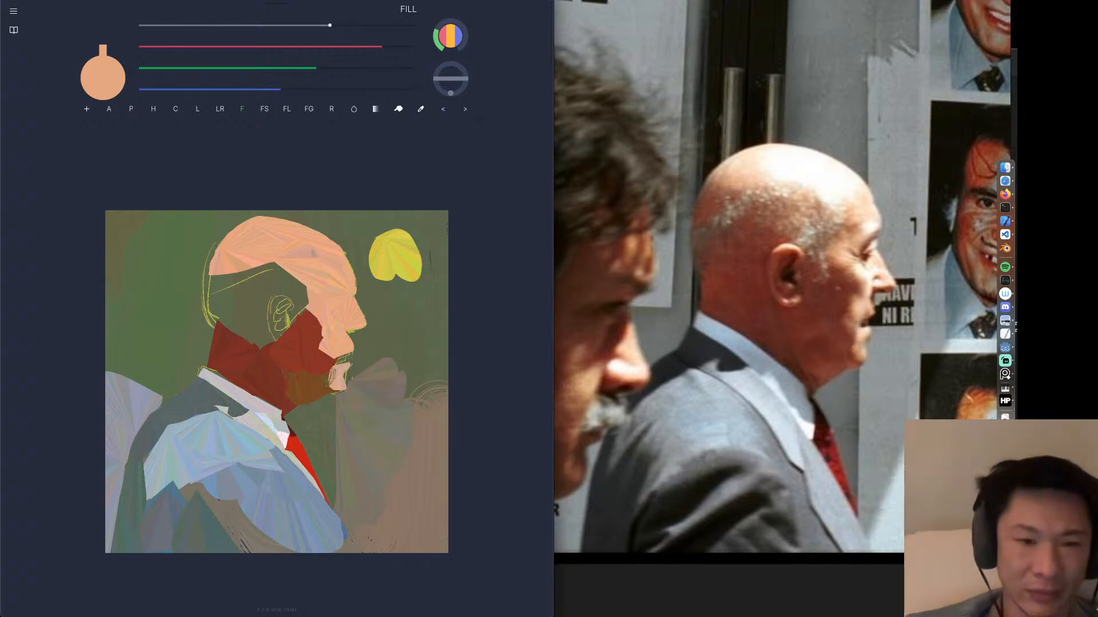
Sample the cheek's brick red and fill the temple, ear area and back of the head down to the neck.
left_click(307, 339, "alt")
mouse_move(294, 302)
left_mouse_down()
mouse_move(297, 314)
mouse_move(311, 282)
mouse_move(269, 269)
mouse_move(260, 291)
mouse_move(274, 267)
mouse_move(280, 302)
mouse_move(277, 265)
mouse_move(308, 278)
mouse_move(322, 298)
mouse_move(313, 312)
left_mouse_up()
left_click(288, 278, "alt")
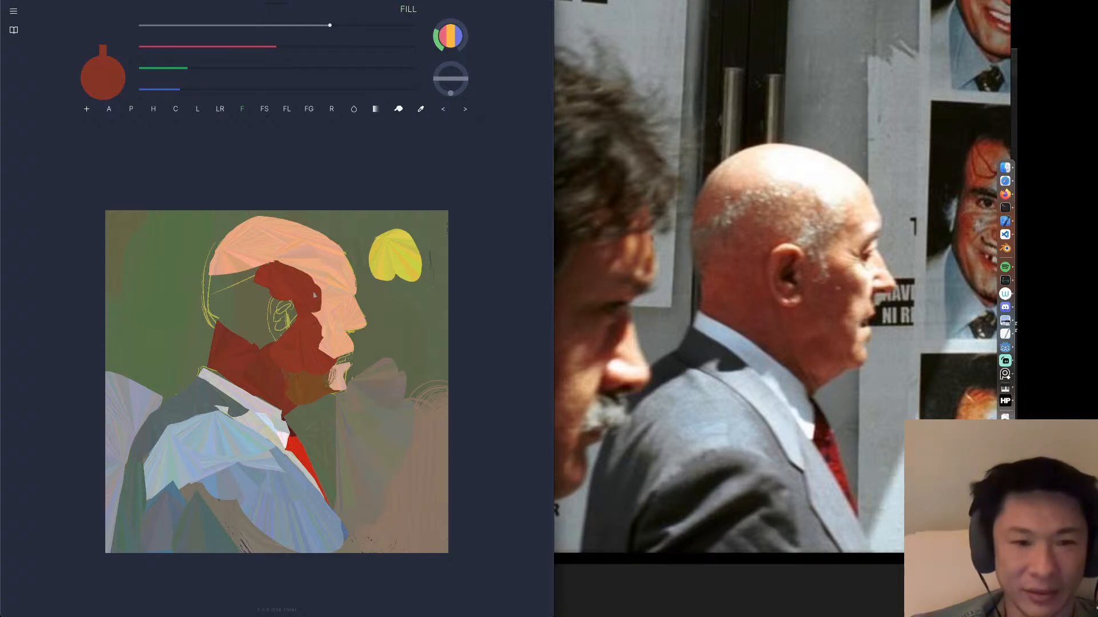
key("super+z")
mouse_move(310, 311)
left_mouse_down()
mouse_move(315, 289)
mouse_move(297, 271)
mouse_move(280, 261)
mouse_move(256, 274)
mouse_move(274, 262)
mouse_move(245, 292)
mouse_move(208, 277)
mouse_move(246, 317)
mouse_move(266, 287)
mouse_move(215, 312)
mouse_move(210, 279)
mouse_move(242, 321)
mouse_move(255, 284)
left_mouse_up()
key("super+z")
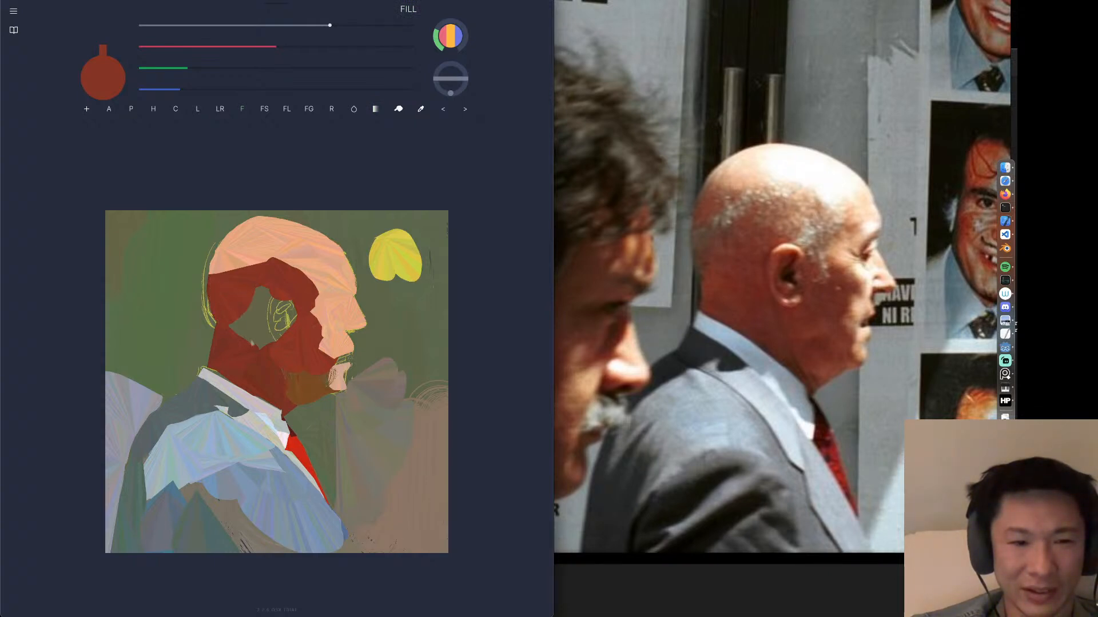
left_click_drag(244, 345, 255, 301)
left_click_drag(278, 353, 271, 302)
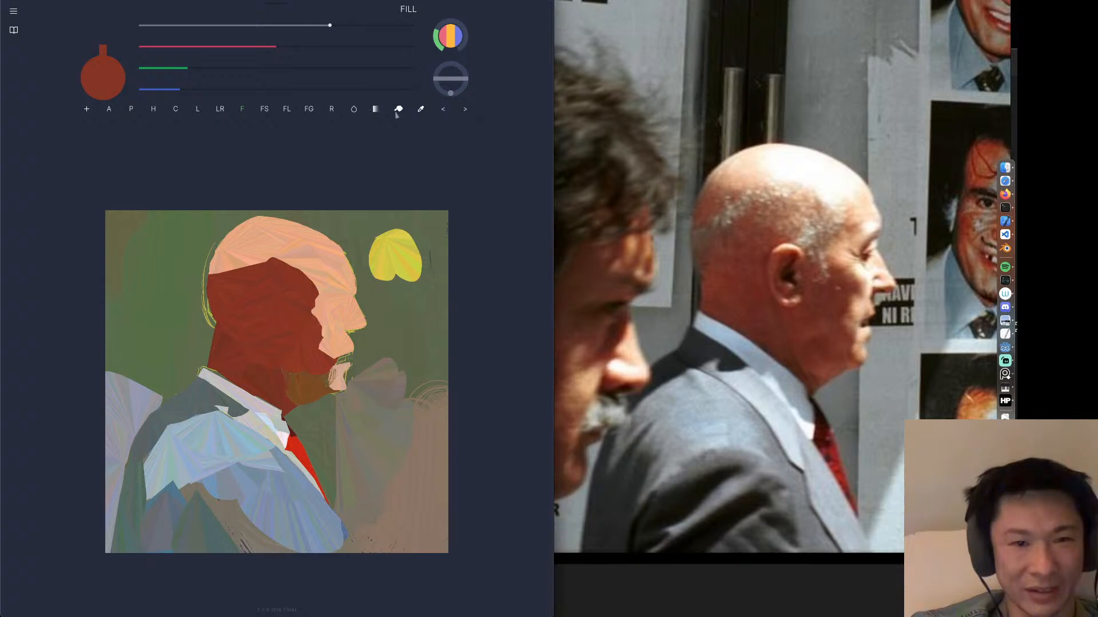
left_click(255, 261)
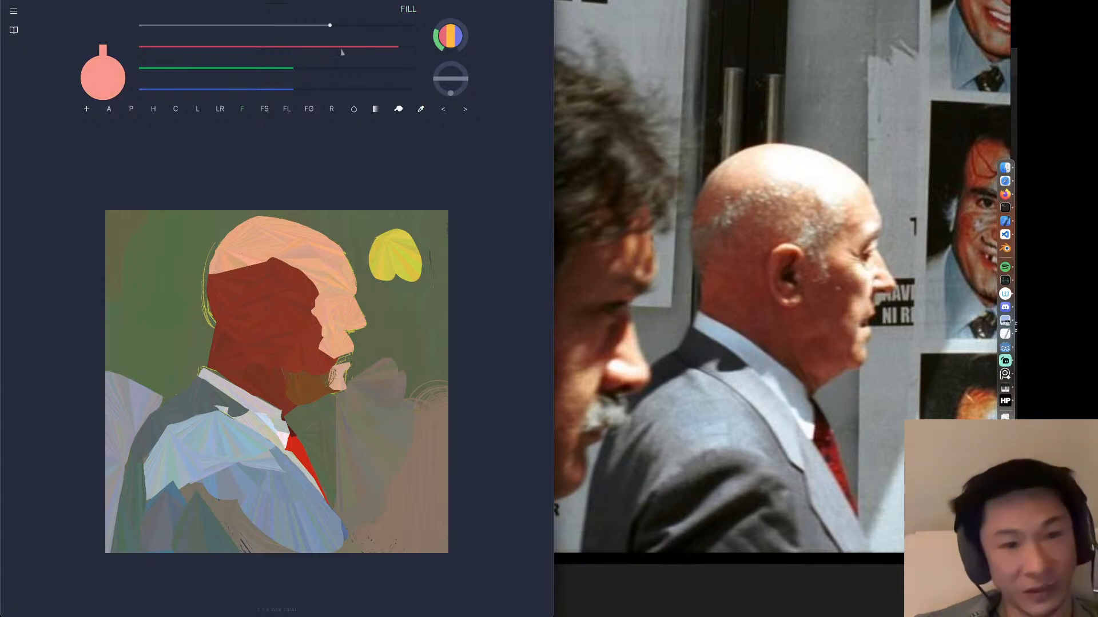
left_click_drag(398, 47, 342, 46)
mouse_move(210, 272)
left_mouse_down()
mouse_move(272, 261)
mouse_move(251, 268)
left_mouse_up()
key("super+z")
left_click(246, 274)
left_click_drag(184, 67, 207, 67)
left_click_drag(267, 47, 242, 46)
left_click_drag(180, 89, 198, 90)
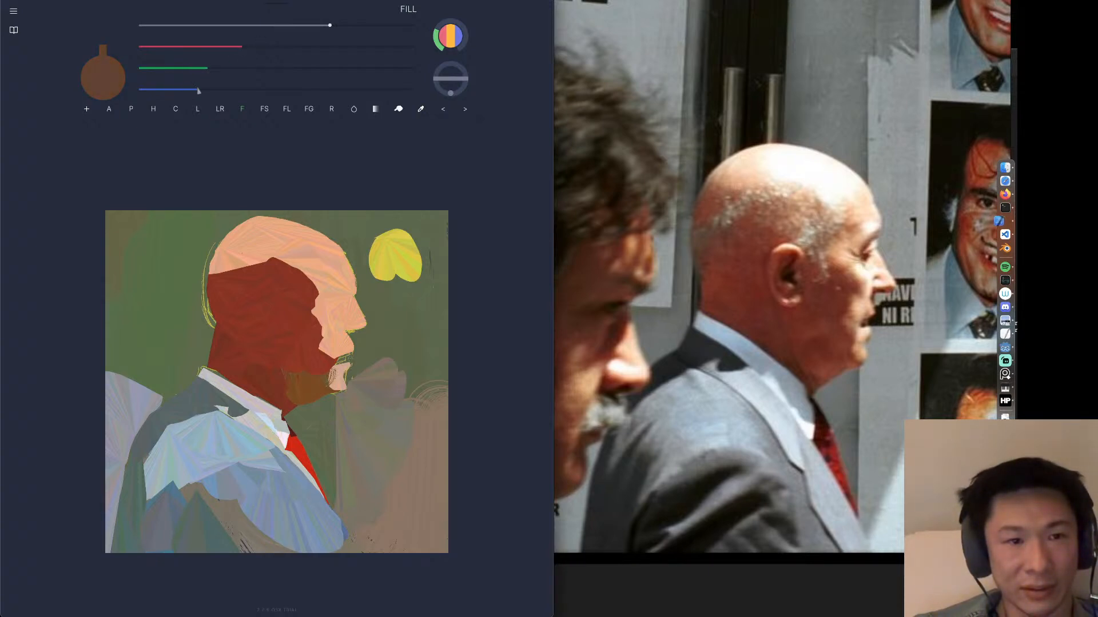
mouse_move(213, 258)
left_mouse_down()
mouse_move(221, 248)
mouse_move(243, 267)
mouse_move(276, 255)
left_mouse_up()
key("super+z")
Mix a muted reddish brown and fill the upper back of the head and a patch on the temple.
left_click(272, 47)
left_click(215, 89)
left_click(216, 69)
mouse_move(209, 273)
left_mouse_down()
mouse_move(219, 244)
mouse_move(251, 247)
mouse_move(228, 265)
left_mouse_up()
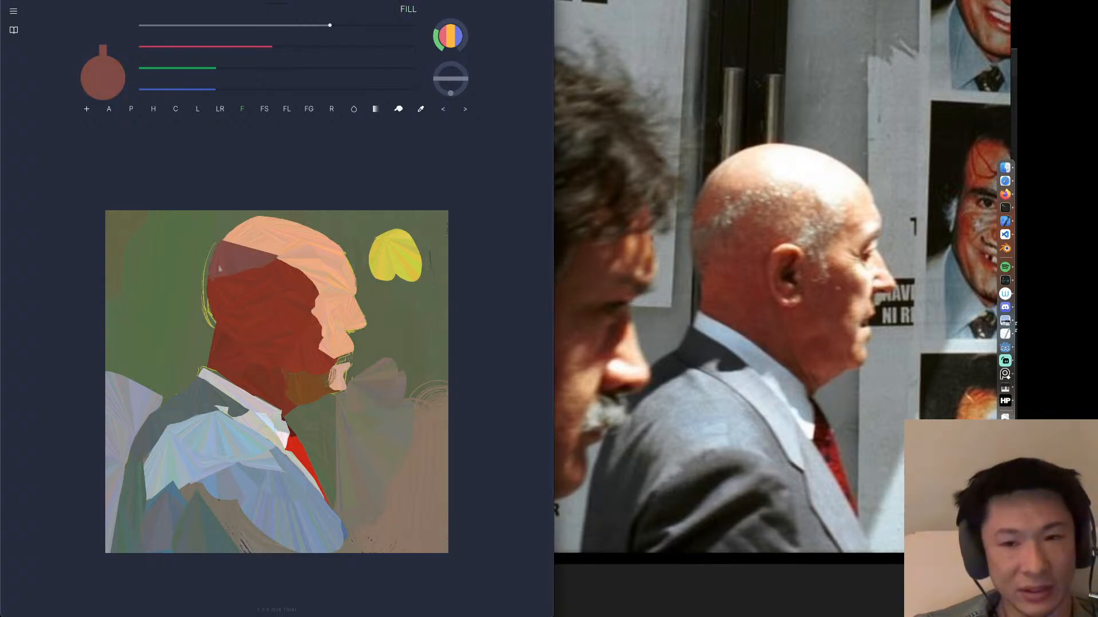
mouse_move(281, 270)
left_mouse_down()
mouse_move(322, 303)
mouse_move(274, 313)
mouse_move(274, 269)
left_mouse_up()
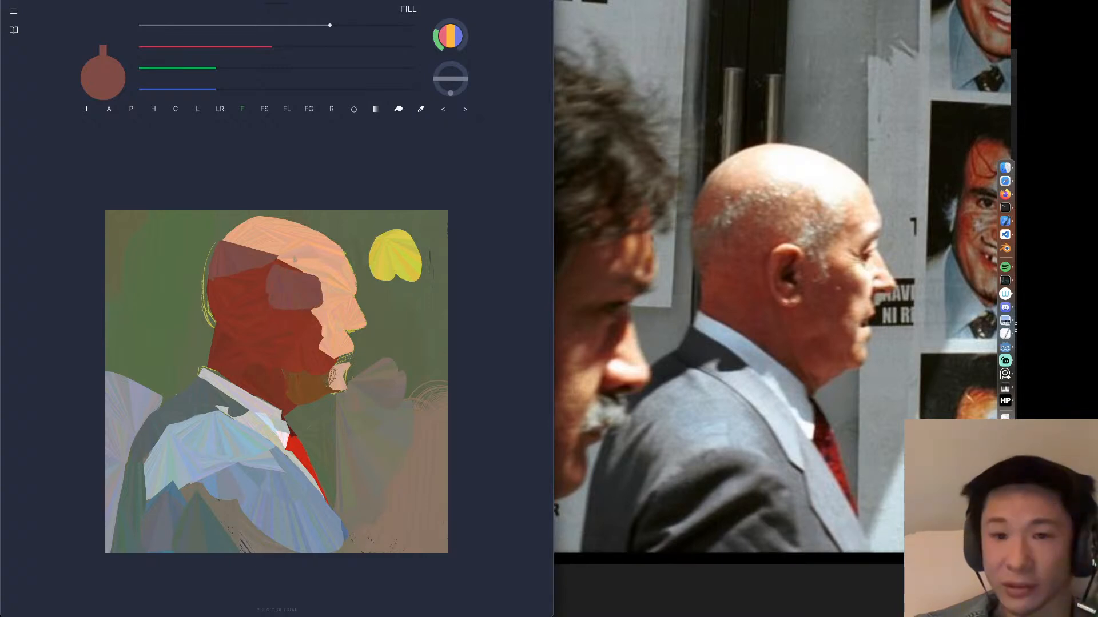
Sample the forehead tone, mix it into a khaki tan and fill the upper part of the temple patch.
left_click(294, 263)
left_click_drag(331, 66, 351, 69)
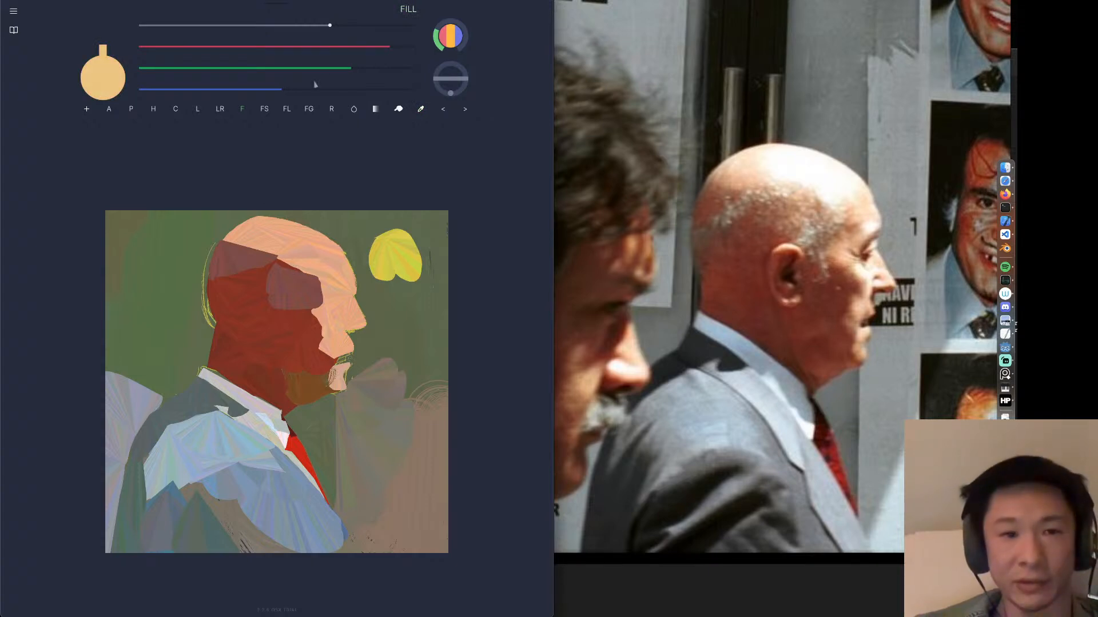
left_click_drag(292, 90, 269, 90)
left_click(333, 69)
left_click_drag(367, 50, 347, 49)
left_click(318, 70)
mouse_move(276, 285)
left_mouse_down()
mouse_move(275, 251)
mouse_move(293, 288)
mouse_move(319, 286)
mouse_move(319, 252)
left_mouse_up()
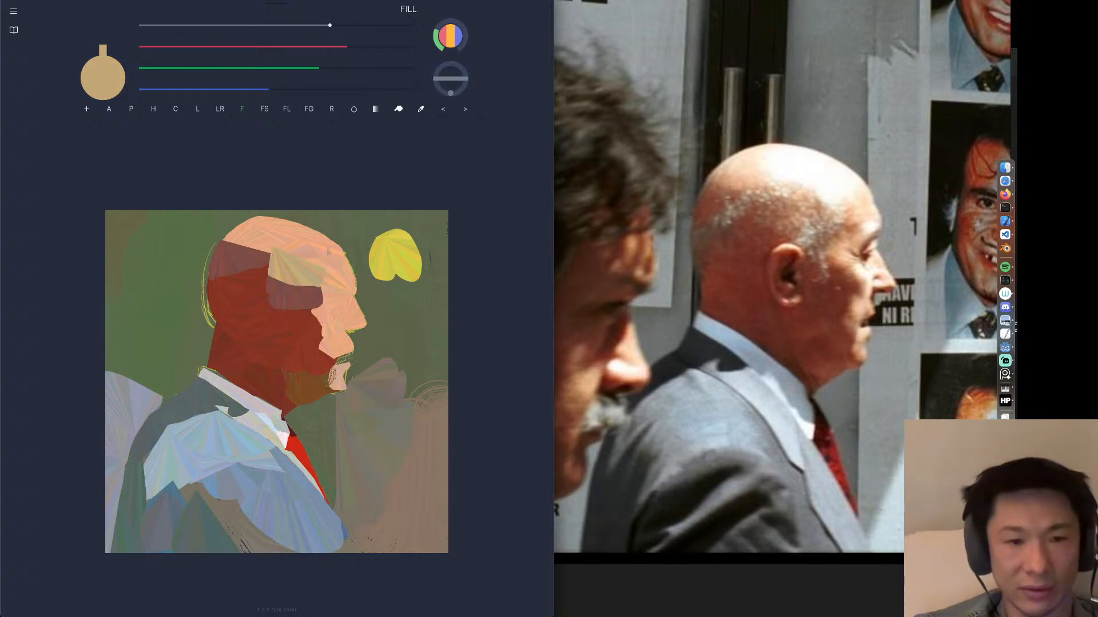
left_click(398, 109)
mouse_move(323, 301)
left_mouse_down()
mouse_move(313, 320)
mouse_move(354, 296)
left_mouse_up()
key("super+z")
left_click(399, 110)
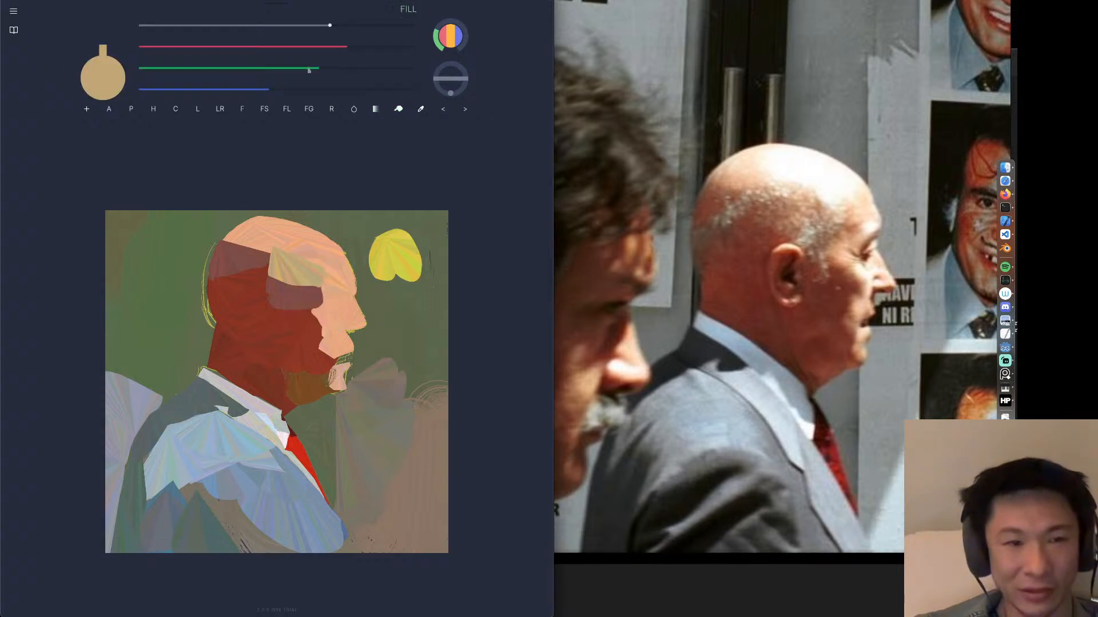
Smudge the temple patches down into the cheek and blend the hairline from the upper back of the head towards the temple.
mouse_move(328, 33)
left_mouse_down()
mouse_move(288, 32)
mouse_move(335, 33)
left_mouse_up()
left_click(398, 109)
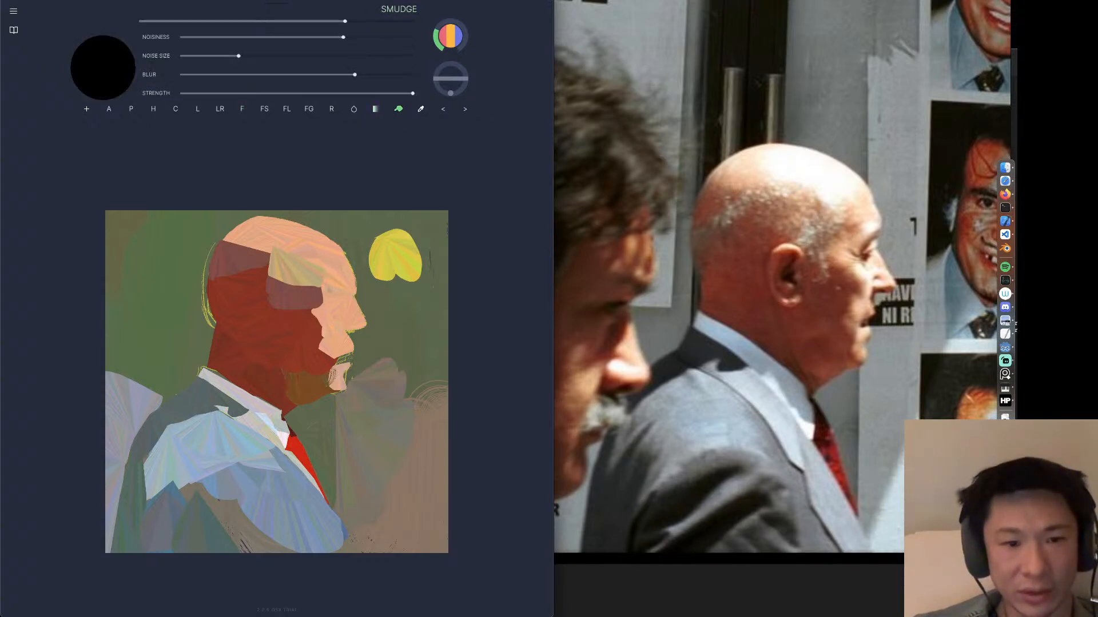
left_click_drag(308, 283, 312, 320)
mouse_move(255, 261)
left_mouse_down()
mouse_move(294, 271)
mouse_move(261, 262)
left_mouse_up()
key("super+z")
left_click(242, 110)
key("super+z")
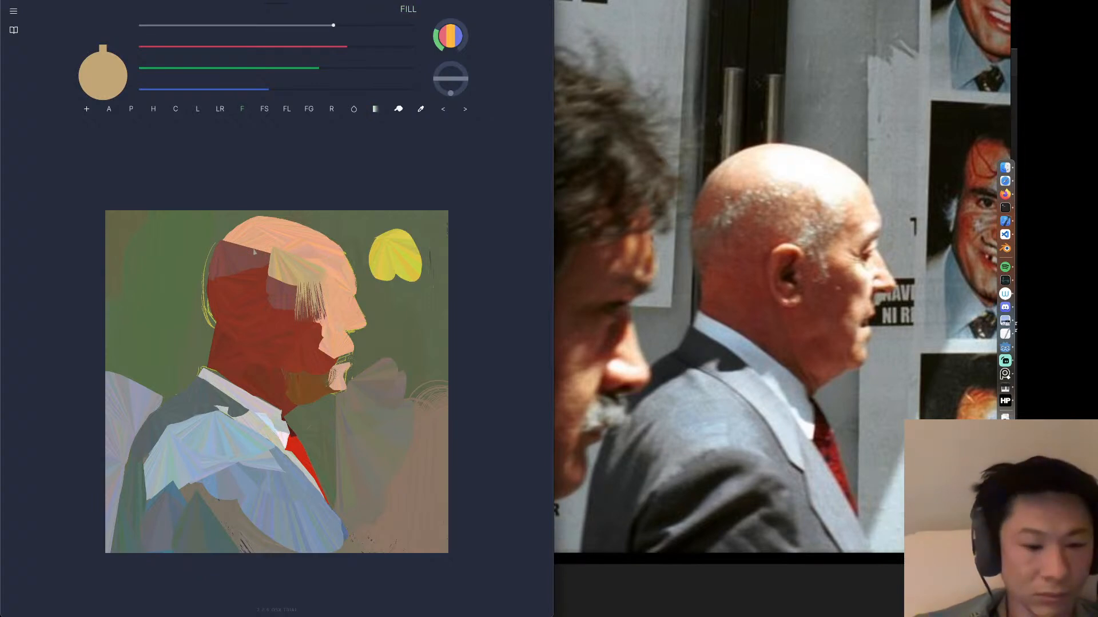
key("s")
left_click_drag(255, 250, 294, 289)
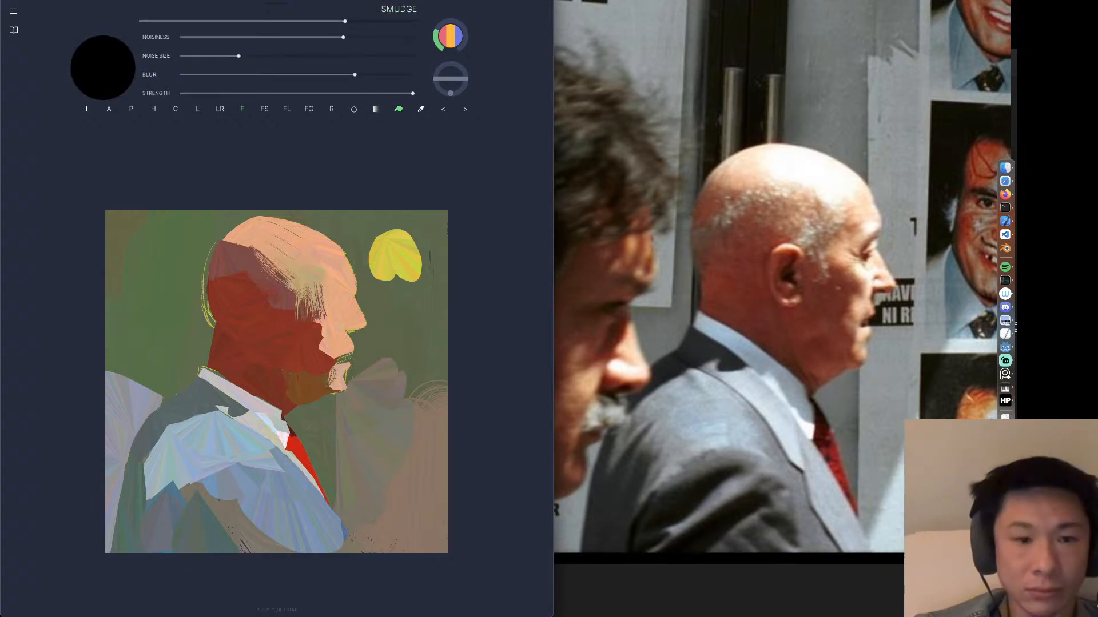
Fill the lower temple with the sampled brick red and the front of the cheek with a slightly duller red.
key("f")
left_click(306, 343, "alt")
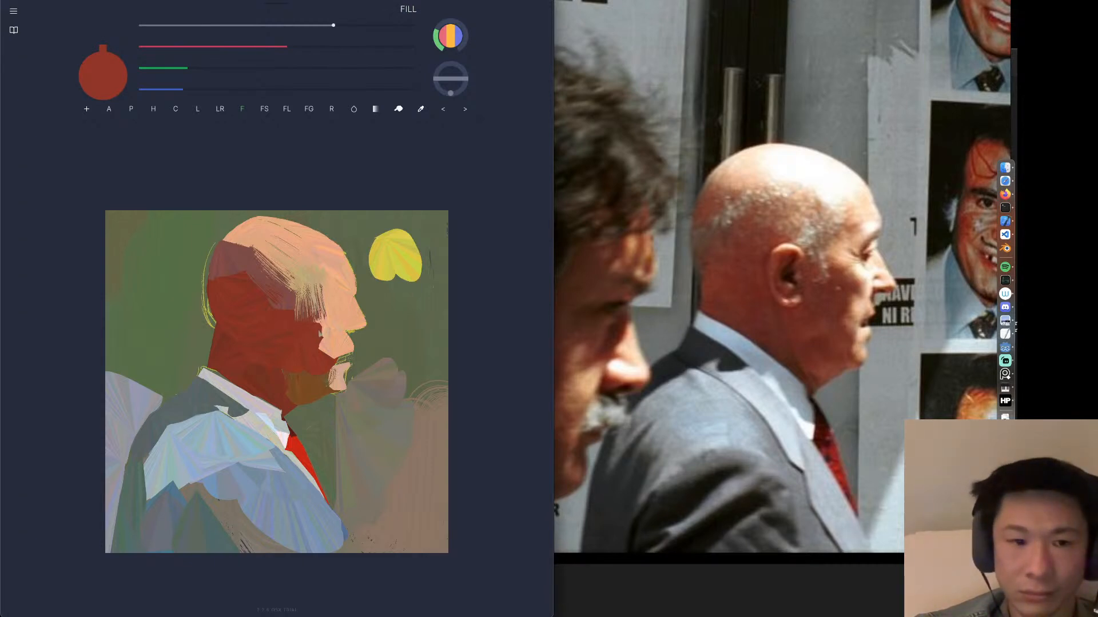
mouse_move(322, 336)
left_mouse_down()
mouse_move(337, 315)
mouse_move(303, 299)
mouse_move(298, 333)
mouse_move(280, 295)
left_mouse_up()
left_click(204, 89)
left_click(204, 68)
mouse_move(326, 334)
left_mouse_down()
mouse_move(342, 311)
mouse_move(316, 329)
mouse_move(297, 292)
mouse_move(317, 295)
left_mouse_up()
Mix a dusty rose and fill a wedge from the temple towards the brow.
left_click(234, 68)
left_click(238, 89)
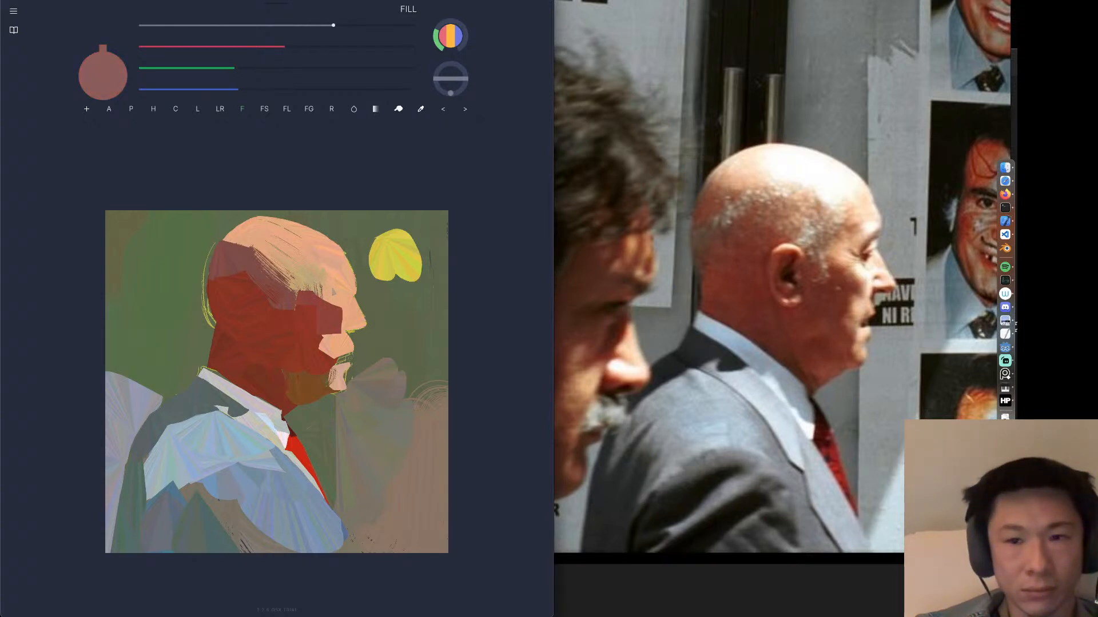
left_click_drag(340, 283, 318, 298)
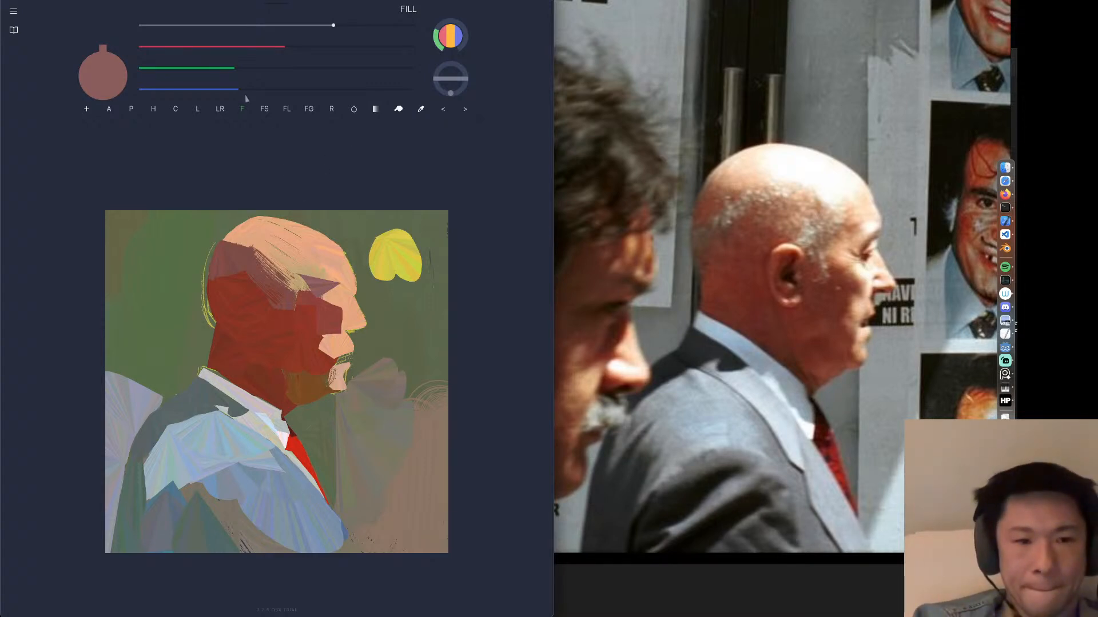
Sample the dark red to fill across the temple, and add an orange-brown patch over it.
left_click(287, 301, "alt")
left_click(299, 307, "alt")
left_click_drag(295, 267, 250, 278)
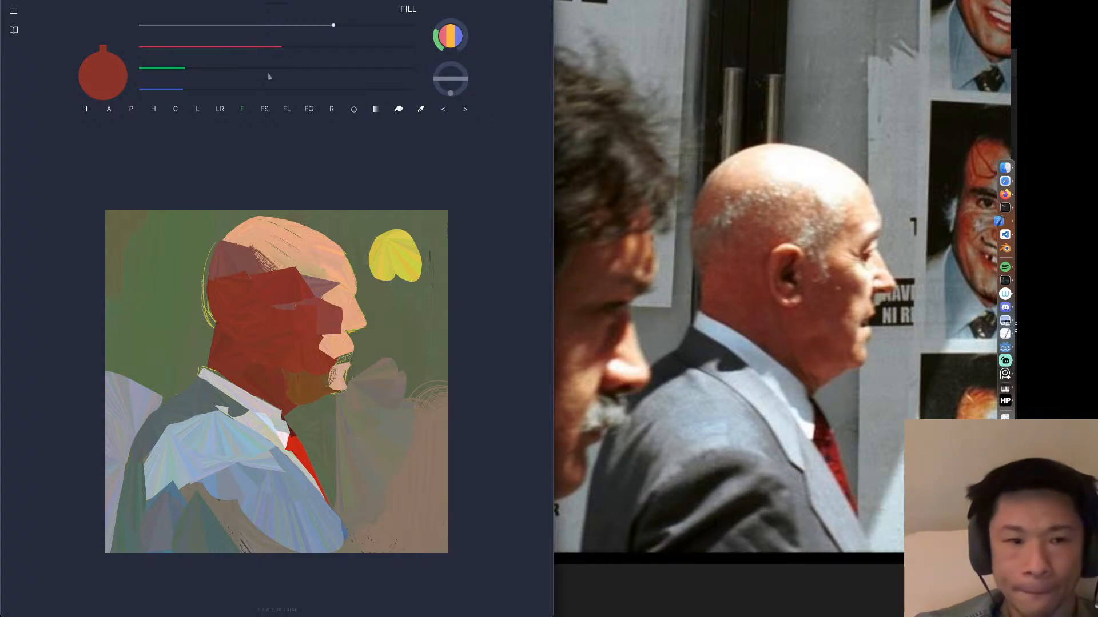
left_click(210, 68)
left_click_drag(291, 269, 266, 296)
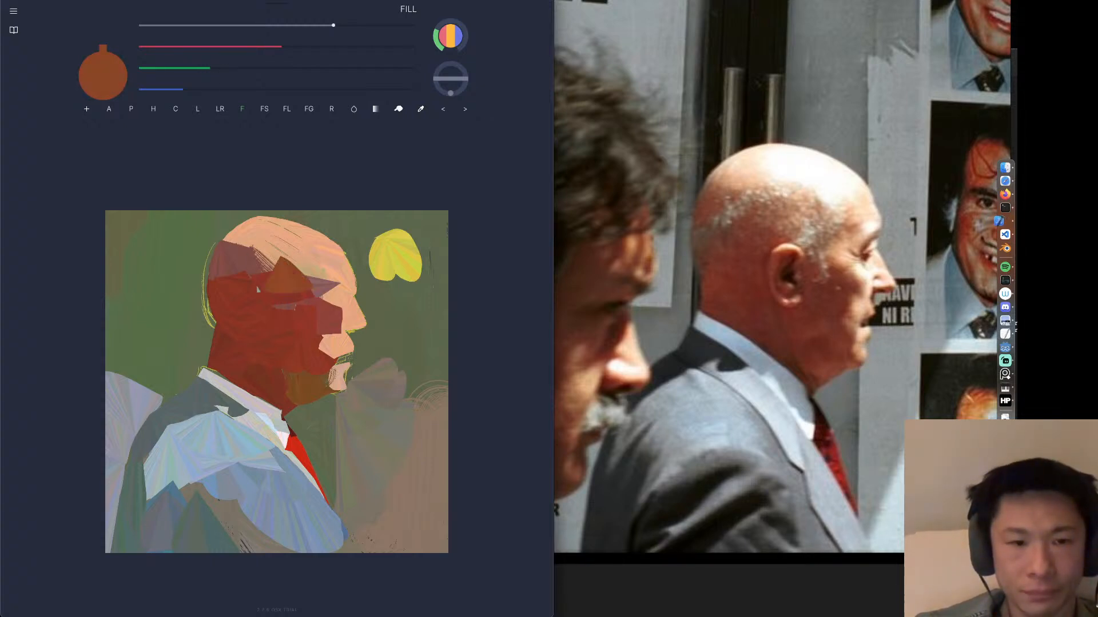
Mix a dusty brown and fill the band above the temple towards the back of the head.
left_click(221, 68)
left_click(214, 89)
mouse_move(290, 258)
left_mouse_down()
mouse_move(259, 278)
mouse_move(251, 246)
left_mouse_up()
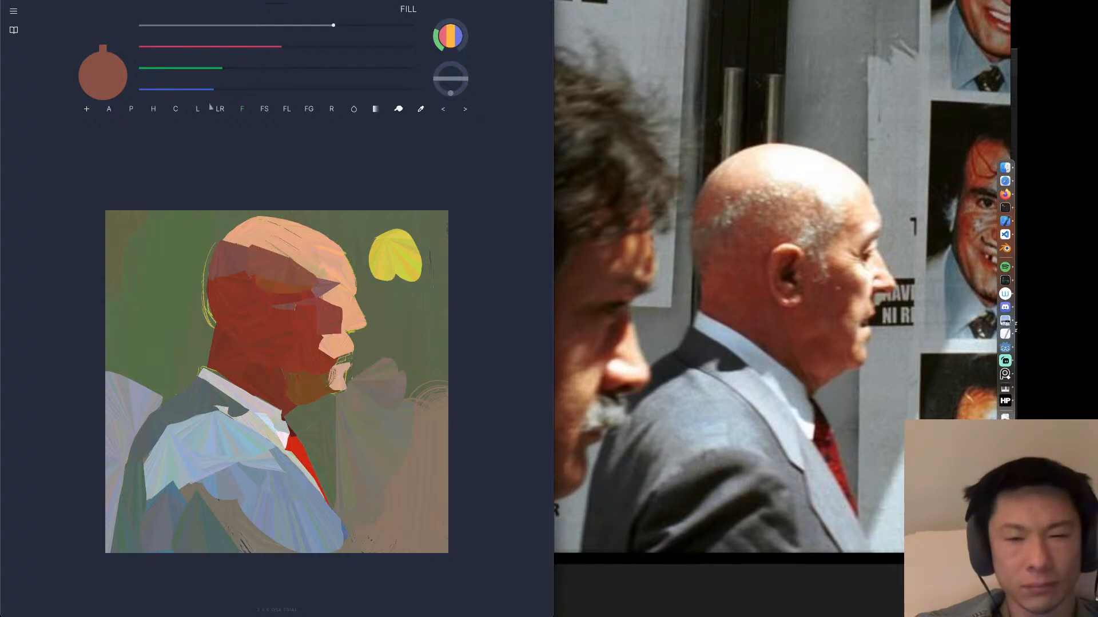
Mix a near-white cream and fill highlights on the top of the forehead and on the brow.
left_click(365, 68)
left_click(393, 89)
left_click(413, 68)
left_click(414, 46)
left_click(403, 68)
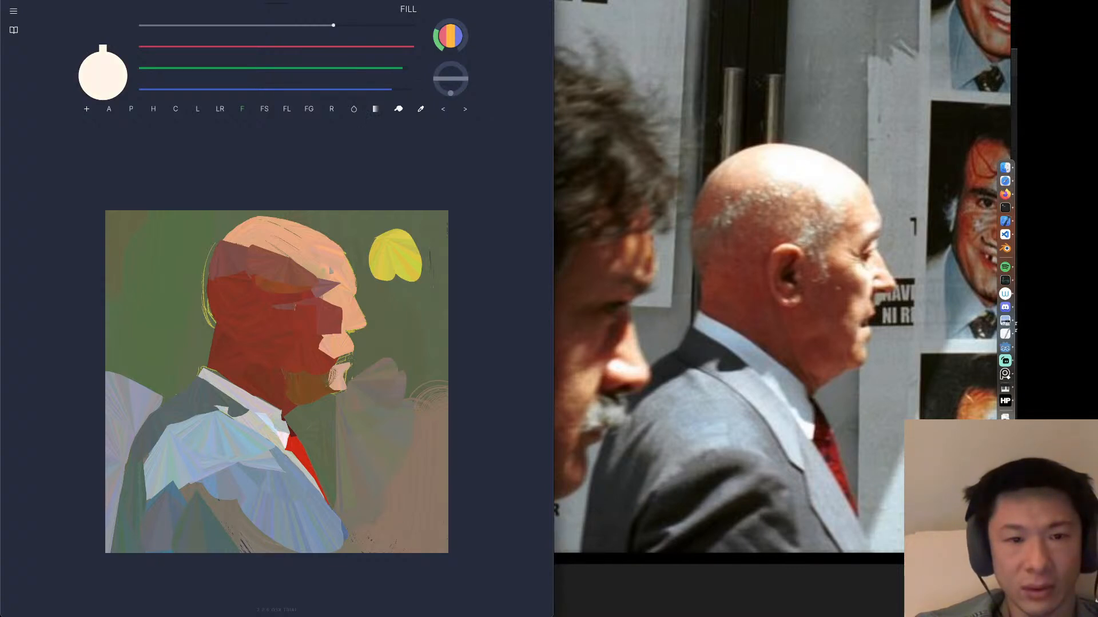
mouse_move(333, 245)
left_mouse_down()
mouse_move(300, 271)
mouse_move(276, 245)
mouse_move(282, 224)
mouse_move(332, 244)
left_mouse_up()
mouse_move(269, 220)
left_mouse_down()
mouse_move(255, 232)
mouse_move(350, 259)
mouse_move(310, 267)
mouse_move(344, 268)
mouse_move(329, 240)
mouse_move(342, 251)
left_mouse_up()
key("super+z")
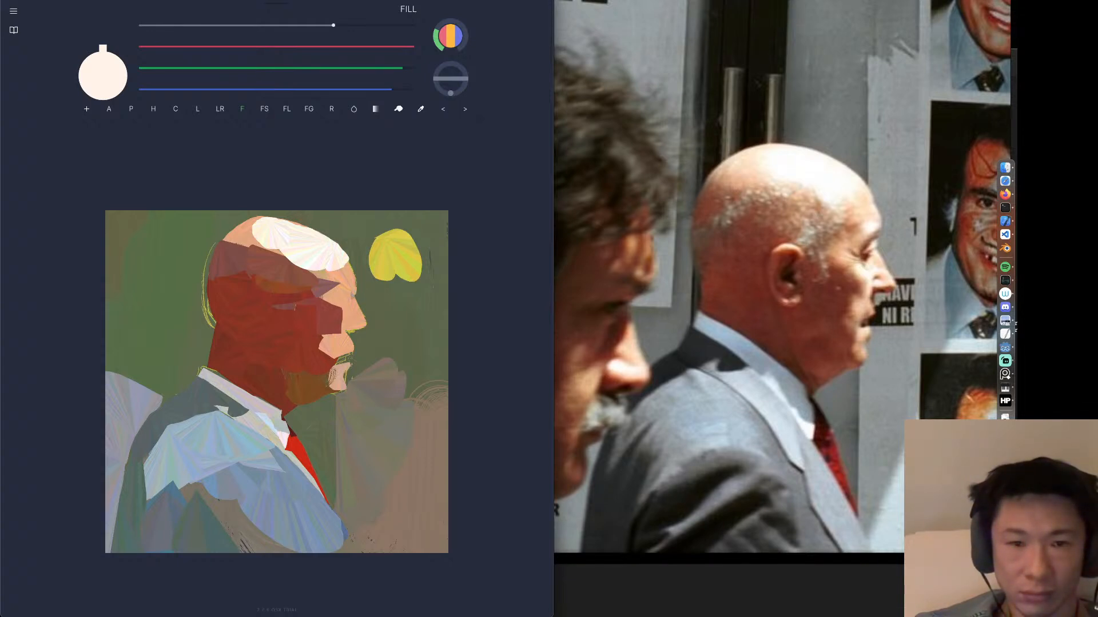
mouse_move(350, 293)
left_mouse_down()
mouse_move(353, 279)
mouse_move(341, 287)
left_mouse_up()
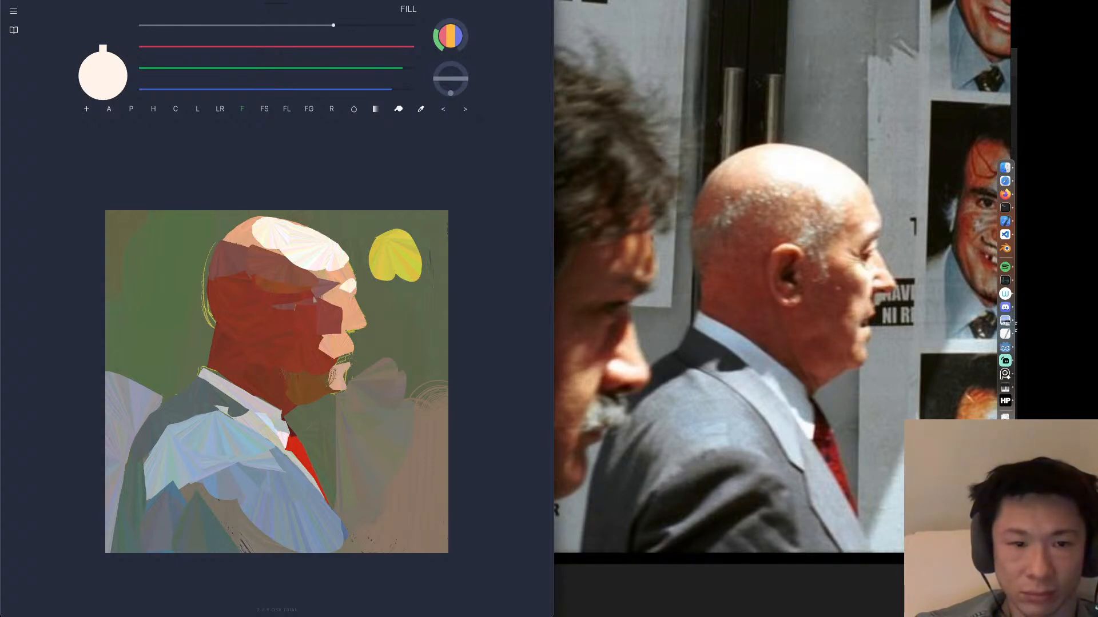
Sample the temple's brown and fill the eye-socket shadow and the underside of the nose, shaping the eye with the peach skin tone.
left_click(279, 287, "alt")
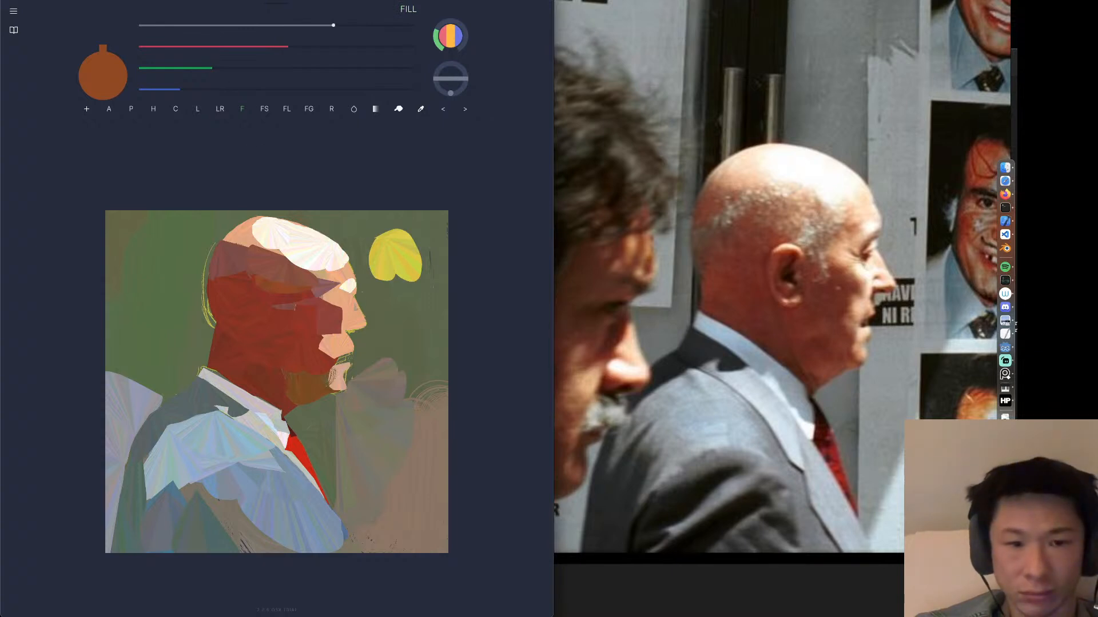
mouse_move(353, 293)
left_mouse_down()
mouse_move(338, 315)
mouse_move(350, 318)
mouse_move(328, 316)
mouse_move(345, 317)
left_mouse_up()
left_click(333, 296, "alt")
left_click(353, 307, "alt")
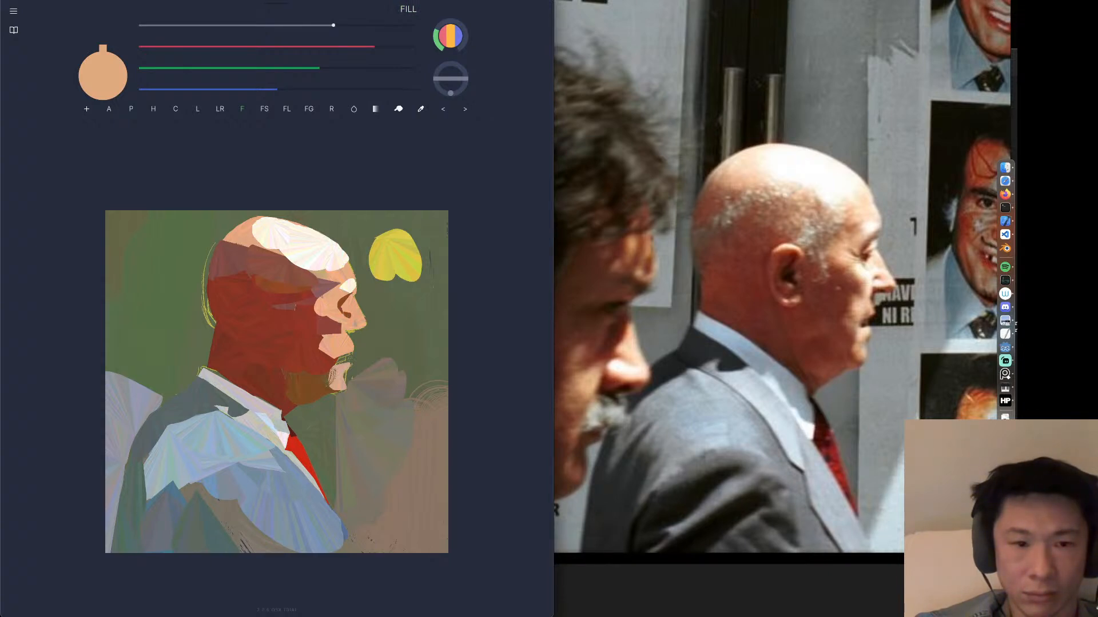
left_click(345, 306, "alt")
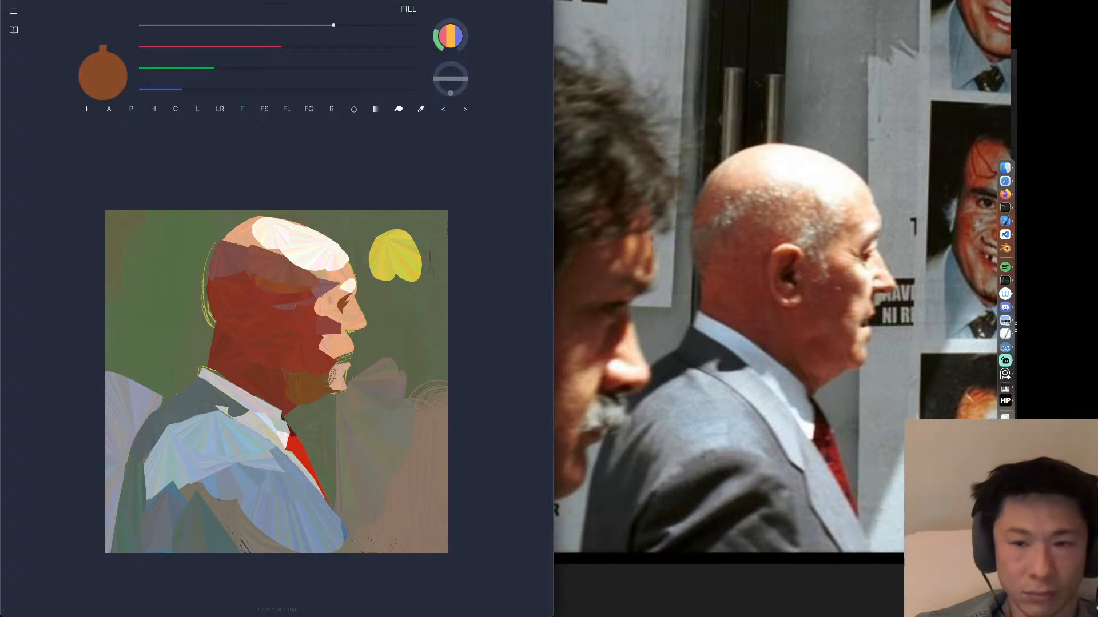
left_click_drag(347, 332, 367, 328)
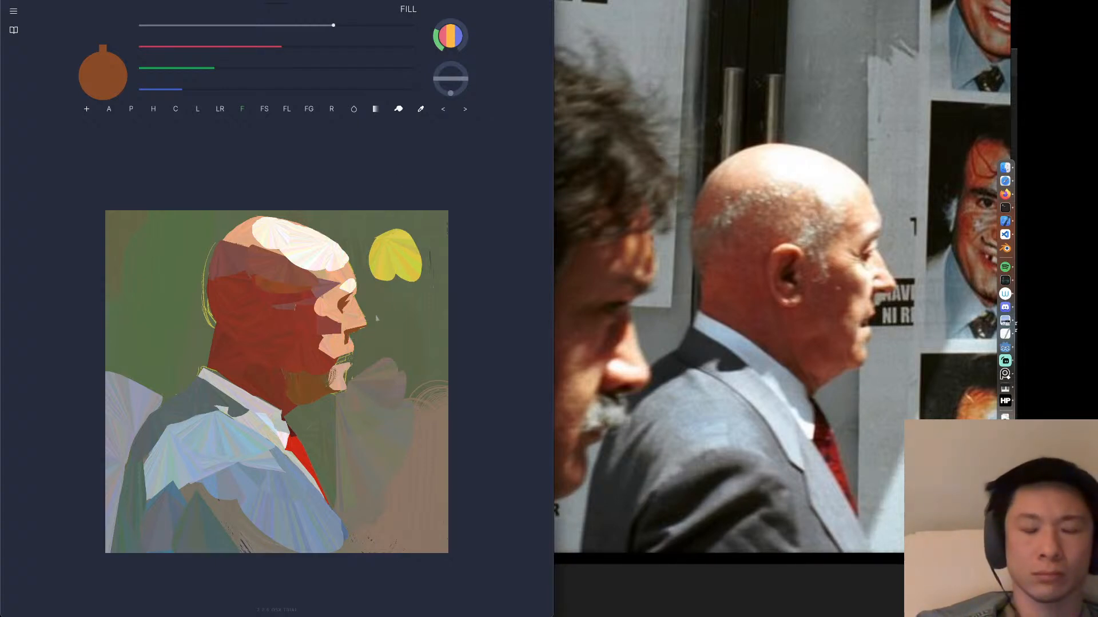
Sample the olive background colour and refine the outline of the nose.
left_click(368, 306, "alt")
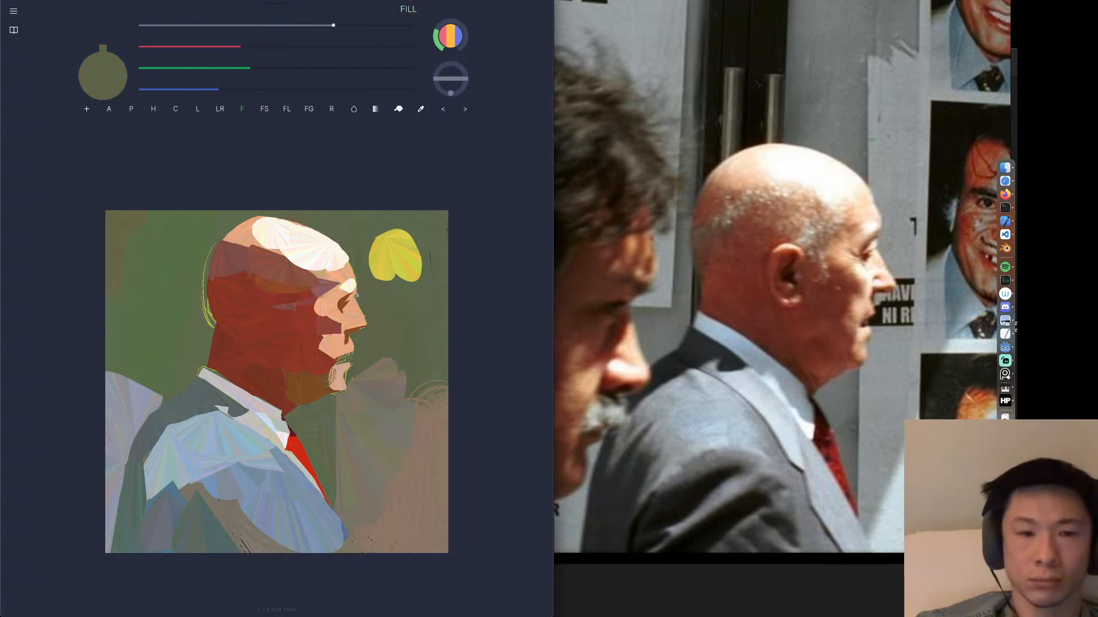
key("super+z")
key("g")
left_click_drag(355, 300, 360, 312)
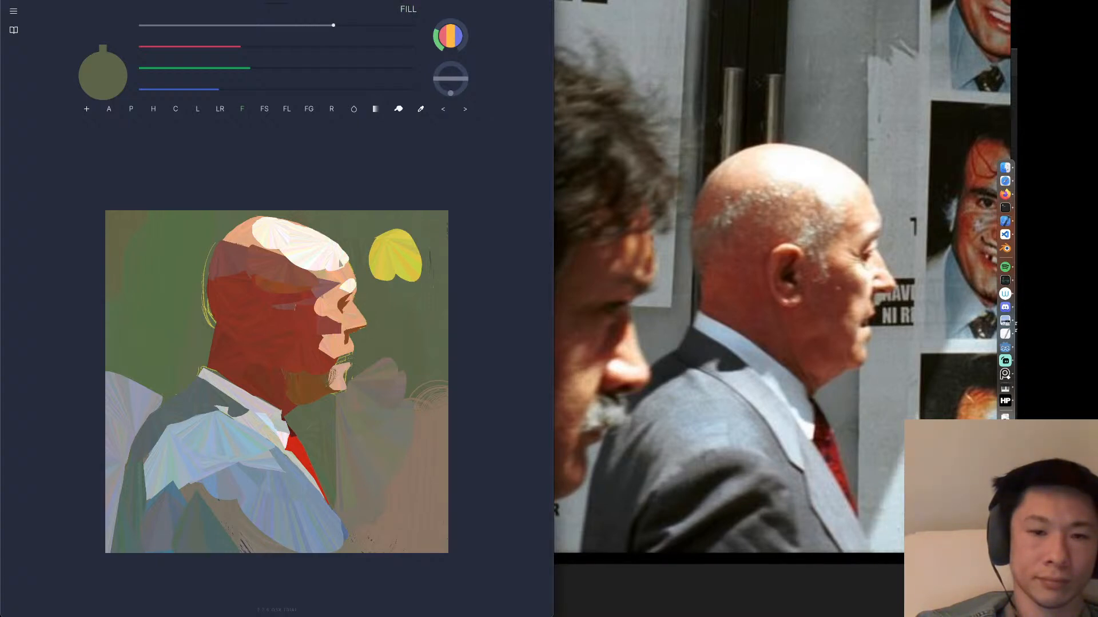
Sample the brow highlight, mix a warmer cream and extend the highlight over the forehead, brow and crown.
left_click(350, 285, "alt")
mouse_move(358, 286)
left_mouse_down()
mouse_move(346, 267)
mouse_move(298, 251)
left_mouse_up()
key("ctrl+z")
left_click_drag(357, 287, 346, 263)
left_click(389, 70)
left_click(361, 89)
left_click(380, 68)
left_click_drag(356, 281, 323, 278)
mouse_move(265, 247)
left_mouse_down()
mouse_move(232, 233)
mouse_move(261, 221)
left_mouse_up()
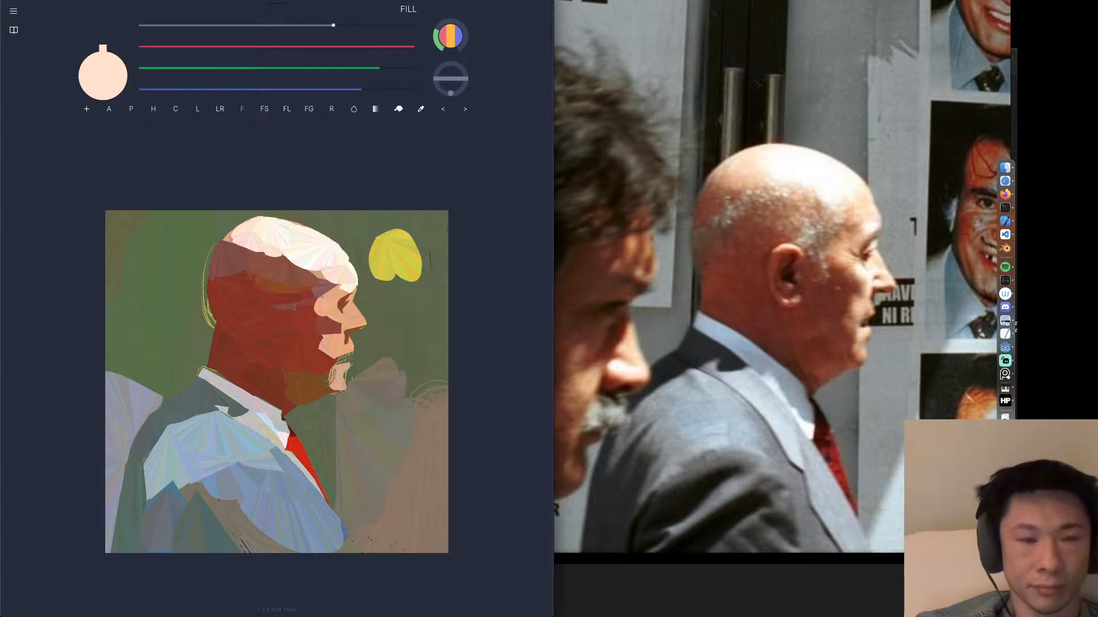
Mix a light pinkish peach and fill a patch at the upper back of the crown.
left_click(368, 70)
left_click_drag(368, 69, 358, 69)
left_click(342, 90)
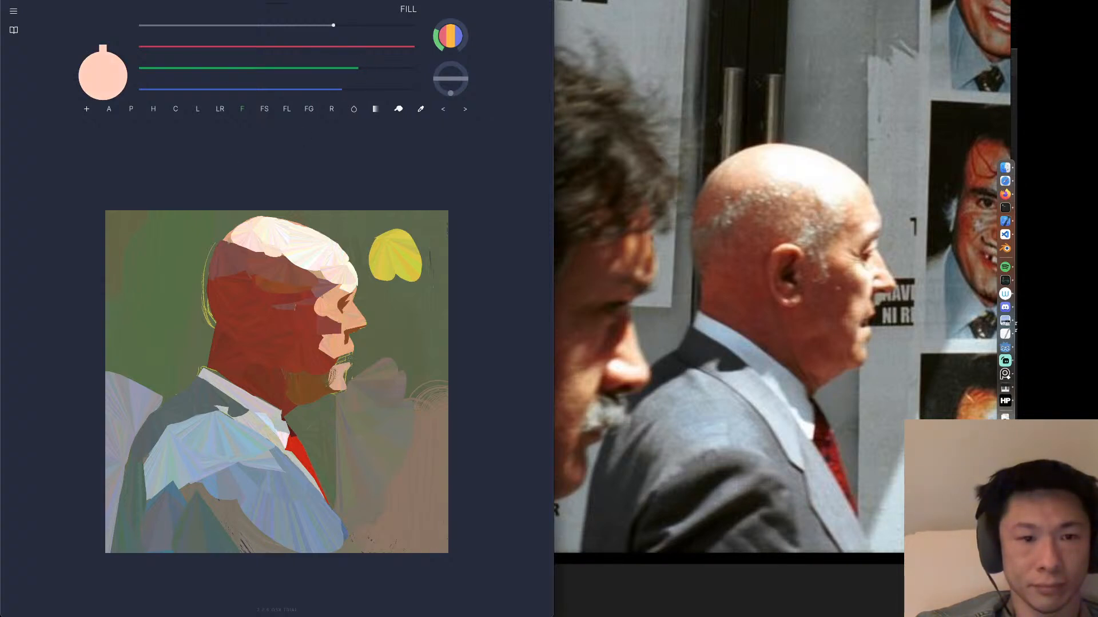
mouse_move(230, 236)
left_mouse_down()
mouse_move(215, 249)
mouse_move(259, 253)
mouse_move(251, 243)
mouse_move(264, 259)
mouse_move(222, 252)
mouse_move(257, 246)
left_mouse_up()
key("super+z")
Sample the cheek's peach tone and draw pencil strokes over the temple between the forehead highlight and the eye.
left_click(328, 307, "alt")
left_click(125, 109)
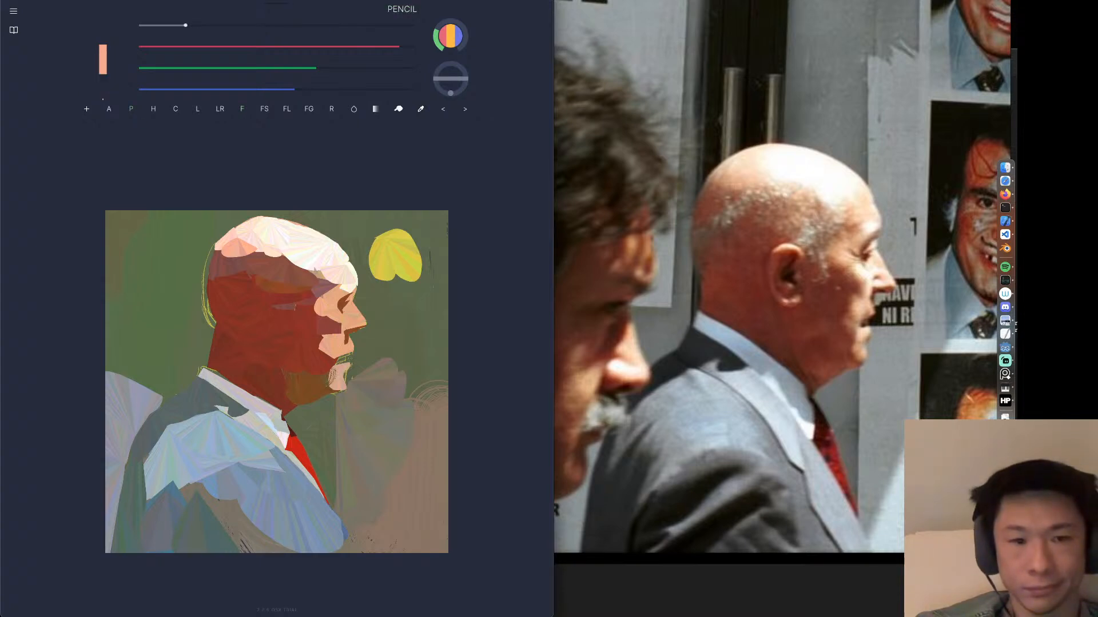
mouse_move(322, 268)
left_mouse_down()
mouse_move(336, 284)
mouse_move(315, 307)
mouse_move(327, 293)
mouse_move(330, 304)
left_mouse_up()
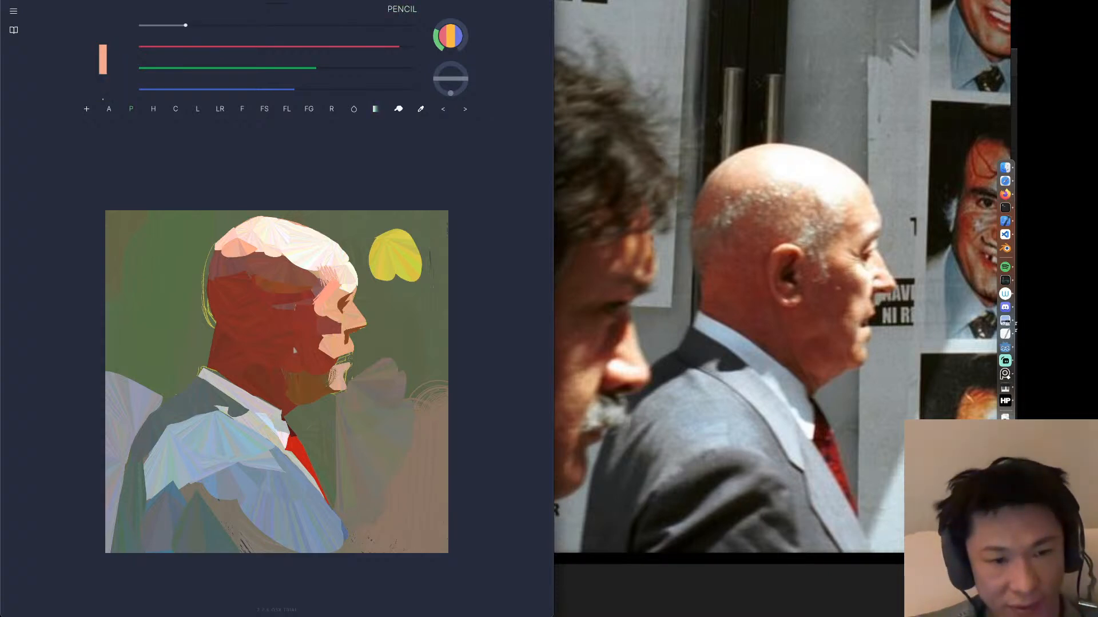
Sample the temple's salmon tone and fill the cheekbone beside and below the eye, undoing the stray strokes.
left_click(311, 388, "alt")
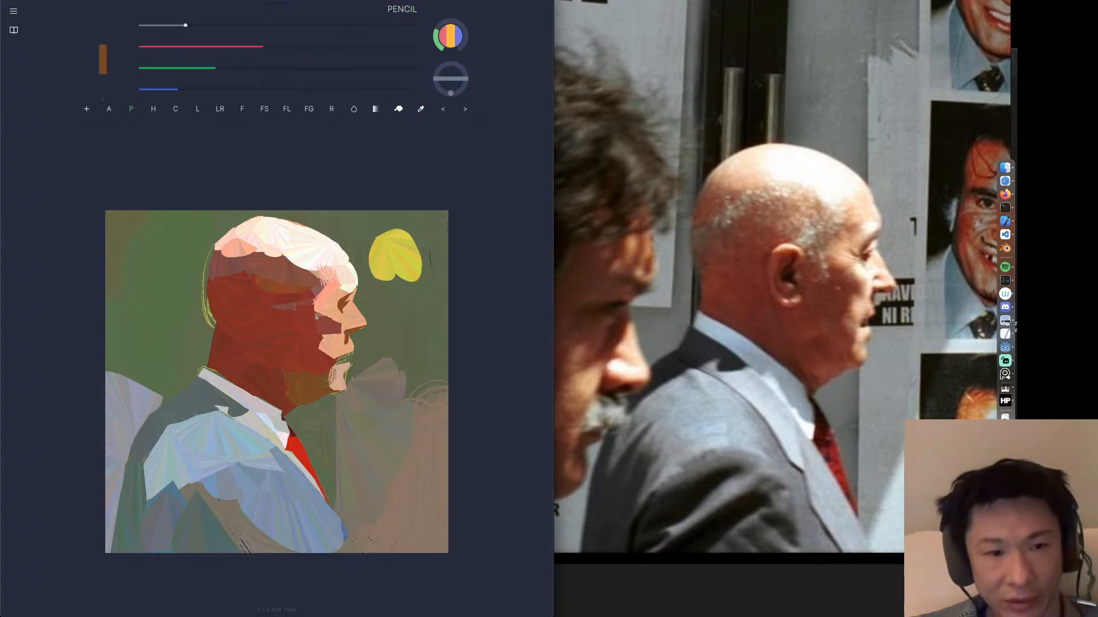
left_click(327, 295, "alt")
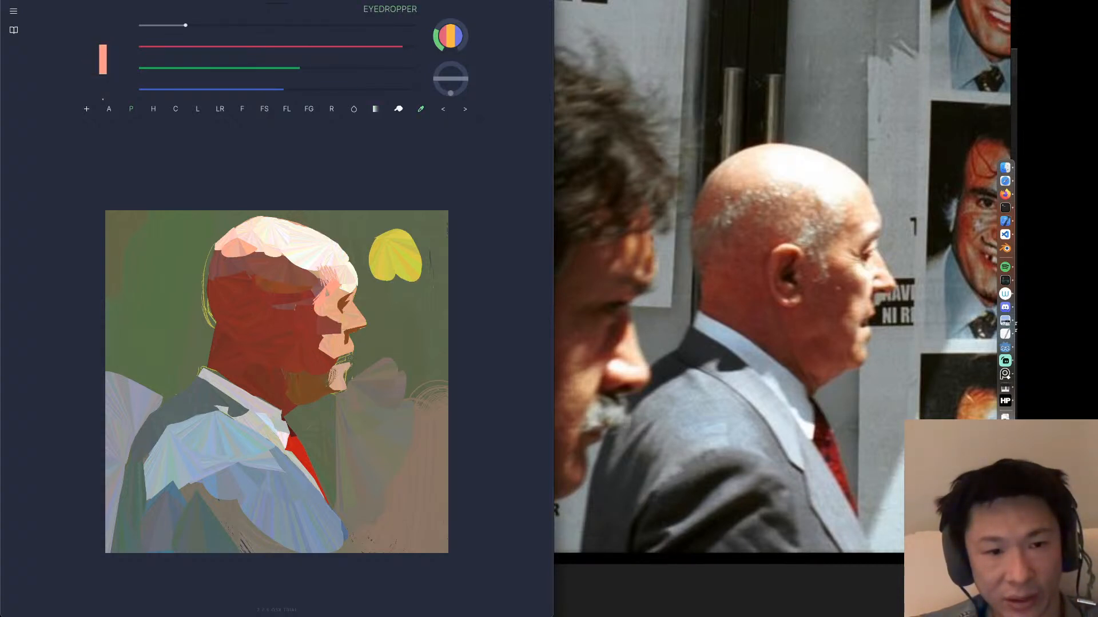
key("f")
left_click_drag(328, 318, 346, 309)
key("p")
key("super+z")
key("super+z")
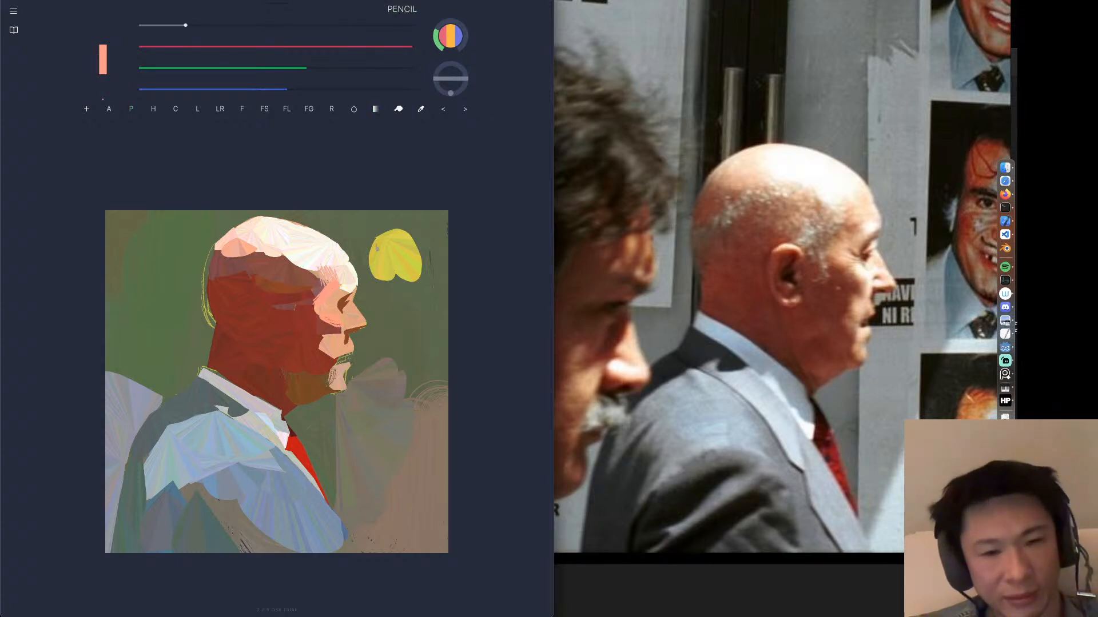
Sample the brow's pale cream and paint a highlight on the cheekbone below the eye, trying a blend along the brow.
left_click(350, 280, "alt")
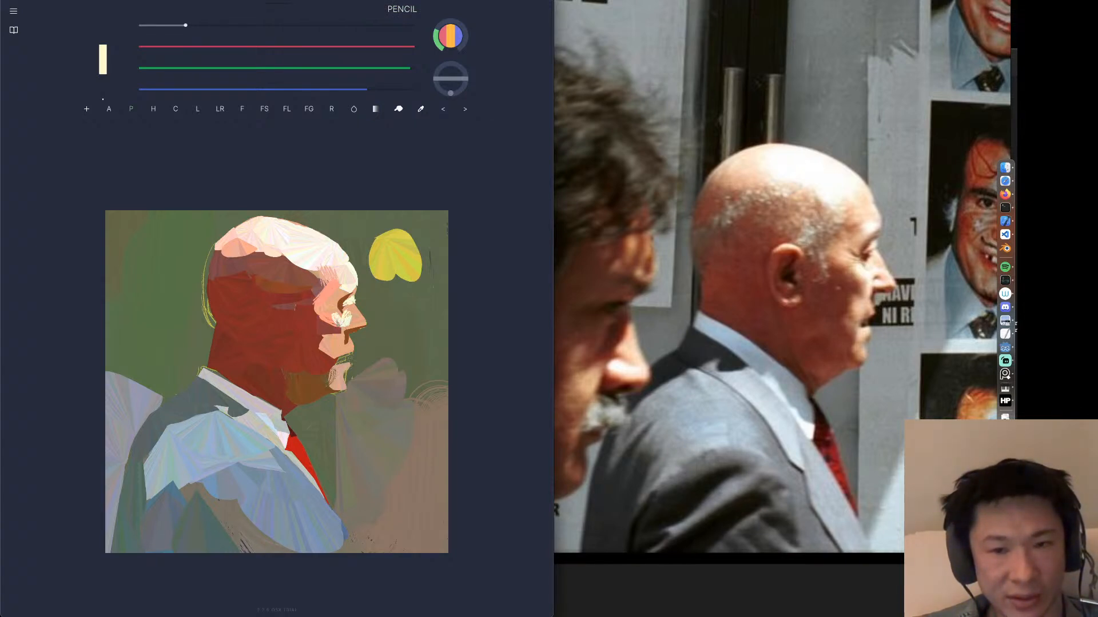
left_click_drag(341, 324, 333, 313)
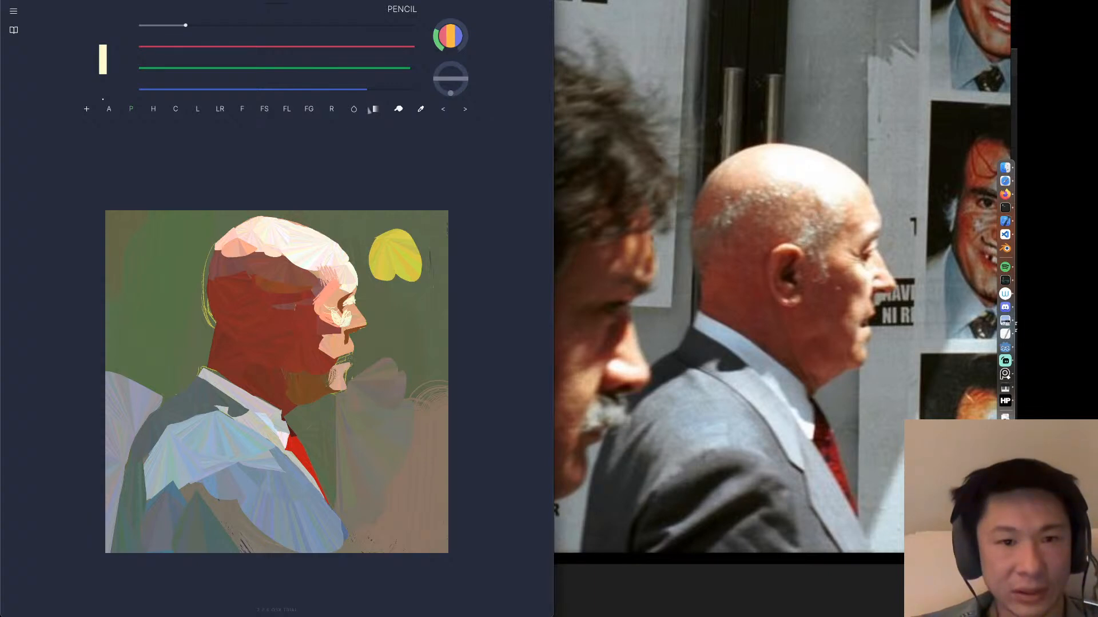
left_click(375, 109)
left_click_drag(343, 292, 337, 285)
key("x")
key("super+z")
key("p")
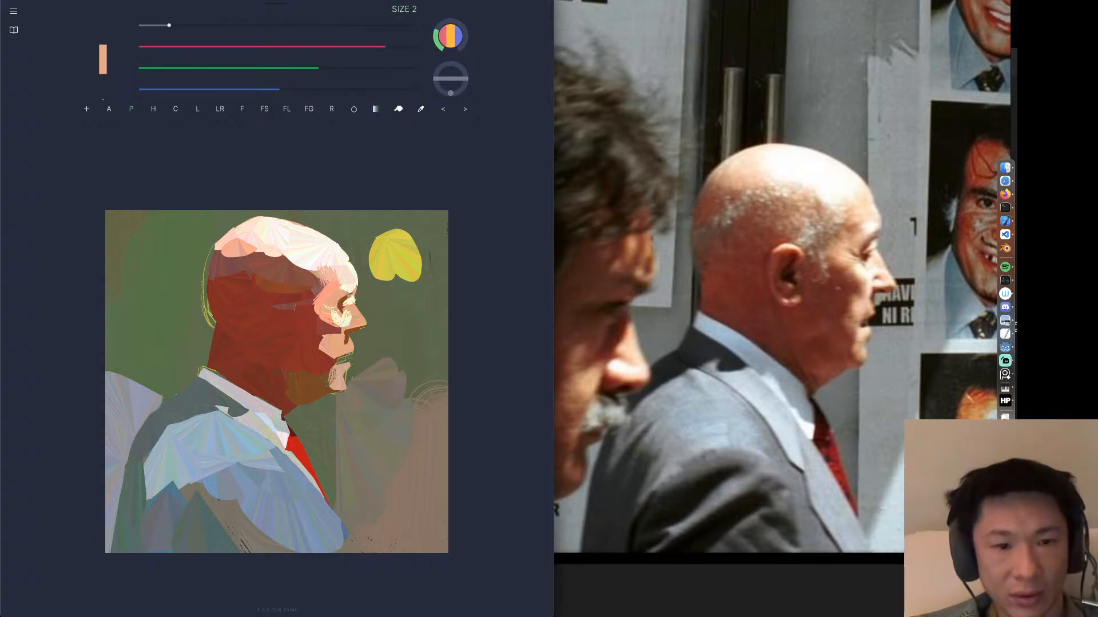
Set the pencil size to 36 and the mix brush size to 50, and blend the lower forehead into the brow.
left_click_drag(169, 25, 292, 34)
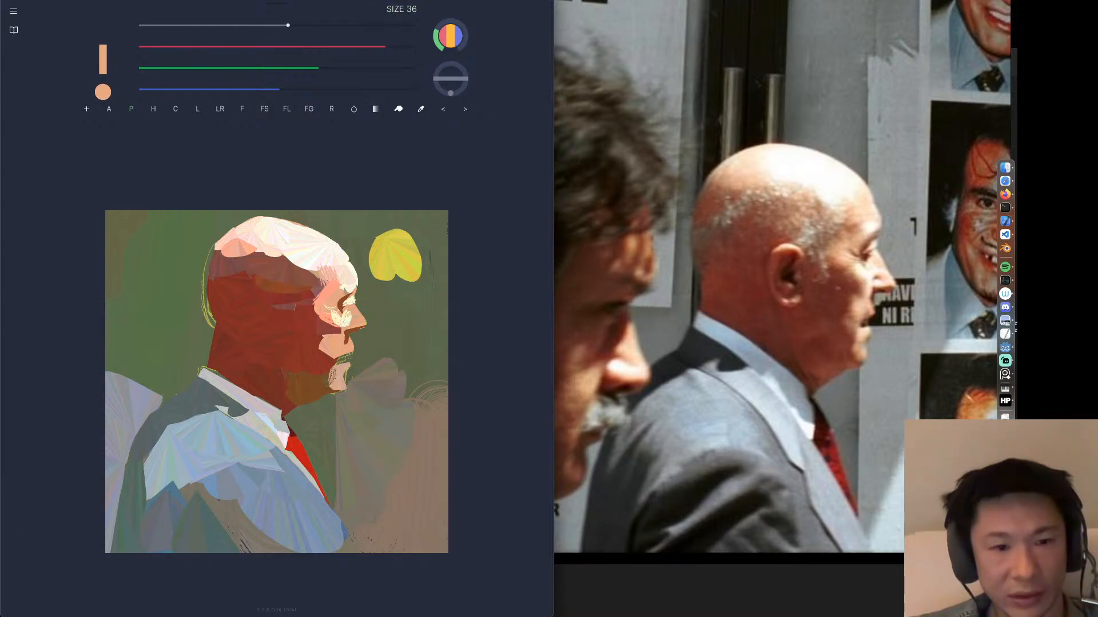
key("p")
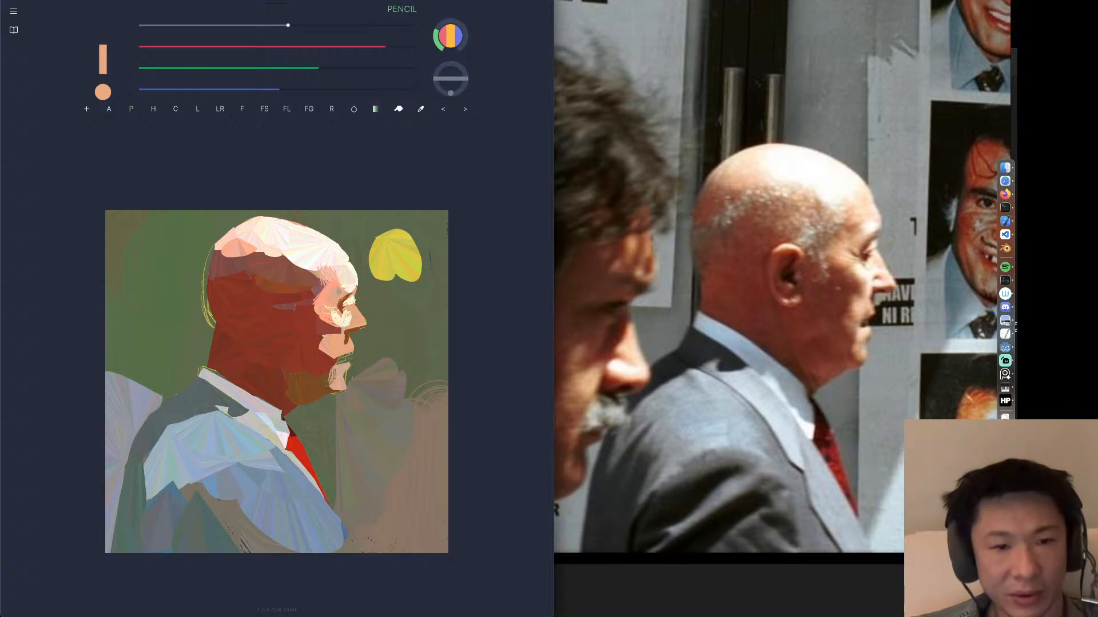
left_click(375, 109)
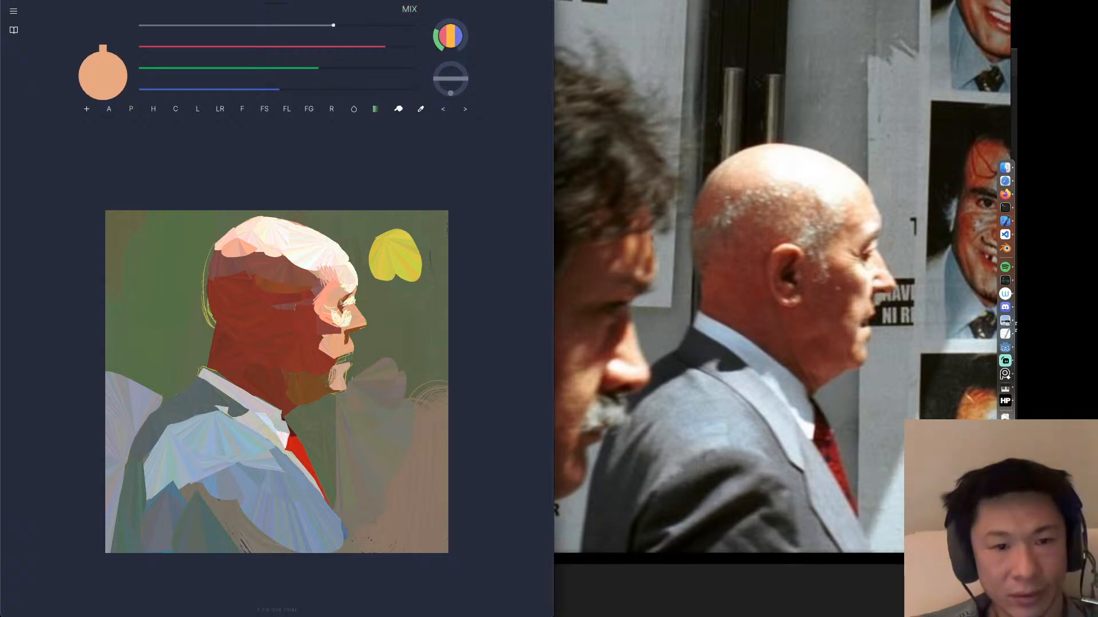
key("p")
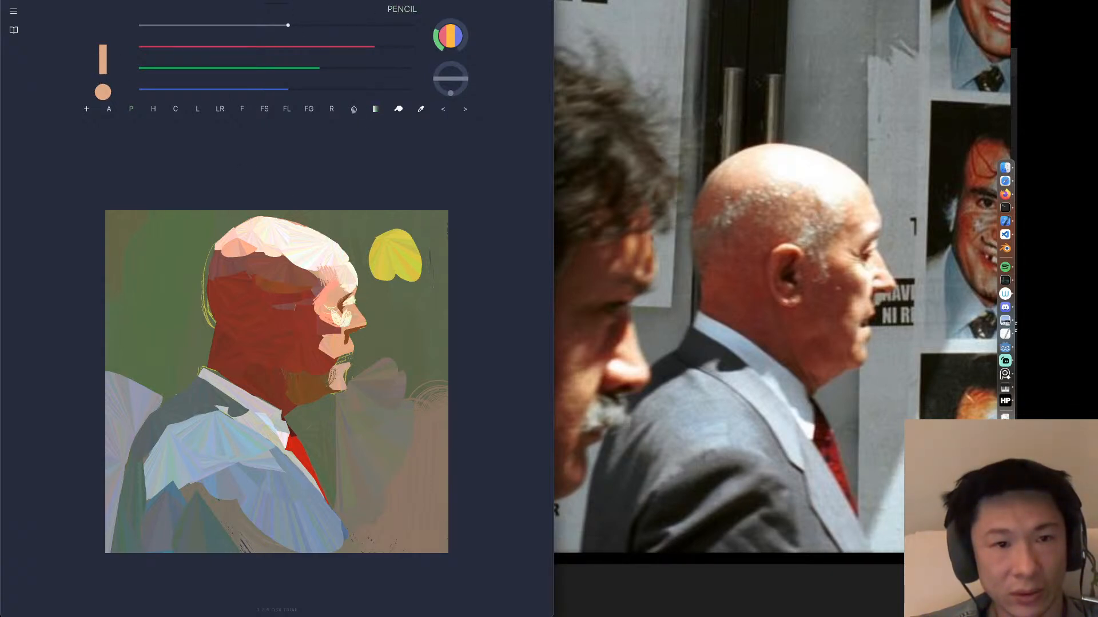
left_click(375, 108)
left_click_drag(324, 25, 302, 26)
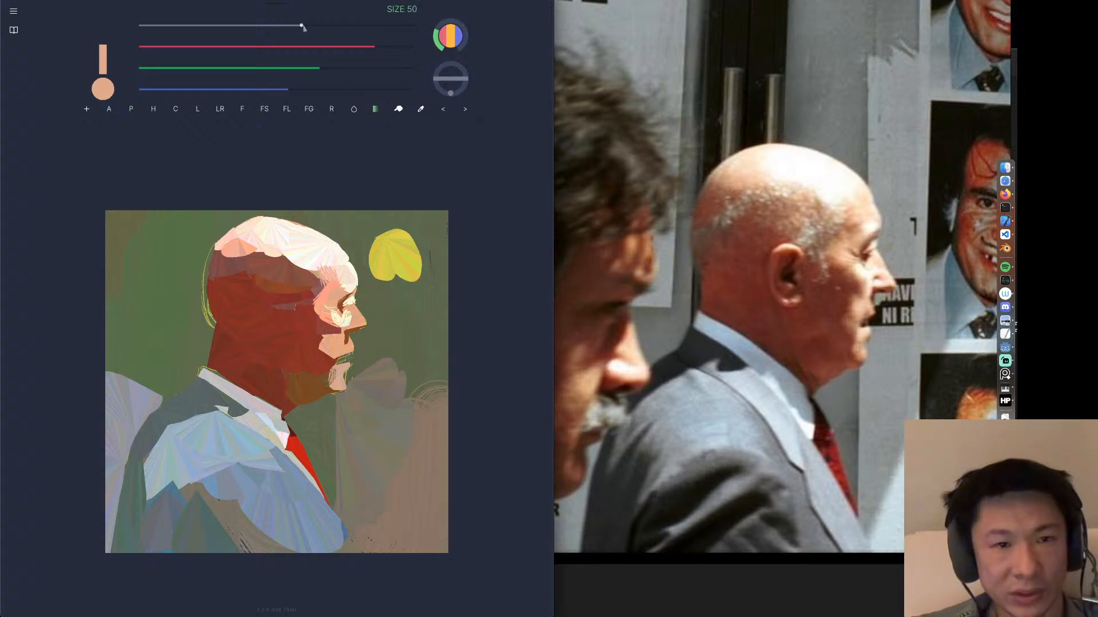
left_click_drag(349, 279, 339, 297)
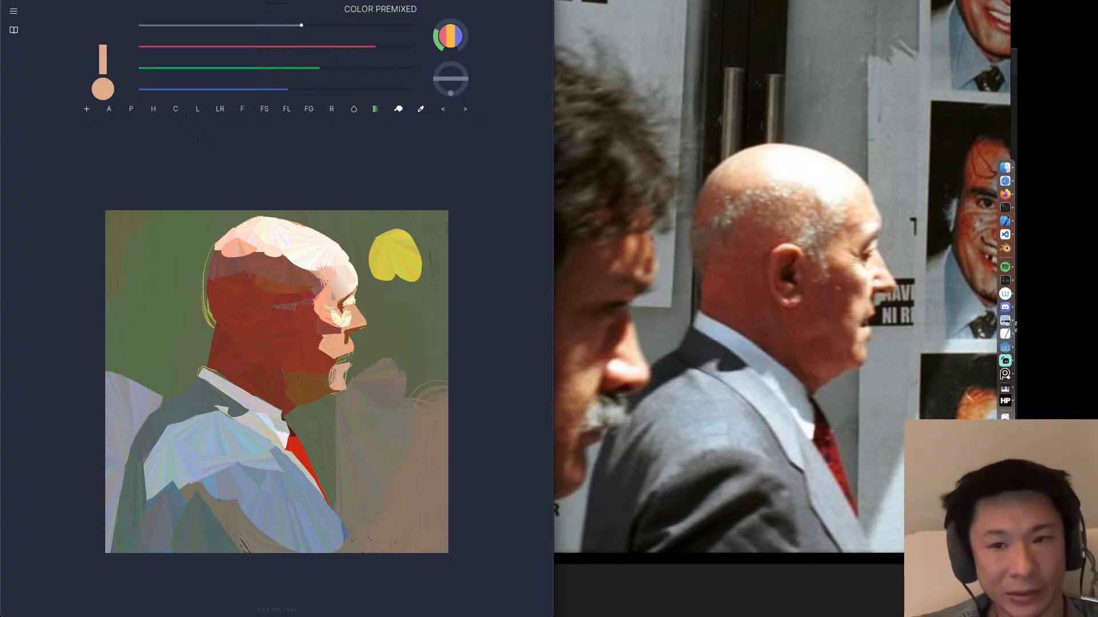
Return to the pencil and accent the brow above the eye with a sampled pale highlight.
key("p")
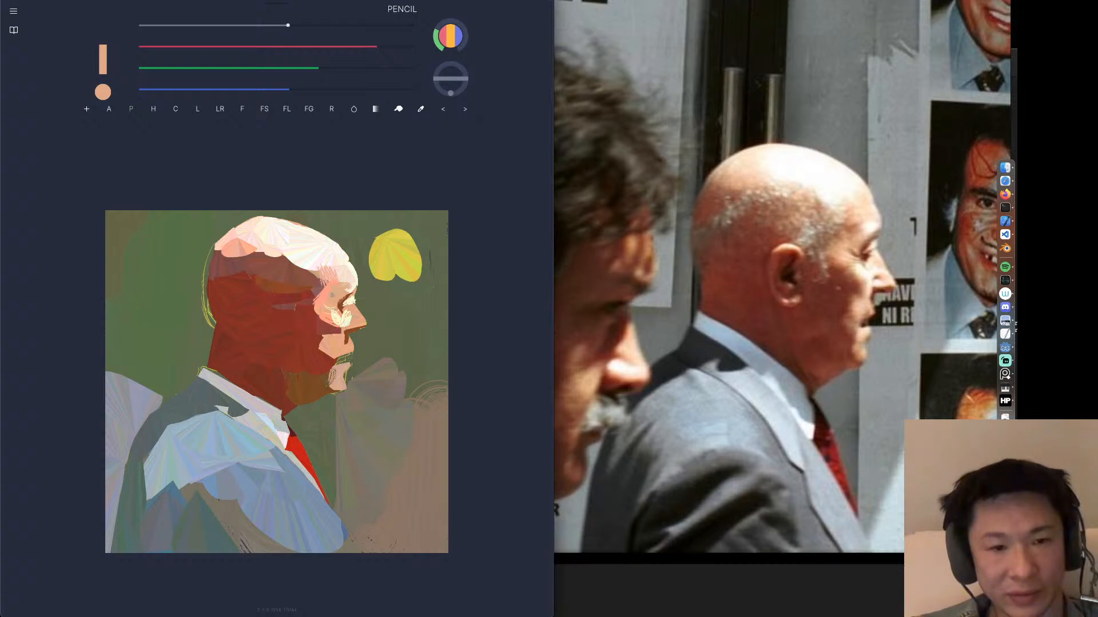
left_click(300, 68)
left_click_drag(349, 283, 335, 298)
left_click(347, 275, "alt")
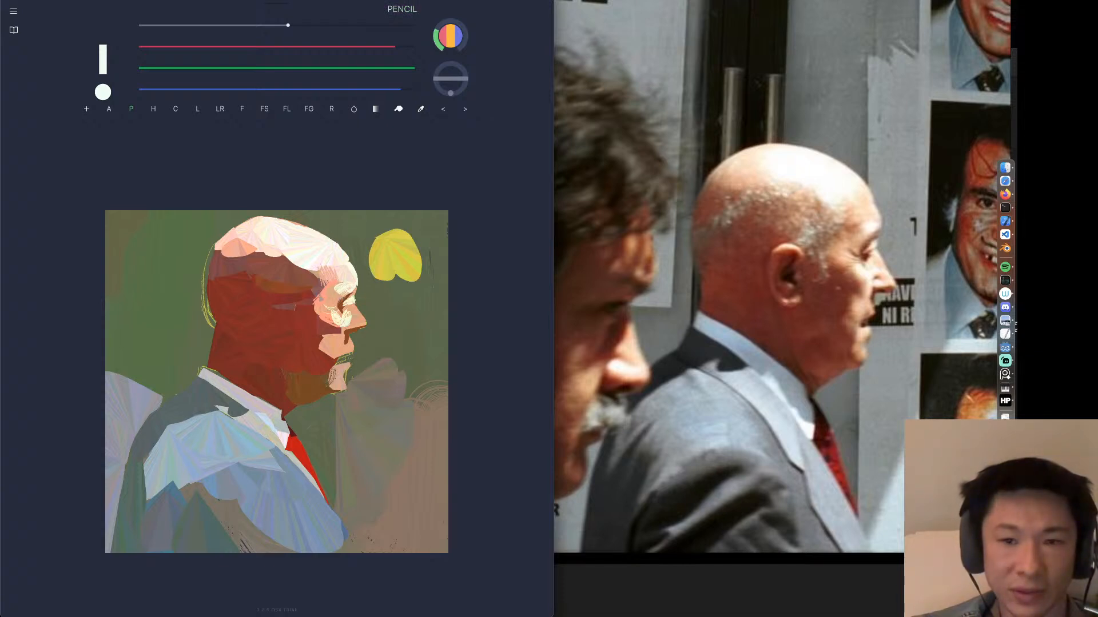
Sample the temple's salmon and paint a band along the lower edge of the crown highlight, undoing the last stroke.
left_click(327, 292, "alt")
mouse_move(291, 261)
left_mouse_down()
mouse_move(335, 290)
mouse_move(308, 274)
left_mouse_up()
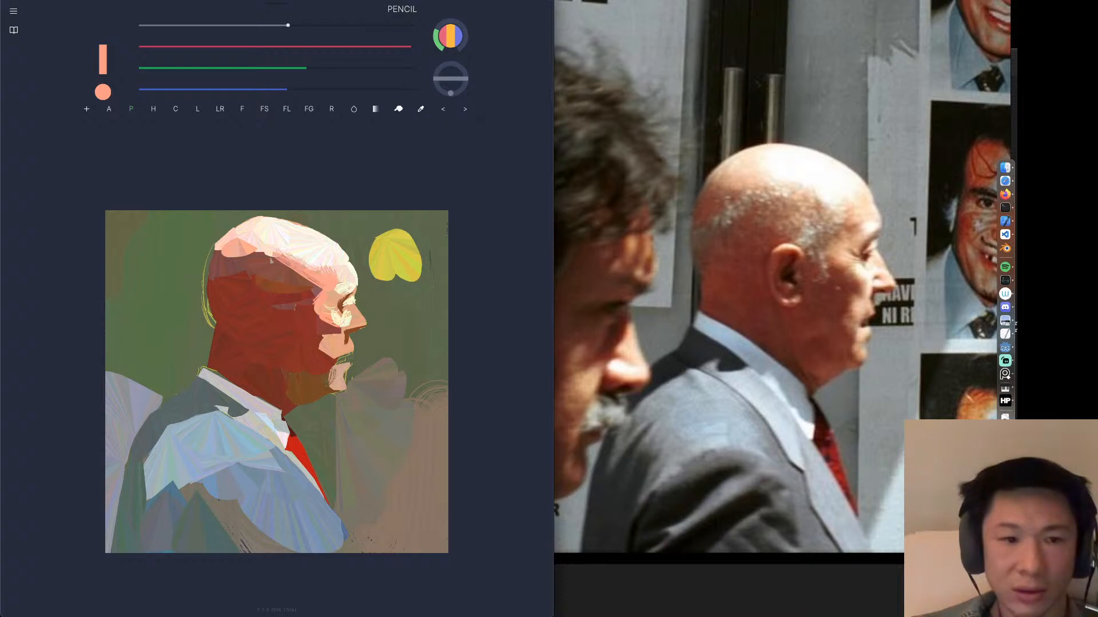
mouse_move(237, 252)
left_mouse_down()
mouse_move(277, 256)
mouse_move(246, 265)
left_mouse_up()
key("super+z")
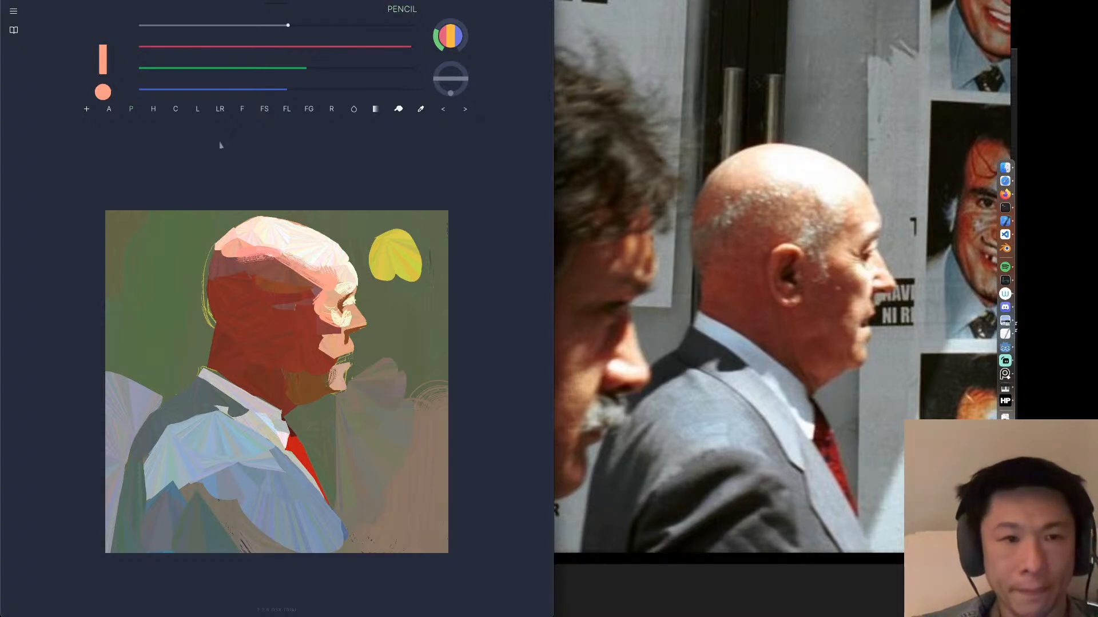
Mix a dusty pink and stroke it along the upper back of the crown, undoing the last stroke.
left_click_drag(290, 68, 284, 68)
left_click(353, 47)
mouse_move(213, 247)
left_mouse_down()
mouse_move(254, 267)
mouse_move(245, 252)
left_mouse_up()
key("super+z")
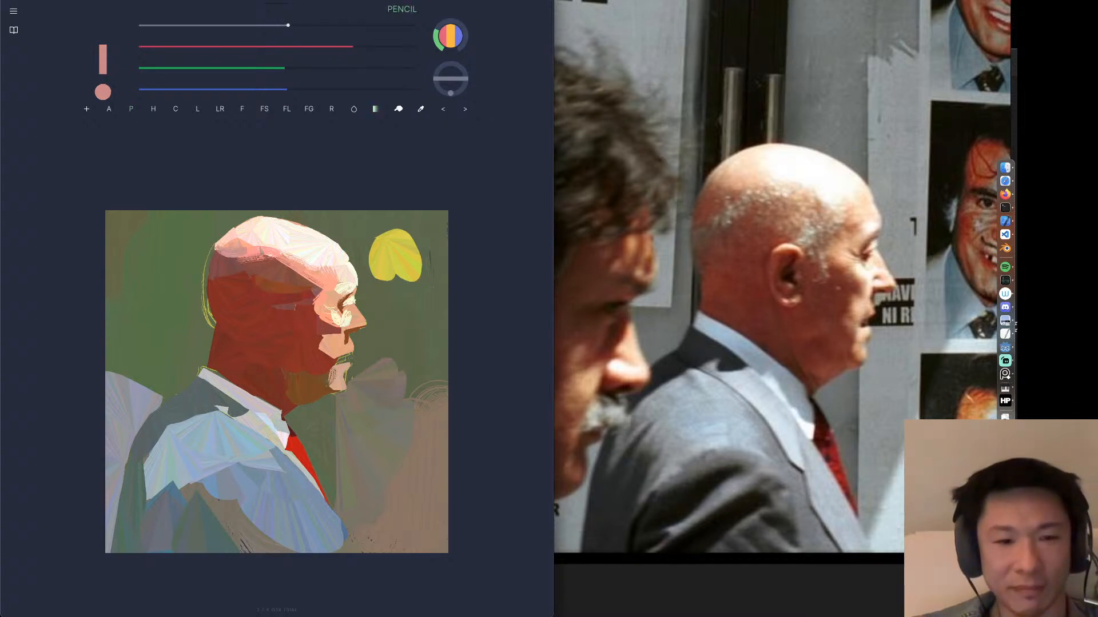
Sample the brown at the back of the head, adjust its green, and paint strokes across the side of the head.
left_click(217, 296, "alt")
left_click_drag(241, 286, 252, 277)
left_click_drag(221, 68, 230, 69)
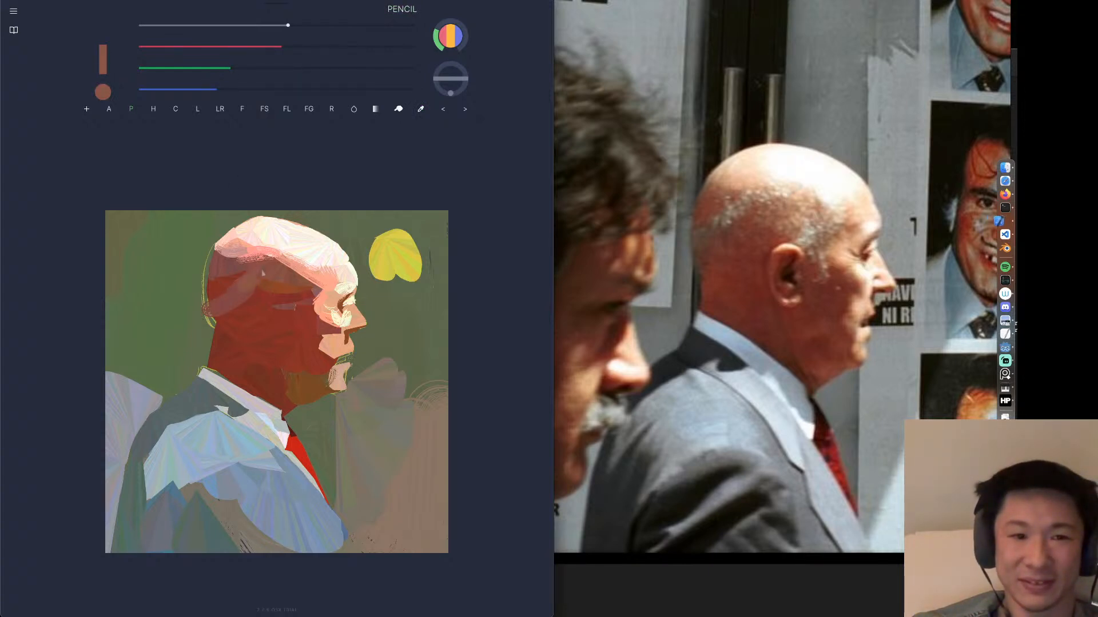
left_click_drag(277, 265, 290, 259)
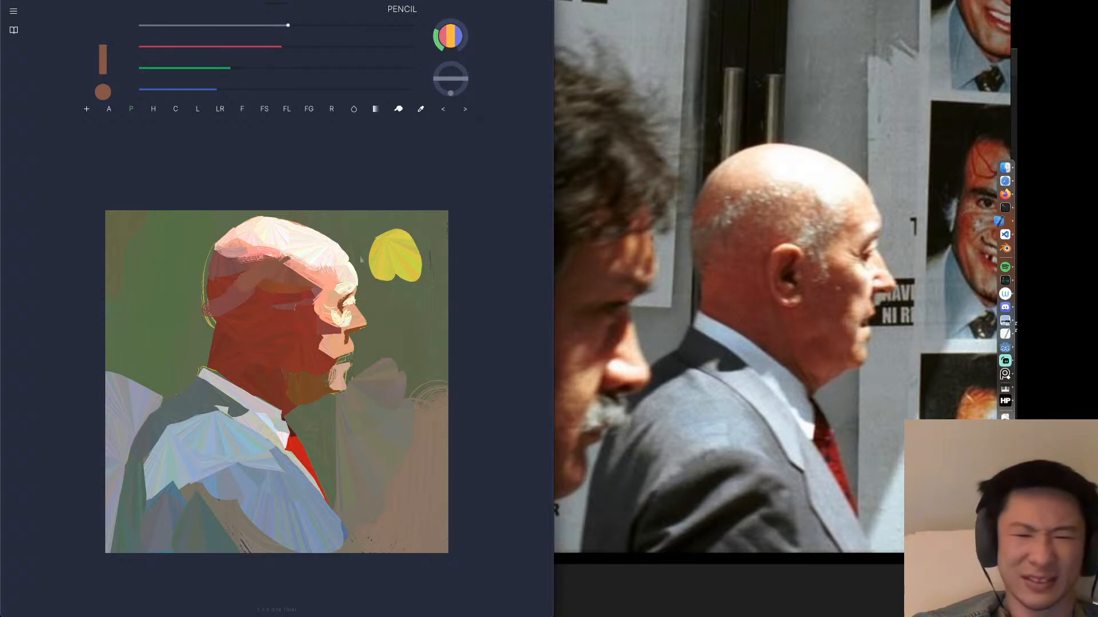
Mix a lighter tan brown with more red and green and paint a band from the temple along the hairline.
left_click_drag(282, 46, 304, 48)
left_click_drag(230, 69, 252, 69)
mouse_move(341, 304)
left_mouse_down()
mouse_move(311, 298)
mouse_move(288, 264)
left_mouse_up()
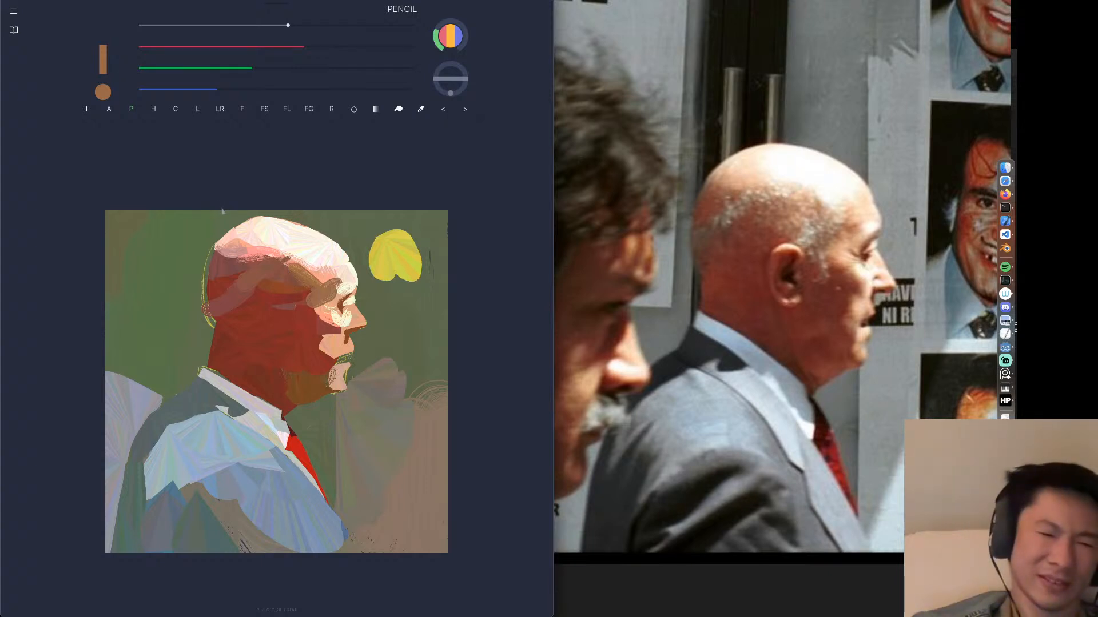
Trim the nose bridge with the sampled olive background and reshape the nose tip and underside with its sampled peach.
left_click(372, 309, "alt")
left_click_drag(360, 308, 370, 326)
left_click(368, 302, "alt")
left_click(358, 325, "alt")
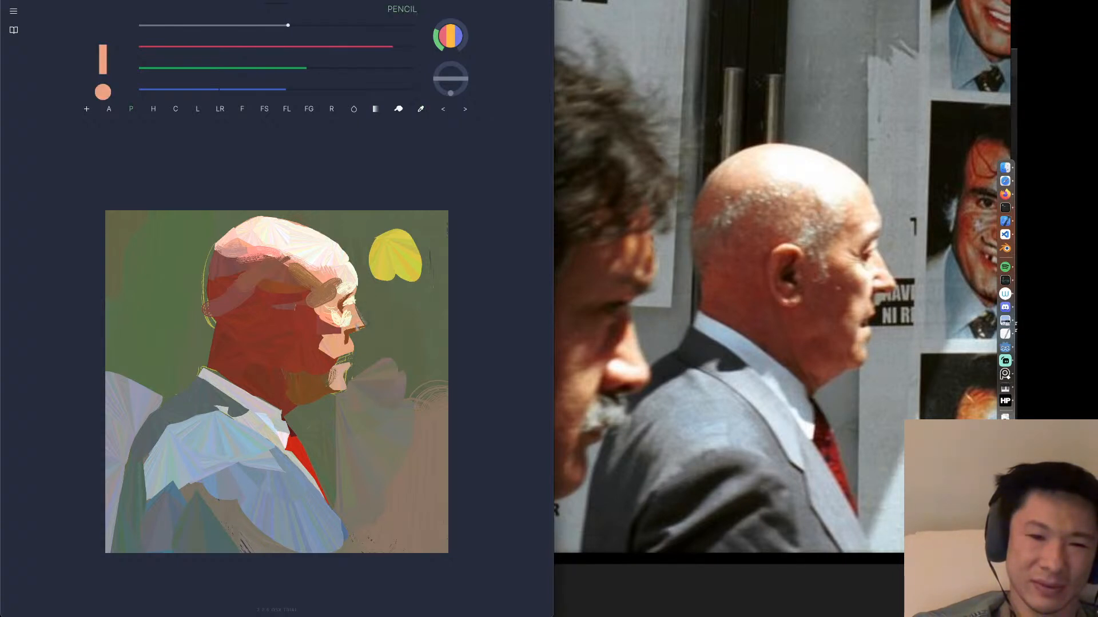
left_click_drag(362, 330, 356, 334)
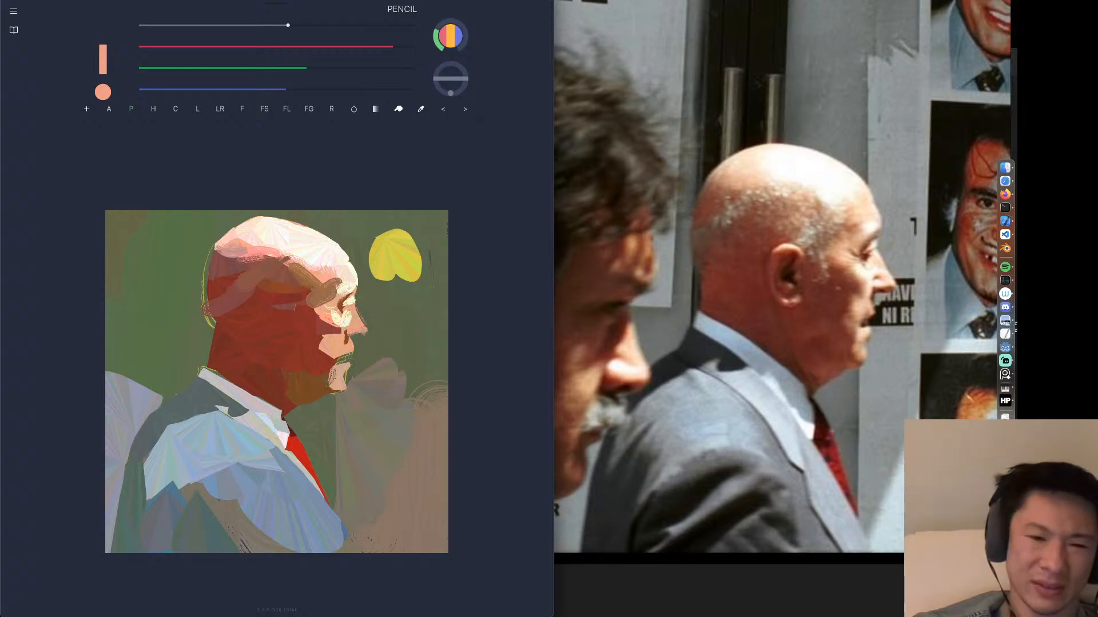
left_click_drag(365, 333, 342, 333)
Sample the reddish brown beside the cheek and paint the shadow under the nose and along the upper lip.
left_click(324, 334, "alt")
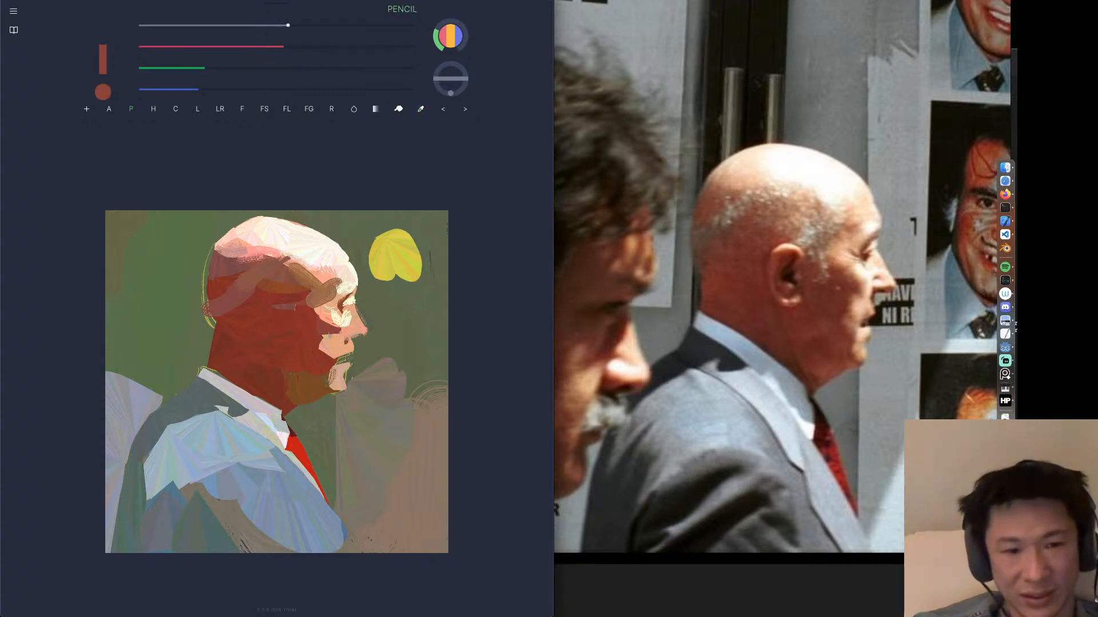
left_click_drag(366, 336, 354, 337)
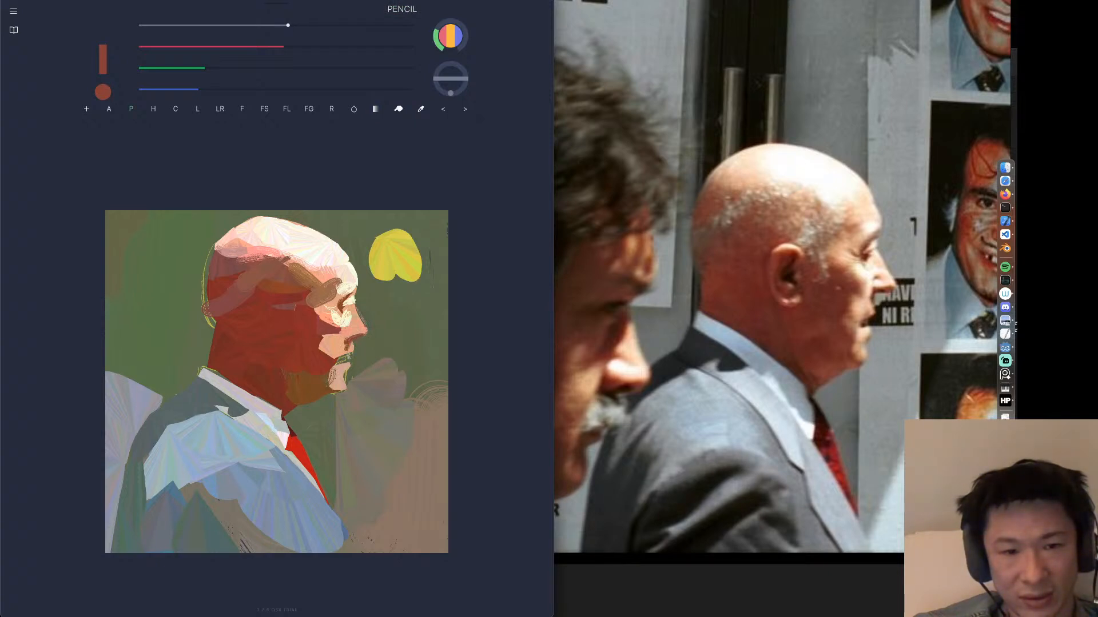
left_click_drag(355, 338, 347, 347)
Sample the olive background and the upper lip's peach to refine the lips and fill the skin down to the chin.
left_click(361, 345, "alt")
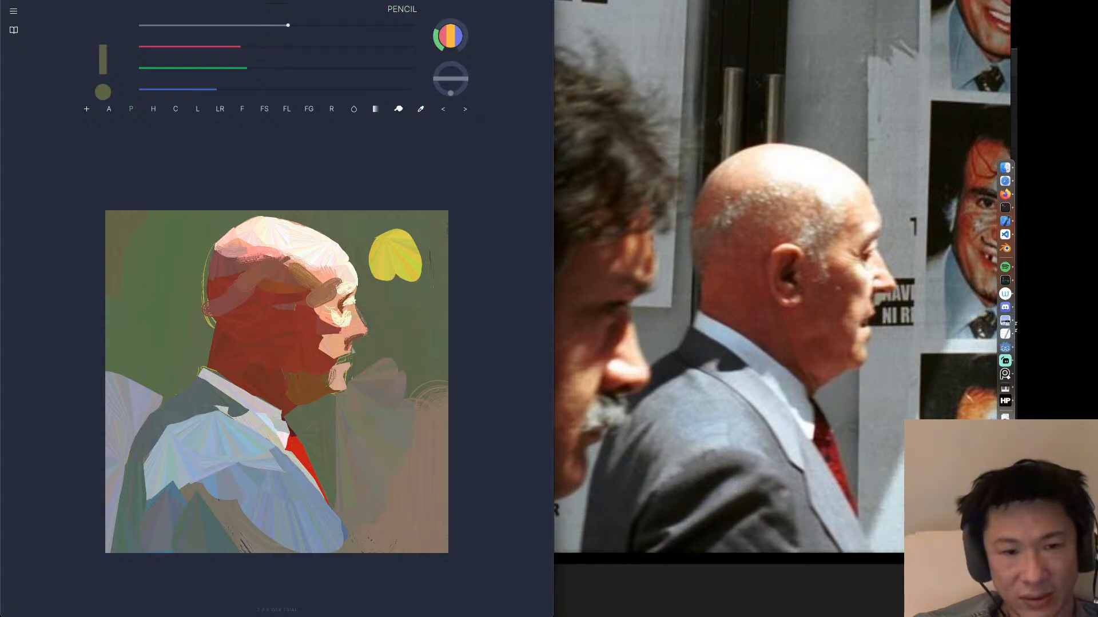
left_click(343, 343, "alt")
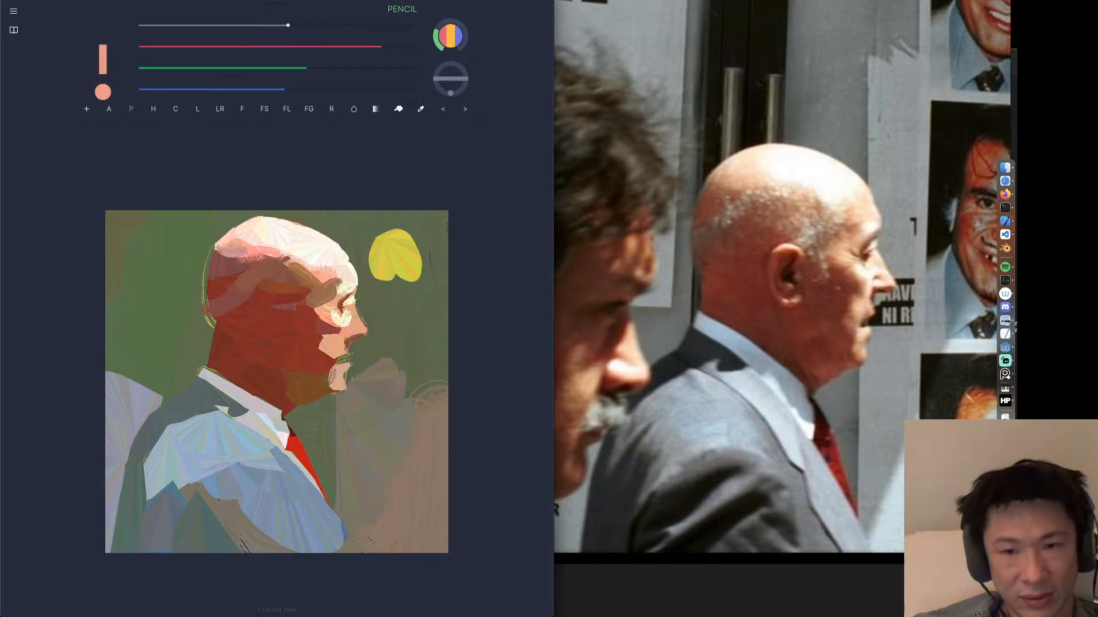
mouse_move(349, 360)
left_mouse_down()
mouse_move(335, 367)
mouse_move(352, 361)
left_mouse_up()
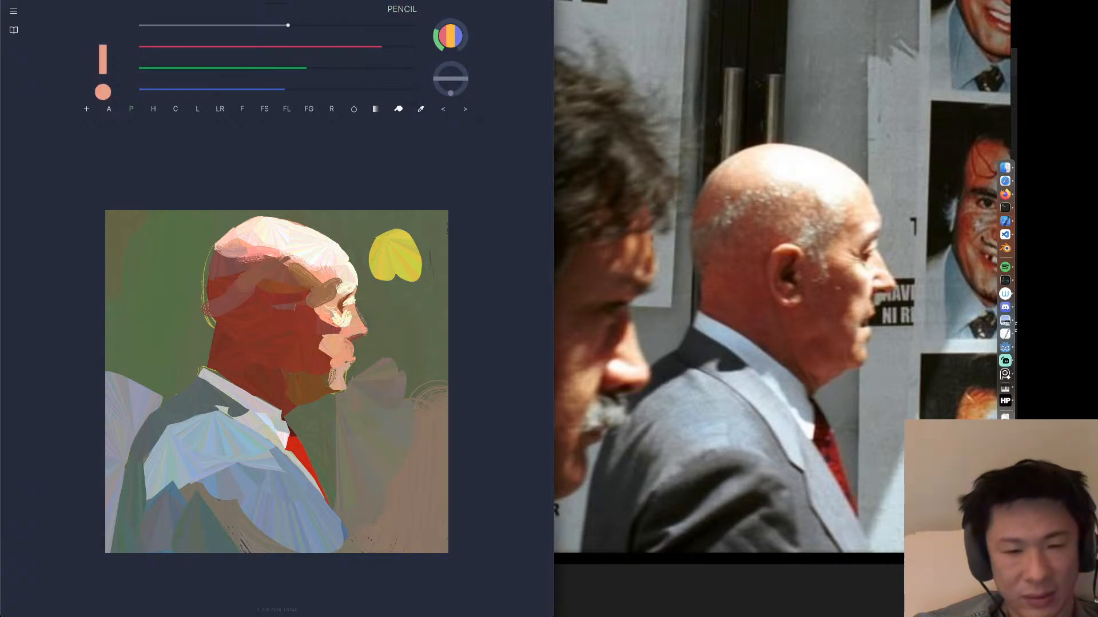
left_click(345, 355, "alt")
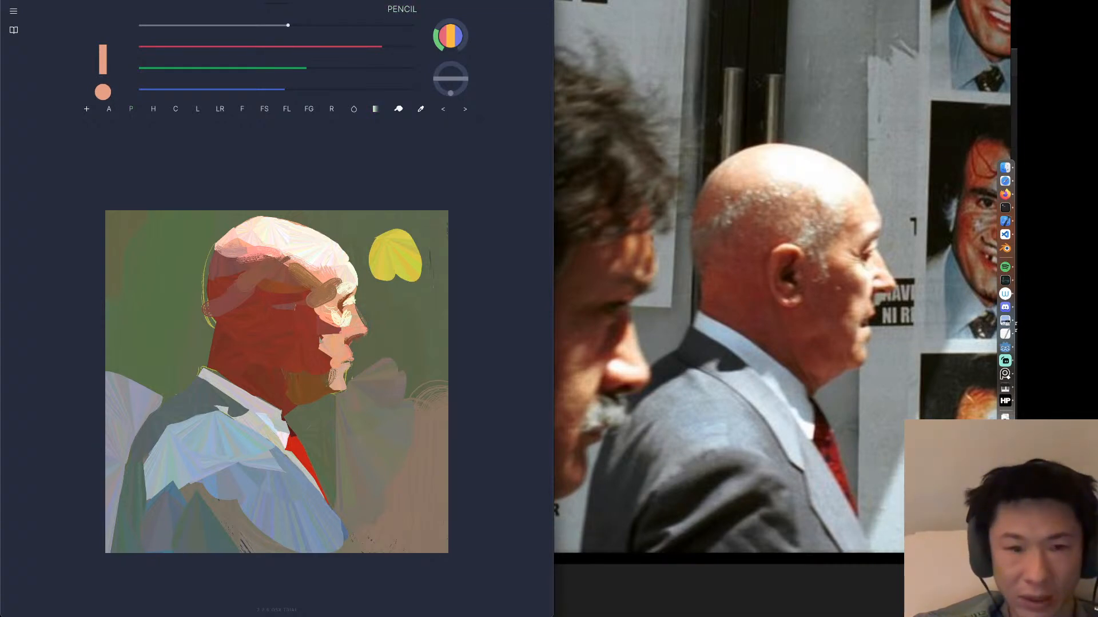
Sample the face's shadow browns and redraw the shadow edge along the cheek beside the mouth, undoing the first stroke.
left_click(320, 390, "alt")
left_click_drag(327, 333, 321, 356)
key("super+z")
left_click(318, 347, "alt")
mouse_move(326, 336)
left_mouse_down()
mouse_move(338, 329)
mouse_move(312, 314)
mouse_move(323, 297)
mouse_move(313, 312)
mouse_move(328, 343)
left_mouse_up()
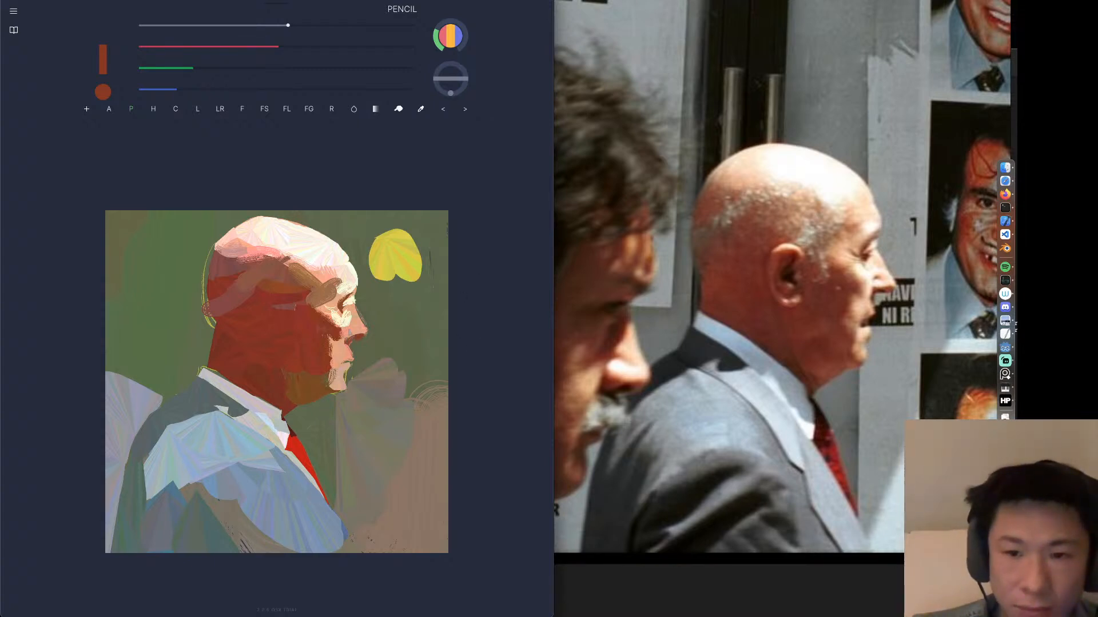
Mix a very dark maroon and paint a dark block in the background in front of the mouth and under the nose.
left_click(320, 363, "alt")
left_click(293, 434, "alt")
left_click(200, 46)
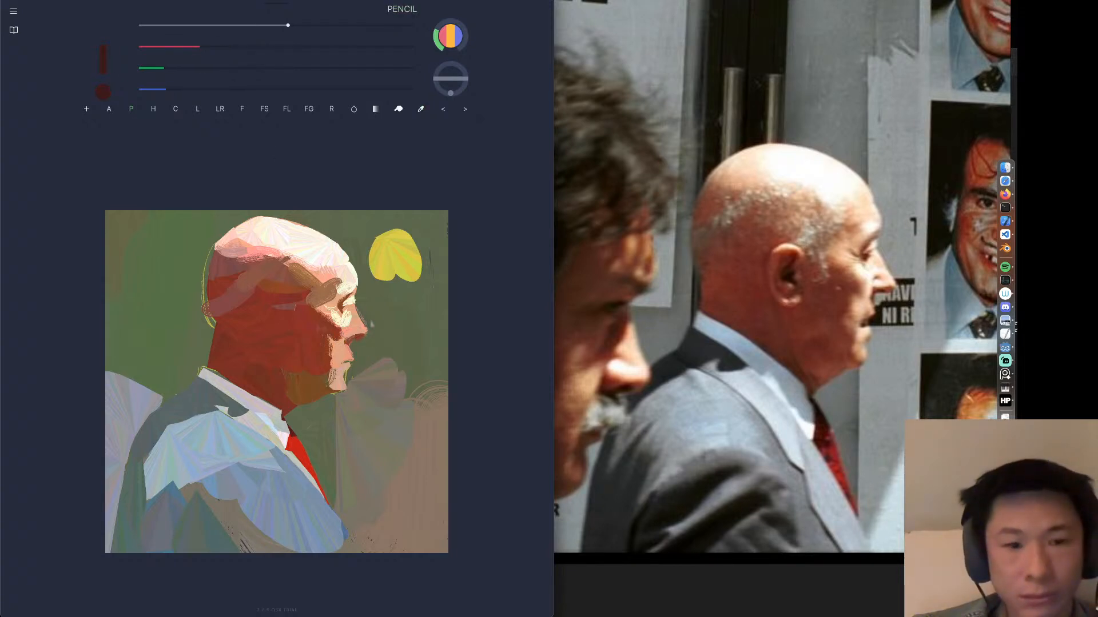
mouse_move(365, 361)
left_mouse_down()
mouse_move(341, 369)
mouse_move(364, 351)
mouse_move(370, 361)
mouse_move(375, 335)
mouse_move(398, 332)
mouse_move(387, 363)
mouse_move(373, 362)
mouse_move(385, 365)
left_mouse_up()
mouse_move(389, 335)
left_mouse_down()
mouse_move(392, 367)
mouse_move(354, 372)
mouse_move(396, 369)
mouse_move(390, 342)
mouse_move(373, 350)
mouse_move(368, 337)
mouse_move(348, 339)
left_mouse_up()
Sample the nose's peach, lighten it with more green and blue, and paint along the nose bridge, undoing the last strokes.
left_click(358, 333, "alt")
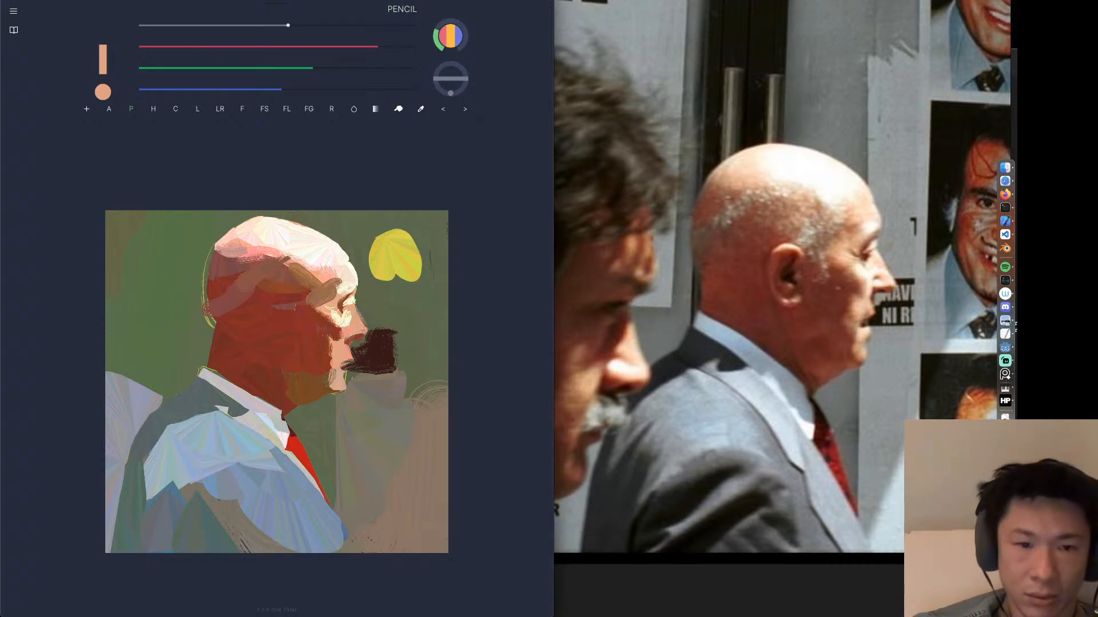
mouse_move(312, 69)
left_mouse_down()
mouse_move(337, 69)
mouse_move(309, 90)
left_mouse_up()
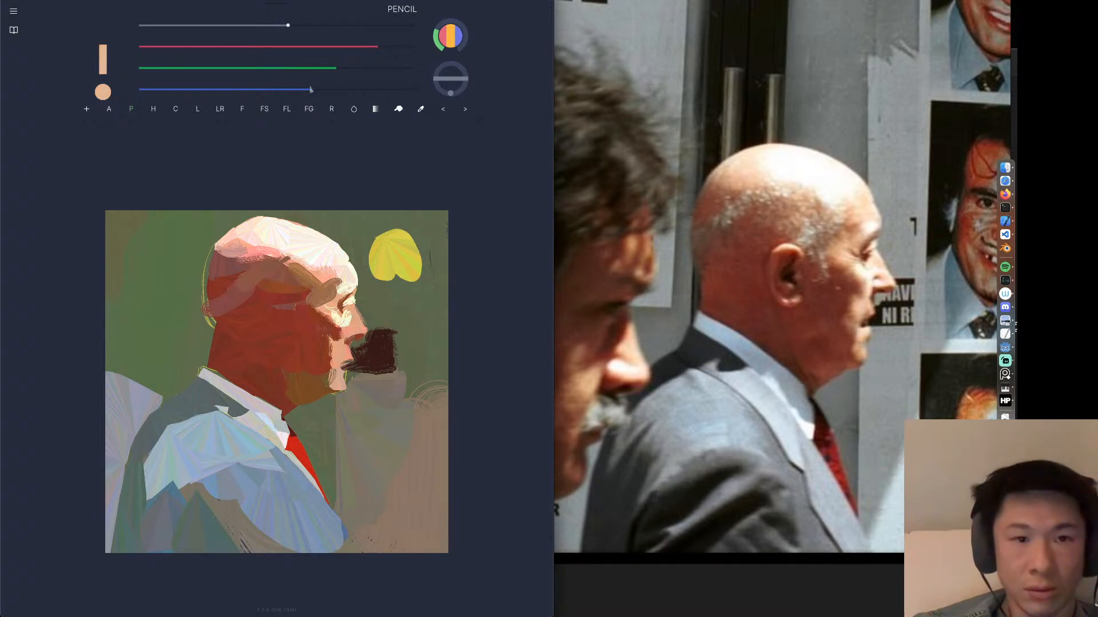
mouse_move(369, 306)
left_mouse_down()
mouse_move(351, 338)
mouse_move(364, 324)
left_mouse_up()
key("super+z")
key("super+z")
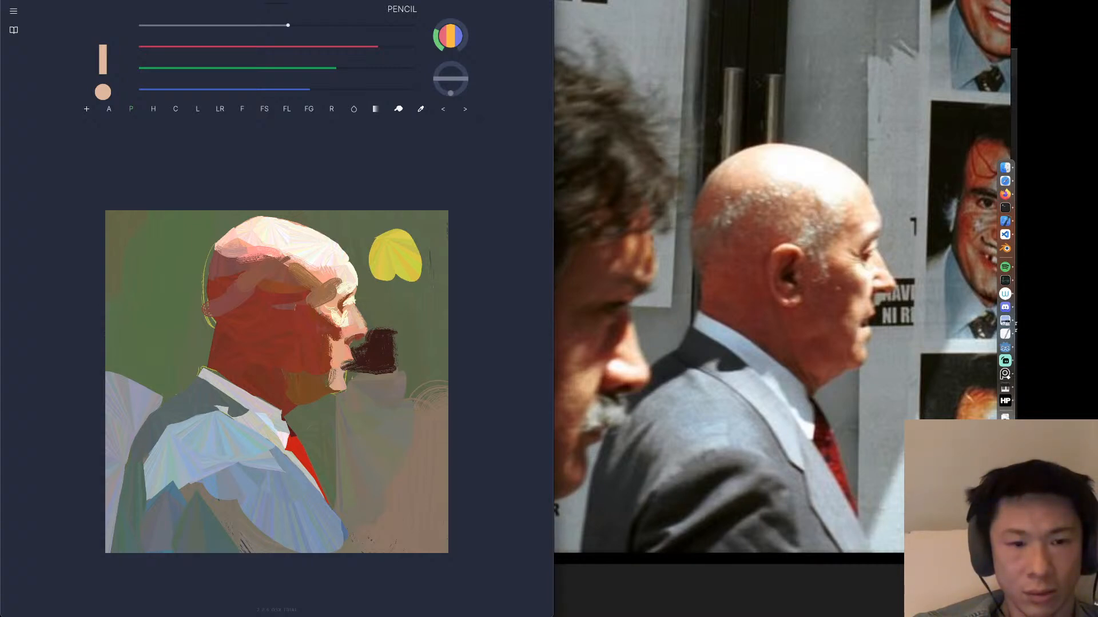
Paint over the temple between the brow and the crown with the pencil.
key("h")
key("p")
mouse_move(341, 293)
left_mouse_down()
mouse_move(320, 303)
mouse_move(342, 293)
mouse_move(324, 288)
mouse_move(331, 267)
left_mouse_up()
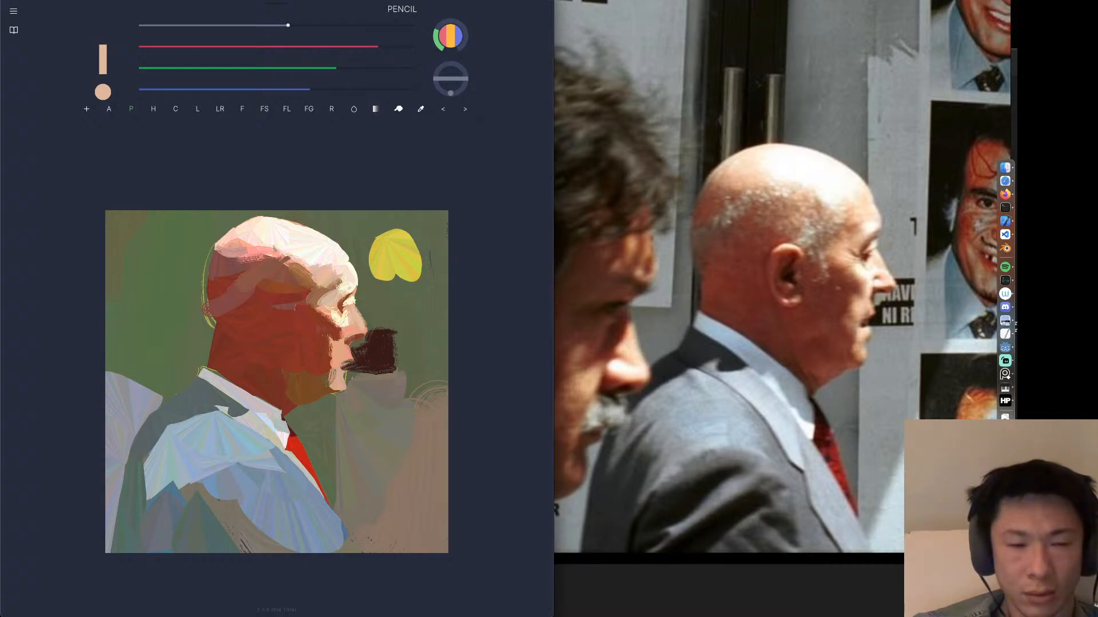
Sample the head's shadow brown, repaint the side and back of the head, undo the last strokes, and sample the neck's dark red.
left_click(275, 287, "alt")
left_click_drag(280, 279, 243, 297)
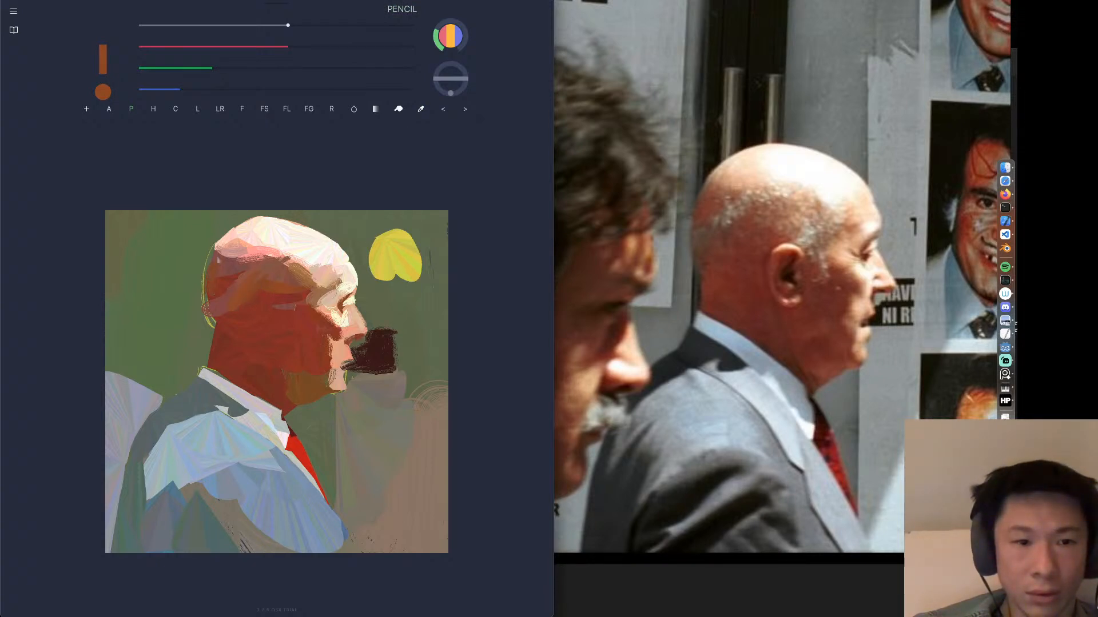
left_click_drag(220, 286, 248, 269)
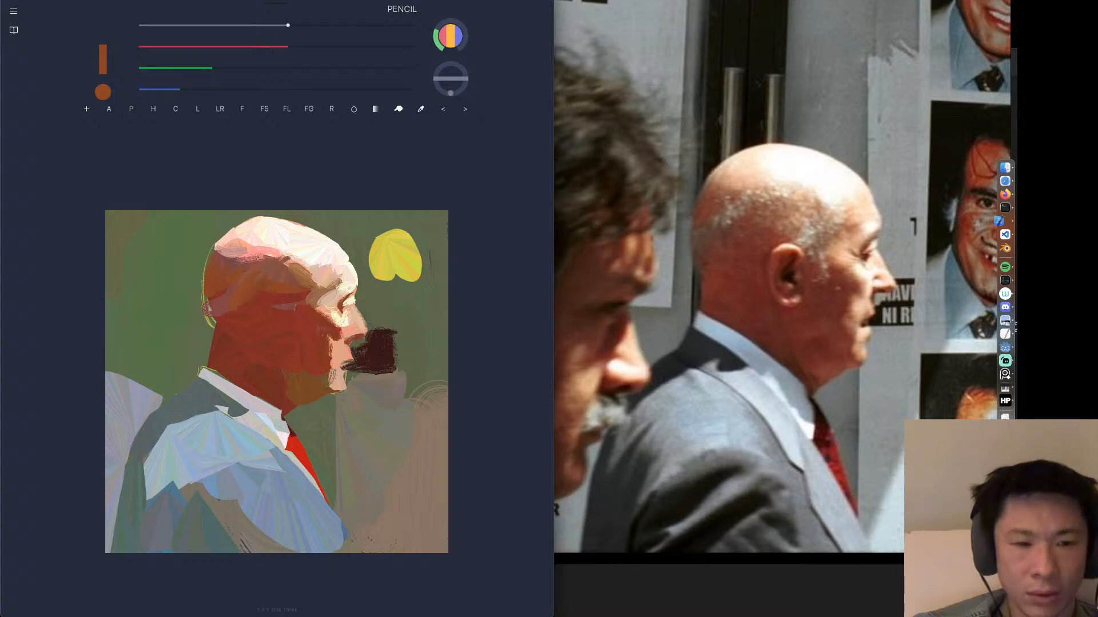
mouse_move(208, 309)
left_mouse_down()
mouse_move(221, 339)
mouse_move(212, 297)
mouse_move(226, 366)
mouse_move(236, 346)
mouse_move(204, 297)
mouse_move(209, 317)
mouse_move(218, 295)
left_mouse_up()
key("super+z")
key("super+z")
left_click(232, 341, "alt")
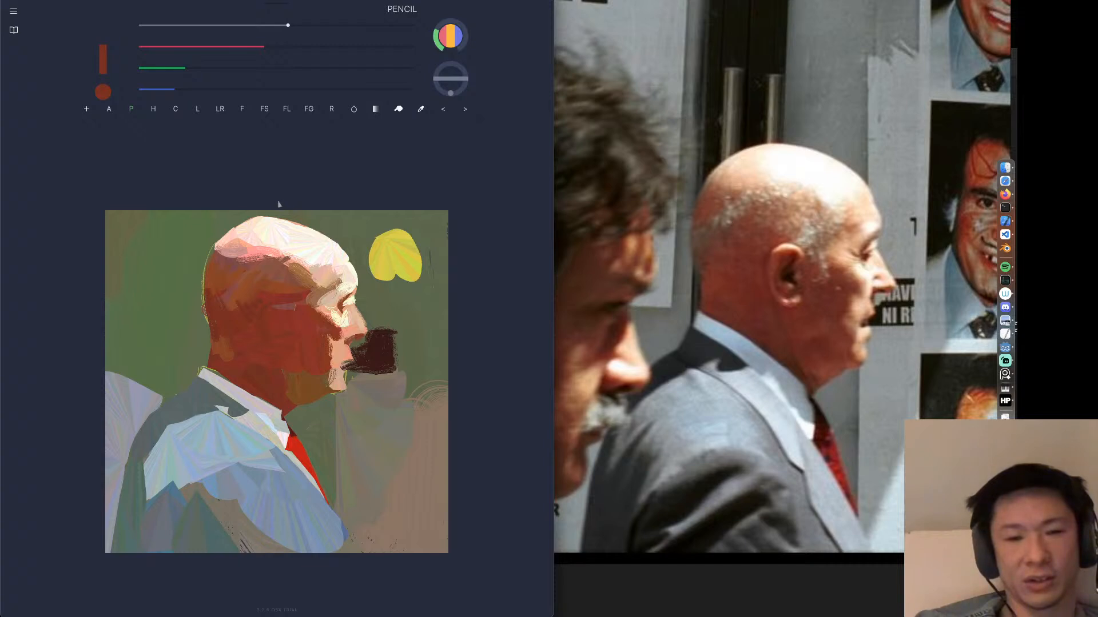
Add Liquify to the favourite tools, select it and try warping the nose, undoing the attempt.
left_click(87, 109)
left_click(172, 270)
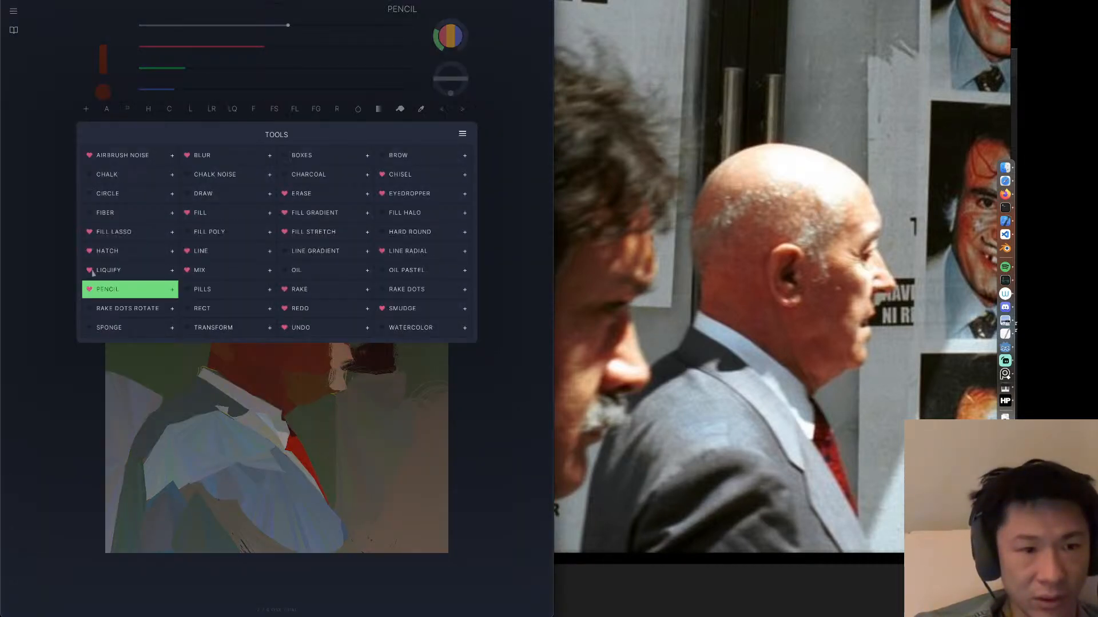
left_click(112, 270)
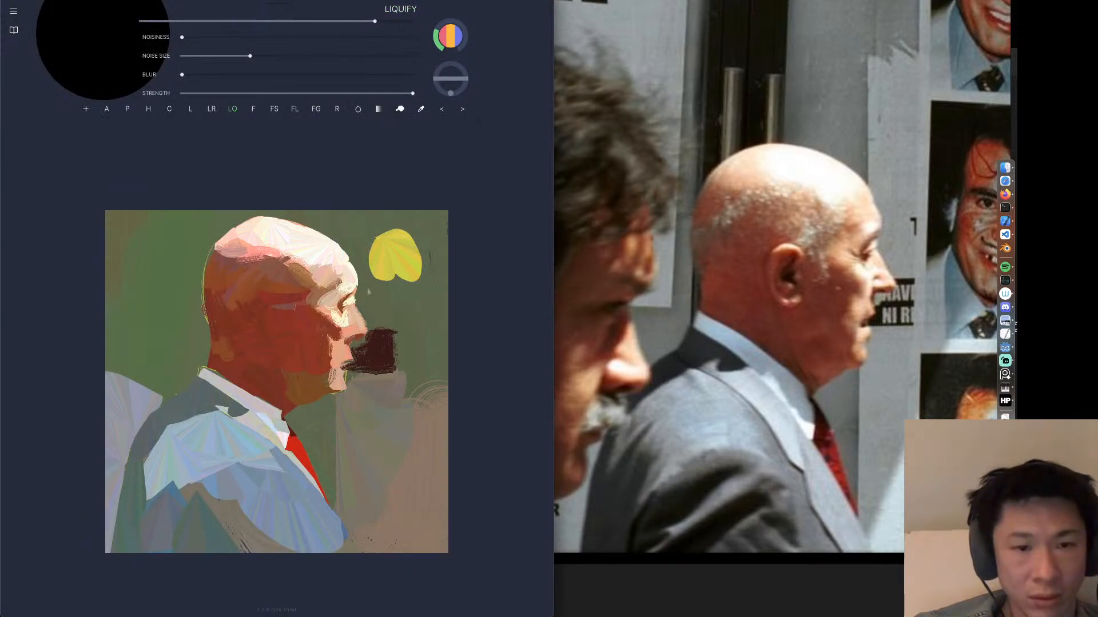
mouse_move(364, 323)
left_mouse_down()
mouse_move(351, 320)
mouse_move(364, 296)
left_mouse_up()
key("super+z")
key("super+z")
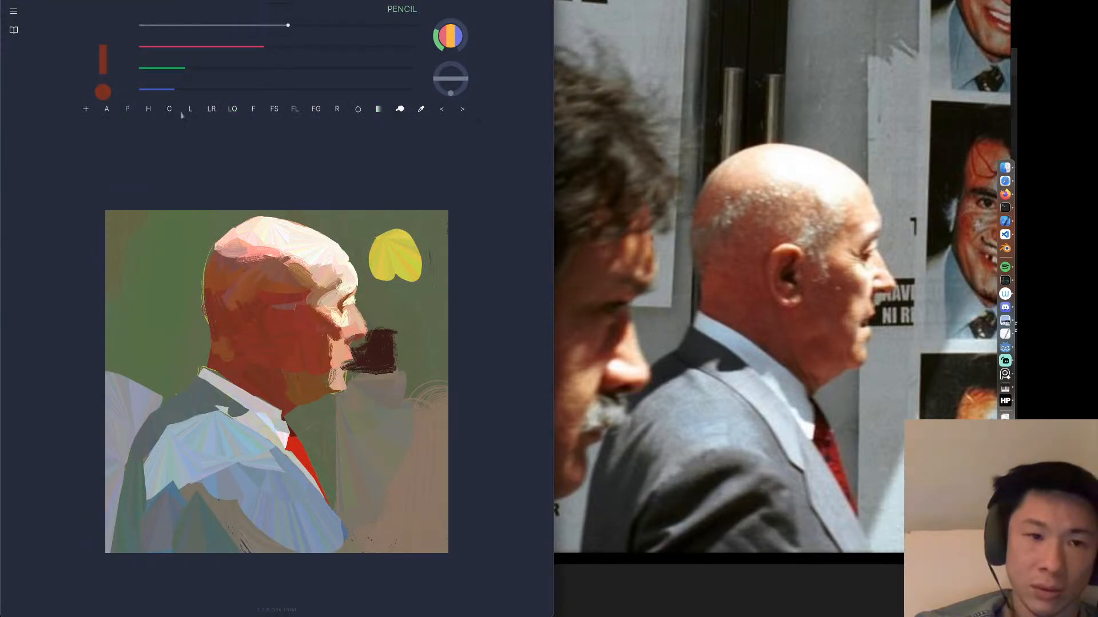
Warp the nose and forehead outline with Liquify, undoing one attempt, and set the brush size to 503.
left_click(230, 110)
left_click_drag(363, 342, 358, 335)
key("super+z")
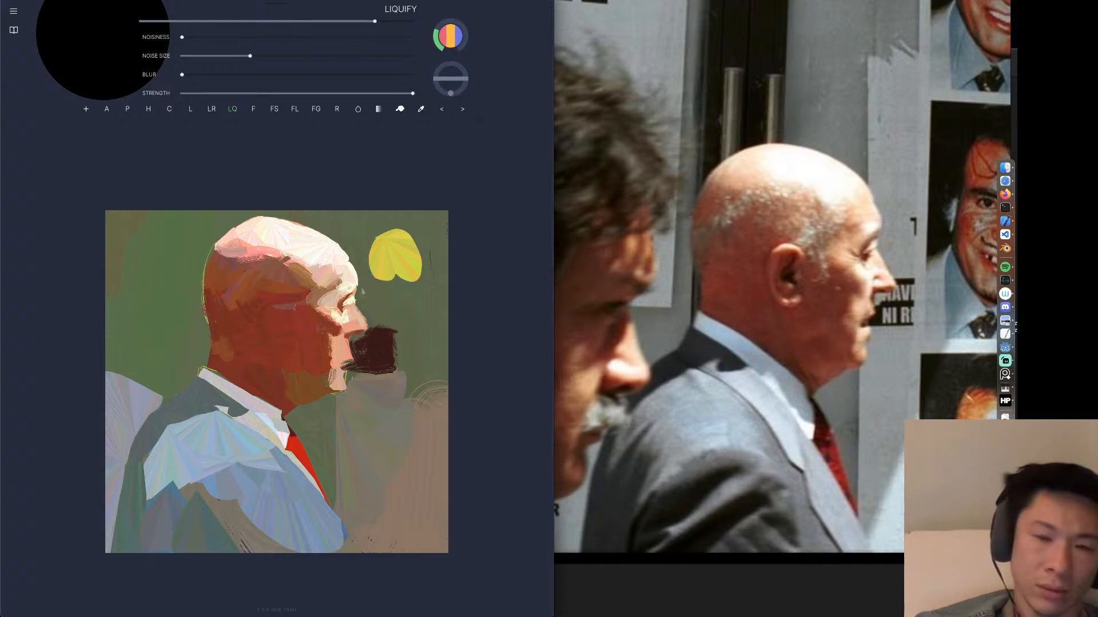
left_click_drag(356, 263, 359, 260)
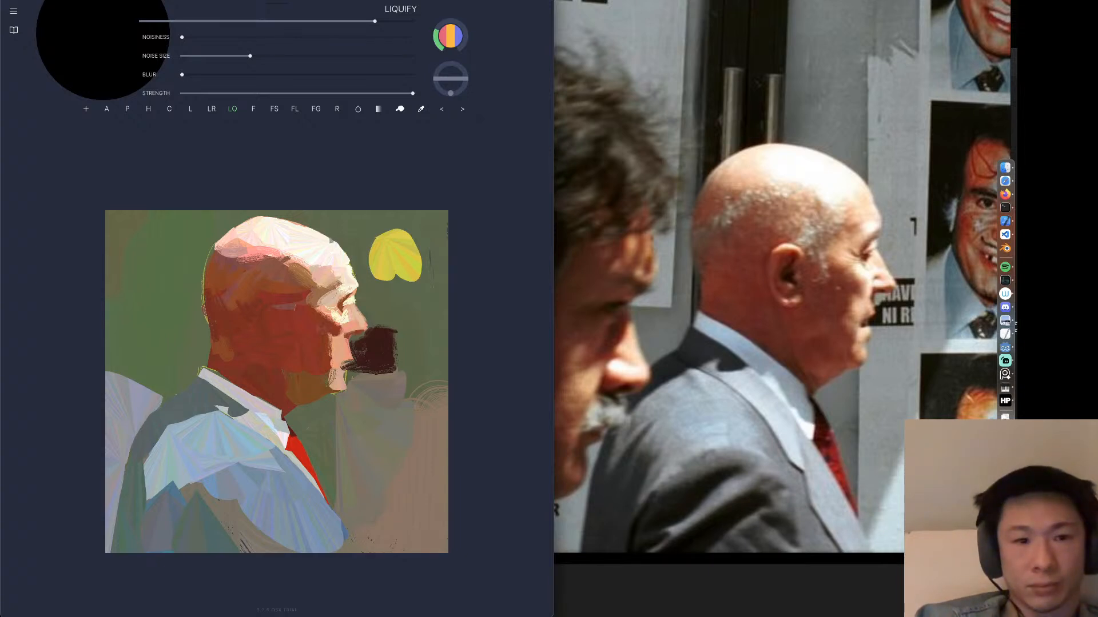
left_click_drag(375, 22, 396, 23)
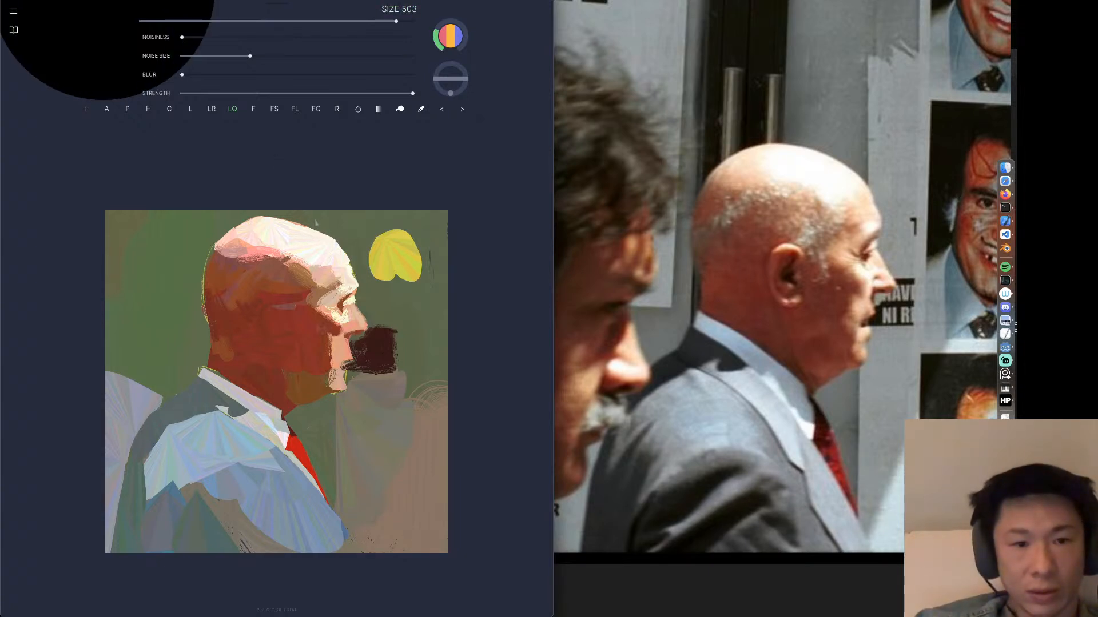
Return to the Pencil tool and repeatedly test hotkey switching between Mix and Pencil.
key("p")
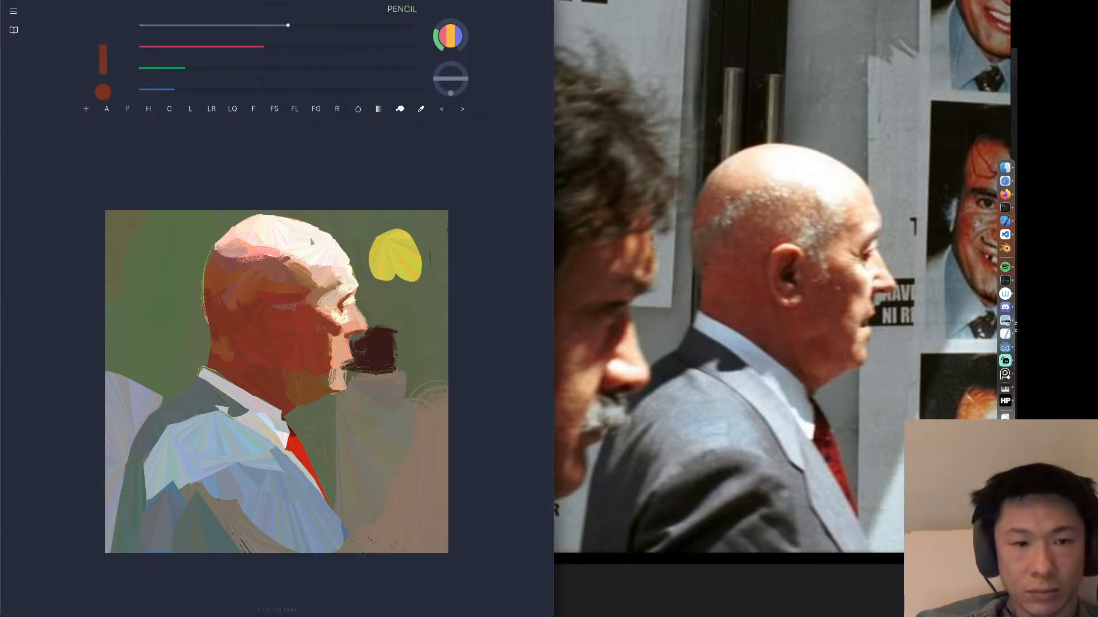
key("m")
key("m")
key("m")
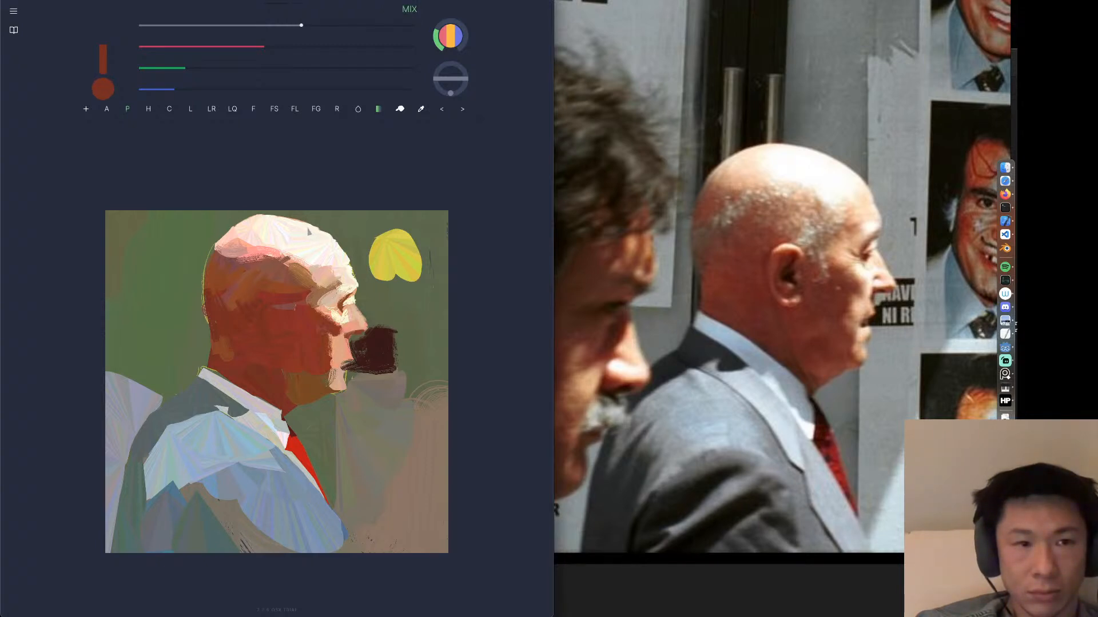
key("s")
key("p")
key("m")
key("m")
key("m")
key("p")
key("m")
key("p")
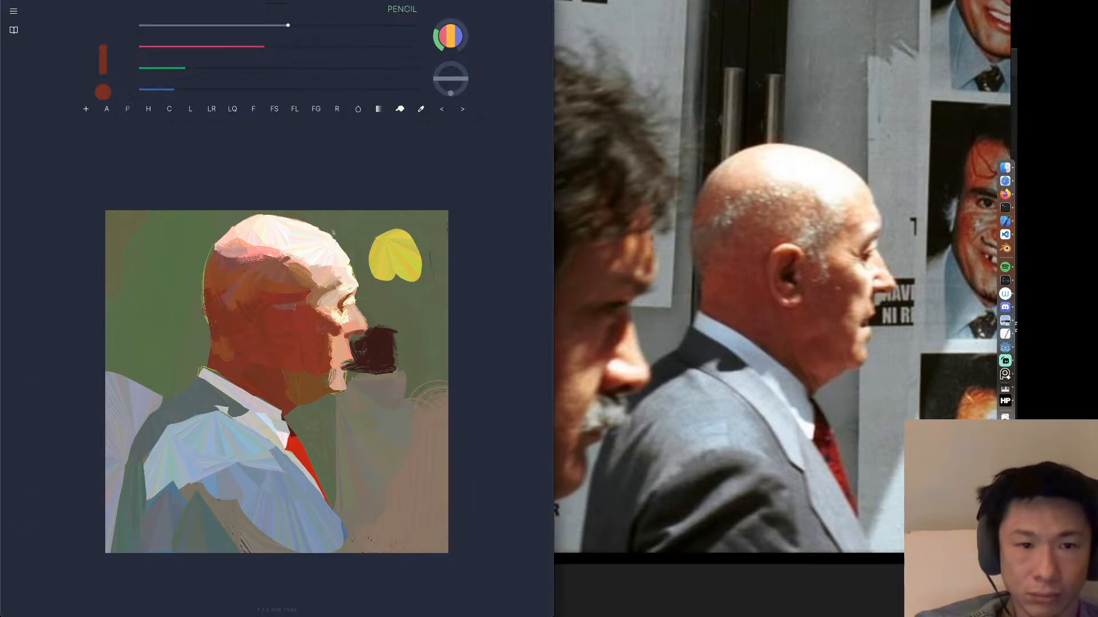
Try a pencil stroke along the forehead edge, undo it, and recheck switching between Mix and Pencil.
left_click_drag(351, 256, 318, 218)
key("ctrl+z")
key("m")
key("p")
key("m")
key("p")
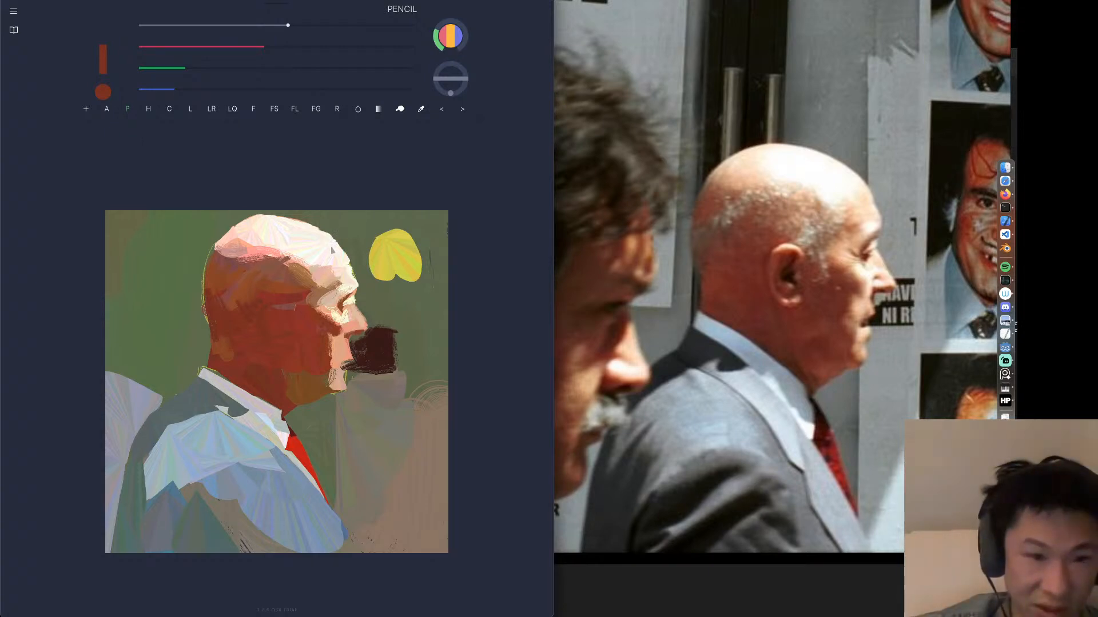
Reassign the Mix hotkey to M in the hotkey settings and return to the canvas.
key("h")
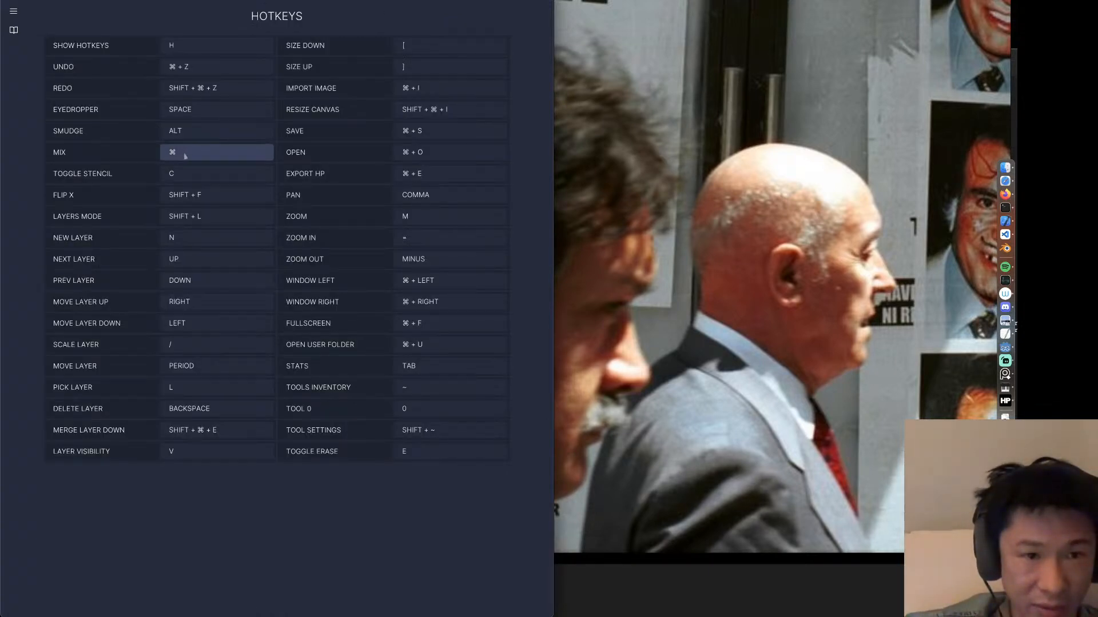
left_click(182, 153)
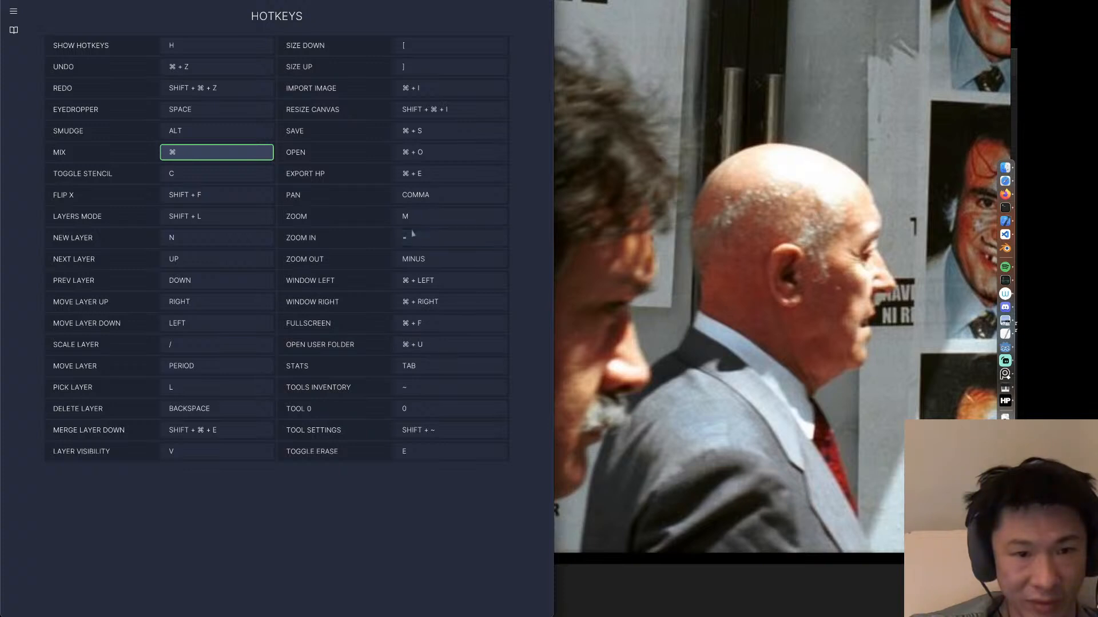
key("m")
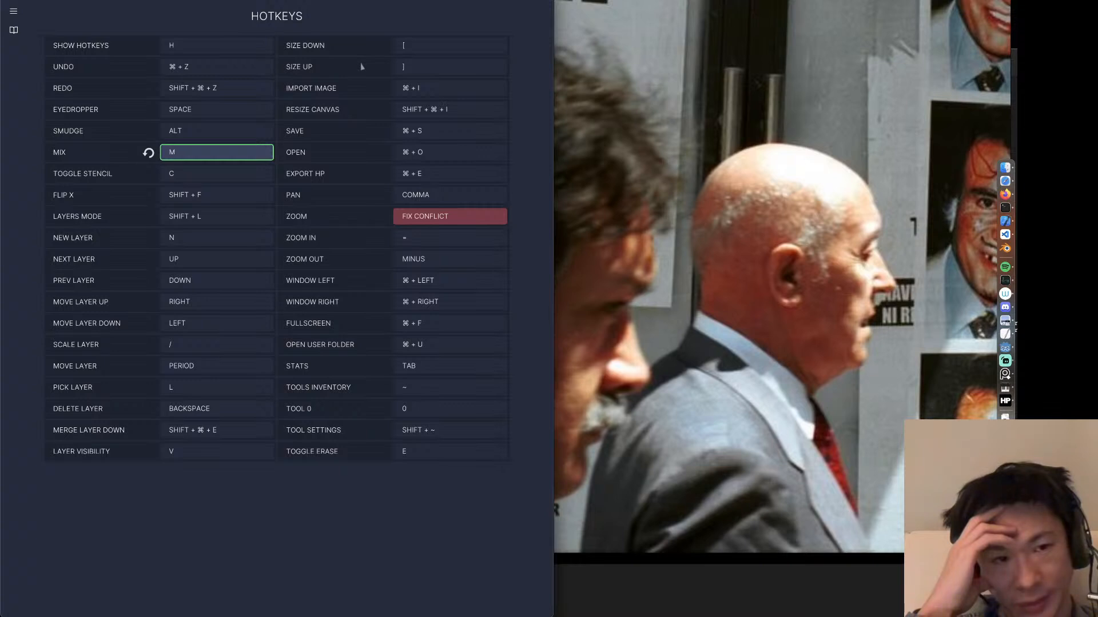
left_click(521, 184)
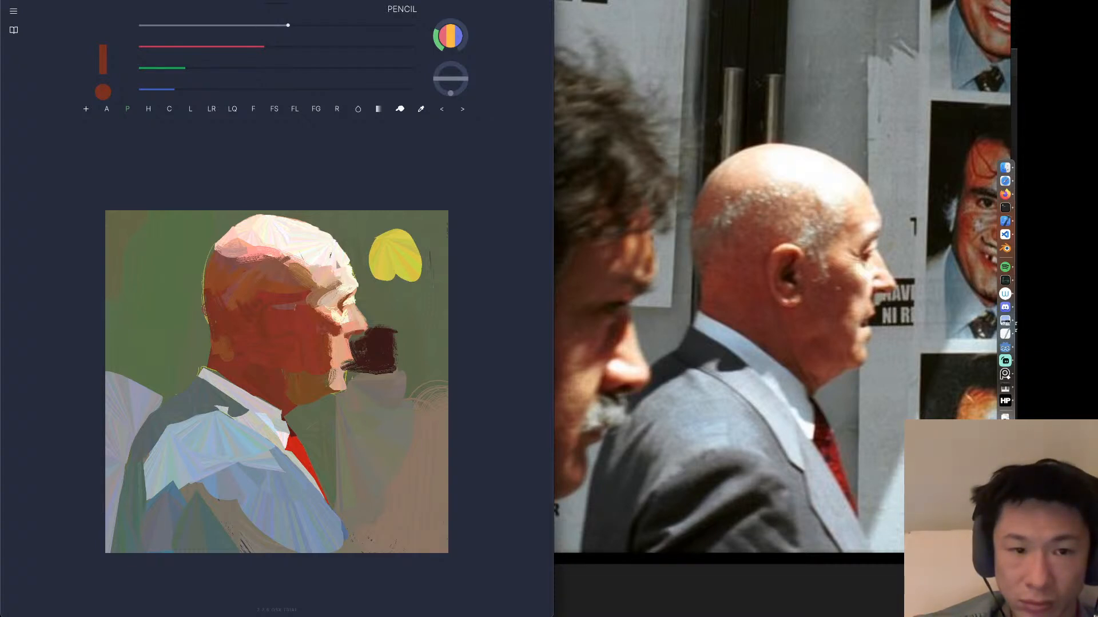
Sample the forehead's pale pink, dab it near the temple, and sample the white highlight above it.
left_click(337, 263, "alt")
left_click_drag(336, 261, 324, 258)
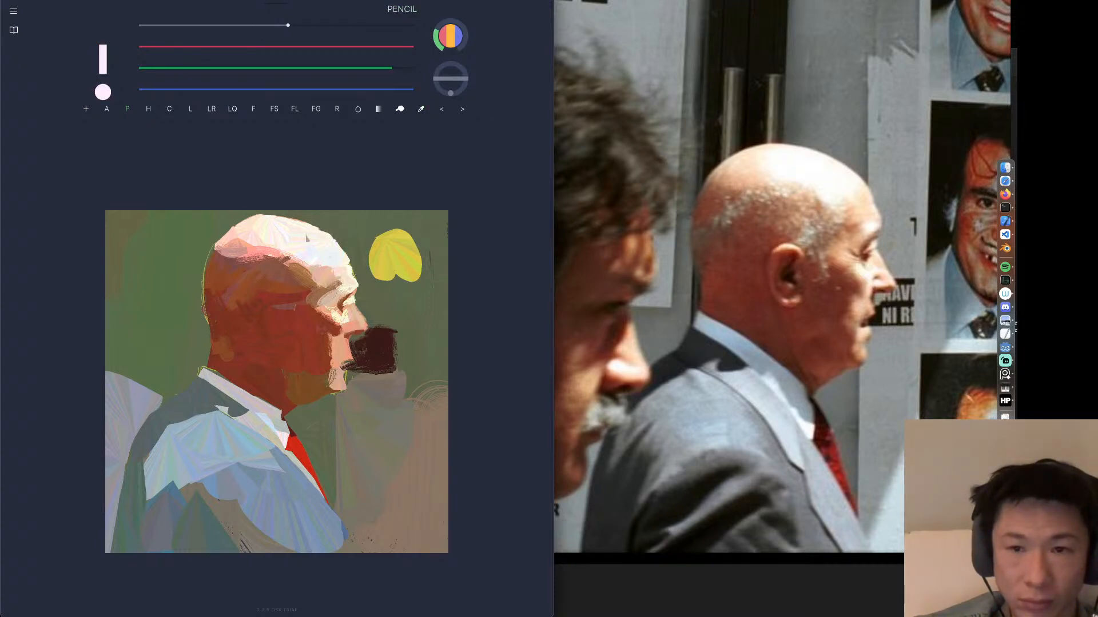
left_click(322, 250, "alt")
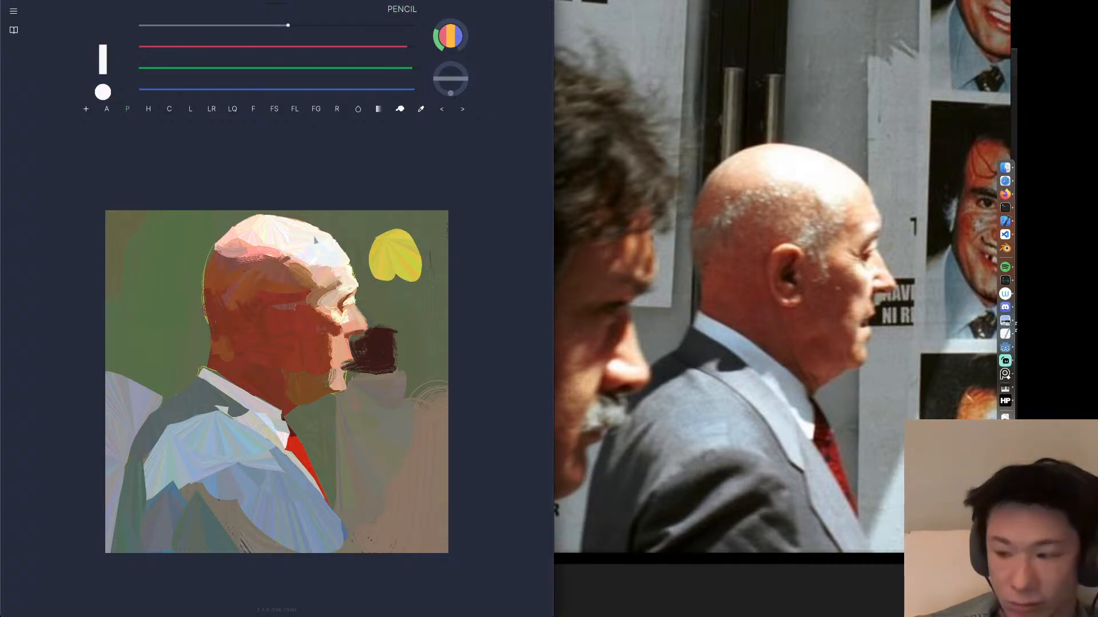
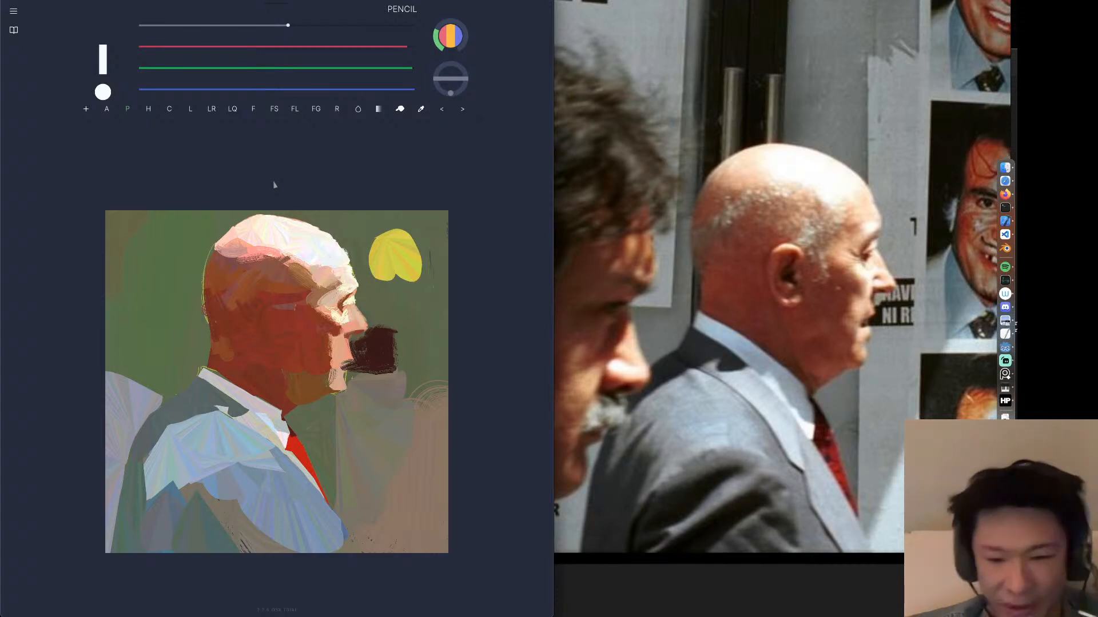
Switch to Spotify to view the Painting In The Apocalypse playlist, reposition its window and minimize it.
left_click(1006, 269)
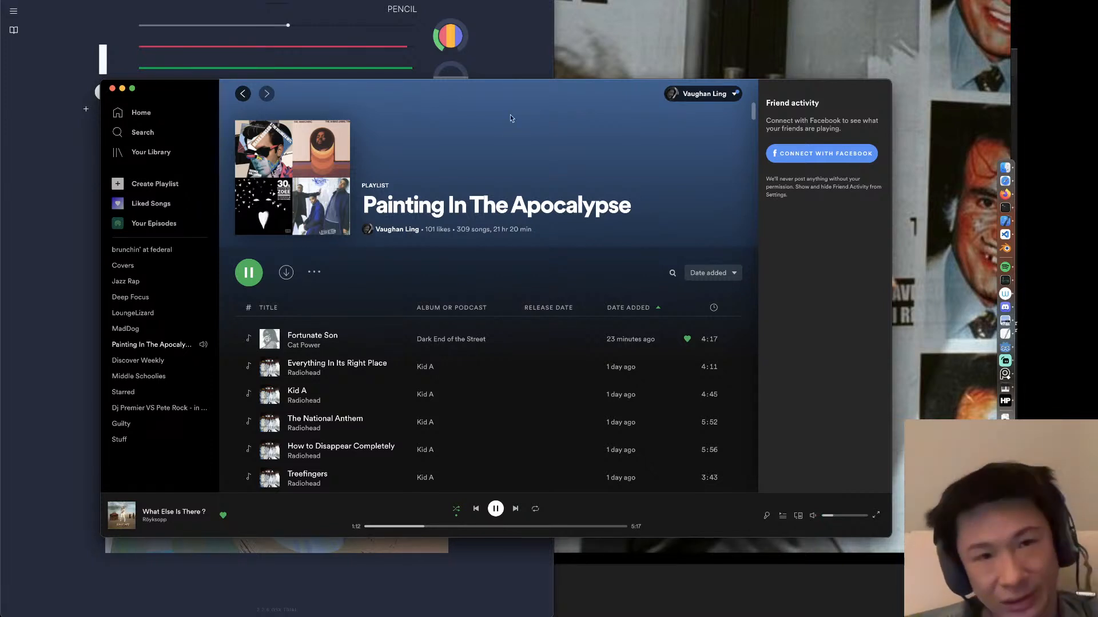
left_click(508, 55)
left_click_drag(616, 111, 680, 139)
left_click(187, 116)
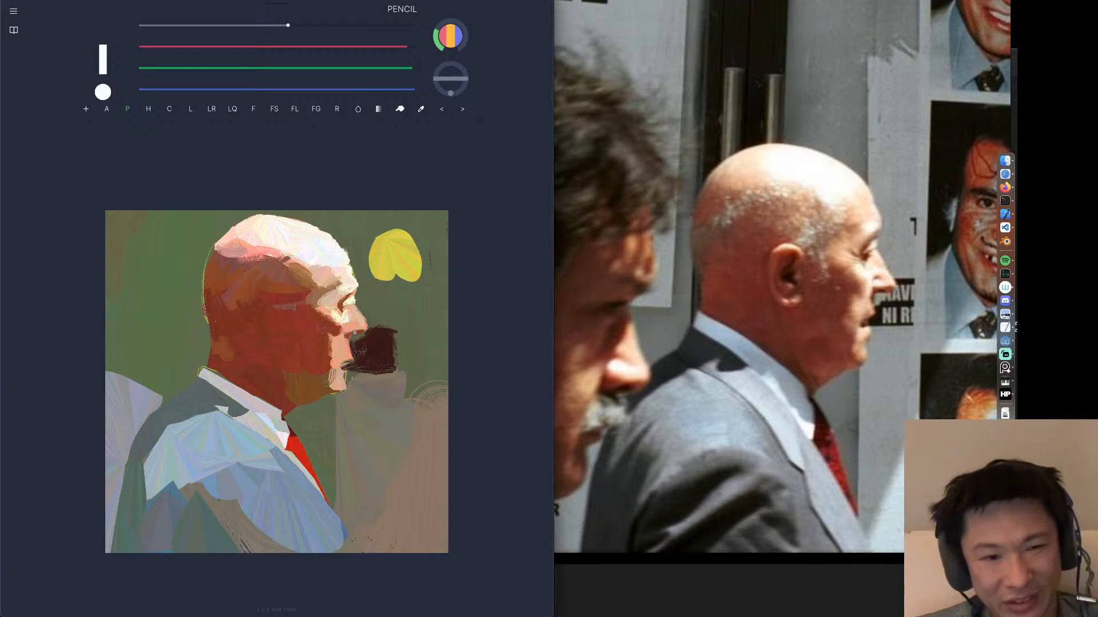
Sample the peach under the nose and retouch the nose's underside and upper lip, undoing the last stroke.
left_click(354, 333, "alt")
left_click_drag(356, 327, 343, 346)
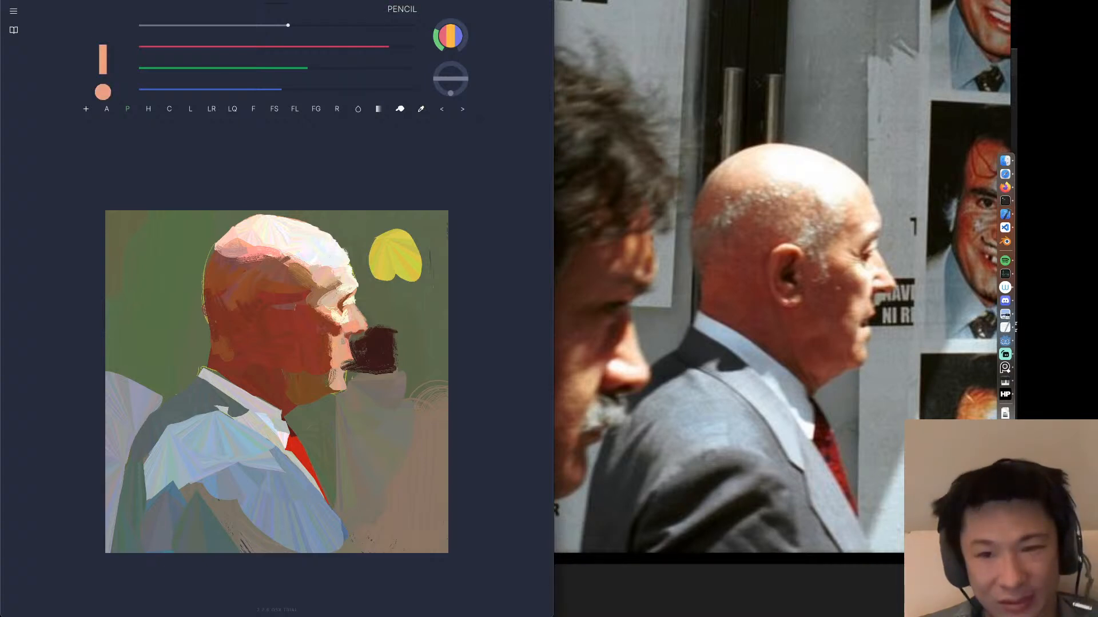
key("super+z")
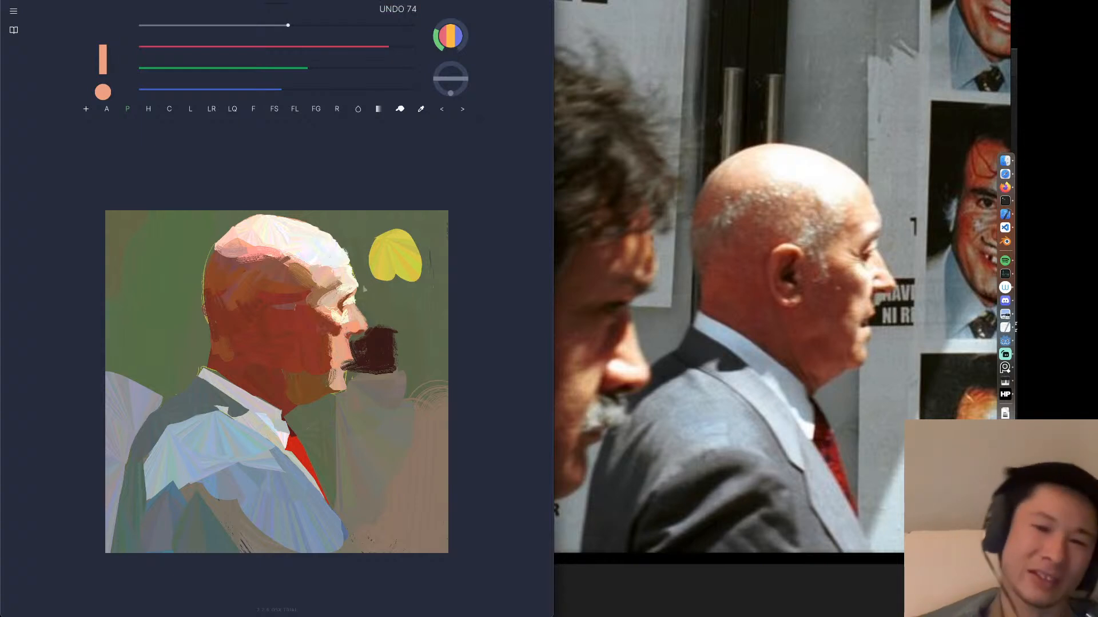
Sample the background's warm grey and paint over the yellow shape and the green background in front of the forehead.
left_click(377, 350, "alt")
mouse_move(366, 301)
left_mouse_down()
mouse_move(389, 335)
mouse_move(365, 305)
mouse_move(377, 324)
mouse_move(372, 295)
mouse_move(378, 324)
mouse_move(389, 323)
mouse_move(371, 328)
mouse_move(374, 229)
mouse_move(397, 285)
mouse_move(415, 219)
mouse_move(425, 299)
left_mouse_up()
left_click(390, 390, "alt")
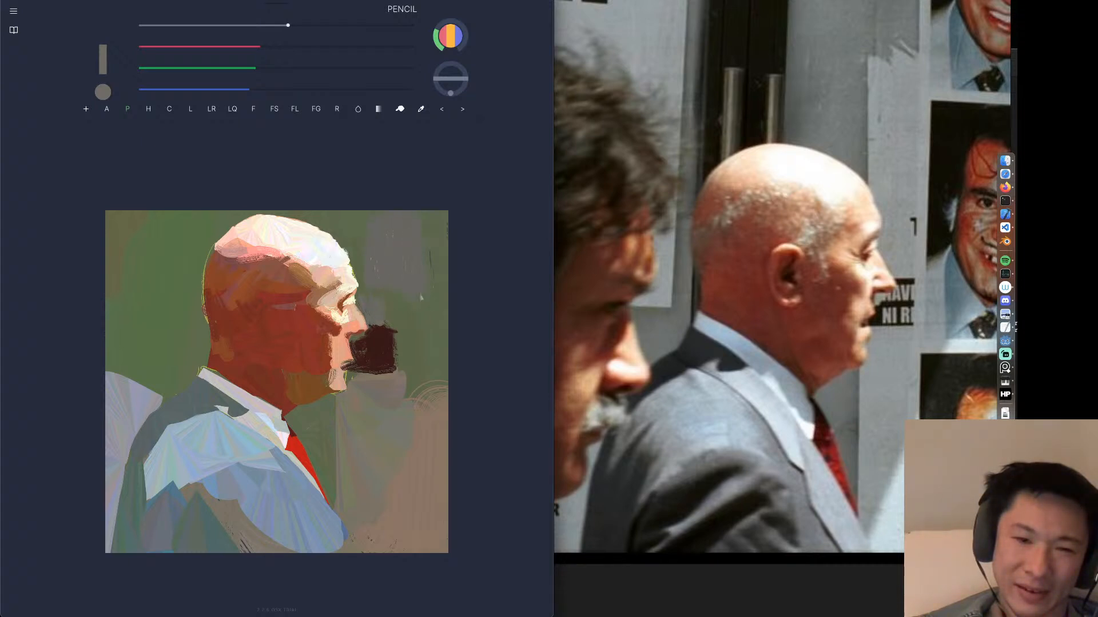
left_click_drag(430, 226, 432, 280)
left_click_drag(443, 223, 446, 263)
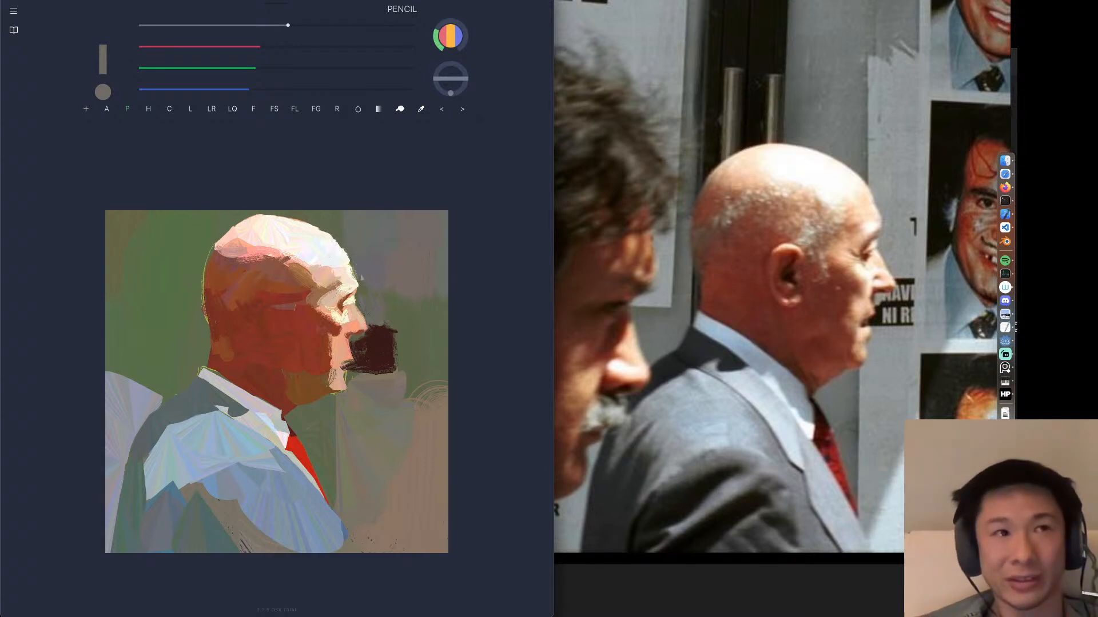
Sample the lower background's greys and paint over the brown area in front of the chest.
left_click(413, 400, "alt")
mouse_move(403, 374)
left_mouse_down()
mouse_move(415, 423)
mouse_move(452, 384)
mouse_move(415, 416)
mouse_move(414, 455)
left_mouse_up()
left_click_drag(420, 403, 419, 462)
left_click_drag(438, 400, 439, 448)
left_click(395, 438, "alt")
mouse_move(404, 403)
left_mouse_down()
mouse_move(424, 457)
mouse_move(444, 456)
left_mouse_up()
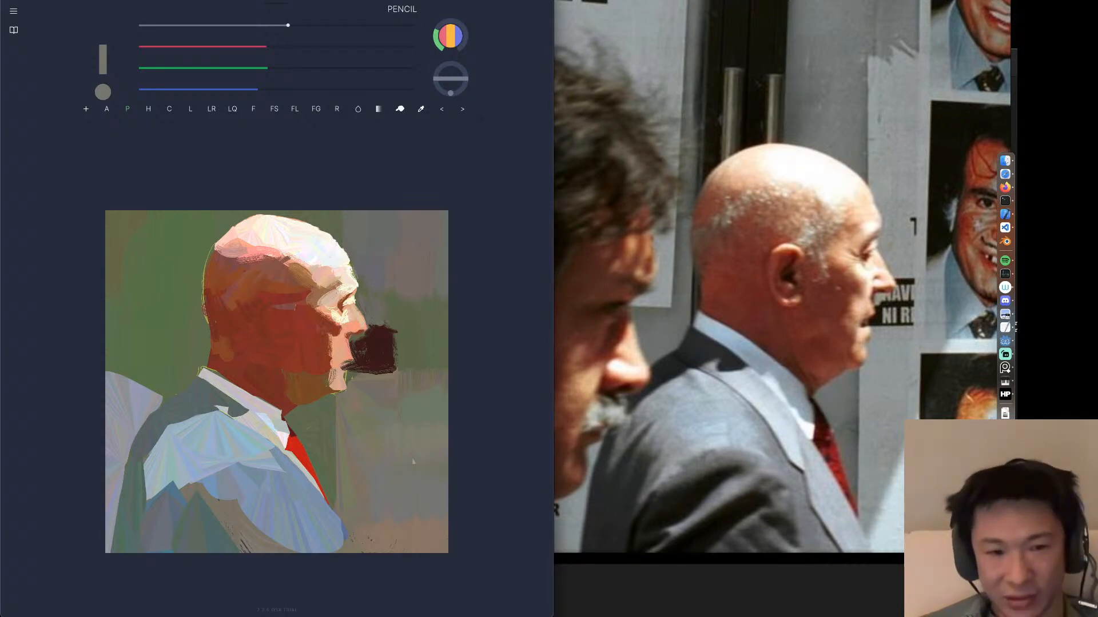
Sample the dark maroon block and extend it as a band to the canvas edge, undoing the last stroke.
left_click(394, 353, "alt")
mouse_move(396, 336)
left_mouse_down()
mouse_move(398, 370)
mouse_move(472, 327)
left_mouse_up()
left_click(379, 340, "alt")
mouse_move(382, 337)
left_mouse_down()
mouse_move(434, 339)
mouse_move(380, 340)
mouse_move(429, 330)
mouse_move(378, 340)
mouse_move(426, 331)
mouse_move(387, 349)
mouse_move(421, 346)
mouse_move(398, 345)
mouse_move(421, 375)
mouse_move(441, 356)
left_mouse_up()
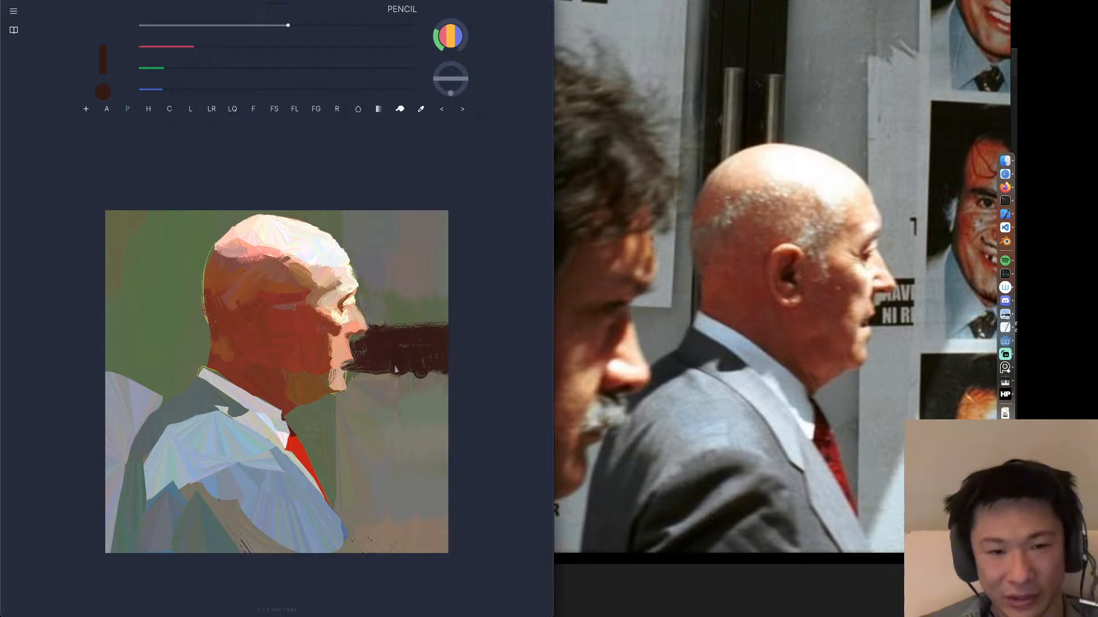
key("ctrl+z")
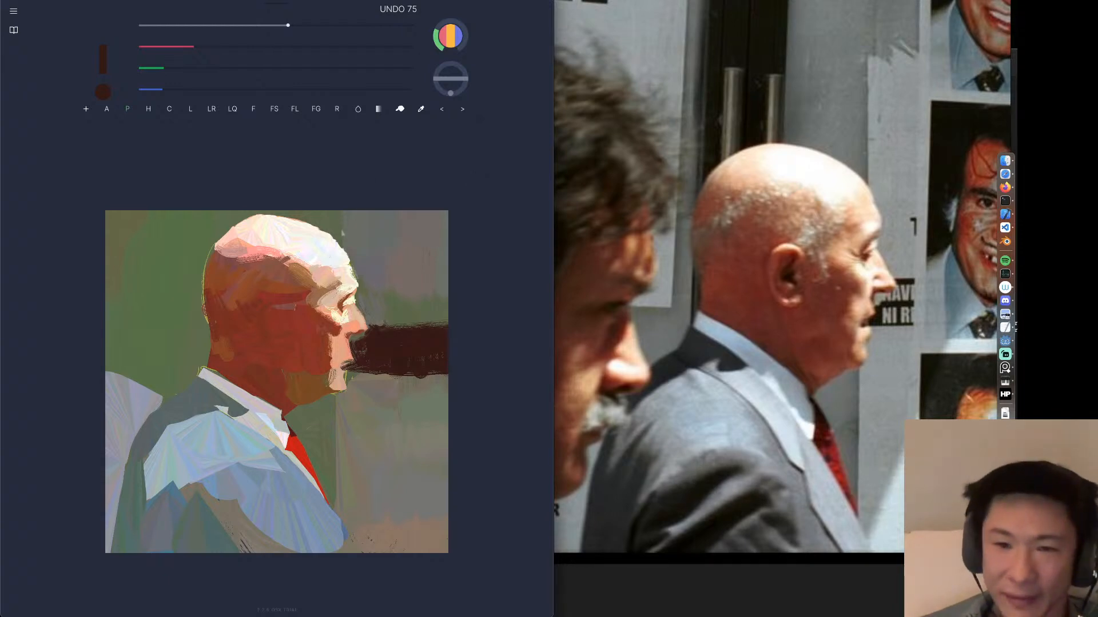
Sample the jacket's grey, darken it by lowering red, green and blue, and paint the jacket's shadow behind the collar.
left_click(198, 400, "alt")
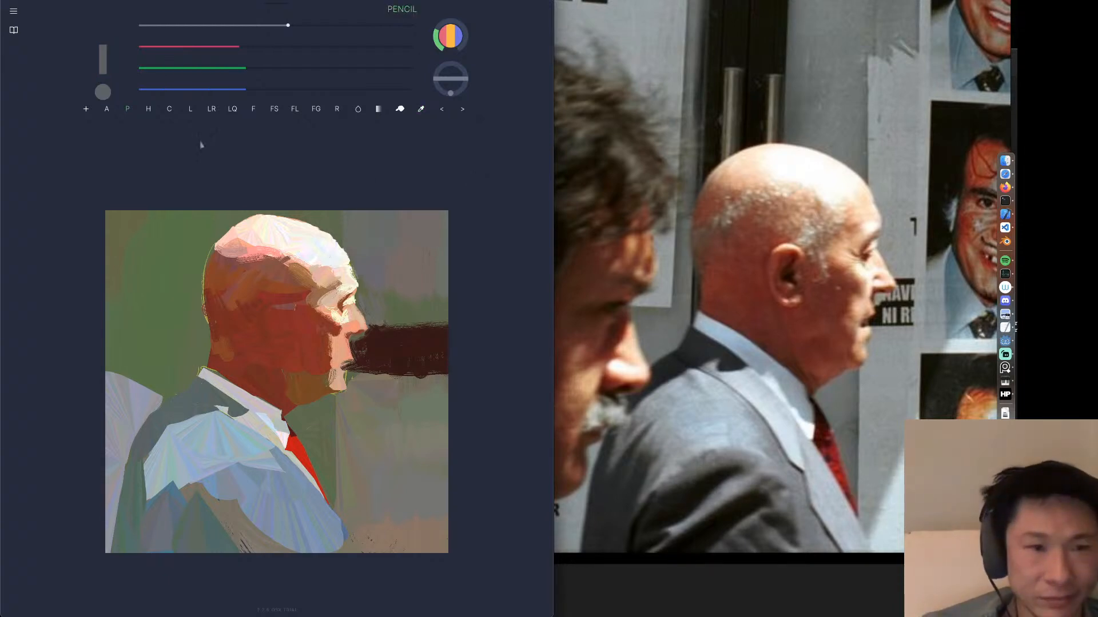
left_click(229, 68)
left_click(227, 48)
left_click(237, 89)
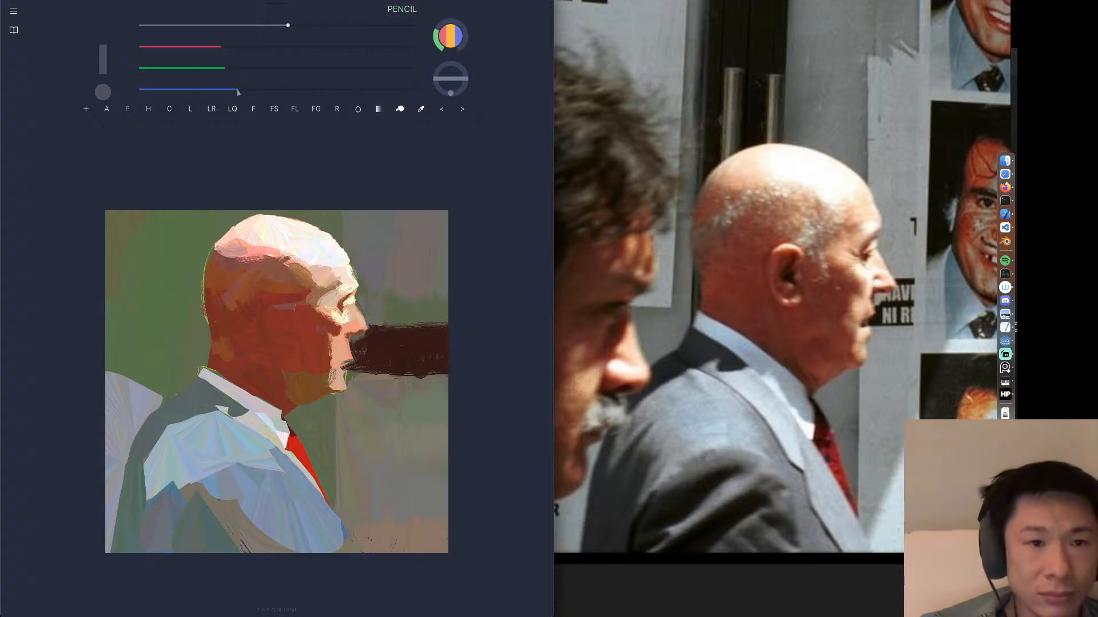
mouse_move(196, 384)
left_mouse_down()
mouse_move(185, 402)
mouse_move(205, 412)
left_mouse_up()
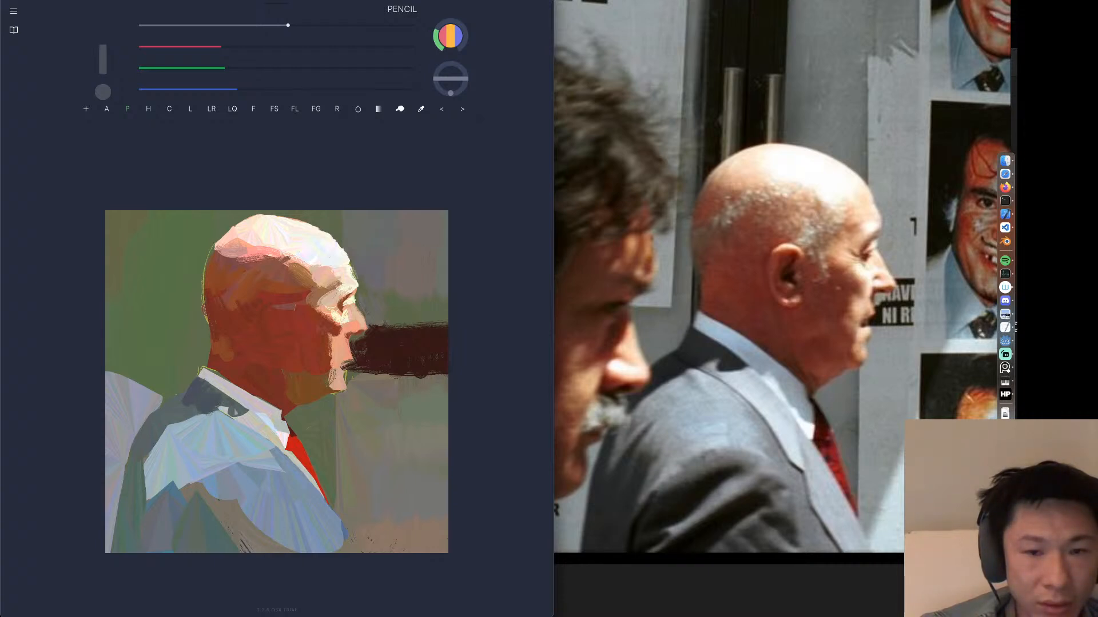
Sample the shirt collar's pale lilac and paint a highlight on the jacket below the collar, undoing unwanted strokes.
left_click(240, 393, "alt")
left_click_drag(226, 404, 215, 410)
key("ctrl+z")
left_click_drag(227, 402, 211, 414)
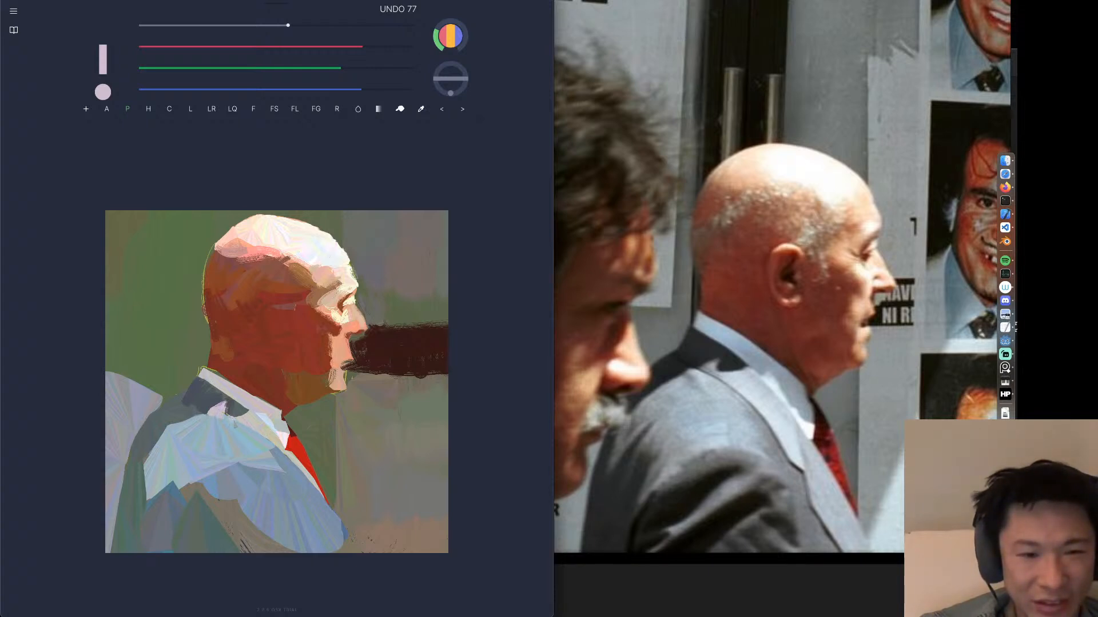
left_click_drag(227, 419, 246, 422)
key("super+z")
key("super+z")
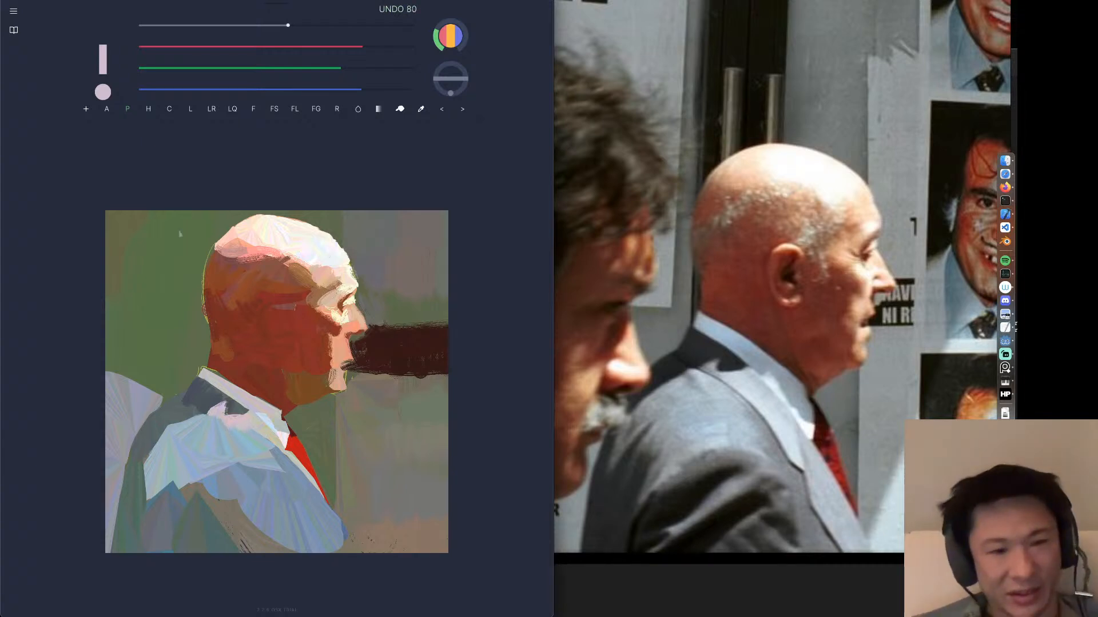
Sample the jacket's dark grey, lower its red and green, and paint a dark band down the jacket's back edge, undoing an unwanted stroke.
left_click(198, 398, "alt")
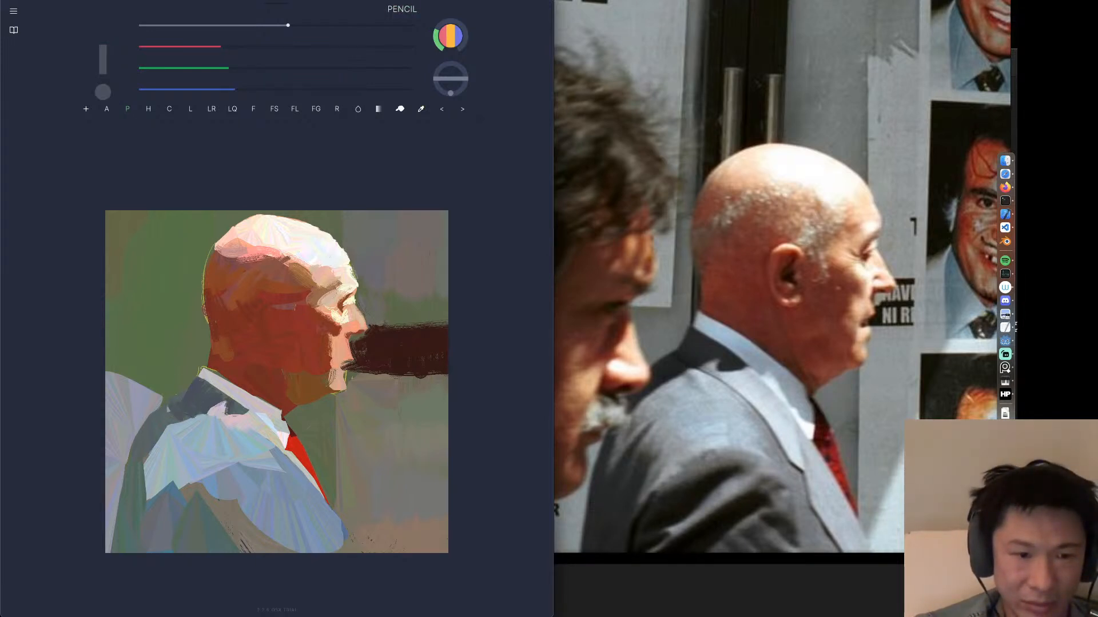
mouse_move(173, 419)
left_mouse_down()
mouse_move(154, 433)
mouse_move(145, 424)
mouse_move(176, 403)
left_mouse_up()
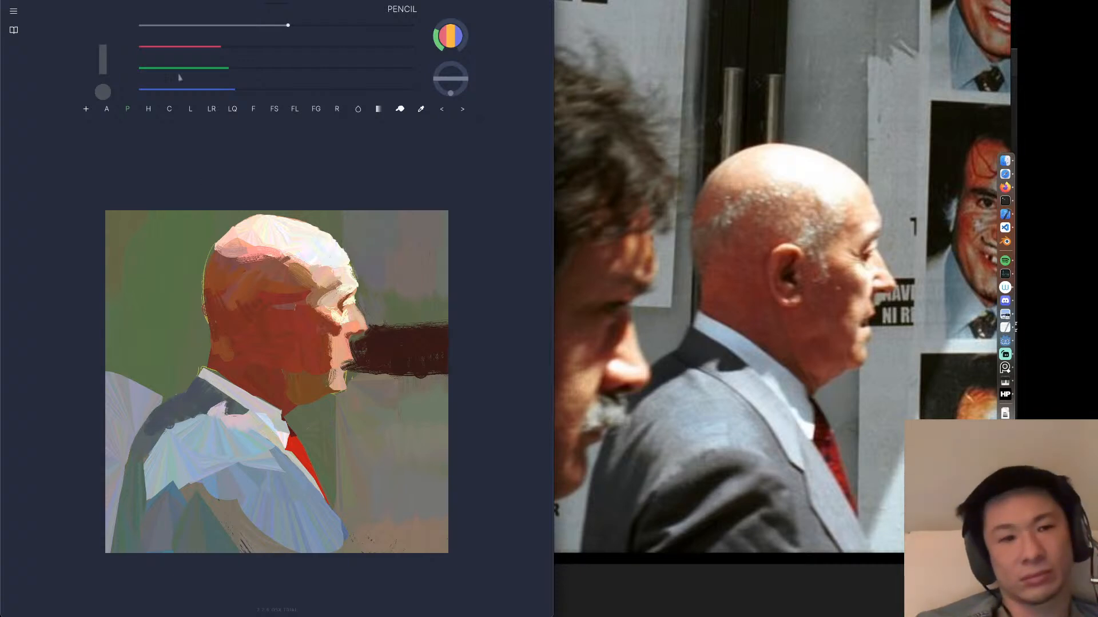
left_click_drag(219, 50, 210, 47)
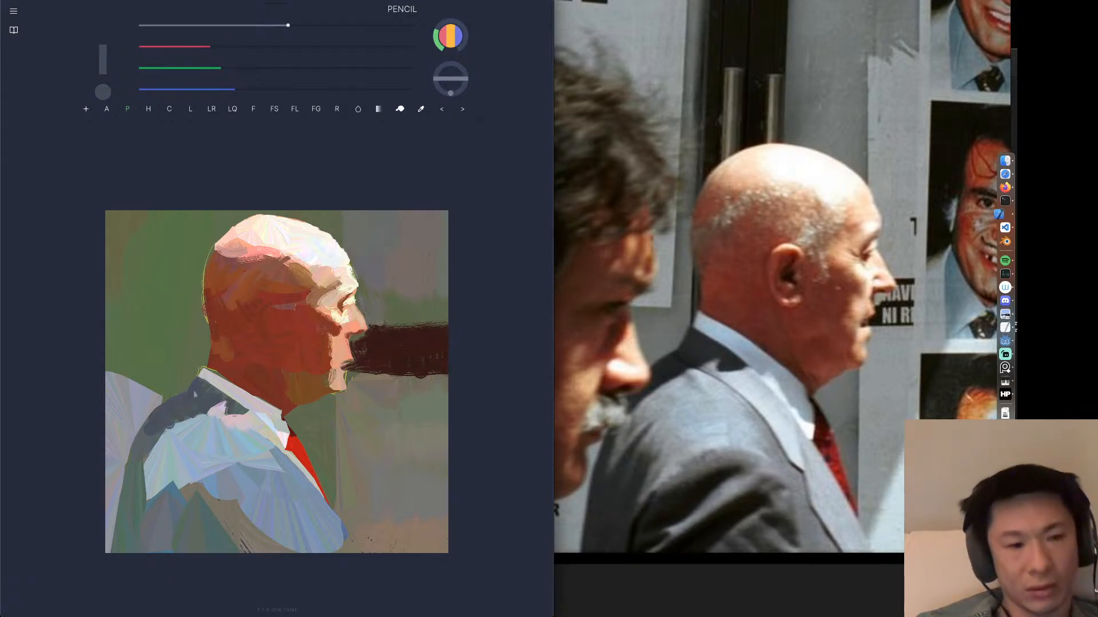
key("super+z")
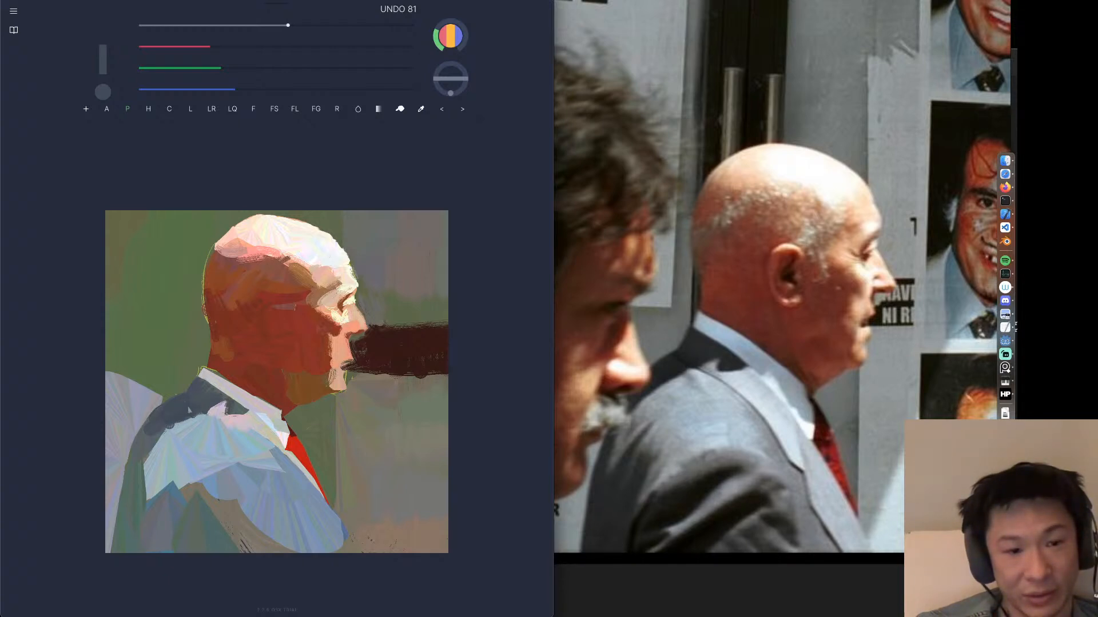
mouse_move(146, 443)
left_mouse_down()
mouse_move(134, 464)
mouse_move(210, 400)
mouse_move(137, 490)
mouse_move(139, 453)
mouse_move(127, 508)
left_mouse_up()
left_click(144, 452, "alt")
left_click_drag(134, 457, 122, 527)
left_click_drag(137, 482, 133, 532)
Sample a mid blue-grey from the jacket and paint strokes down the back of the shoulder and sleeve, undoing the first stroke.
left_click(156, 453, "alt")
left_click(159, 522, "alt")
left_click(170, 499, "alt")
left_click(216, 492, "alt")
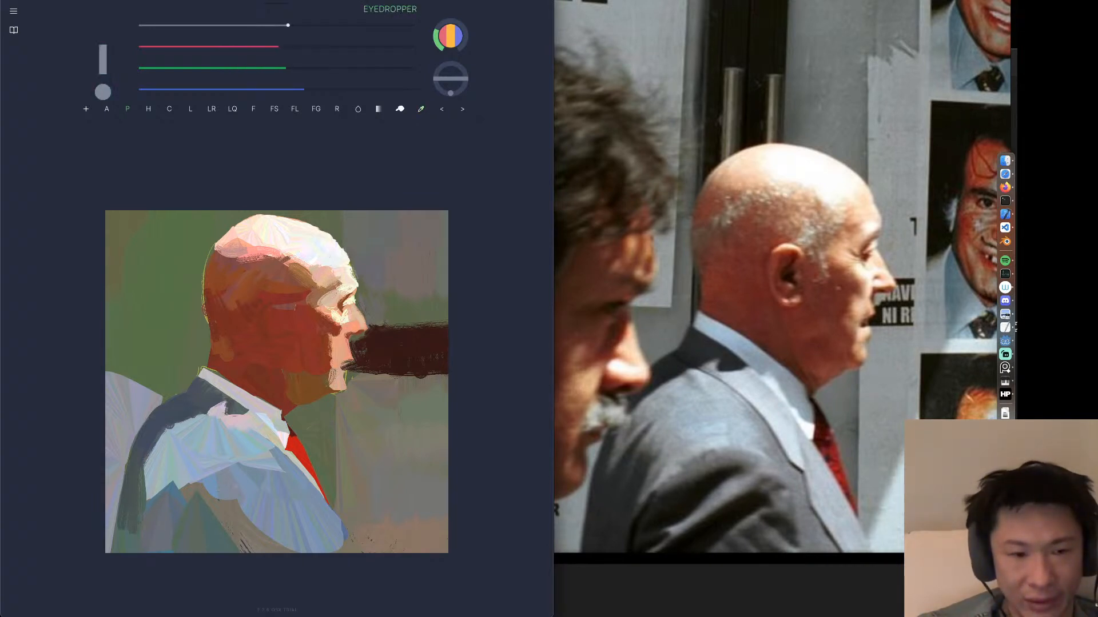
left_click_drag(158, 444, 132, 508)
key("super+z")
left_click_drag(160, 429, 132, 510)
left_click_drag(172, 461, 130, 519)
left_click_drag(175, 451, 143, 498)
mouse_move(178, 457)
left_mouse_down()
mouse_move(184, 510)
mouse_move(192, 504)
mouse_move(187, 488)
mouse_move(168, 528)
left_mouse_up()
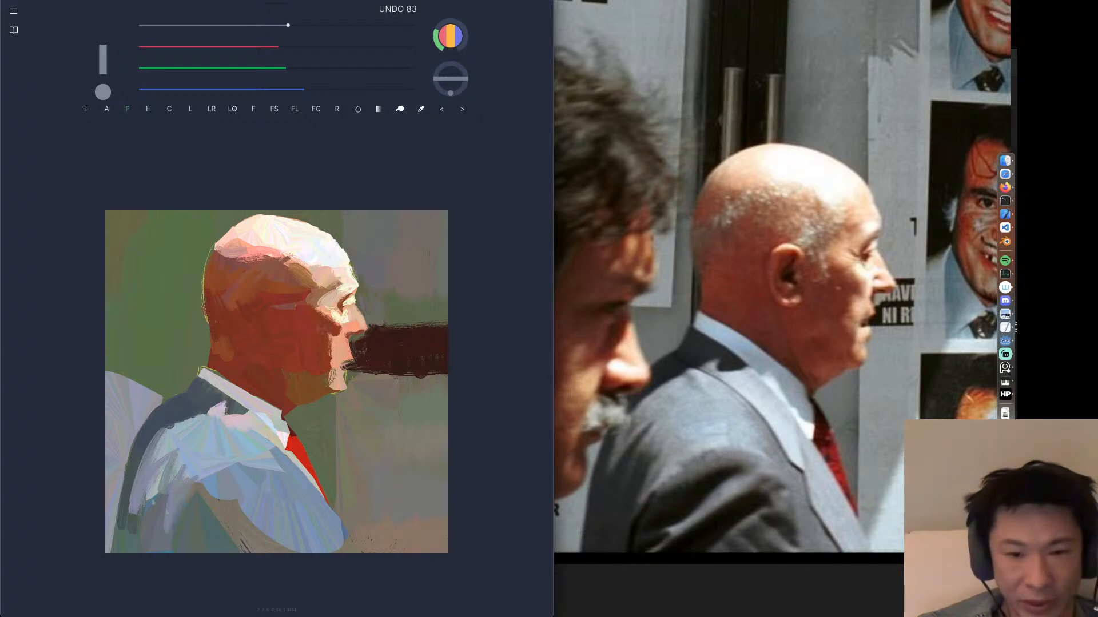
Sample a darker grey from the sleeve and paint shadow strokes on its lower part, undoing unwanted strokes.
left_click(136, 524, "alt")
left_click(217, 397, "alt")
left_click(157, 515, "alt")
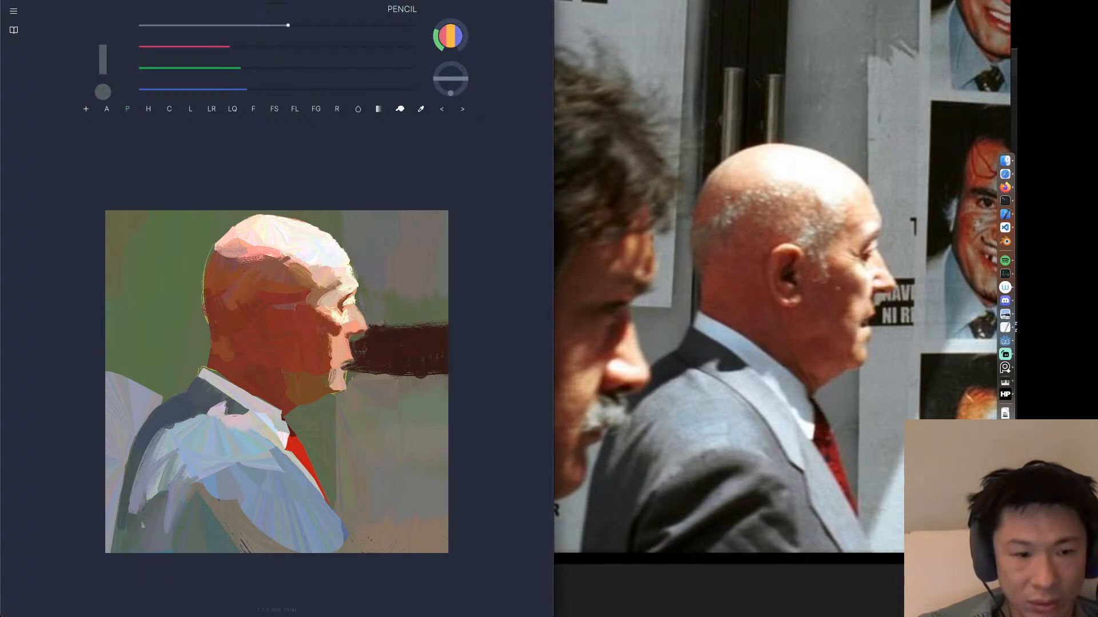
left_click_drag(166, 454, 134, 515)
key("super+z")
mouse_move(163, 460)
left_mouse_down()
mouse_move(135, 515)
mouse_move(154, 497)
mouse_move(132, 513)
left_mouse_up()
key("super+z")
left_click_drag(162, 472, 128, 540)
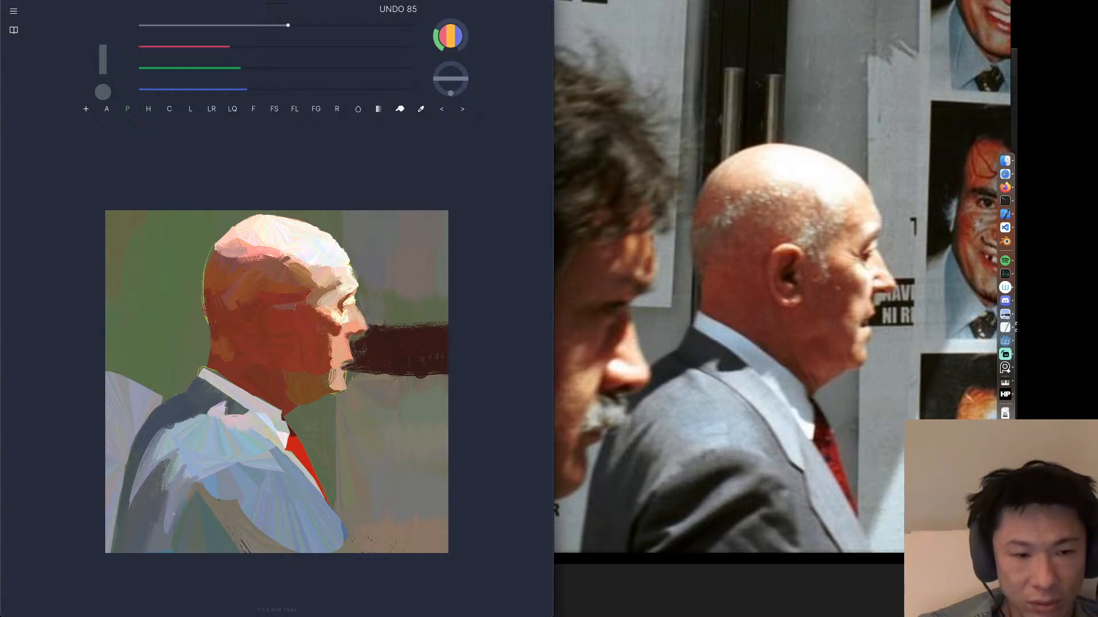
left_click_drag(195, 506, 166, 547)
Sample the dark grey of the jacket's back and paint the shoulder edge and a curved shadow fold on the lower sleeve.
left_click(170, 412, "alt")
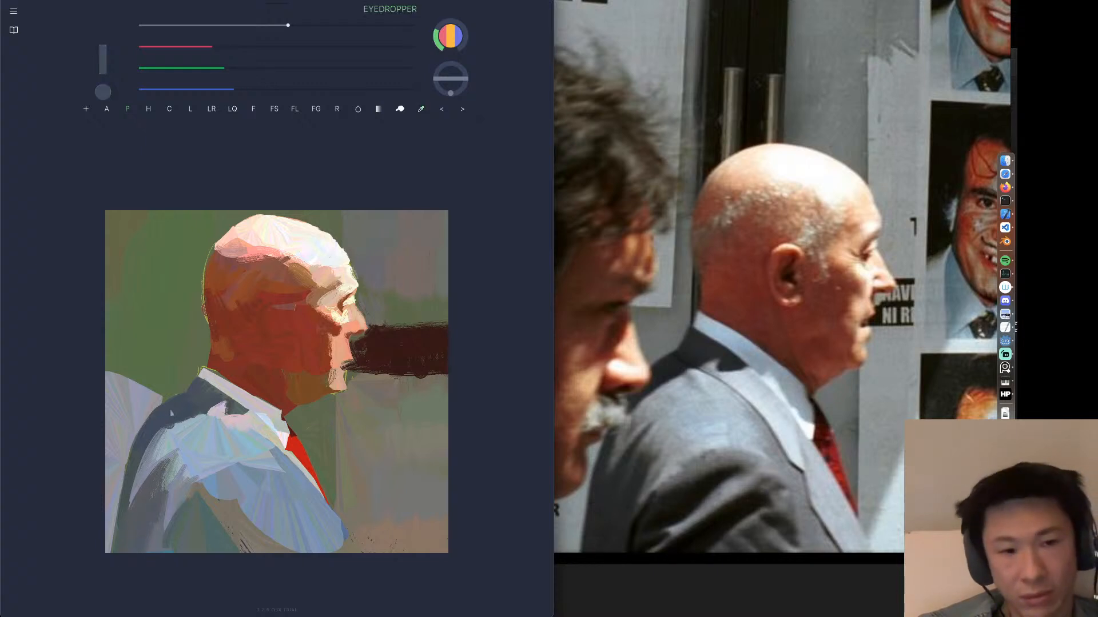
left_click_drag(175, 407, 150, 439)
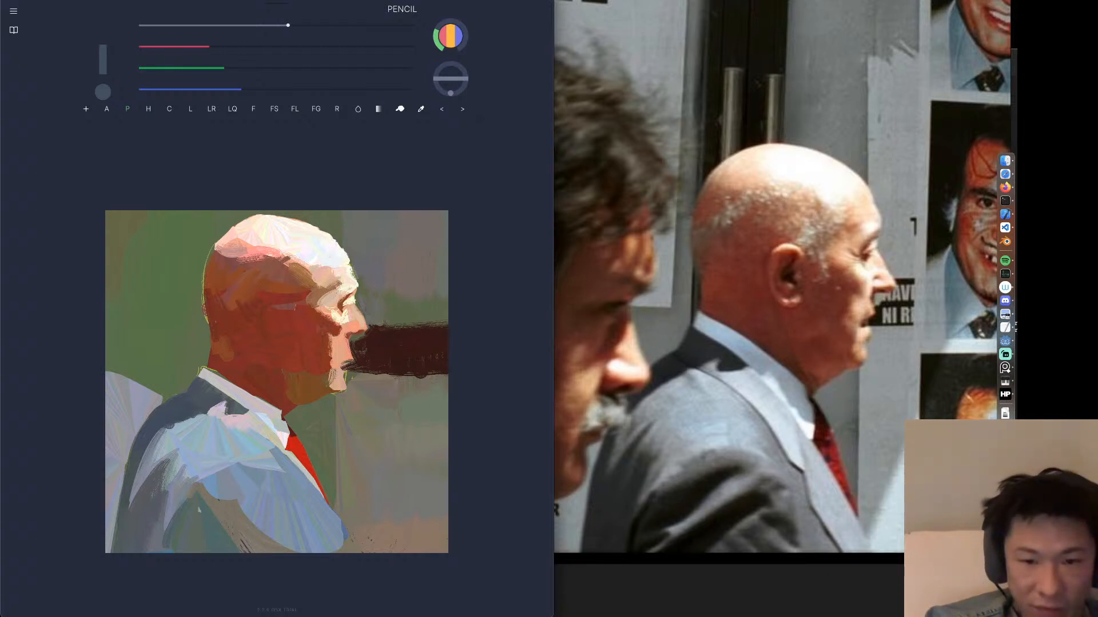
left_click_drag(191, 531, 256, 489)
mouse_move(201, 511)
left_mouse_down()
mouse_move(225, 502)
mouse_move(183, 541)
mouse_move(210, 516)
mouse_move(178, 553)
left_mouse_up()
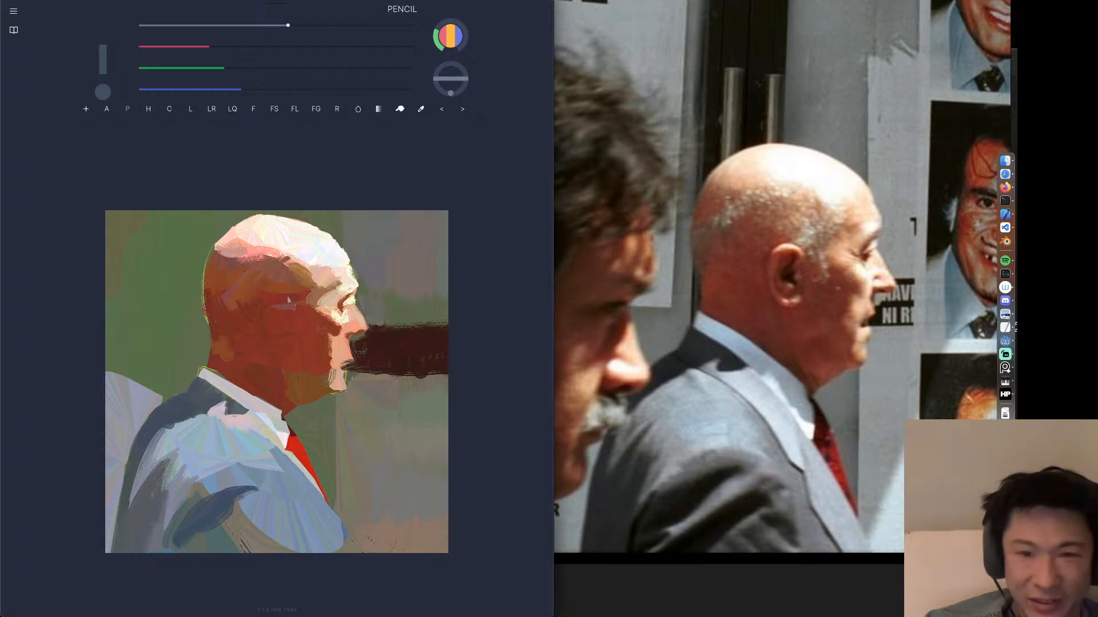
Try a jaw stroke in the cheek's sampled peach tone with green and red lowered, and undo it.
left_click(277, 306, "alt")
left_click(282, 312, "alt")
left_click(339, 342, "alt")
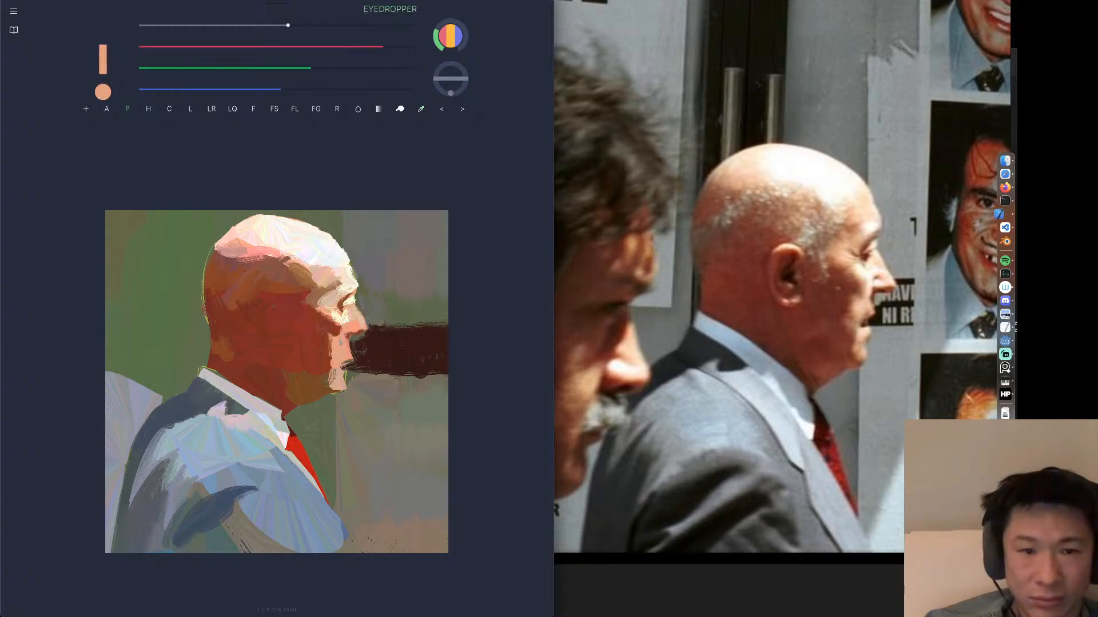
left_click(325, 336, "alt")
left_click(335, 349, "alt")
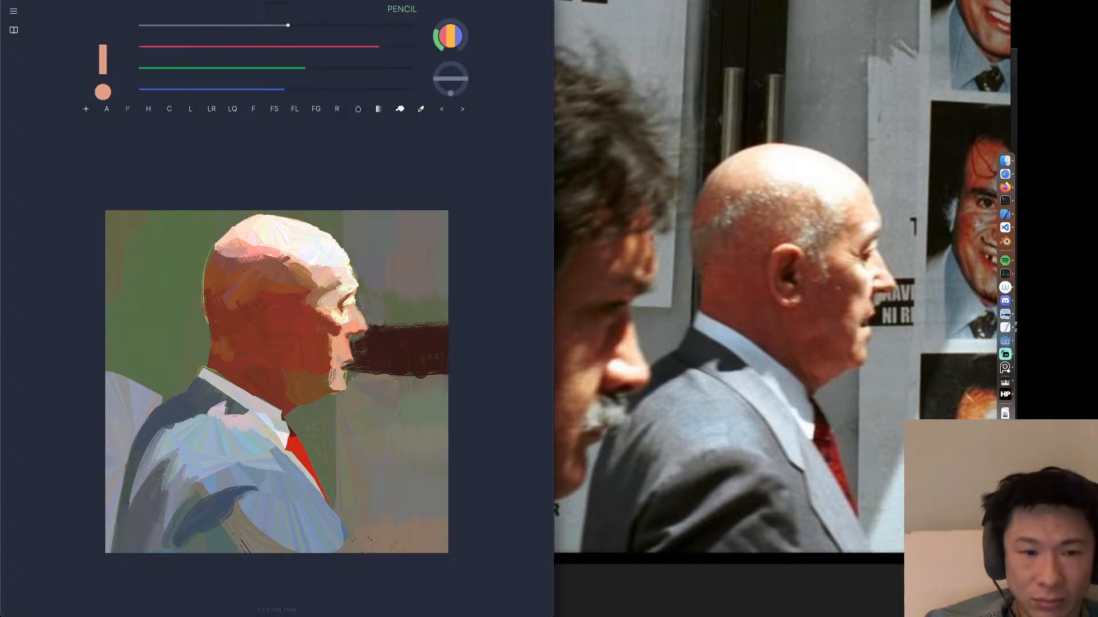
left_click_drag(306, 68, 284, 68)
left_click_drag(351, 50, 337, 48)
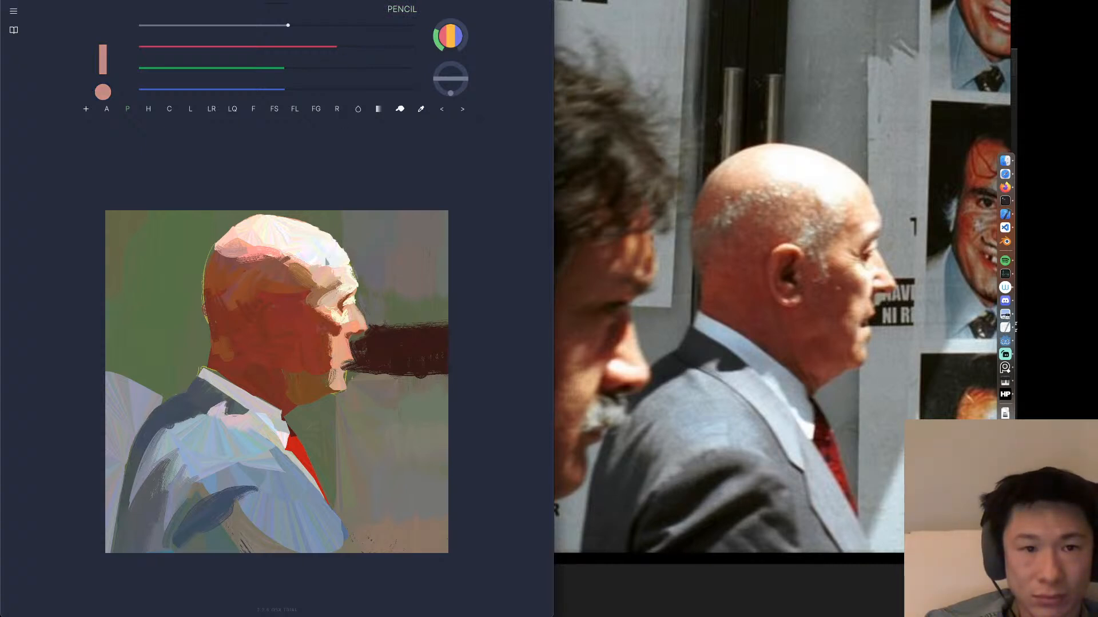
left_click_drag(330, 353, 329, 368)
key("super+z")
key("super+z")
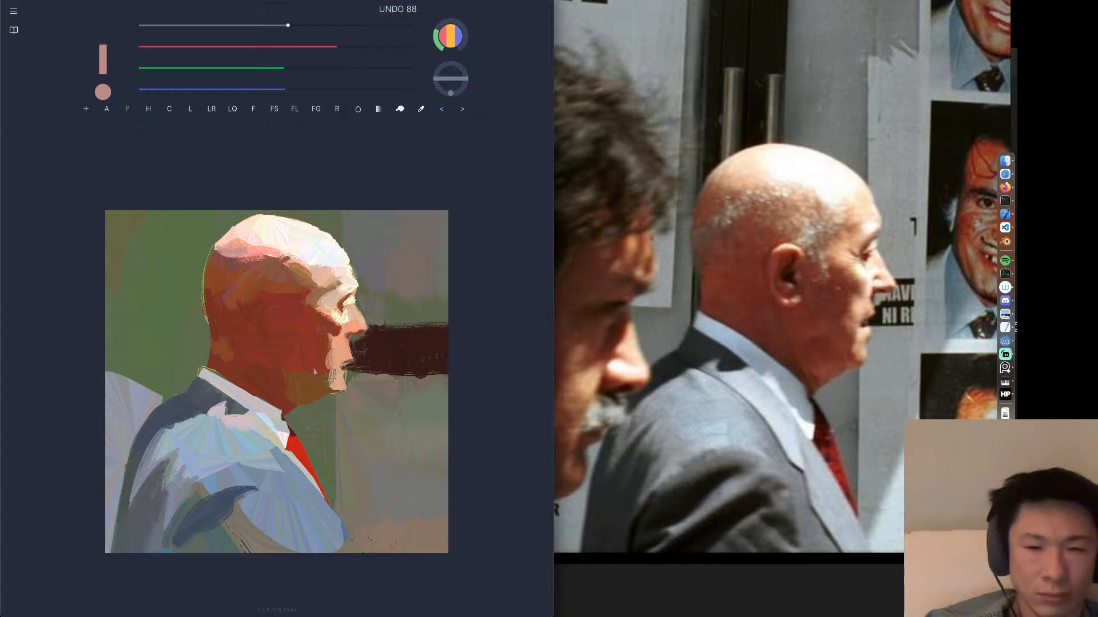
Sample the face's cream and white tones and paint highlights along the nose and on the temple, undoing unwanted strokes.
left_click(373, 349, "alt")
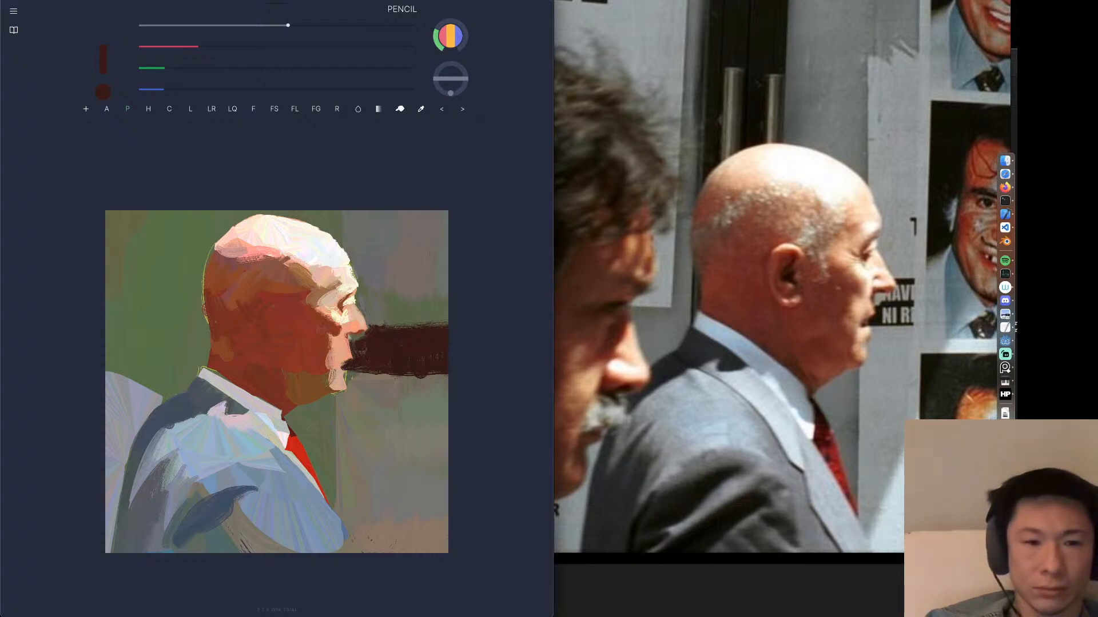
left_click(343, 319, "alt")
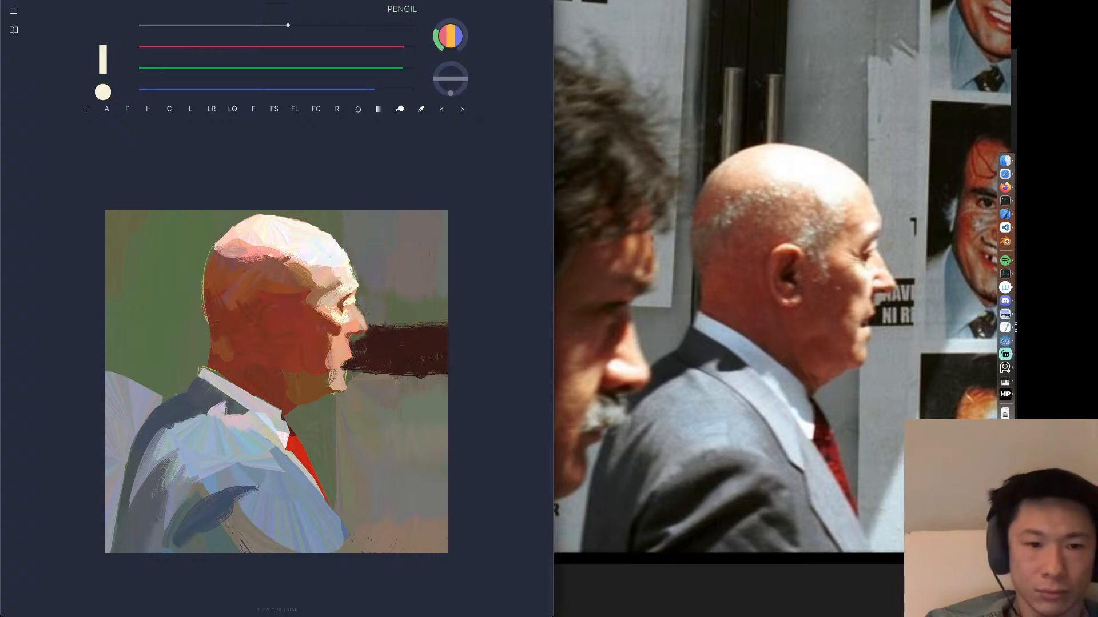
left_click_drag(366, 331, 358, 309)
key("super+z")
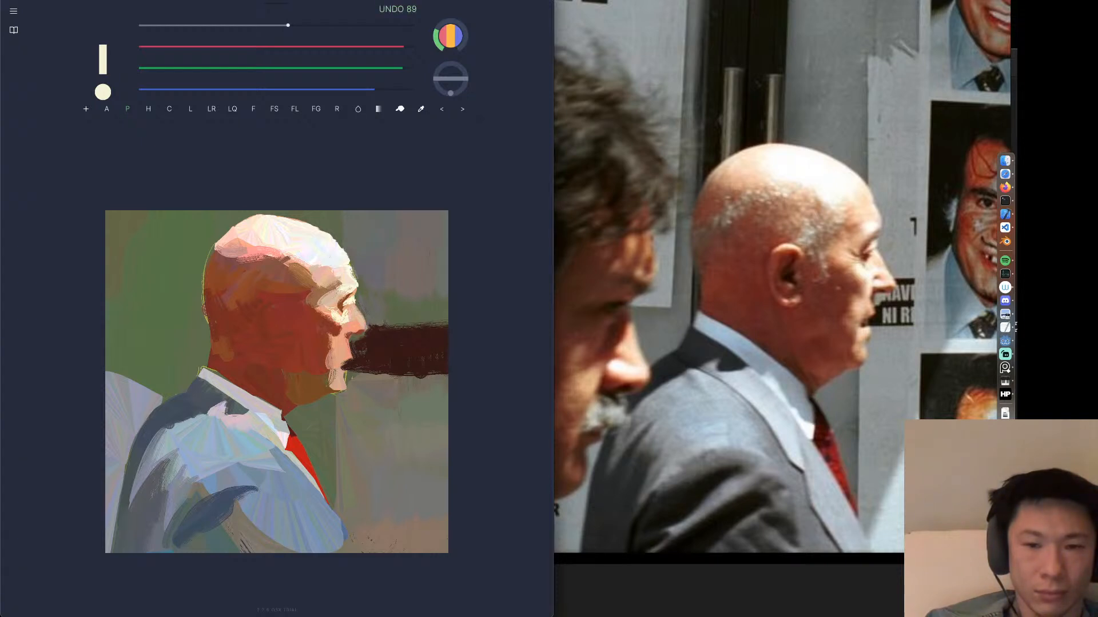
key("super+z")
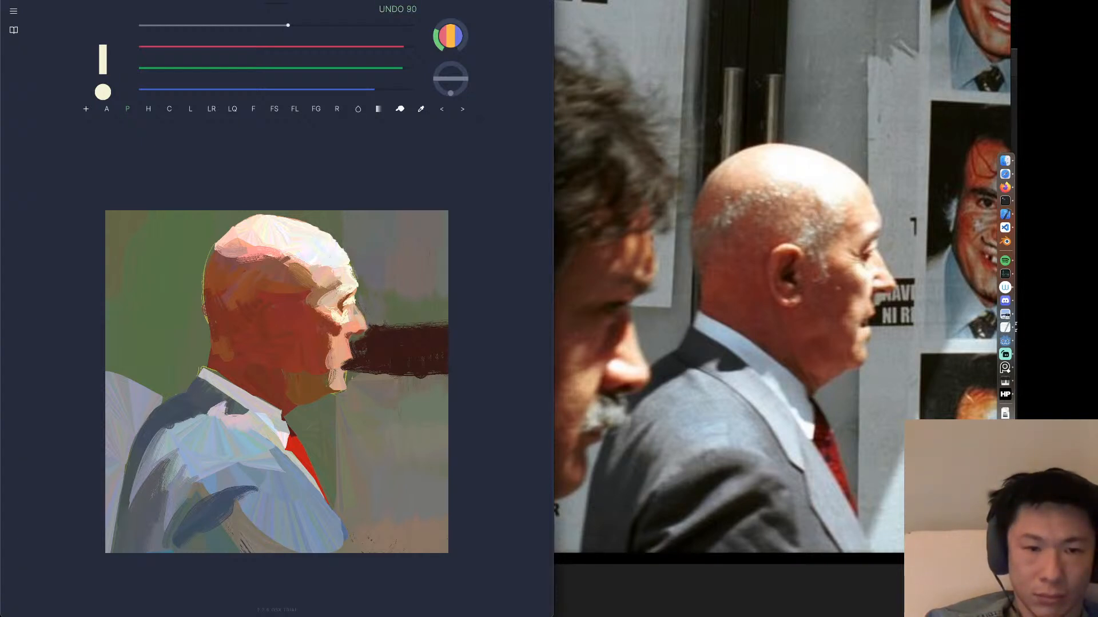
left_click_drag(358, 313, 370, 336)
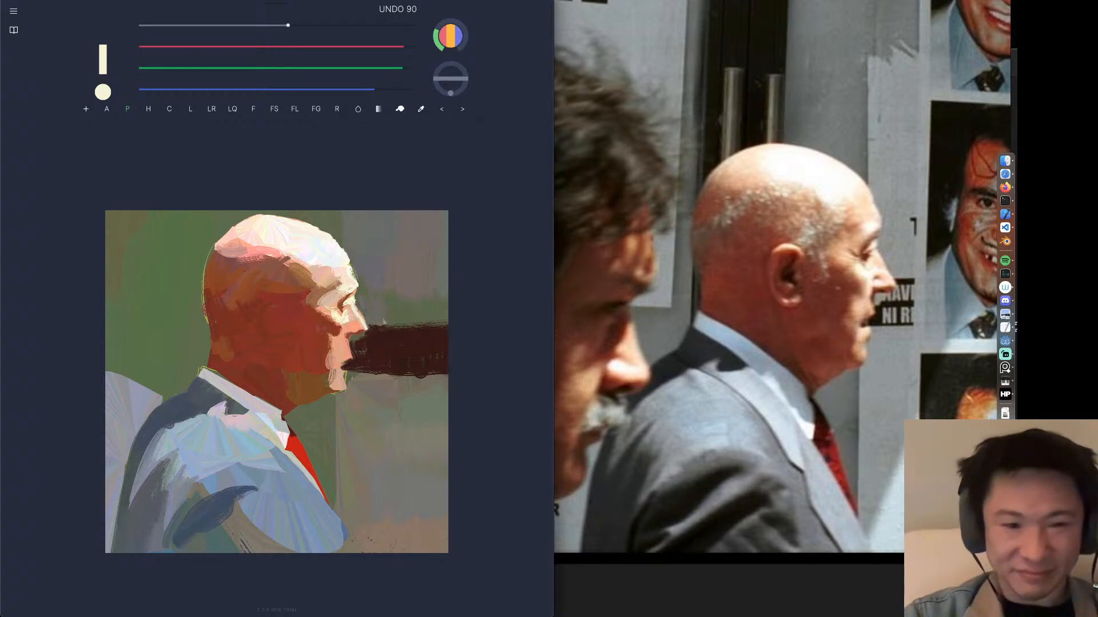
left_click(315, 259, "alt")
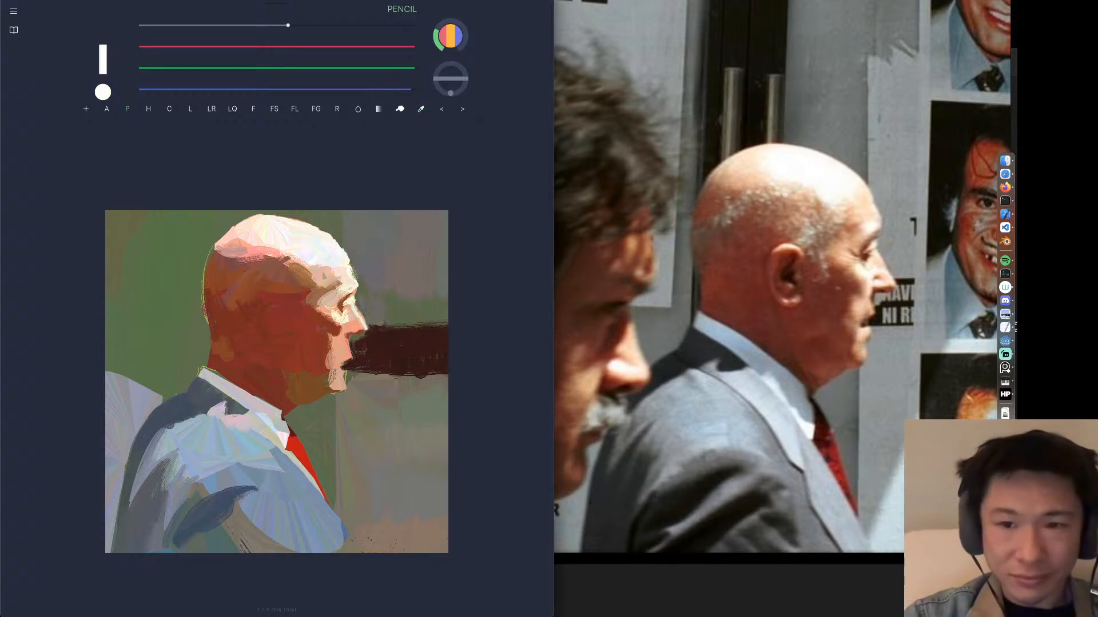
mouse_move(320, 265)
left_mouse_down()
mouse_move(334, 273)
mouse_move(320, 274)
left_mouse_up()
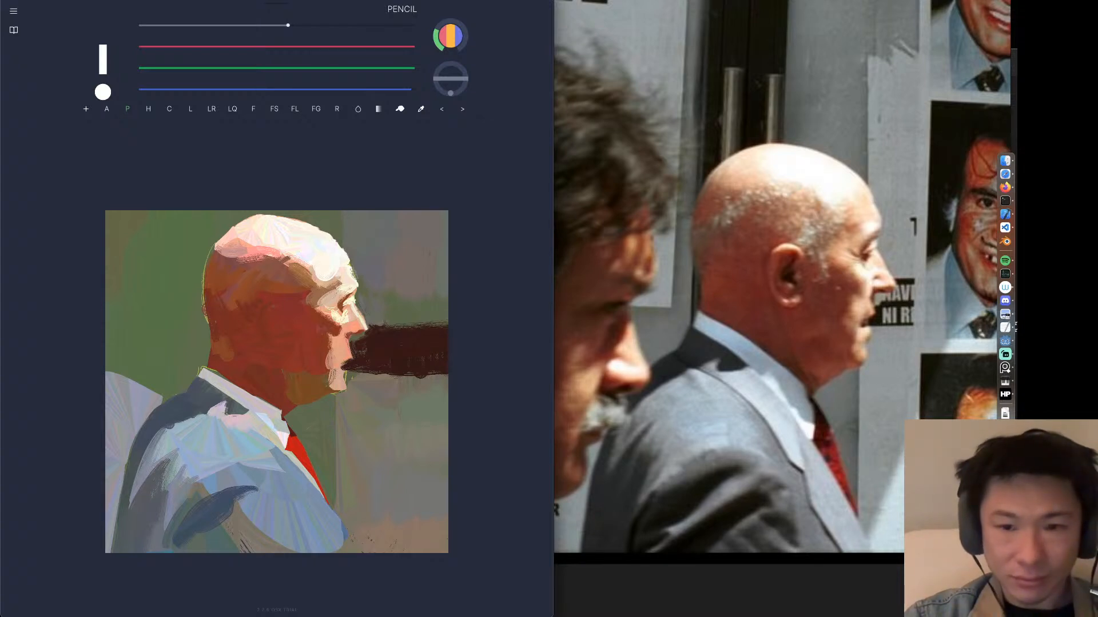
Try extending the shirt collar's sampled white over the edge of the tie, and undo the stroke.
left_click(280, 432, "alt")
left_click_drag(287, 440, 287, 451)
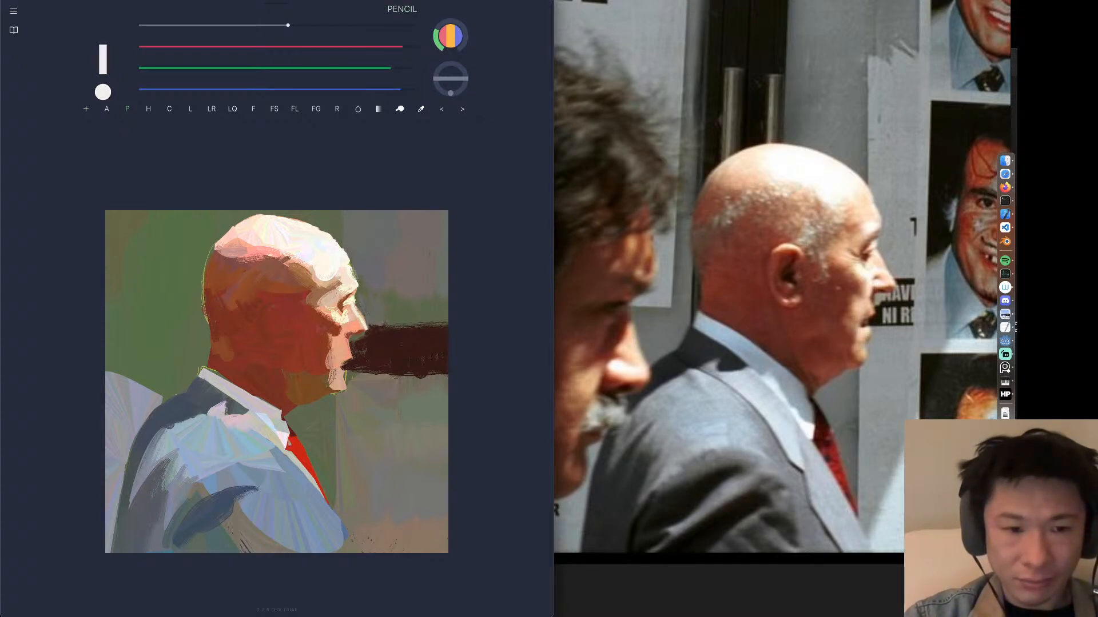
key("super+z")
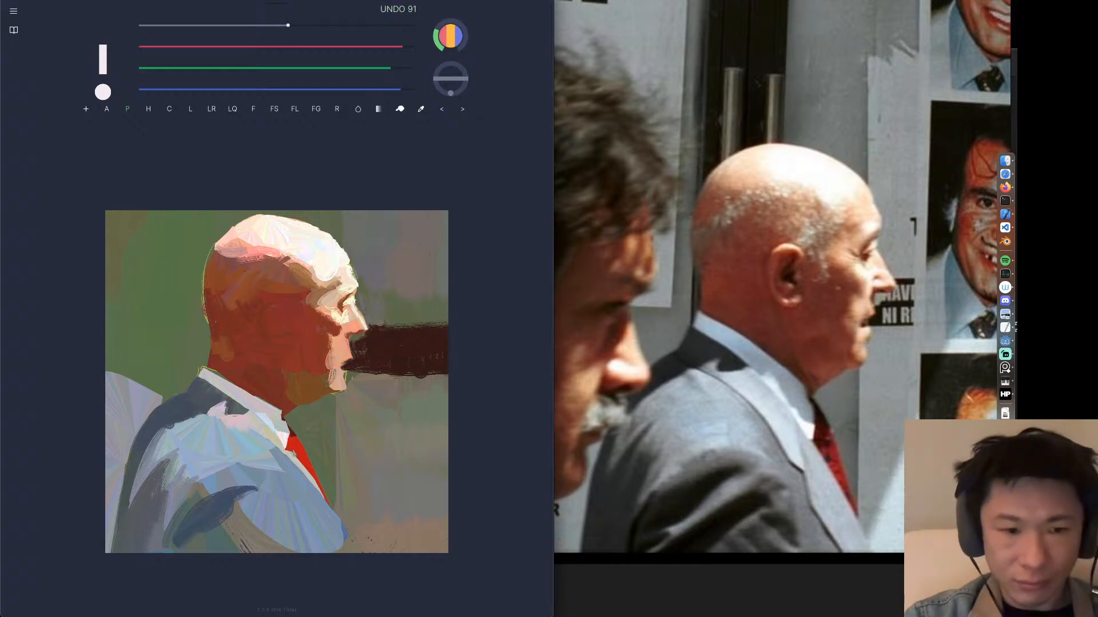
Switch to the Fill tool, undo the brown fill on the tie, and fill a shadow at the tie's top with its sampled dark red.
left_click(298, 451, "alt")
left_click(255, 212, "alt")
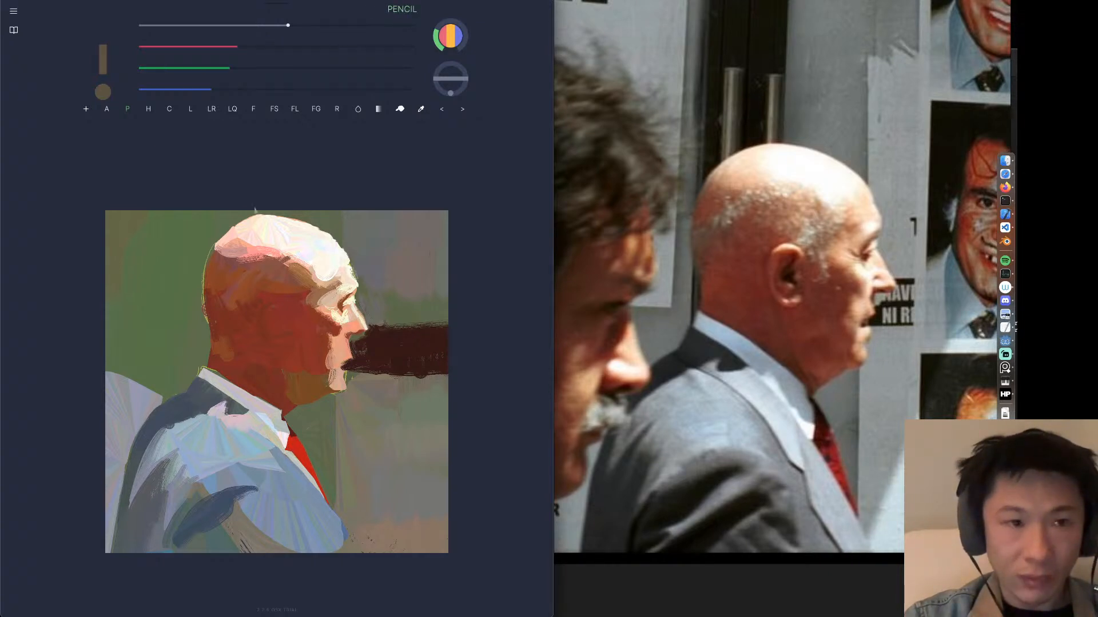
left_click(254, 109)
left_click(293, 453)
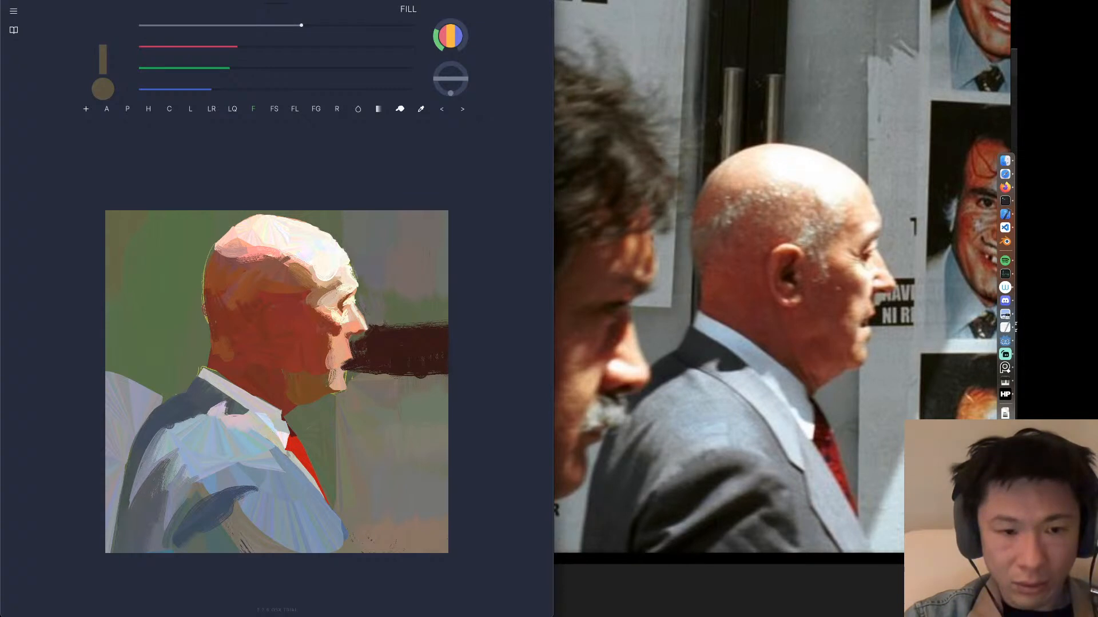
key("super+z")
left_click(292, 433, "alt")
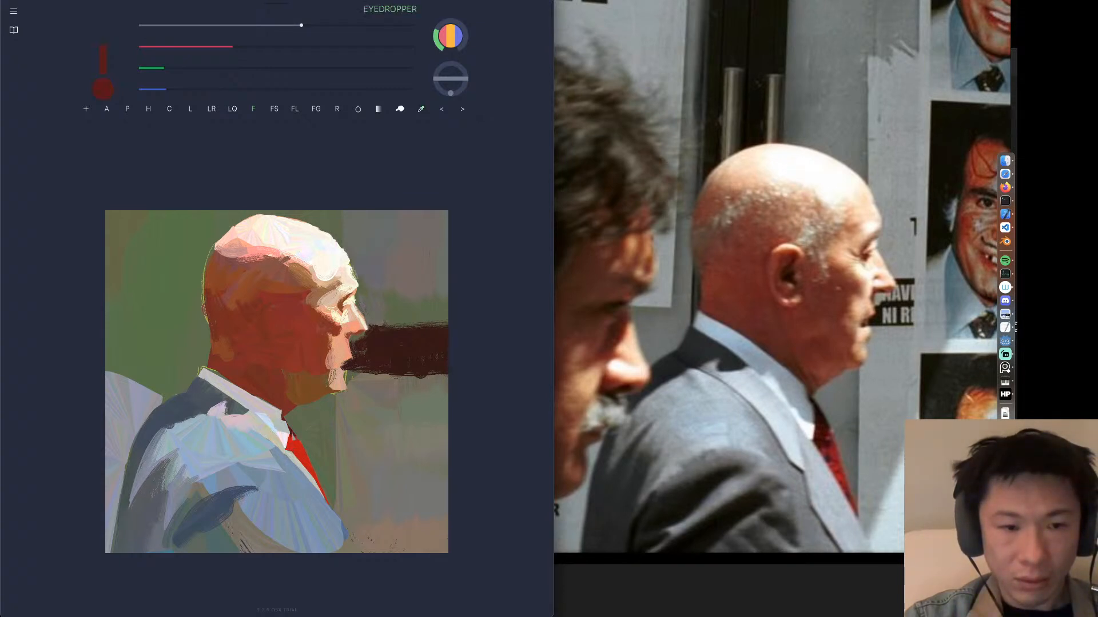
left_click_drag(292, 438, 291, 449)
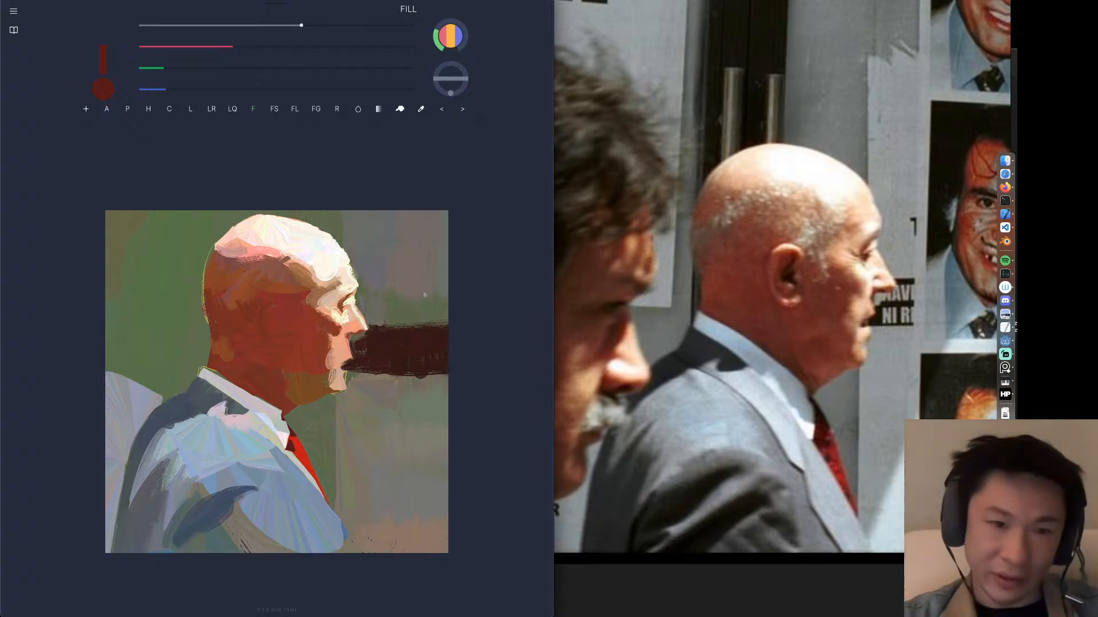
Try the hotkeys E for Pan and W for Zoom In, reset both to their defaults and return to the canvas.
key("h")
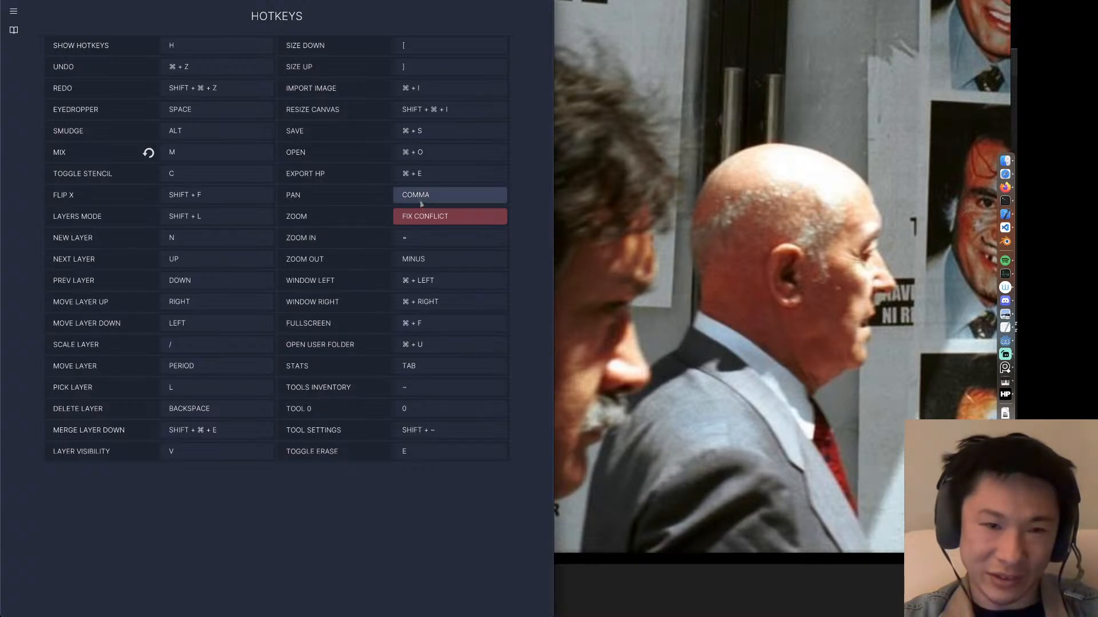
left_click(470, 199)
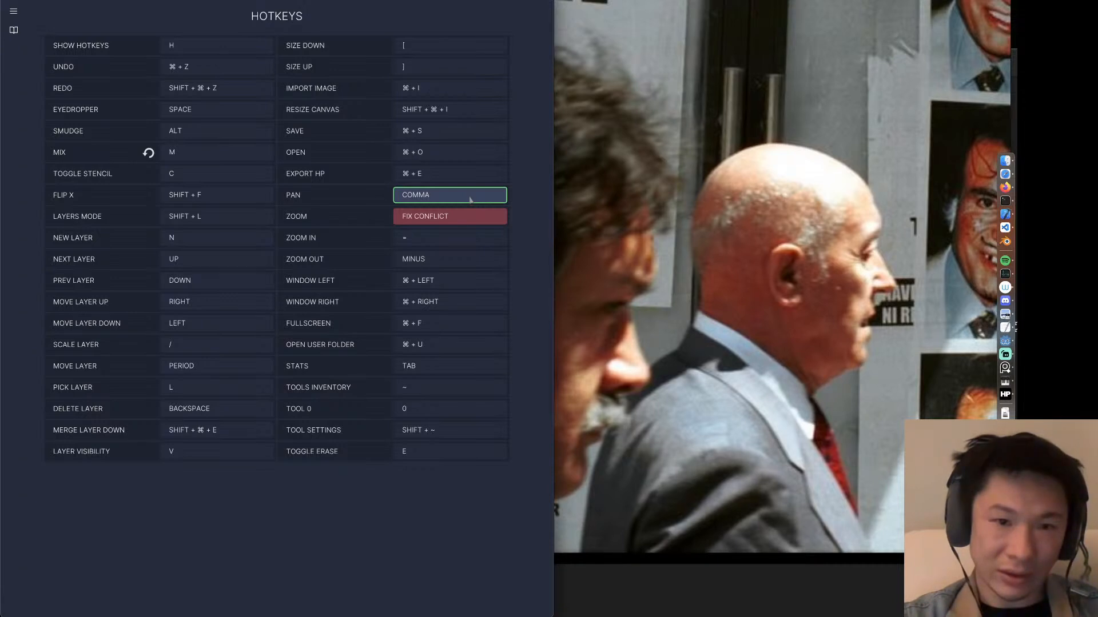
key("e")
left_click(455, 242)
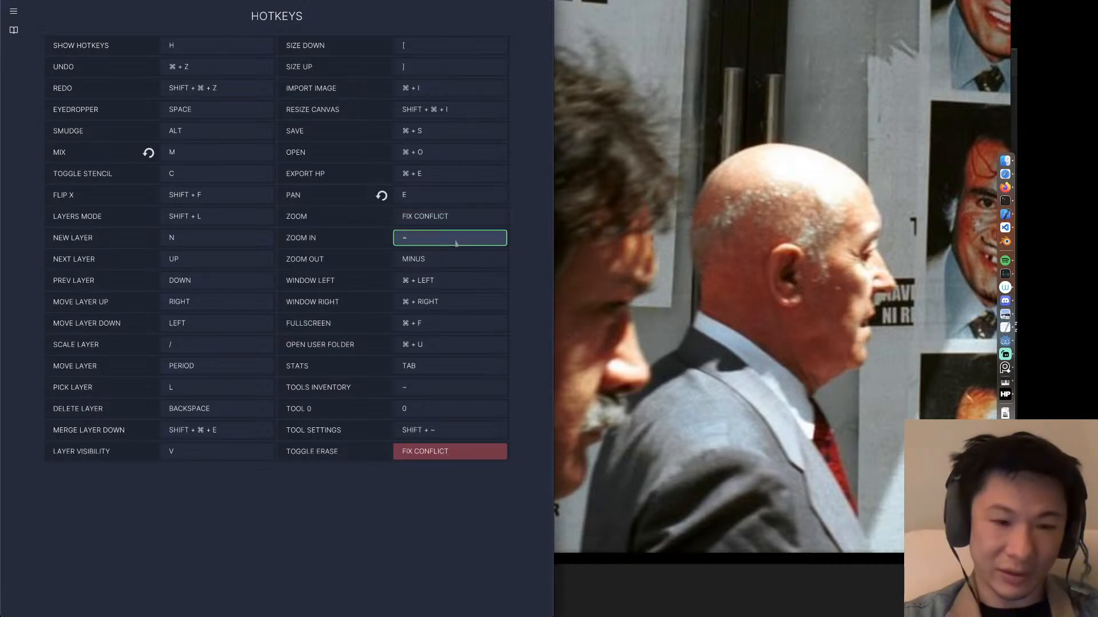
key("w")
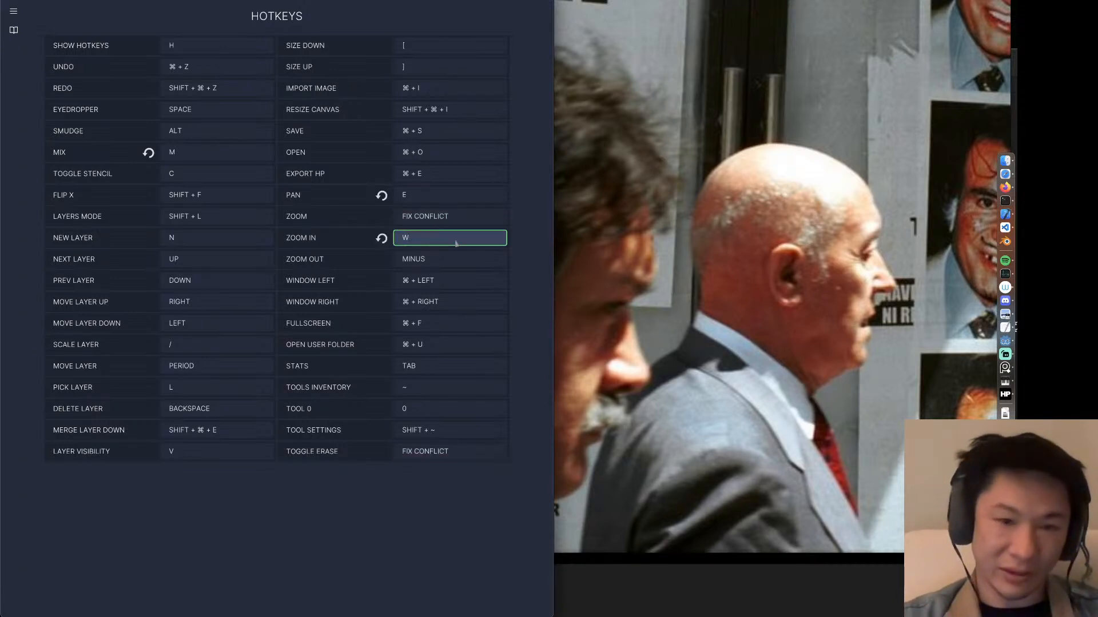
left_click(382, 196)
left_click(382, 239)
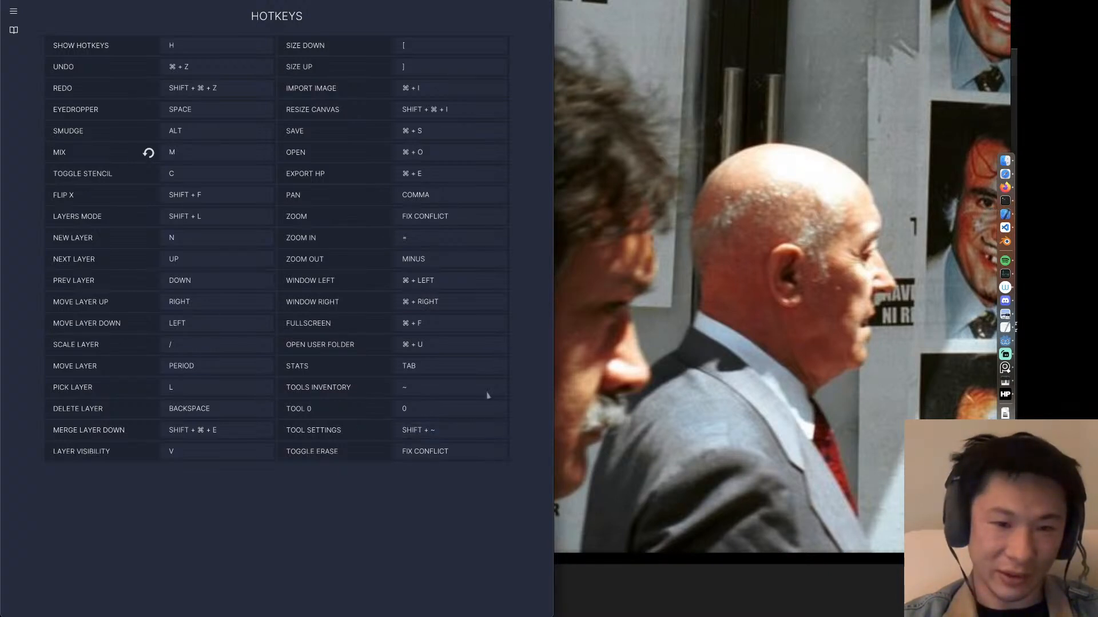
key("h")
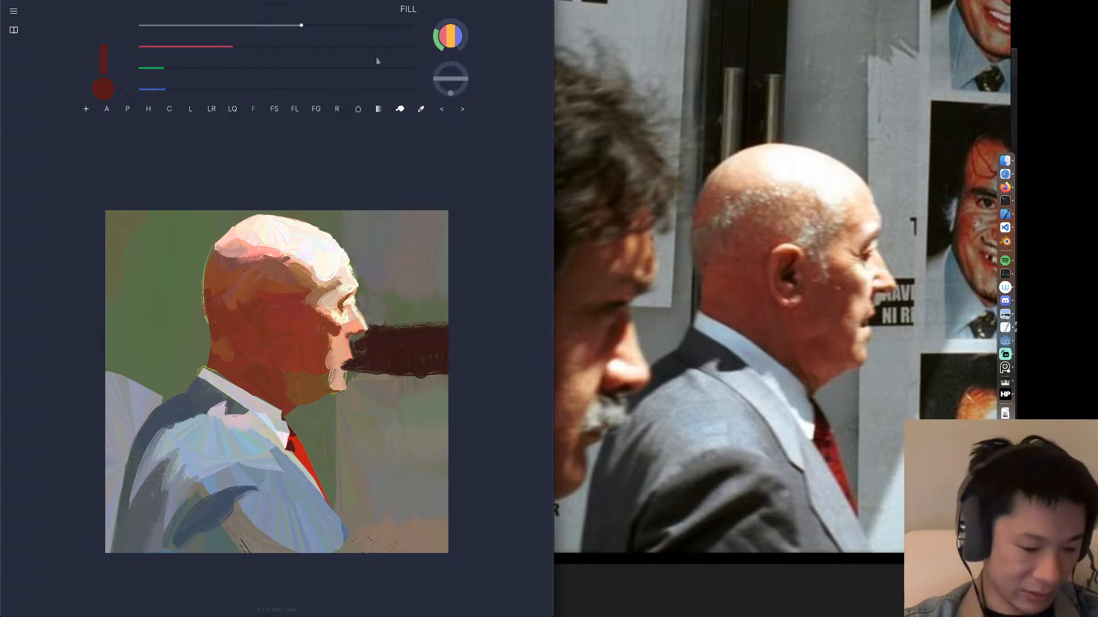
Sample the orange-brown from the underside of the painted jaw for the Fill tool.
key("f")
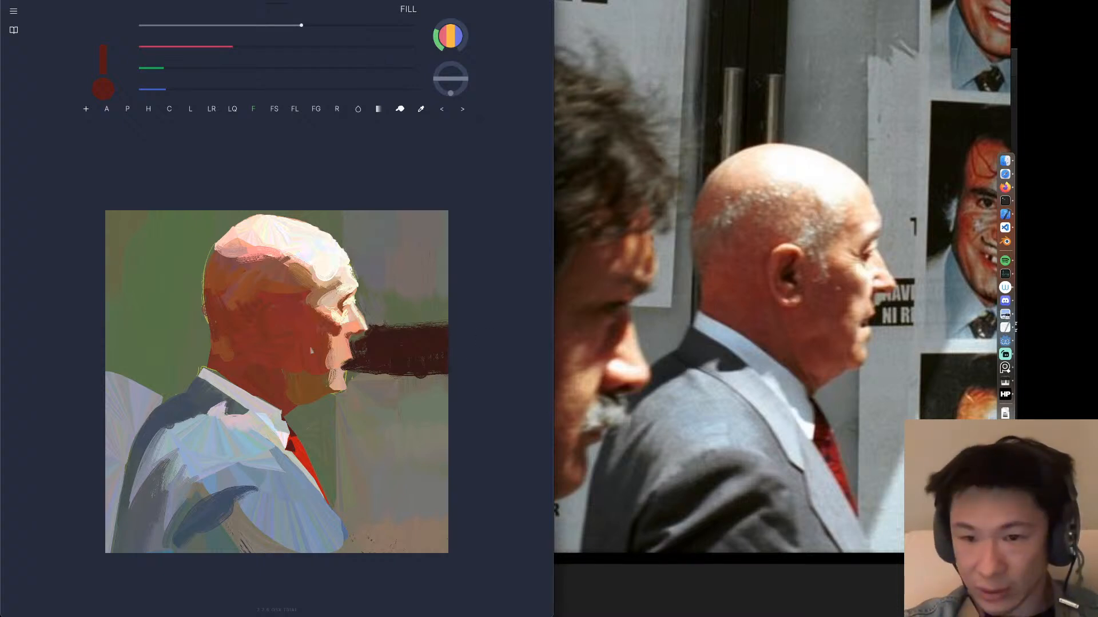
left_click(329, 394, "alt")
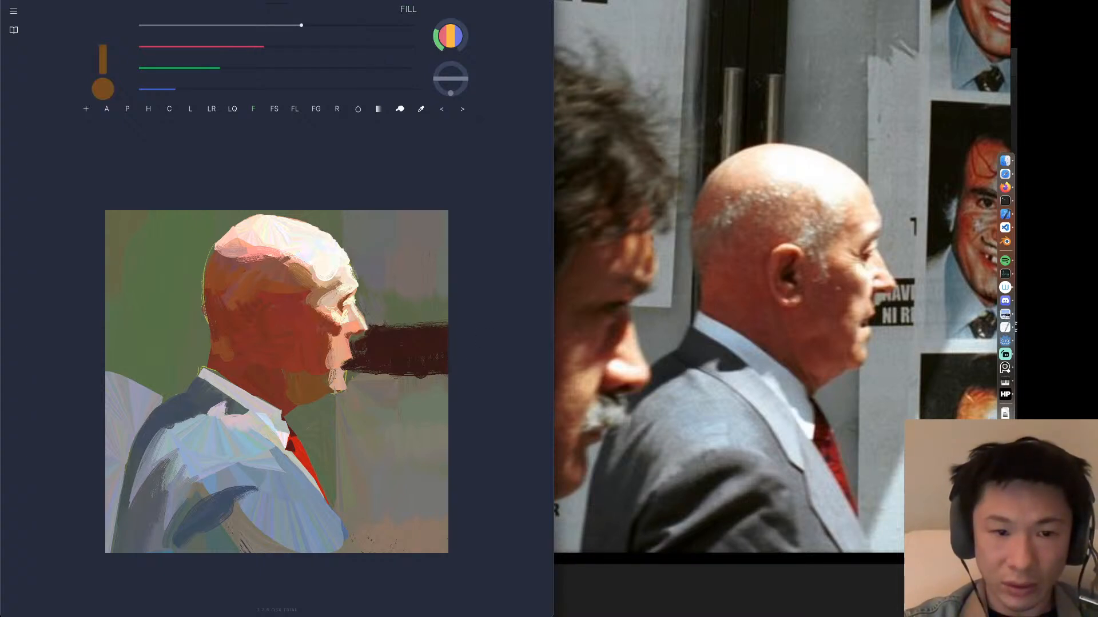
key("ctrl+z")
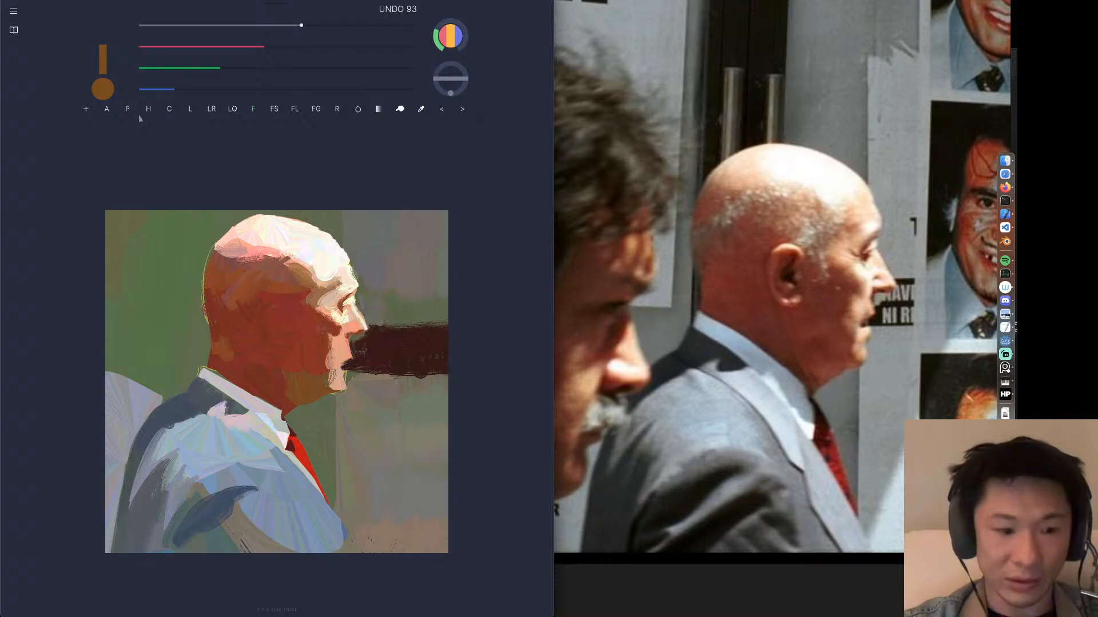
Switch from the Fill tool to Fill Lasso.
key("1")
key("2")
key("3")
key("4")
key("5")
key("6")
key("7")
key("8")
key("9")
key("0")
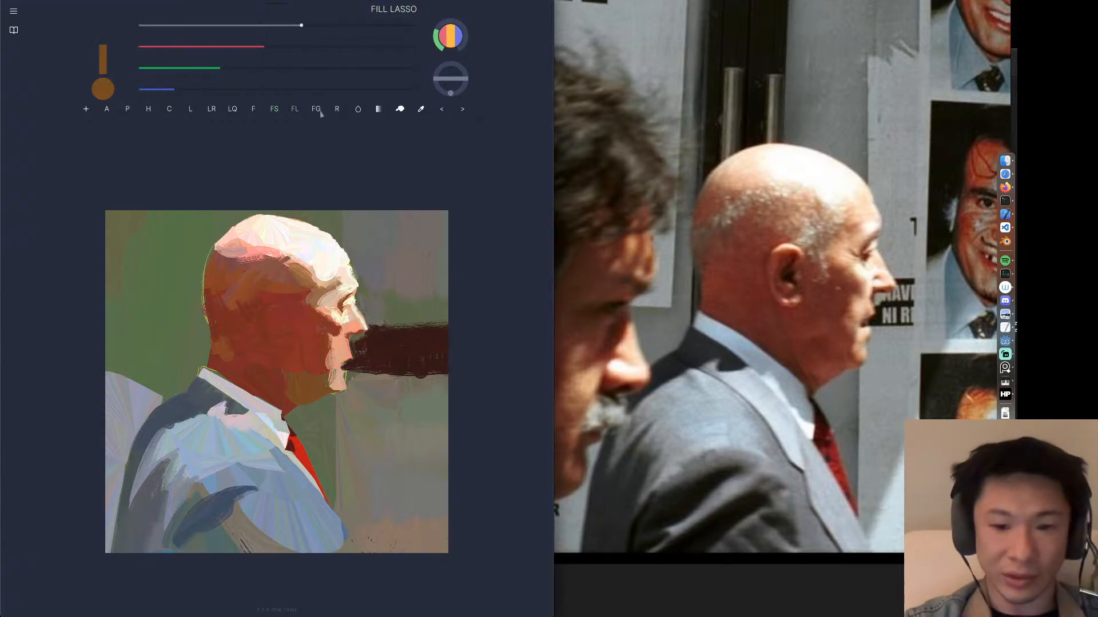
key("minus")
key("1")
key("2")
key("3")
key("4")
key("5")
key("6")
key("7")
key("8")
key("9")
key("0")
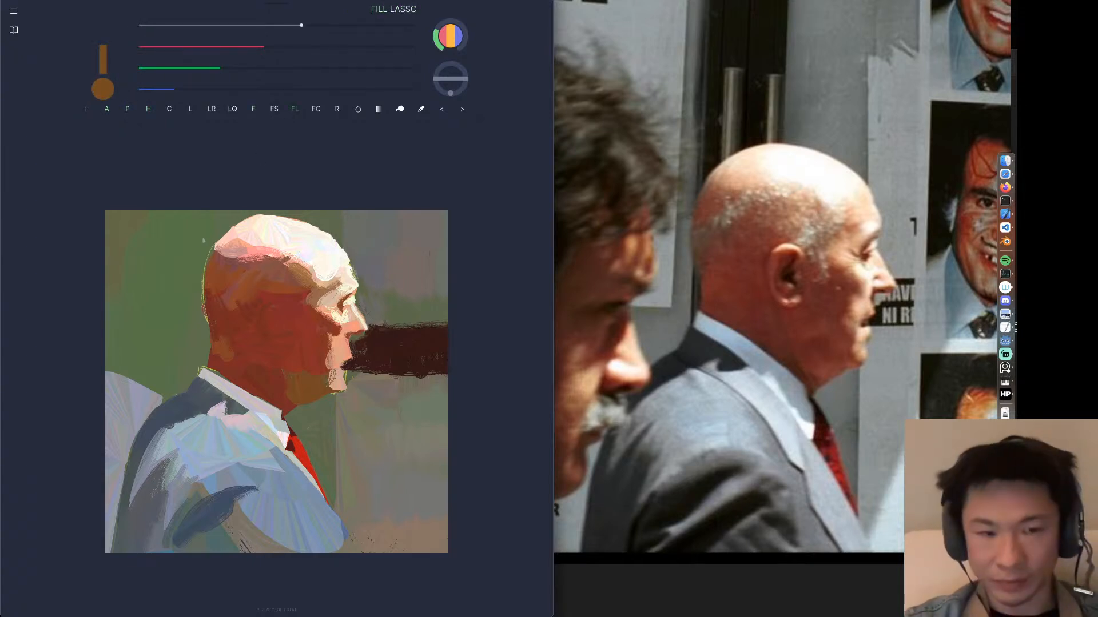
left_click(87, 109)
key("grave")
key("grave")
key("grave")
key("Tab")
key("Tab")
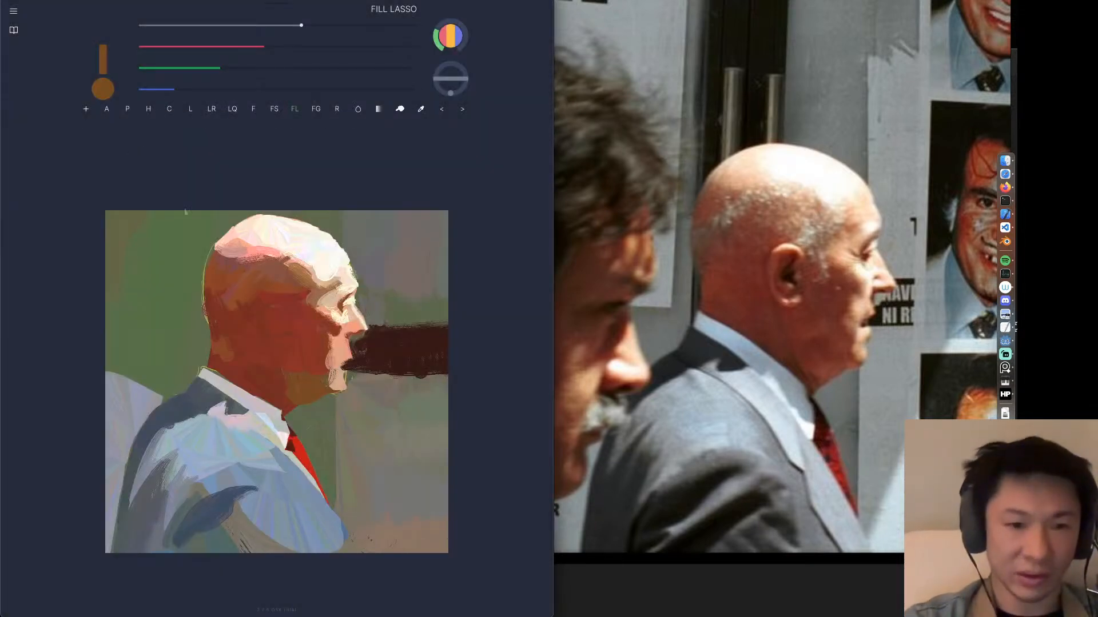
Extend the jacket's lower front edge with Fill Lasso, using a blue-grey sampled from the jacket.
left_click(327, 523, "alt")
left_click_drag(336, 513, 338, 578)
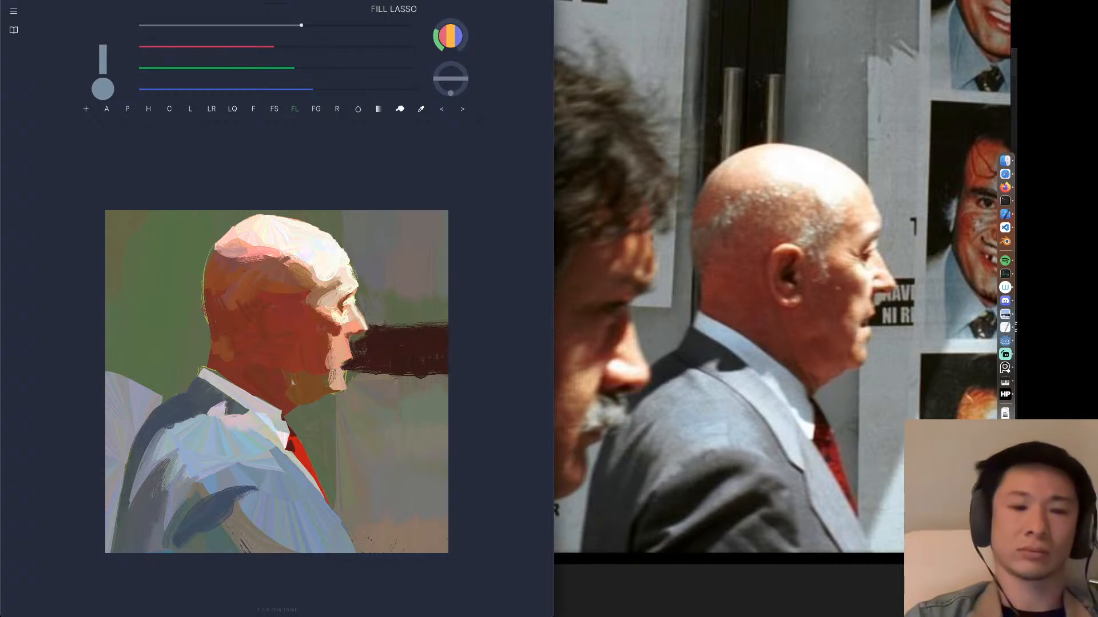
key("ctrl+z")
key("ctrl+z")
key("ctrl+shift+z")
key("ctrl+shift+z")
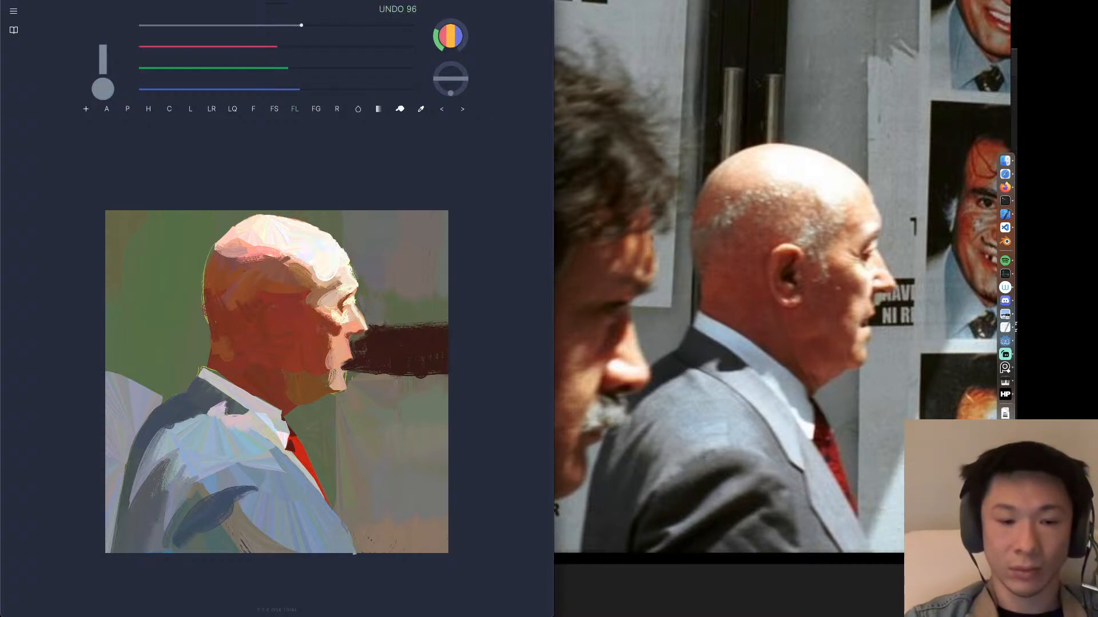
Retouch the underside of the chin in orange-brown, using the Chisel brush.
left_click_drag(319, 383, 334, 395)
key("ctrl+z")
left_click(165, 111)
left_click_drag(333, 393, 331, 384)
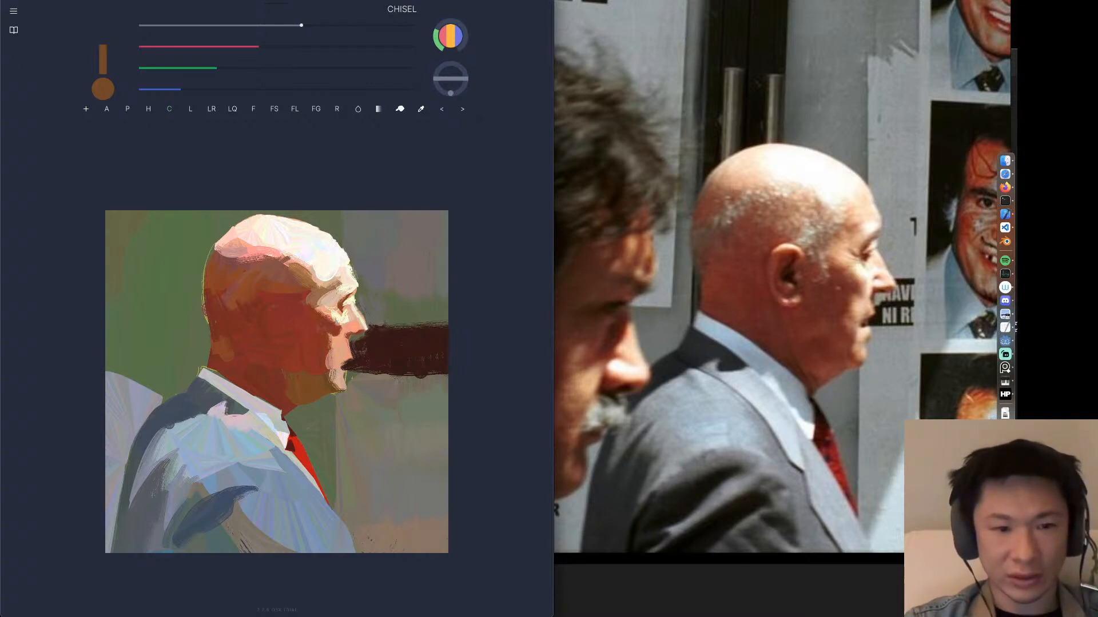
Refine the lit cheek below the eye with Chisel strokes in sampled peach and pale yellow.
left_click(337, 322, "alt")
left_click_drag(336, 323, 342, 319)
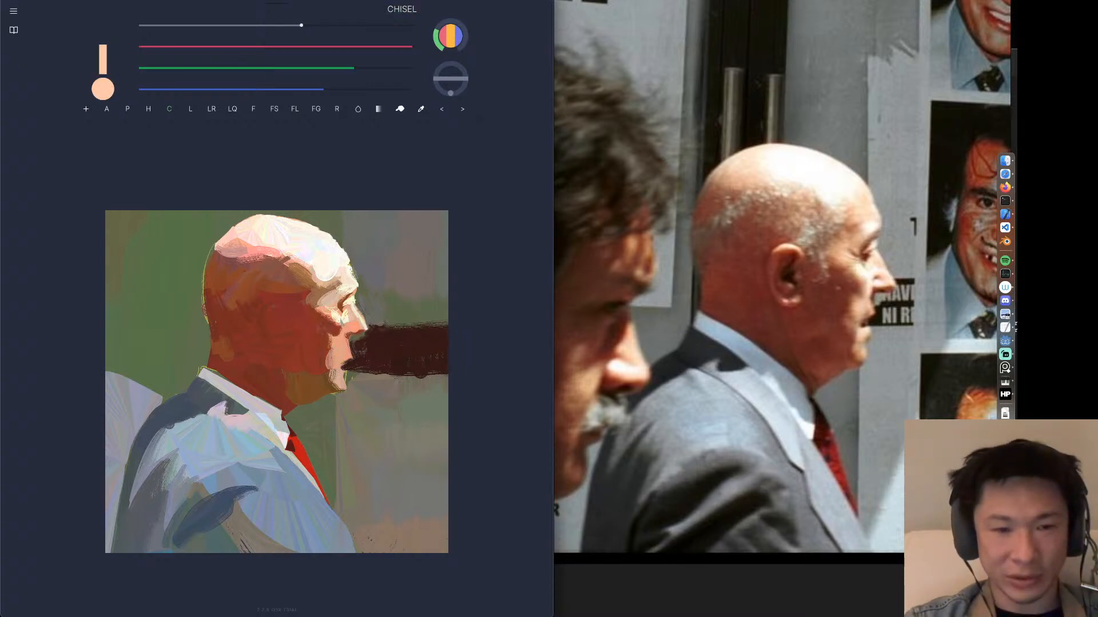
key("super+z")
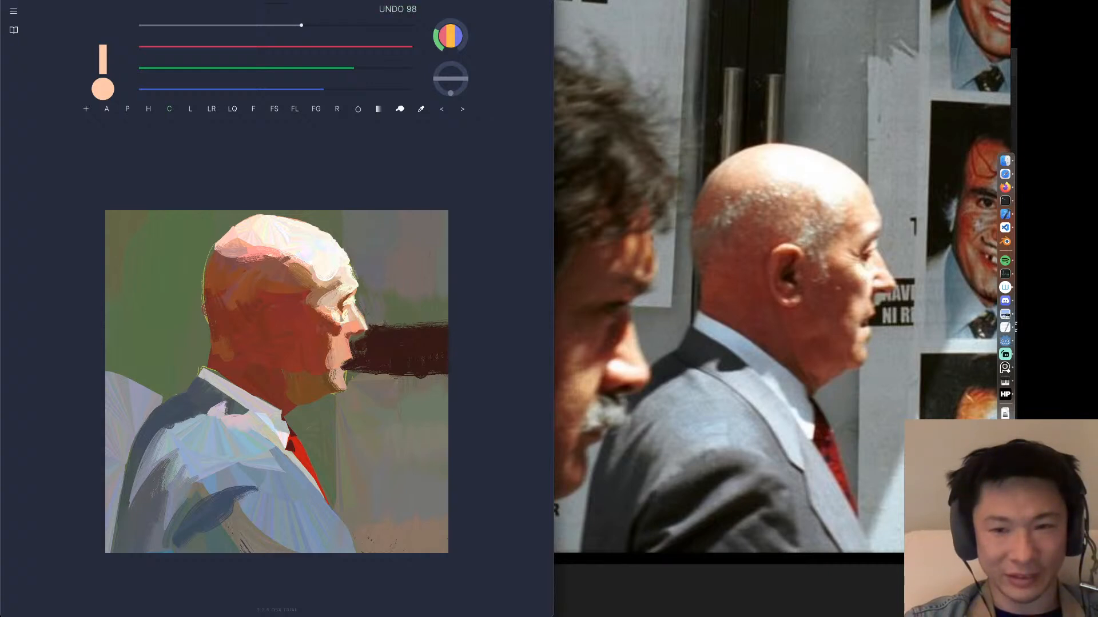
left_click(342, 321, "alt")
left_click_drag(339, 322, 337, 309)
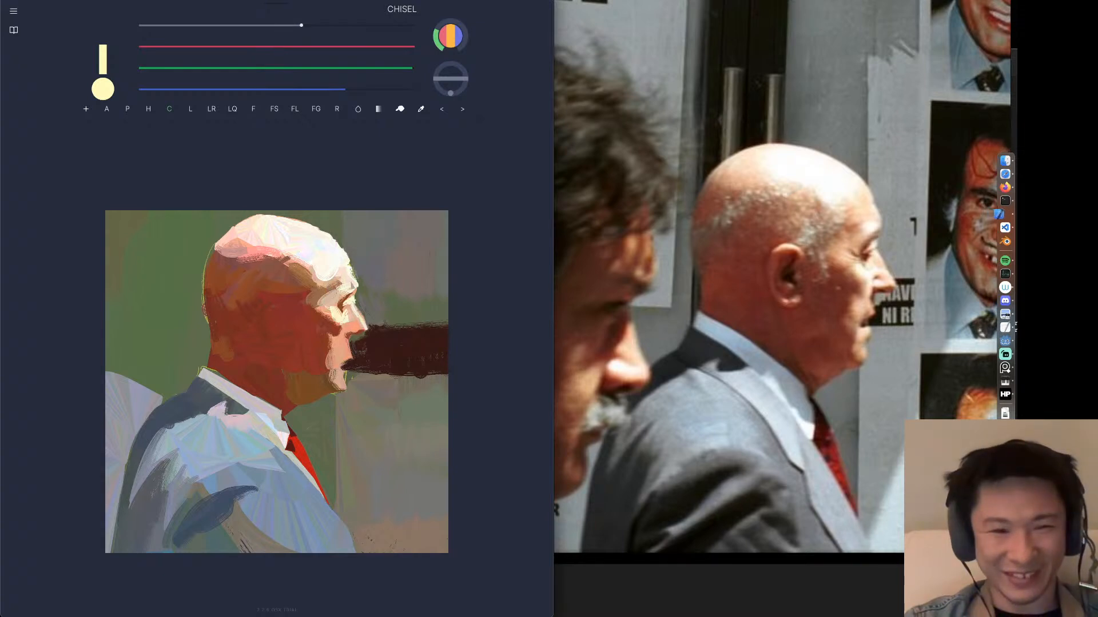
Sample a pale skin tone near the brow and touch up the temple with Chisel strokes.
left_click(346, 282, "alt")
left_click_drag(325, 271, 335, 275)
key("super+z")
key("super+z")
key("super+z")
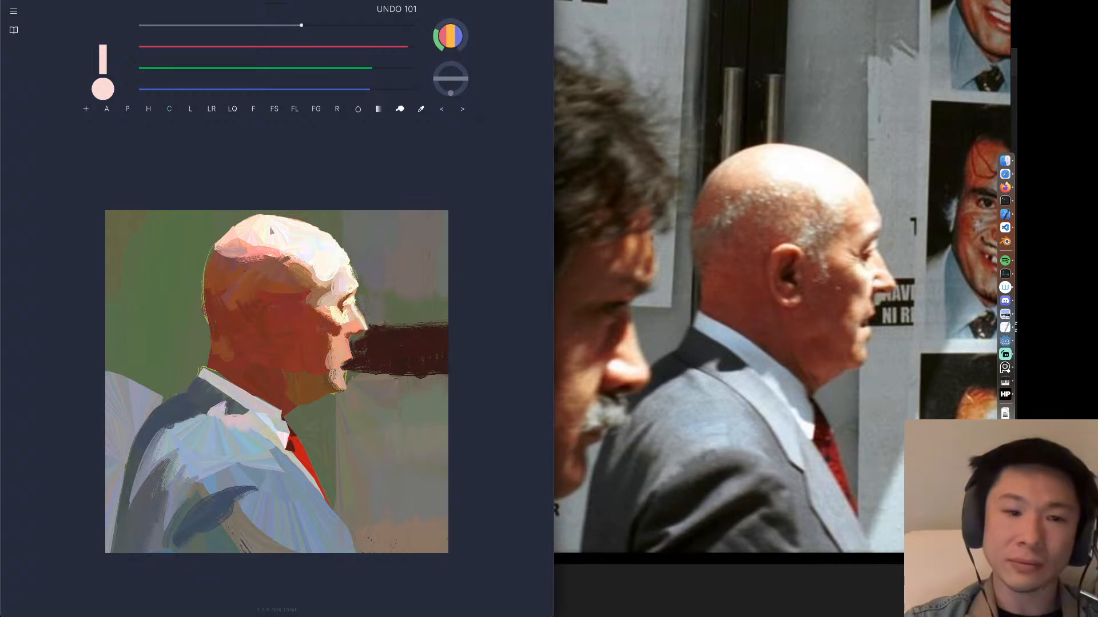
Repaint the back of the lit crown with Chisel in a sampled pink shifted to a warmer orange-peach.
left_click(241, 244, "alt")
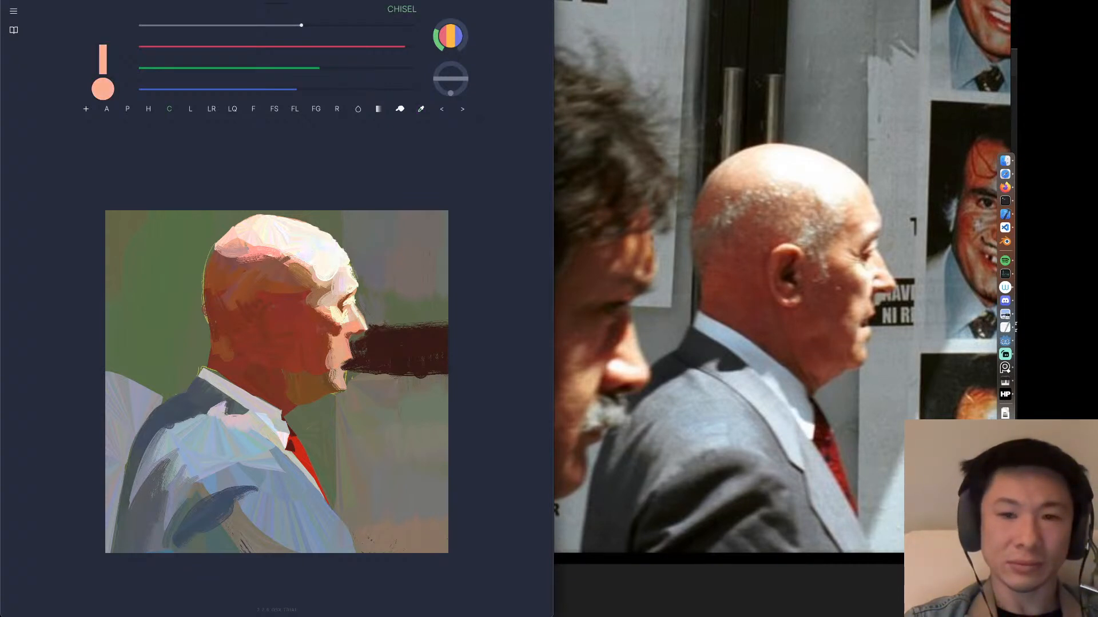
left_click_drag(319, 70, 331, 73)
left_click_drag(245, 236, 236, 247)
key("super+z")
left_click_drag(345, 73, 347, 69)
left_click(405, 46)
left_click_drag(248, 231, 260, 248)
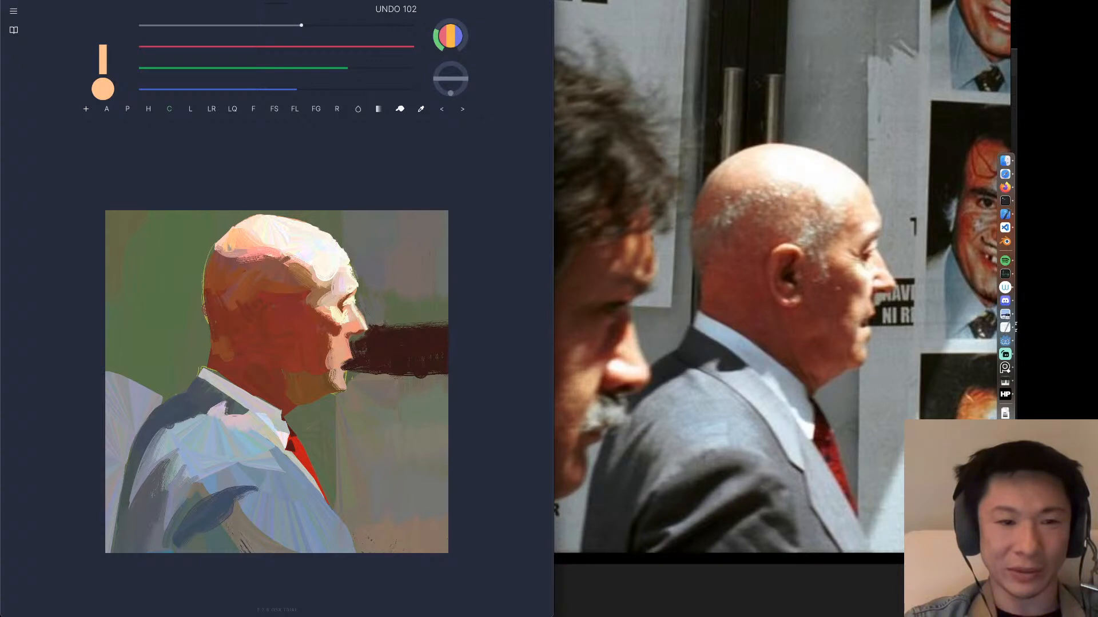
left_click_drag(238, 234, 229, 247)
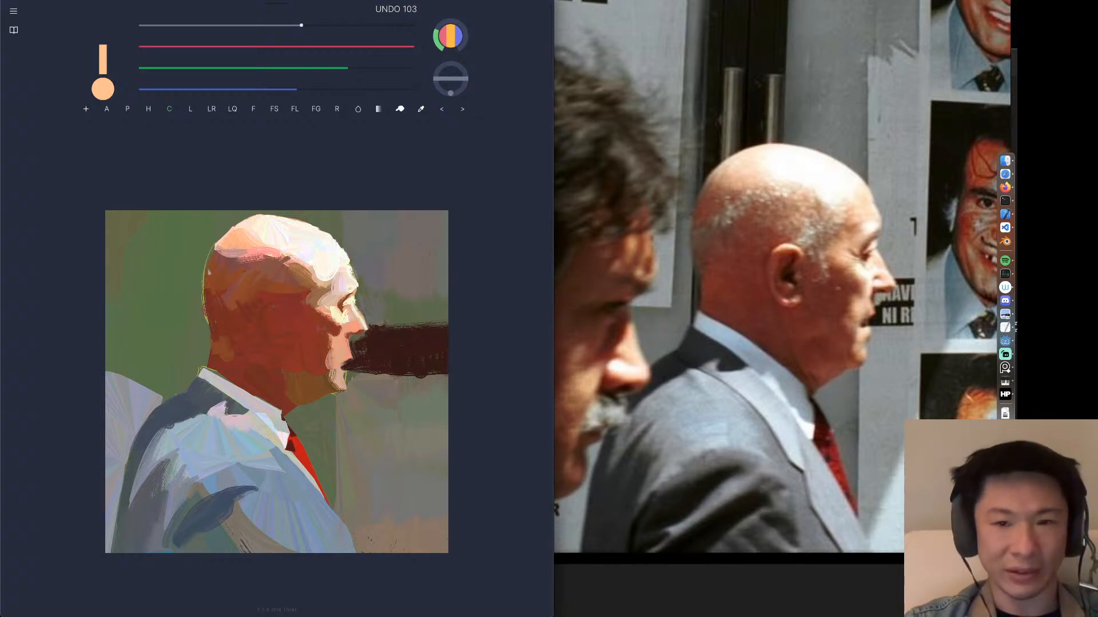
Paint the upper back of the head with Chisel in a muted dusty rose mixed from the sampled shadow edge.
left_click(222, 262, "alt")
left_click_drag(281, 49, 293, 48)
left_click(240, 69)
left_click(248, 91)
mouse_move(220, 247)
left_mouse_down()
mouse_move(208, 275)
mouse_move(225, 258)
mouse_move(228, 268)
left_mouse_up()
key("super+z")
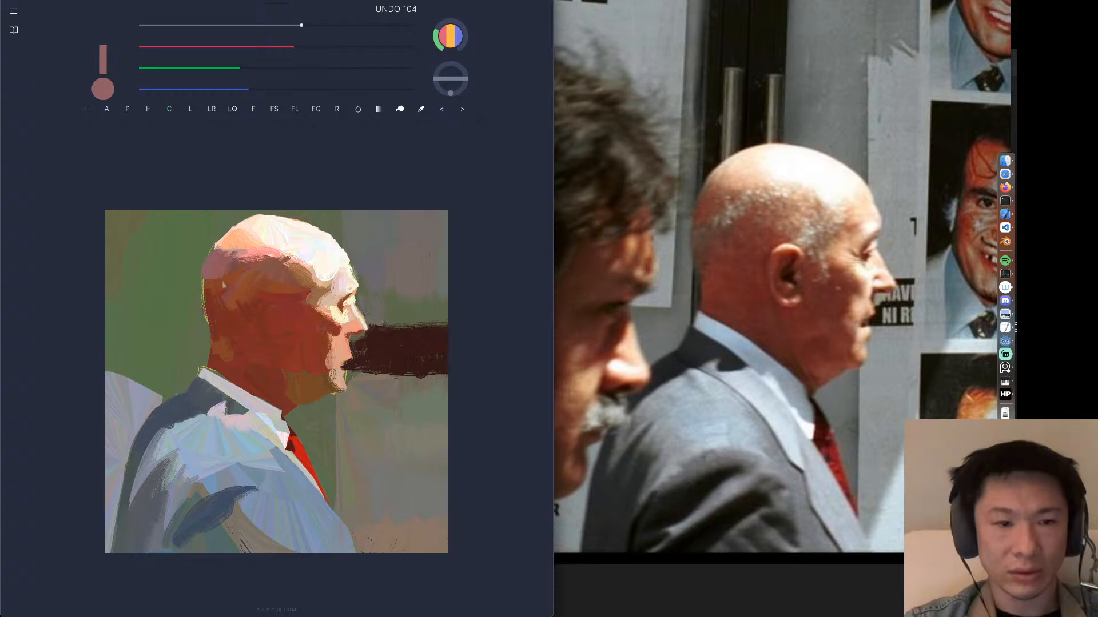
key("super+z")
key("super+z")
key("super+z")
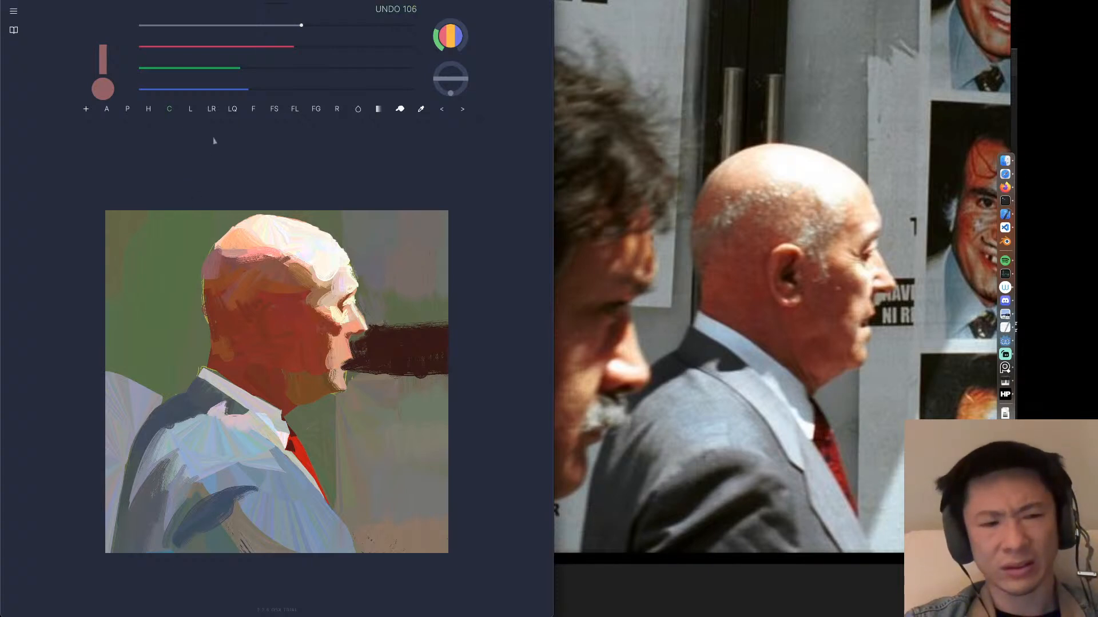
Raise the red and blue of the rose colour and paint the back edge of the head.
left_click(308, 46)
left_click(258, 89)
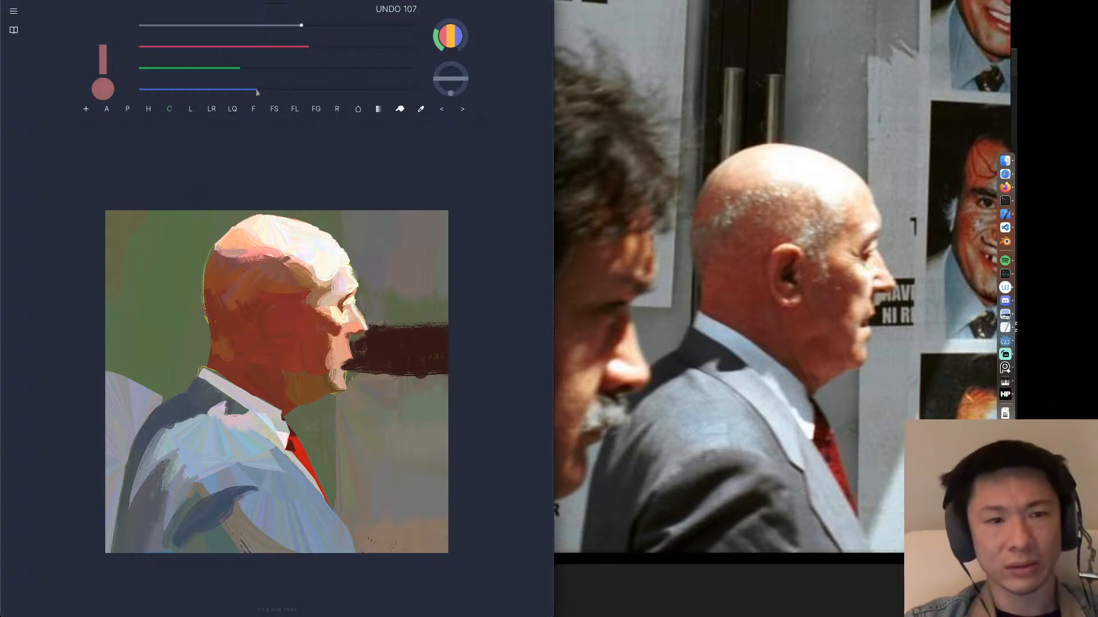
mouse_move(211, 262)
left_mouse_down()
mouse_move(213, 278)
mouse_move(224, 273)
mouse_move(208, 279)
left_mouse_up()
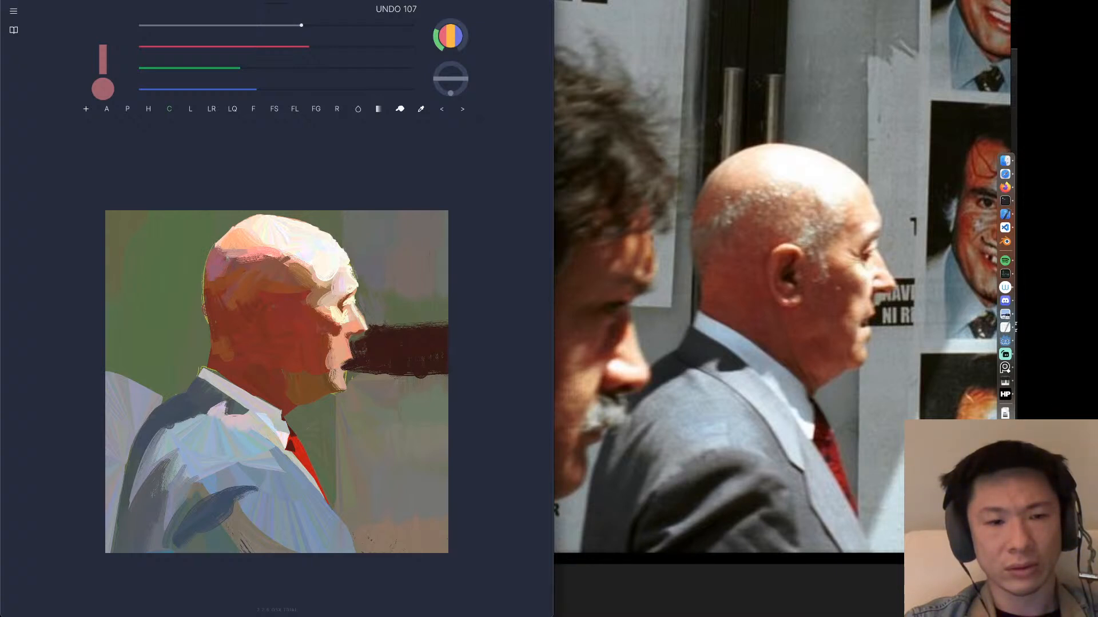
Darken the rose colour and extend the back contour of the head with Chisel strokes.
left_click_drag(243, 67, 228, 68)
left_click_drag(257, 89, 236, 89)
left_click_drag(309, 47, 293, 47)
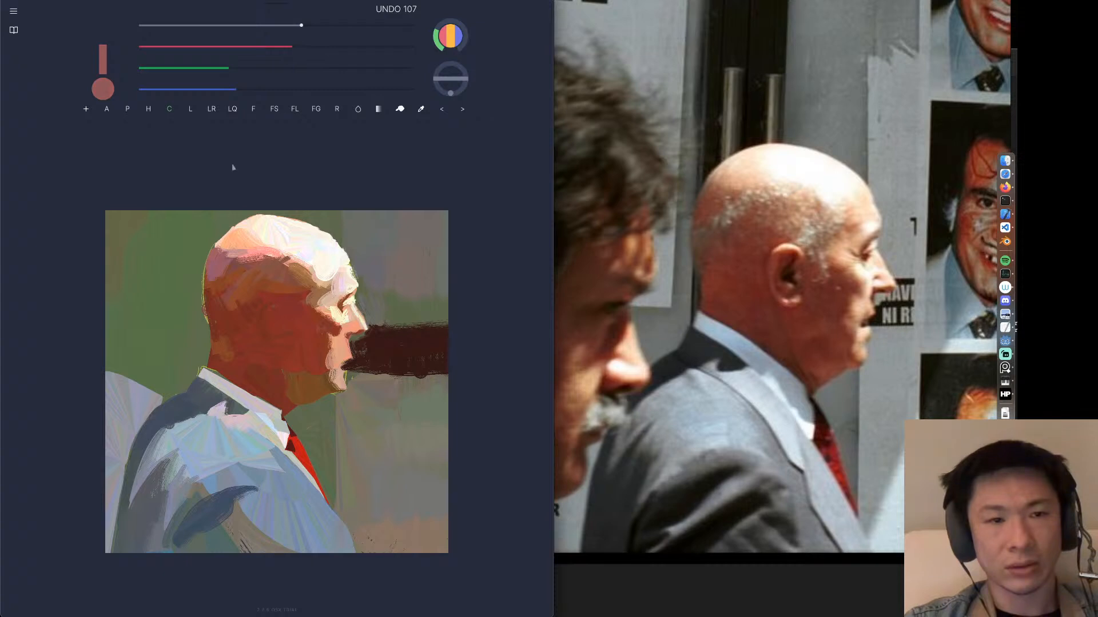
mouse_move(213, 273)
left_mouse_down()
mouse_move(211, 264)
mouse_move(205, 296)
left_mouse_up()
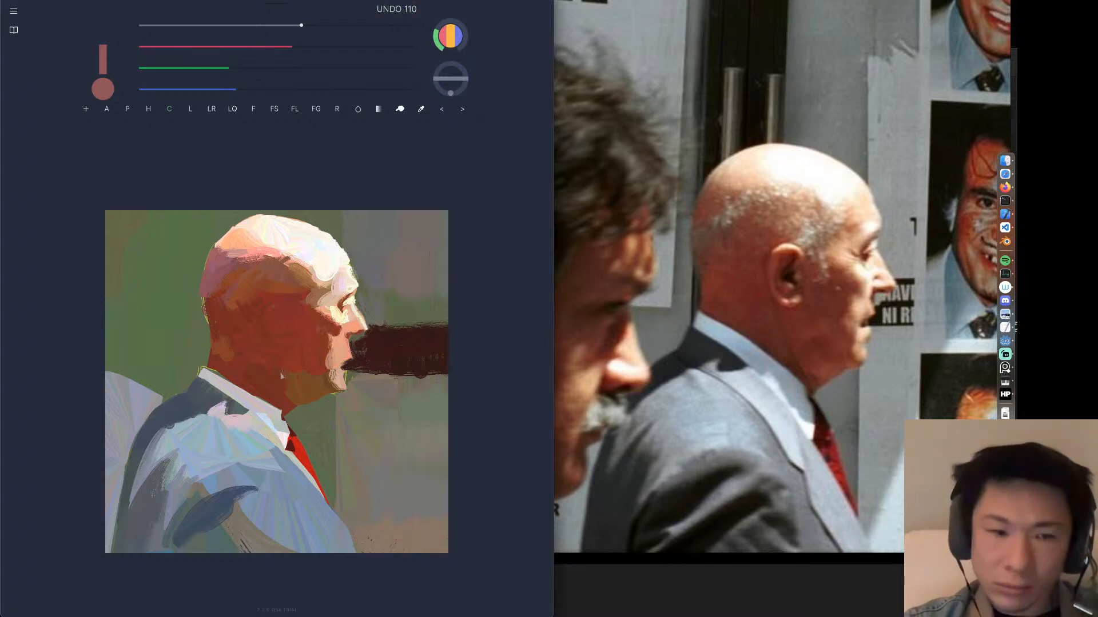
Shade the jaw with Fill Stretch in a red-brown sampled from the neck, and undo the extra cheek fill.
left_click(296, 374, "alt")
left_click(278, 359, "alt")
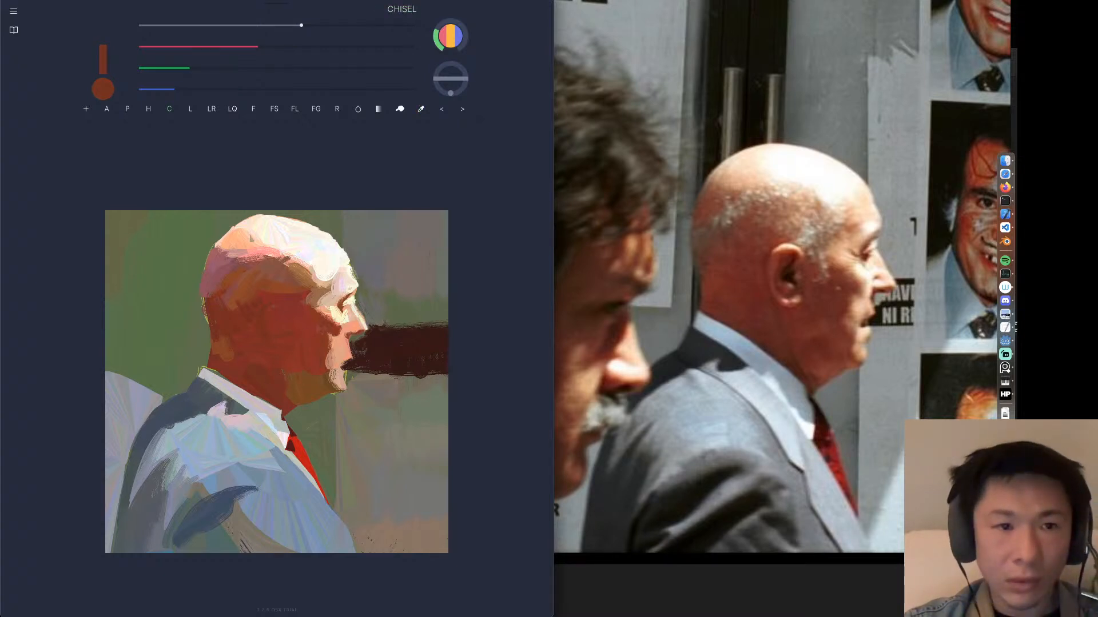
left_click(275, 108)
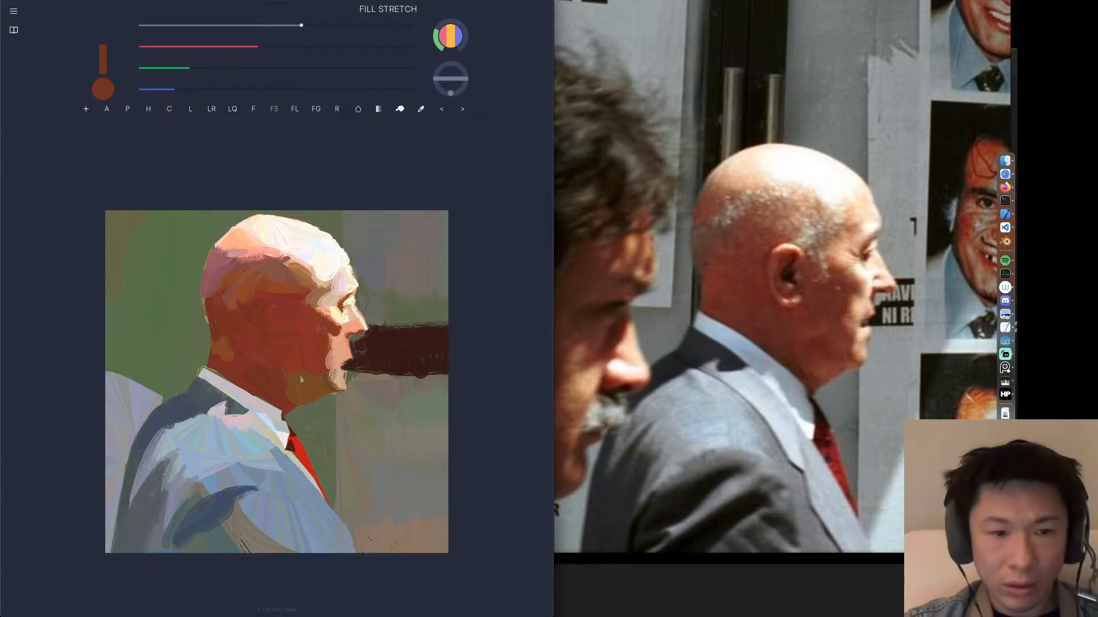
left_click_drag(279, 388, 308, 378)
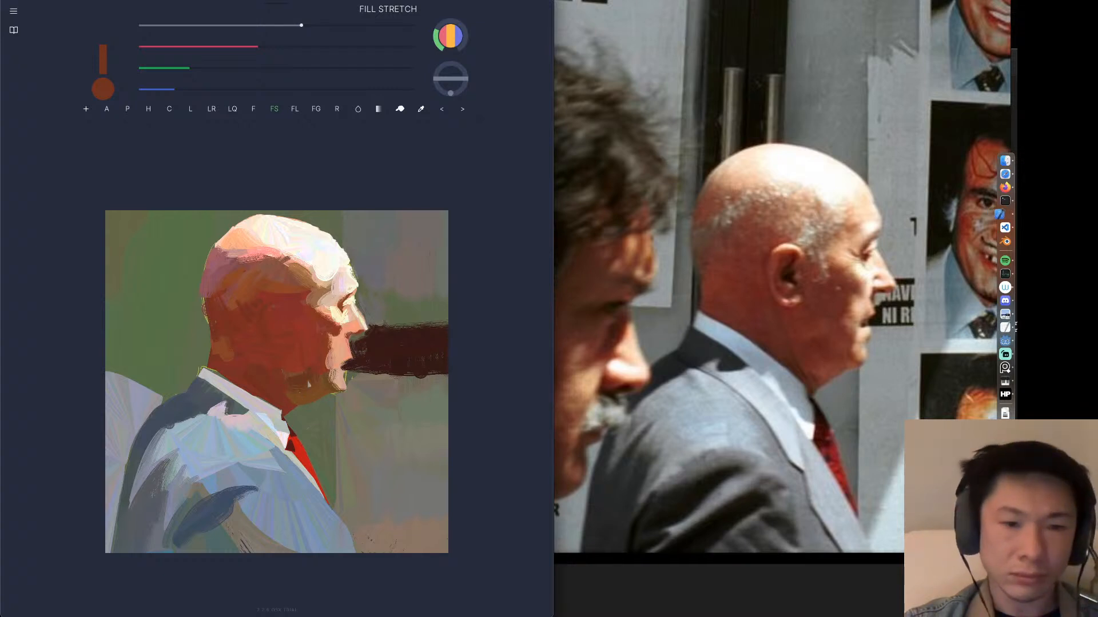
mouse_move(306, 356)
left_mouse_down()
mouse_move(304, 313)
mouse_move(288, 346)
left_mouse_up()
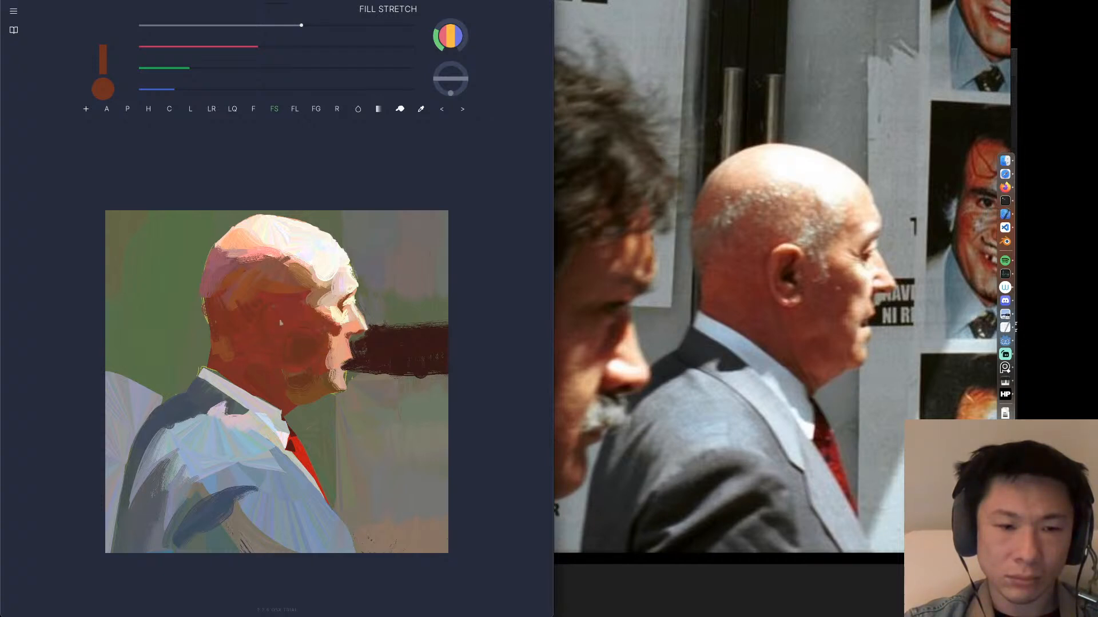
key("super+z")
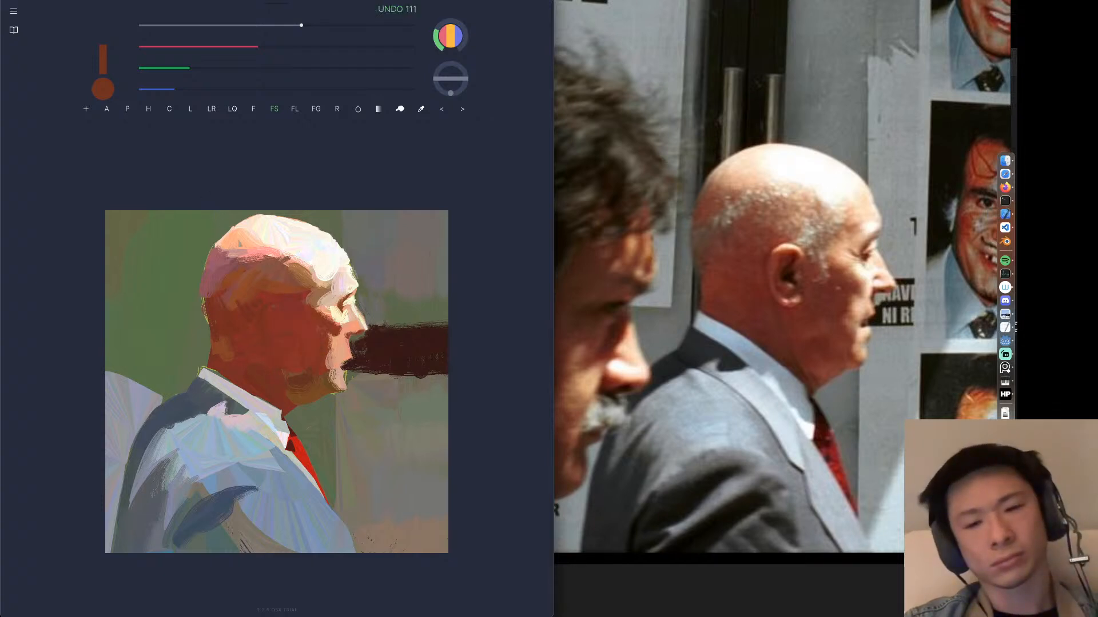
Sample the cheek's red, shift it to a darker, cooler red and fill the cheek shadow with Fill Stretch.
left_click(293, 345, "alt")
left_click_drag(286, 51, 270, 50)
left_click_drag(186, 84, 194, 89)
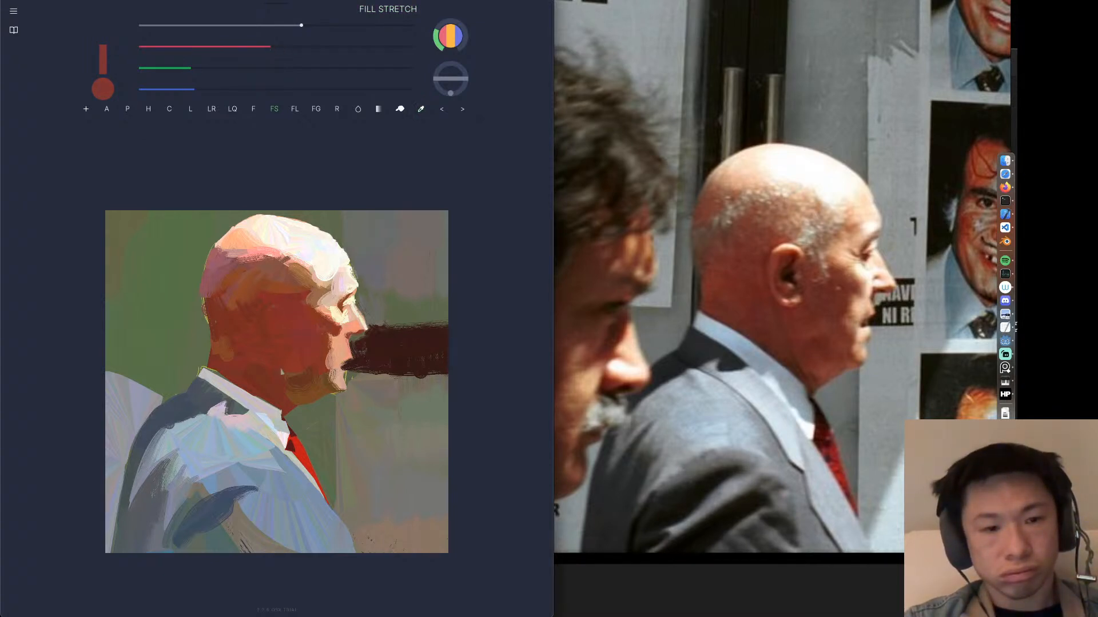
mouse_move(193, 70)
left_mouse_down()
mouse_move(176, 71)
mouse_move(183, 89)
left_mouse_up()
left_click_drag(269, 47, 261, 47)
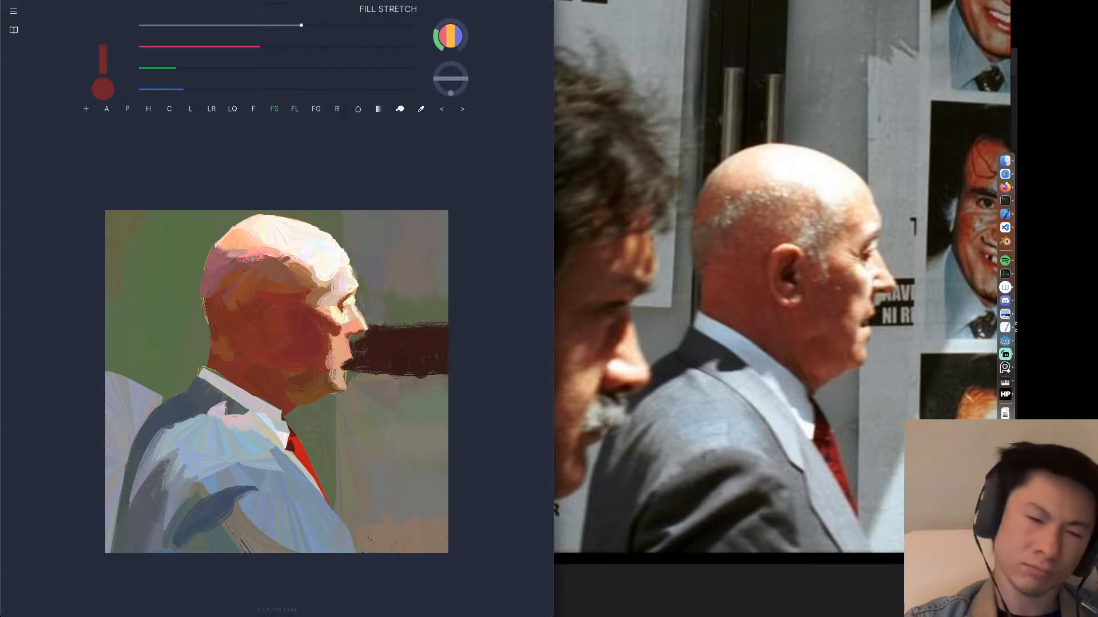
Mix a pale yellow-green and spray it over the temple and side of the head with Airbrush Noise.
left_click_drag(322, 275, 230, 239)
left_click_drag(356, 69, 363, 69)
left_click_drag(361, 48, 347, 47)
left_click_drag(292, 90, 324, 91)
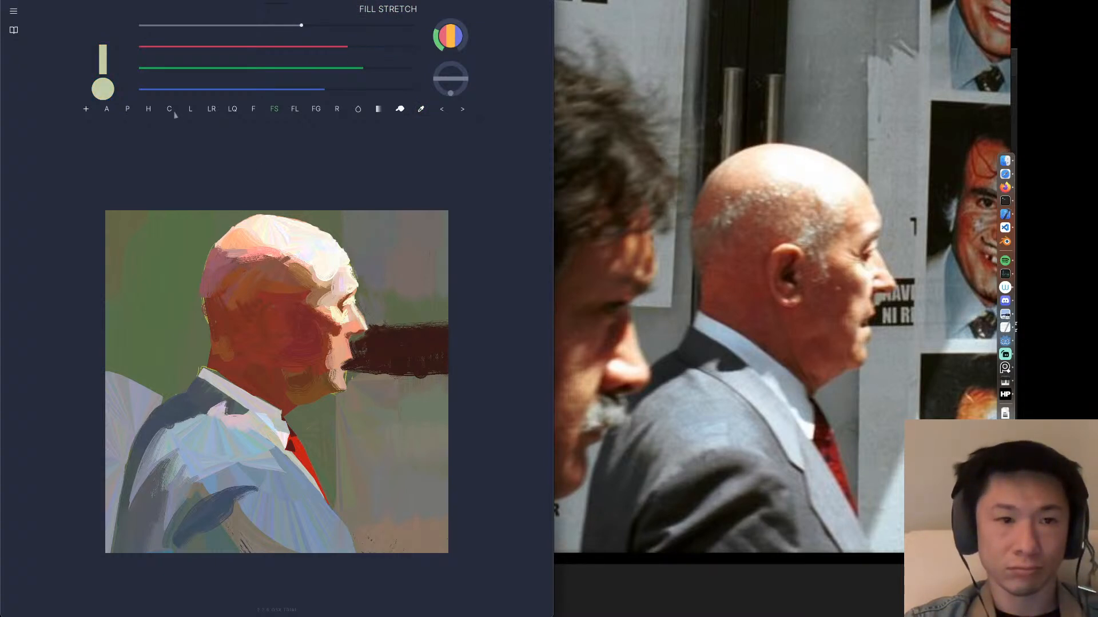
left_click(107, 110)
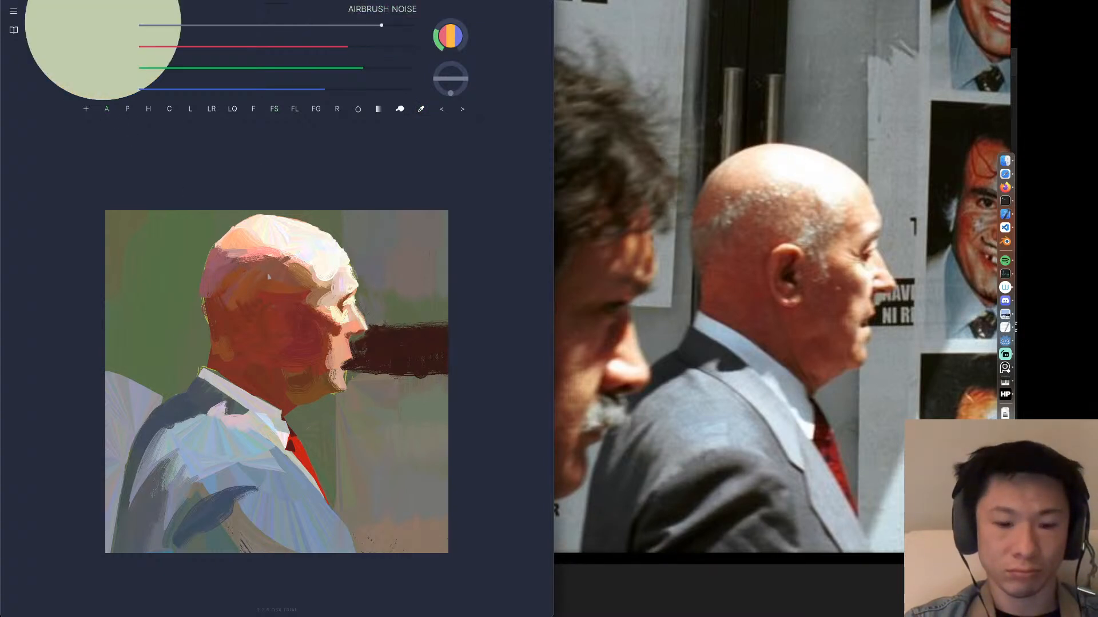
left_click_drag(317, 285, 288, 303)
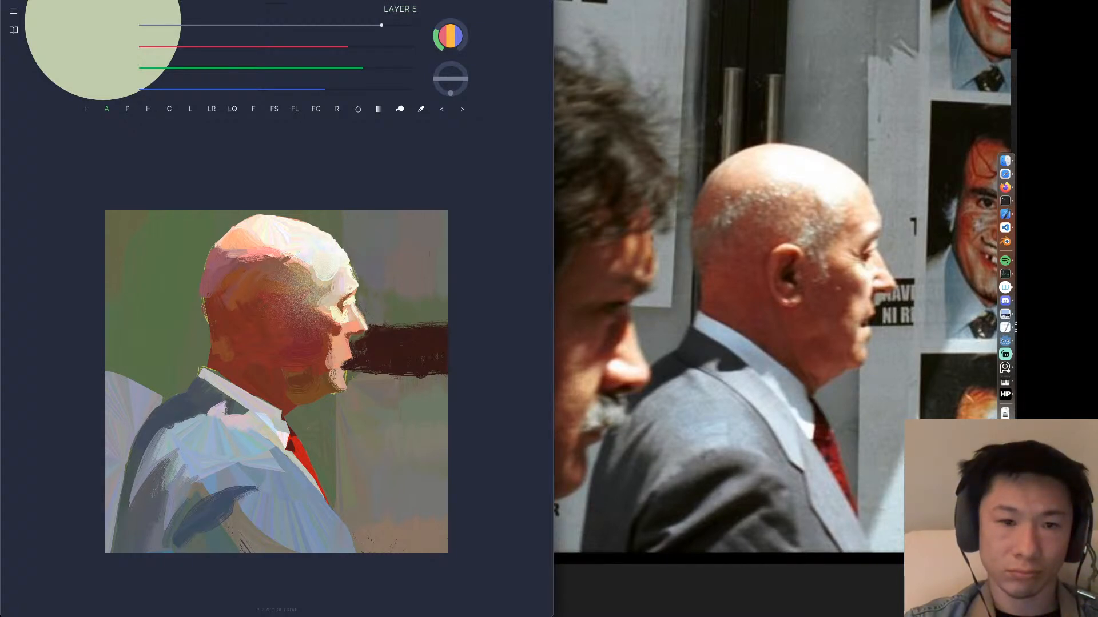
left_click_drag(260, 289, 228, 275)
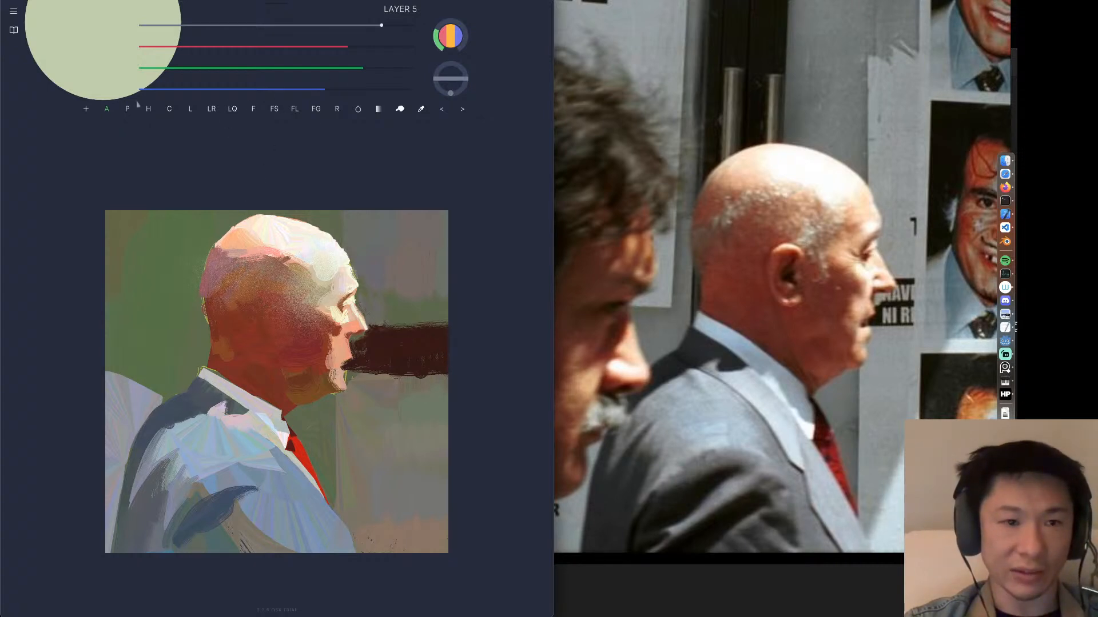
Mark the Pills brush as a favourite and select it.
left_click(87, 109)
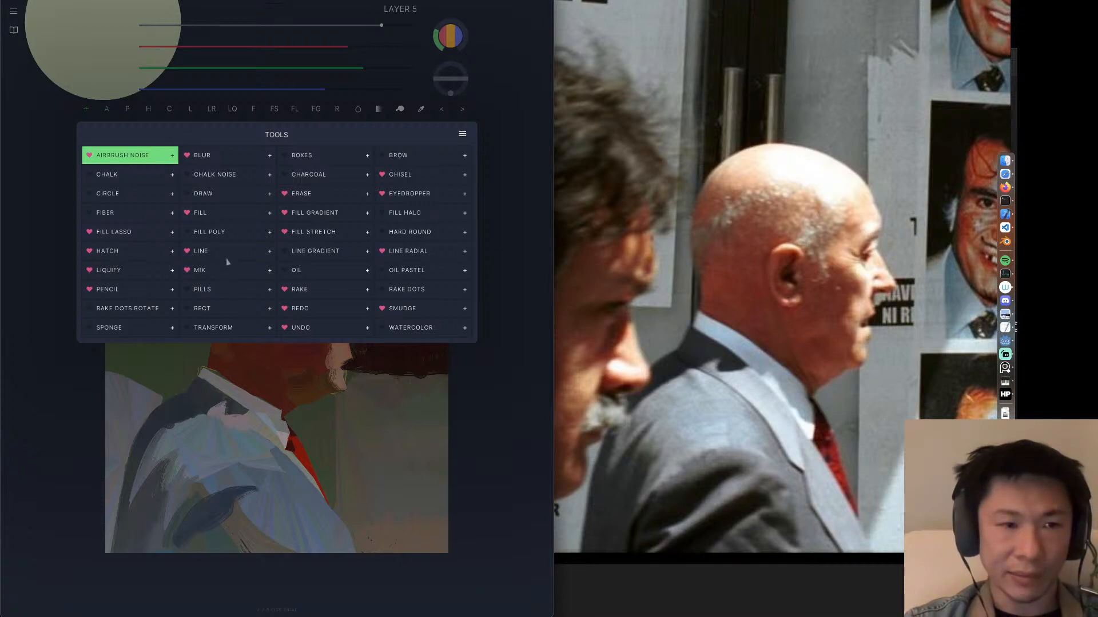
left_click(188, 290)
left_click(201, 290)
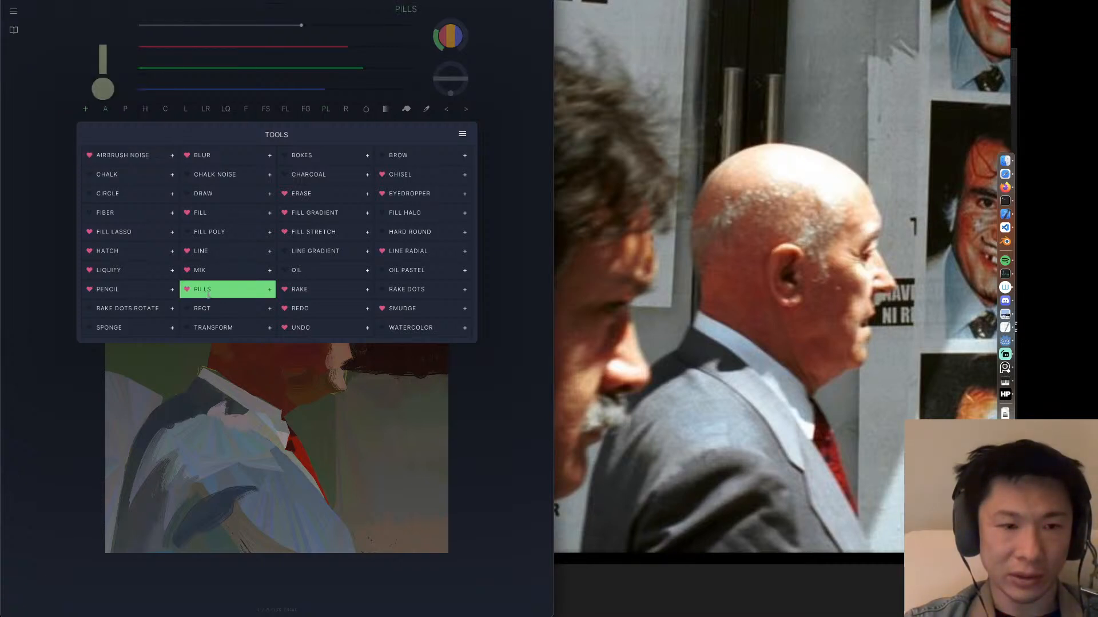
Mix a light grey and paint flecked hair across the upper side of the head with a larger Pills brush, undoing the test strokes.
left_click_drag(263, 260, 212, 309)
key("super+z")
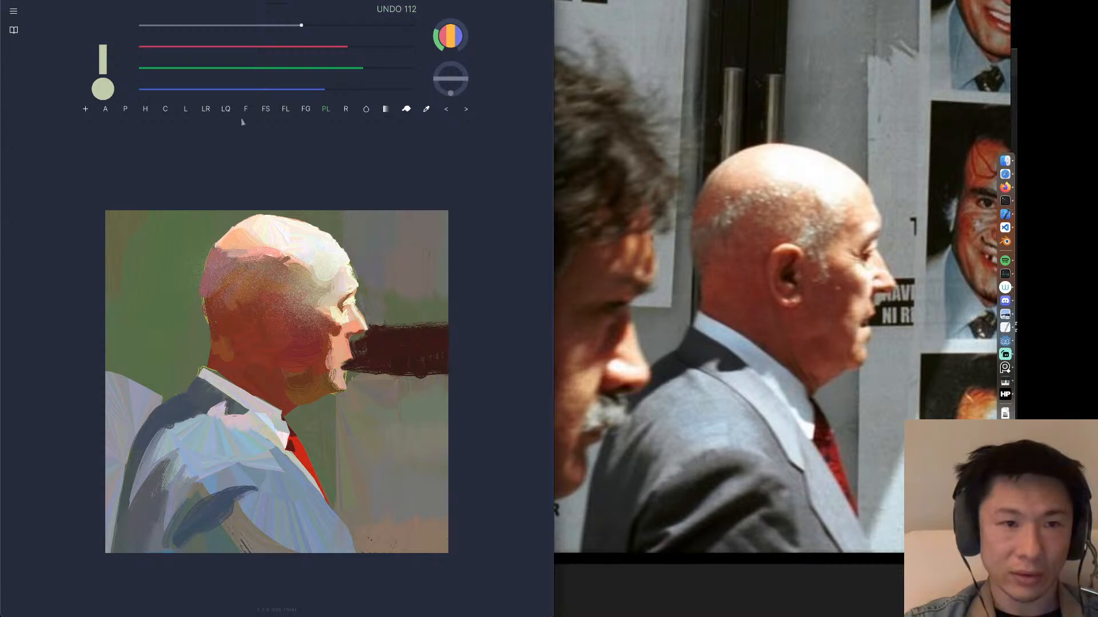
left_click(322, 47)
left_click_drag(348, 70, 331, 69)
left_click(314, 26)
left_click(249, 277)
left_click_drag(249, 277, 217, 299)
key("super+z")
key("super+z")
left_click_drag(270, 260, 221, 311)
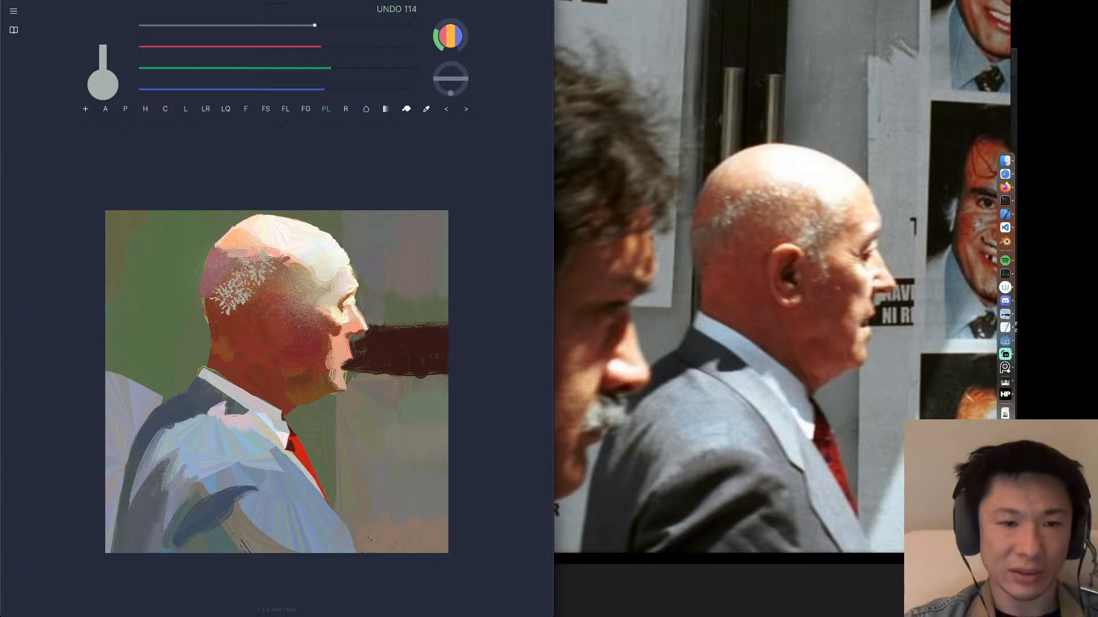
key("super+z")
left_click_drag(270, 262, 226, 296)
key("super+z")
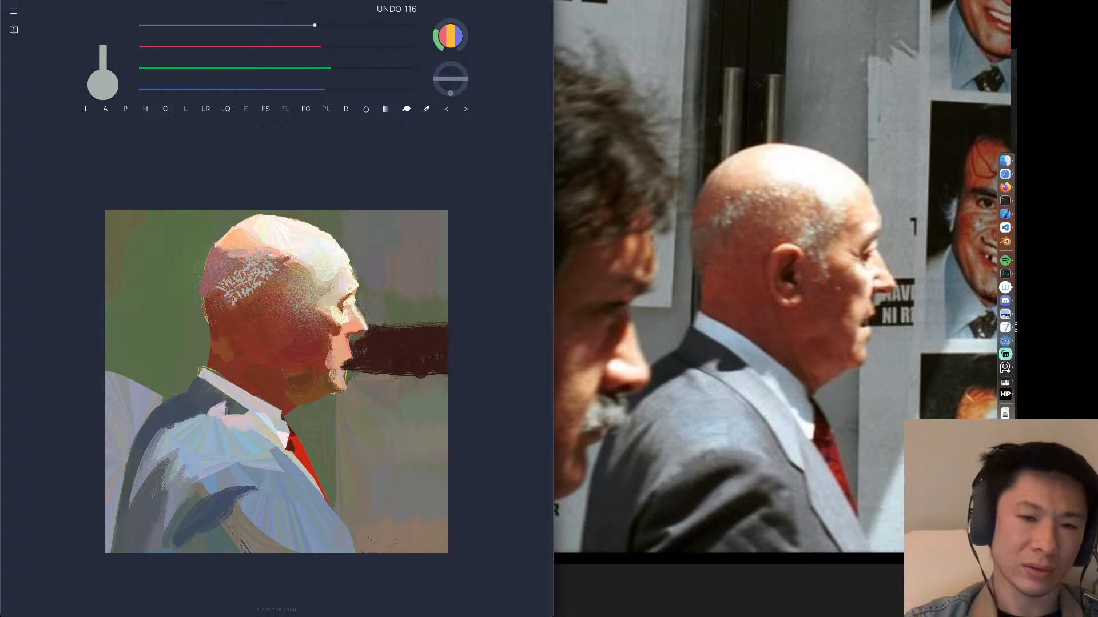
Reduce the Pills brush size to 57 and paint grey flecks at the temple.
key("bracketleft")
key("bracketleft")
key("bracketleft")
key("bracketleft")
key("bracketleft")
key("bracketleft")
key("bracketleft")
key("bracketleft")
key("bracketleft")
key("bracketleft")
left_click_drag(308, 279, 287, 307)
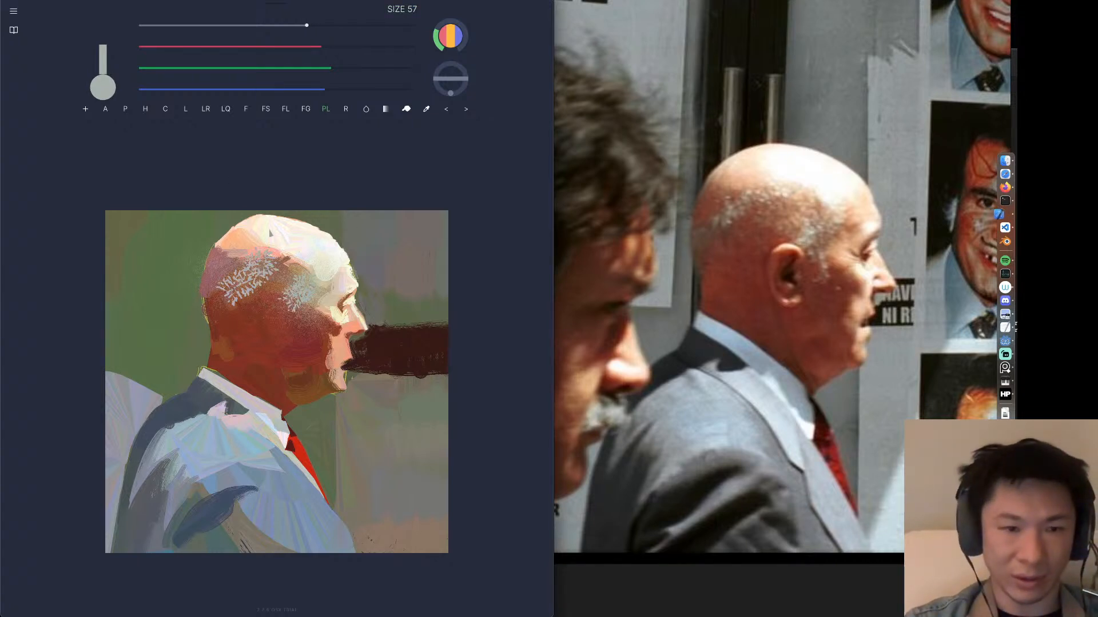
Add an empty Layer 6, show the layer list and select the Pencil brush.
key("space")
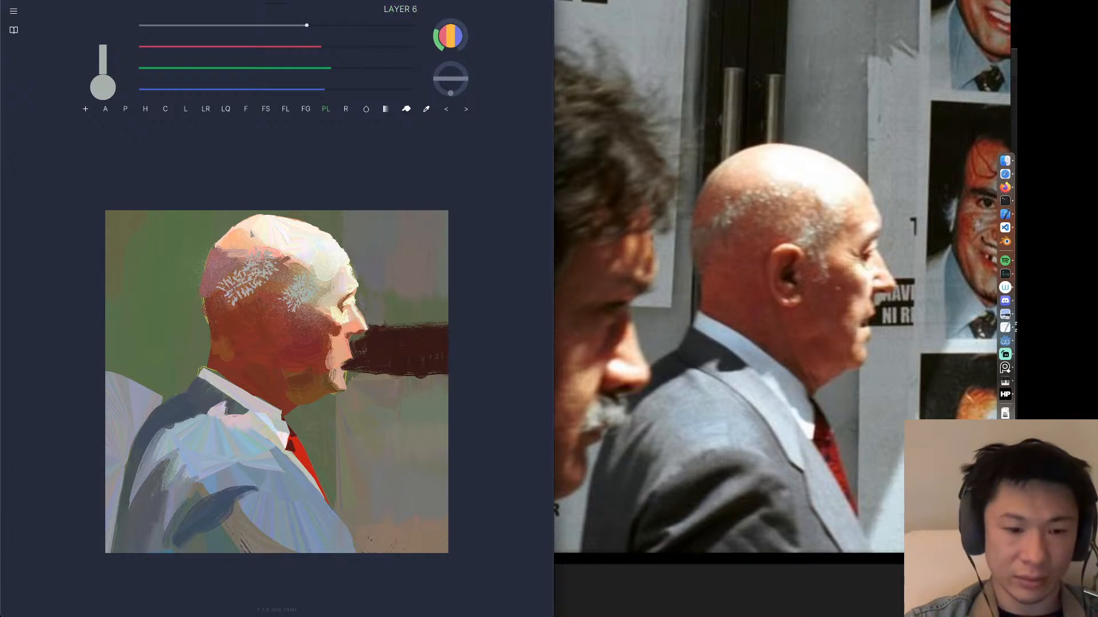
key("Tab")
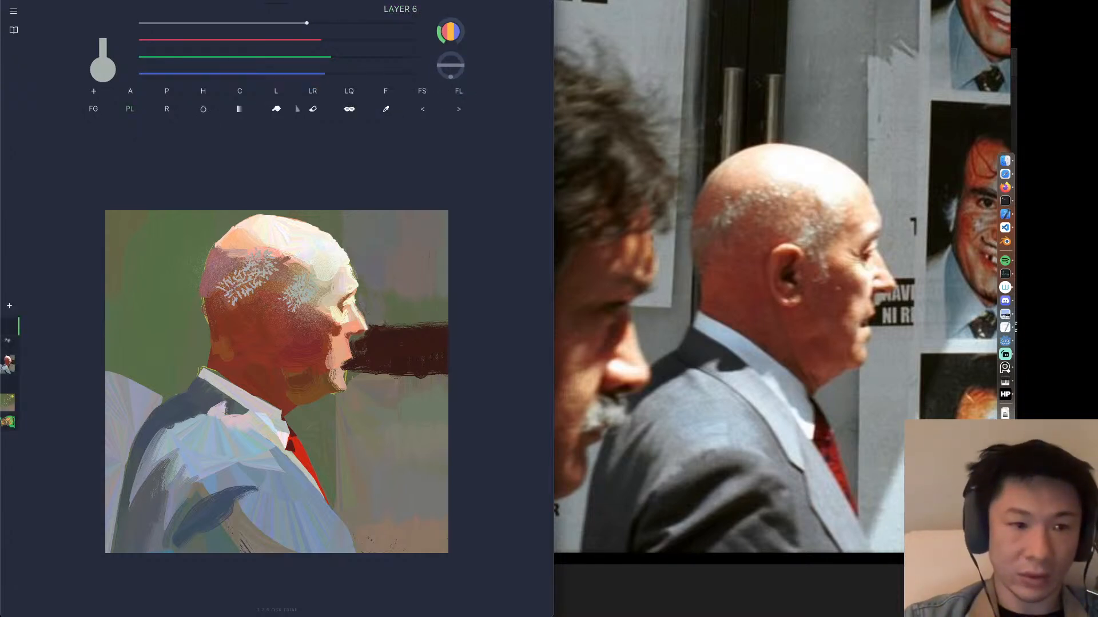
left_click(167, 91)
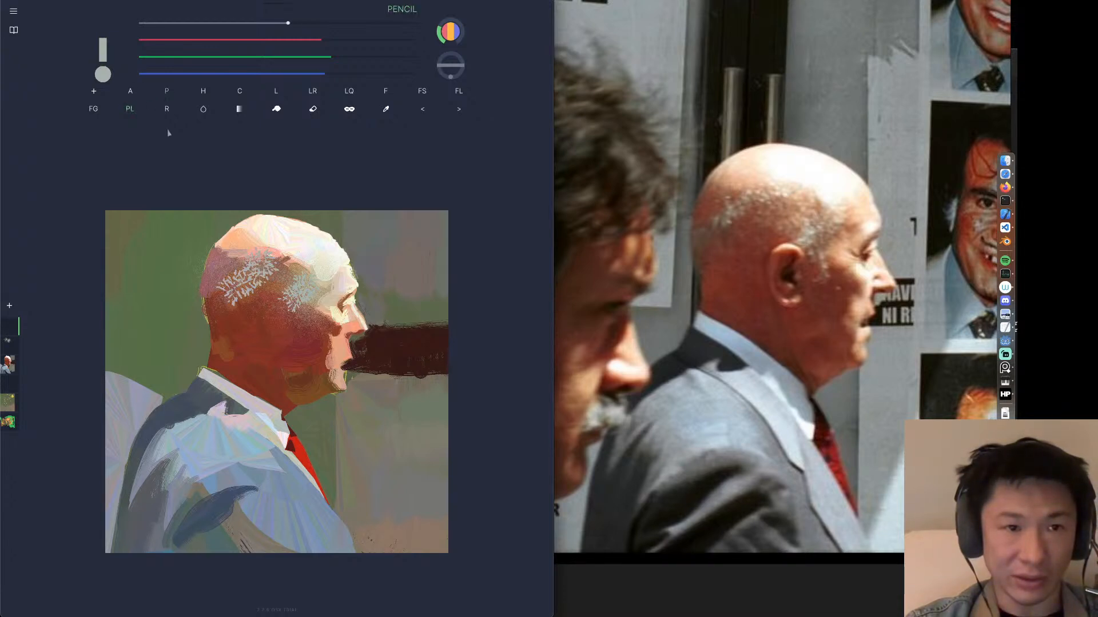
Move the empty Layer 6 directly below the hair-fleck layer and make it the active layer.
left_click(11, 325)
left_click(32, 305)
left_click(16, 330)
left_click(17, 365)
left_click(20, 286)
left_click(12, 344)
left_click(12, 329)
left_click(11, 329)
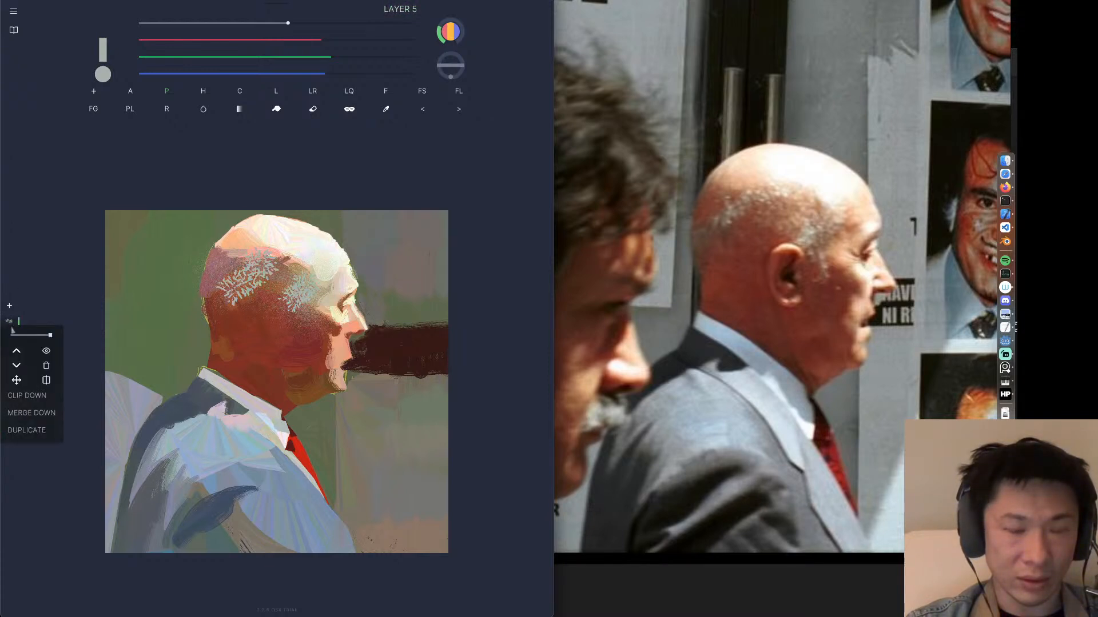
left_click(30, 306)
left_click(11, 346)
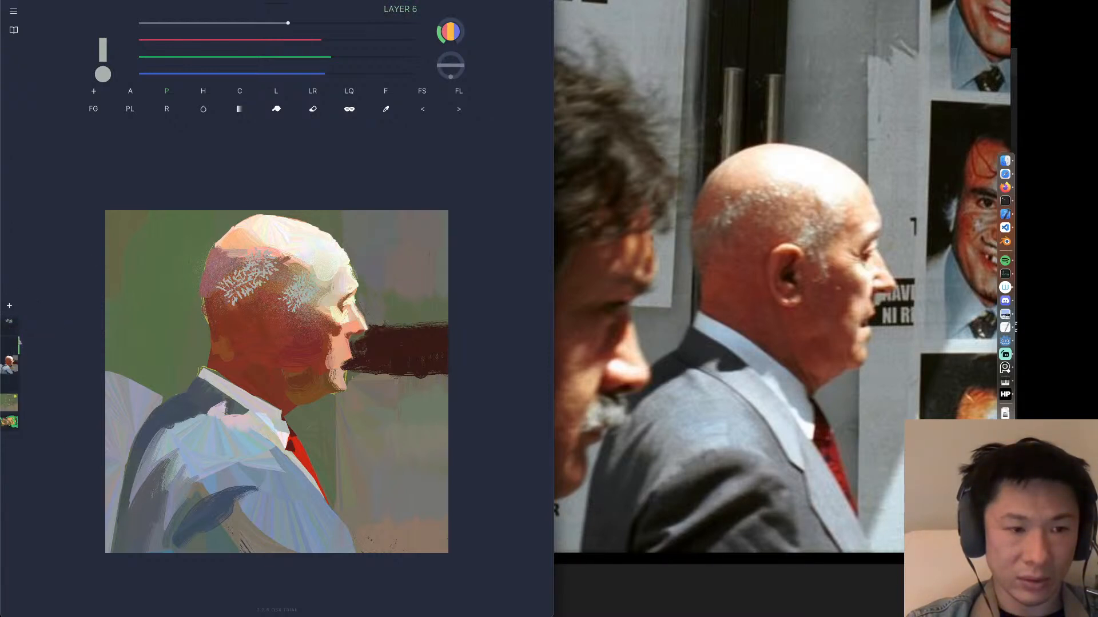
Mix a bright red and block in Pencil strokes on Layer 6 over the side of the head and the temple.
left_click_drag(277, 59, 223, 56)
left_click_drag(320, 40, 395, 39)
left_click_drag(325, 74, 219, 74)
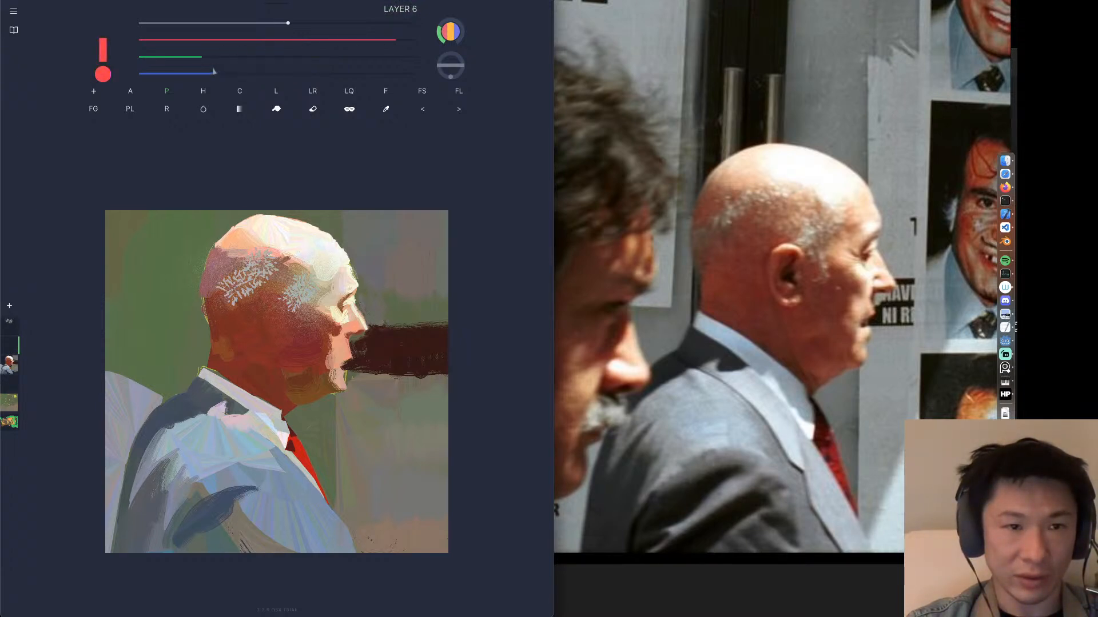
mouse_move(253, 277)
left_mouse_down()
mouse_move(232, 291)
mouse_move(292, 260)
left_mouse_up()
left_click_drag(294, 304, 314, 273)
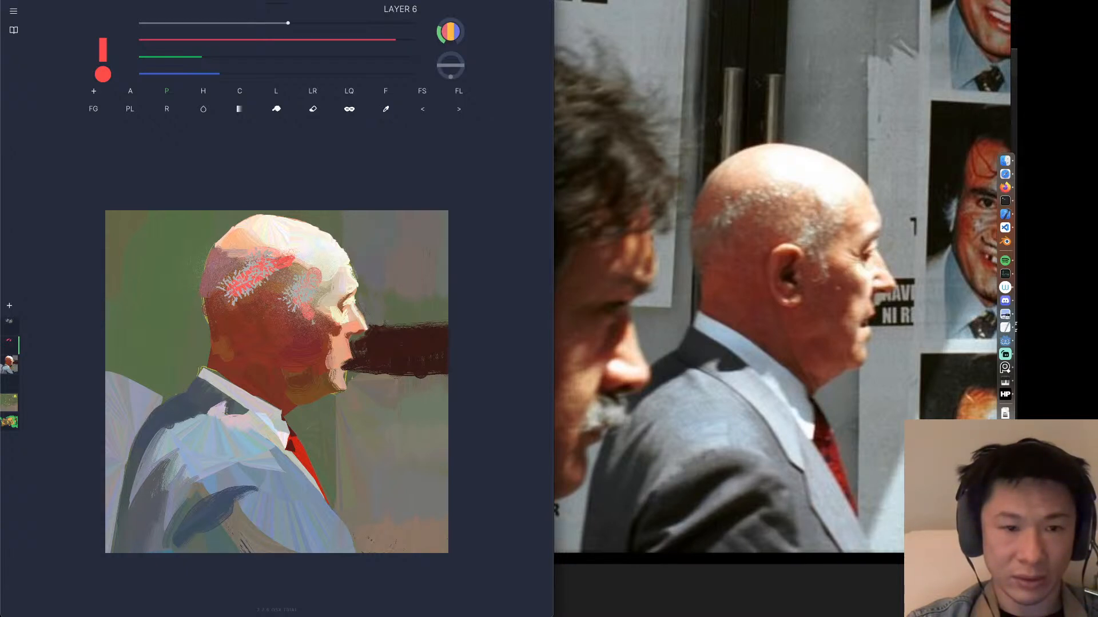
Clip the hair-fleck layer, Layer 5, down to the red strokes on Layer 6.
left_click(14, 344)
left_click(10, 322)
left_click(10, 323)
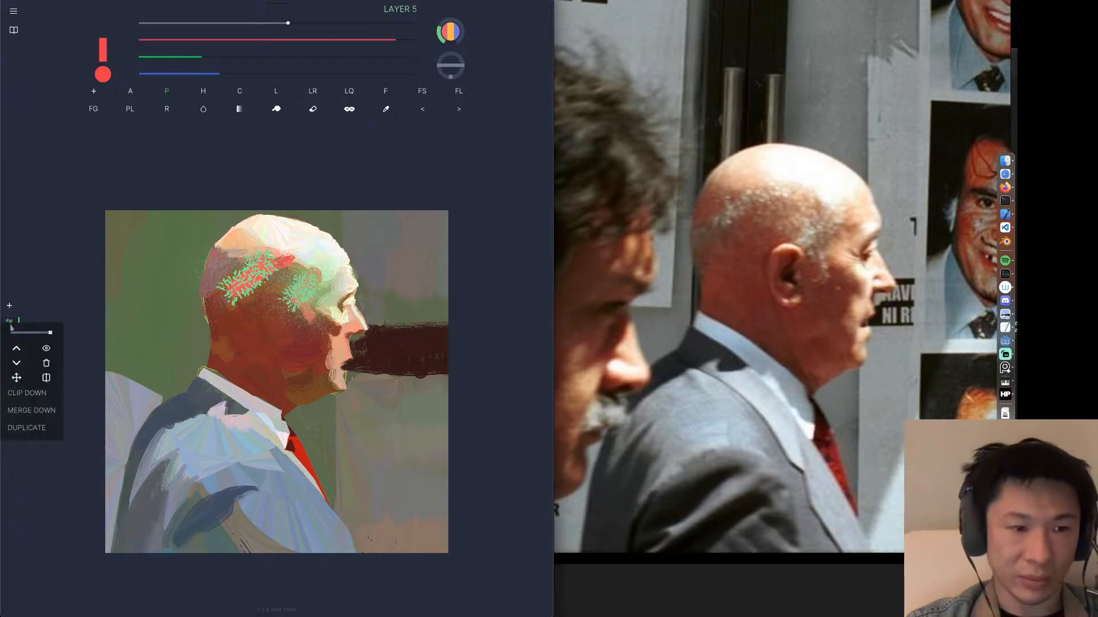
left_click(23, 400)
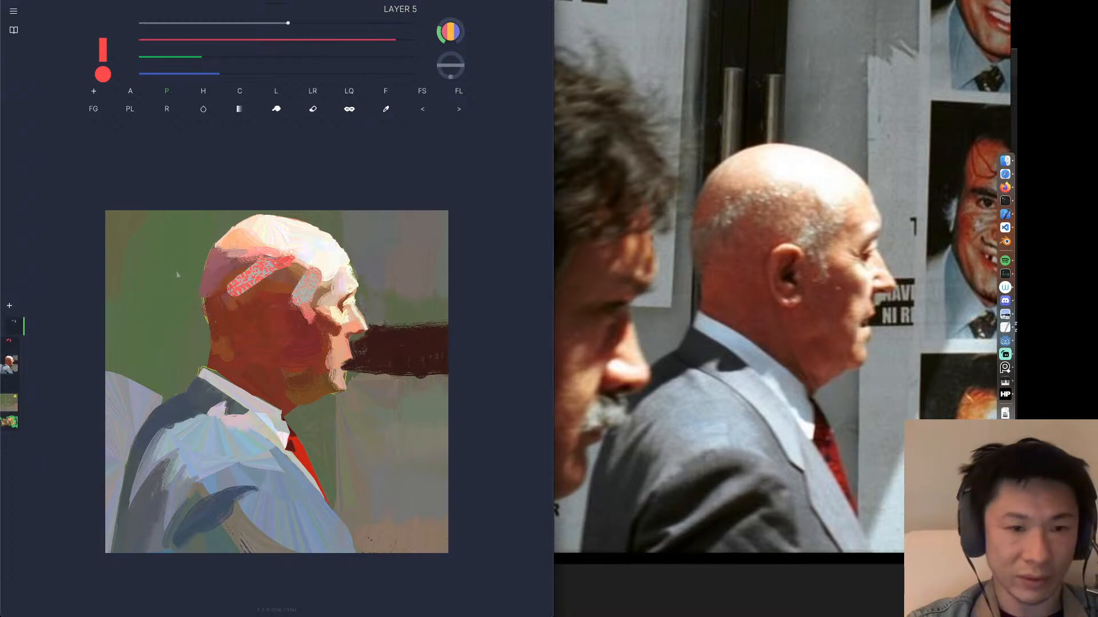
Hide the red strokes of Layer 6 and inspect the clipped hair texture up close.
left_click(21, 341)
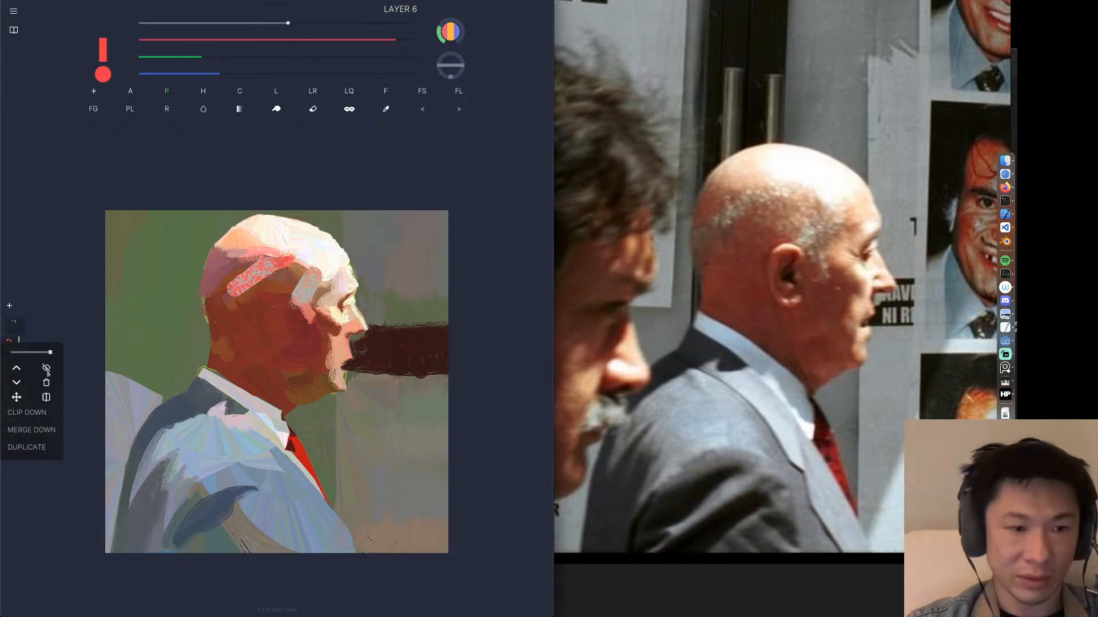
left_click(46, 368)
scroll(269, 266, "up", 10)
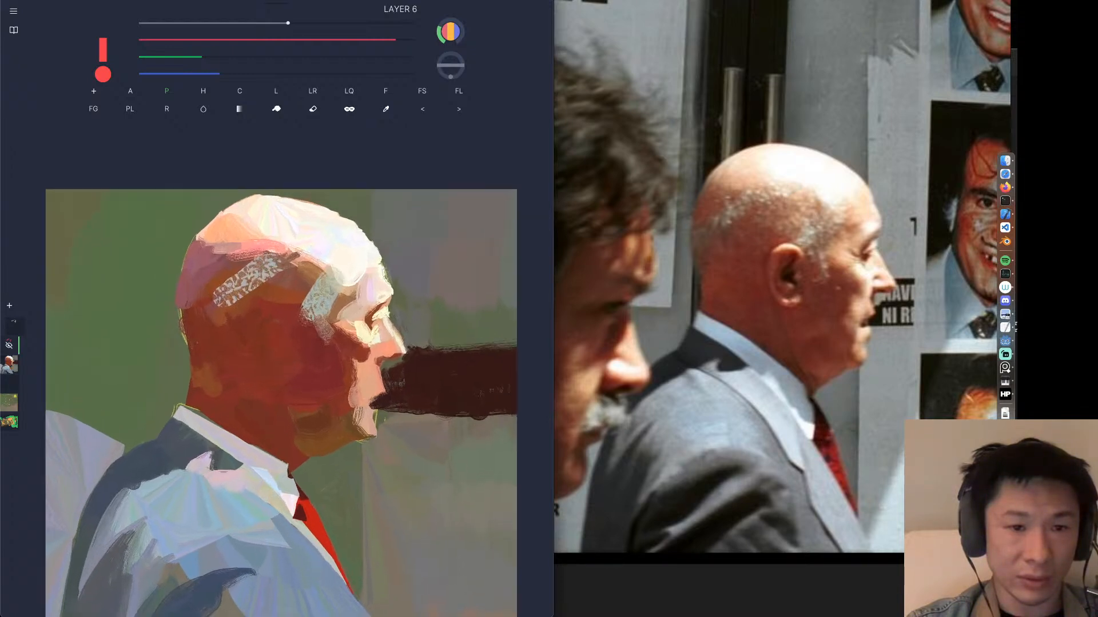
scroll(276, 343, "down", 10)
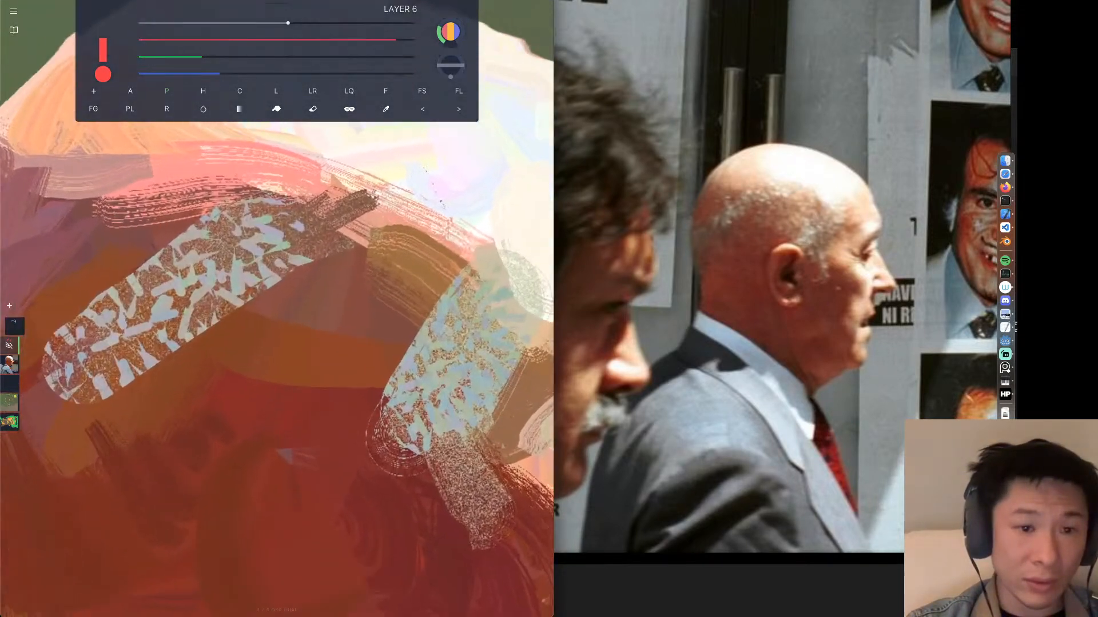
scroll(276, 343, "down", 3)
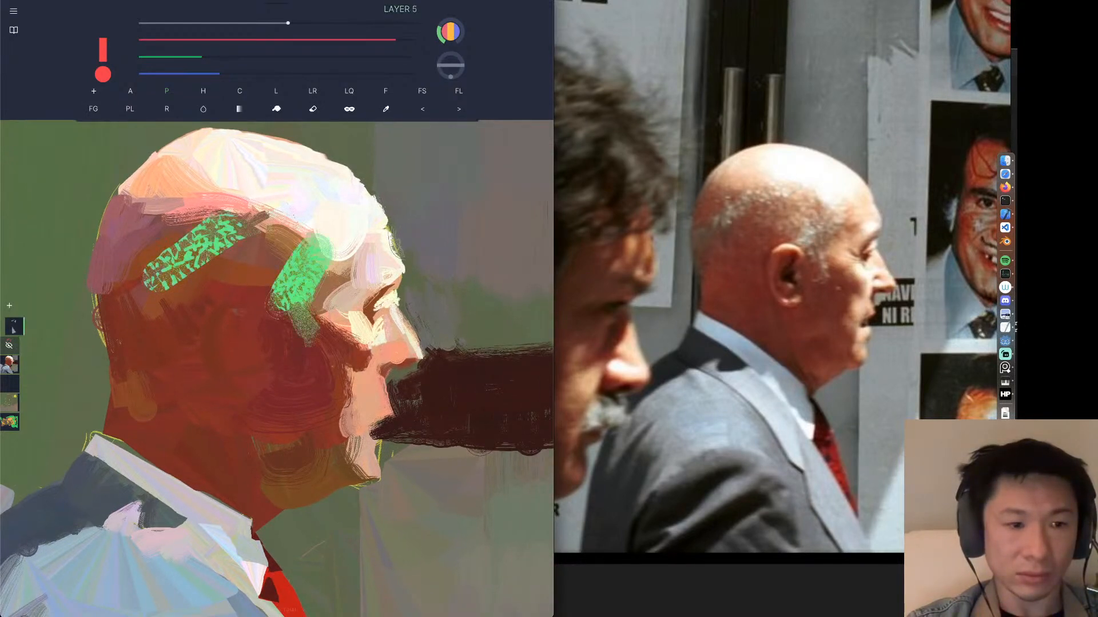
Try erasing the upper part of the temple texture with the Erase tool, undo it and look at the tool's settings.
key("e")
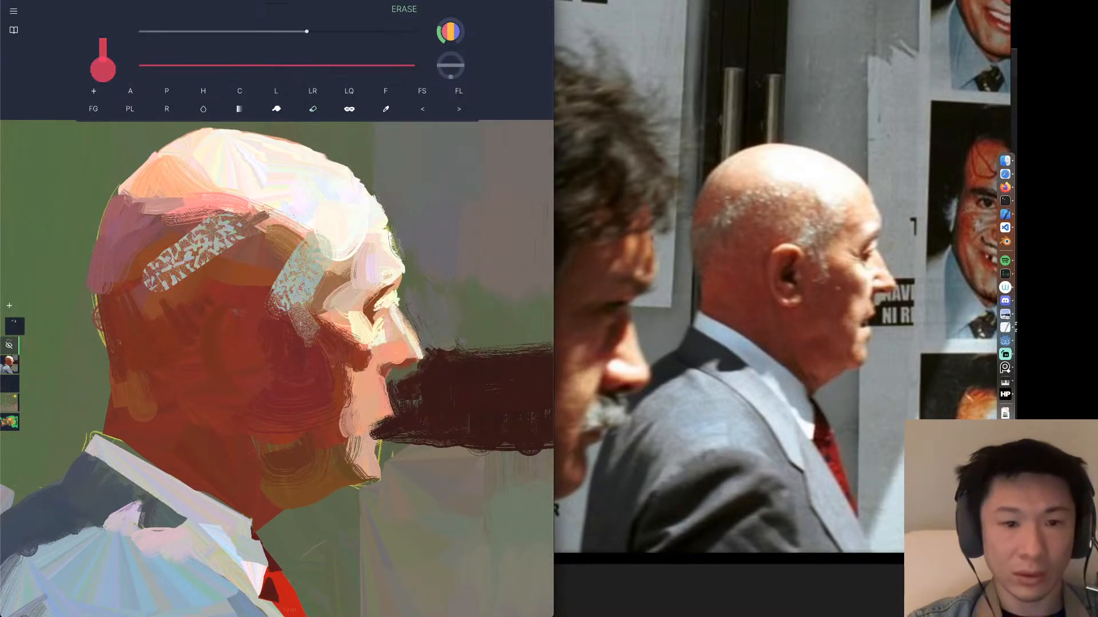
left_click_drag(289, 263, 307, 242)
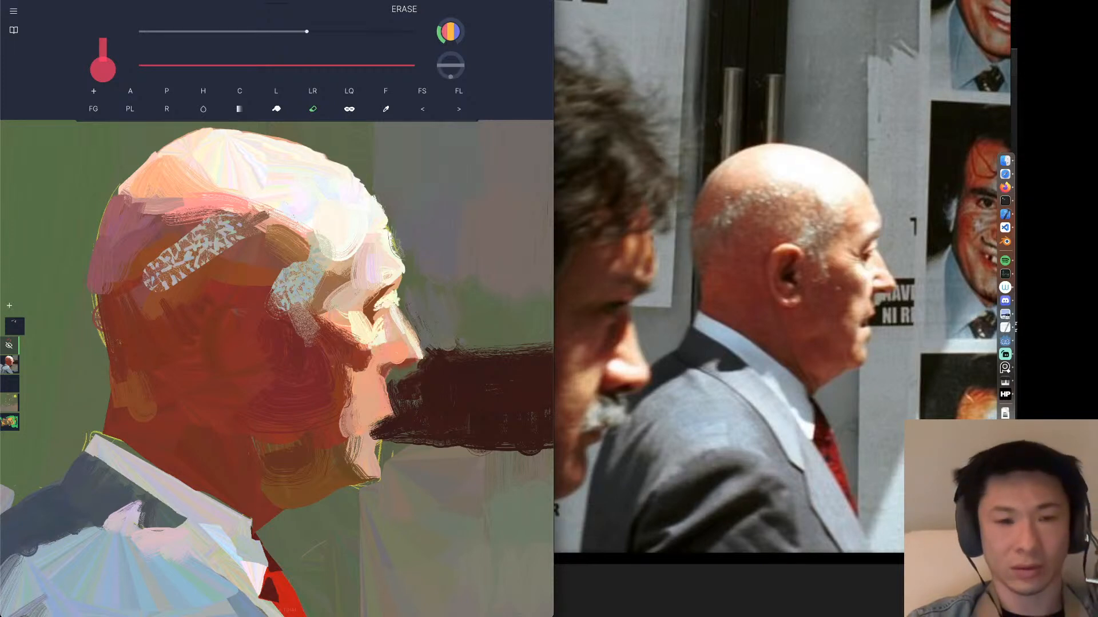
key("ctrl+z")
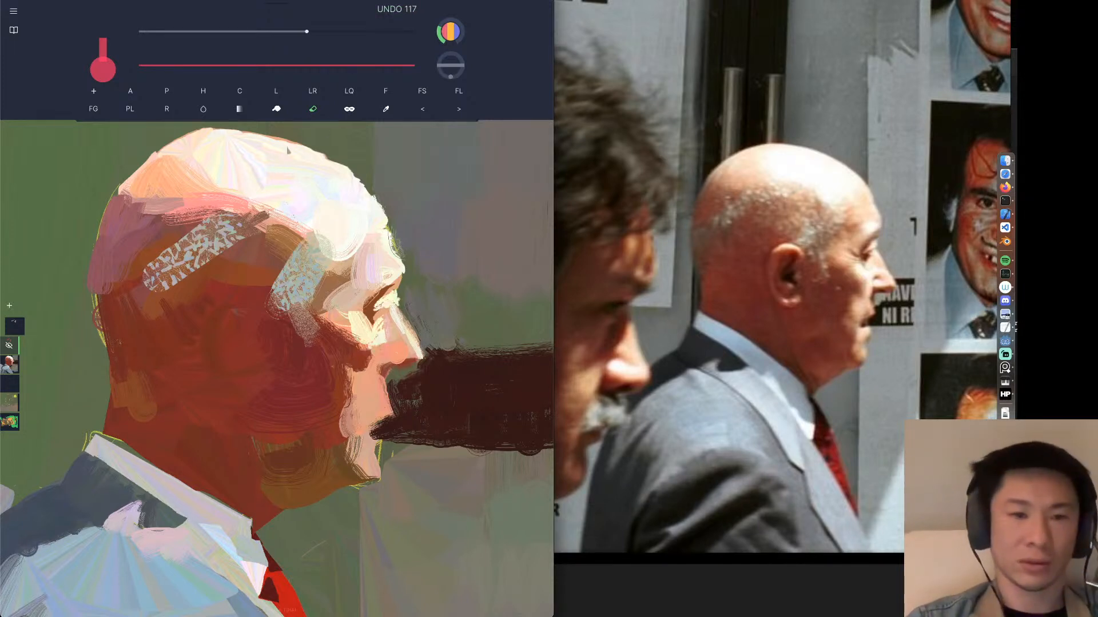
left_click(313, 109)
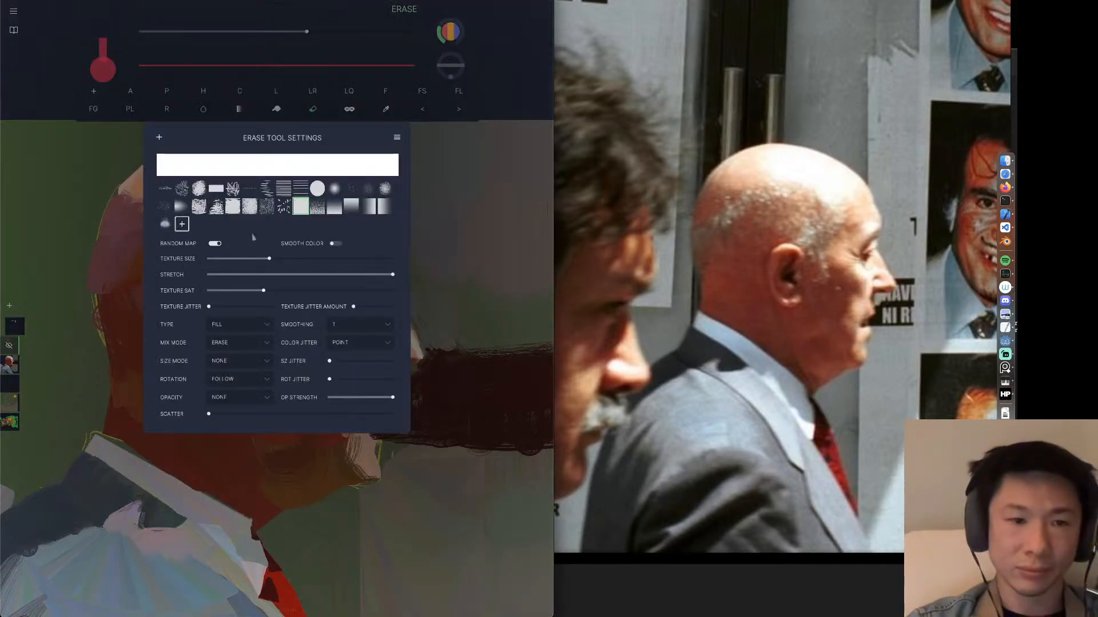
left_click(147, 118)
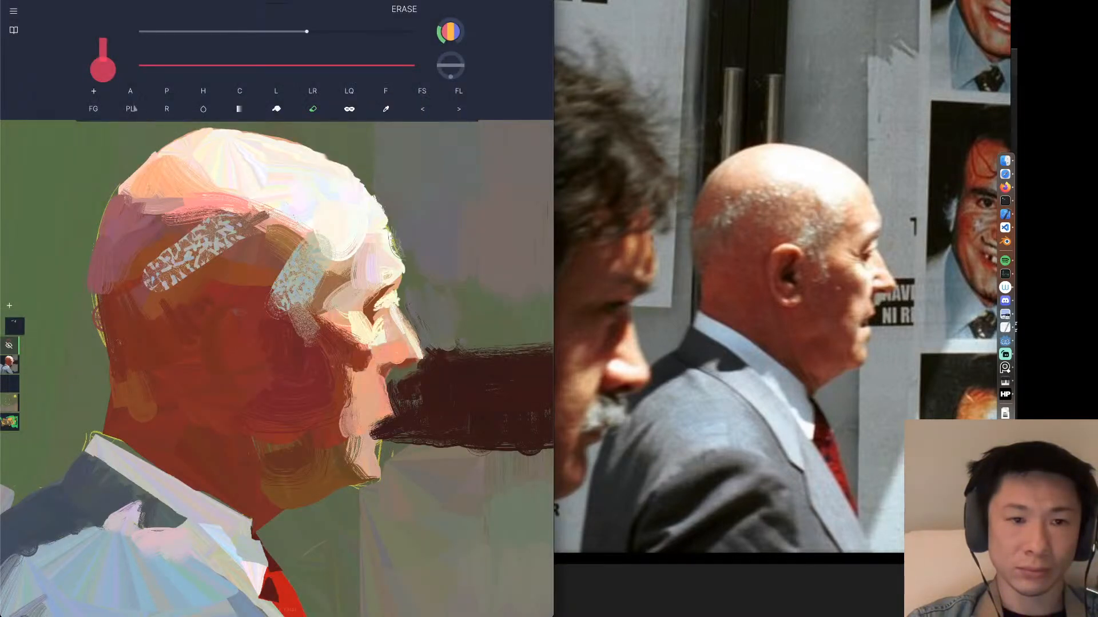
Set the Pills brush's mix mode to Erase.
left_click(130, 109)
left_click(131, 110)
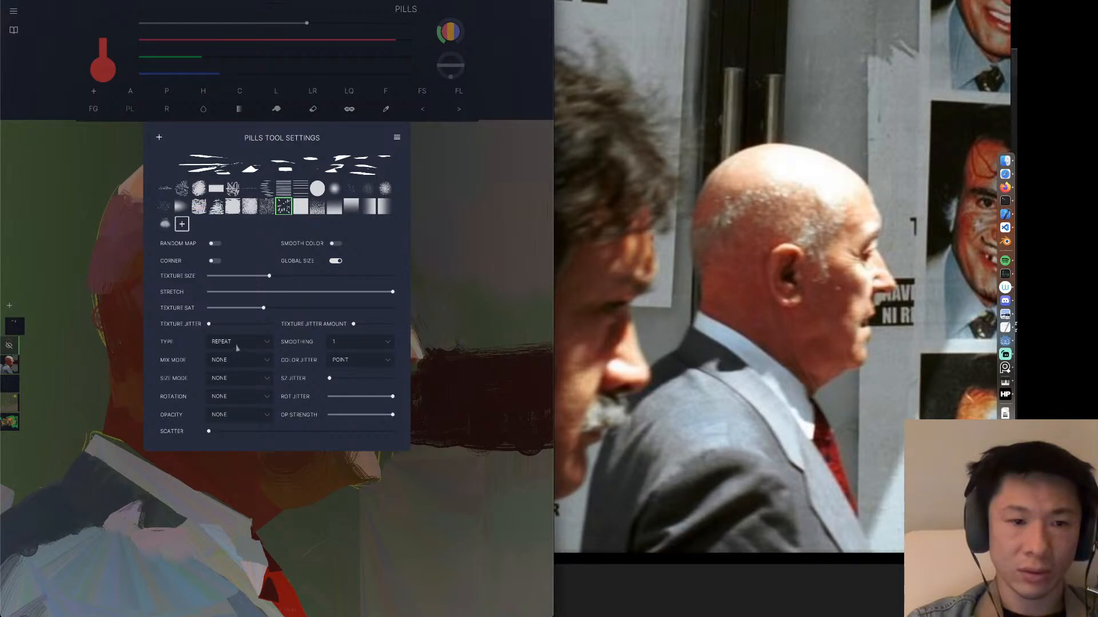
left_click(231, 362)
left_click(226, 435)
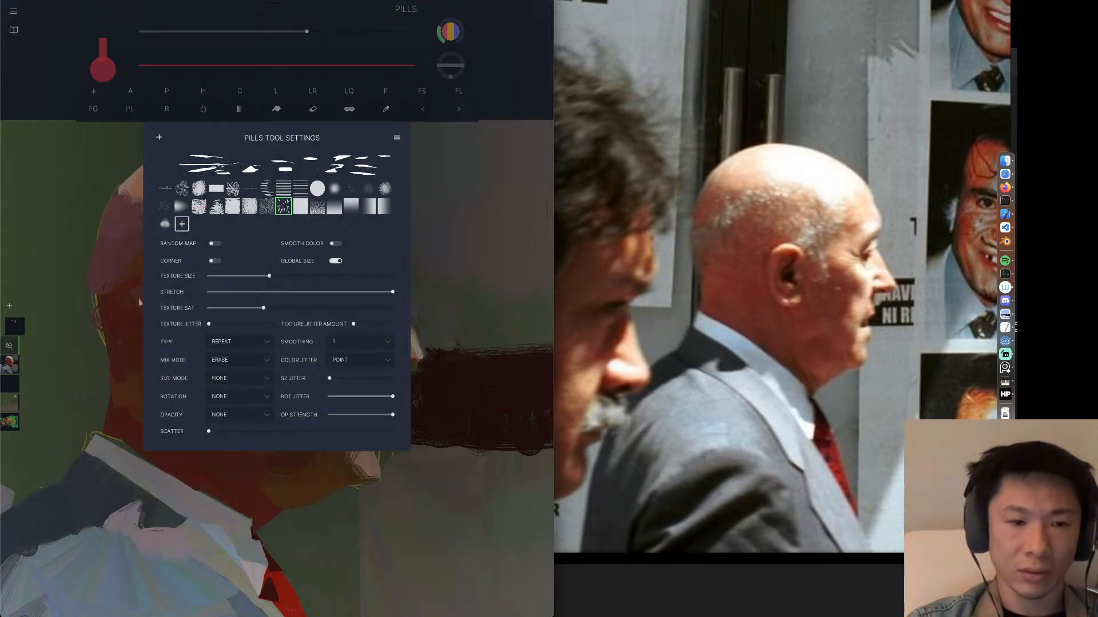
left_click(228, 477)
Break up the hair texture along the side of the head and clear the temple patch with the erasing Pills brush.
mouse_move(303, 263)
left_mouse_down()
mouse_move(284, 282)
mouse_move(313, 289)
mouse_move(298, 249)
mouse_move(278, 281)
left_mouse_up()
mouse_move(224, 217)
left_mouse_down()
mouse_move(151, 274)
mouse_move(172, 277)
left_mouse_up()
mouse_move(243, 234)
left_mouse_down()
mouse_move(179, 251)
mouse_move(152, 288)
left_mouse_up()
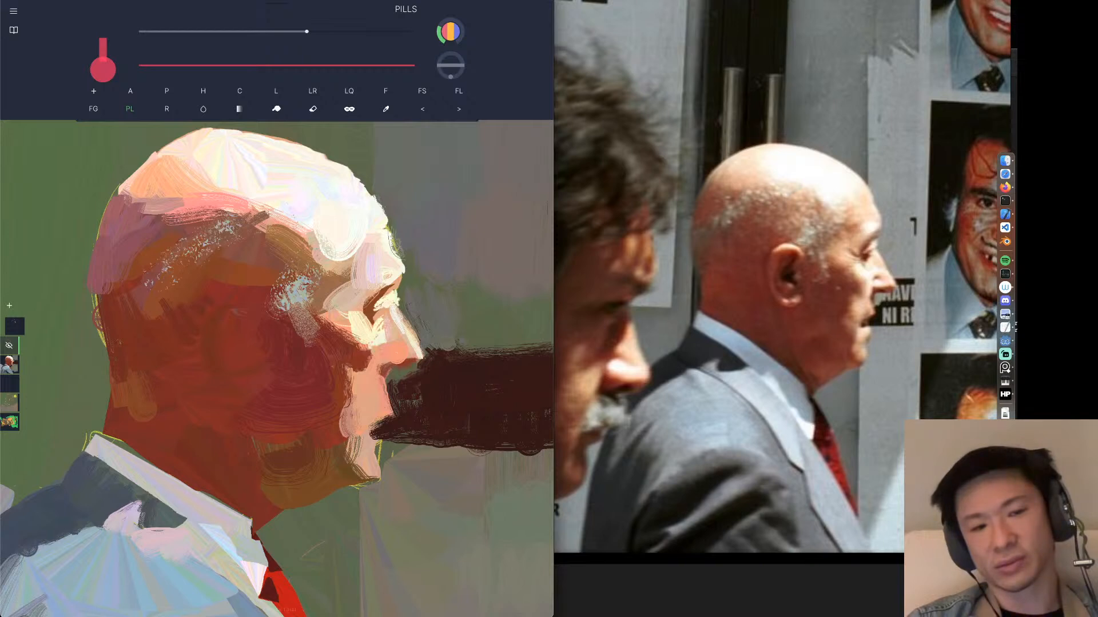
scroll(227, 267, "down", 5)
mouse_move(294, 270)
left_mouse_down()
mouse_move(281, 293)
mouse_move(307, 310)
left_mouse_up()
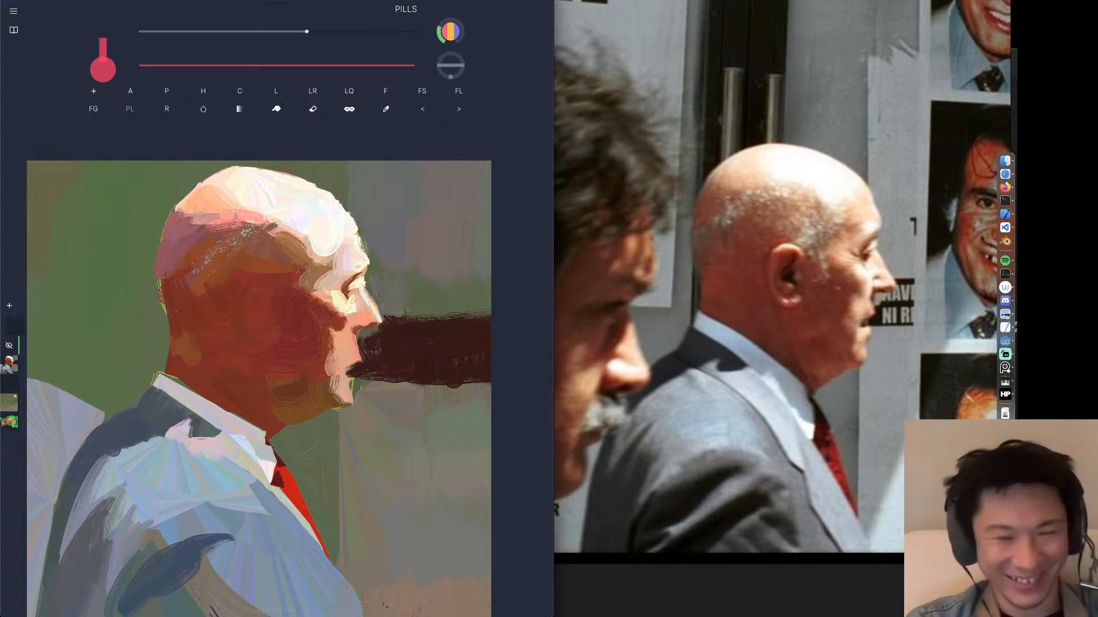
Undo the last erase and set the Pills brush's mix mode back to None.
key("e")
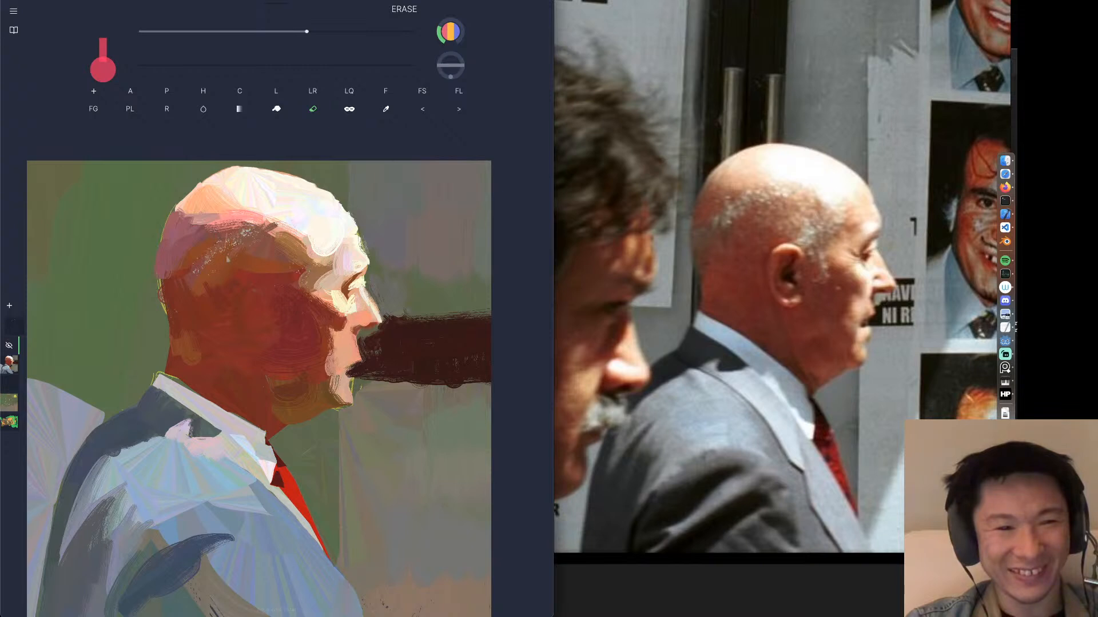
key("ctrl+z")
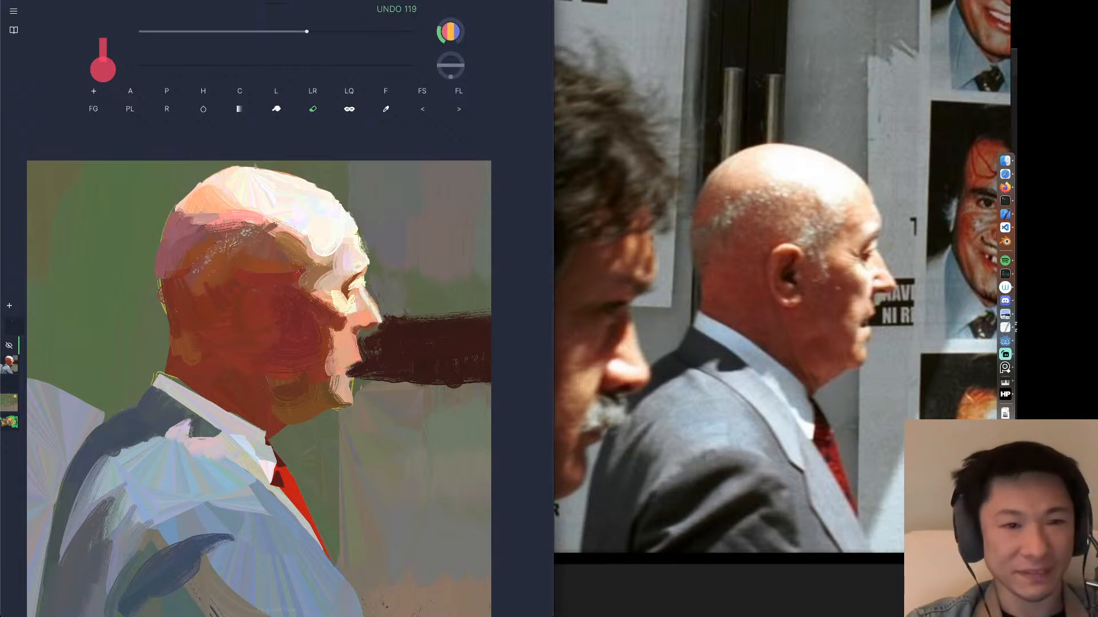
left_click(131, 111)
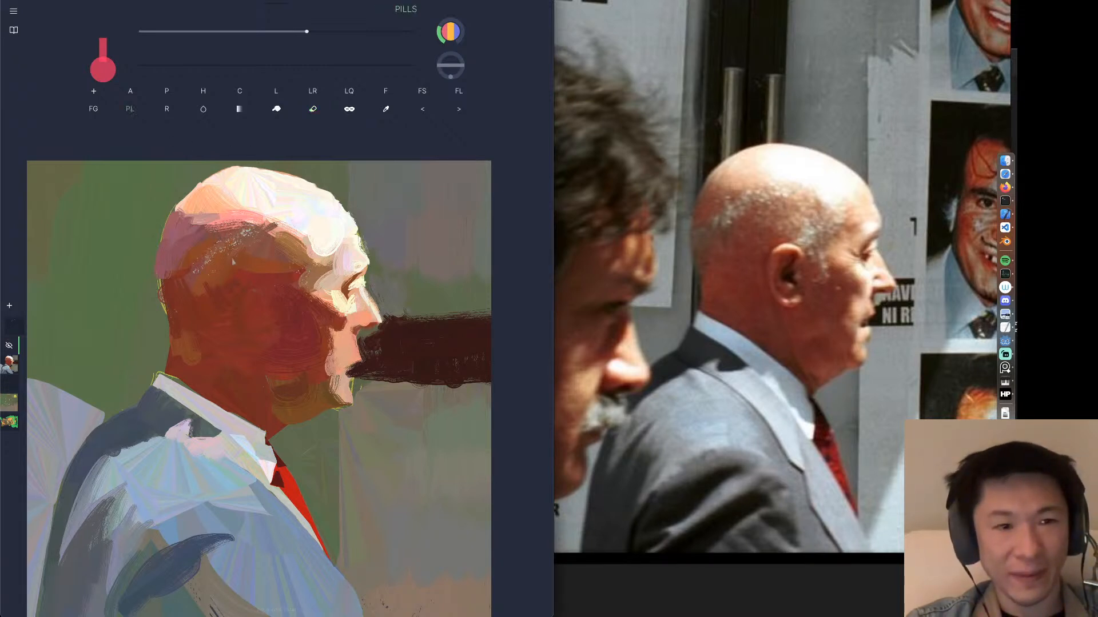
left_click(134, 110)
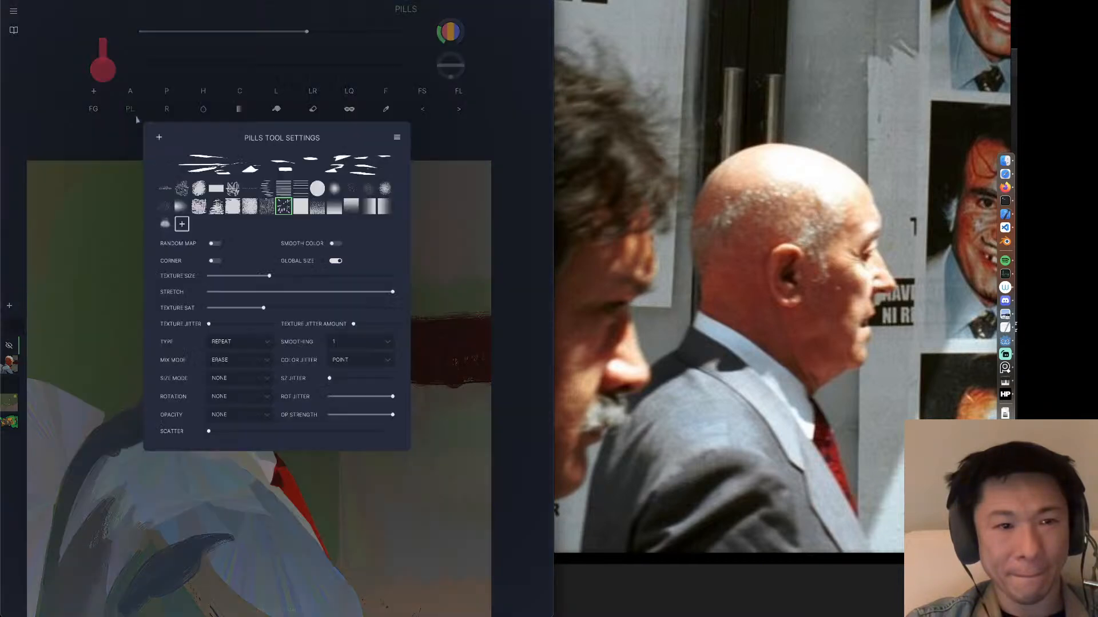
left_click(221, 360)
left_click(227, 368)
left_click(137, 246)
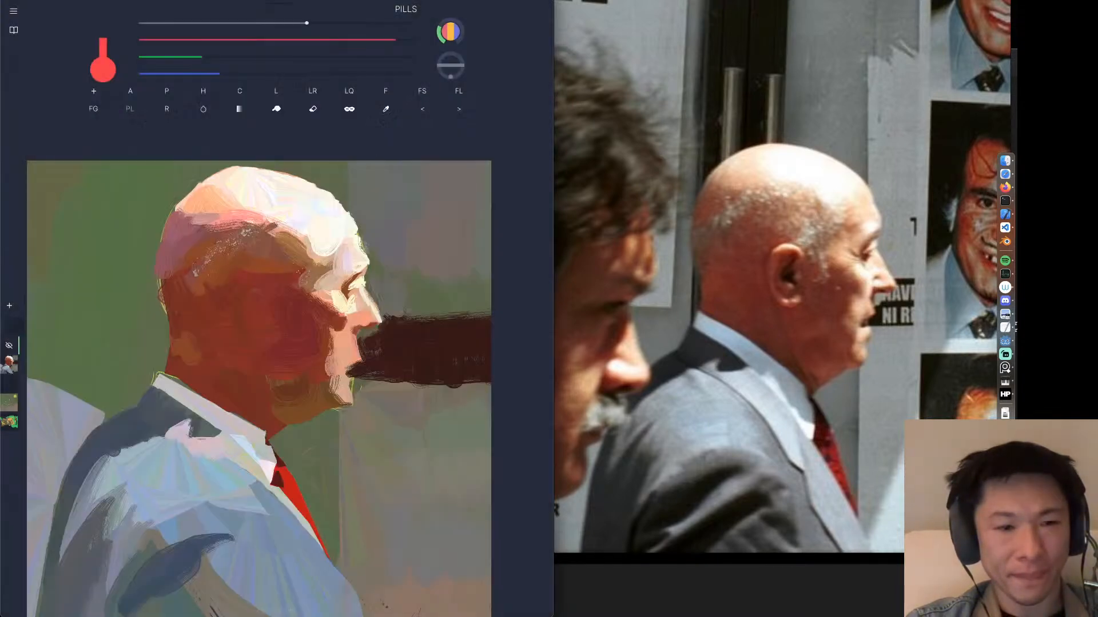
Paint fine hair flecks back over the side of the head and the temple with Pills, undoing the last stroke.
mouse_move(247, 231)
left_mouse_down()
mouse_move(228, 262)
mouse_move(264, 243)
mouse_move(313, 272)
mouse_move(301, 281)
mouse_move(307, 306)
left_mouse_up()
left_click_drag(303, 257, 313, 271)
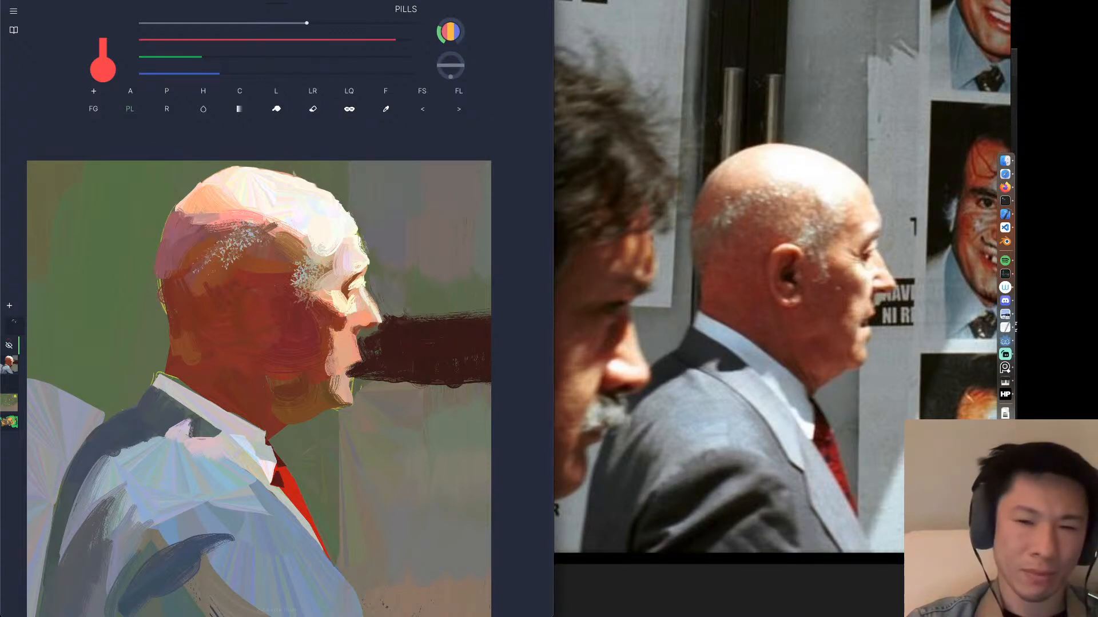
left_click_drag(303, 250, 329, 242)
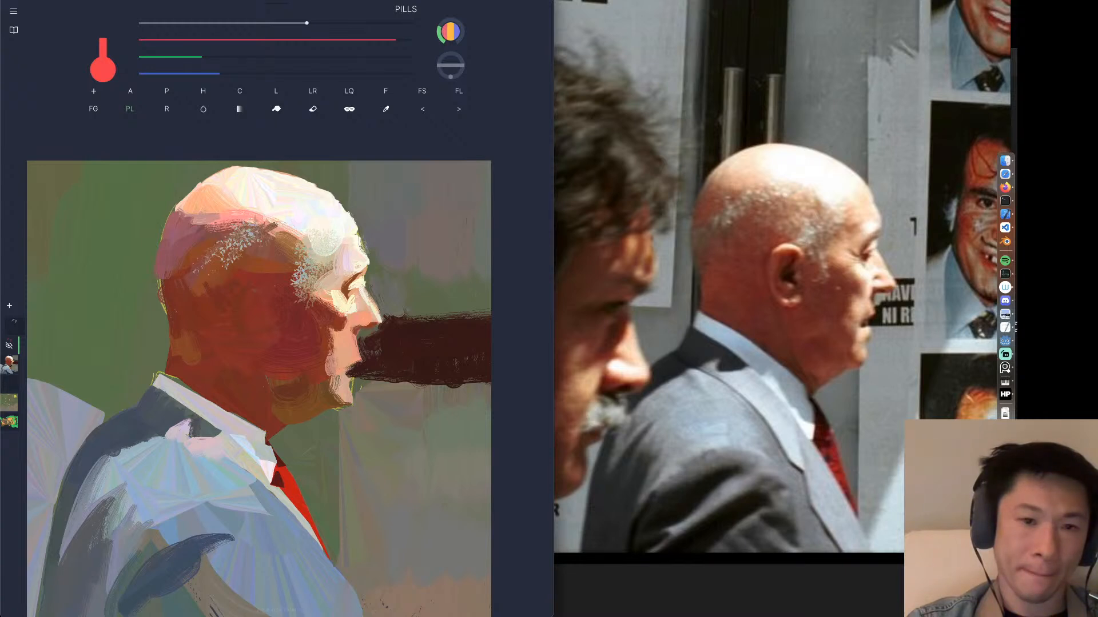
key("super+z")
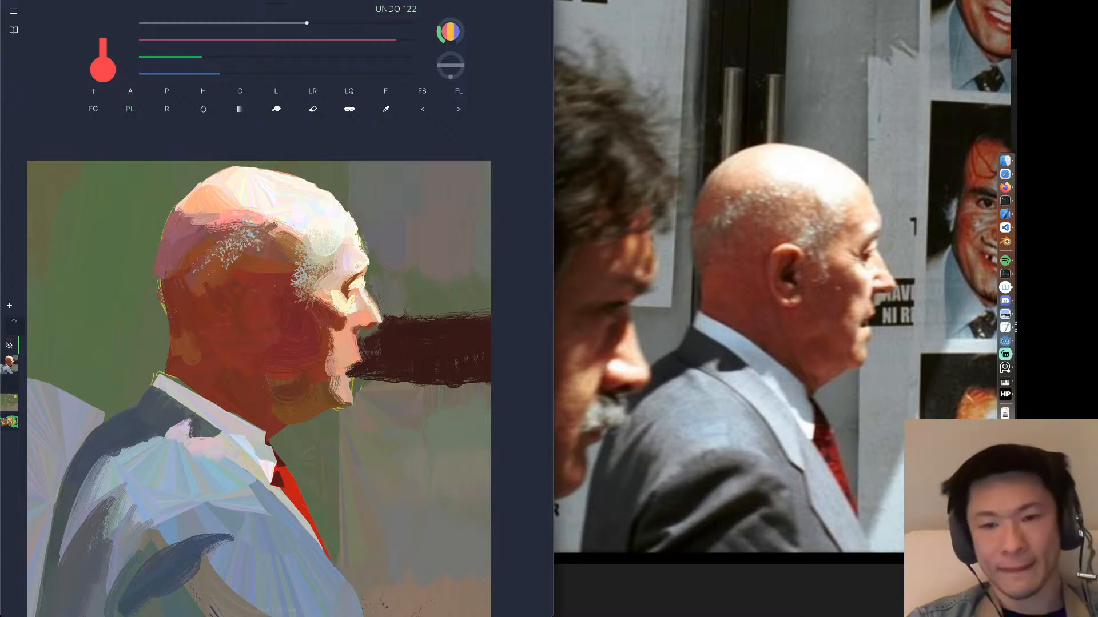
On Layer 4, paint the ear's light upper rim with the Pencil in a peach sampled from the nose, undoing the last stroke.
left_click(10, 365)
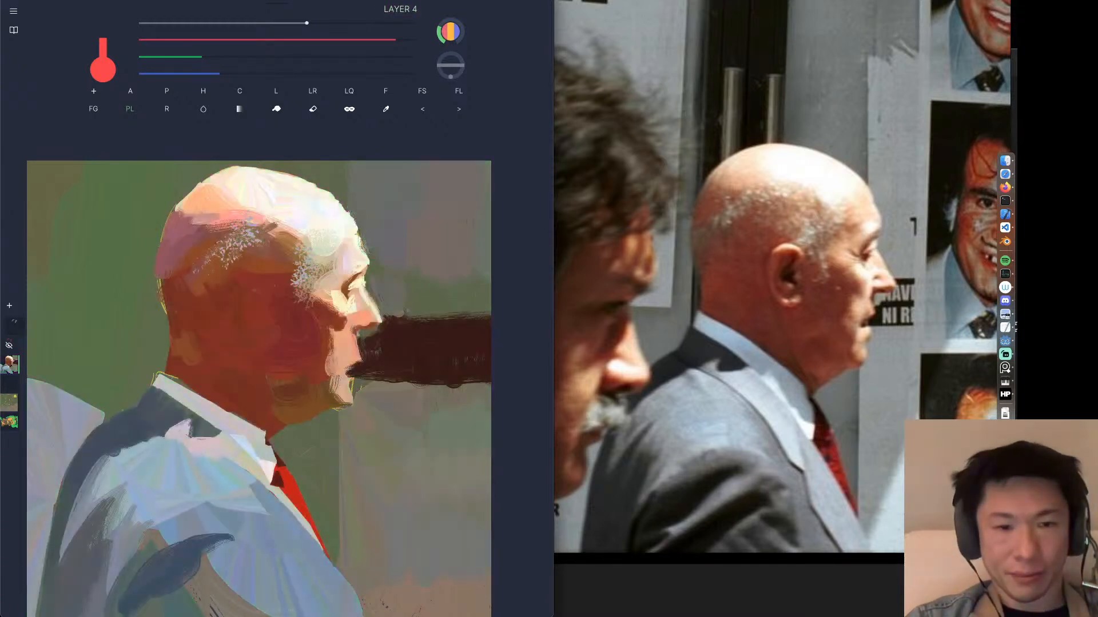
left_click(361, 317, "alt")
scroll(313, 314, "down", 4)
left_click_drag(313, 314, 290, 295)
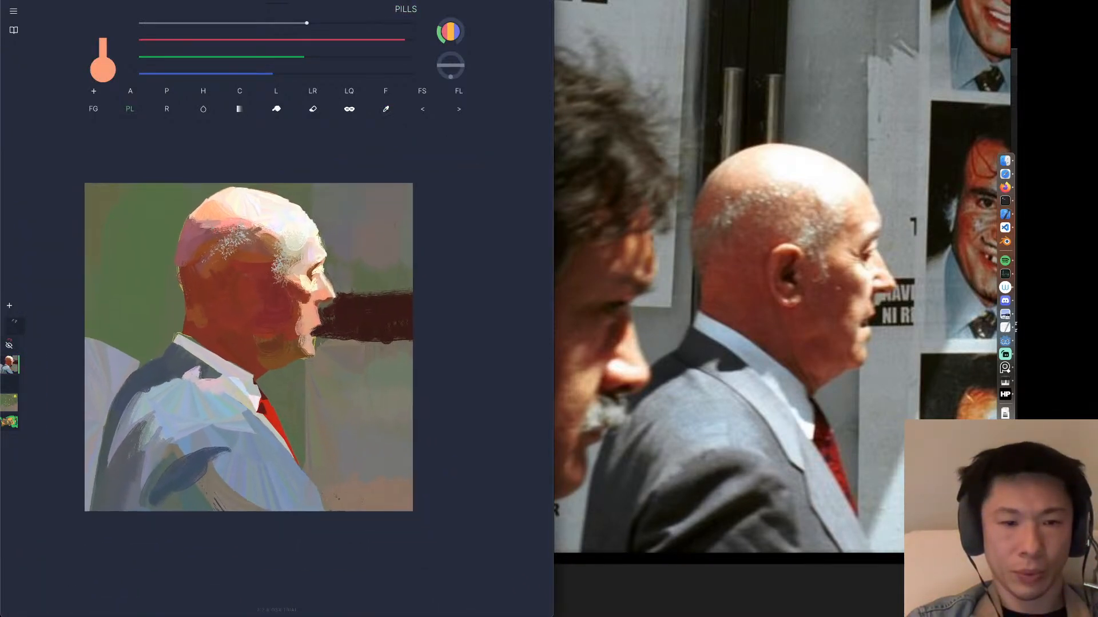
left_click(167, 92)
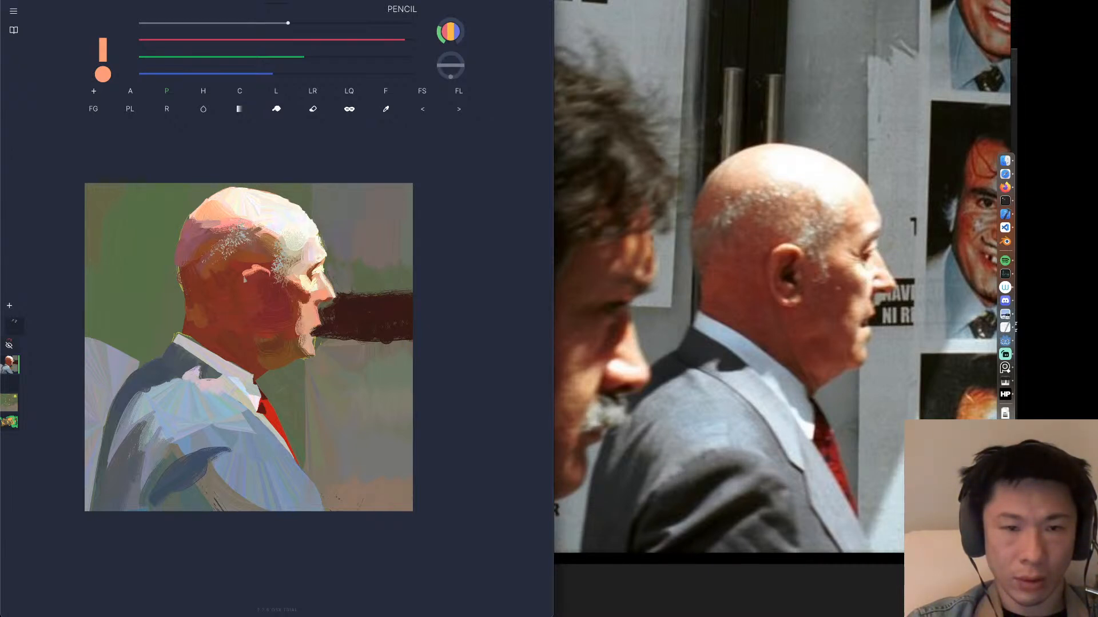
key("ctrl+z")
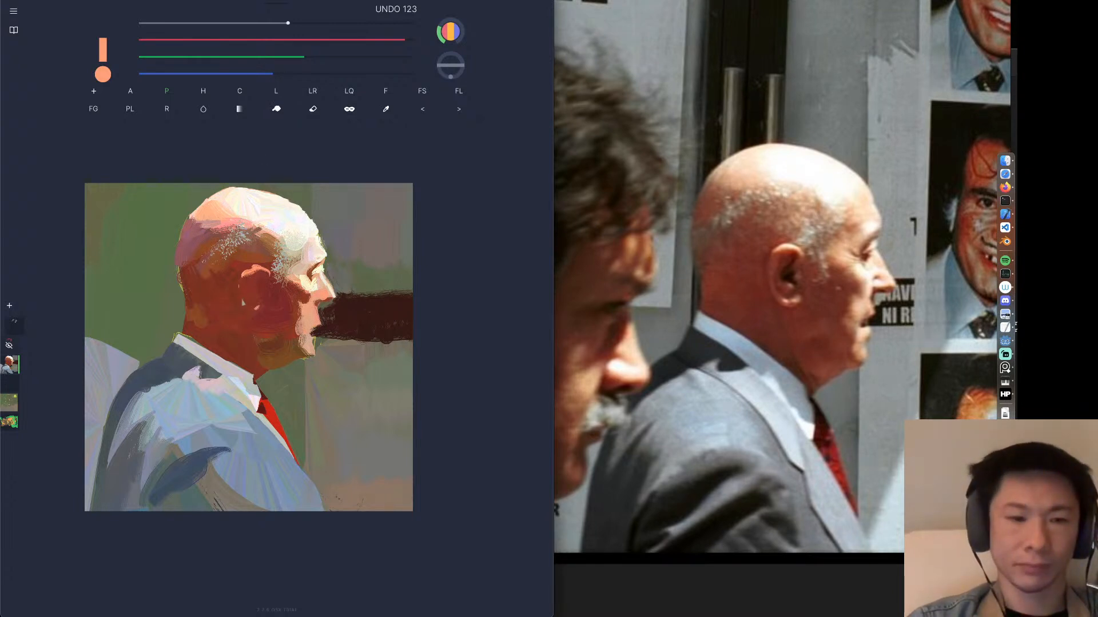
Sample the dark red-brown beside the ear, shift it slightly redder and bluer, and paint the ear's inner shadow.
left_click(235, 313, "alt")
left_click(249, 44)
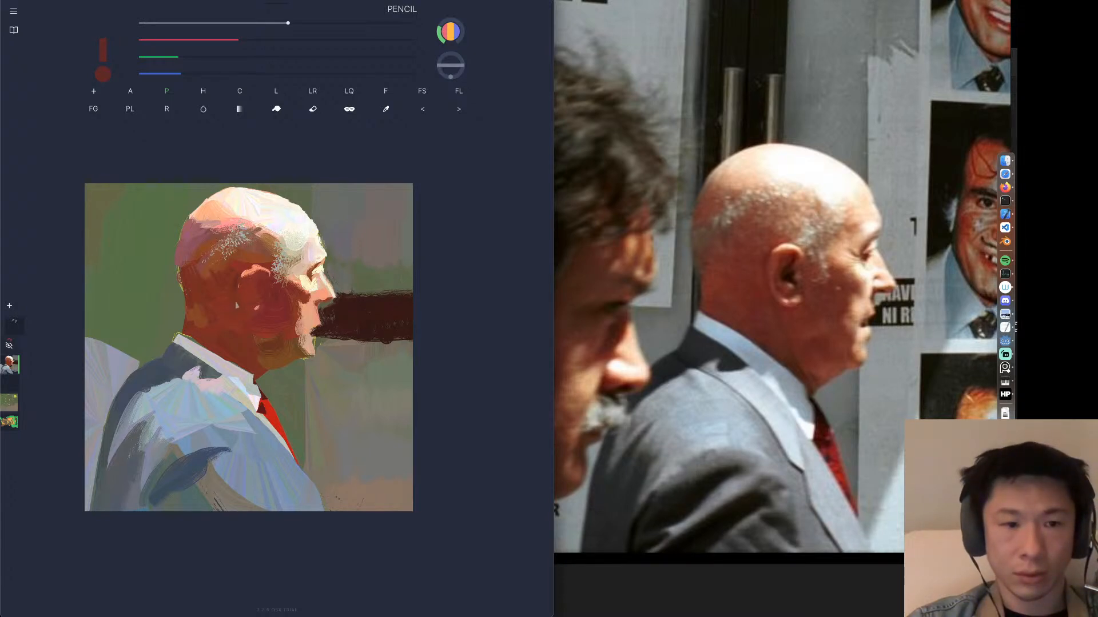
left_click_drag(237, 43, 254, 44)
left_click(195, 75)
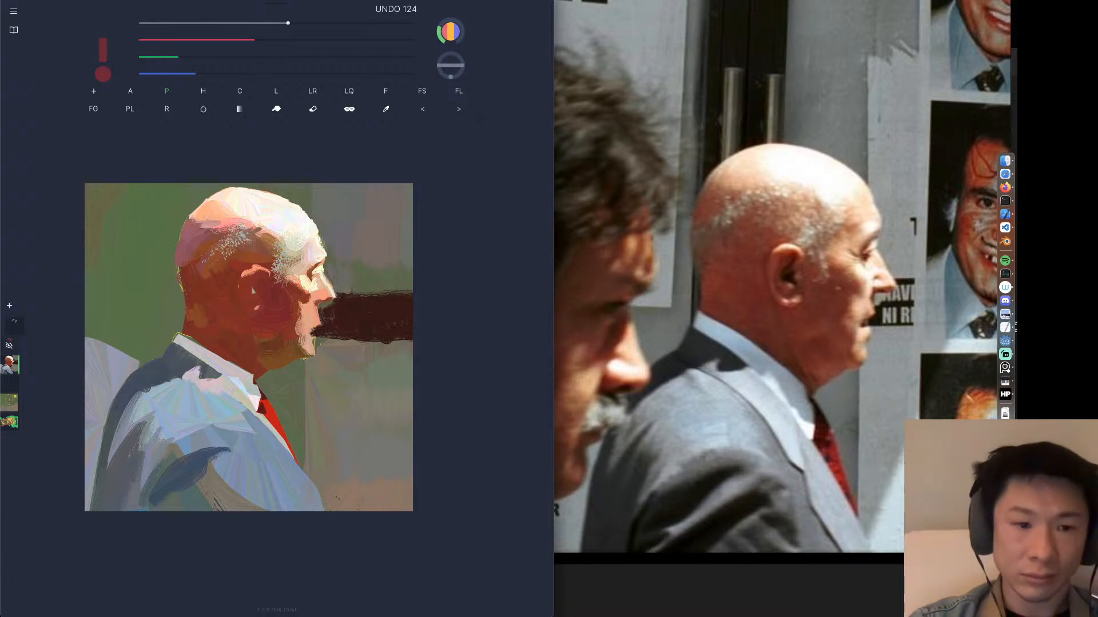
Reduce the Pencil to size 15 and paint the ear's dark inner hollow in a near-black red, undoing the last stroke.
key("bracketleft")
key("bracketleft")
key("bracketleft")
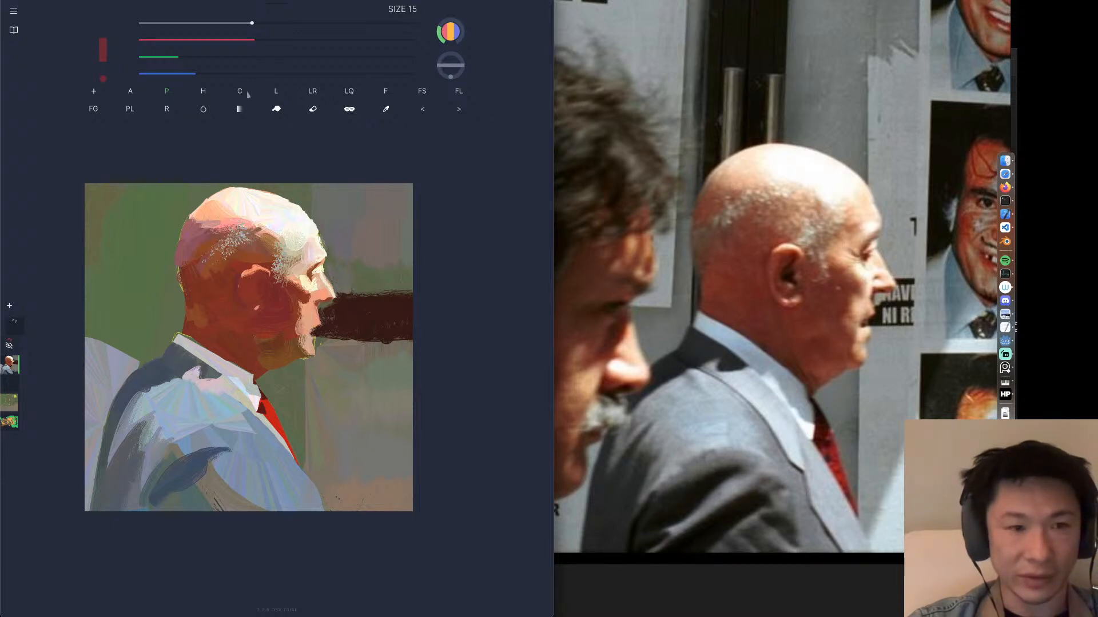
left_click_drag(170, 57, 182, 40)
left_click_drag(262, 278, 258, 286)
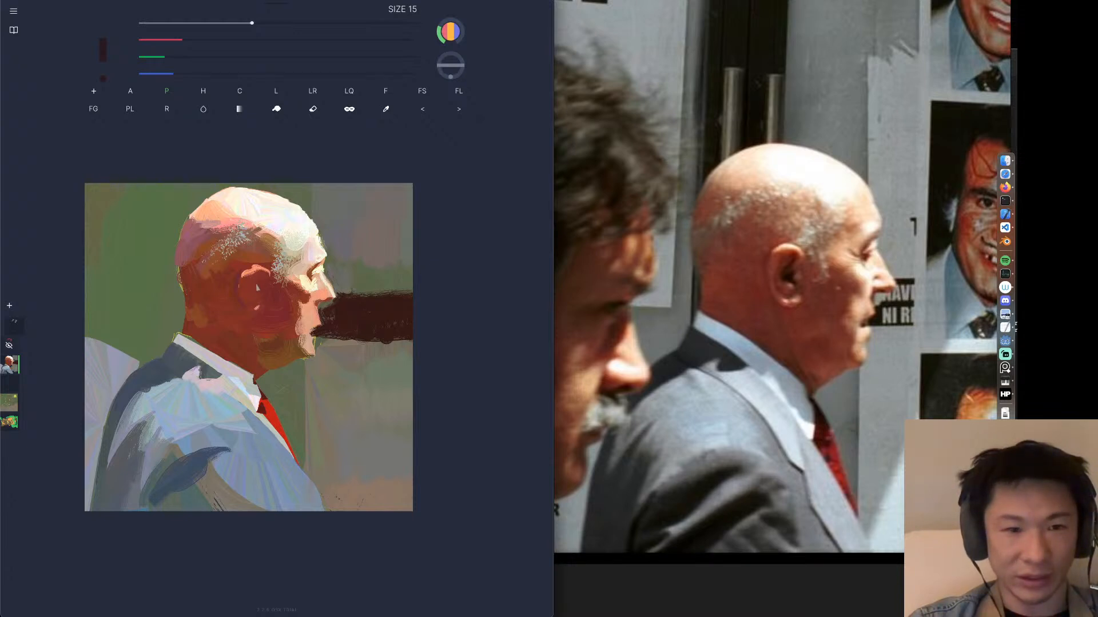
key("super+z")
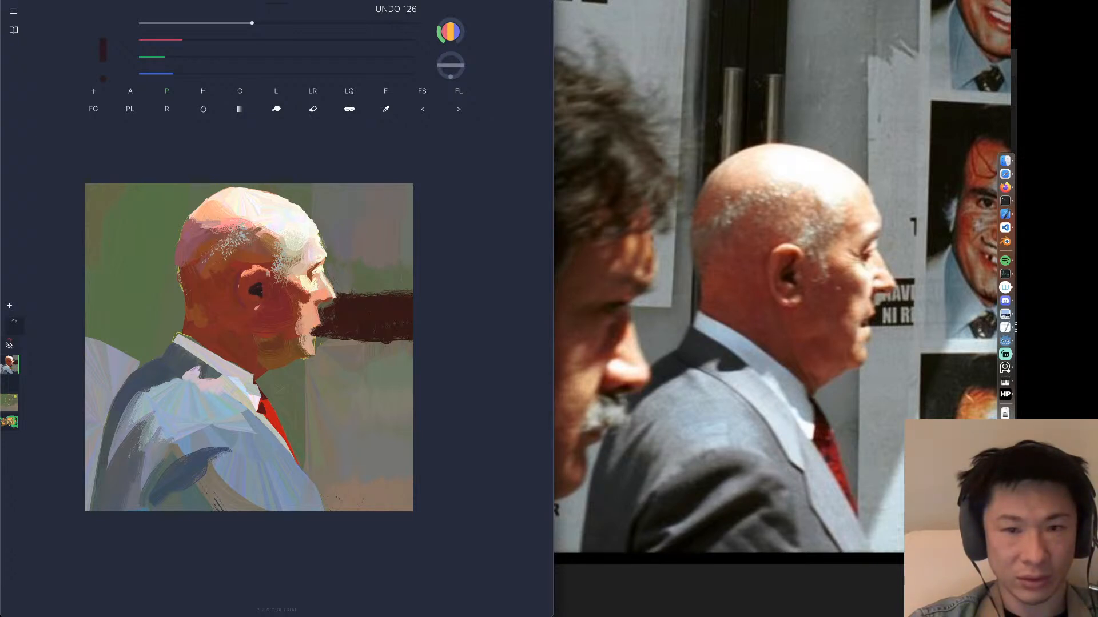
Mix a brighter saturated red and paint accents in the upper ear around the dark hollow, undoing the last stroke.
left_click(211, 41)
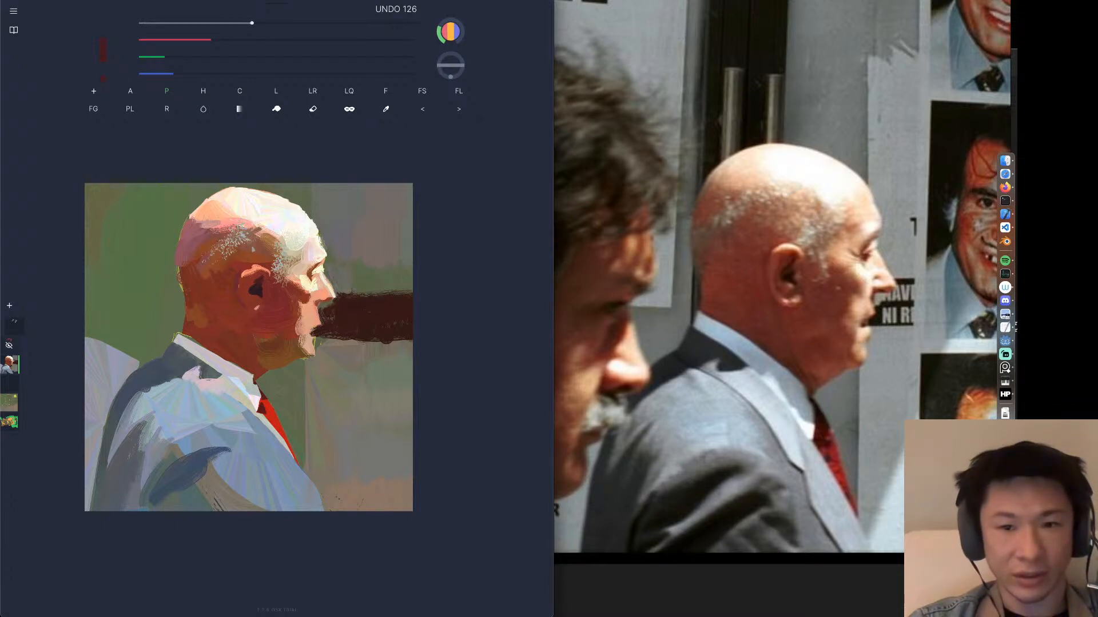
left_click_drag(253, 42, 300, 42)
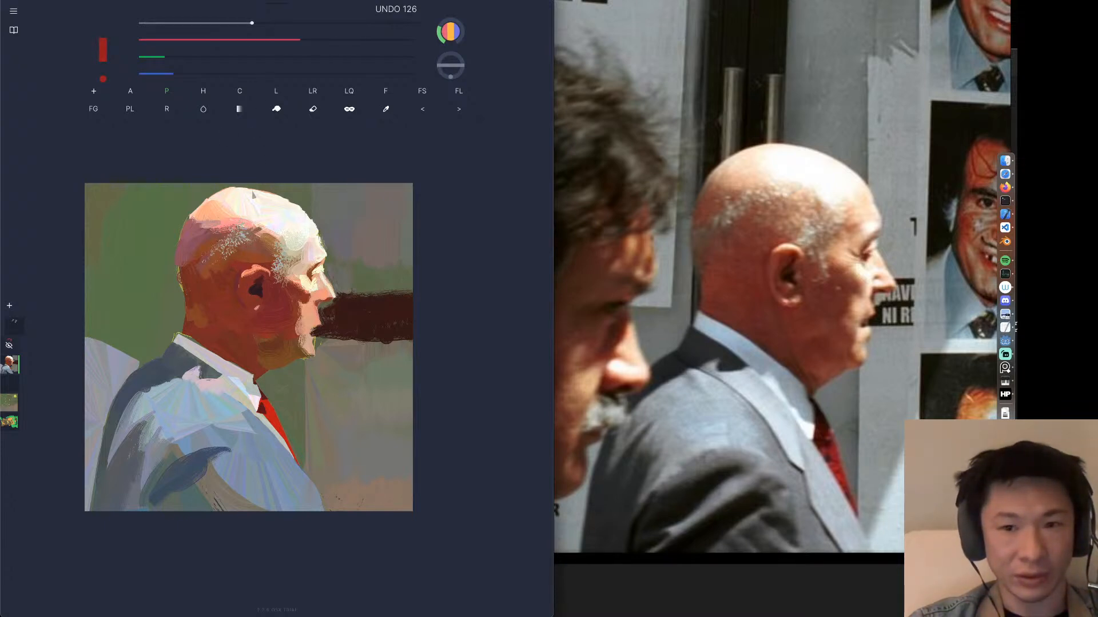
left_click(174, 56)
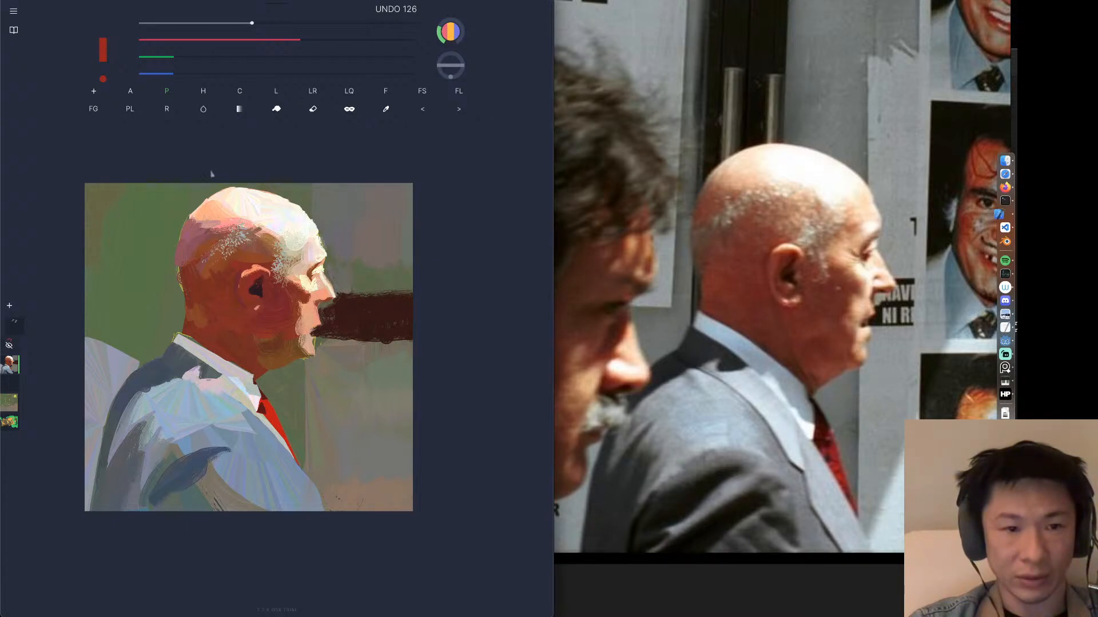
left_click_drag(303, 40, 340, 41)
left_click(181, 56)
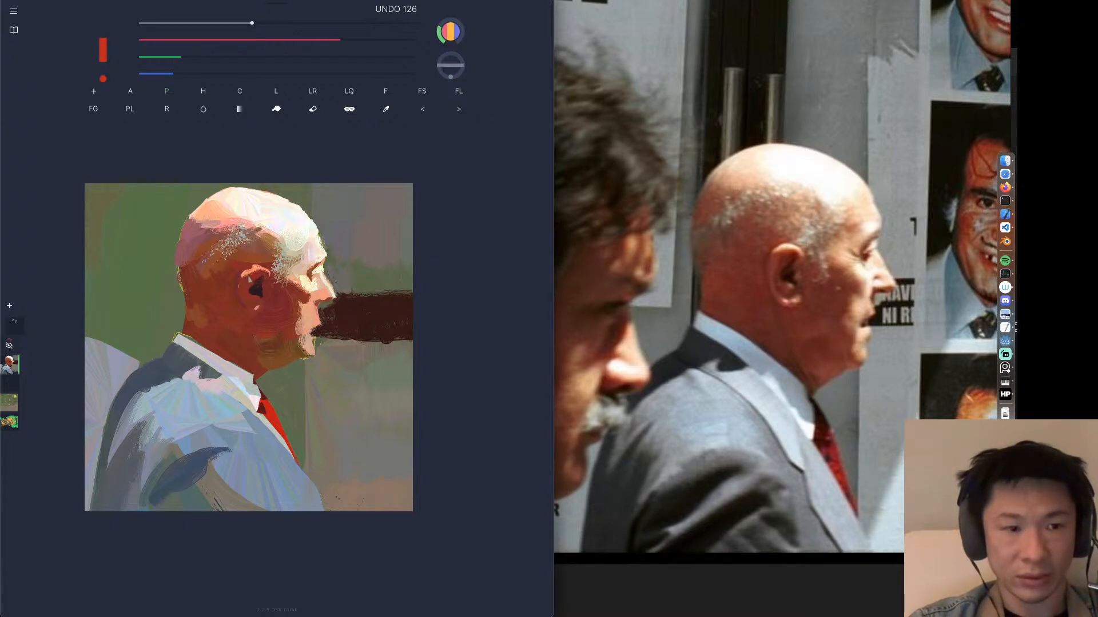
left_click_drag(245, 281, 261, 277)
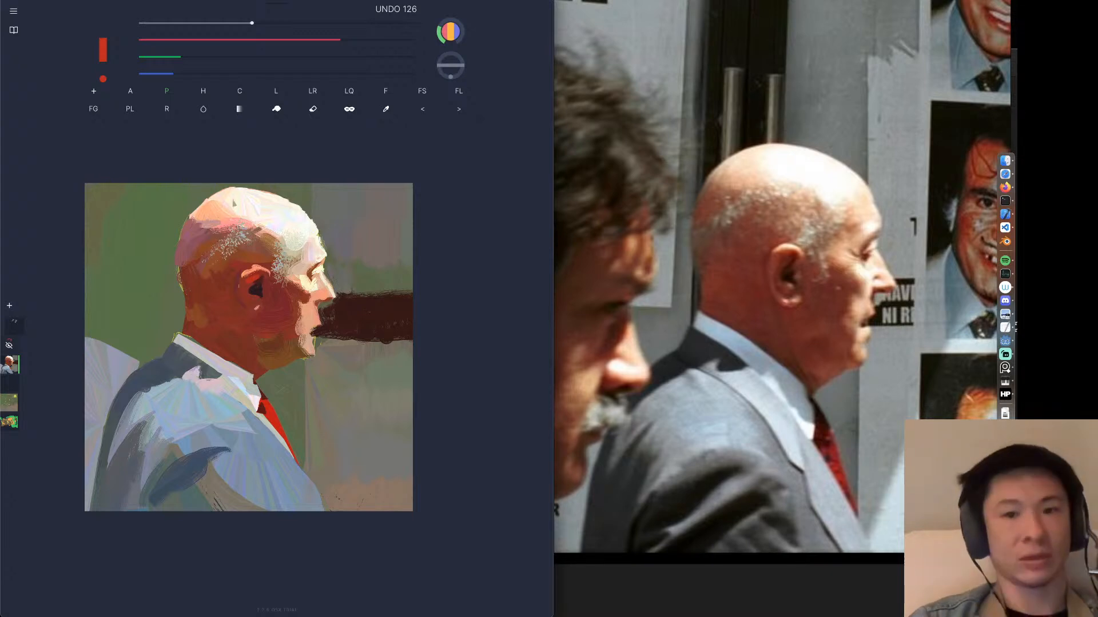
key("super+z")
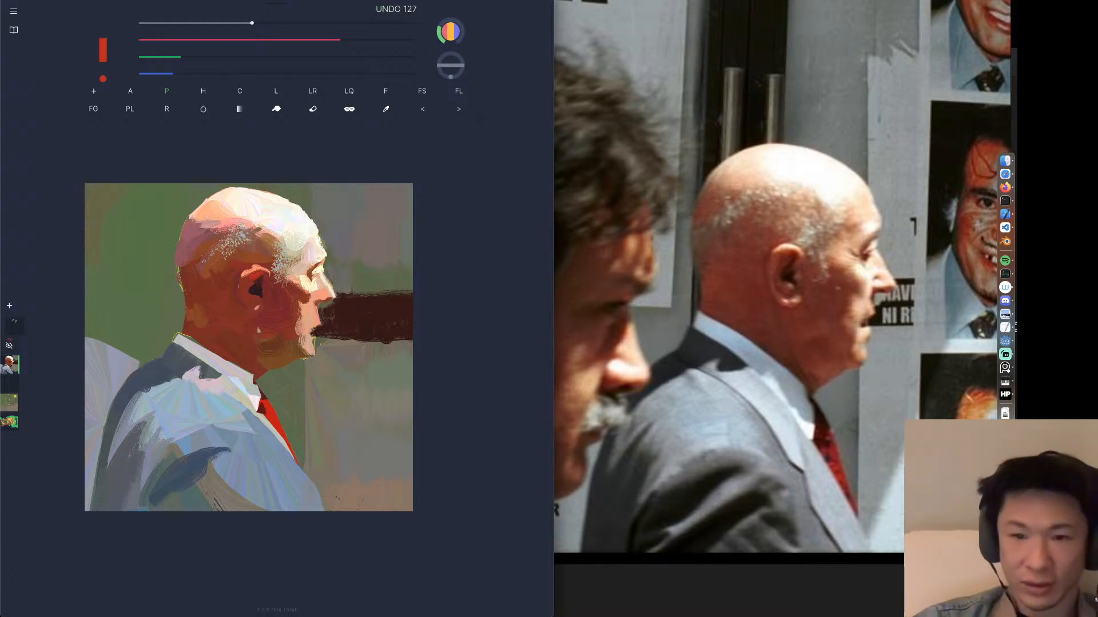
Vary the amount of red in the colour and paint red-brown strokes around the lower ear, the jaw and the back of the neck.
left_click_drag(339, 39, 285, 39)
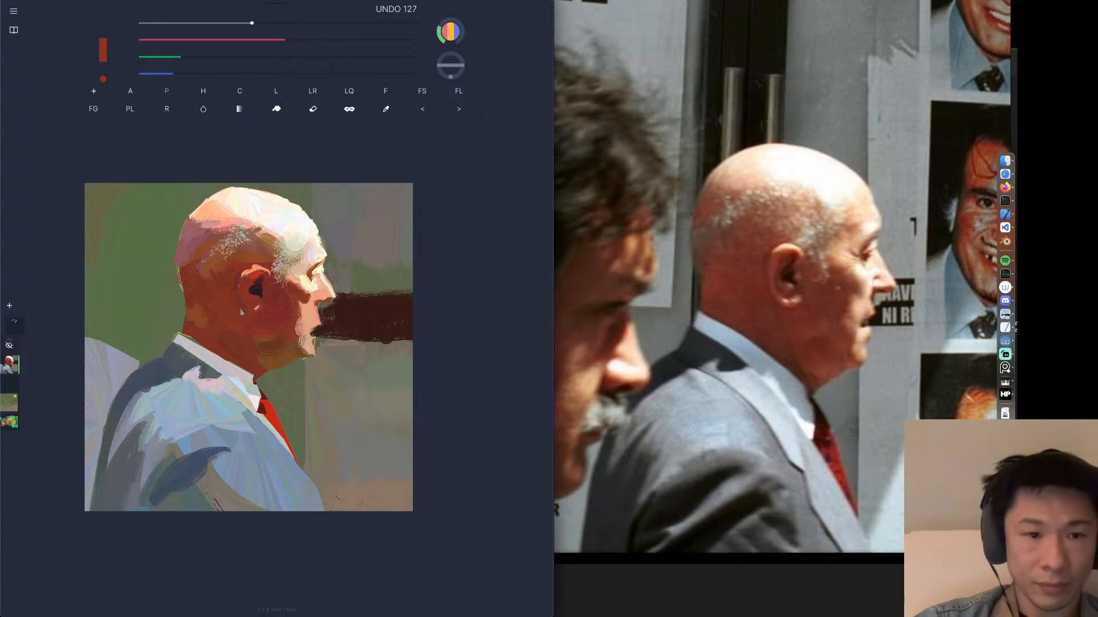
left_click_drag(284, 39, 328, 39)
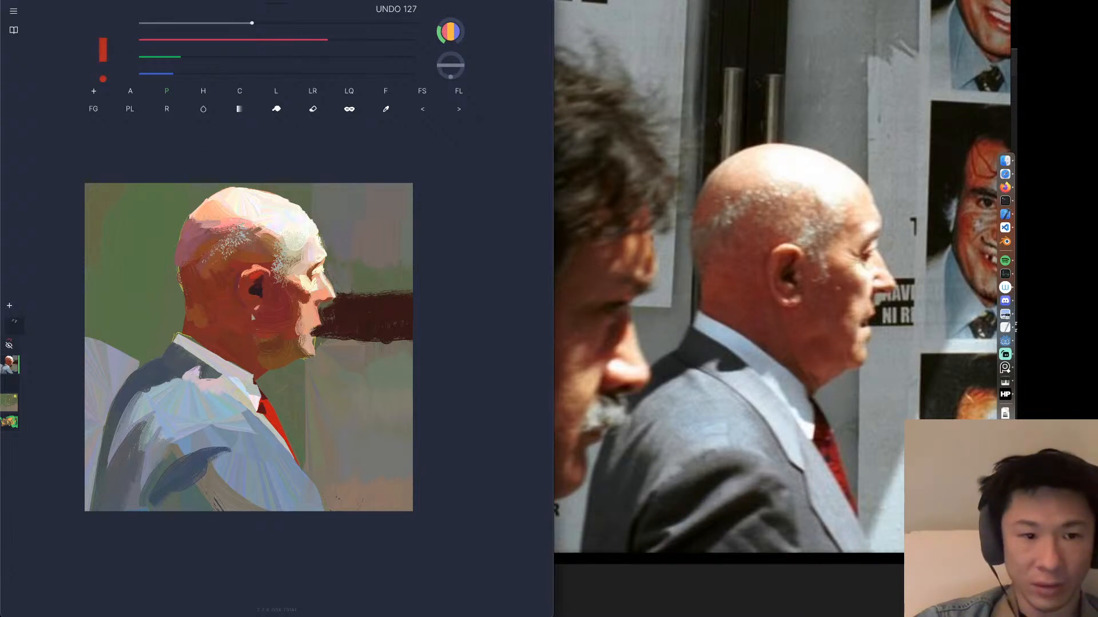
left_click_drag(327, 39, 298, 39)
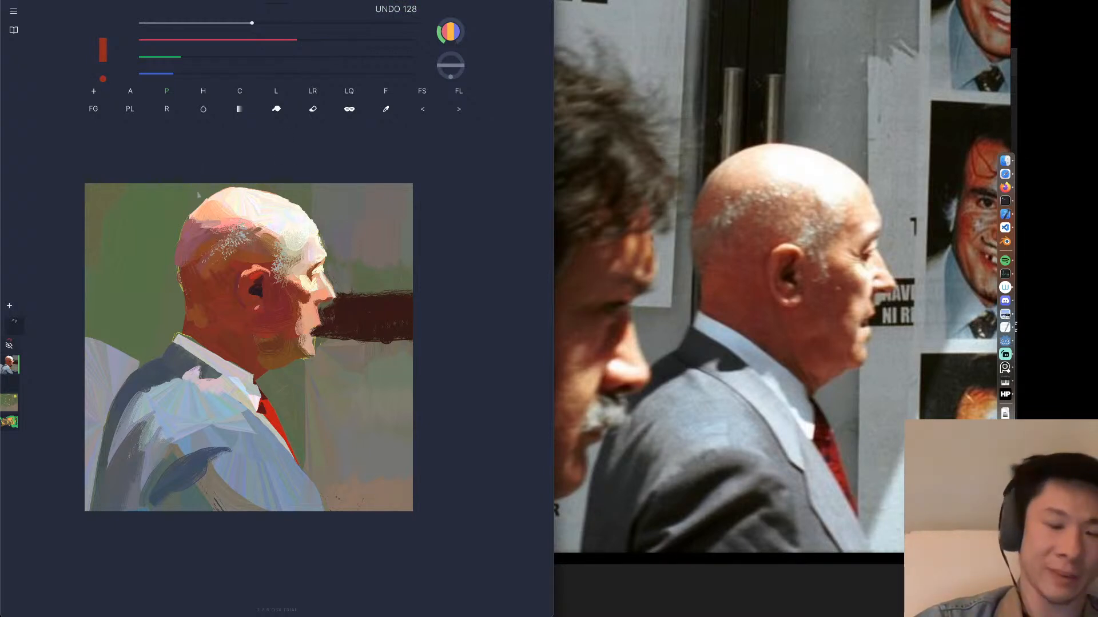
mouse_move(295, 42)
left_mouse_down()
mouse_move(252, 51)
mouse_move(275, 45)
left_mouse_up()
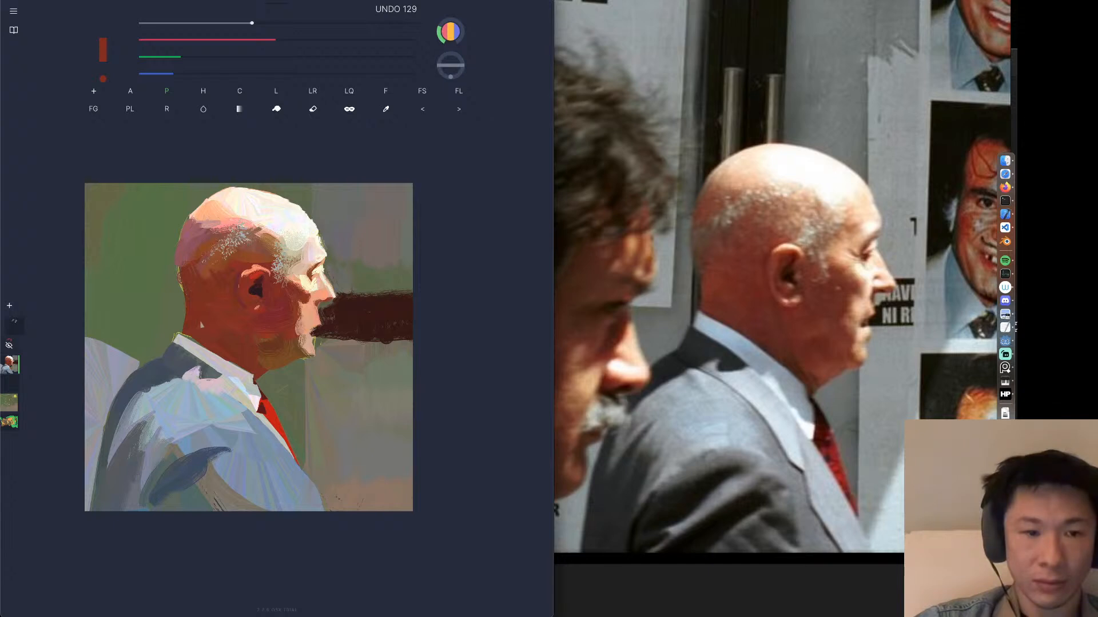
left_click_drag(278, 42, 289, 42)
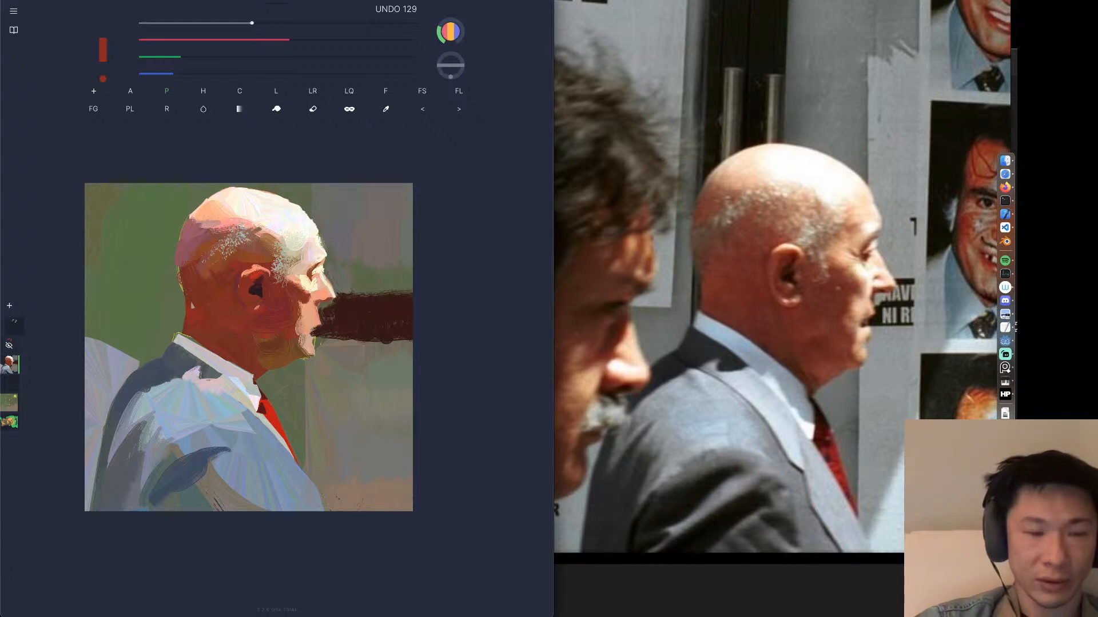
left_click_drag(189, 325, 186, 332)
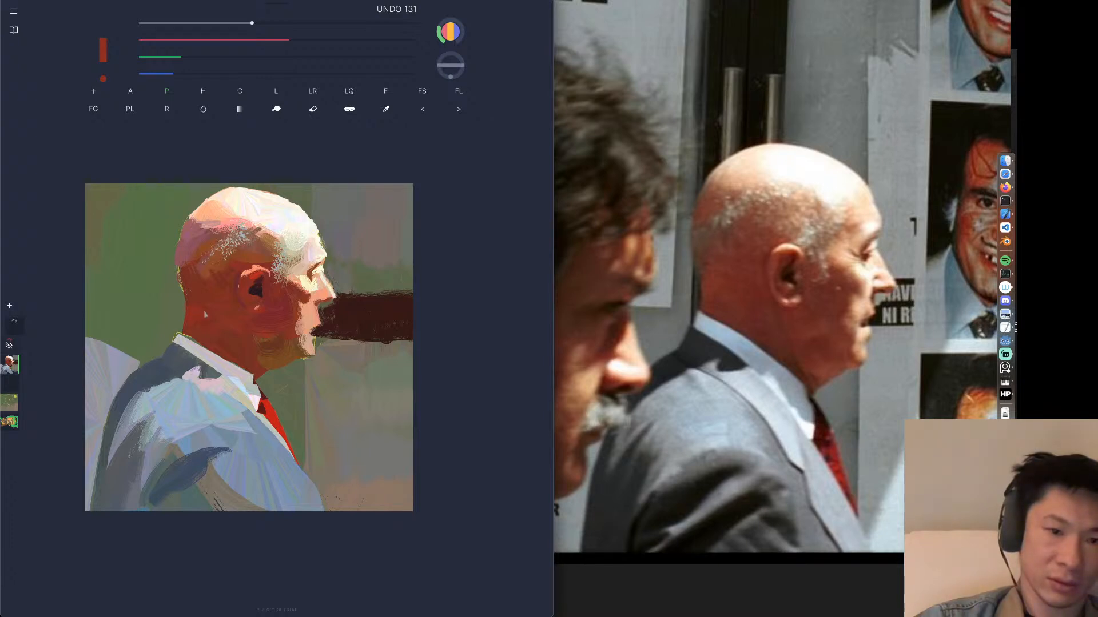
left_click_drag(203, 329, 199, 320)
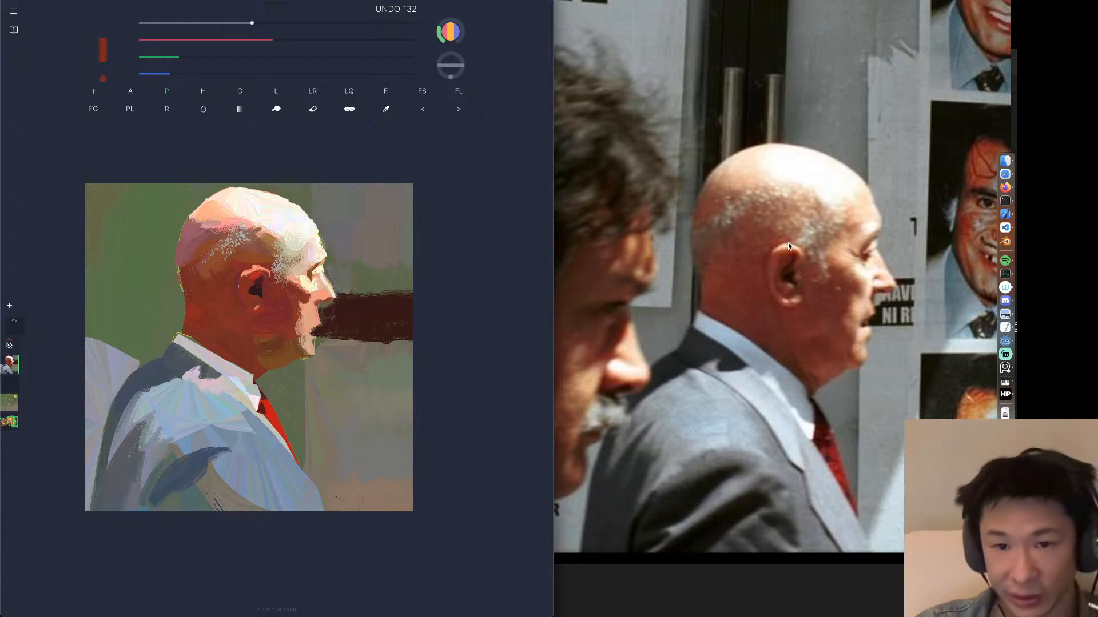
Check the ear up close in the reference photo, and blend the skin behind the ear with tones sampled from the neck and head.
scroll(763, 257, "up", 8)
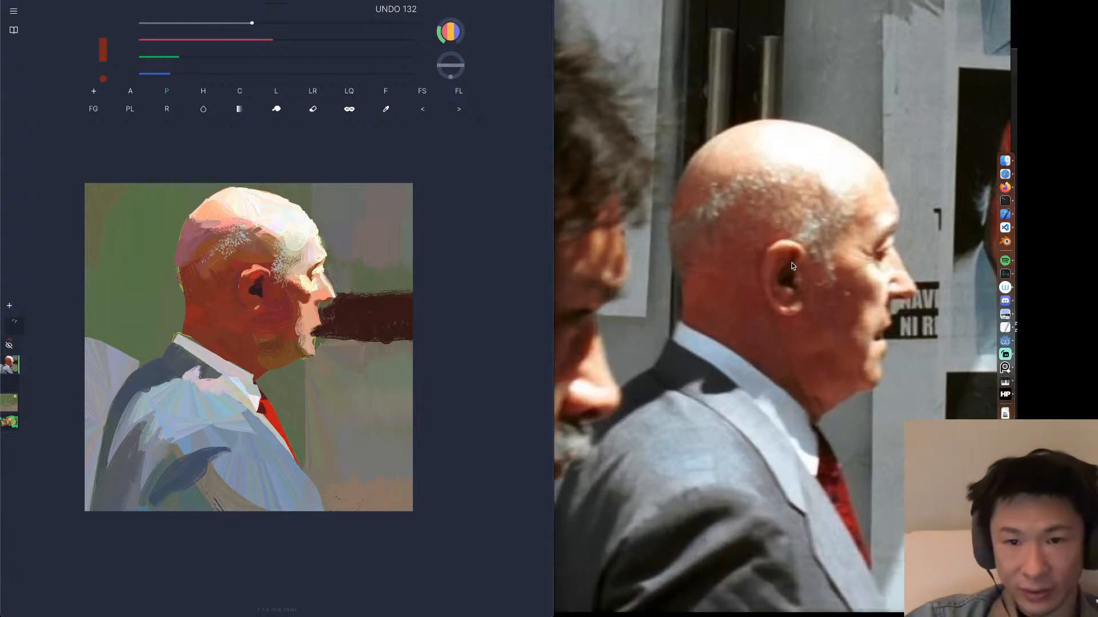
scroll(783, 217, "up", 2)
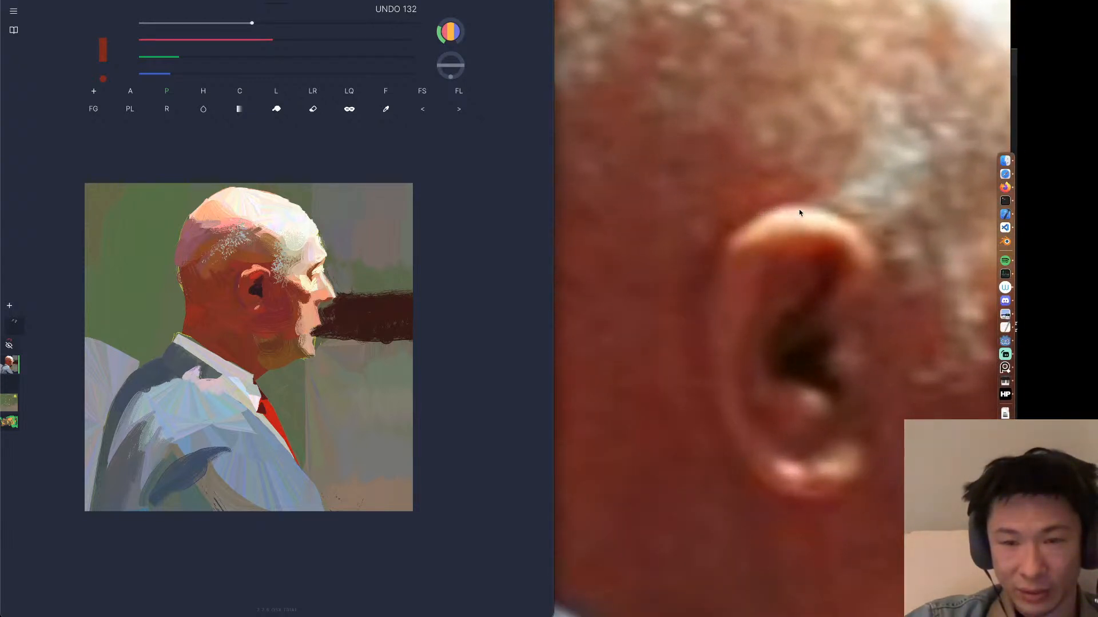
scroll(767, 201, "down", 10)
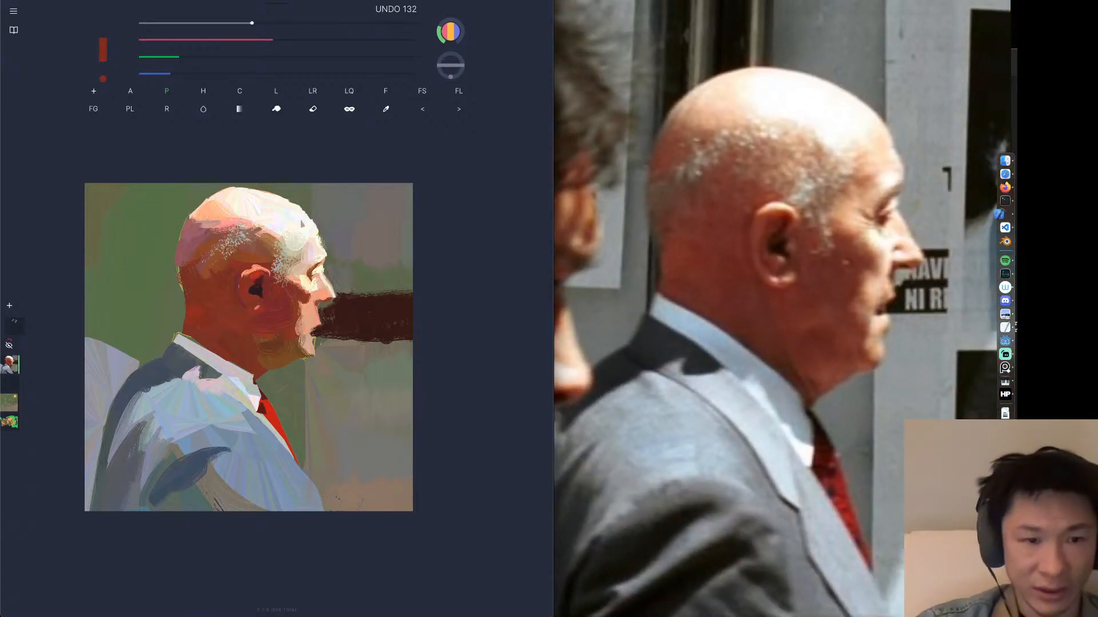
left_click(193, 318, "alt")
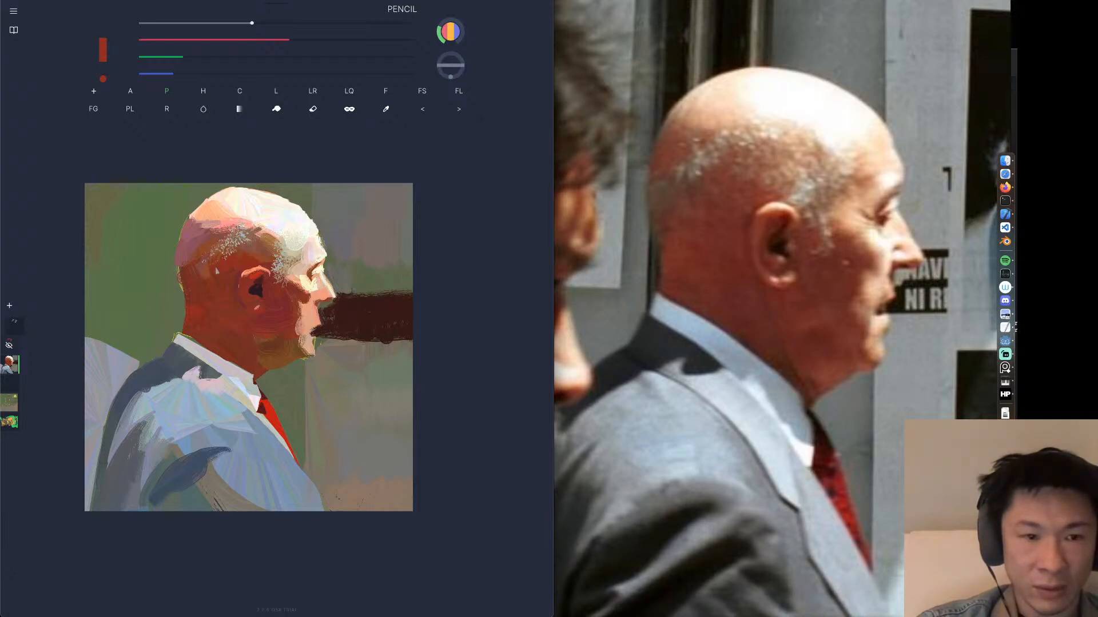
left_click(213, 285, "alt")
left_click(210, 291, "alt")
left_click(228, 268, "alt")
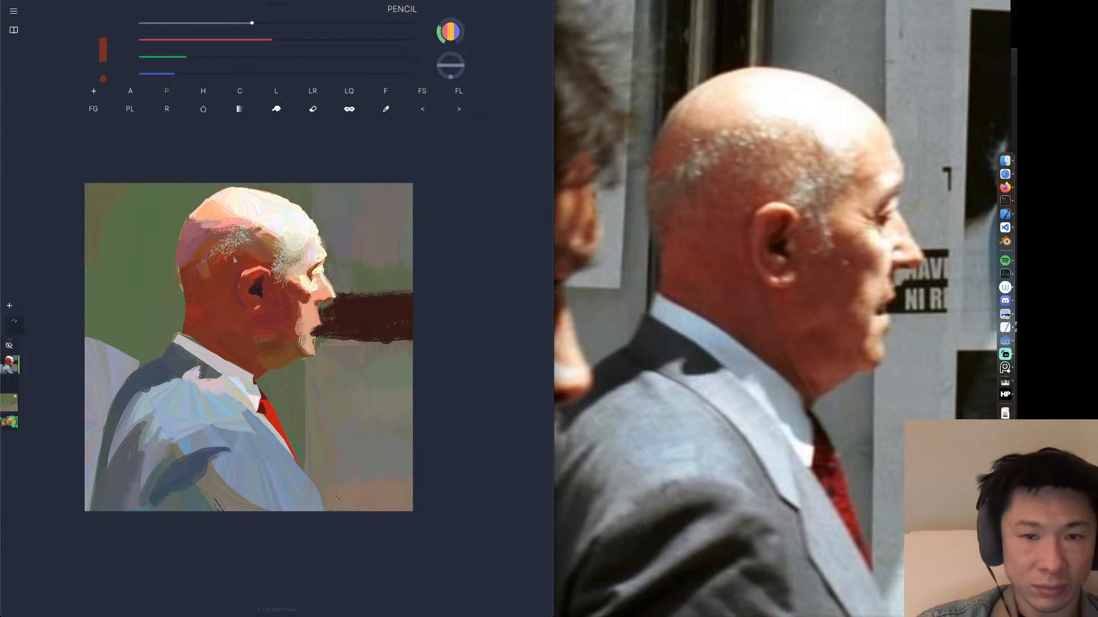
Mix a cooler, pinker red-brown by raising blue and green, and paint it over the back of the head.
left_click(182, 74)
left_click(263, 39)
left_click(189, 74)
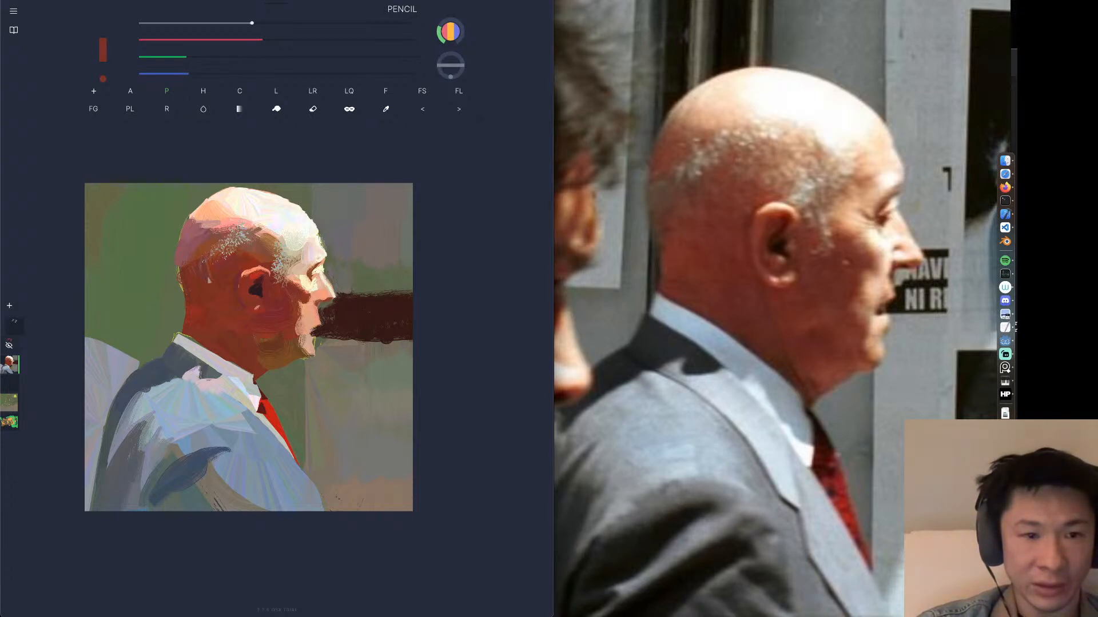
left_click(189, 57)
left_click(195, 57)
left_click(204, 74)
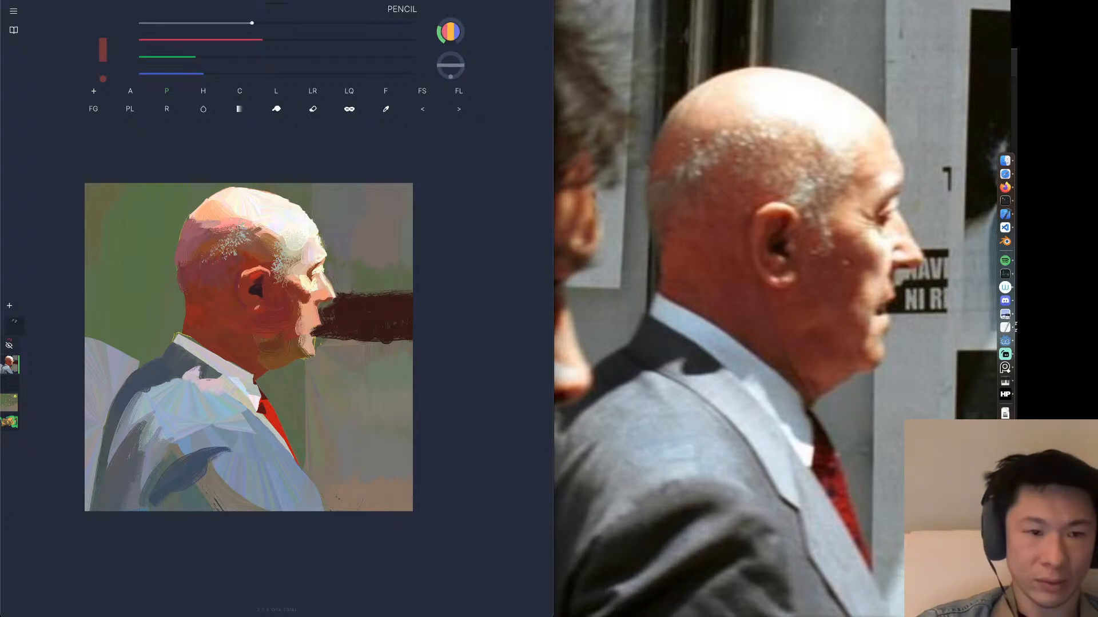
Set the eraser to its maximum on Layer 5 to thin the grey hair flecks.
left_click(16, 324)
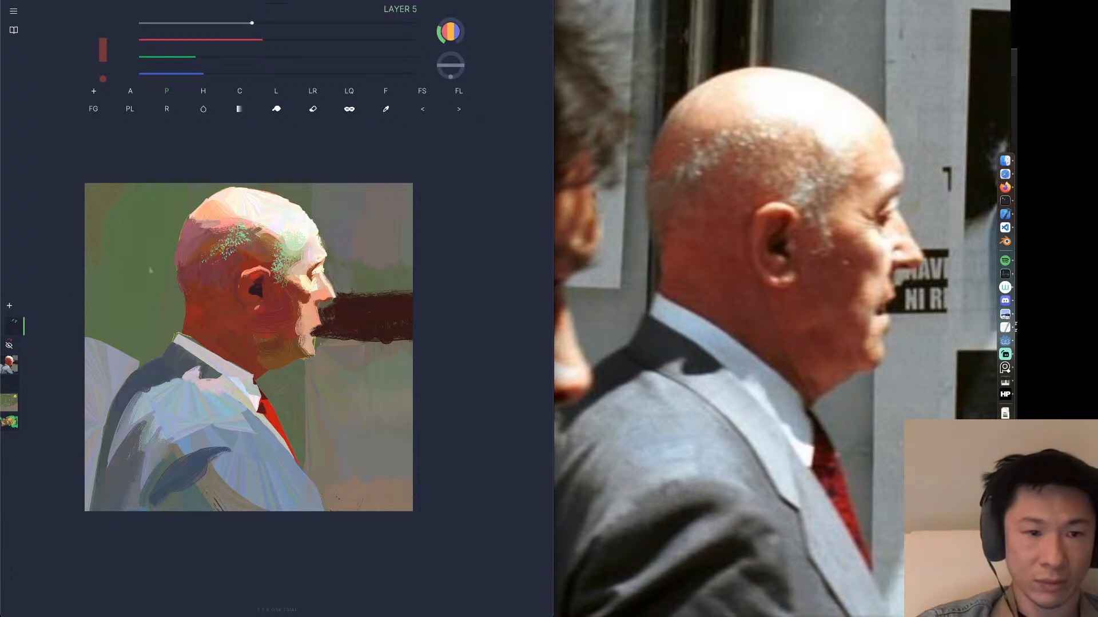
key("e")
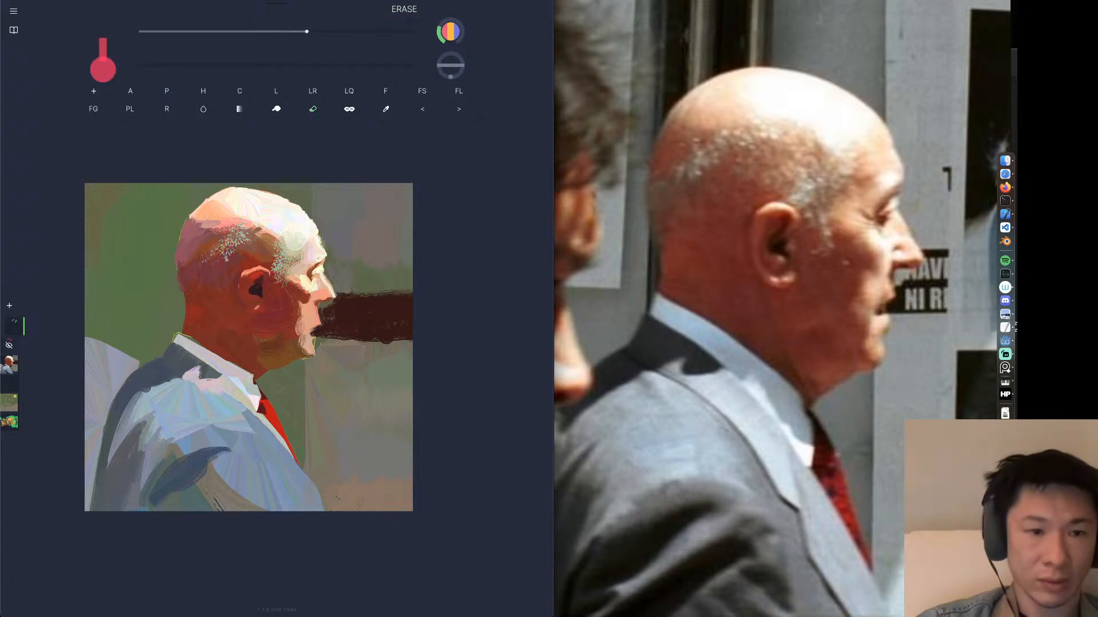
left_click_drag(354, 66, 453, 74)
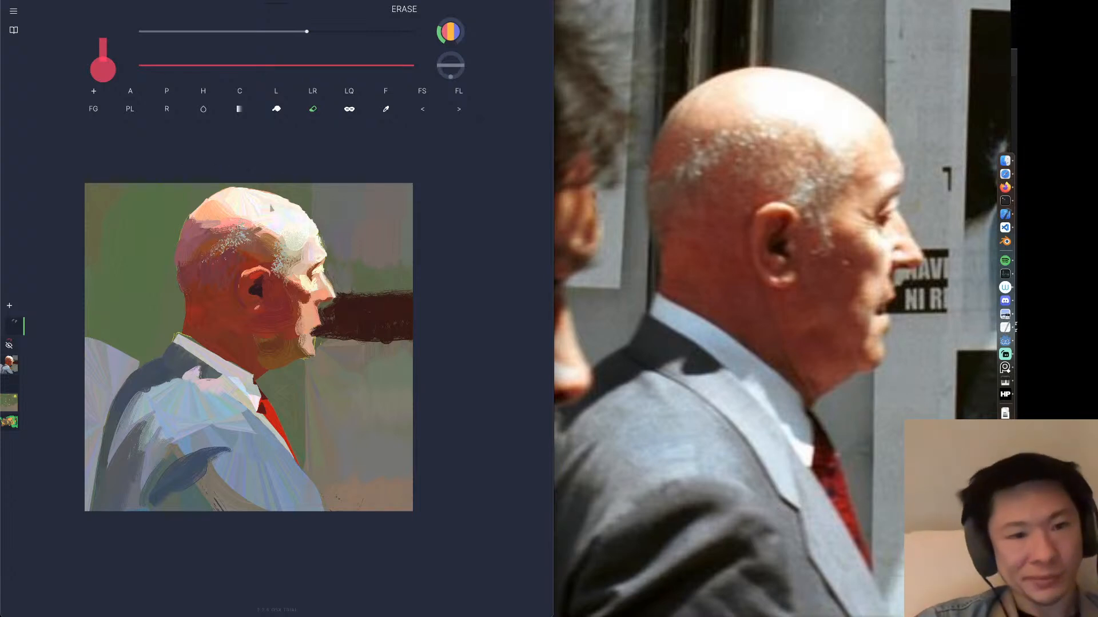
Make Layer 4 active and nudge the painted head's contours with Liquify at size 45.
left_click(10, 364)
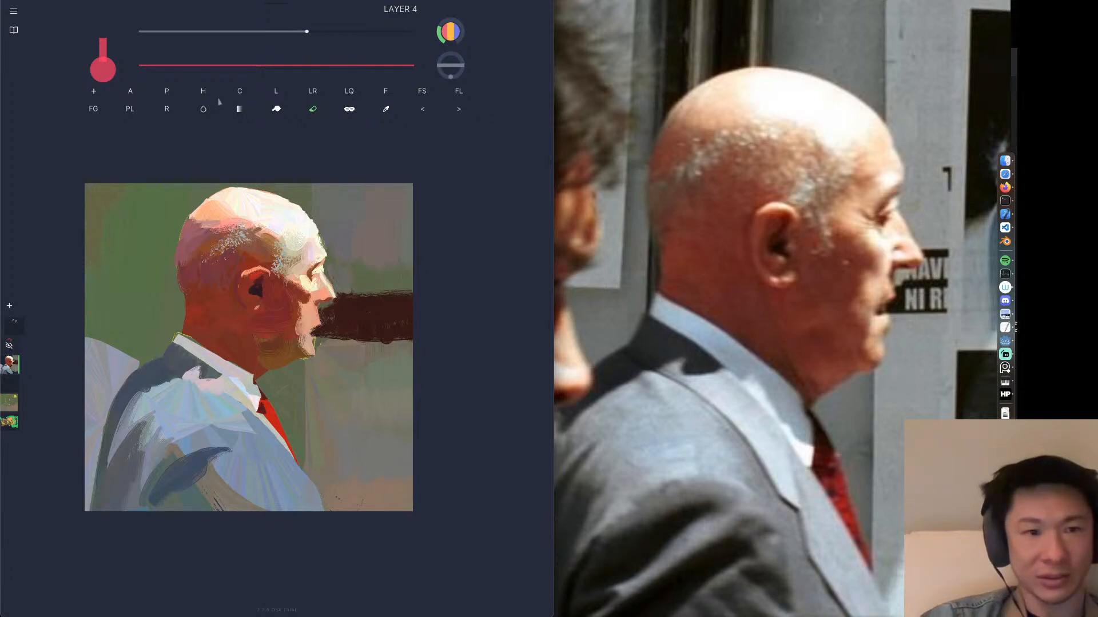
left_click(349, 90)
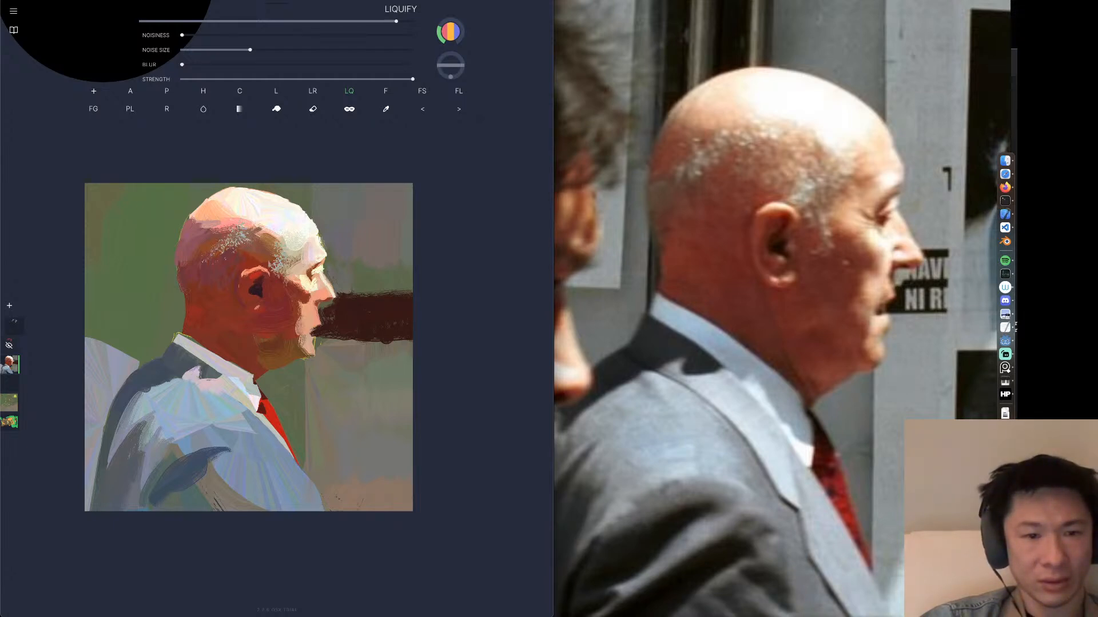
left_click(272, 22)
left_click_drag(271, 22, 297, 22)
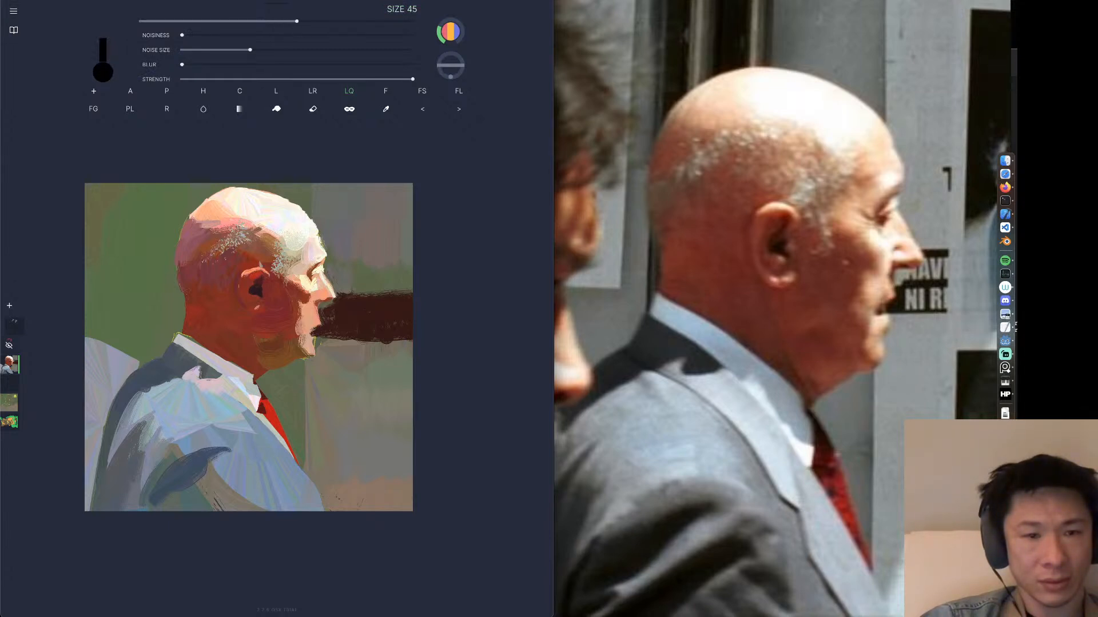
key("super+z")
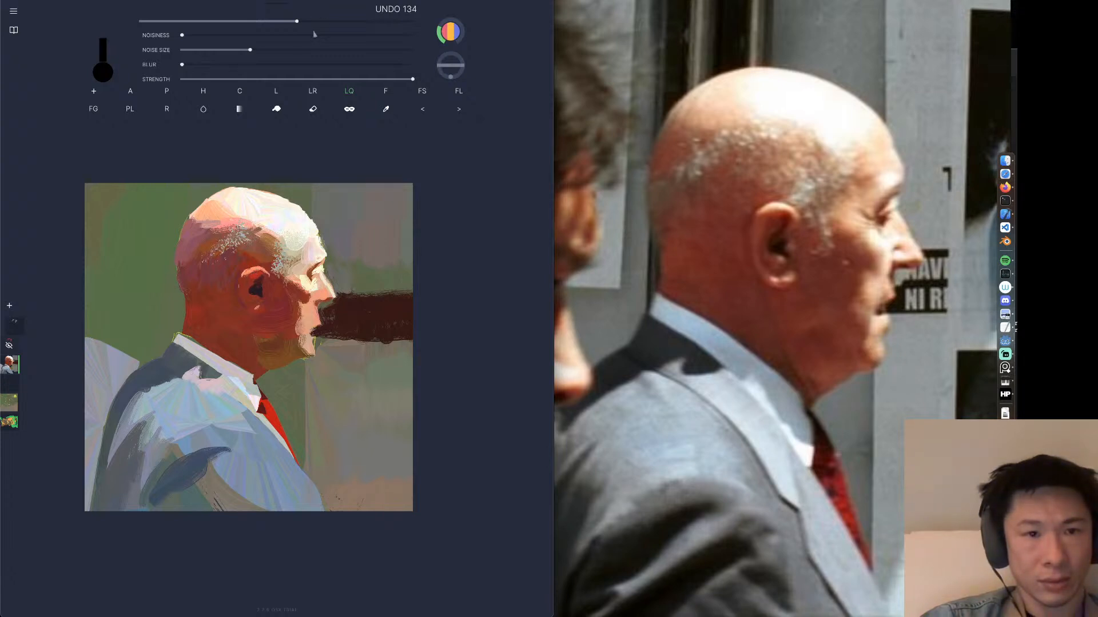
Reshape the head further using larger Liquify tips, sizes 126 and 289, with the rotation set to 82.
left_click_drag(316, 22, 326, 22)
left_click_drag(439, 69, 409, 71)
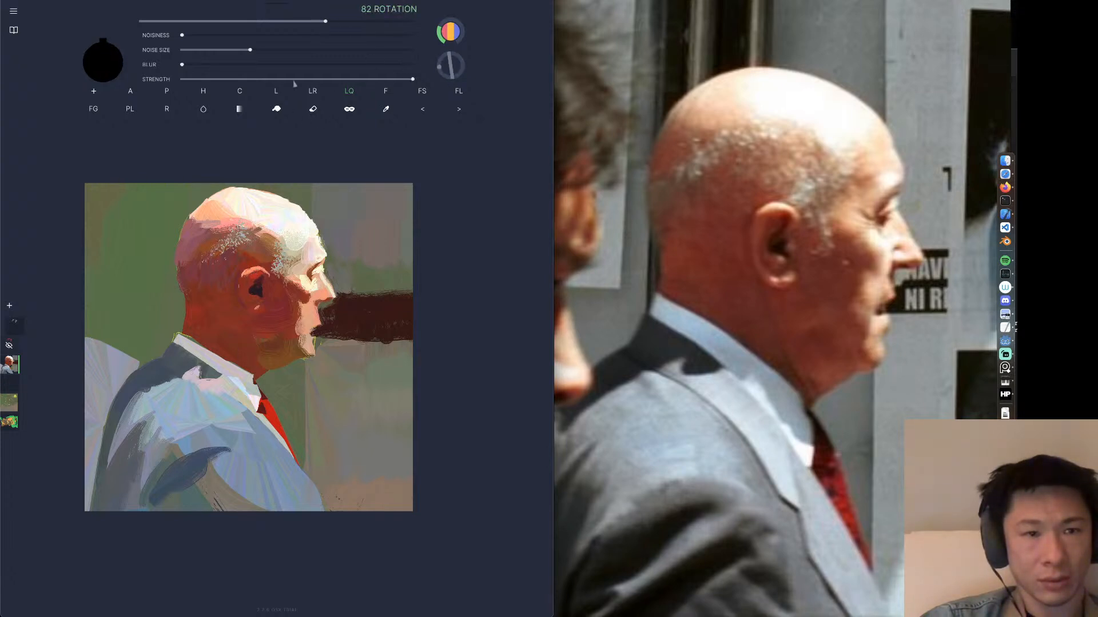
left_click_drag(335, 22, 339, 21)
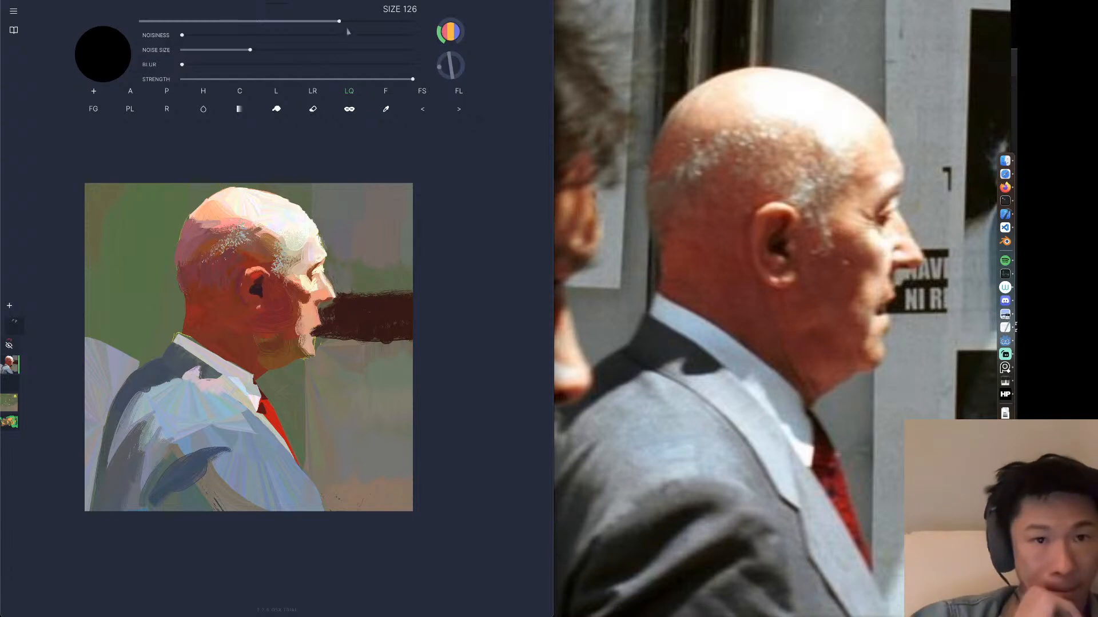
left_click(374, 20)
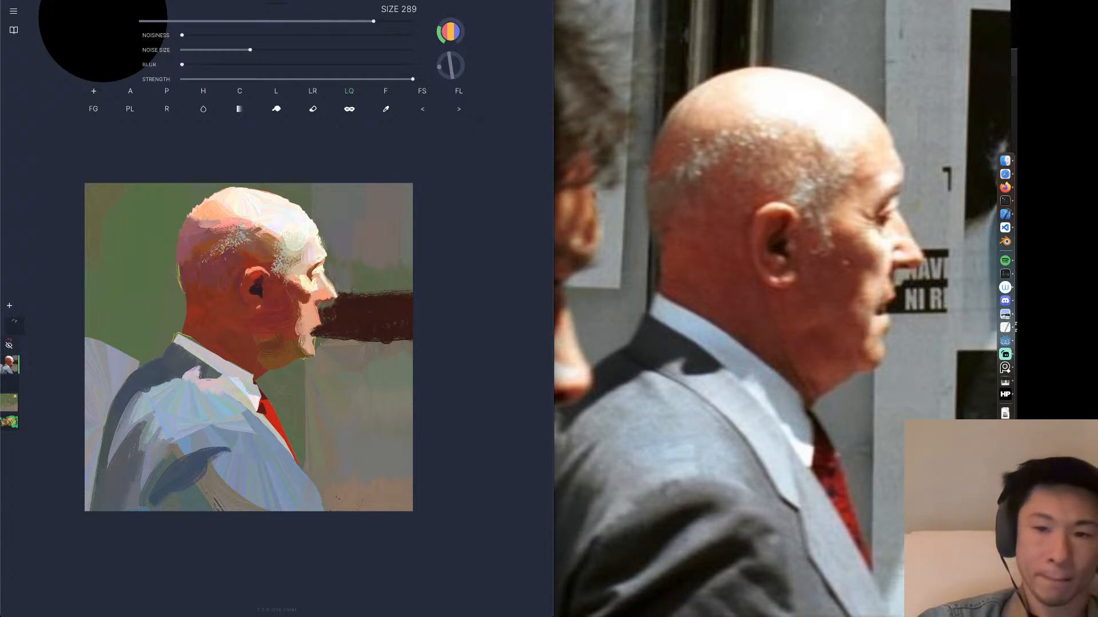
Use the Pencil to paint light cream and peach strokes on the nose and upper lip, sampling skin tones from the face.
key("p")
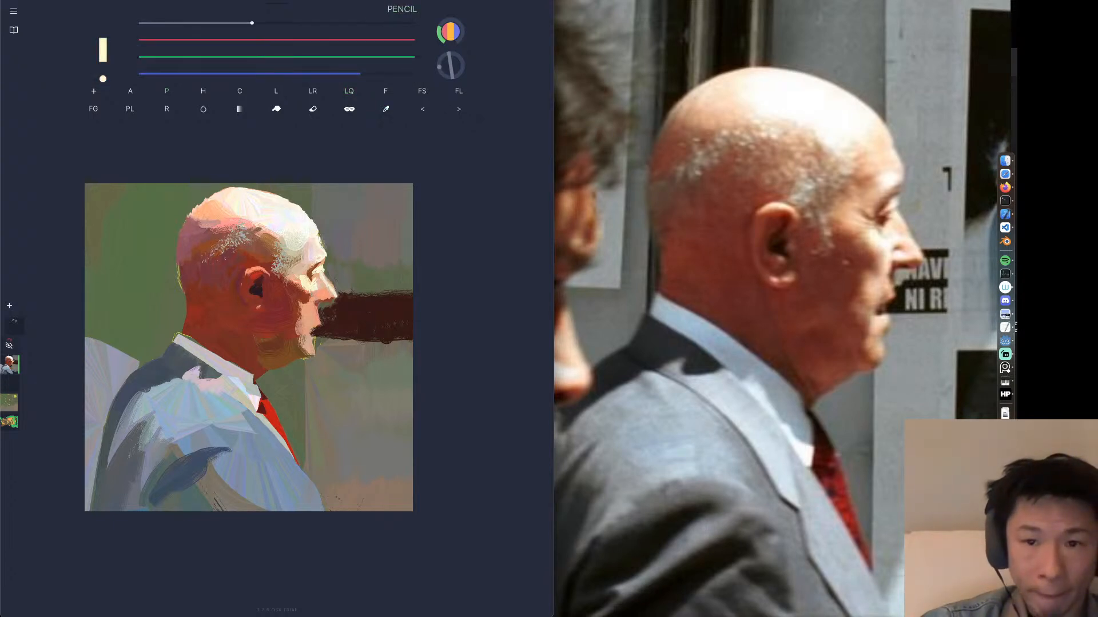
key("super+z")
left_click_drag(320, 298, 314, 310)
key("super+z")
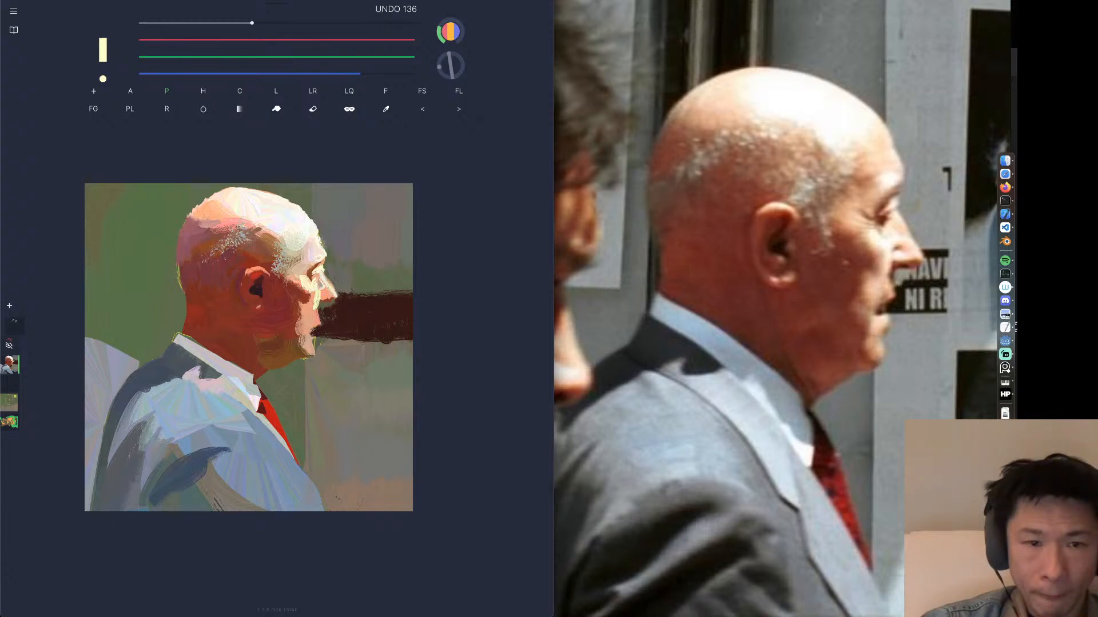
left_click_drag(319, 277, 328, 292)
mouse_move(351, 52)
left_mouse_down()
mouse_move(379, 56)
mouse_move(368, 56)
left_mouse_up()
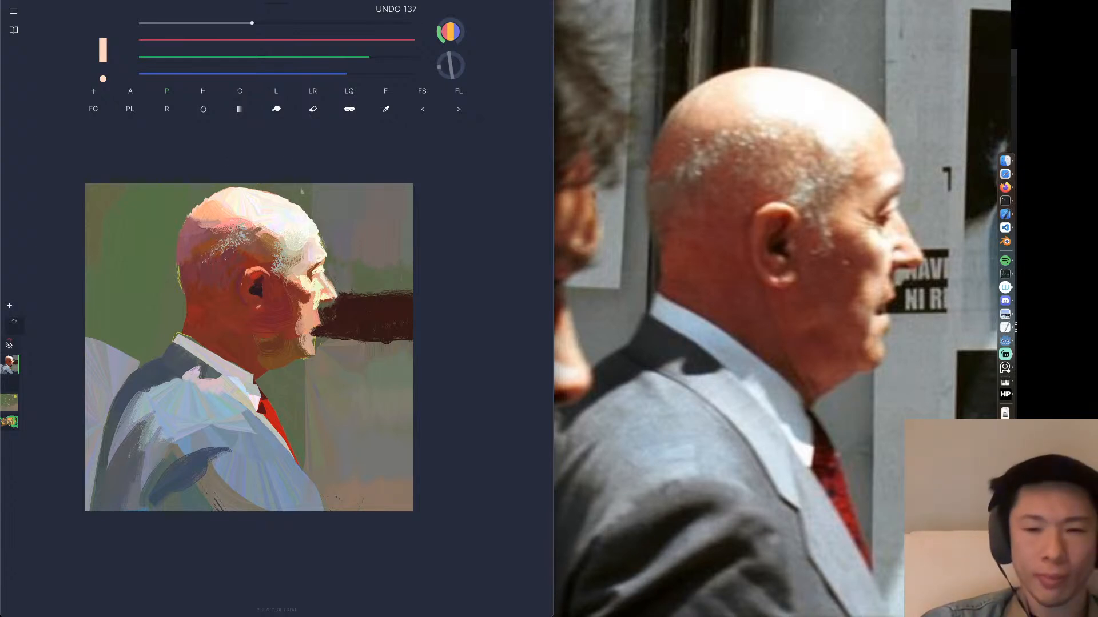
left_click(321, 288, "alt")
left_click(321, 286, "alt")
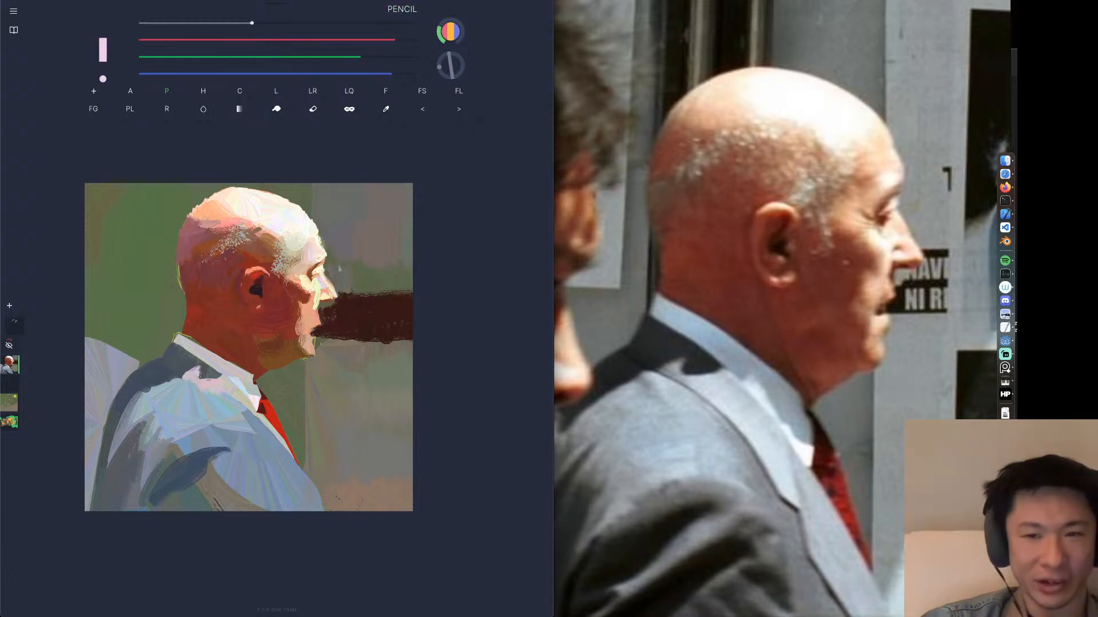
Sample the lit skin beside the nose, adjust it to a warm cream, and touch up the highlights there.
scroll(335, 263, "up", 3)
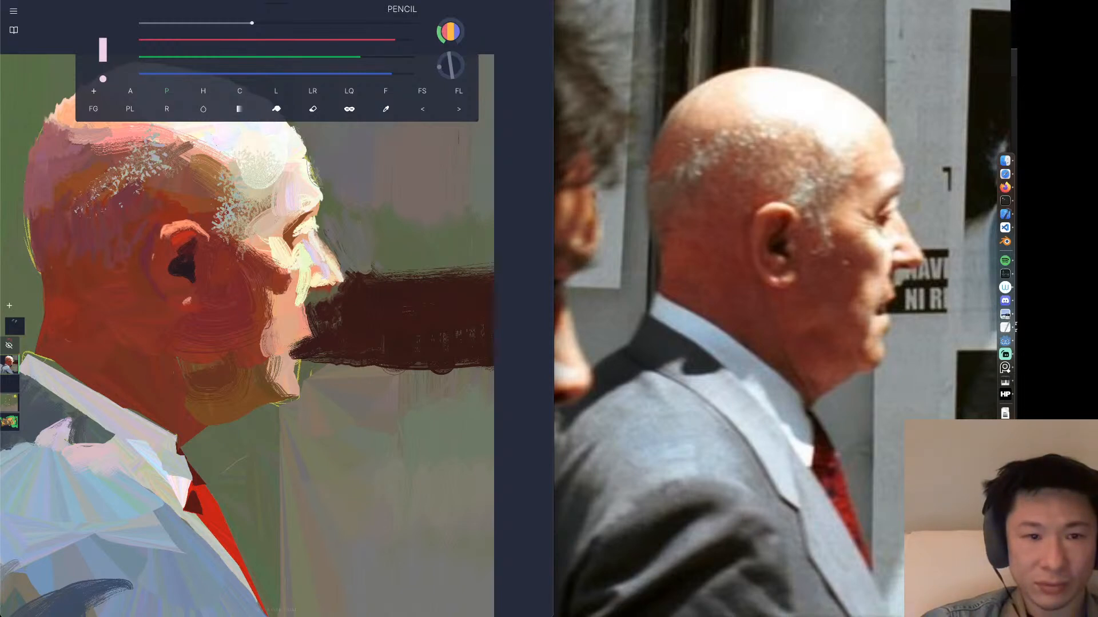
left_click(304, 255, "alt")
left_click(409, 41)
left_click(395, 58)
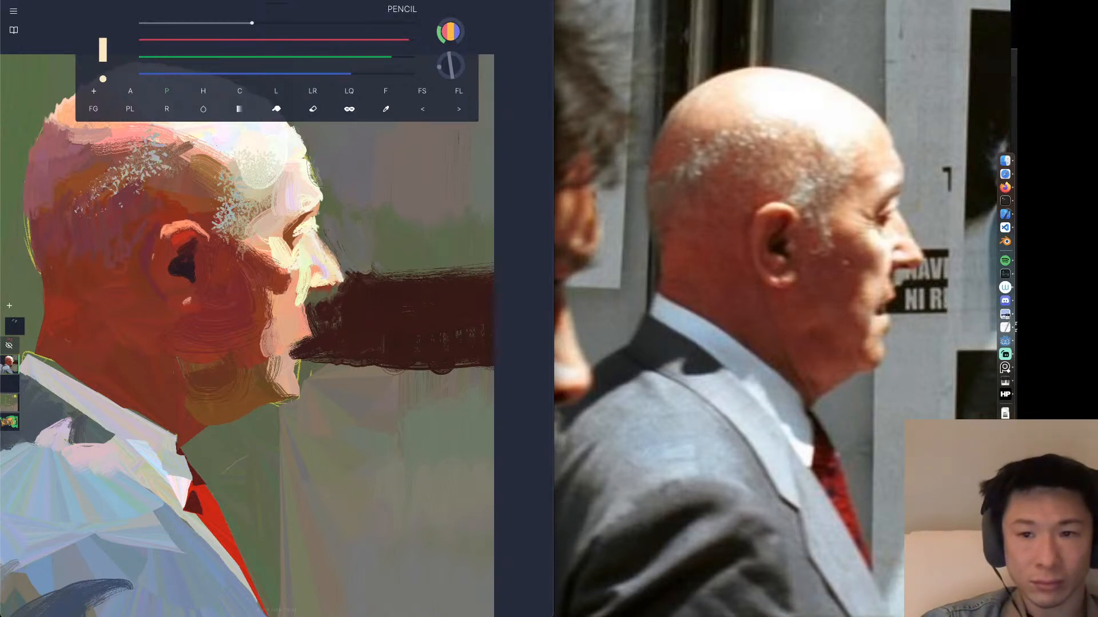
key("ctrl+z")
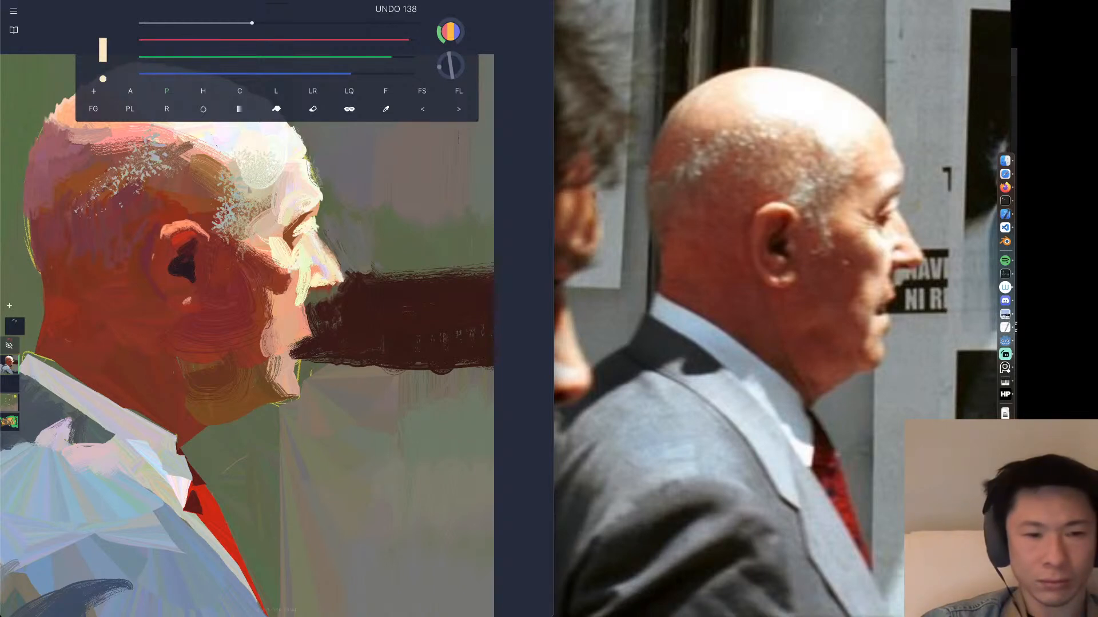
Sample the red-brown cheek, raise its red and green to an orange, and paint the underside of the nose.
left_click(249, 273, "alt")
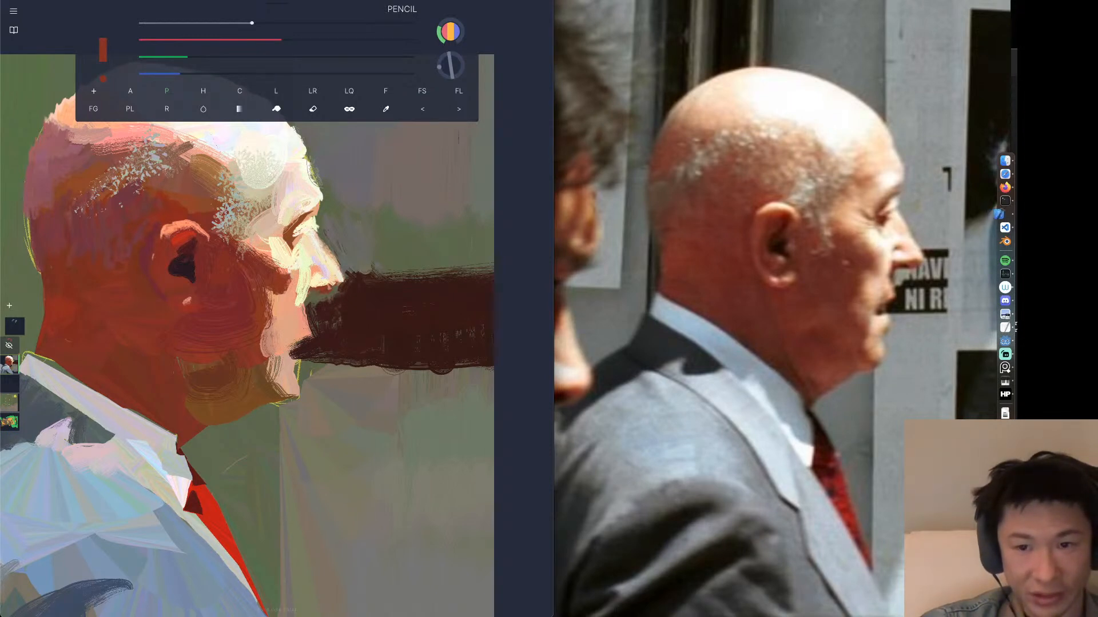
left_click_drag(189, 57, 211, 57)
left_click_drag(289, 50, 338, 52)
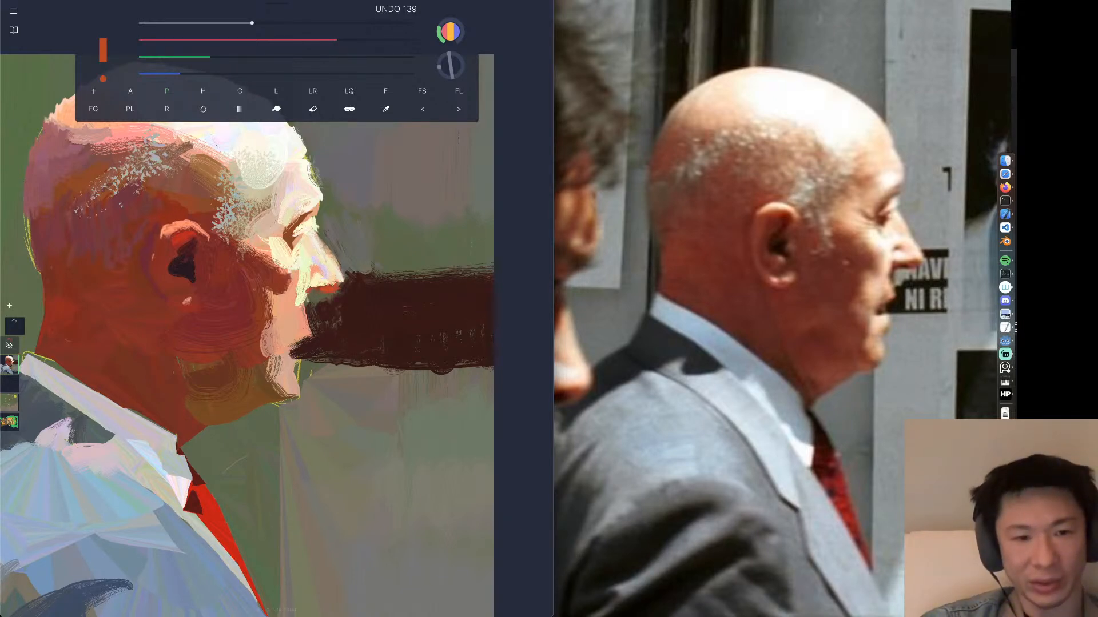
left_click(310, 299)
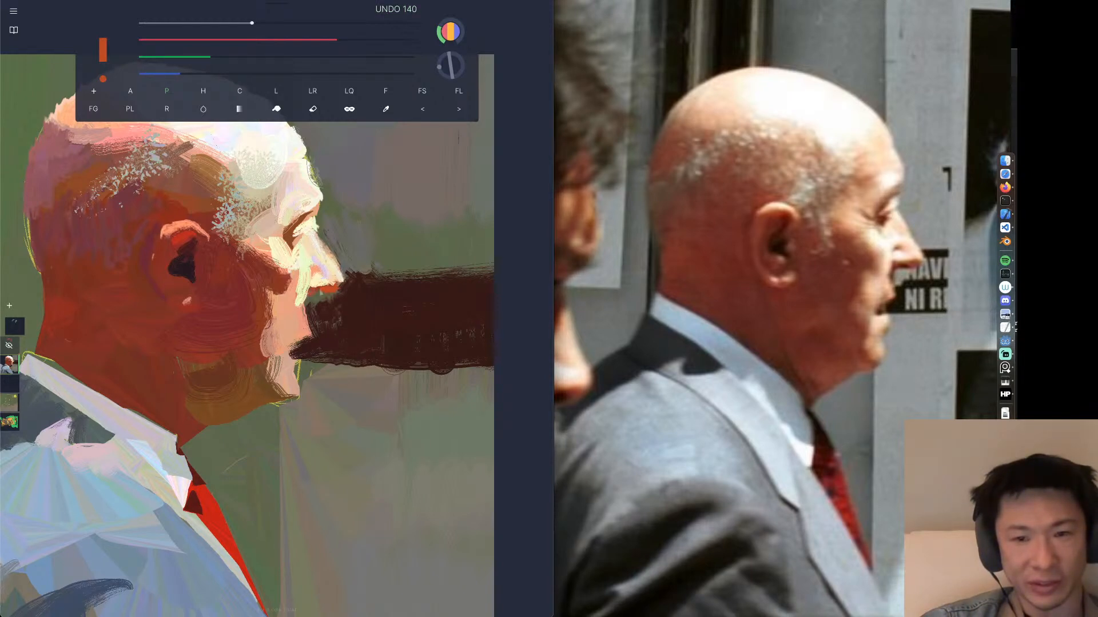
Sample the dark brown of the background bar and paint the nostril shadow under the nose.
left_click(366, 301, "alt")
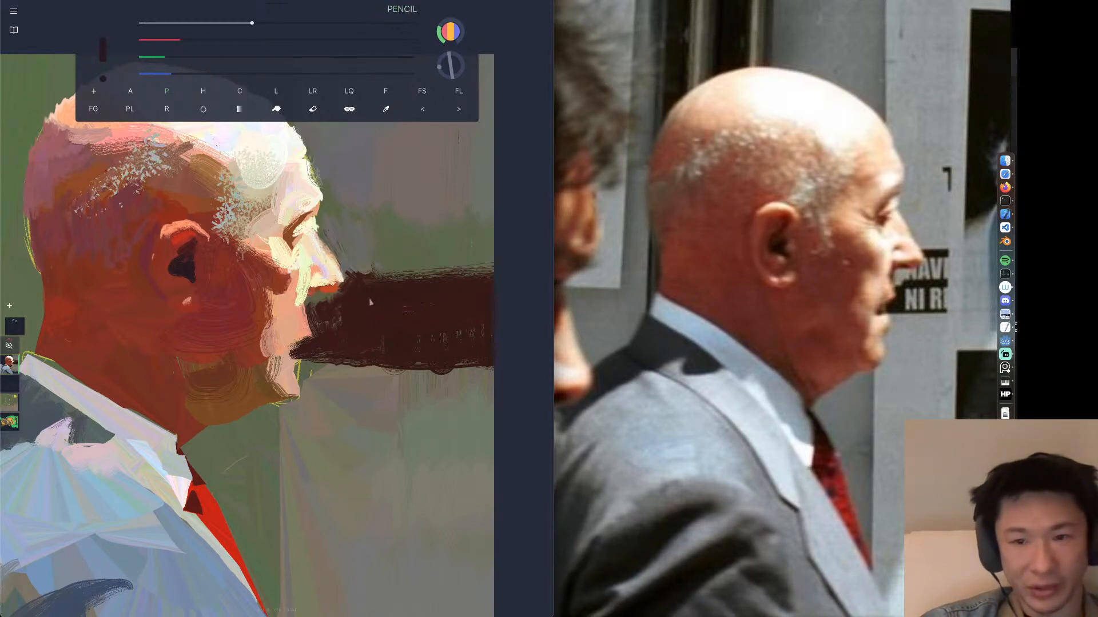
left_click_drag(328, 294, 314, 299)
key("super+z")
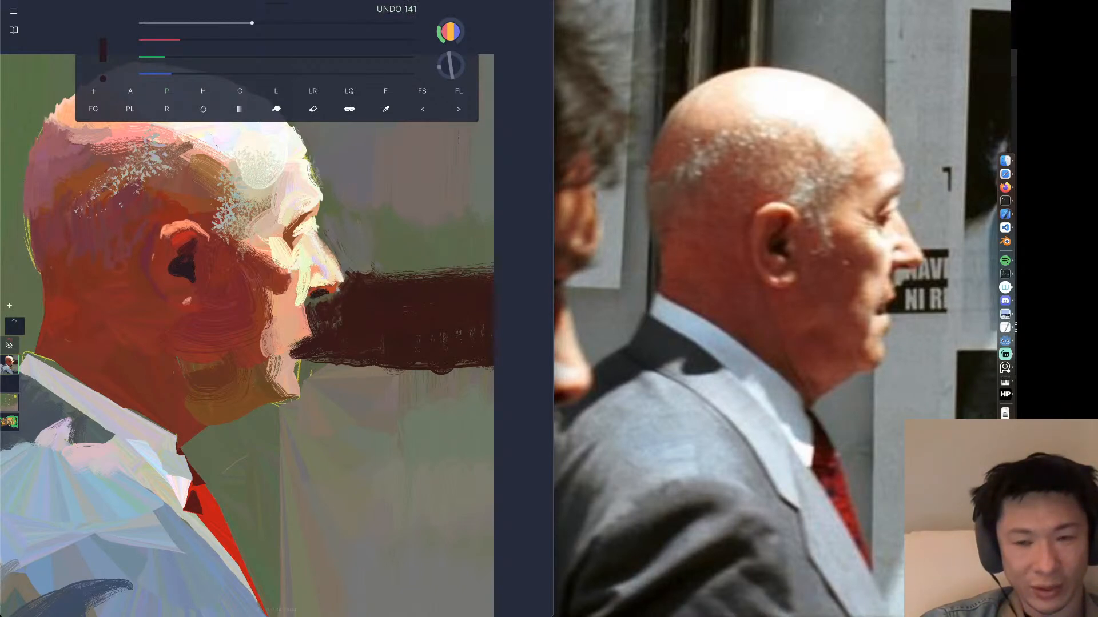
Sample brown tones from the cheek and jaw, and add small ochre-brown strokes around the nostril.
left_click(273, 277, "alt")
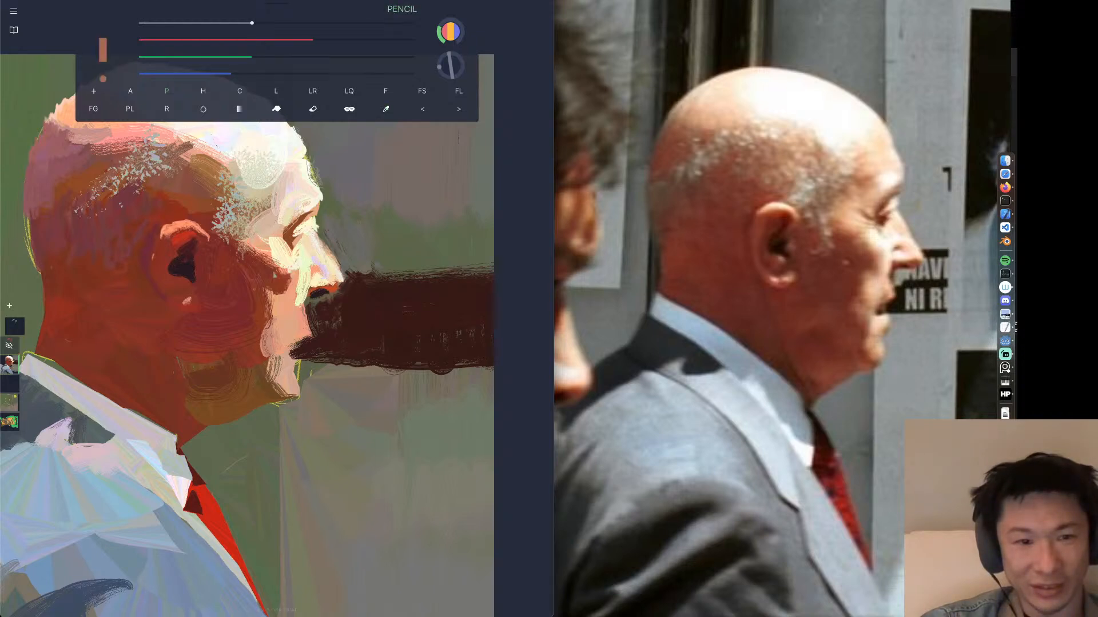
left_click(247, 324, "alt")
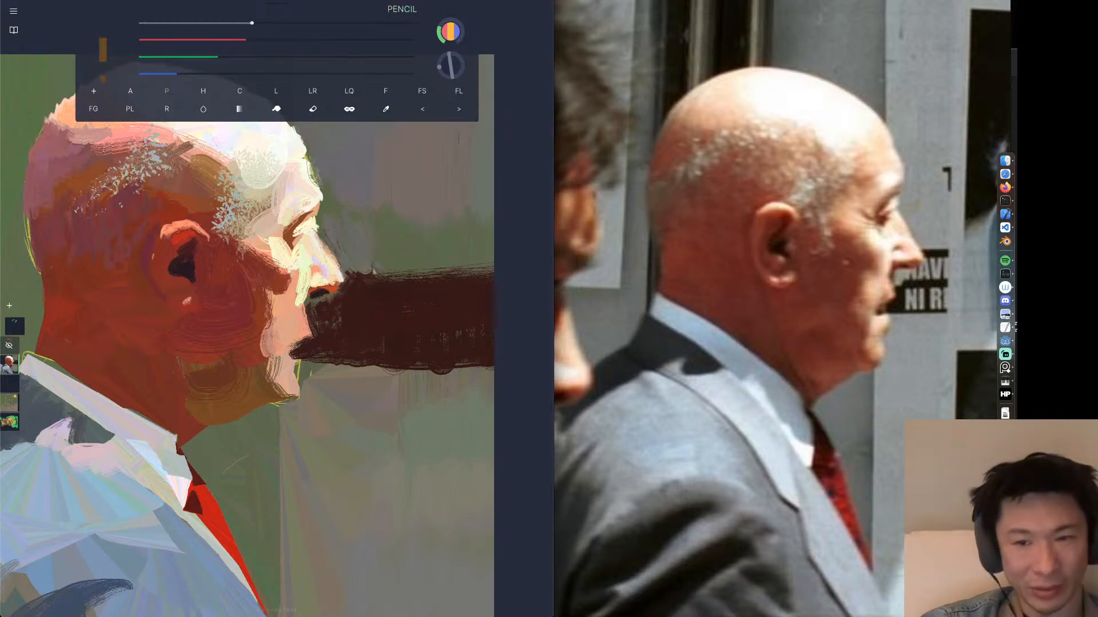
key("ctrl+z")
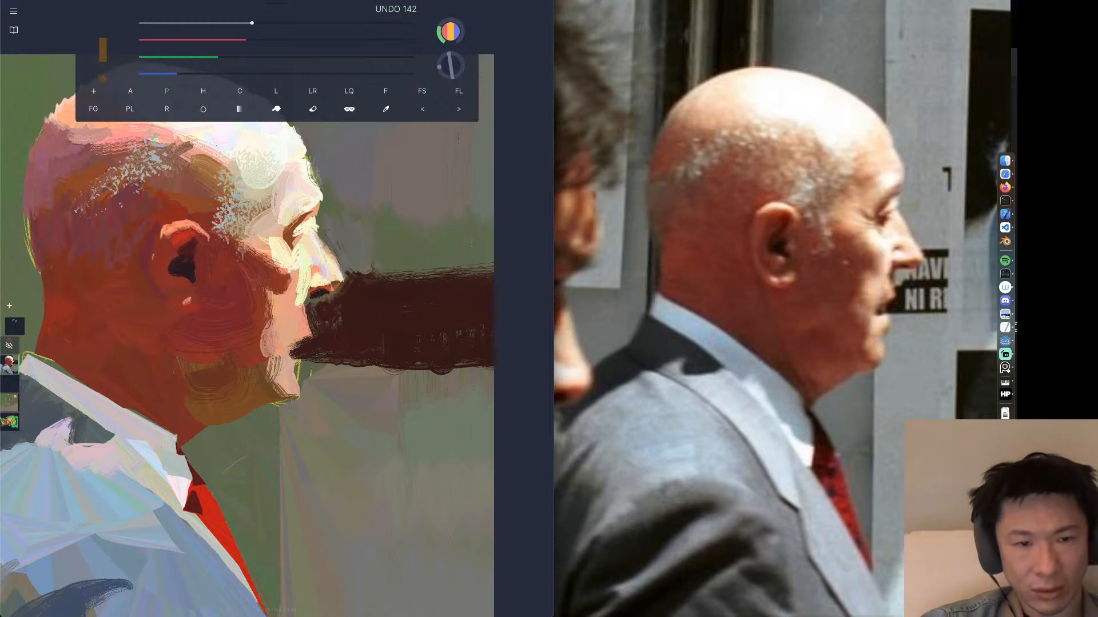
key("ctrl+z")
key("ctrl+z")
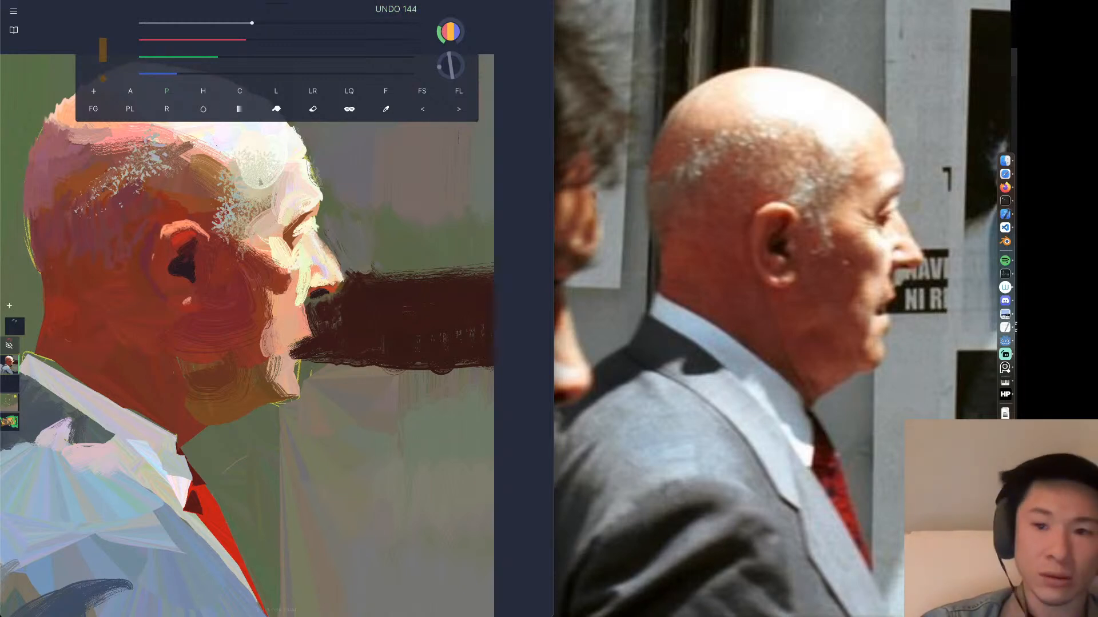
Refine the edges of the nose tip and upper lip with a sampled beige-brown and the bar's dark brown.
left_click(252, 197, "alt")
left_click_drag(343, 283, 342, 293)
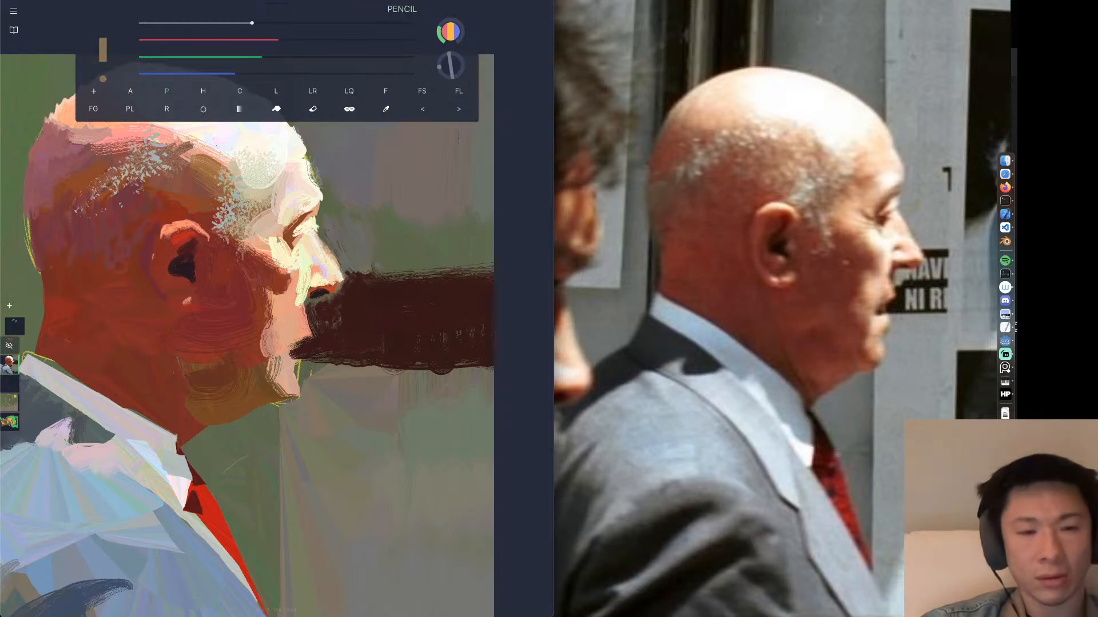
left_click(328, 305, "alt")
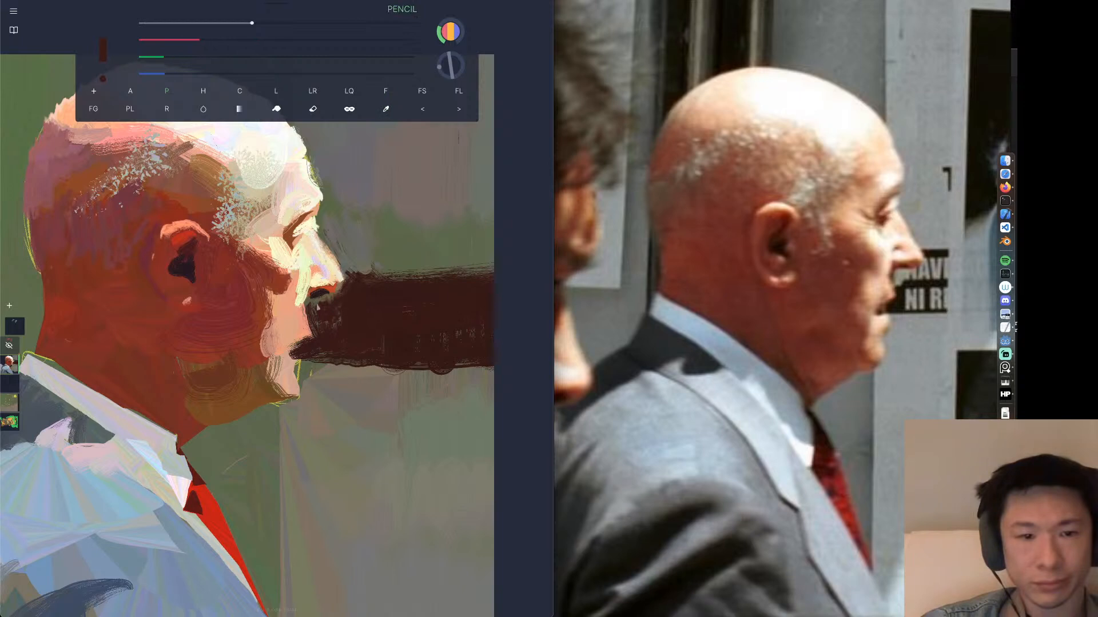
mouse_move(314, 306)
left_mouse_down()
mouse_move(339, 304)
mouse_move(316, 305)
left_mouse_up()
key("ctrl+z")
key("ctrl+z")
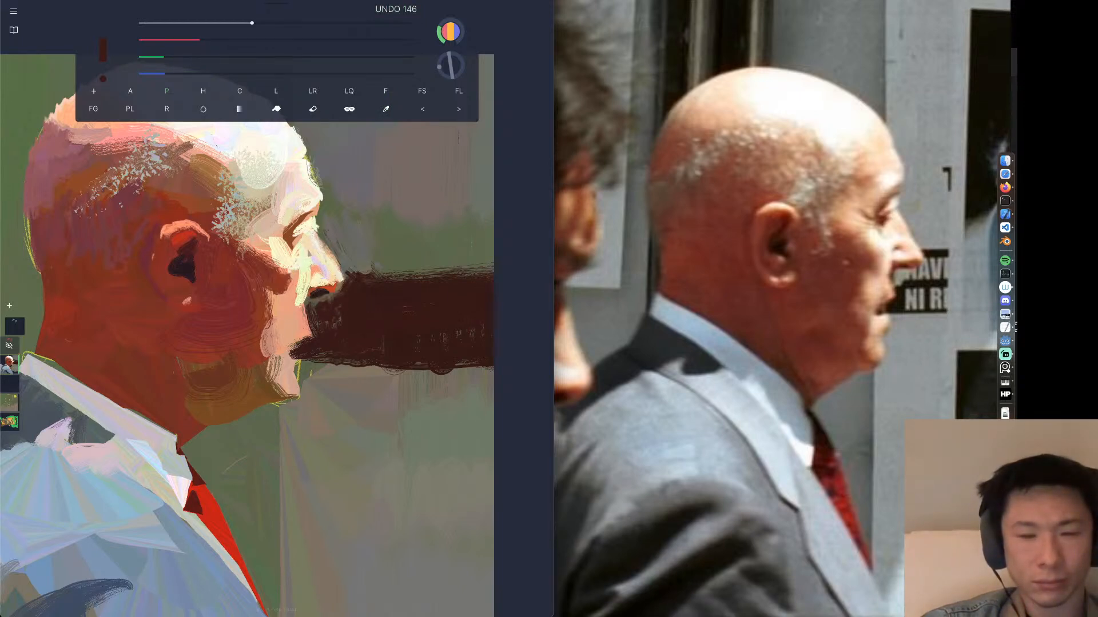
Sample the grey-olive background and cut it in along the nose bridge and forehead to sharpen the profile.
left_click(345, 252, "alt")
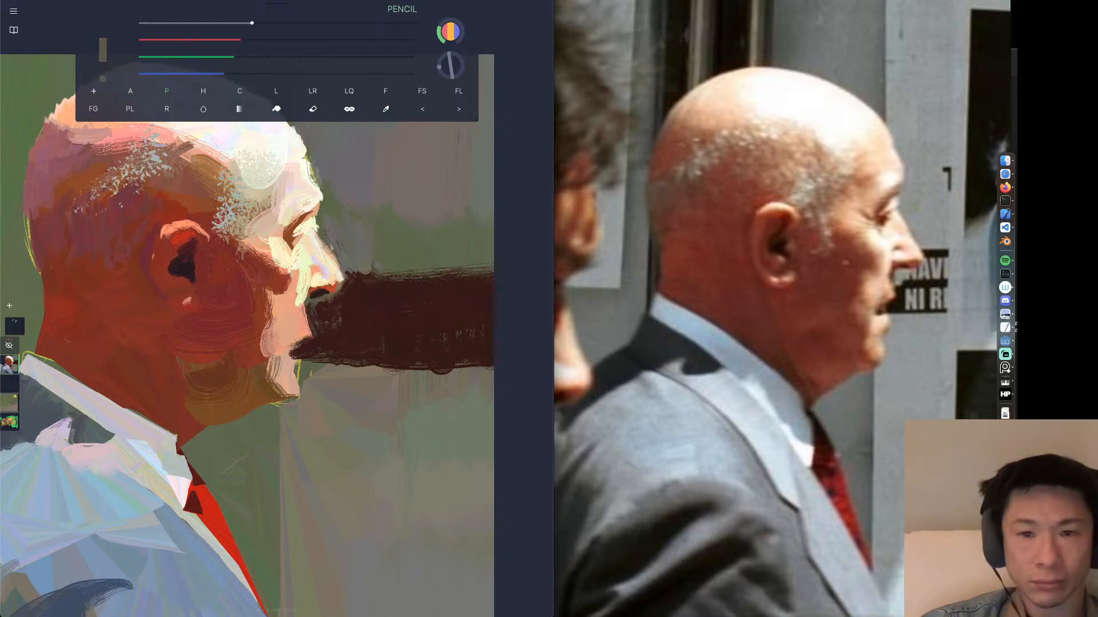
mouse_move(323, 236)
left_mouse_down()
mouse_move(332, 262)
mouse_move(330, 250)
left_mouse_up()
key("ctrl+z")
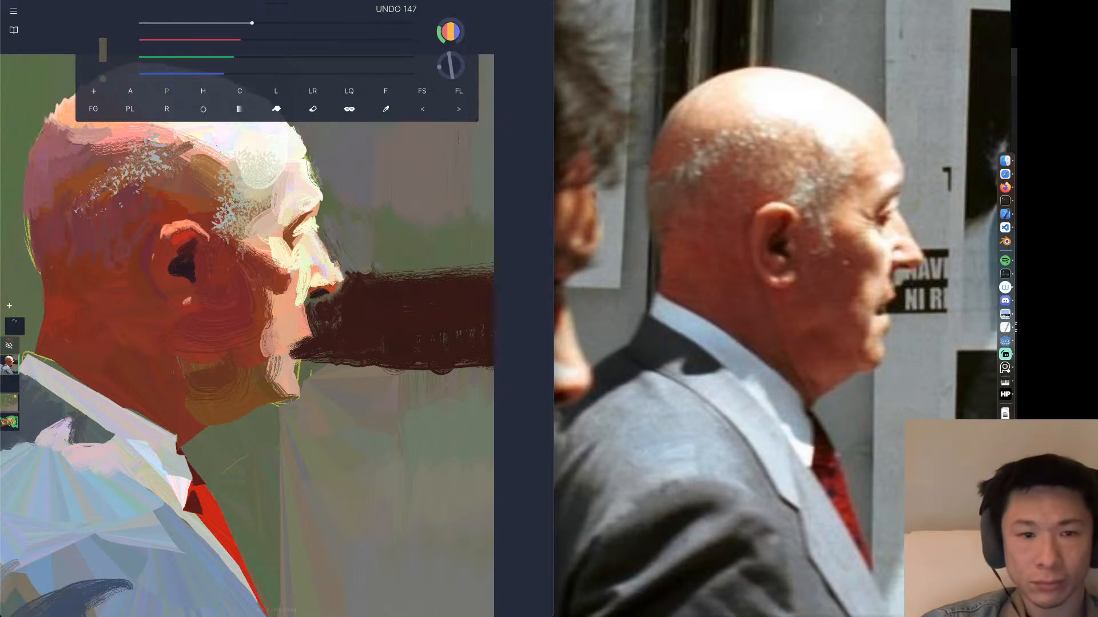
key("ctrl+z")
key("ctrl+z")
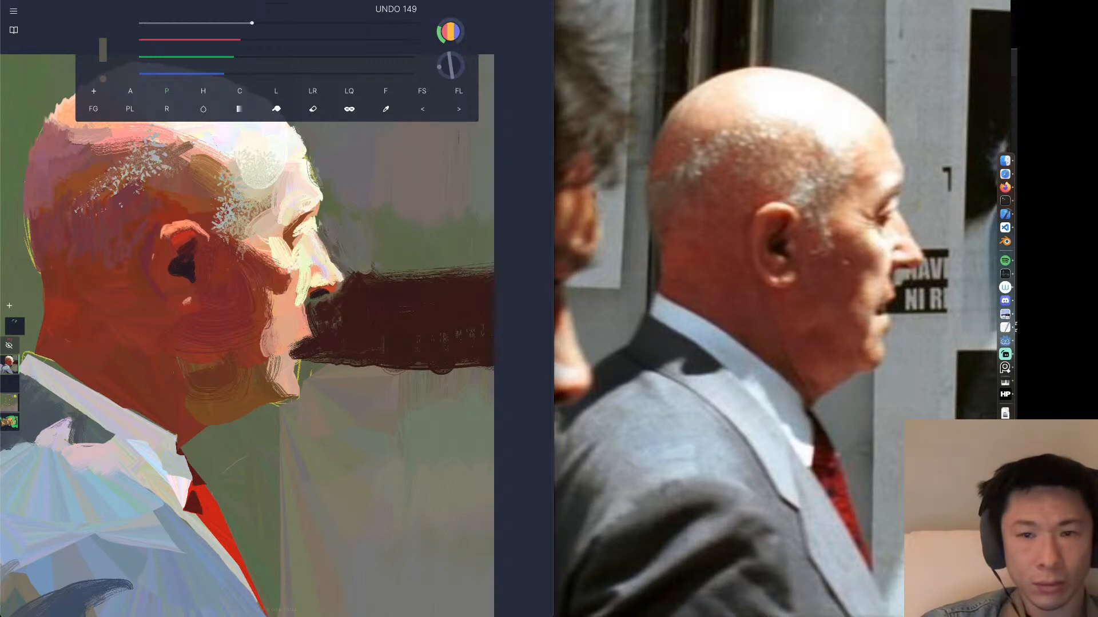
left_click(315, 229, "alt")
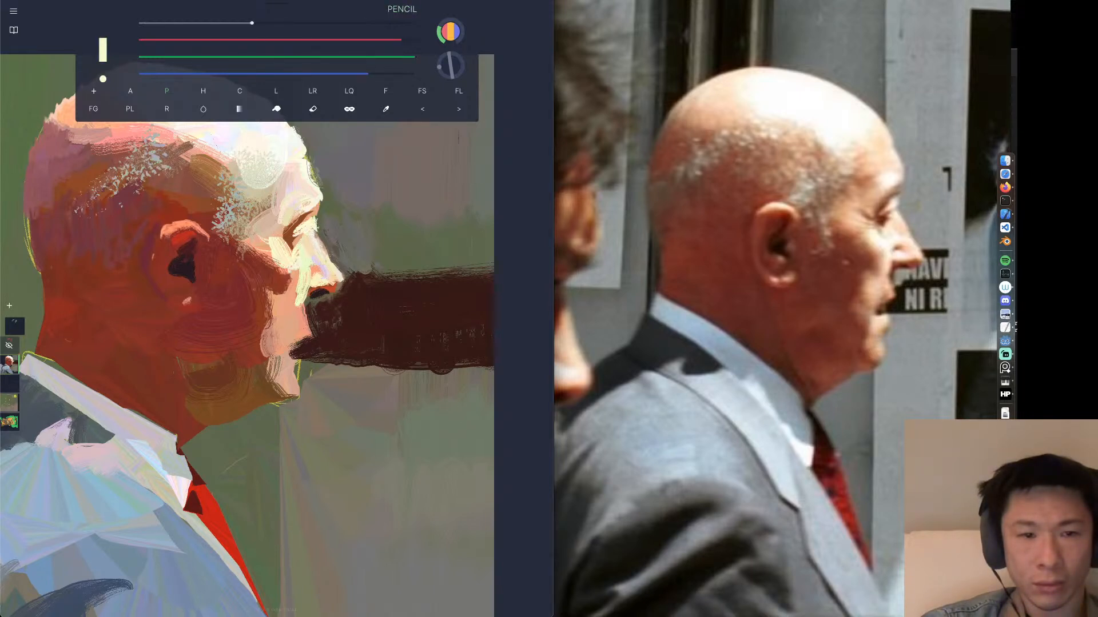
left_click(342, 249, "alt")
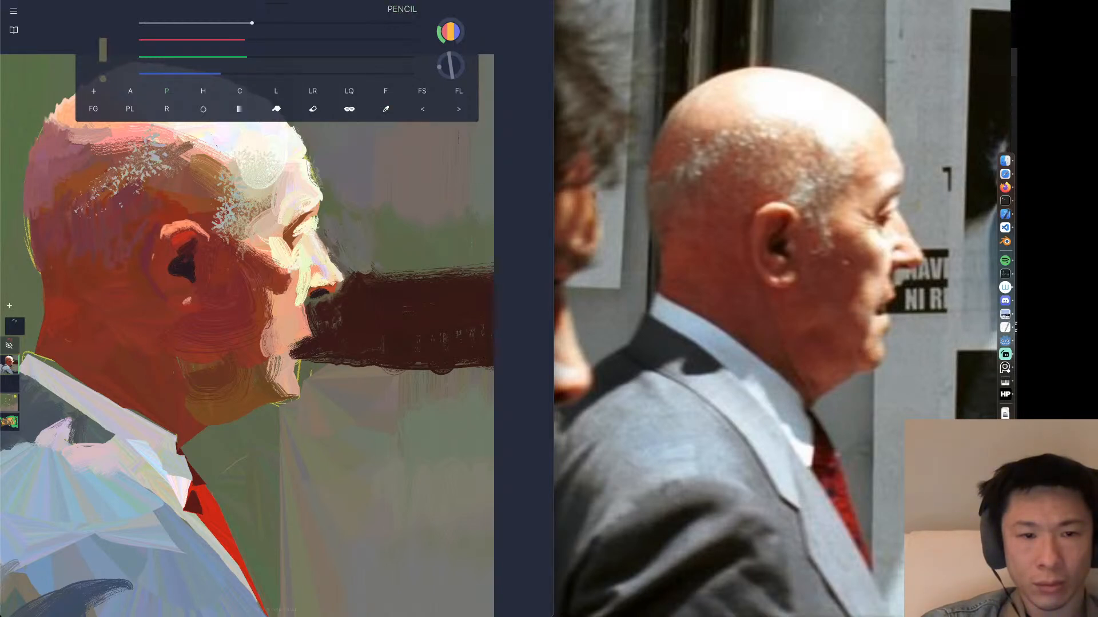
mouse_move(319, 227)
left_mouse_down()
mouse_move(316, 237)
mouse_move(318, 165)
mouse_move(305, 144)
left_mouse_up()
Sample pale pink and cream from the brow, and repaint the lit edge of the brow and forehead.
left_click(311, 195, "alt")
key("super+z")
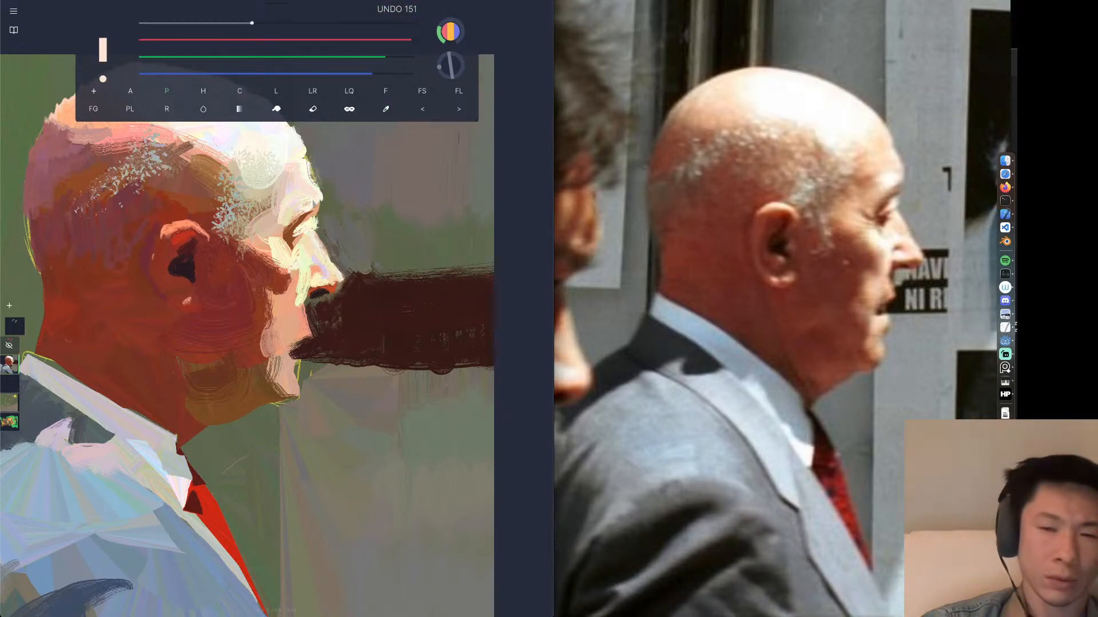
mouse_move(324, 203)
left_mouse_down()
mouse_move(306, 156)
mouse_move(325, 214)
left_mouse_up()
key("super+z")
left_click(316, 193, "alt")
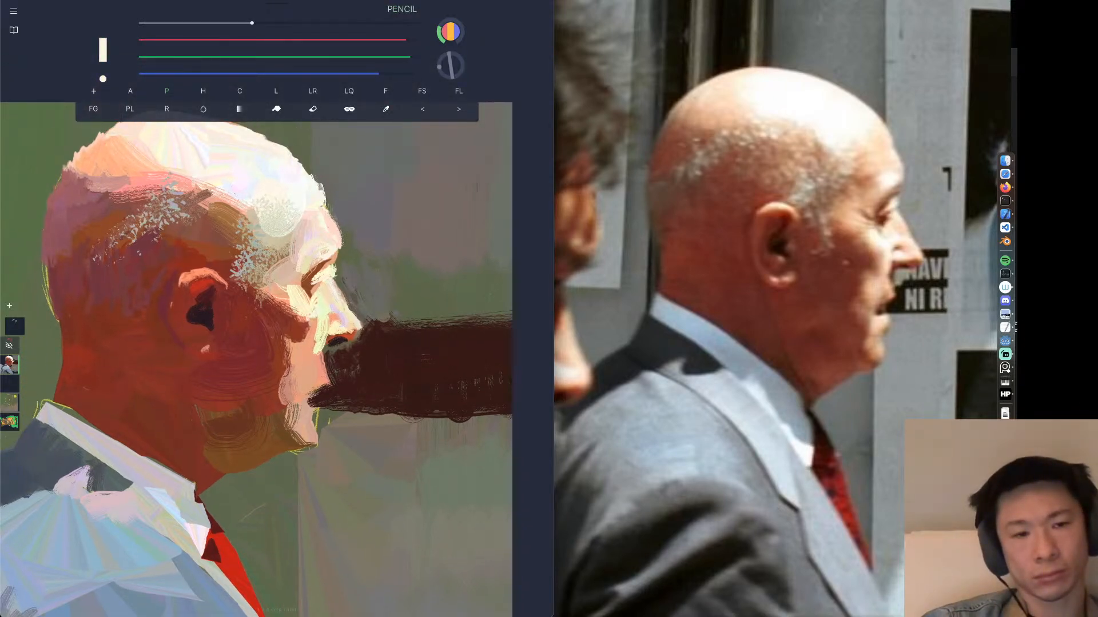
key("super+z")
key("super+z")
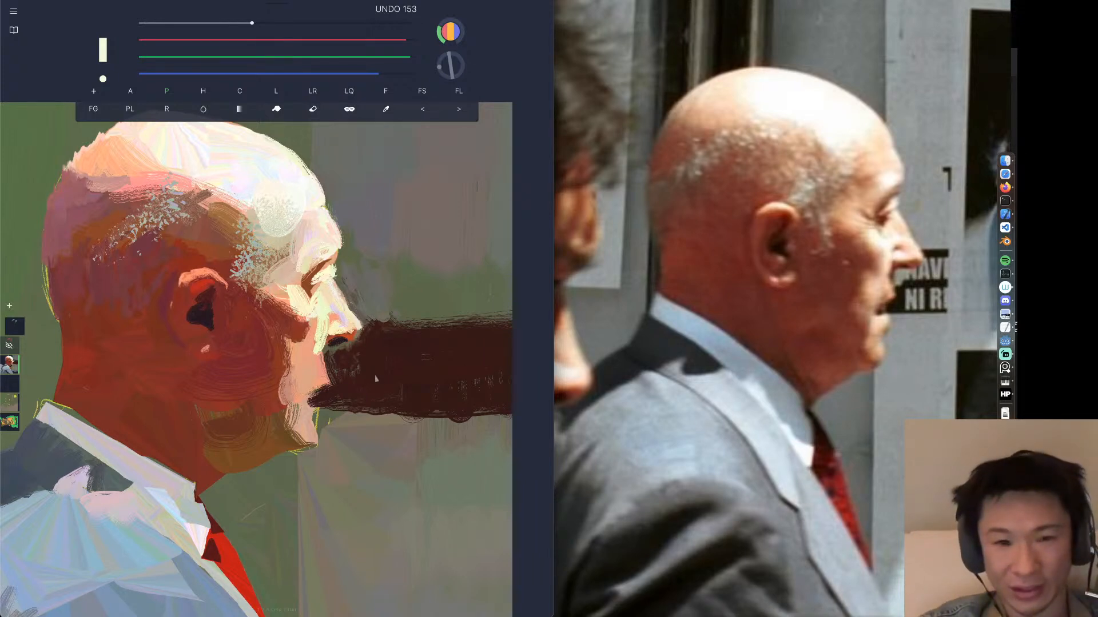
Sample the bar's dark brown and repaint its lower edge from the chin outward in a straight stroke.
left_click(350, 407, "alt")
mouse_move(319, 418)
left_mouse_down()
mouse_move(432, 414)
mouse_move(368, 420)
mouse_move(423, 420)
mouse_move(369, 421)
mouse_move(418, 419)
left_mouse_up()
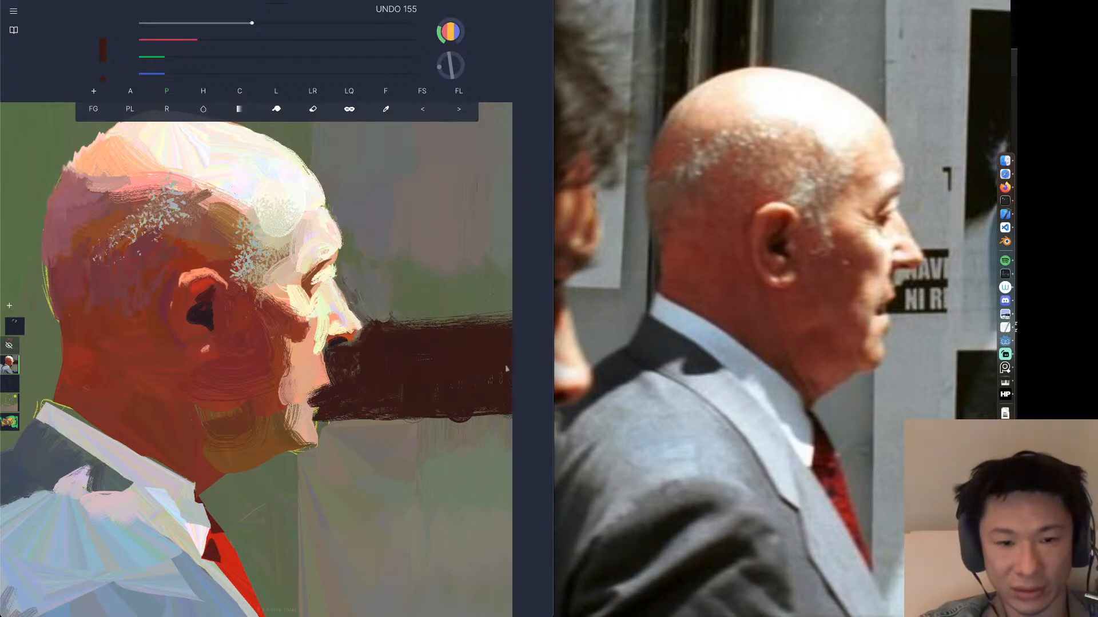
Sample the bar's dark brown and straighten its upper edge from the nose tip outward.
scroll(464, 377, "down", 2)
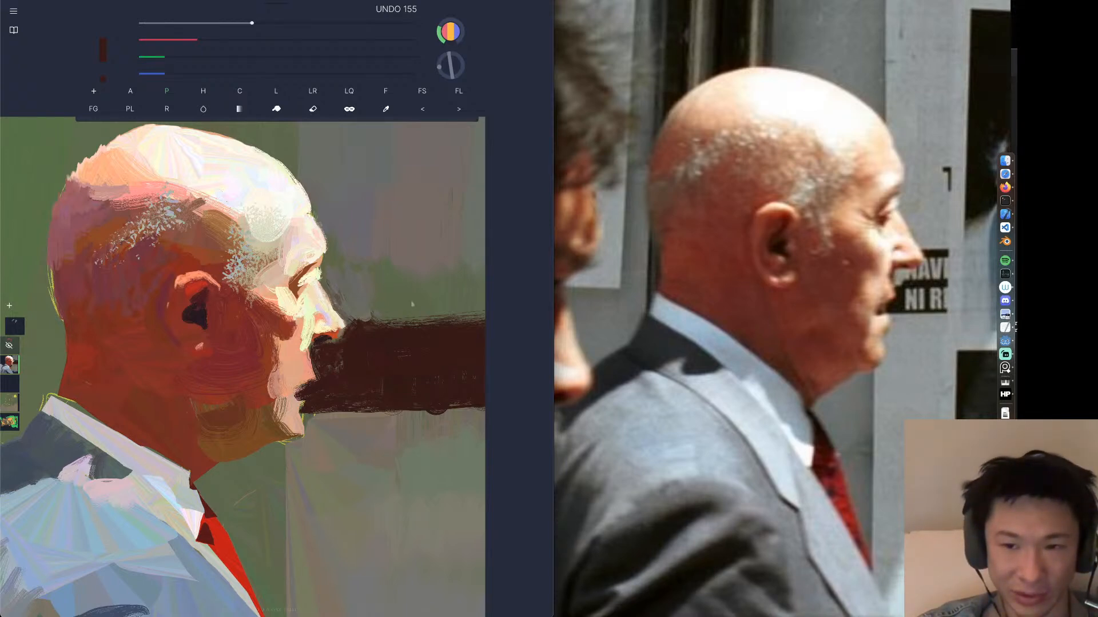
left_click(375, 344, "alt")
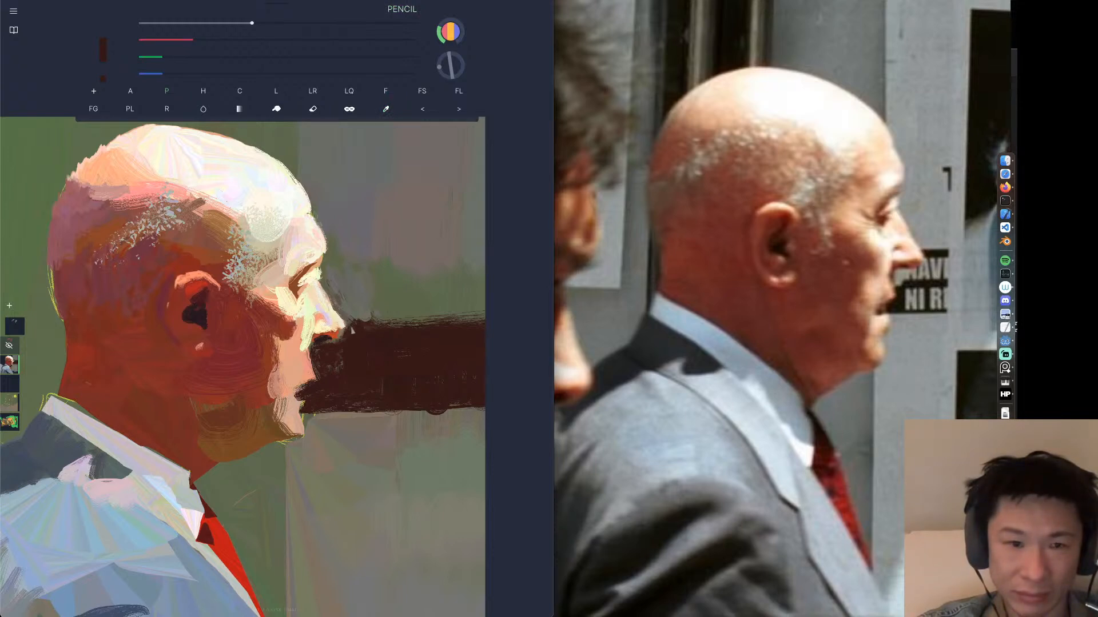
mouse_move(344, 327)
left_mouse_down()
mouse_move(483, 318)
mouse_move(458, 331)
left_mouse_up()
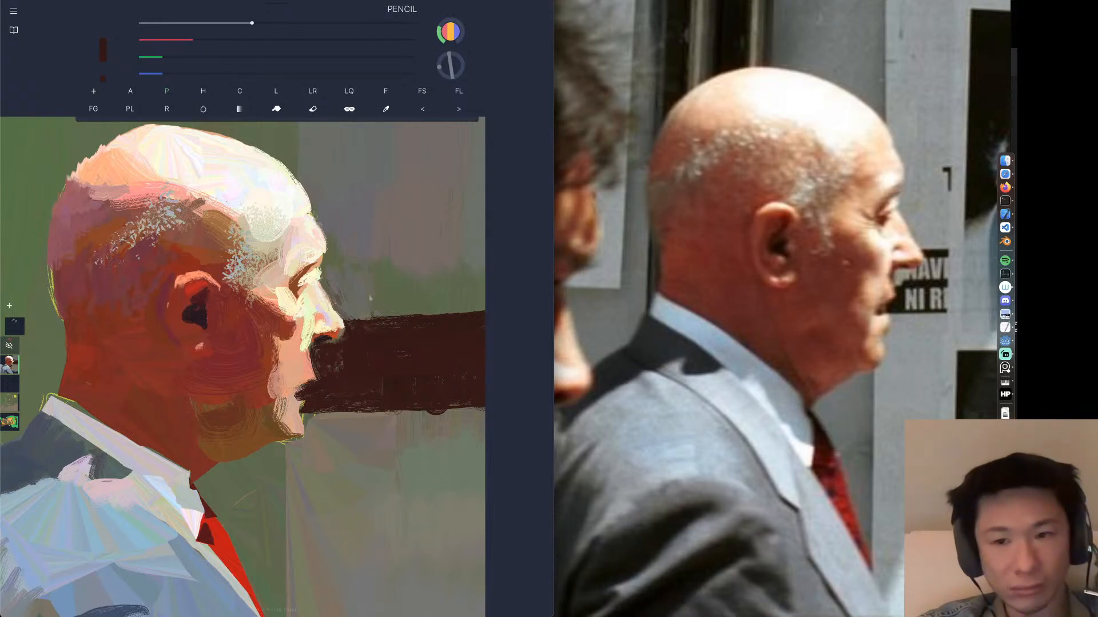
Sample peach, rust-red and ochre-brown skin tones and repaint the underside of the nose tip where it meets the bar.
left_click(314, 330, "alt")
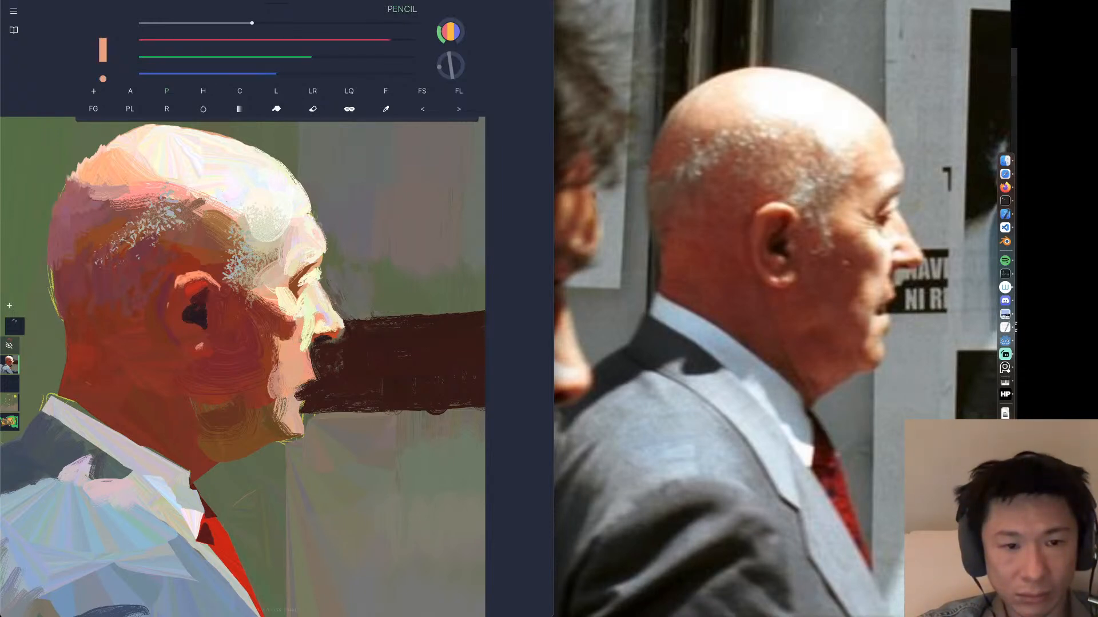
left_click(307, 329, "alt")
left_click(309, 333, "alt")
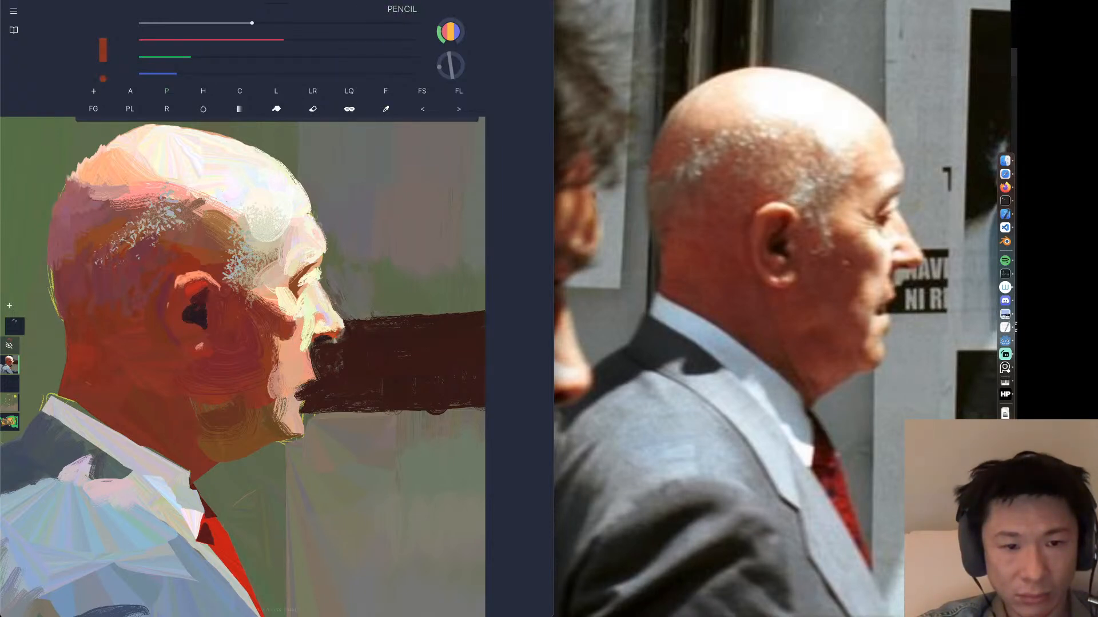
key("super+z")
left_click(334, 340, "alt")
left_click(329, 335, "alt")
left_click(330, 338, "alt")
left_click(260, 425, "alt")
left_click_drag(337, 339, 343, 330)
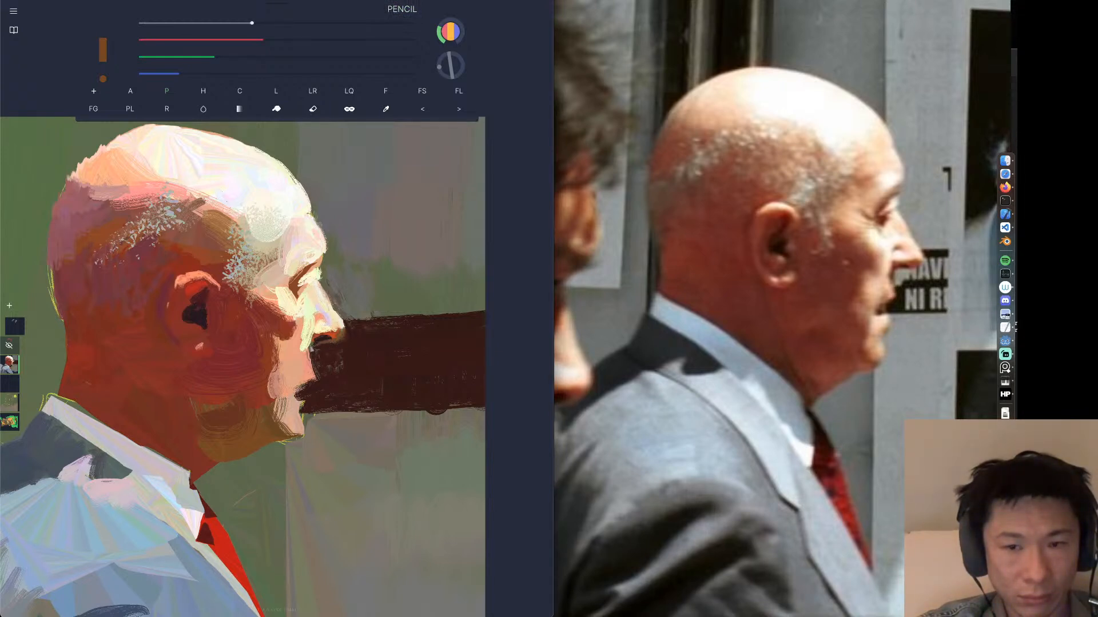
key("ctrl+z")
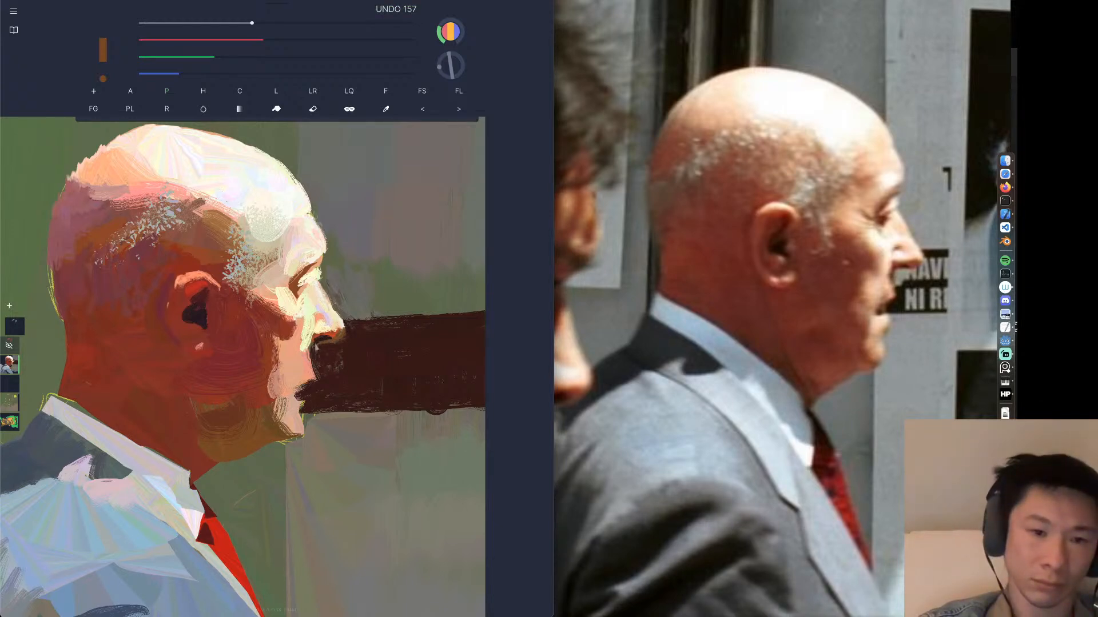
Sample a rust-red and stroke it into the shadow between the nostril and the upper lip.
key("alt")
key("alt")
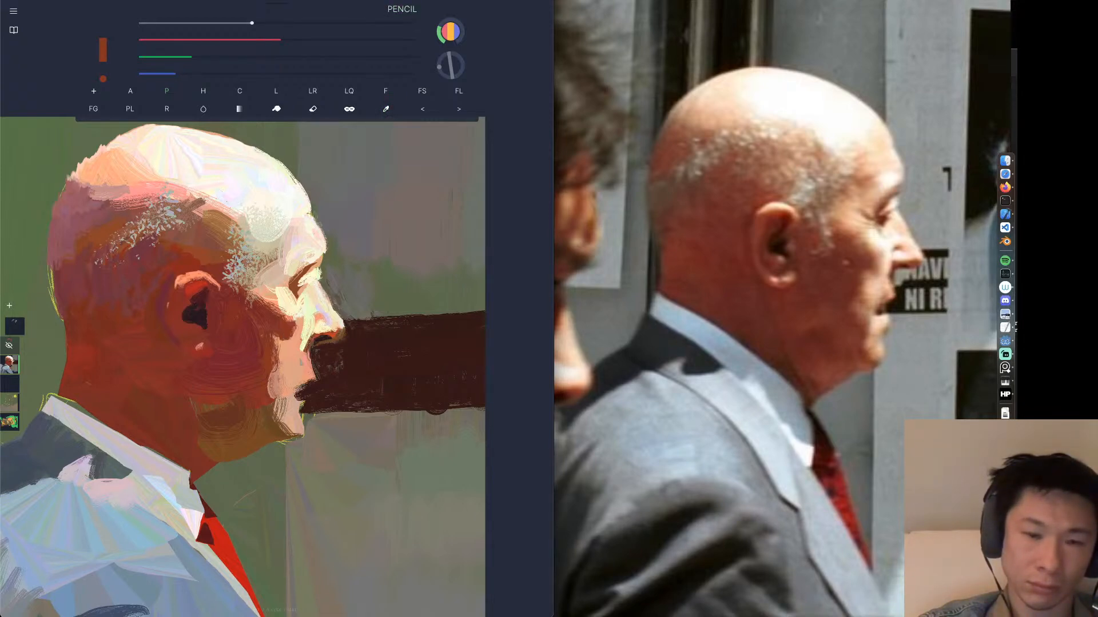
key("super+z")
key("super+z")
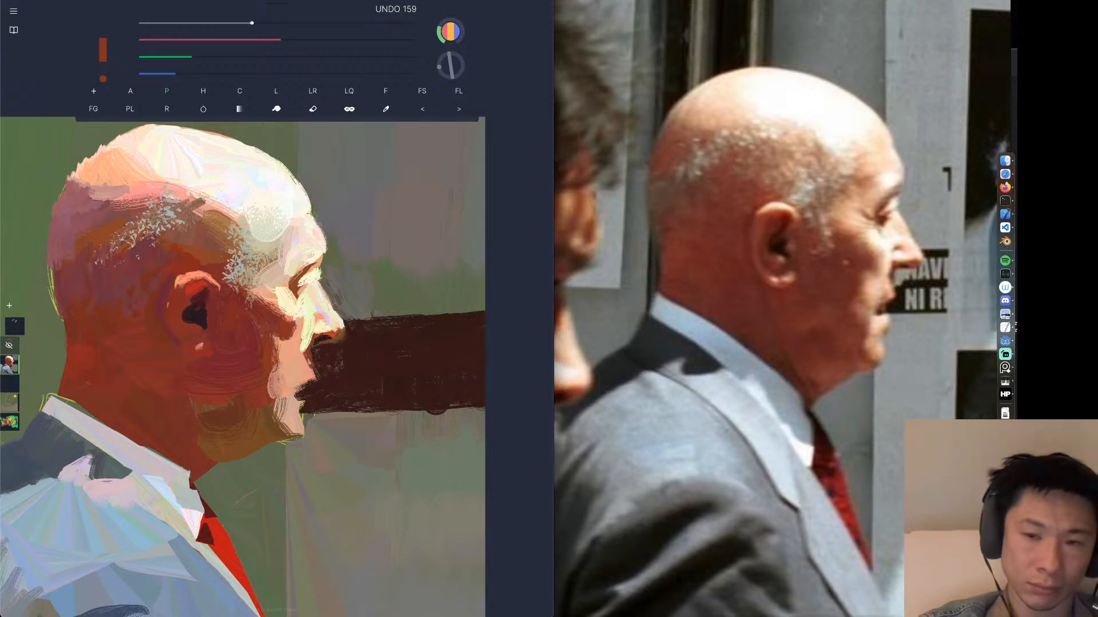
key("super+z")
Sample an olive-grey and dab it in small strokes around the upper lip below the nose.
left_click(318, 355, "alt")
left_click(315, 353, "alt")
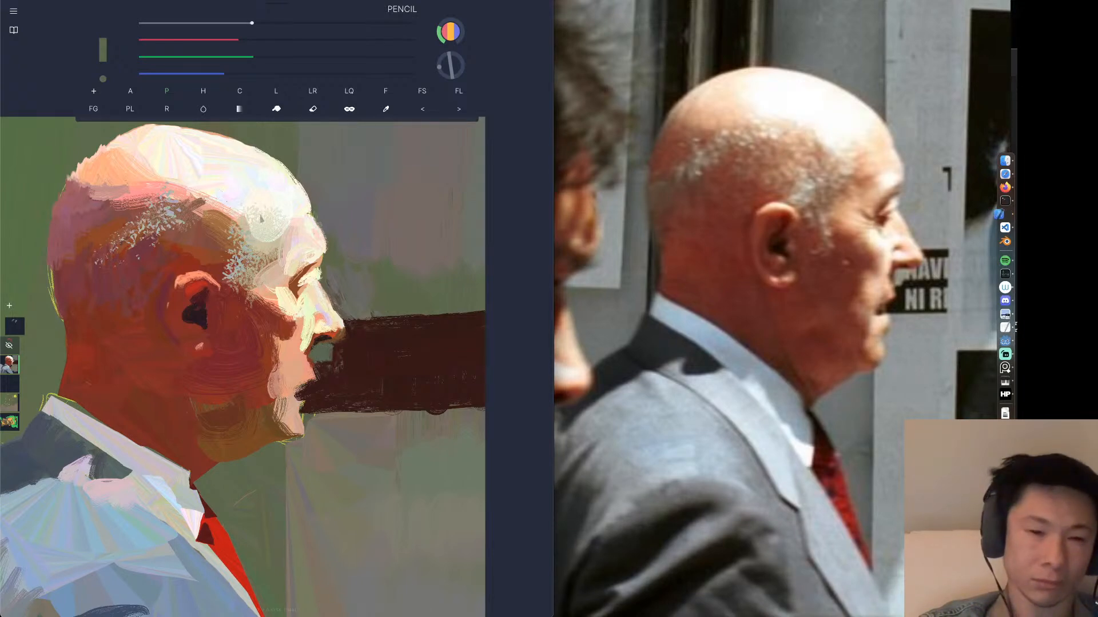
key("super+z")
key("super+z")
key("super+z")
key("super+z")
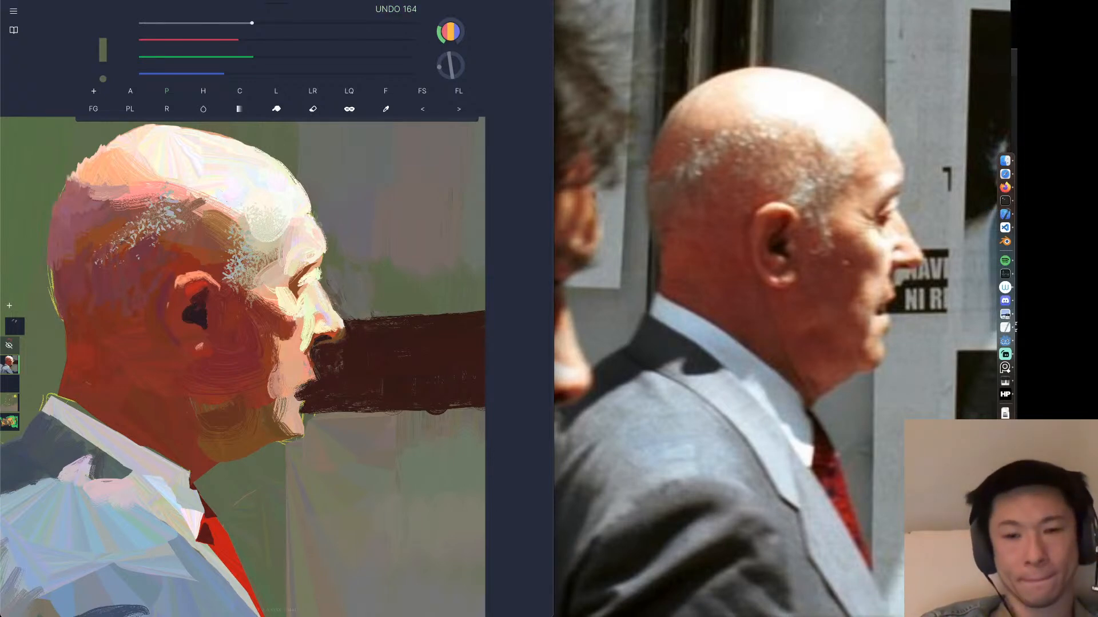
Reshape the lips and mouth opening against the dark bar with the Liquify tool at a rotation of 358.
left_click(349, 91)
left_click_drag(443, 76, 450, 78)
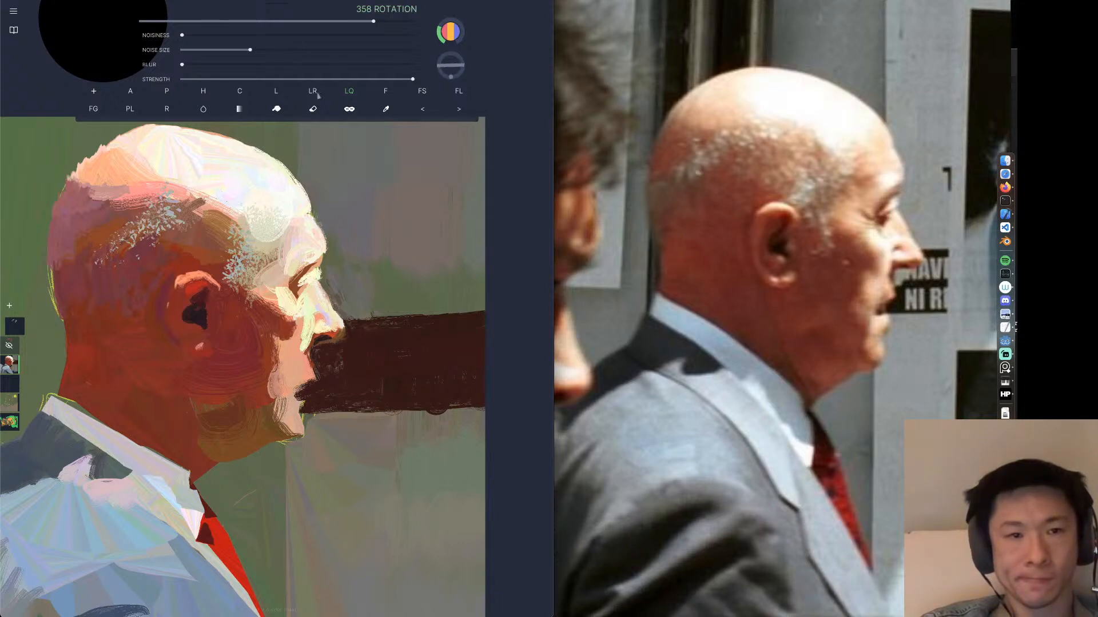
mouse_move(302, 403)
left_mouse_down()
mouse_move(299, 376)
mouse_move(311, 407)
left_mouse_up()
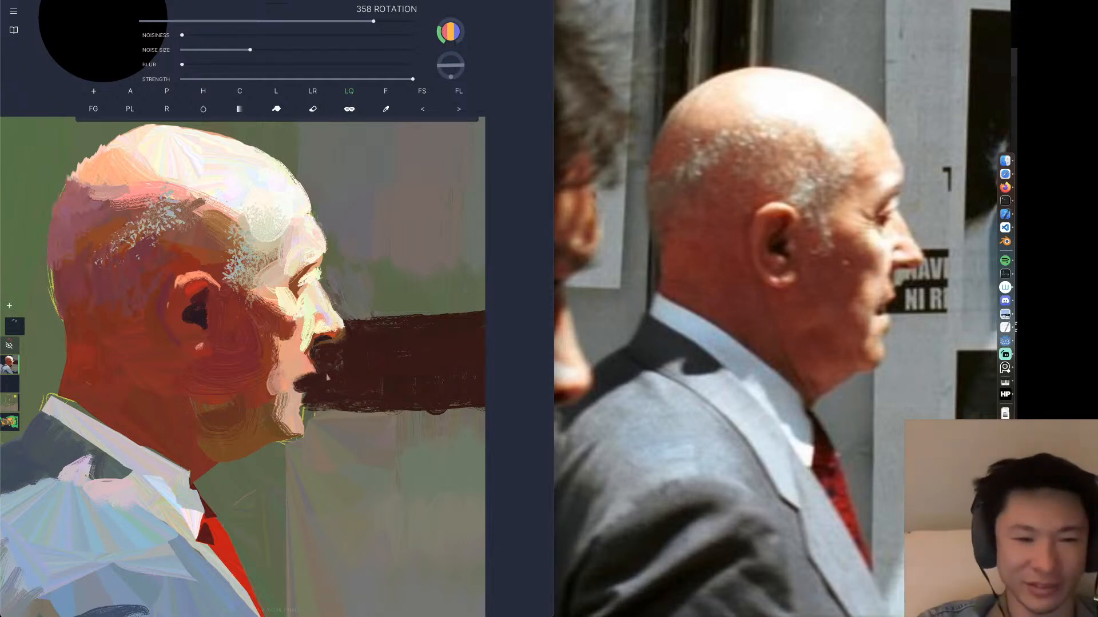
Return to the Pencil, sample the bar's dark brown and a peach skin tone, and repaint the edges of the lips.
key("p")
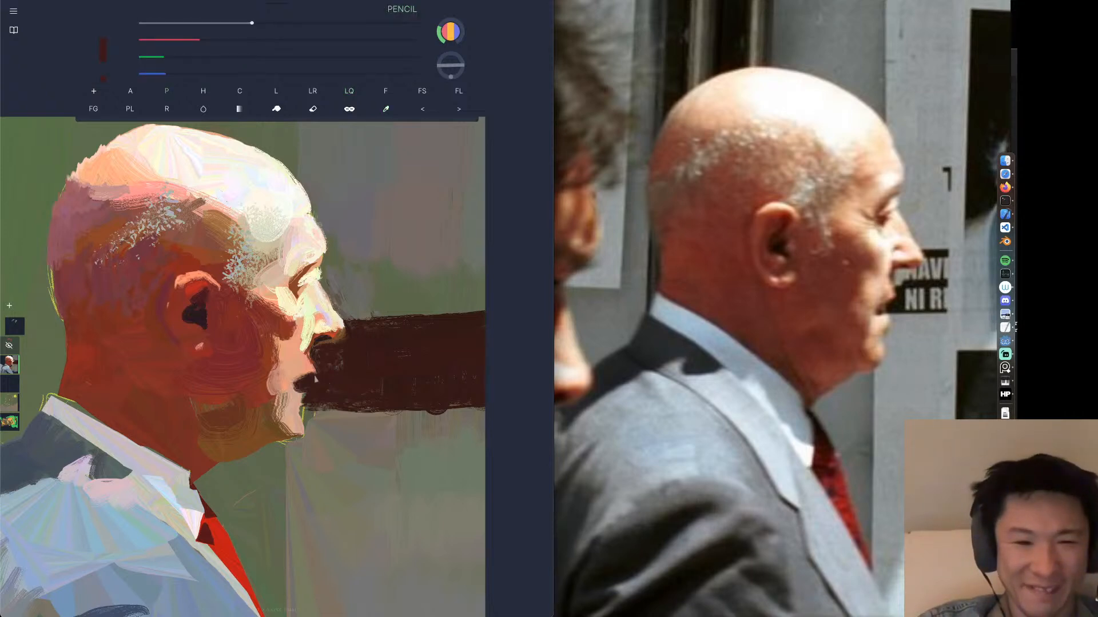
left_click(329, 361, "alt")
mouse_move(303, 377)
left_mouse_down()
mouse_move(296, 382)
mouse_move(308, 380)
left_mouse_up()
key("ctrl+z")
key("ctrl+z")
key("ctrl+z")
key("ctrl+z")
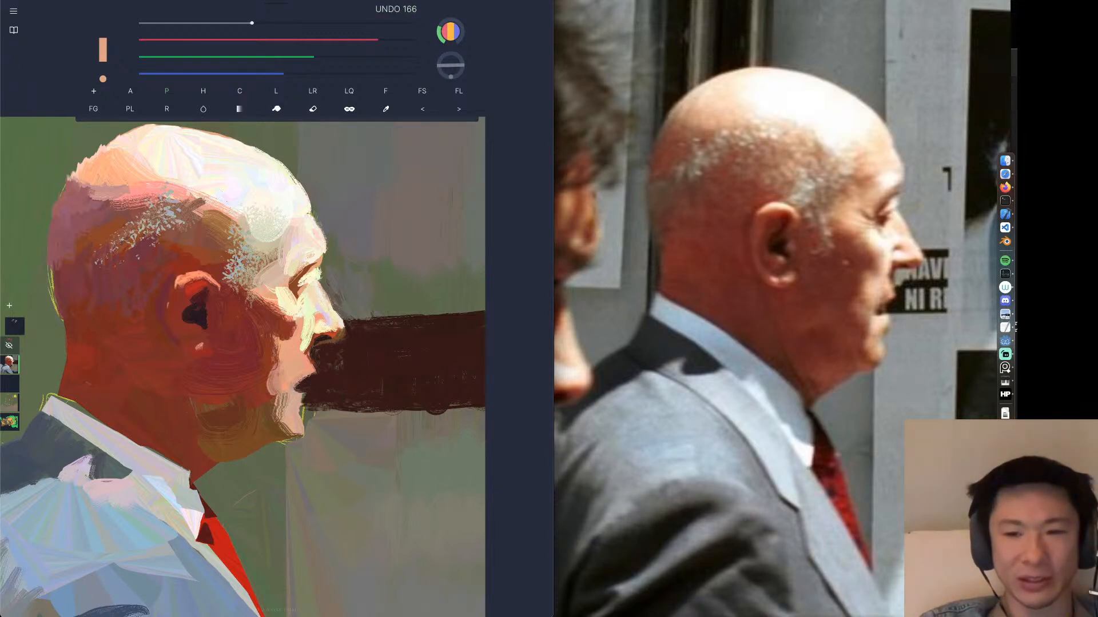
Shift the peach colour to a muted beige-tan and touch up the lower lip with it.
left_click_drag(299, 58, 290, 58)
left_click(307, 40)
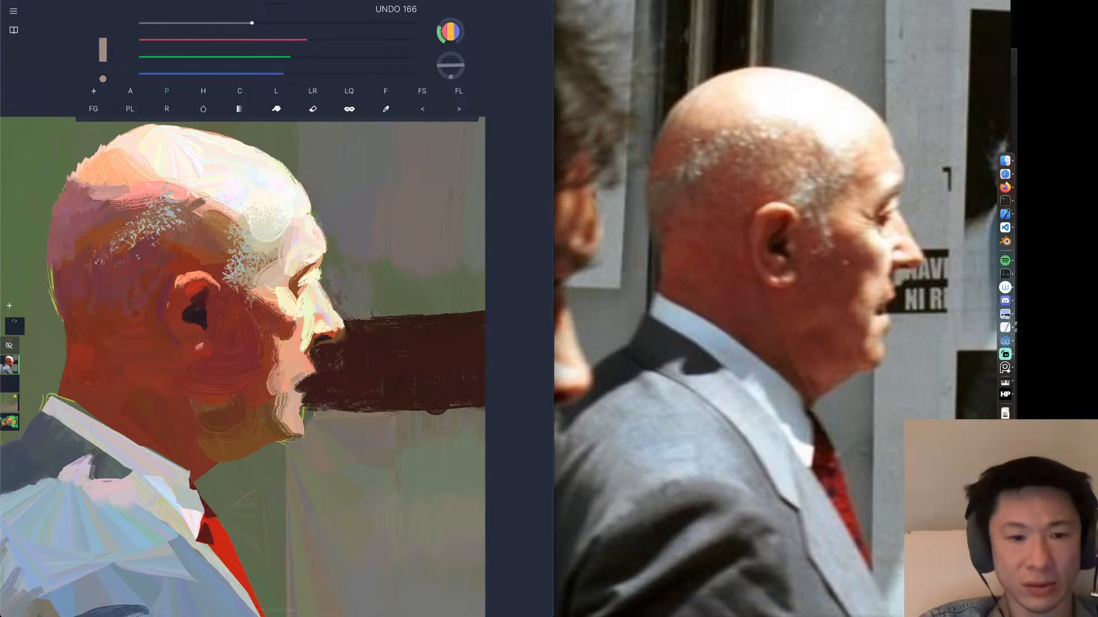
left_click_drag(302, 375, 291, 384)
left_click(249, 74)
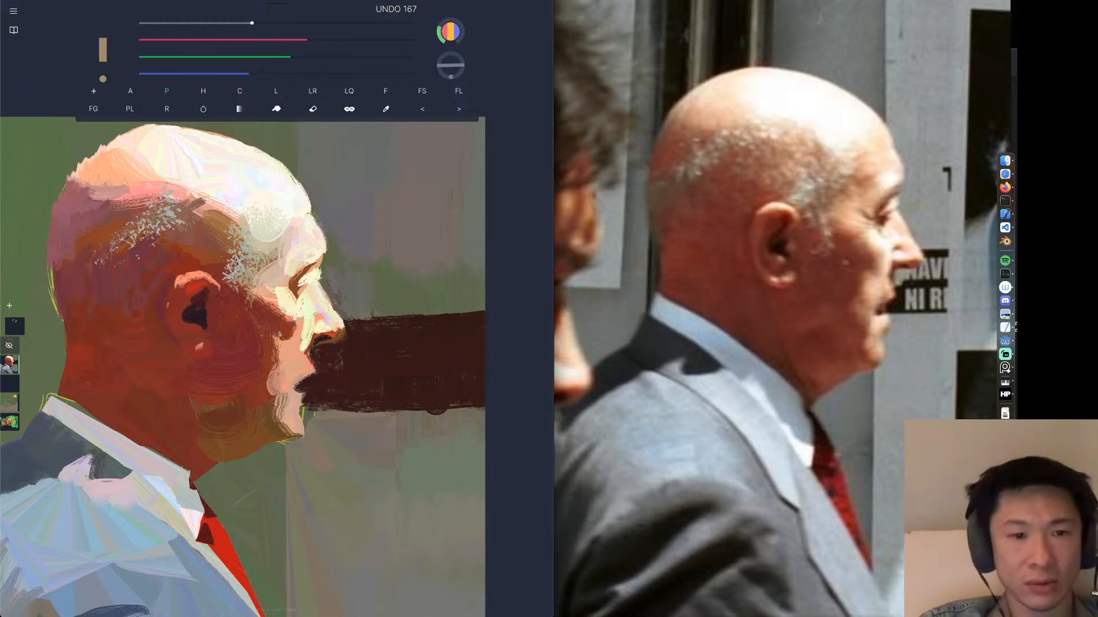
left_click(302, 378)
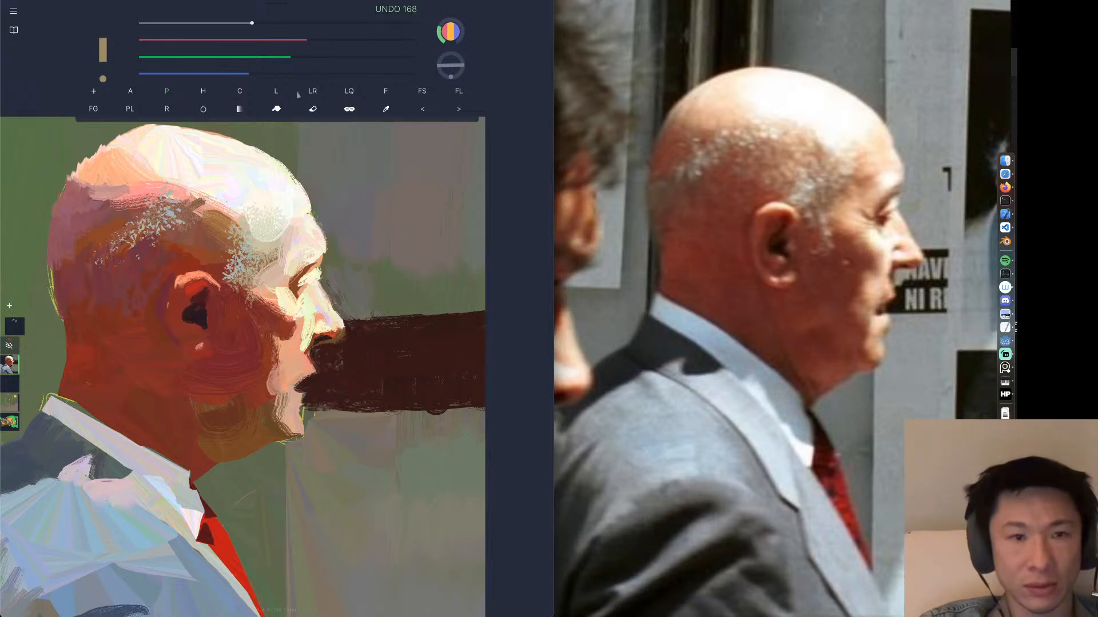
Warm the colour to an orange-tan, shift it to a pinkish salmon, and add a small stroke of each to the face.
left_click(341, 39)
left_click(300, 57)
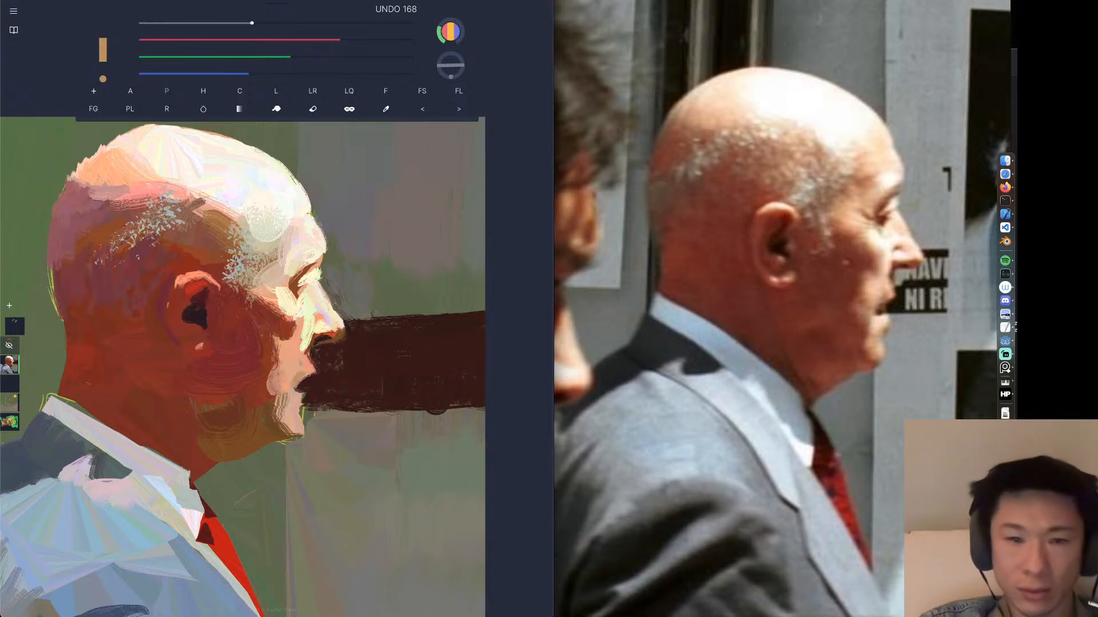
left_click_drag(266, 378, 266, 390)
left_click_drag(290, 57, 258, 56)
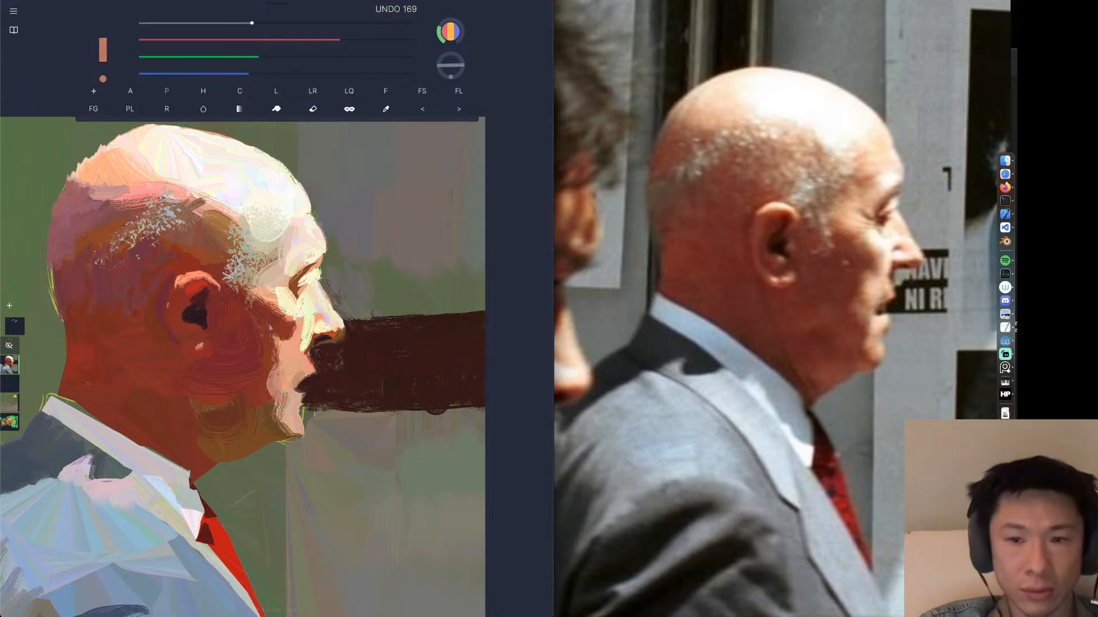
left_click_drag(267, 163, 271, 170)
Set the brush size to 25, shift the colour through a muted brown to coral, and paint strokes down the cheek.
left_click_drag(340, 39, 300, 39)
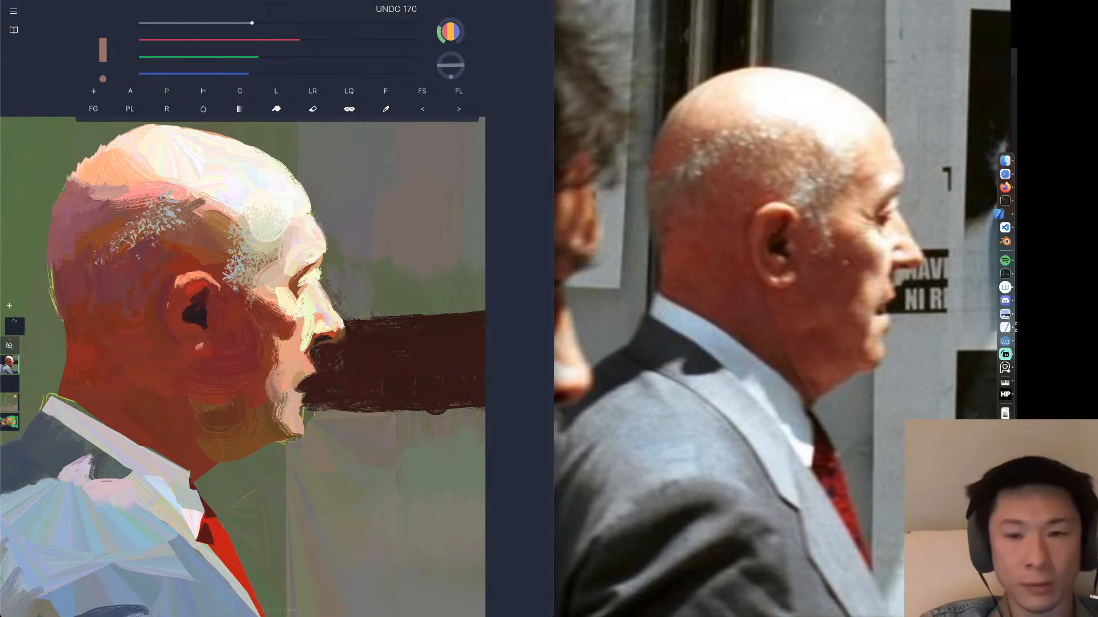
left_click_drag(300, 39, 313, 39)
left_click_drag(248, 74, 236, 74)
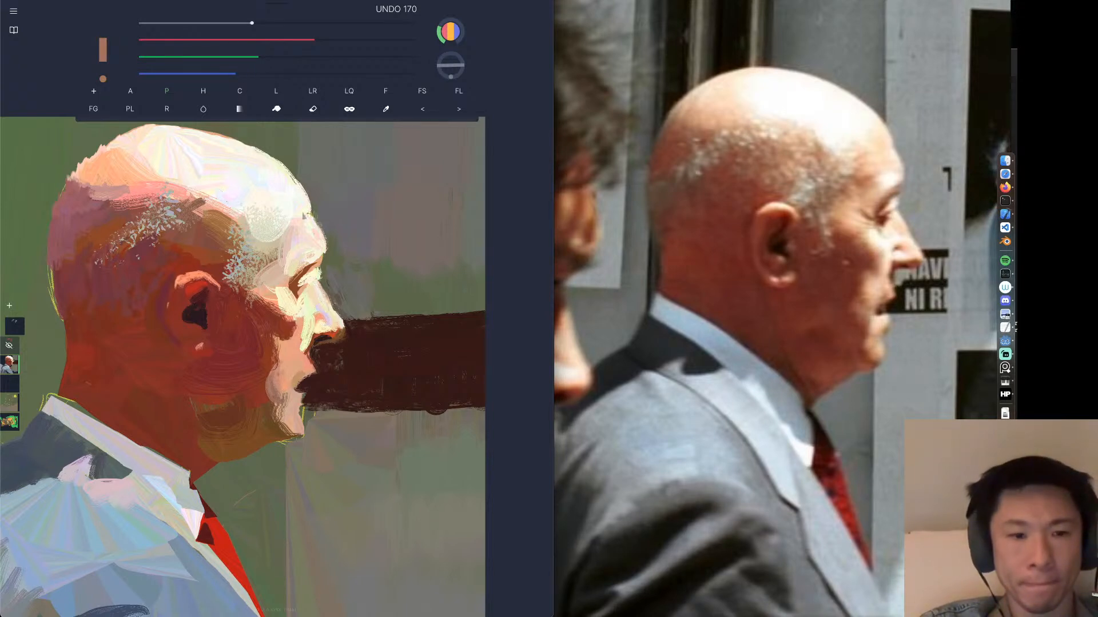
left_click_drag(251, 23, 272, 23)
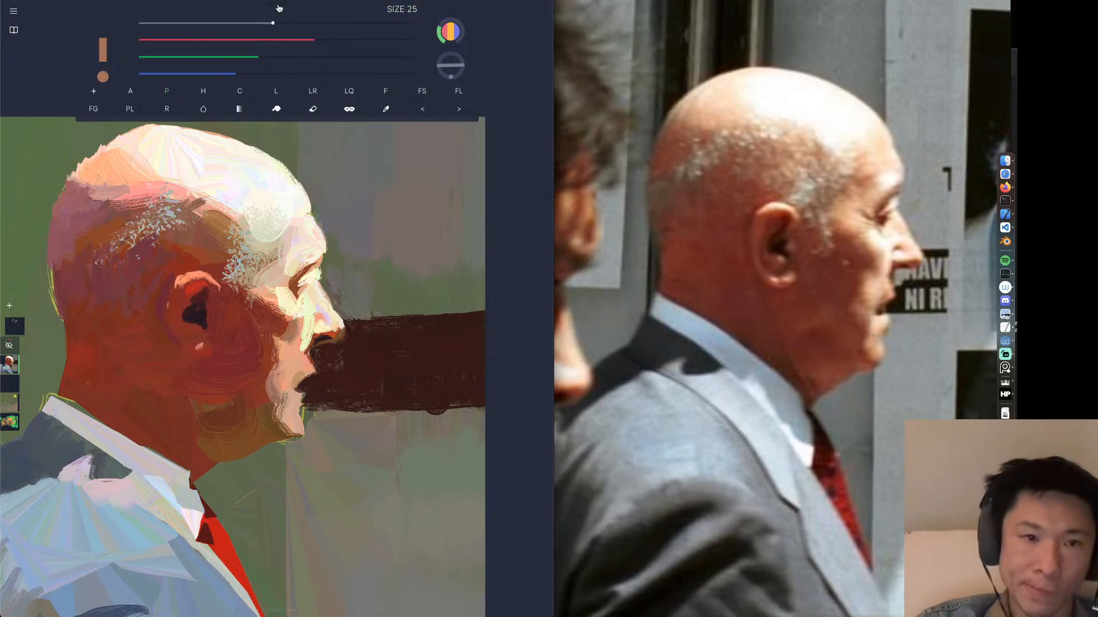
left_click_drag(321, 44, 353, 42)
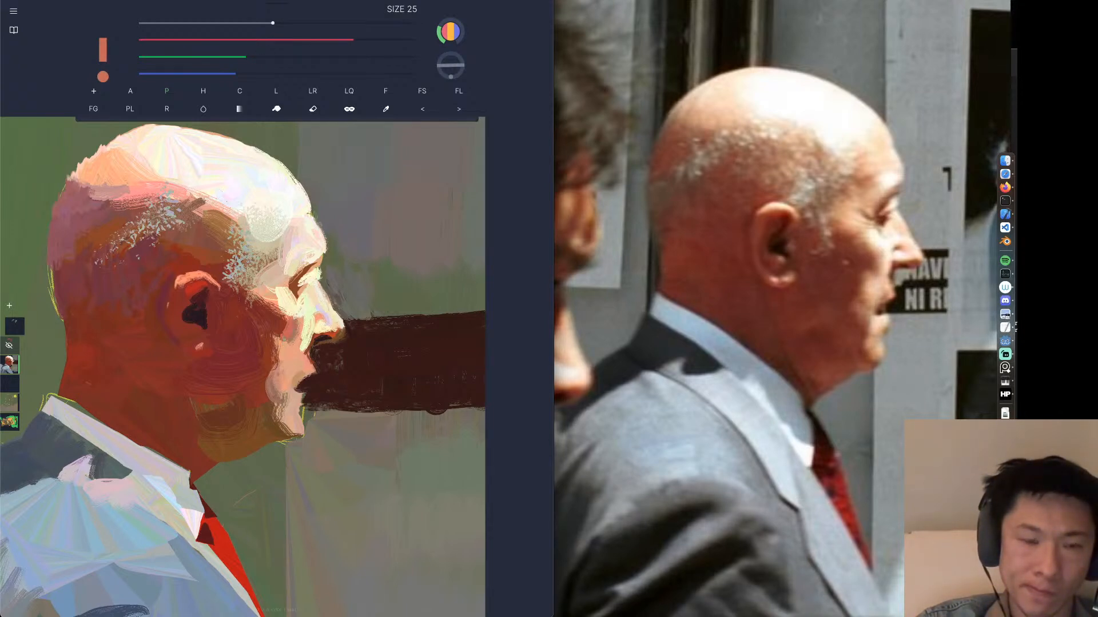
key("ctrl+z")
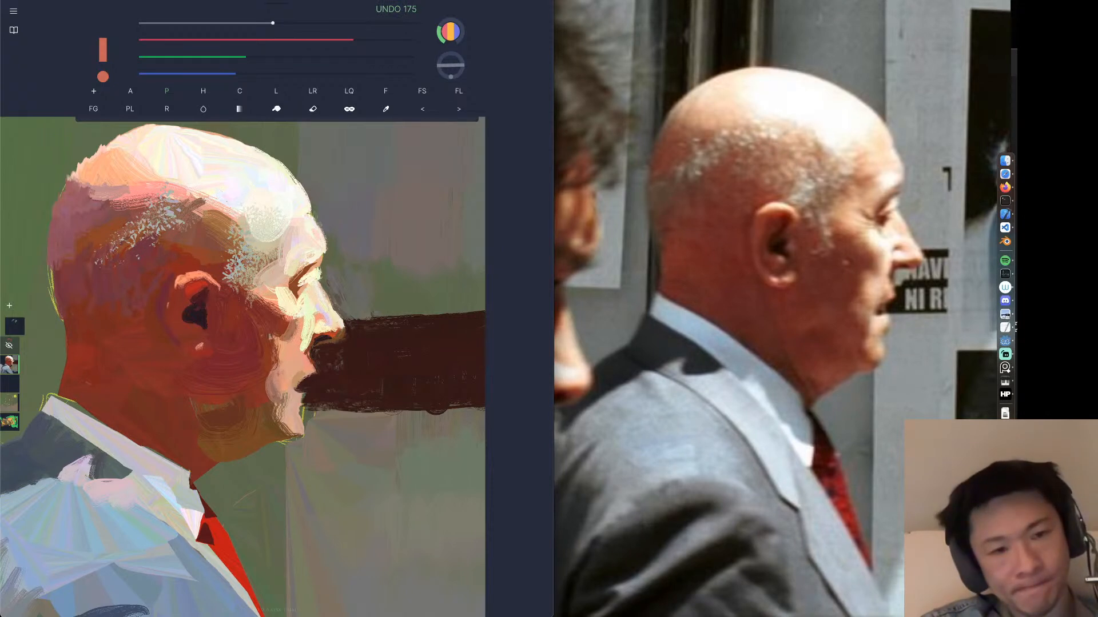
mouse_move(270, 276)
left_mouse_down()
mouse_move(286, 343)
mouse_move(294, 326)
mouse_move(284, 344)
left_mouse_up()
key("ctrl+z")
key("ctrl+z")
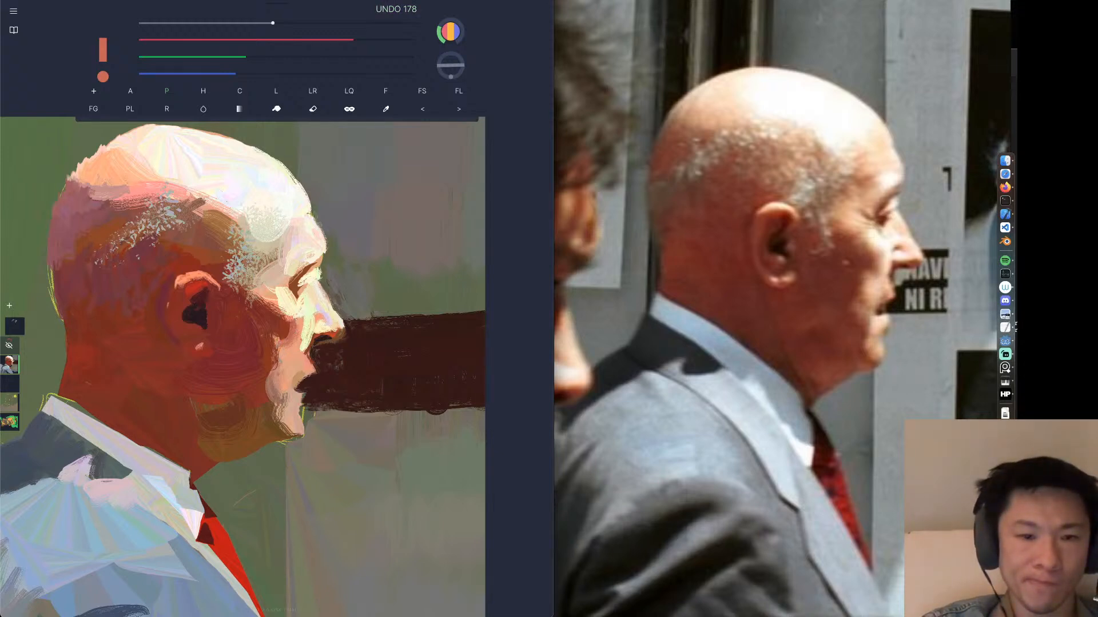
Sample peach and salmon skin tones and paint the cheek from beside the nose down past the mouth corner.
key("alt")
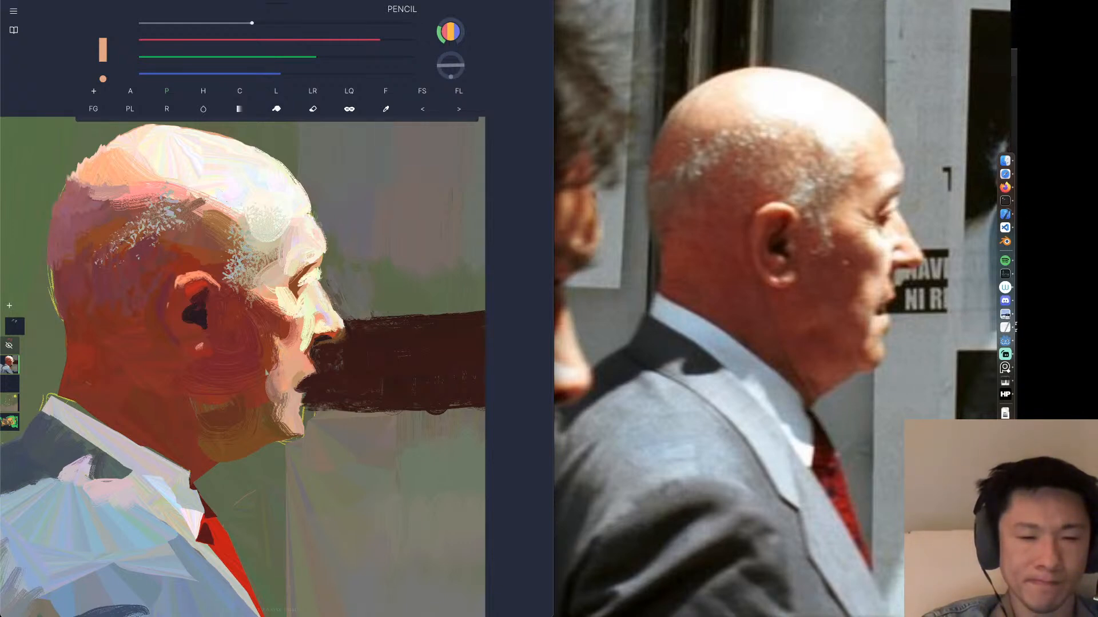
key("alt")
left_click_drag(289, 350, 271, 365)
key("ctrl+z")
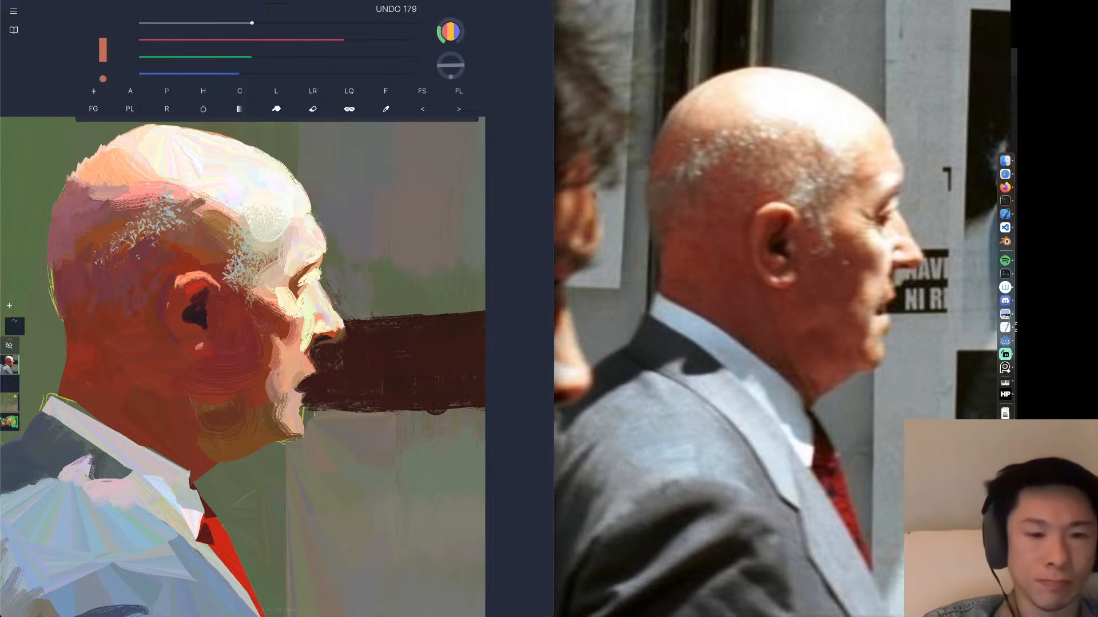
left_click_drag(270, 371, 261, 405)
key("super+z")
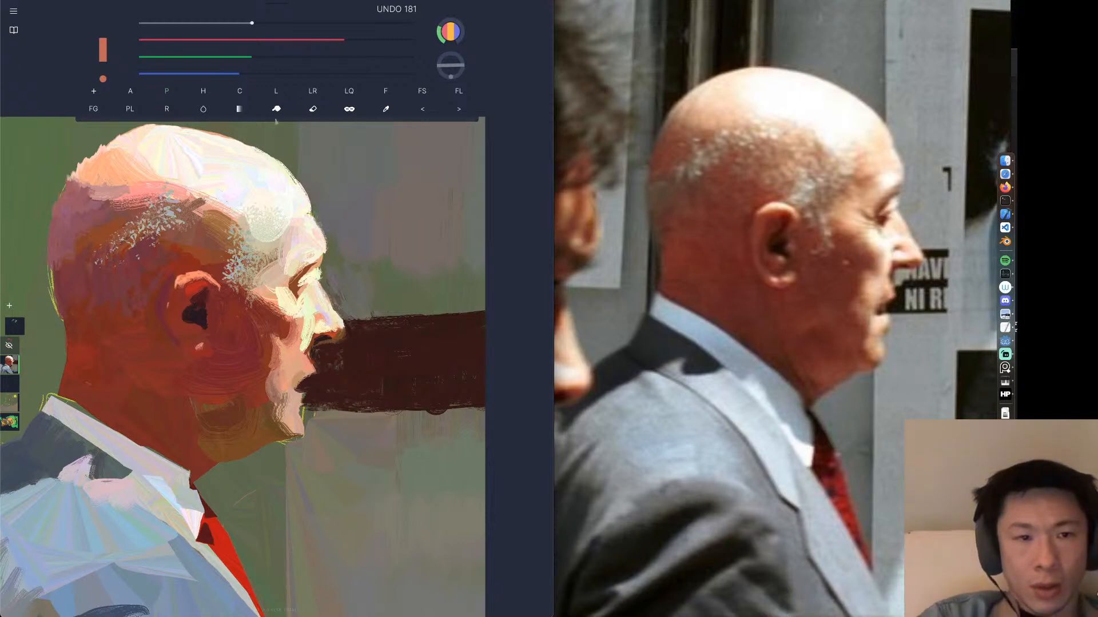
Smudge the cheek strokes beside the mouth, using a smaller Smudge brush to blend them.
left_click(276, 108)
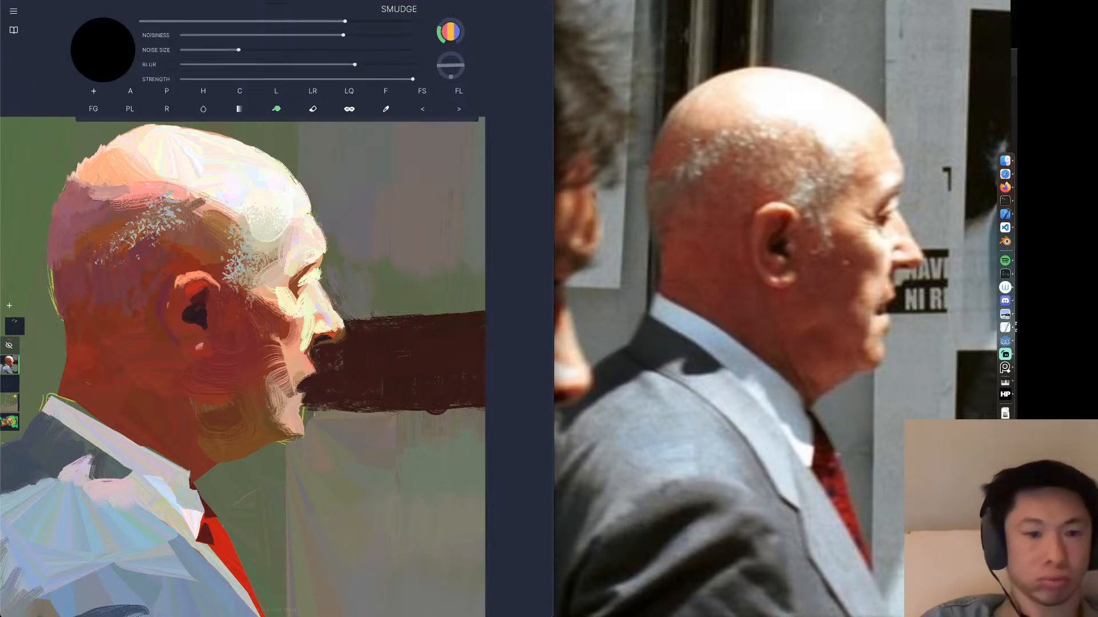
key("ctrl+z")
left_click_drag(288, 21, 309, 22)
key("ctrl+z")
key("ctrl+z")
key("ctrl+z")
key("ctrl+z")
key("ctrl+z")
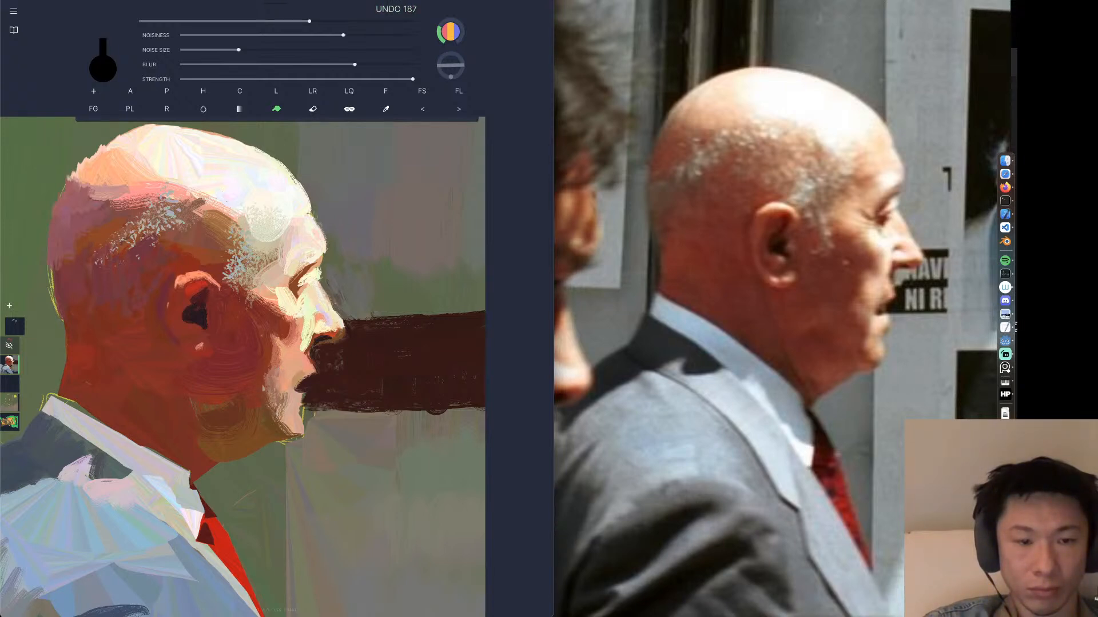
key("ctrl+z")
key("ctrl+z")
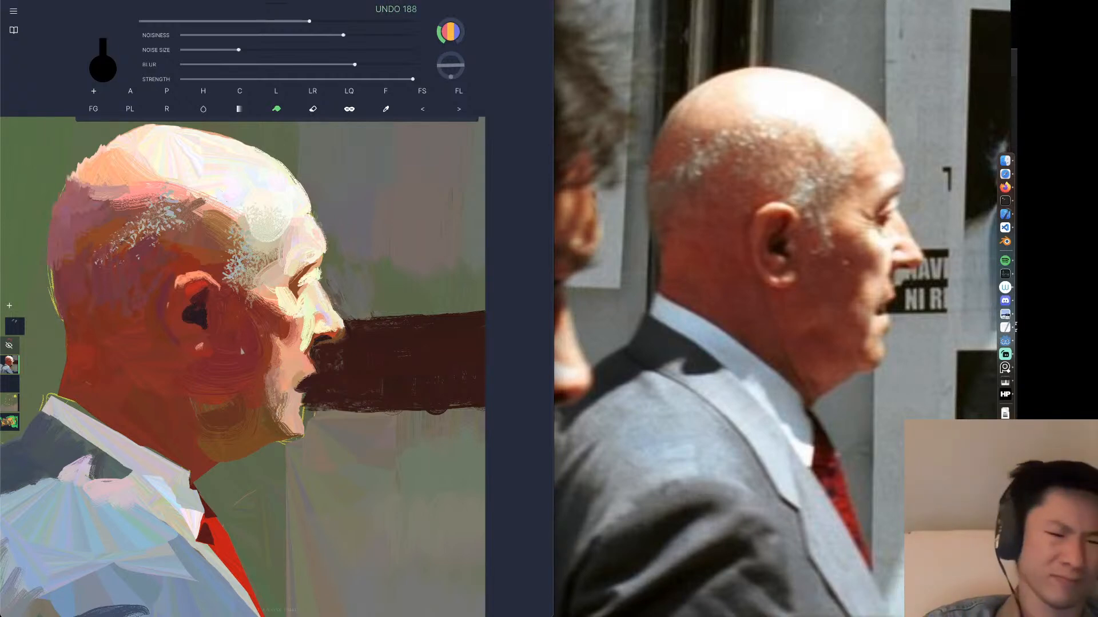
Return to the Pencil, sample a terracotta skin tone, and paint the fold from the mouth corner down toward the chin.
key("p")
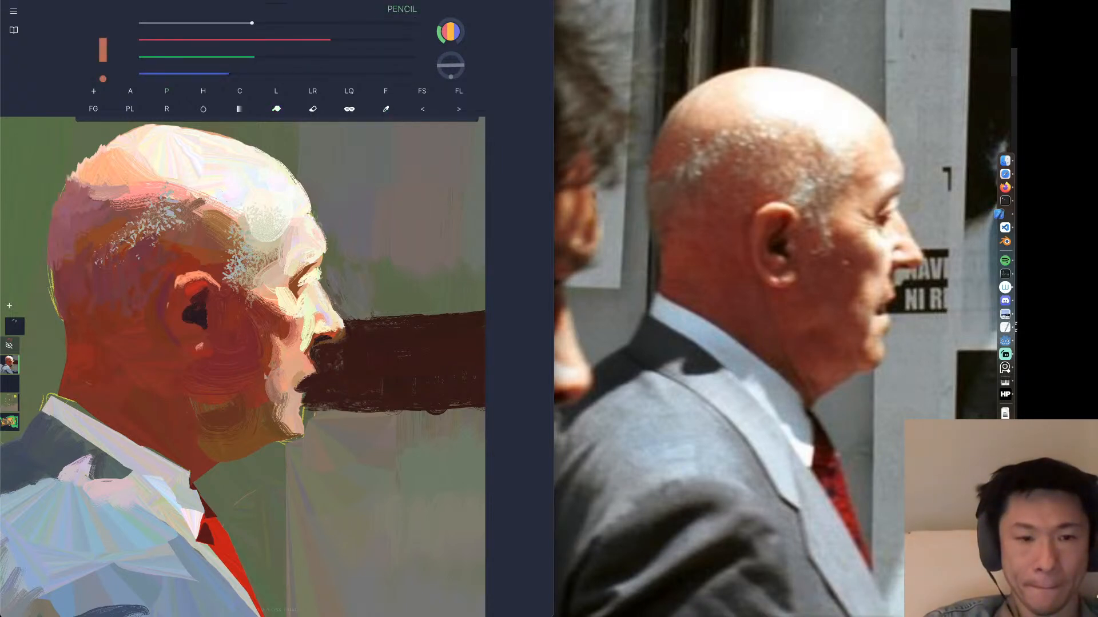
left_click_drag(275, 380, 271, 410)
key("ctrl+z")
left_click(275, 394, "alt")
left_click_drag(271, 373, 285, 412)
key("ctrl+z")
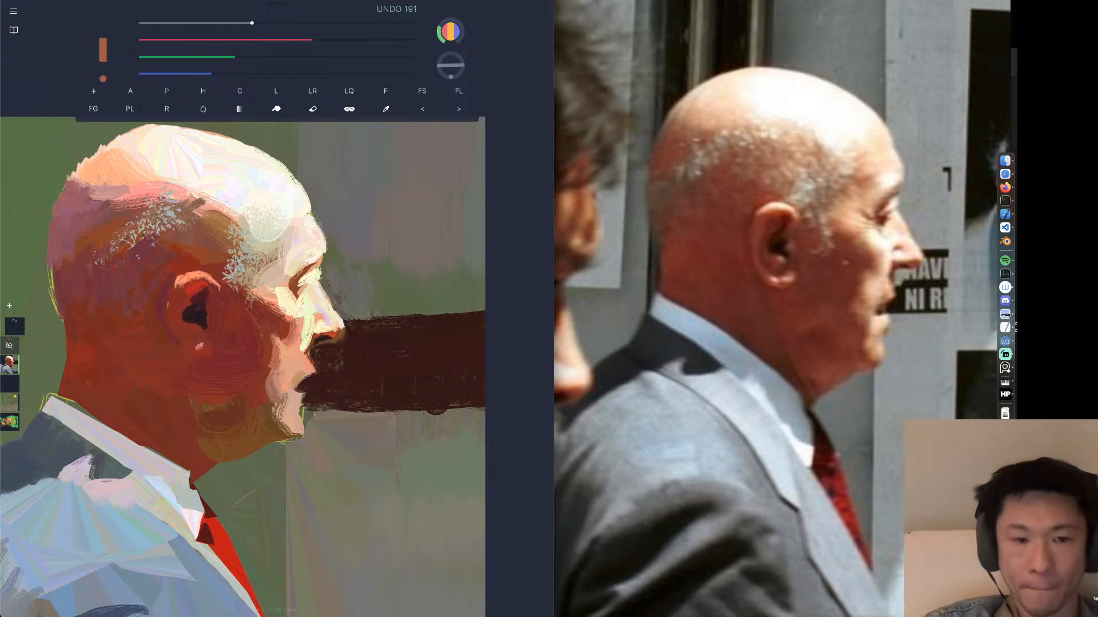
left_click_drag(277, 395, 284, 412)
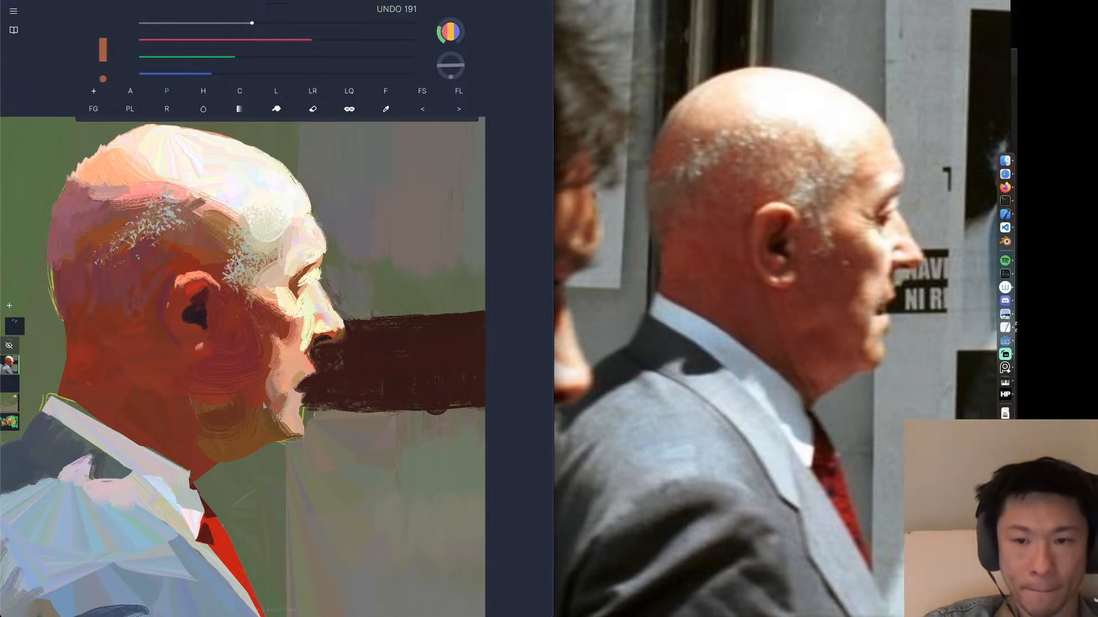
Sample a skin tone below the mouth, lighten it to pale peach, and paint the lower lip and front of the chin.
left_click(291, 394, "alt")
left_click_drag(317, 58, 383, 39)
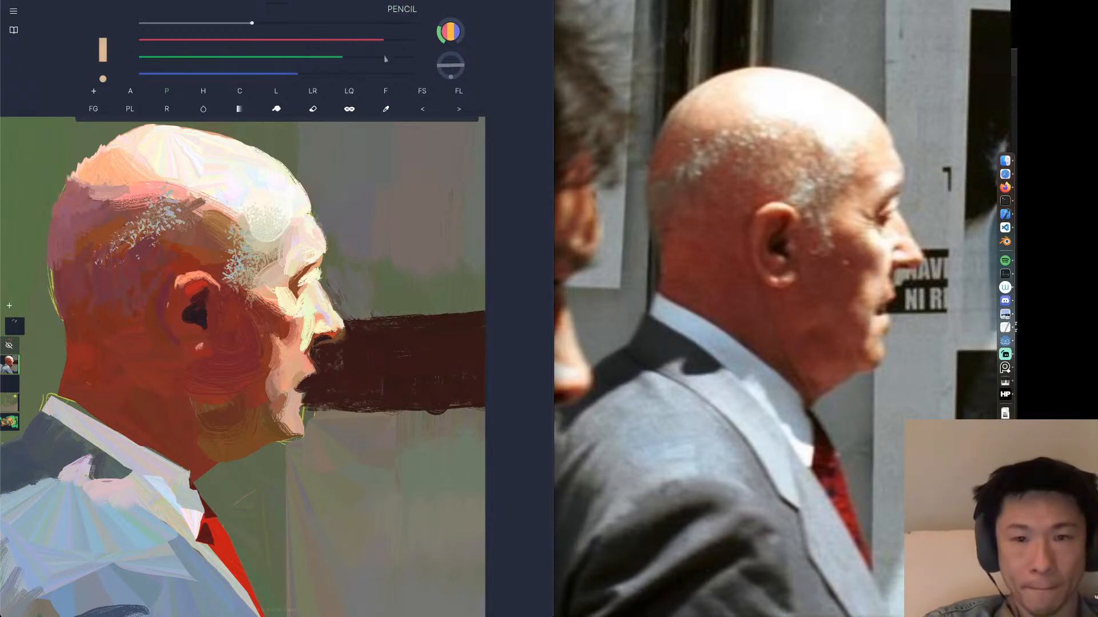
mouse_move(288, 396)
left_mouse_down()
mouse_move(293, 410)
mouse_move(308, 392)
mouse_move(304, 403)
left_mouse_up()
key("super+z")
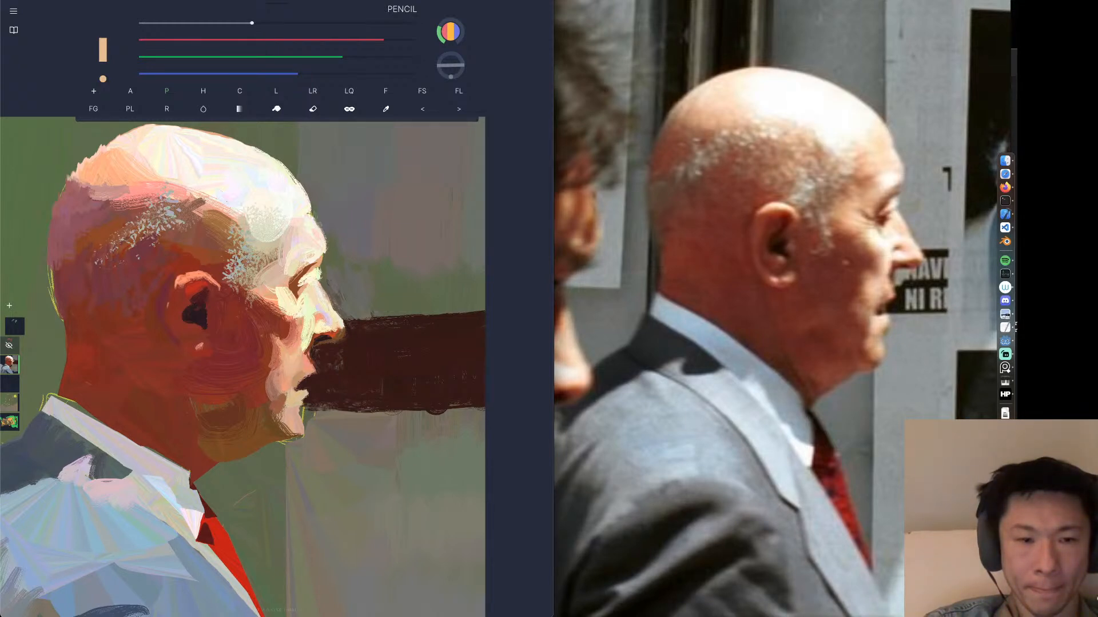
left_click(354, 57)
left_click(391, 40)
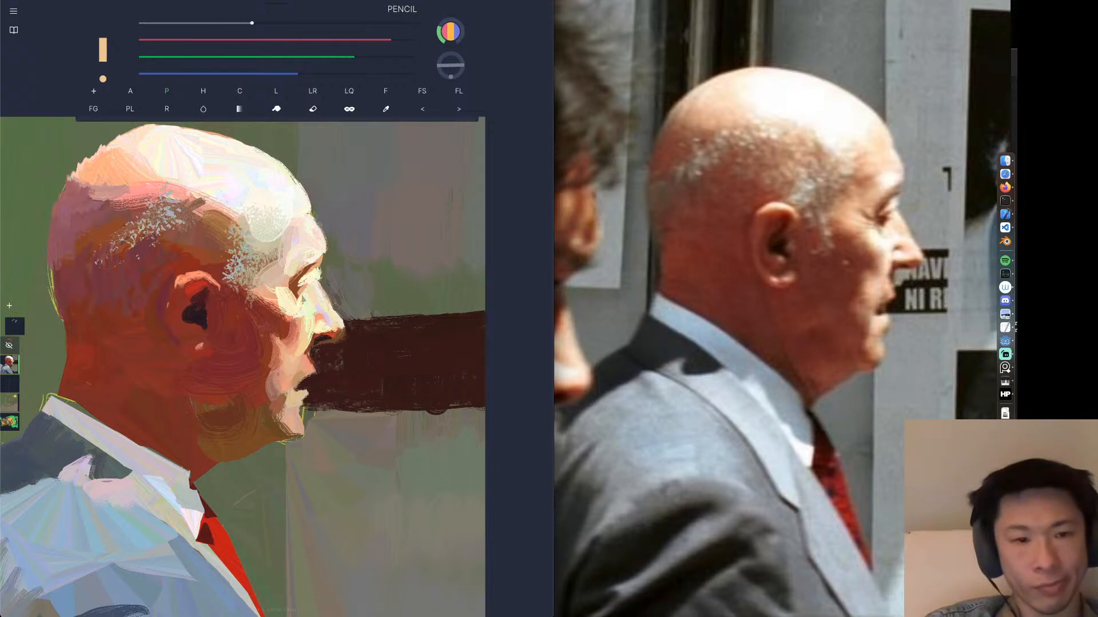
left_click(312, 279, "alt")
left_click_drag(312, 280, 296, 290)
key("super+z")
key("super+z")
key("super+z")
key("super+z")
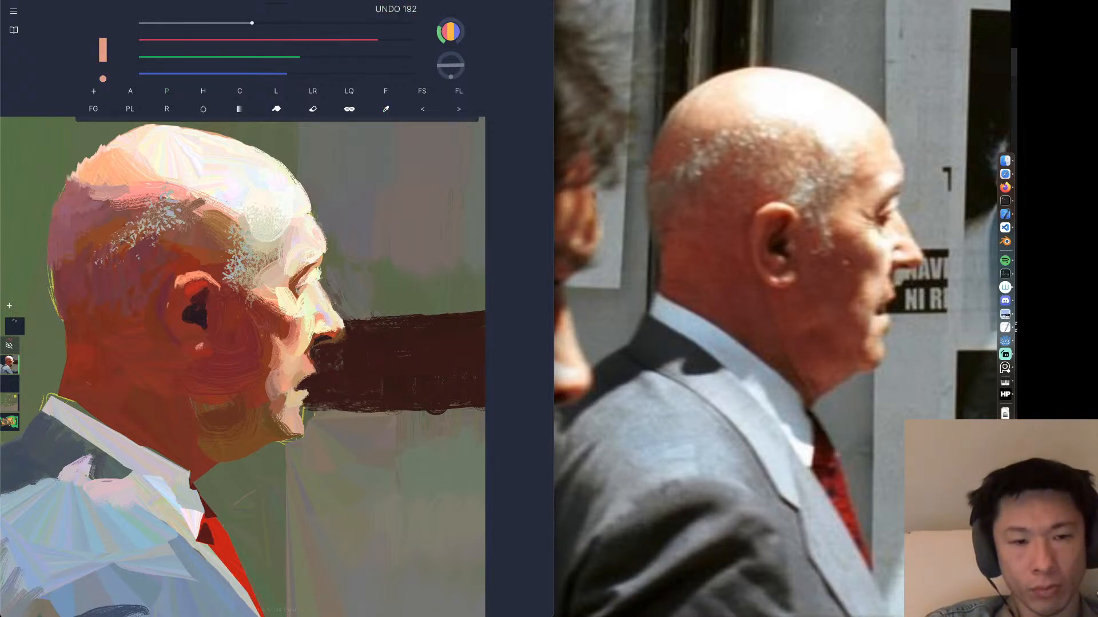
Sample peach and cream skin tones around the nose and touch up the upper lip below the nostril.
scroll(359, 299, "down", 5)
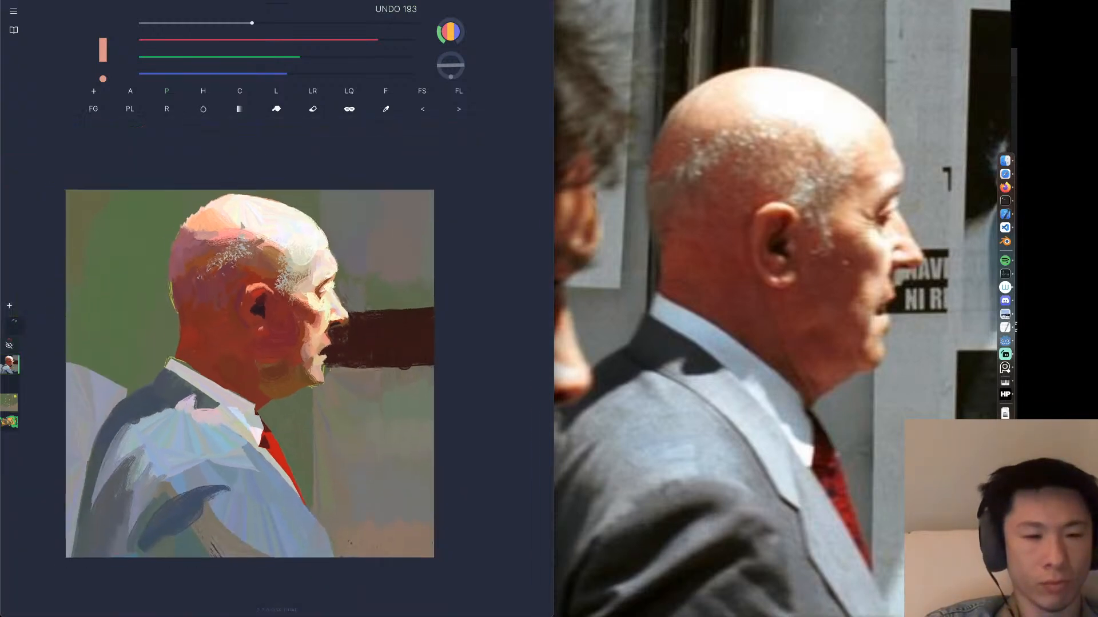
scroll(370, 359, "up", 5)
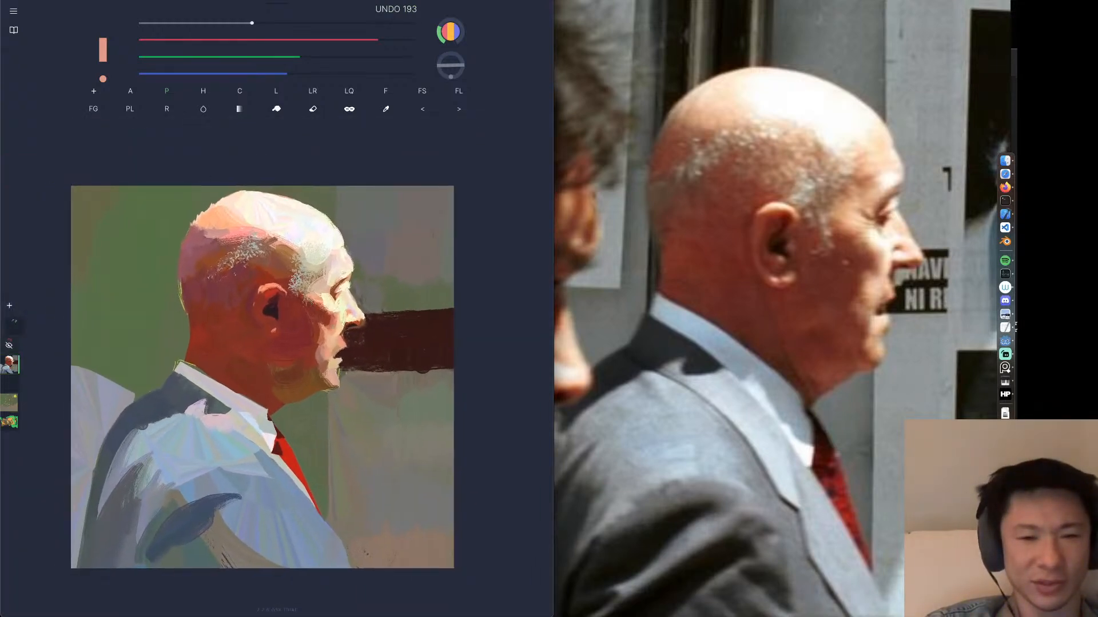
scroll(370, 359, "up", 2)
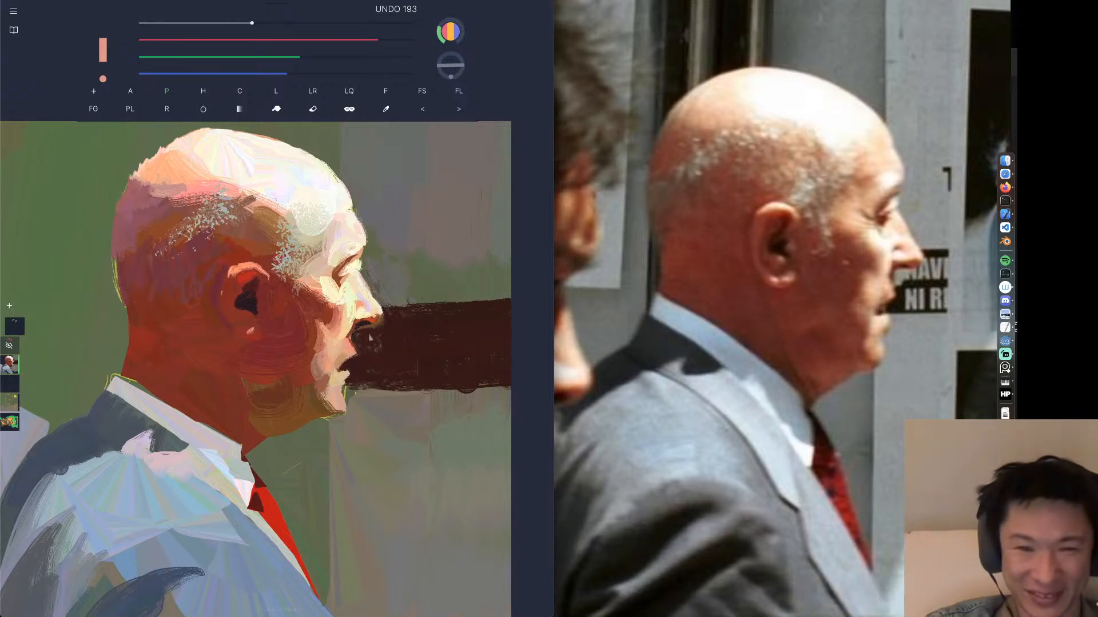
left_click(351, 334, "alt")
left_click(360, 309, "alt")
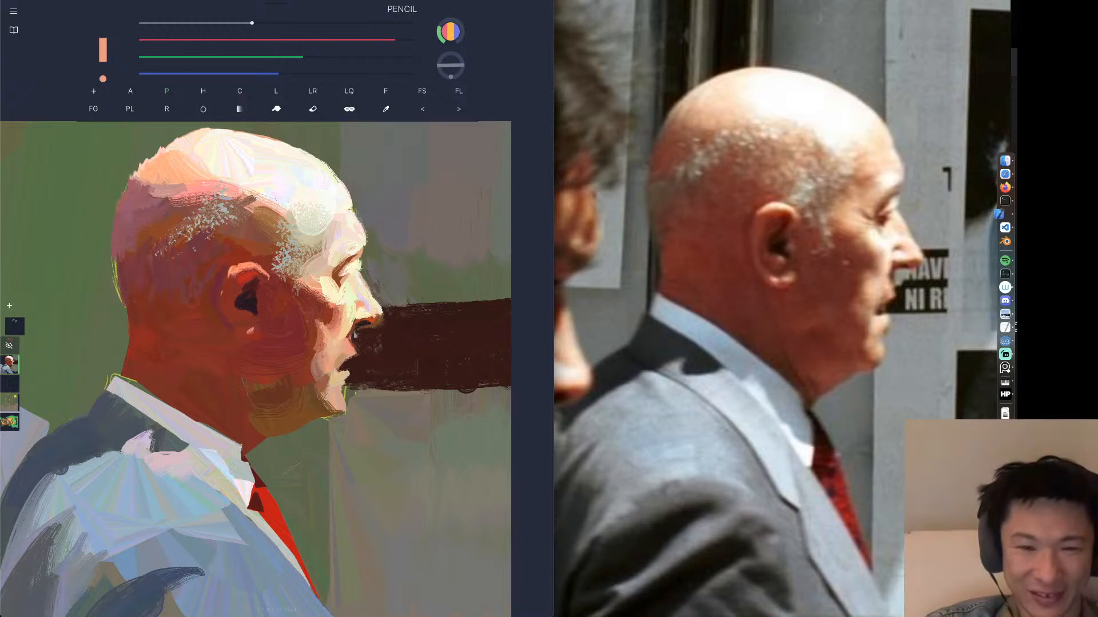
left_click(372, 326, "alt")
left_click(345, 342, "alt")
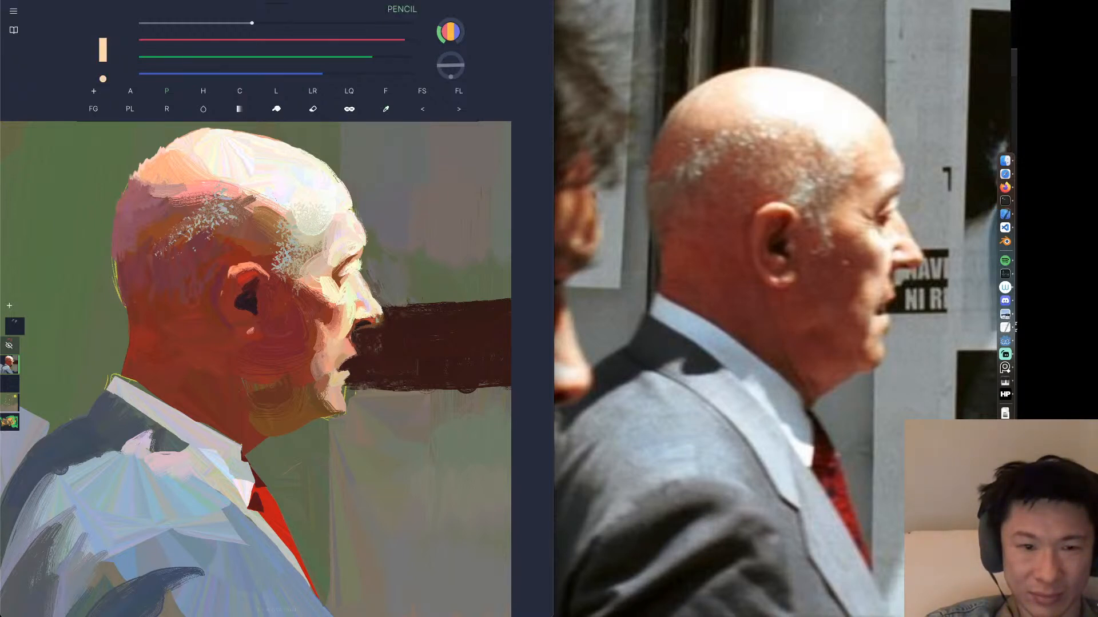
left_click_drag(365, 322, 367, 323)
key("super+z")
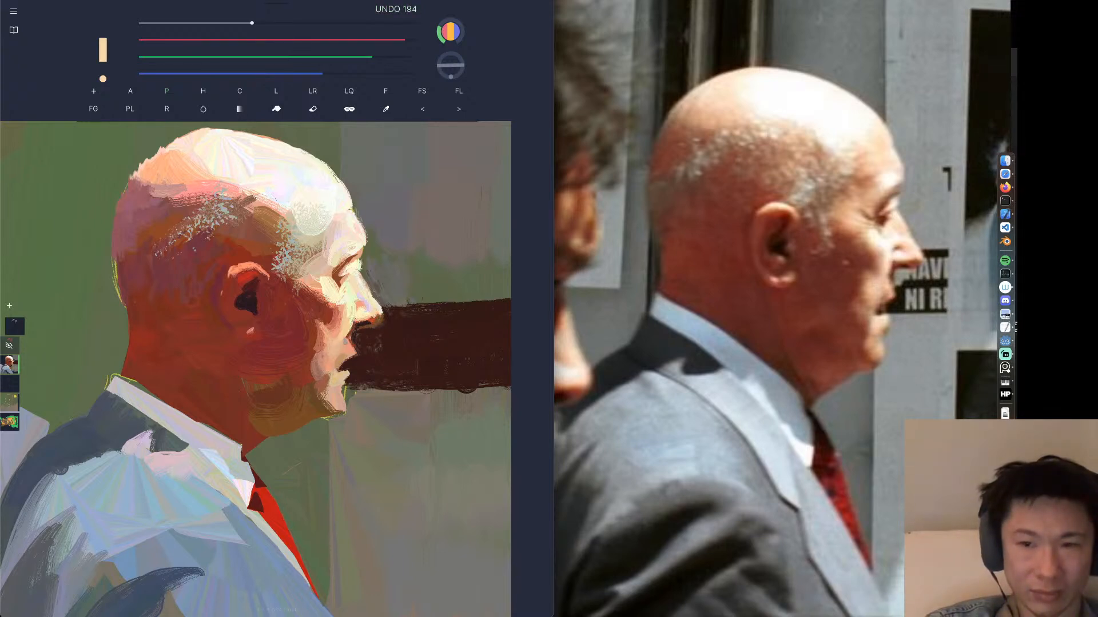
Sample peach and salmon tones from the cheek and paint the area between the nostril and the upper lip.
key("alt")
left_click(339, 340, "alt")
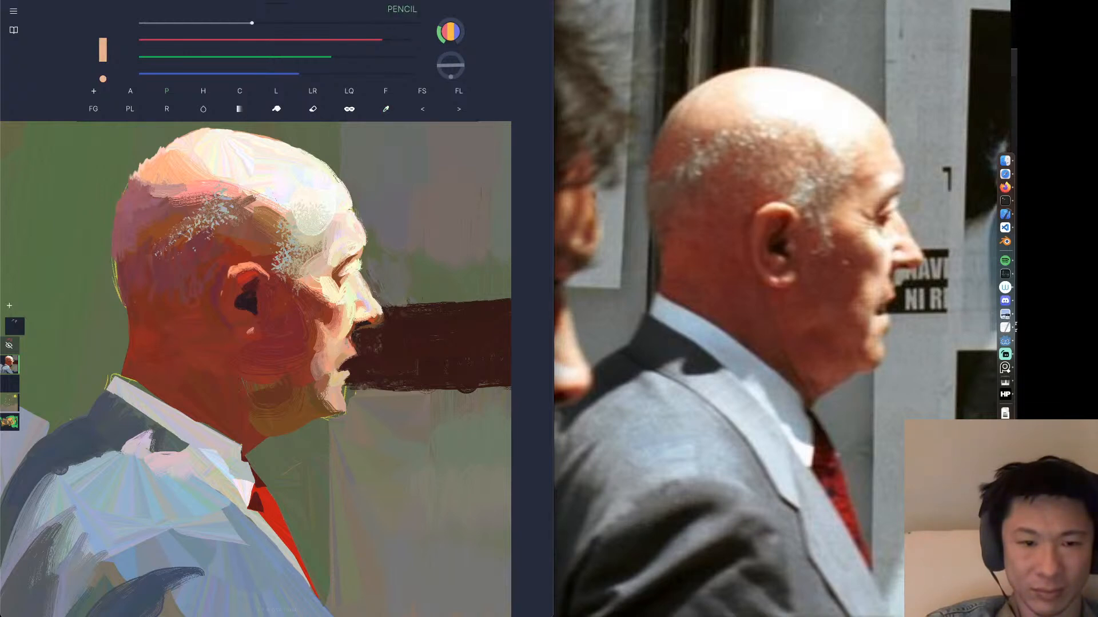
left_click_drag(342, 338, 344, 345)
left_click(341, 339, "alt")
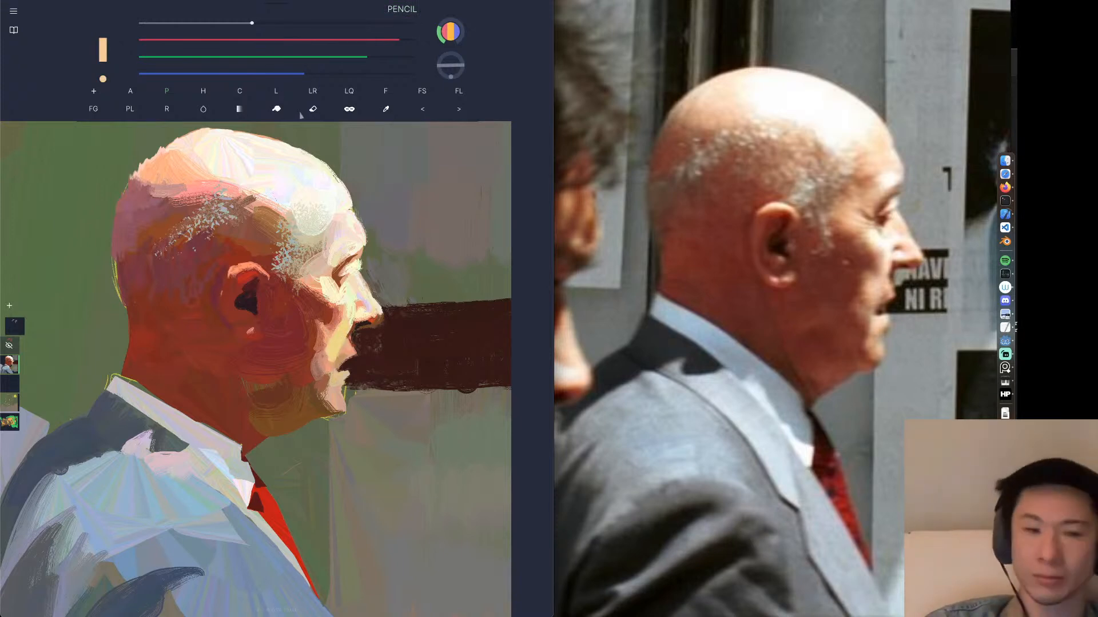
left_click(327, 303, "alt")
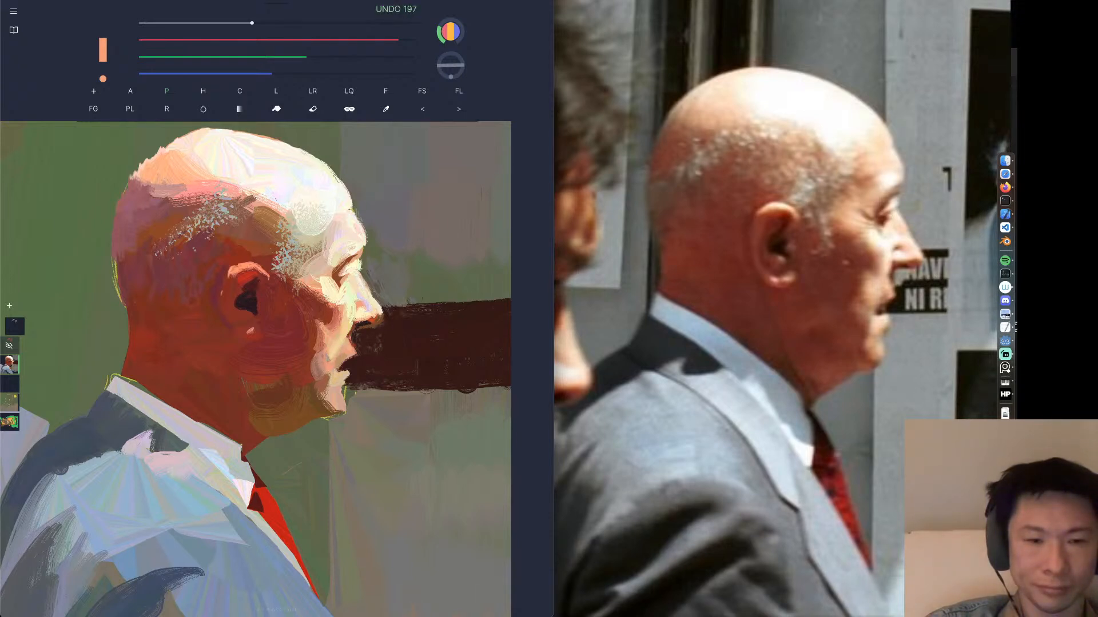
left_click(334, 346, "alt")
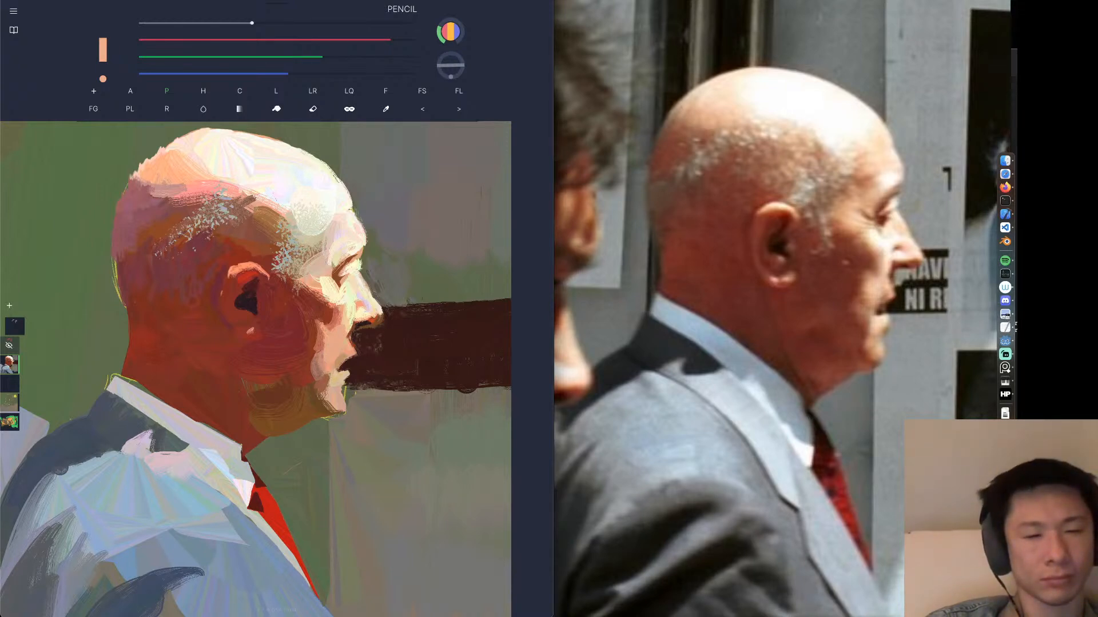
left_click_drag(355, 322, 346, 335)
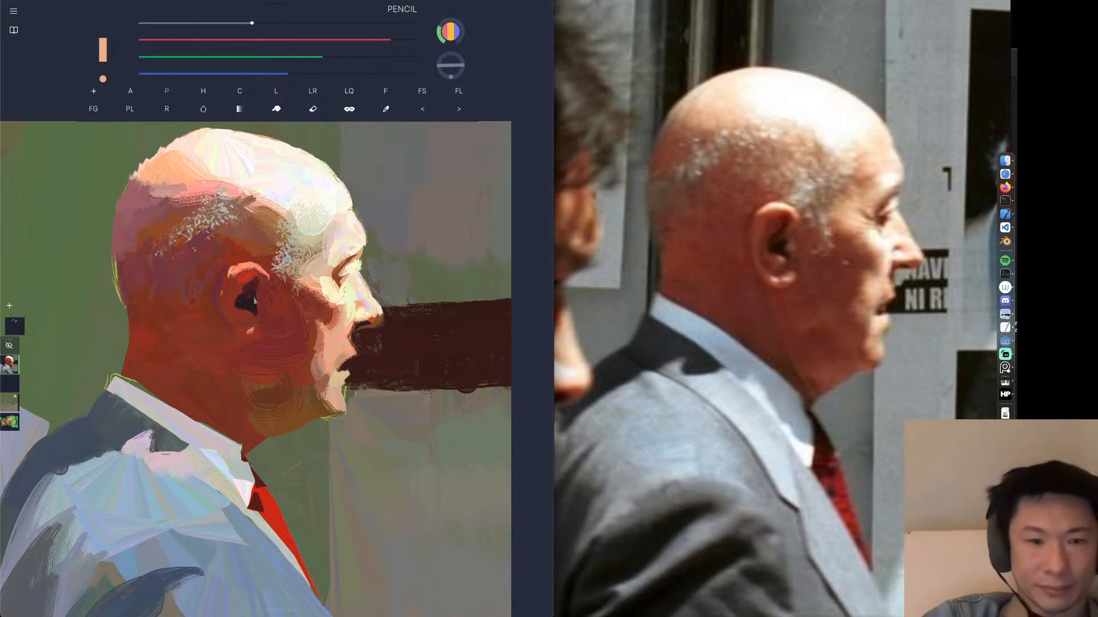
Sample a salmon tone from the earlobe, shift it to a muted tan, and paint a small highlight on the lobe.
left_click(251, 332, "alt")
left_click_drag(250, 332, 247, 337)
left_click(252, 331, "alt")
left_click(251, 332, "alt")
key("ctrl+z")
key("ctrl+z")
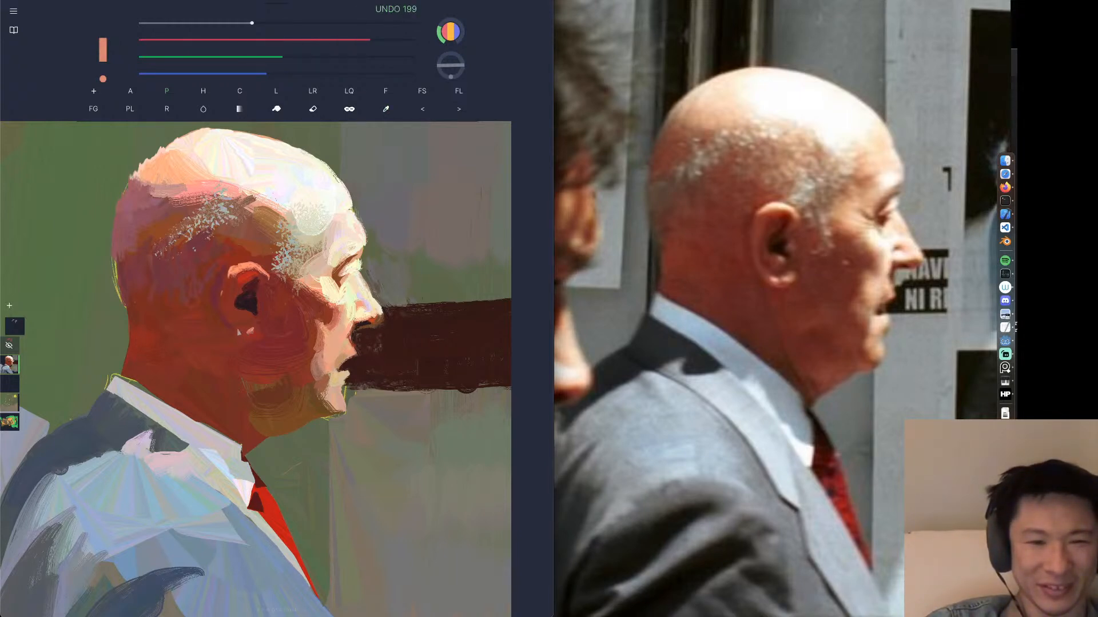
left_click_drag(283, 62, 304, 61)
left_click_drag(251, 334, 258, 329)
key("ctrl+z")
left_click_drag(353, 46, 321, 45)
left_click_drag(256, 328, 253, 338)
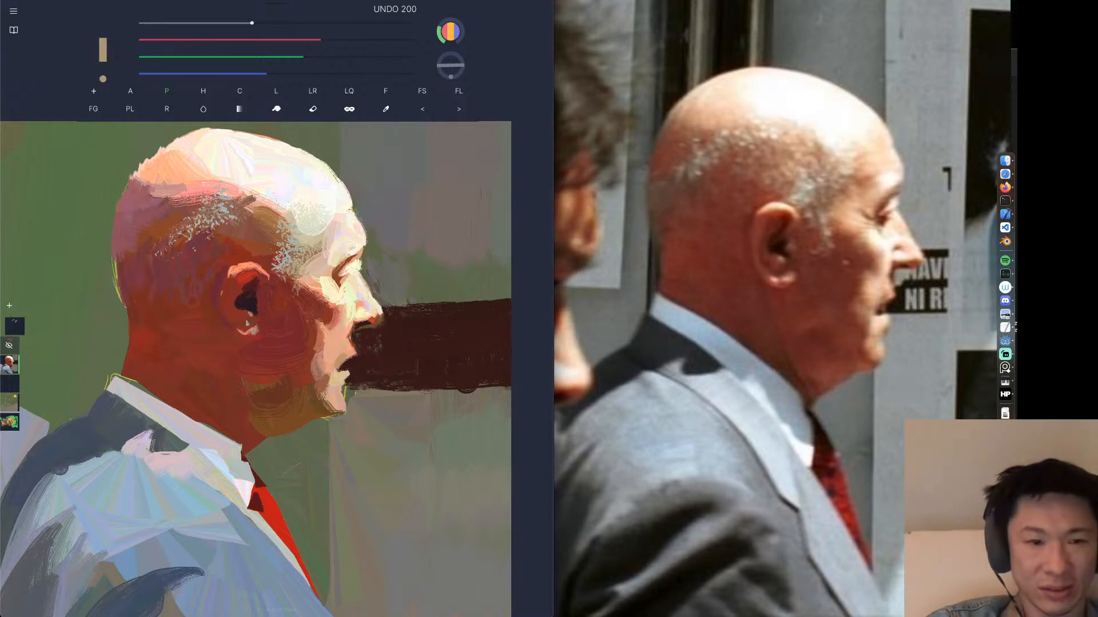
Sample dark red and rust-brown tones beside the ear and repaint the ear's rim with them.
key("i")
left_click(265, 280)
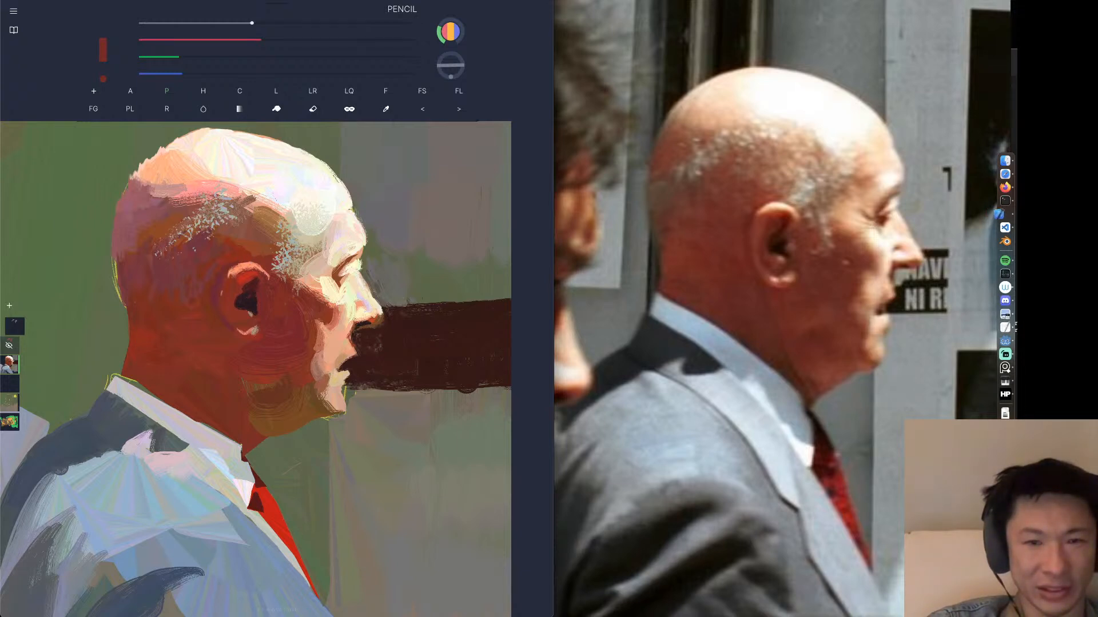
left_click(259, 273, "alt")
left_click(264, 273, "alt")
key("ctrl+z")
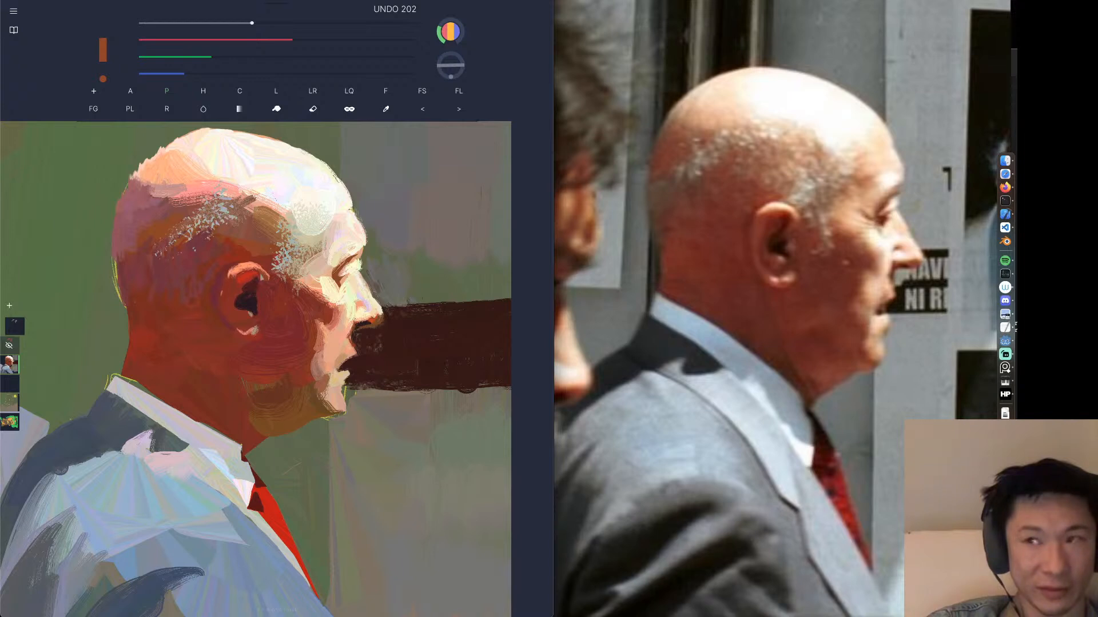
left_click_drag(229, 278, 223, 294)
key("ctrl+z")
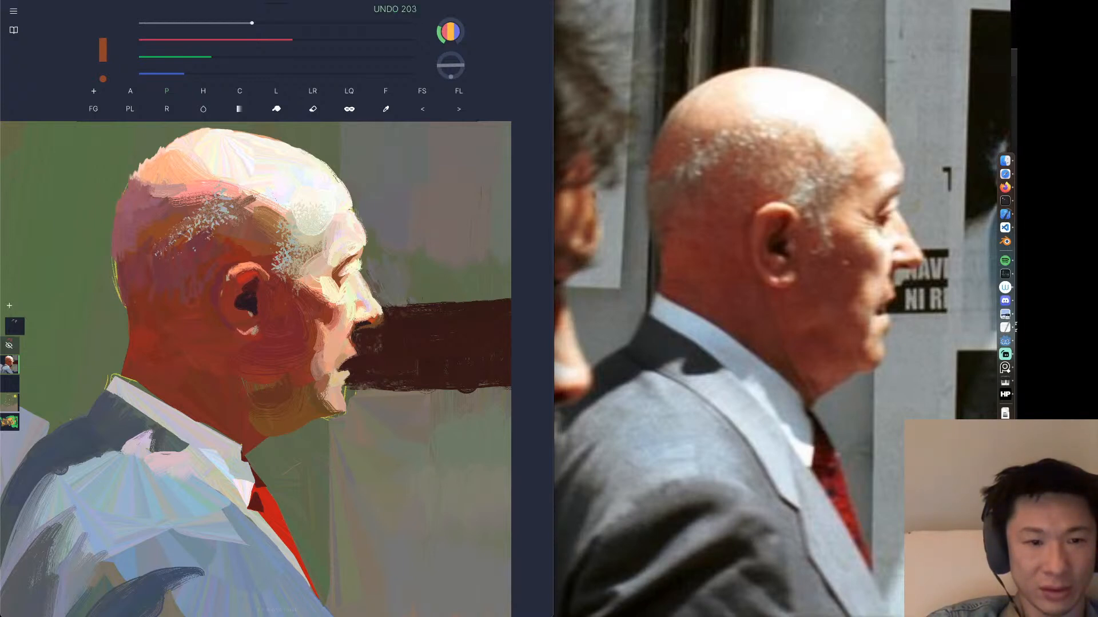
key("ctrl+z")
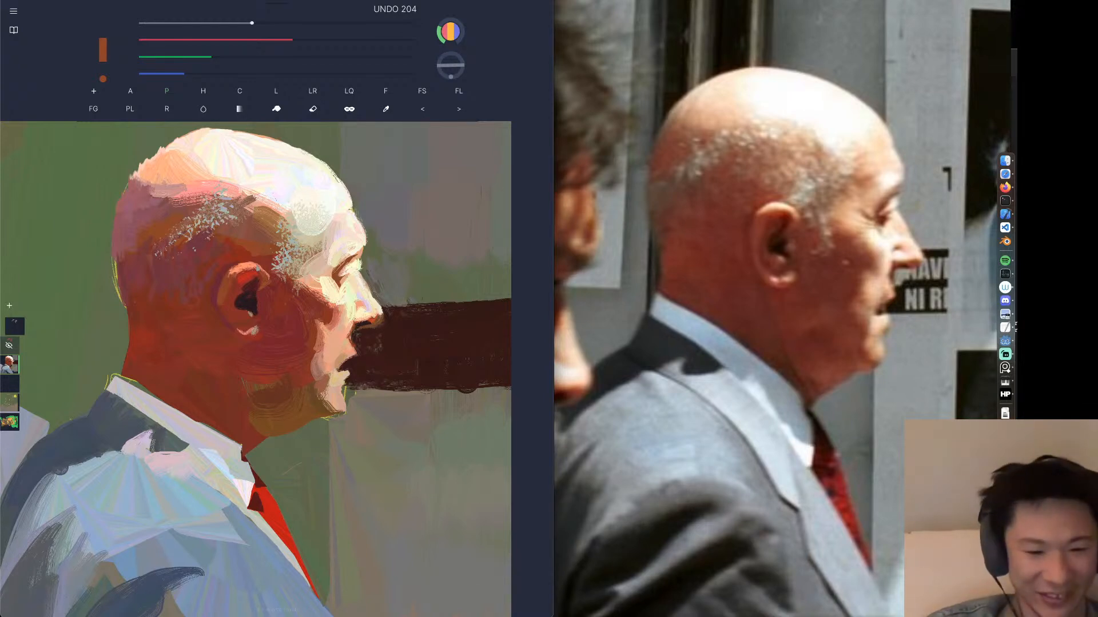
Sample the grey-brown background and the dark bar to trim the front edge of the chin and lower lip.
left_click(360, 421, "alt")
left_click_drag(347, 392, 345, 410)
key("ctrl+z")
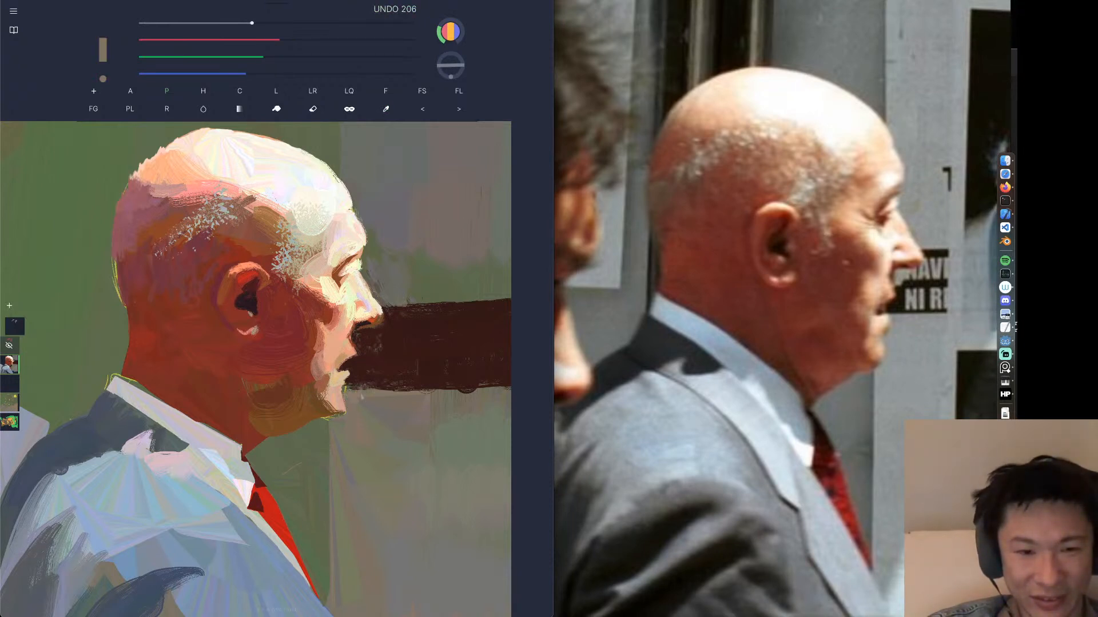
left_click(376, 382, "alt")
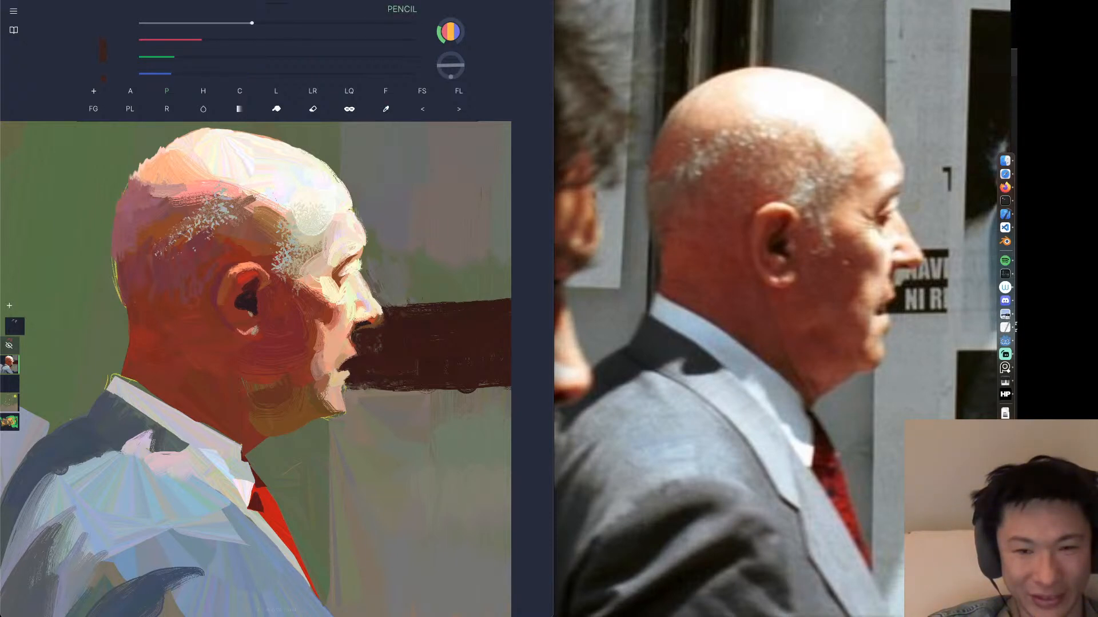
Sample olive-brown and tan tones from the jaw and chin and paint the shadow around the lower lip.
left_click(320, 409, "alt")
left_click_drag(342, 366, 340, 375)
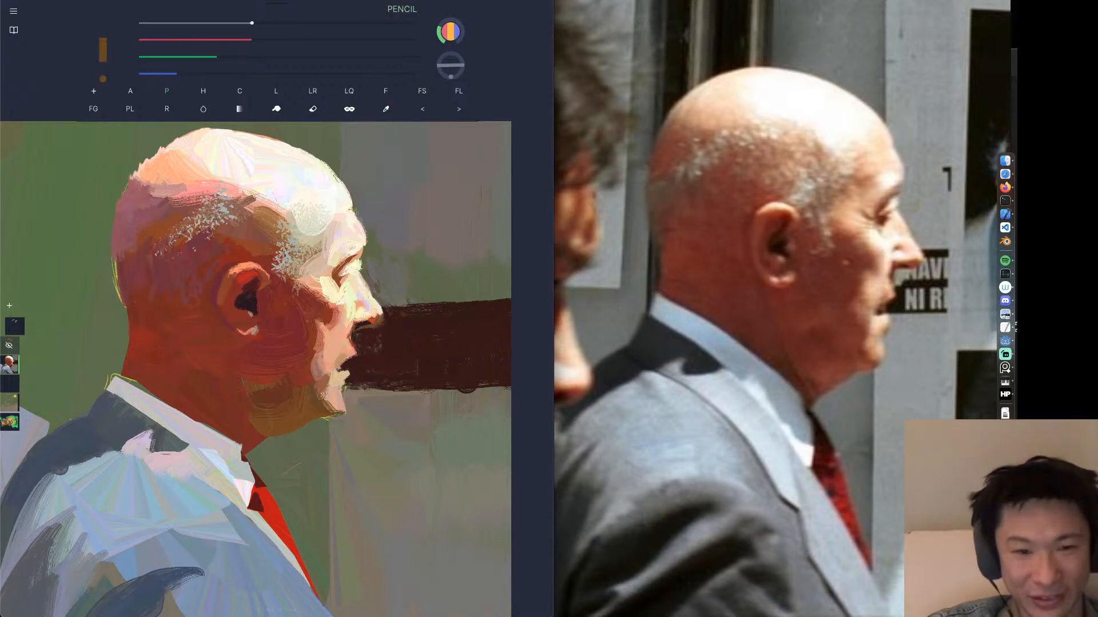
left_click(337, 399, "alt")
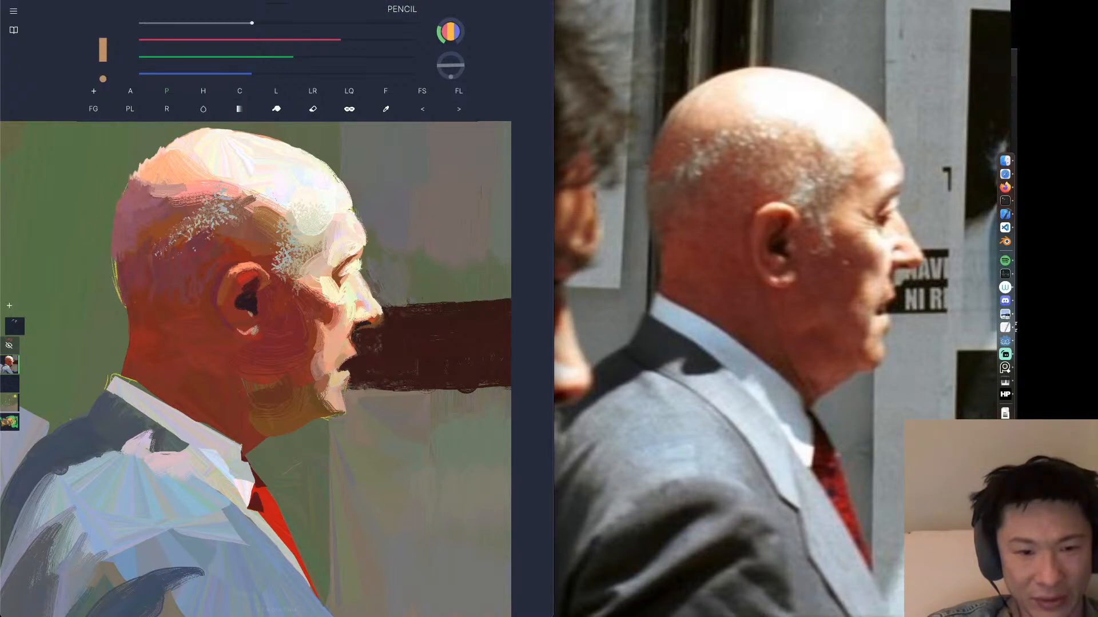
key("super+z")
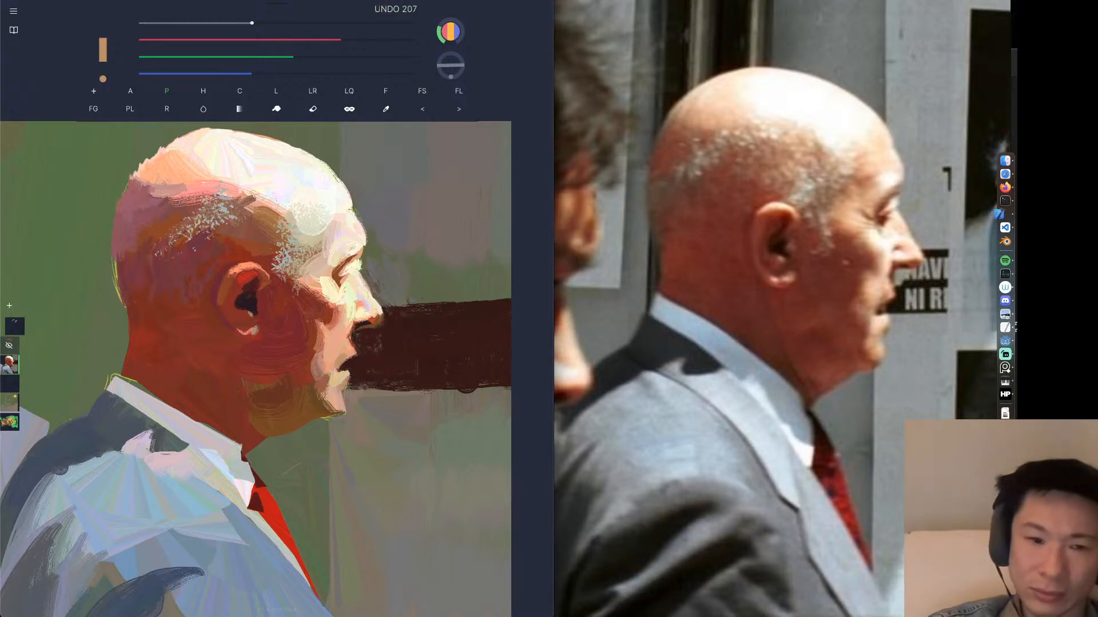
left_click(340, 395, "alt")
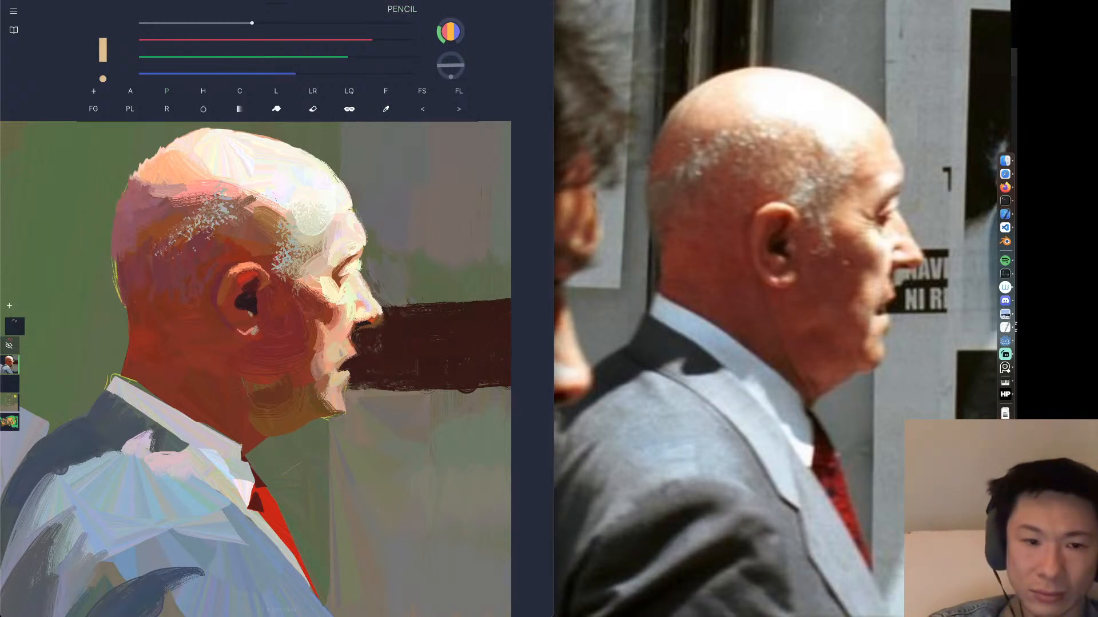
key("ctrl+z")
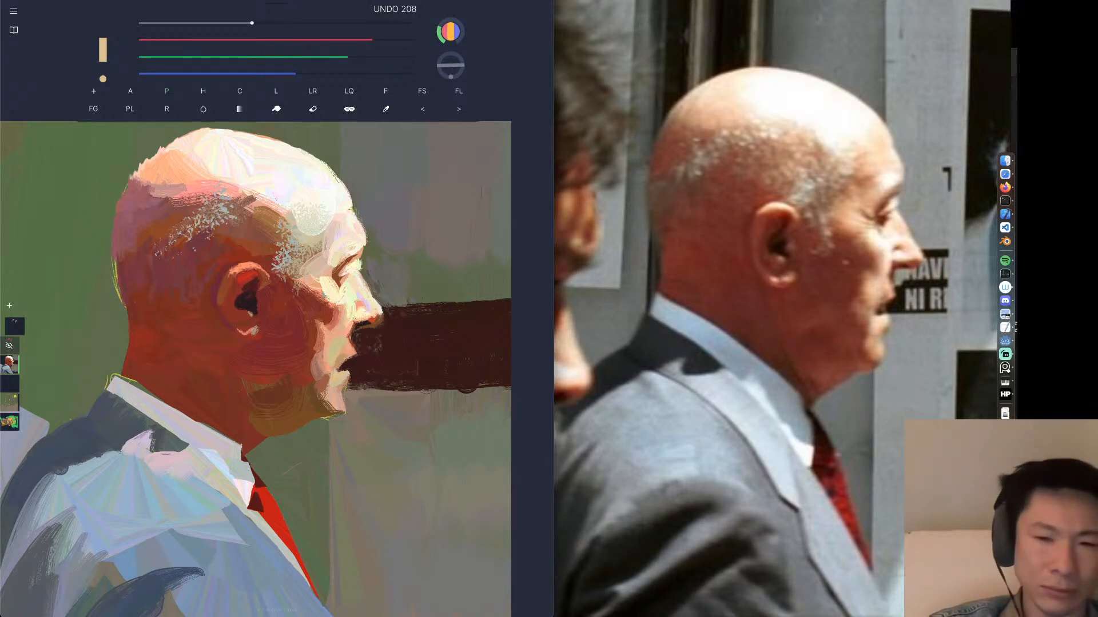
key("ctrl+z")
key("ctrl+z")
key("ctrl+z")
key("ctrl+z")
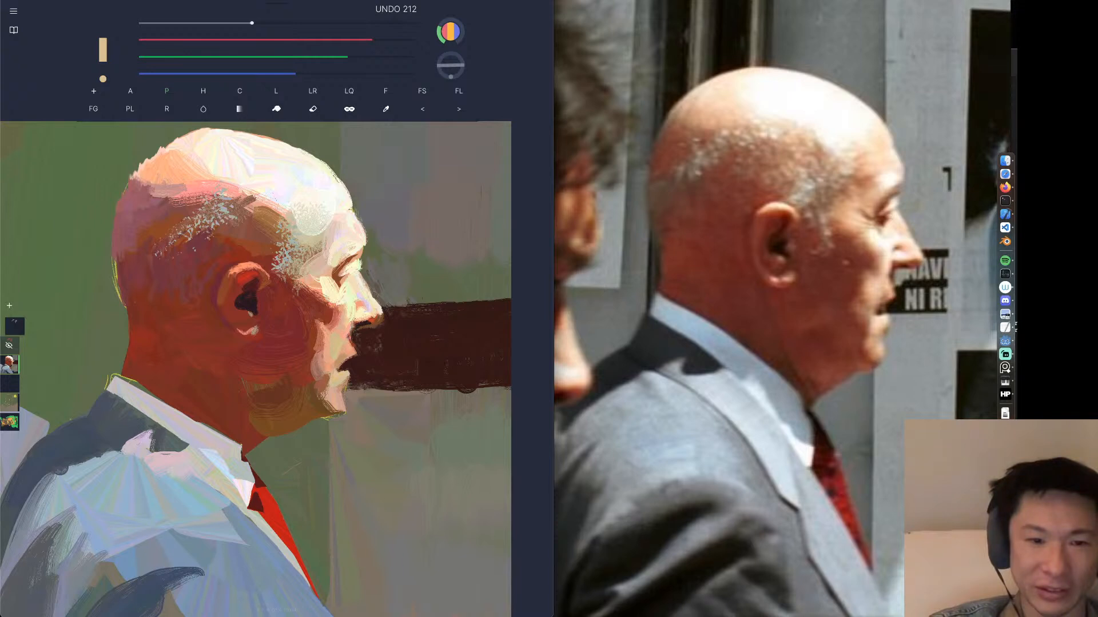
key("ctrl+z")
key("ctrl+z")
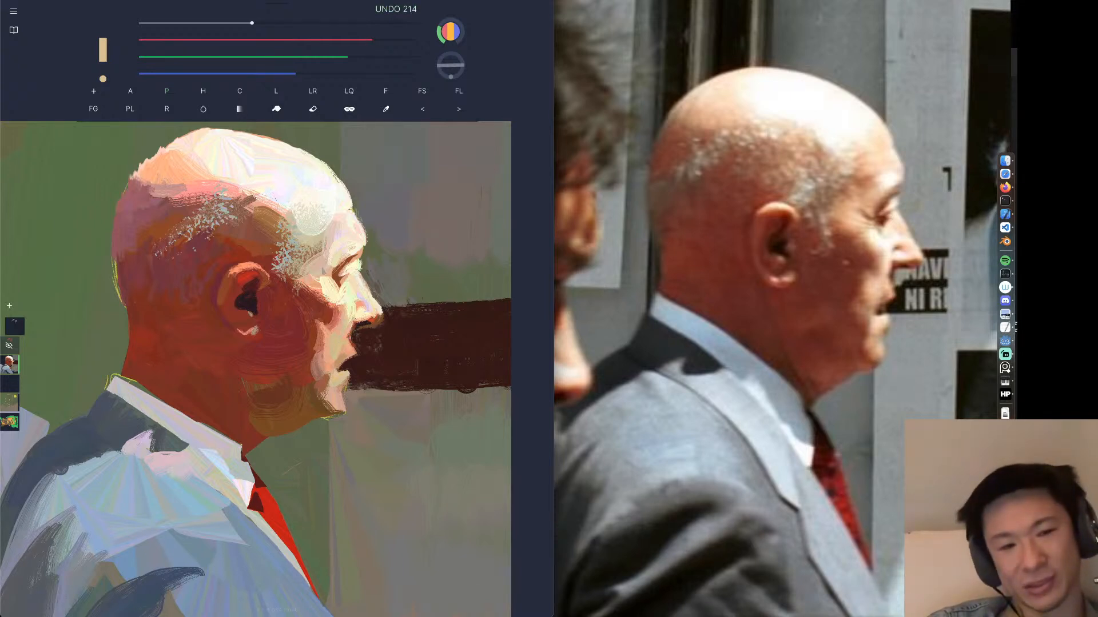
left_click_drag(321, 280, 325, 302)
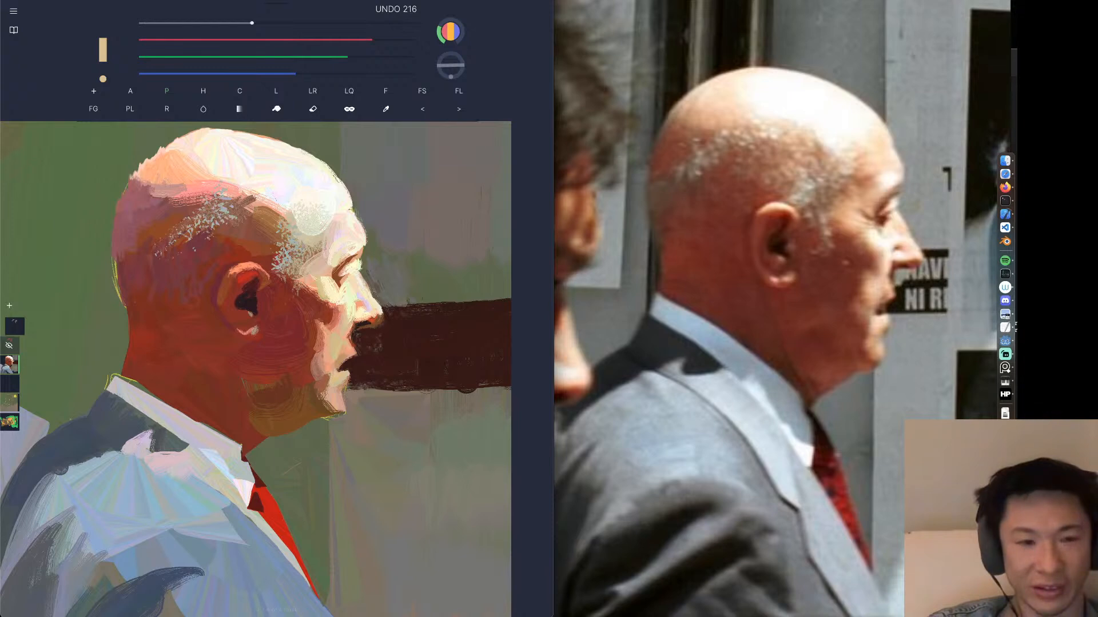
Sample pale pink tones from the temple, try short strokes behind the brow, and undo them.
key("i")
left_click(331, 252)
mouse_move(329, 252)
left_mouse_down()
mouse_move(331, 267)
mouse_move(335, 235)
mouse_move(333, 262)
left_mouse_up()
key("ctrl+z")
key("i")
left_click(334, 245)
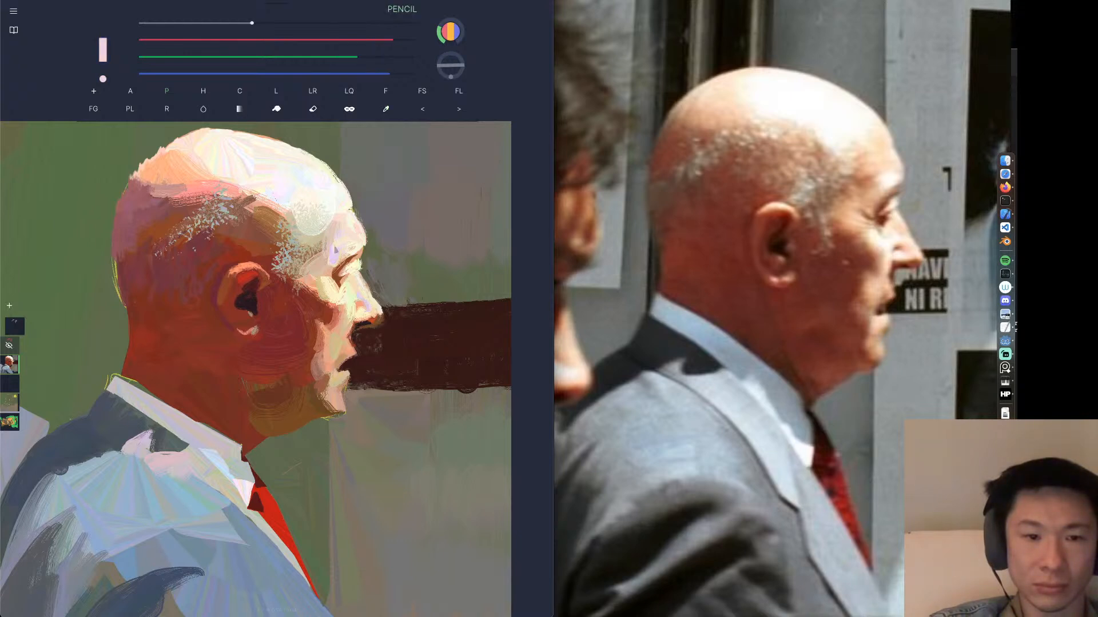
key("ctrl+z")
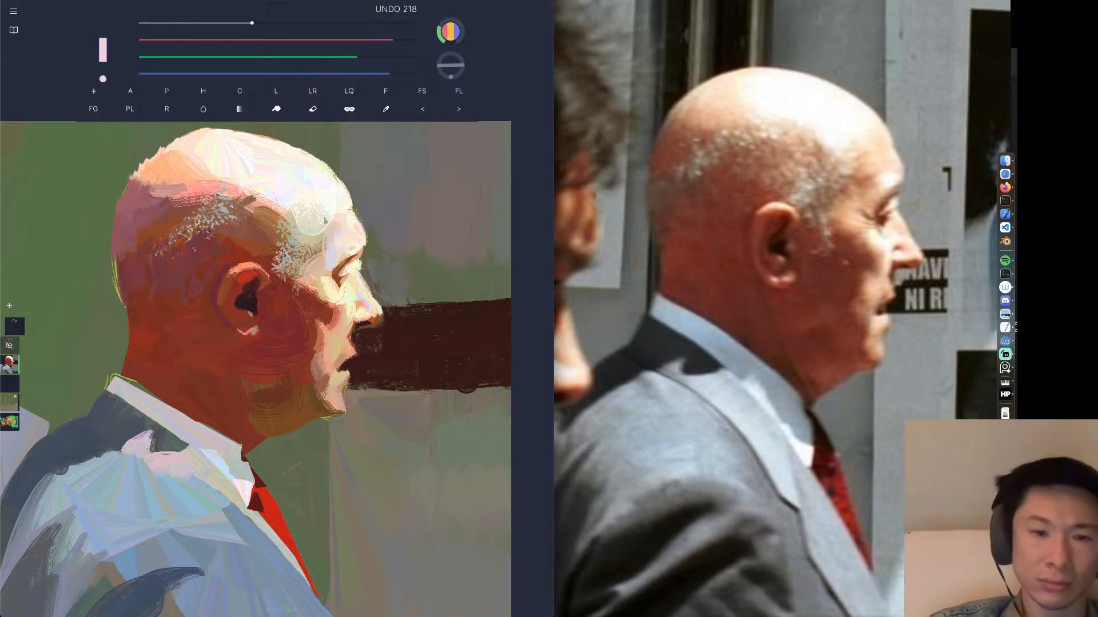
Sample near-white tones from the temple and crown, try strokes across the lit crown, and undo them.
left_click(311, 209)
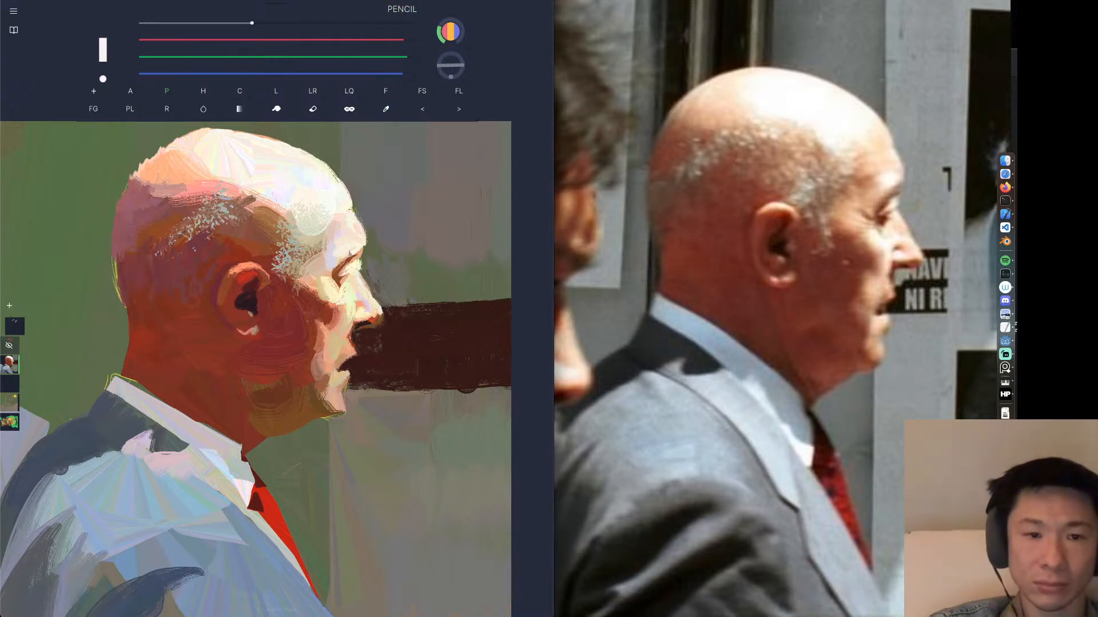
left_click(271, 165)
left_click_drag(249, 162, 302, 181)
key("super+z")
left_click(270, 197)
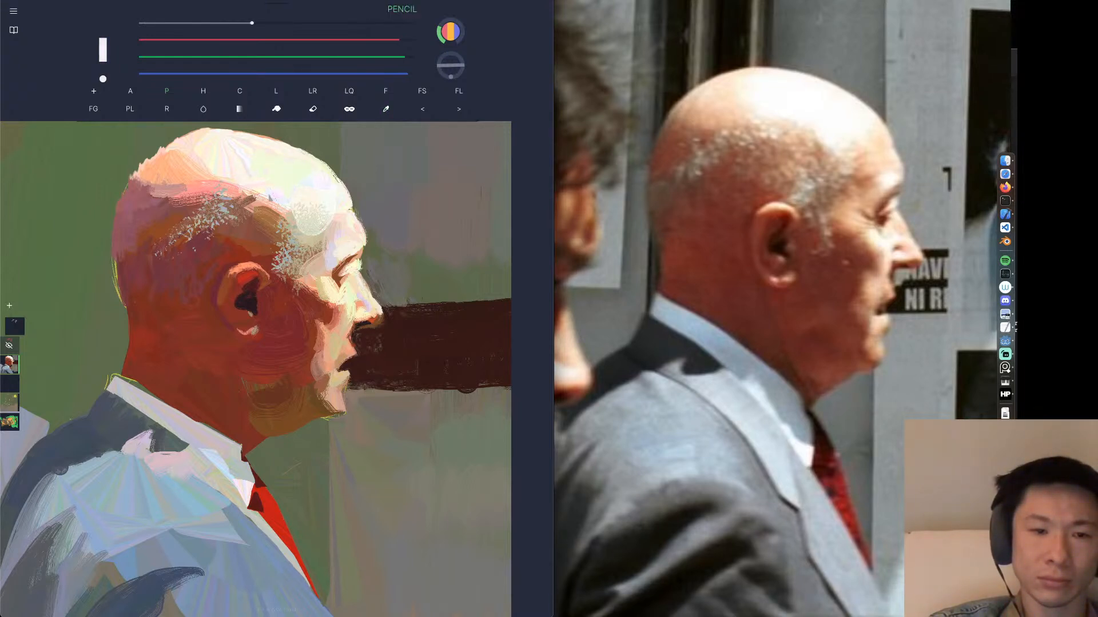
left_click(246, 172)
left_click(276, 198)
left_click_drag(307, 178, 232, 157)
key("ctrl+z")
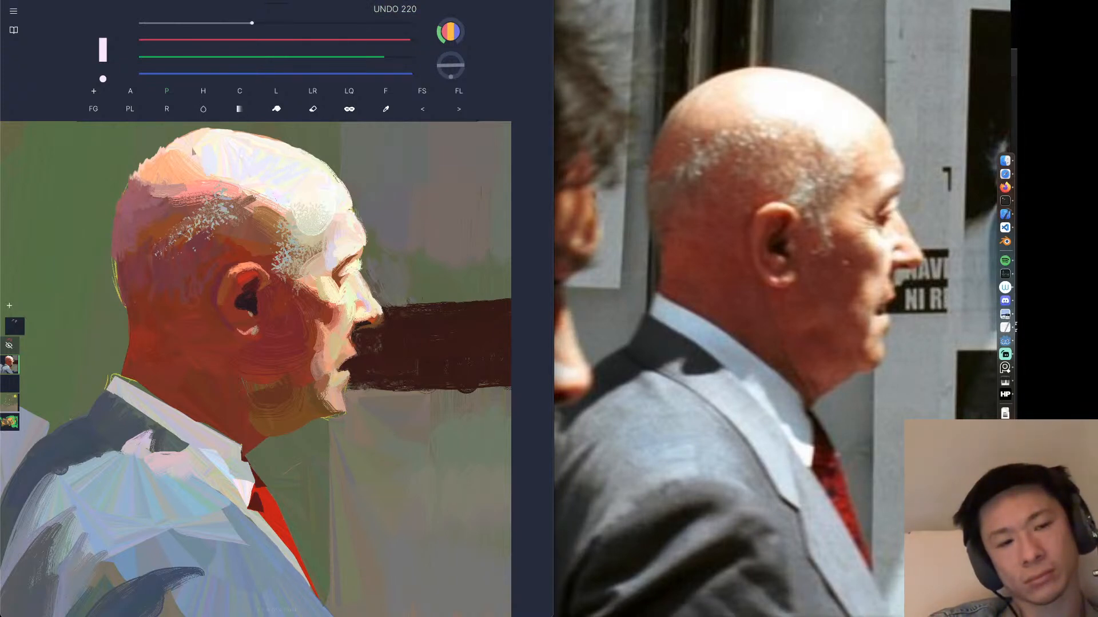
key("ctrl+z")
key("ctrl+z")
Sample peach tones from the crown, plus brown and red-brown from the jaw and neck below the ear.
left_click(212, 162, "alt")
left_click(192, 155, "alt")
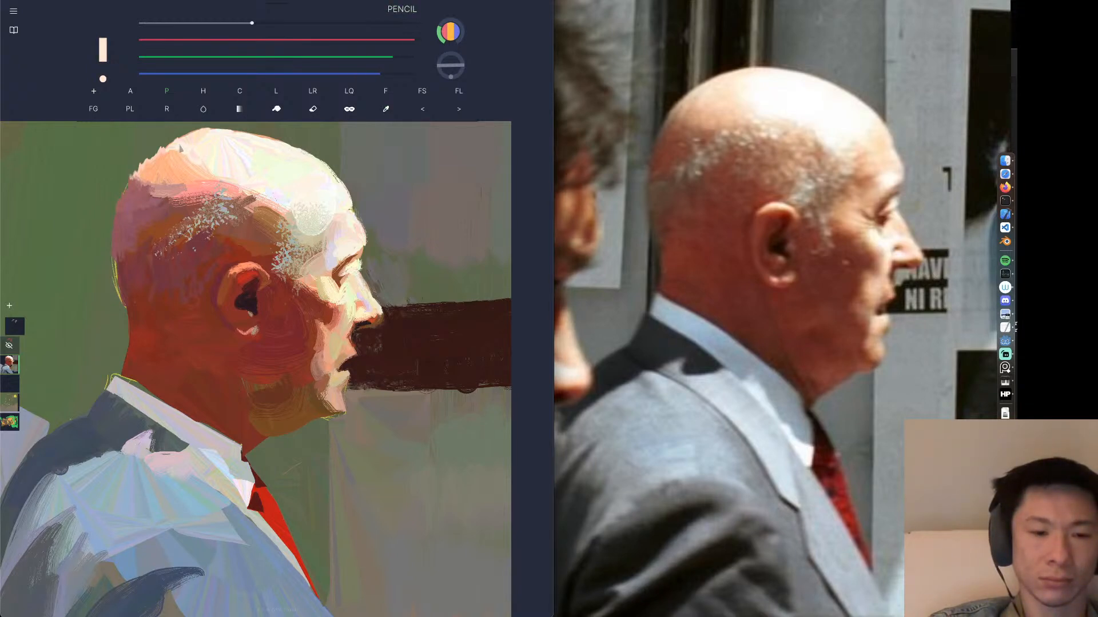
left_click(234, 392, "alt")
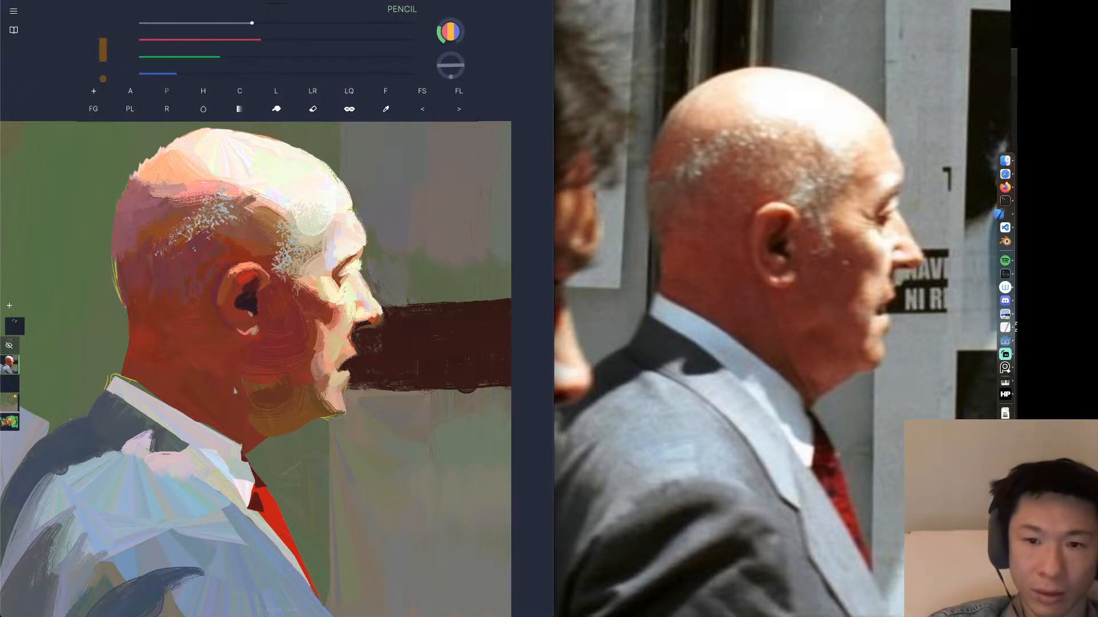
left_click(223, 363, "alt")
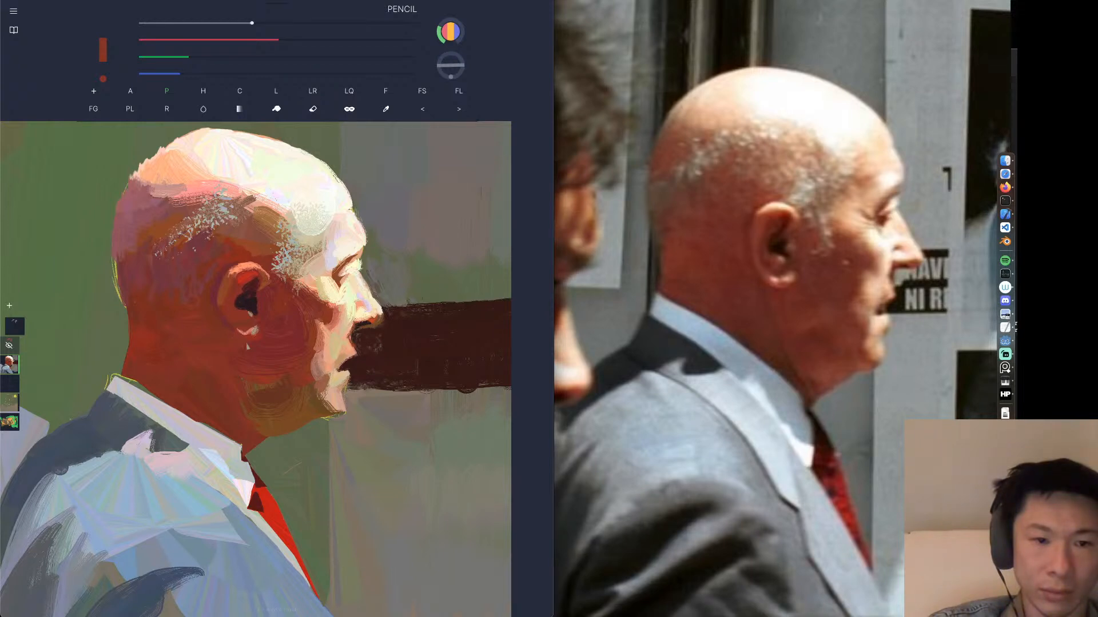
Reduce the Liquify brush to size 222 and pull the earlobe slightly downward.
key("q")
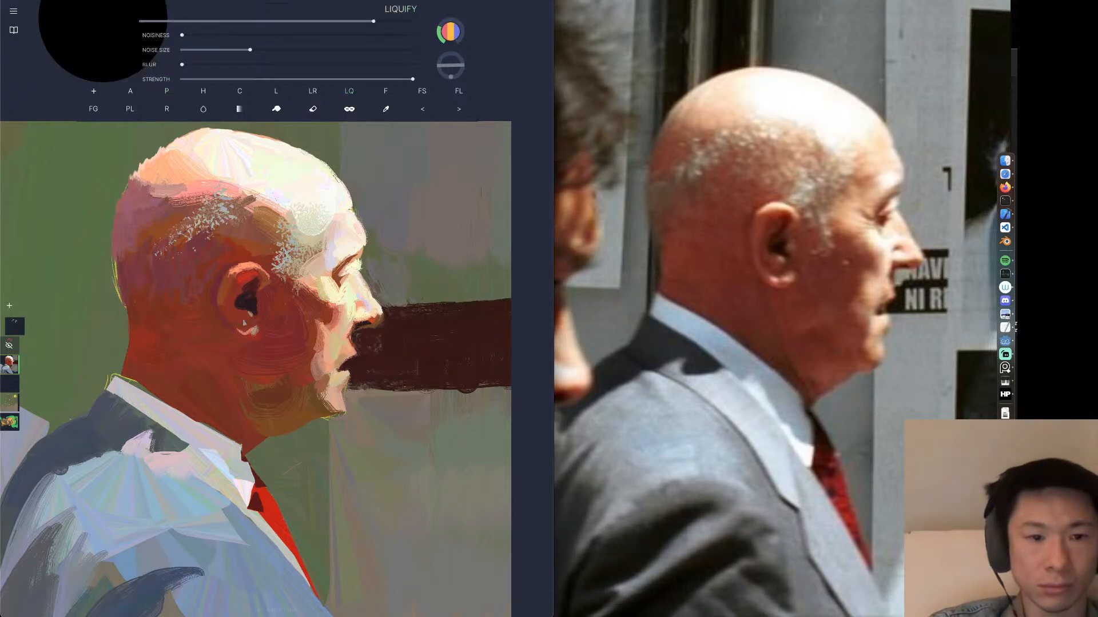
left_click_drag(250, 321, 235, 350)
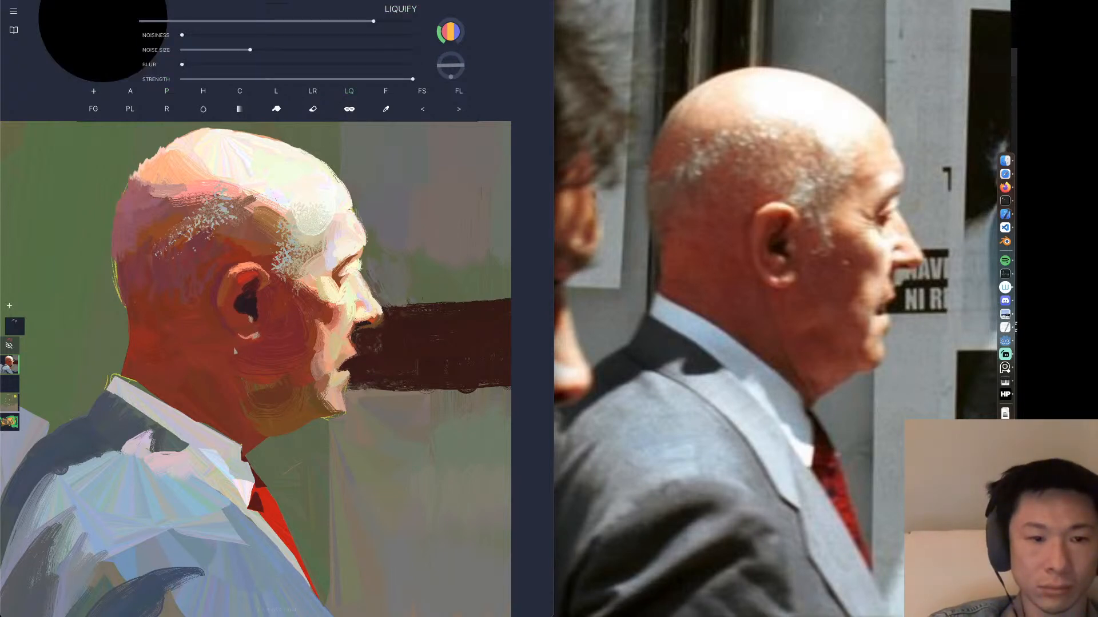
key("super+z")
key("[")
key("[")
key("]")
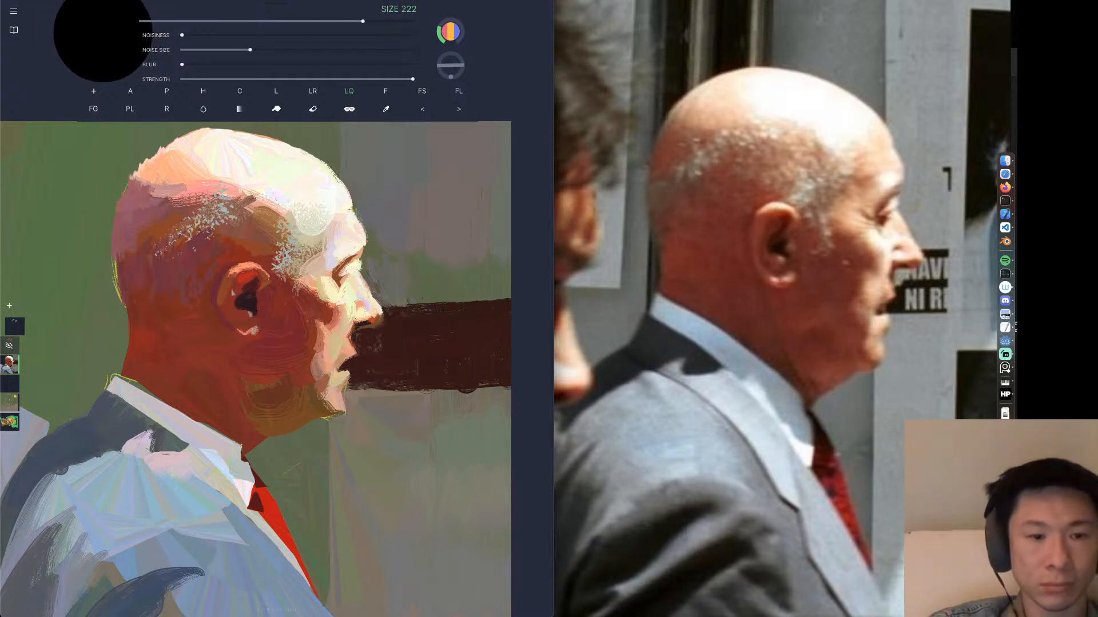
left_click_drag(249, 334, 245, 342)
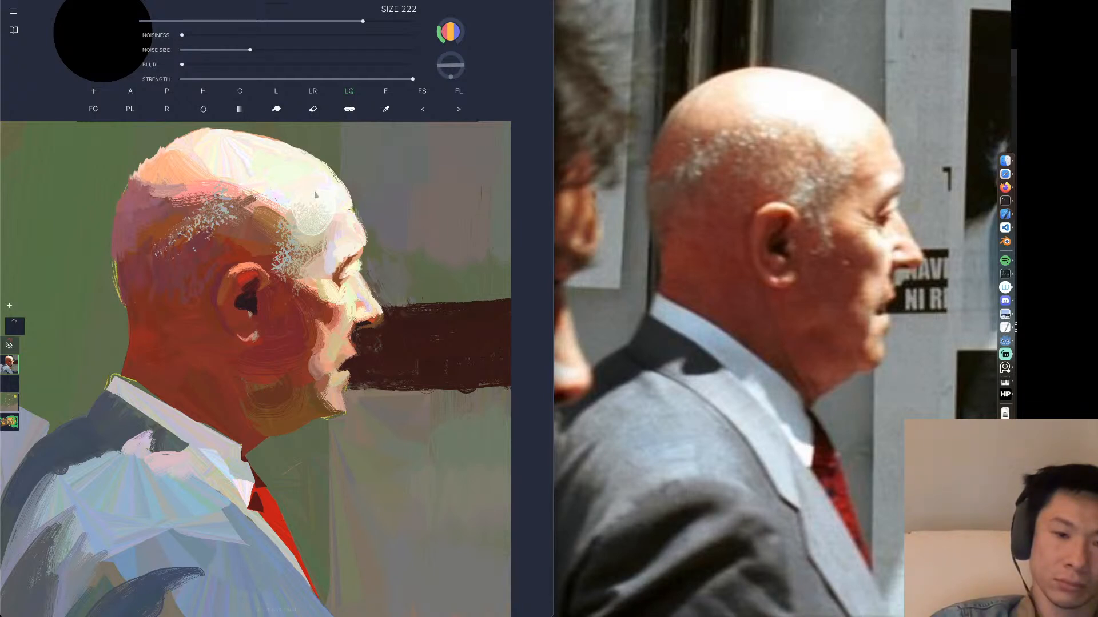
key("ctrl+z")
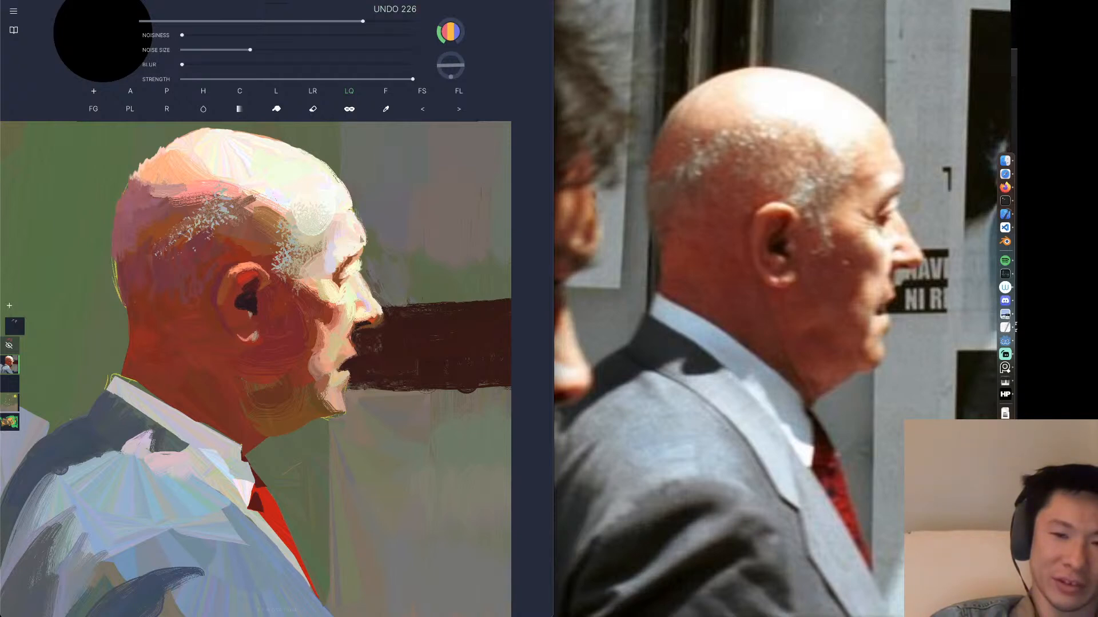
Return to the Pencil, undo the last strokes, and stroke a sampled tan tone above the ear beside the temple hair.
left_click(166, 91)
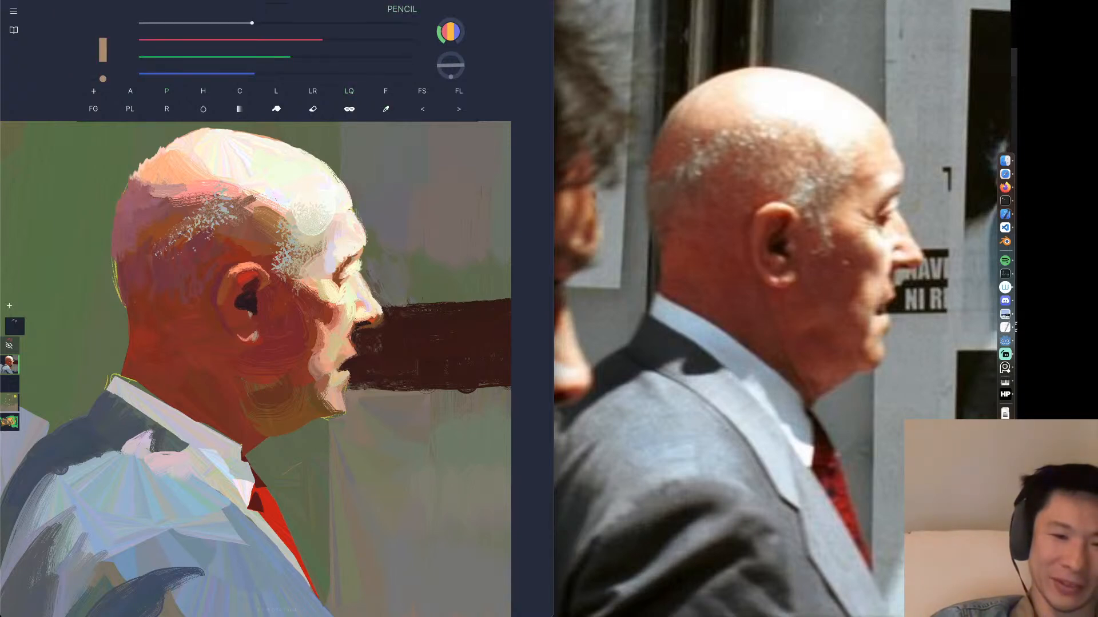
key("ctrl+z")
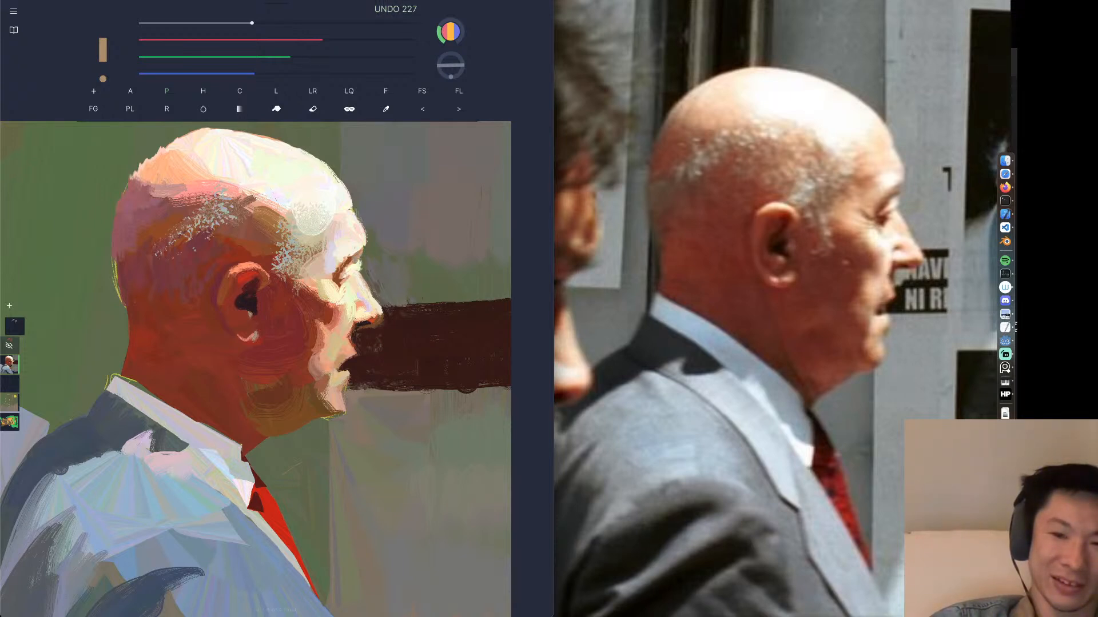
key("ctrl+z")
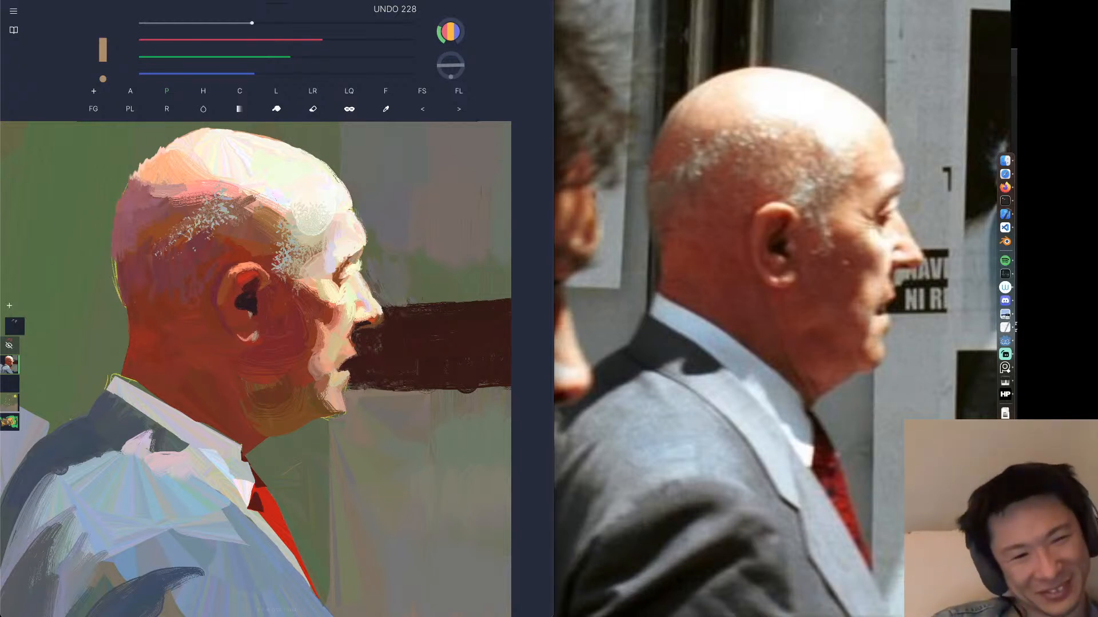
left_click(267, 207, "alt")
left_click_drag(281, 220, 259, 200)
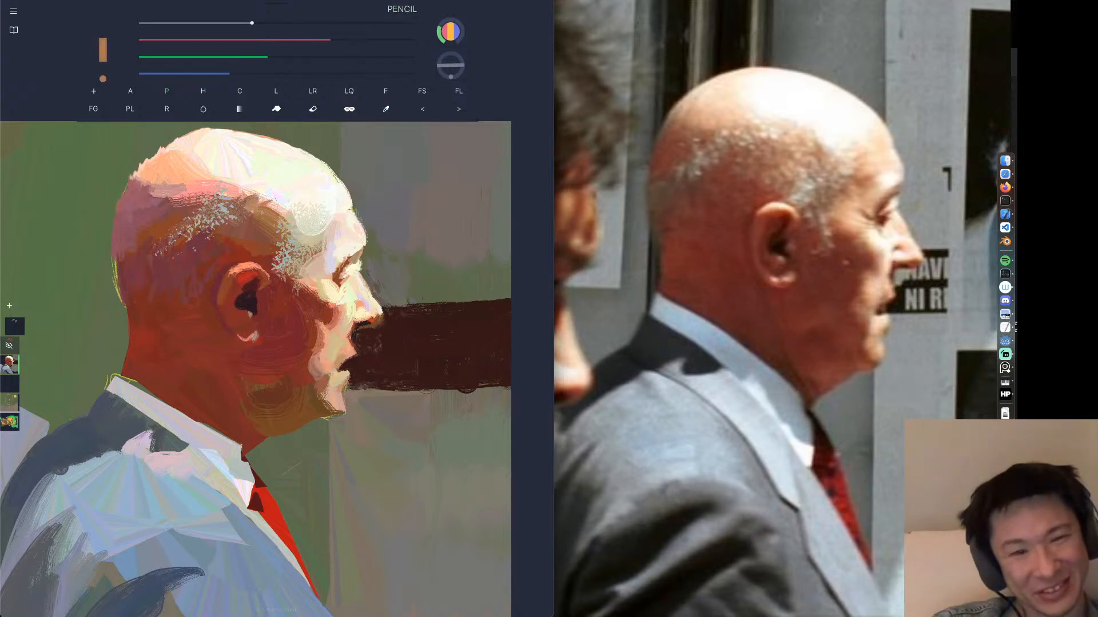
Shift the colour to a brighter ochre and paint a patch between the side hair and the temple hair.
left_click_drag(280, 57, 355, 40)
left_click_drag(292, 57, 306, 57)
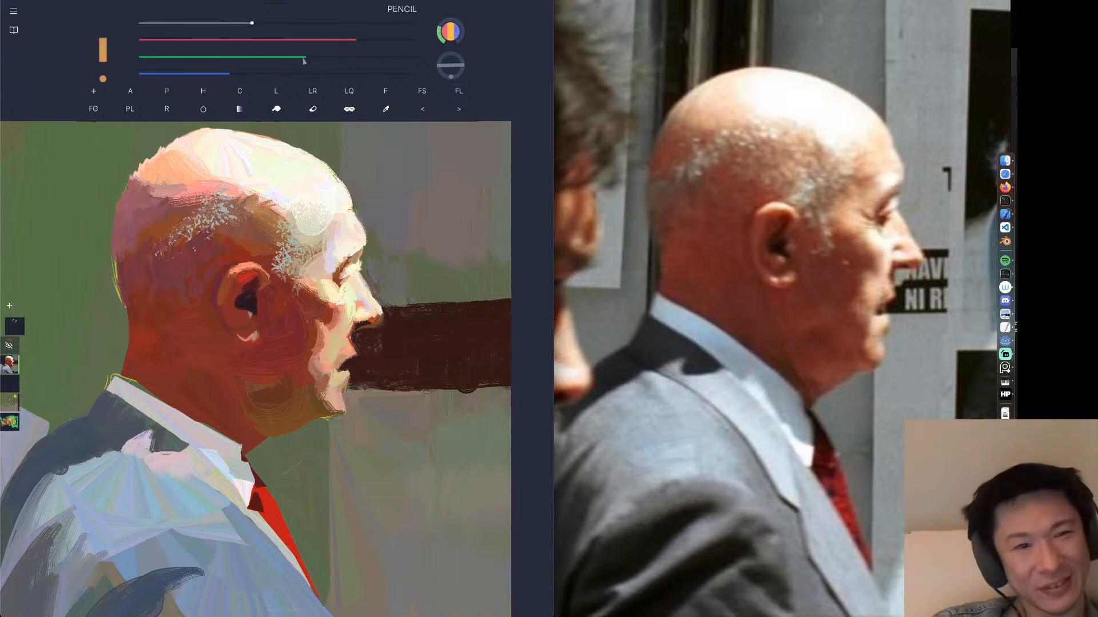
left_click_drag(240, 199, 266, 193)
mouse_move(258, 207)
left_mouse_down()
mouse_move(280, 196)
mouse_move(289, 213)
left_mouse_up()
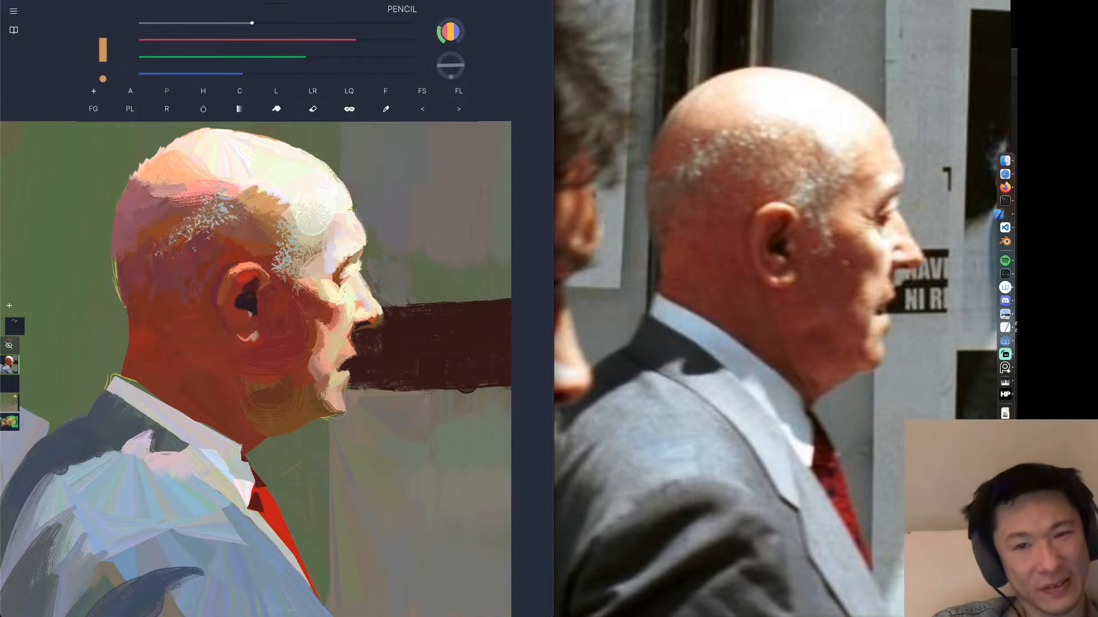
Try lighter yellow-orange strokes along the hairline above the ear and undo them.
left_click_drag(308, 59, 324, 58)
mouse_move(228, 195)
left_mouse_down()
mouse_move(253, 180)
mouse_move(241, 179)
left_mouse_up()
left_click_drag(219, 190, 224, 174)
key("super+z")
key("super+z")
key("super+z")
left_click_drag(324, 59, 385, 47)
mouse_move(250, 184)
left_mouse_down()
mouse_move(277, 188)
mouse_move(280, 197)
mouse_move(259, 184)
mouse_move(289, 206)
left_mouse_up()
key("super+z")
key("super+z")
key("super+z")
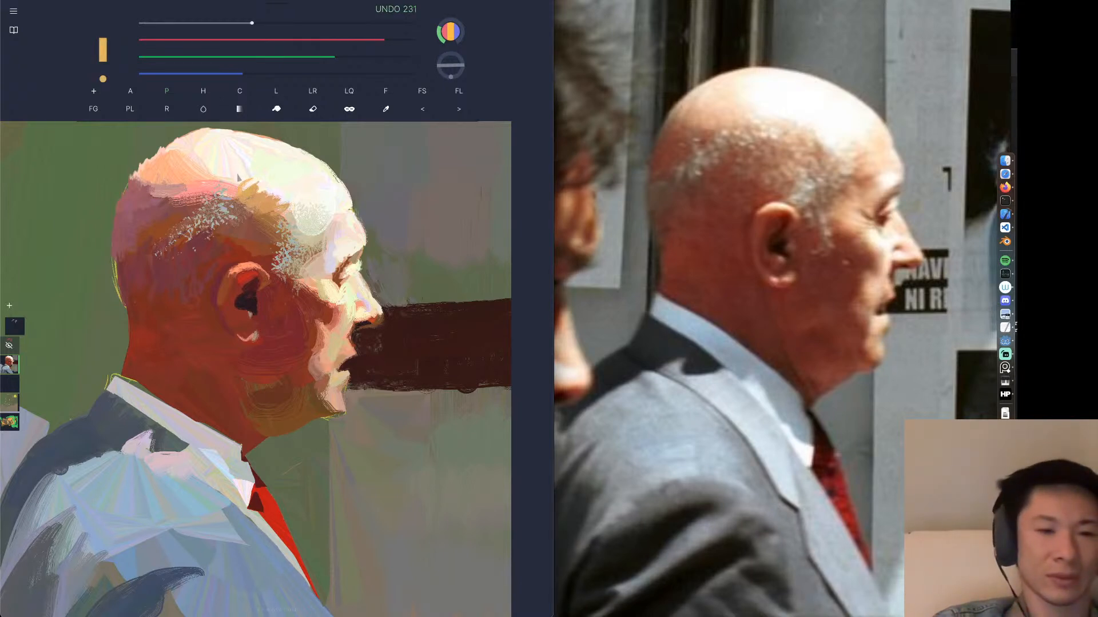
Sample cream near the temple, shift it towards pale peach and pink, and paint over the tan patch above the ear.
left_click_drag(297, 75, 290, 76)
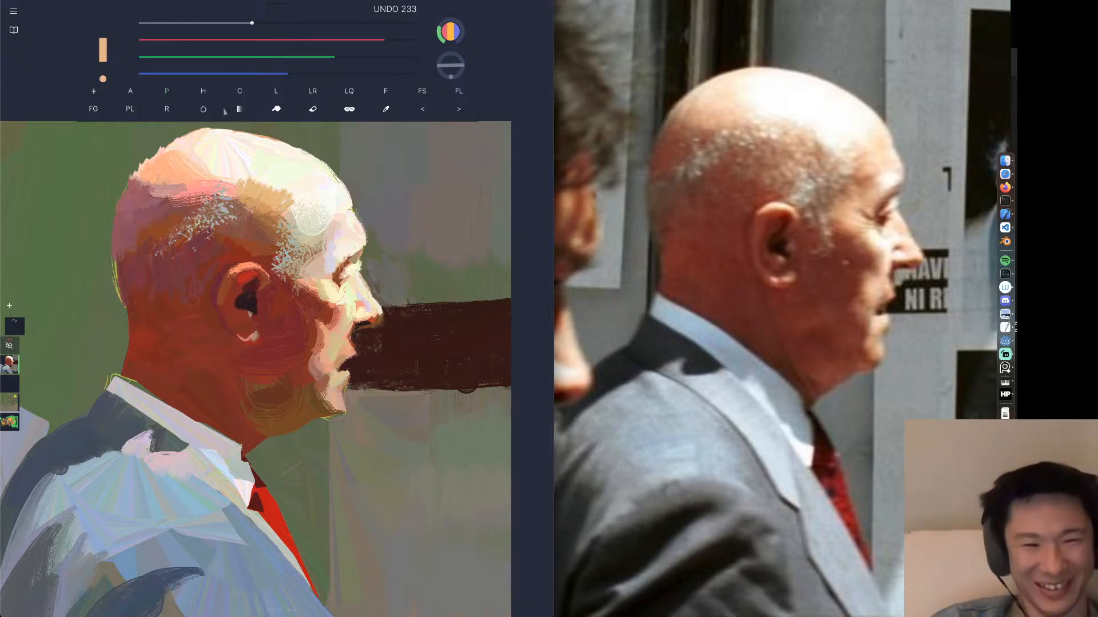
left_click(302, 191, "alt")
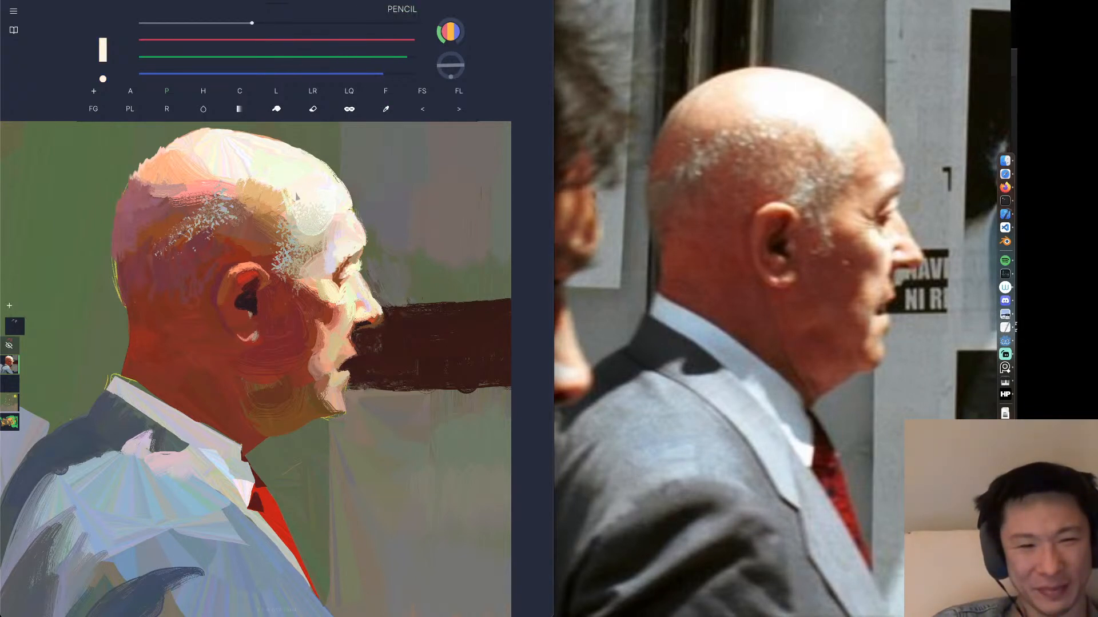
mouse_move(255, 179)
left_mouse_down()
mouse_move(278, 192)
mouse_move(249, 183)
mouse_move(239, 194)
left_mouse_up()
key("super+z")
left_click_drag(391, 58, 353, 79)
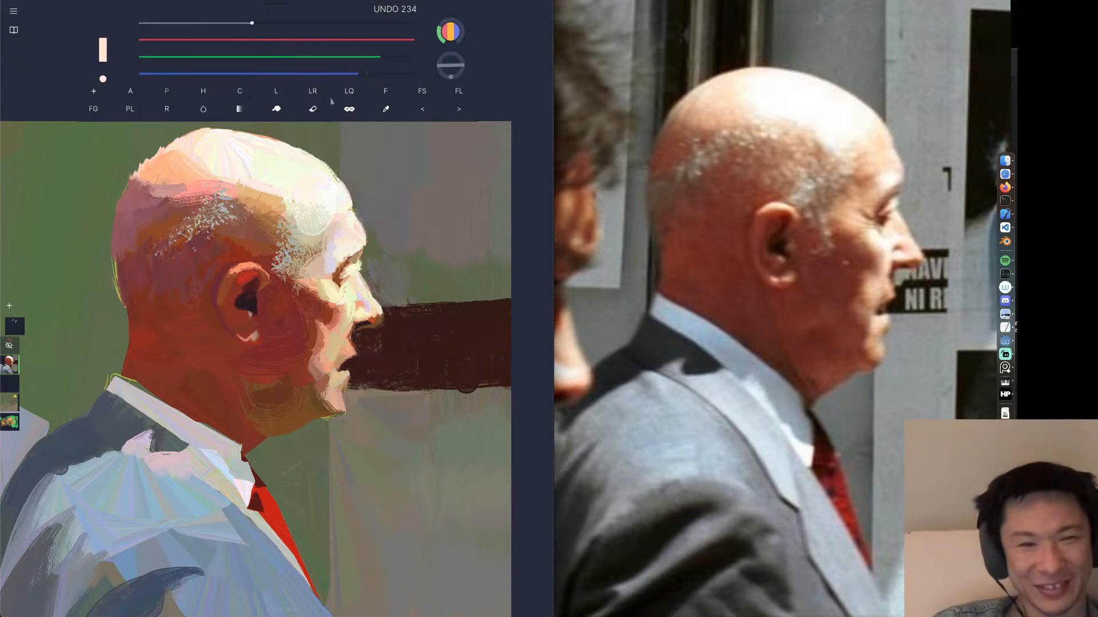
mouse_move(279, 198)
left_mouse_down()
mouse_move(237, 191)
mouse_move(267, 205)
left_mouse_up()
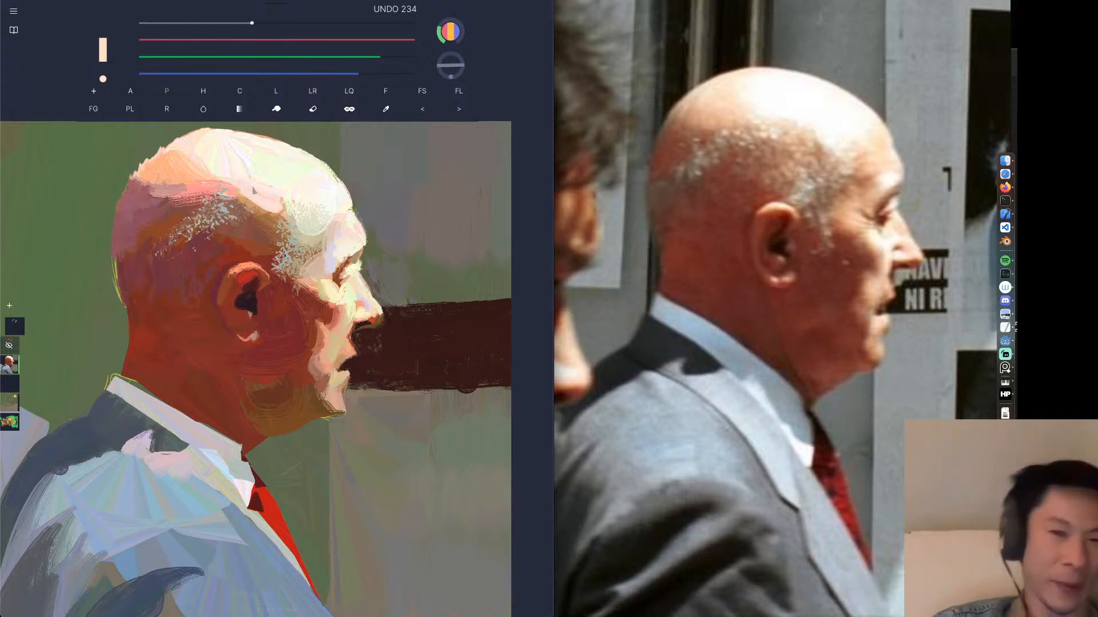
key("super+z")
left_click_drag(380, 57, 362, 57)
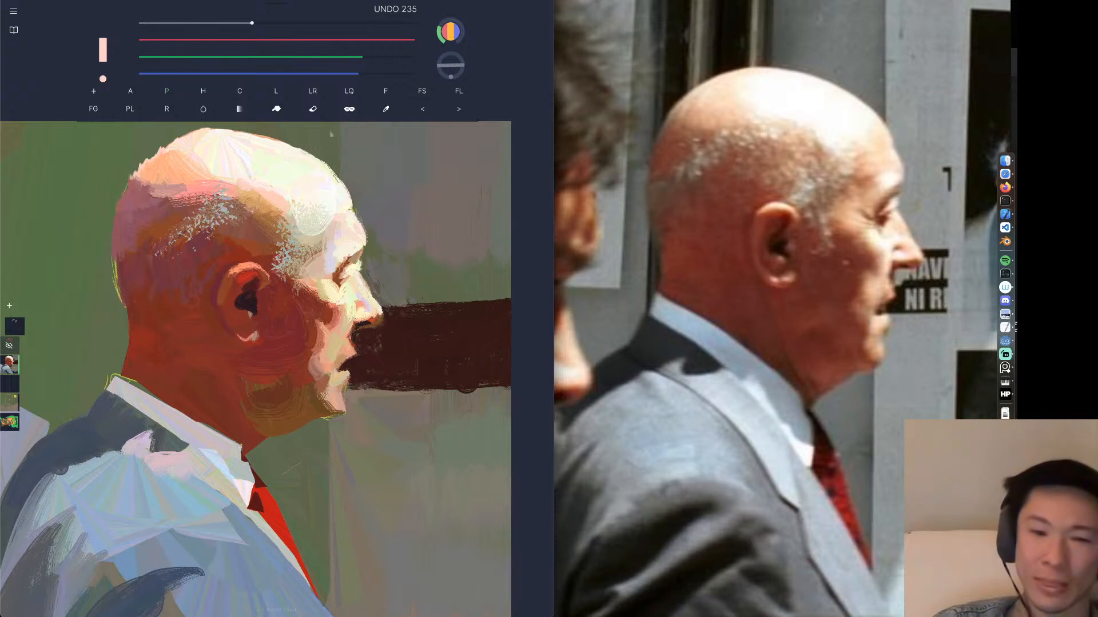
Sample near-white from the forehead, warm it to cream, and try strokes beside the temple hair.
scroll(343, 331, "down", 5)
scroll(219, 216, "up", 5)
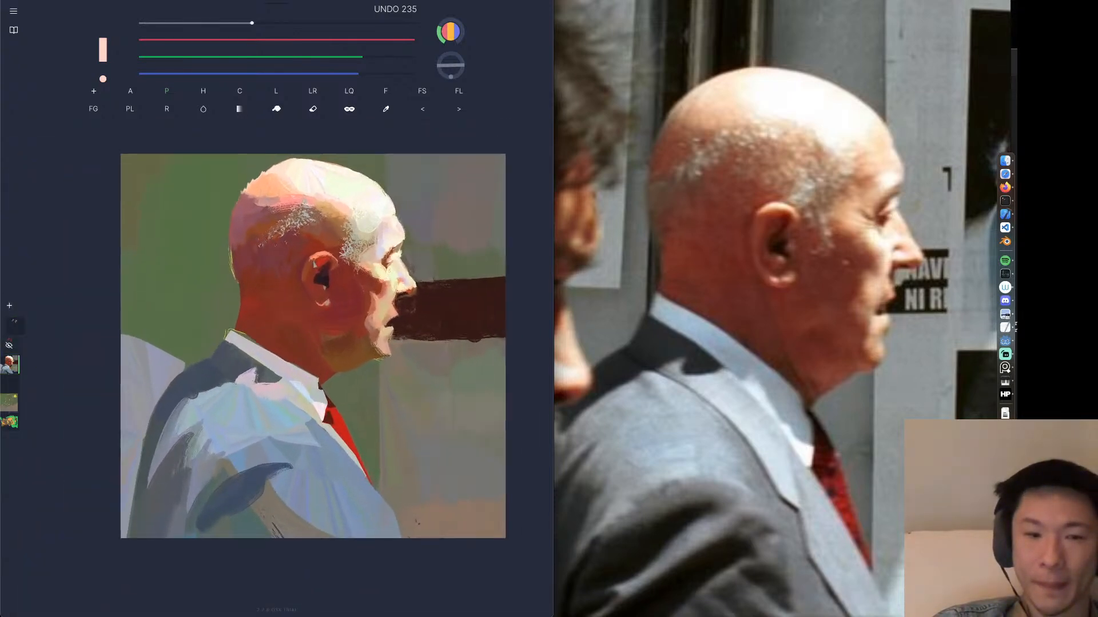
left_click(371, 195, "alt")
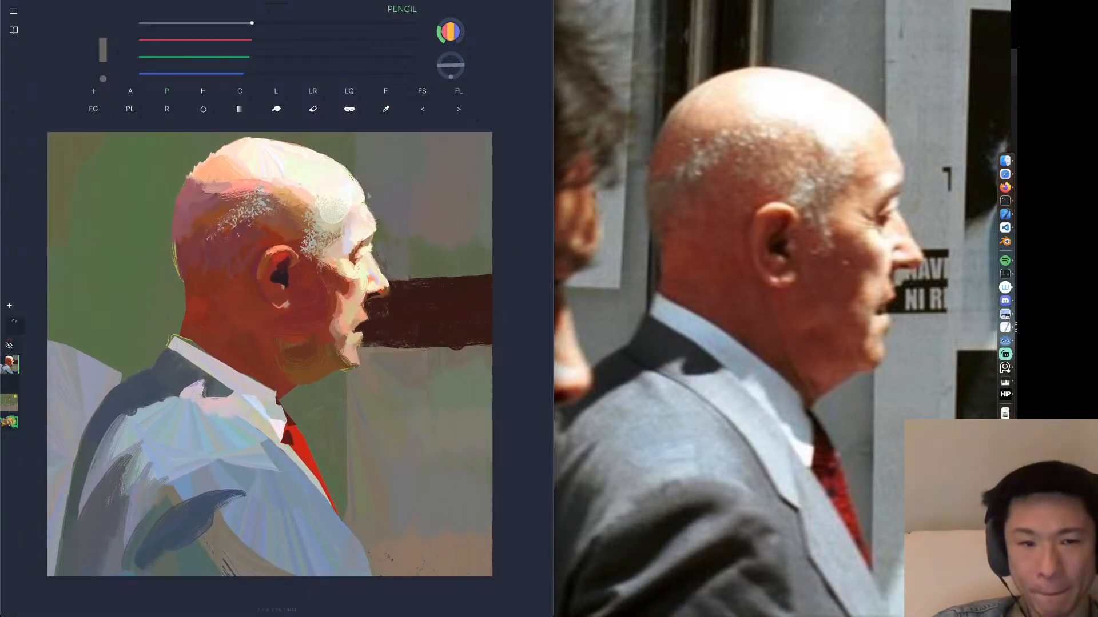
key("super+z")
left_click(354, 186, "alt")
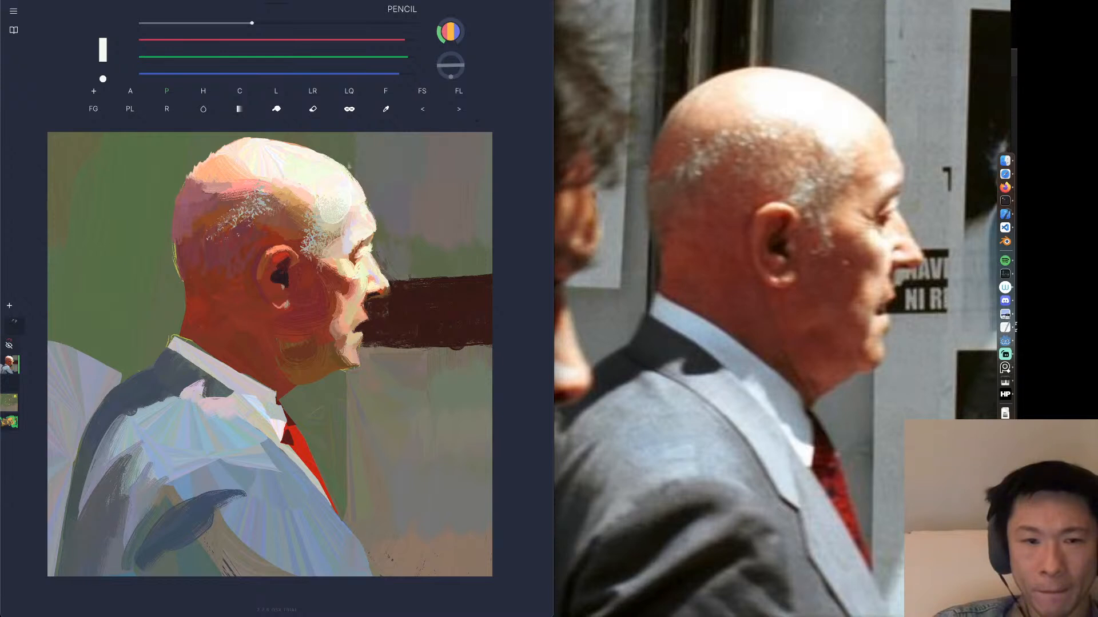
left_click_drag(402, 60, 398, 59)
left_click_drag(397, 76, 386, 77)
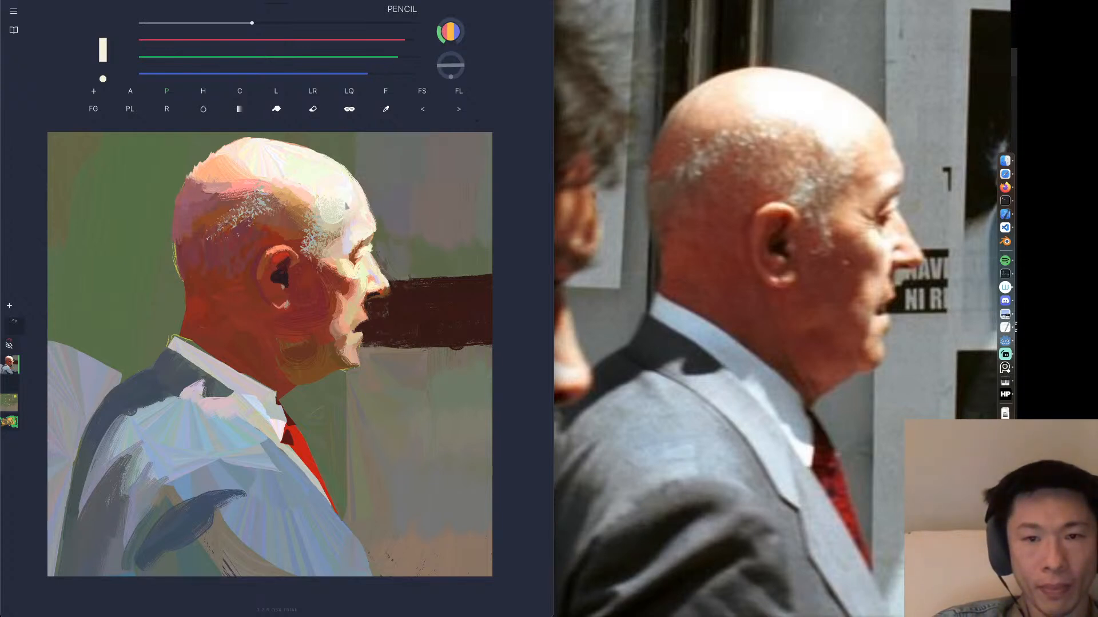
key("super+z")
left_click(388, 60)
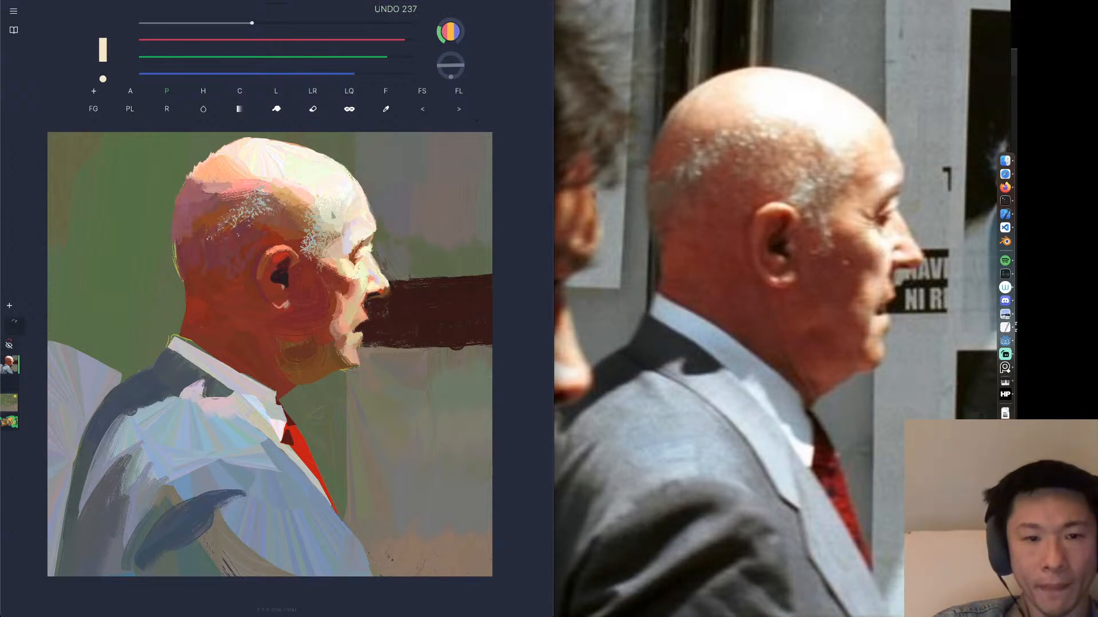
Undo the last five strokes on the head.
key("super+z")
key("super+z")
key("super+z")
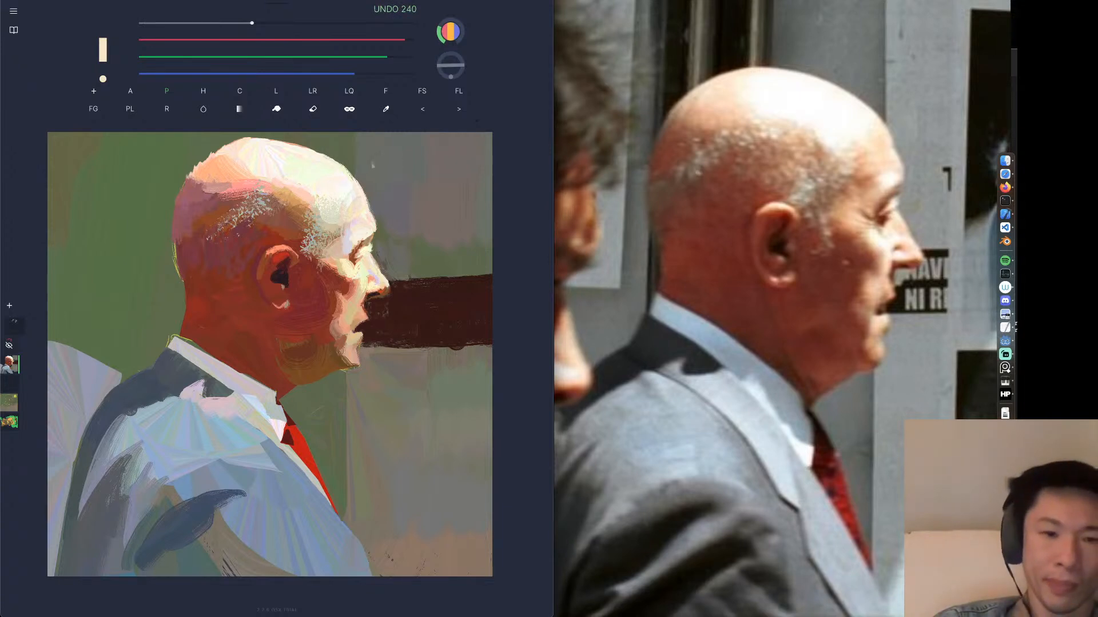
key("super+z")
key("super+z")
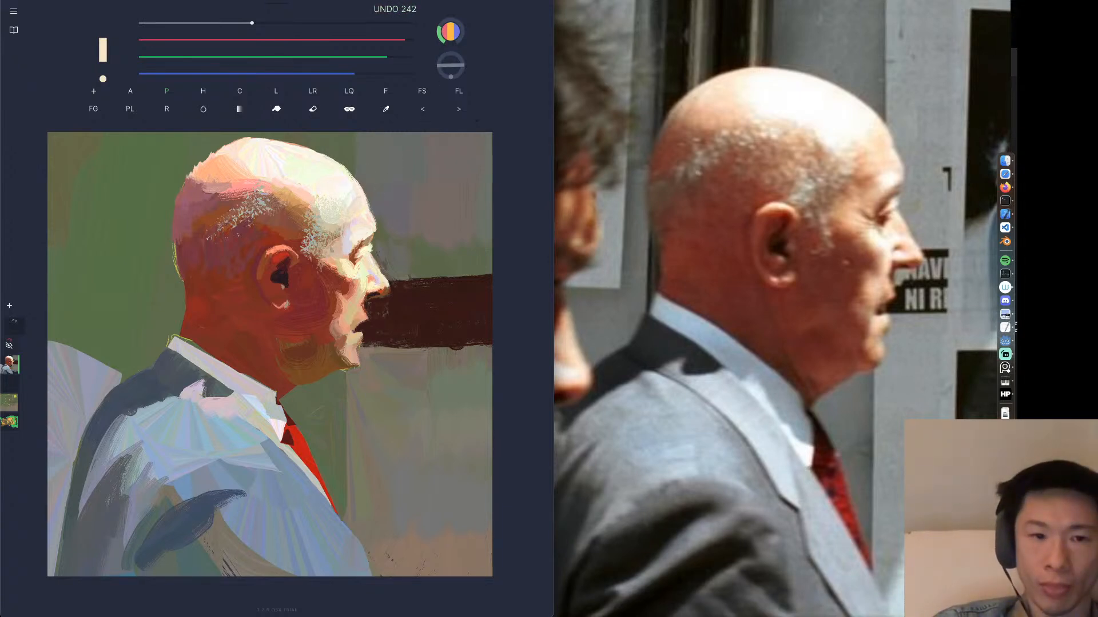
Sample rust-brown from the eye, try a Fill Stretch shape across the brow, and undo it.
left_click(358, 250, "alt")
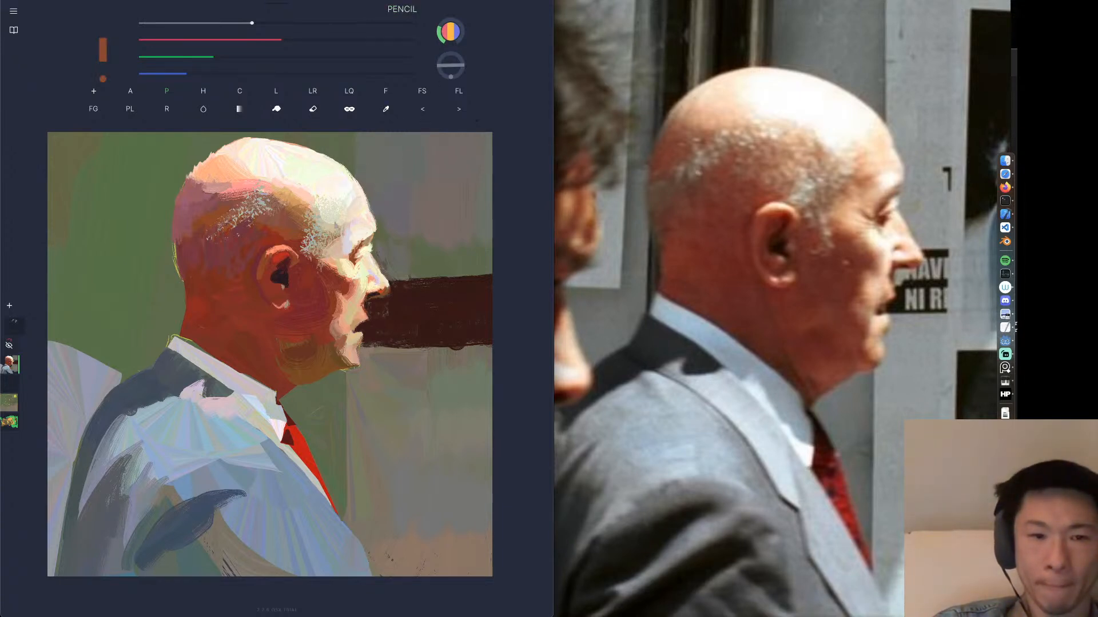
left_click(422, 91)
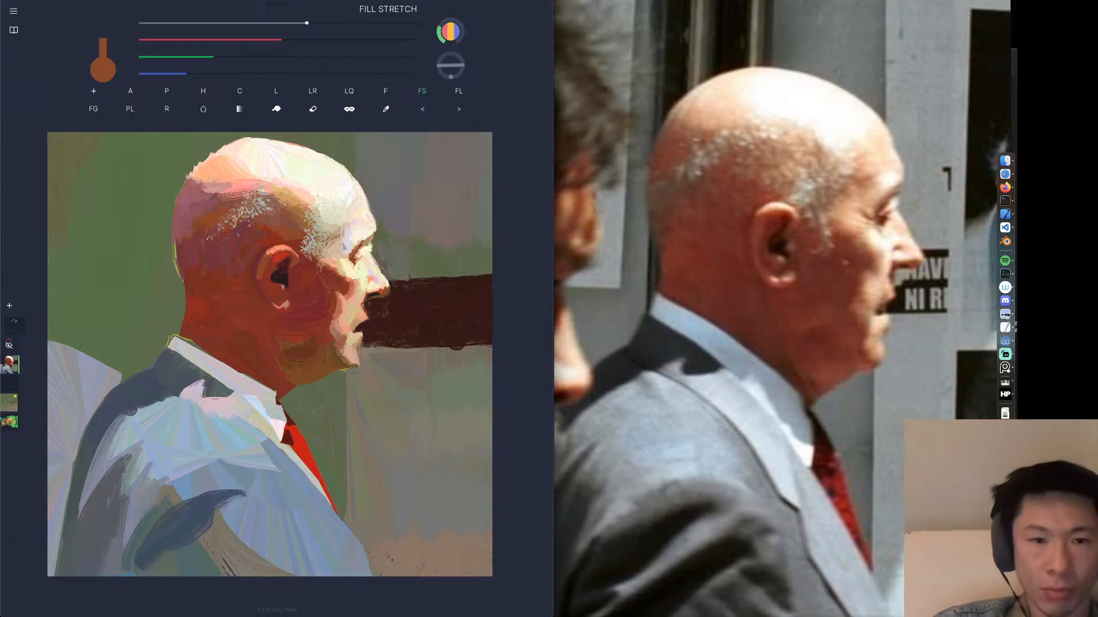
left_click_drag(368, 220, 358, 235)
key("super+z")
Sample muted browns beside the temple hair, try a small Fill Stretch shape above the eye, and undo it.
left_click(294, 232, "alt")
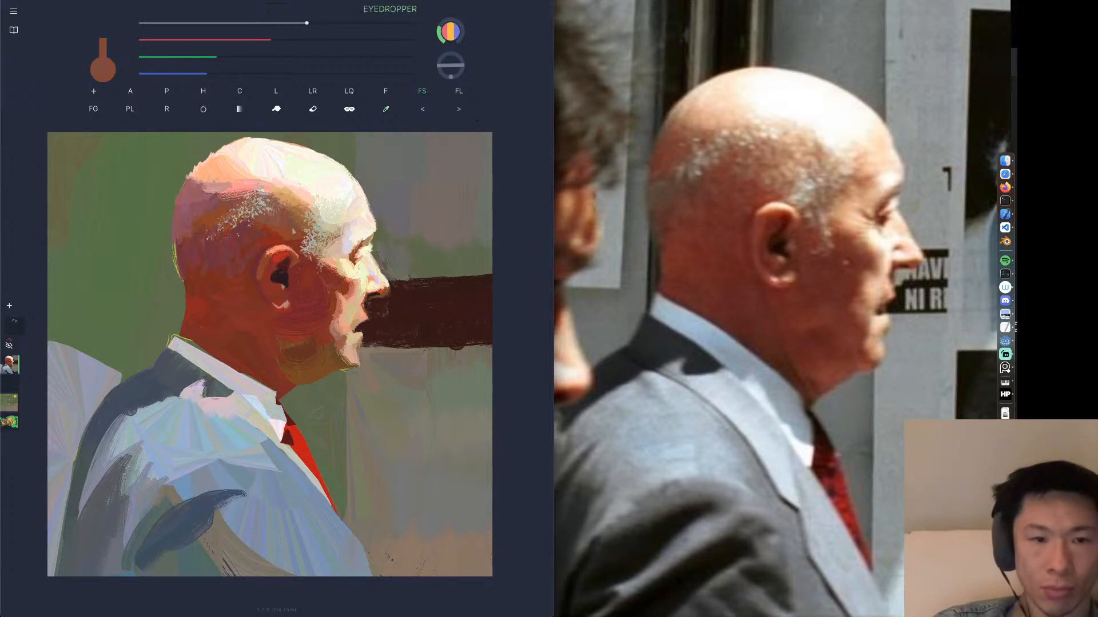
left_click(309, 233, "alt")
mouse_move(354, 225)
left_mouse_down()
mouse_move(347, 242)
mouse_move(343, 228)
mouse_move(355, 231)
left_mouse_up()
key("super+z")
Sample brown at the eye, shift it to a lighter orange-brown, try Fill Stretch shapes at the brow, and undo them.
left_click(355, 251, "alt")
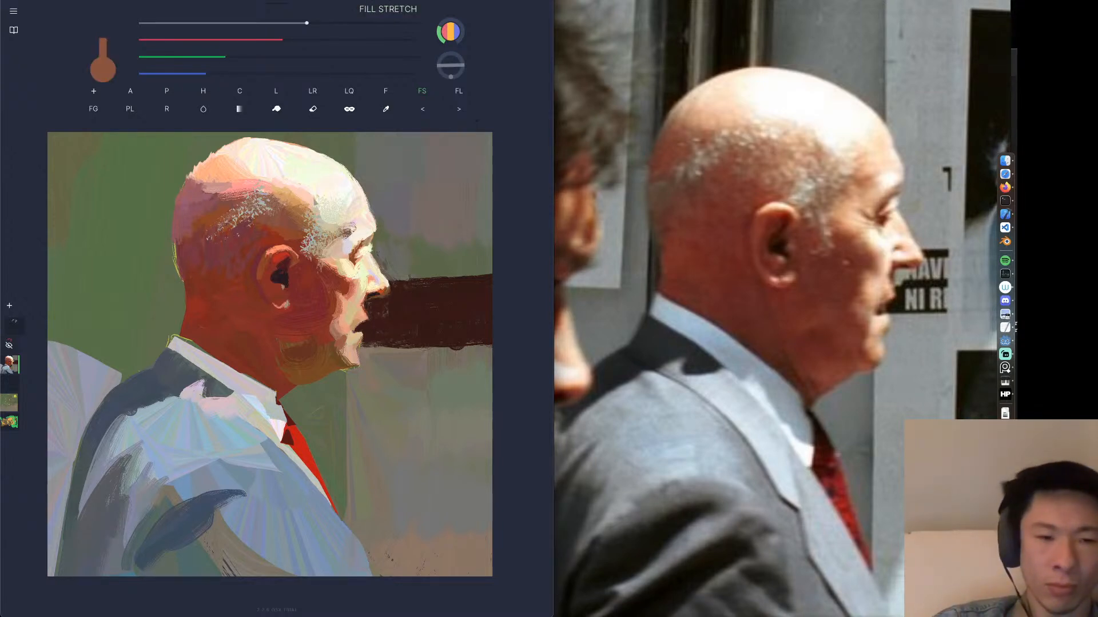
key("super+z")
left_click(328, 41)
left_click(242, 58)
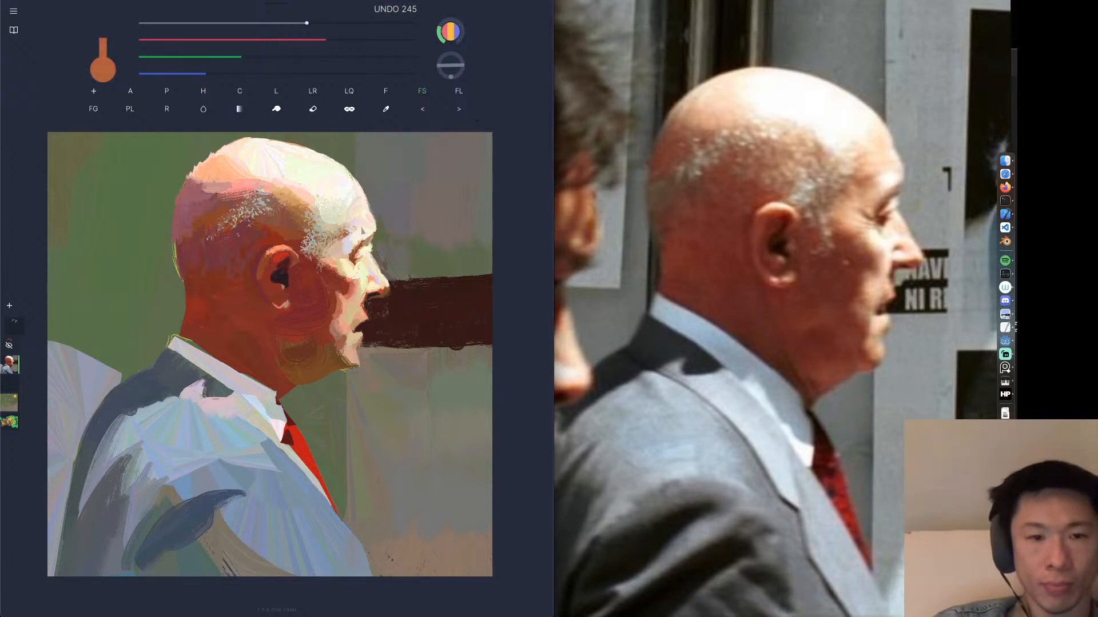
key("super+z")
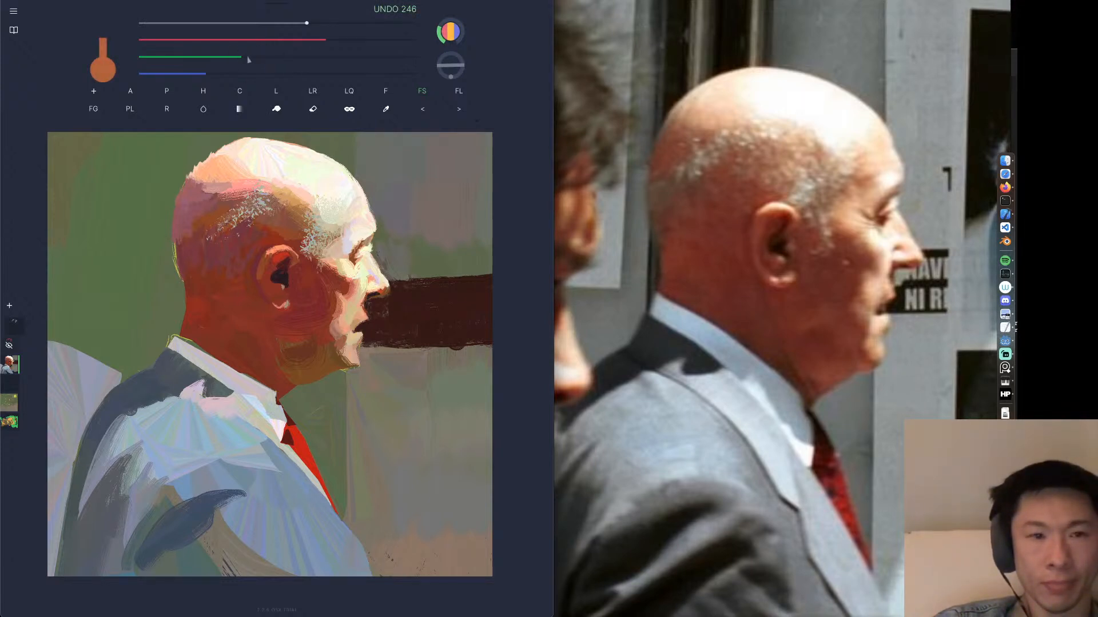
left_click(264, 57)
left_click_drag(346, 228, 359, 223)
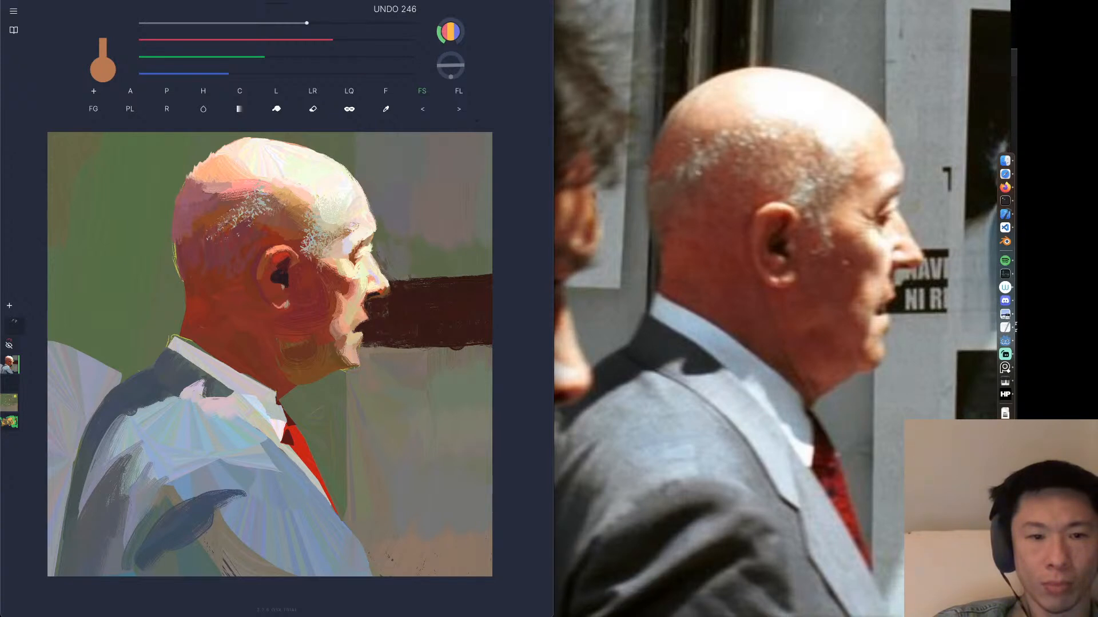
key("super+z")
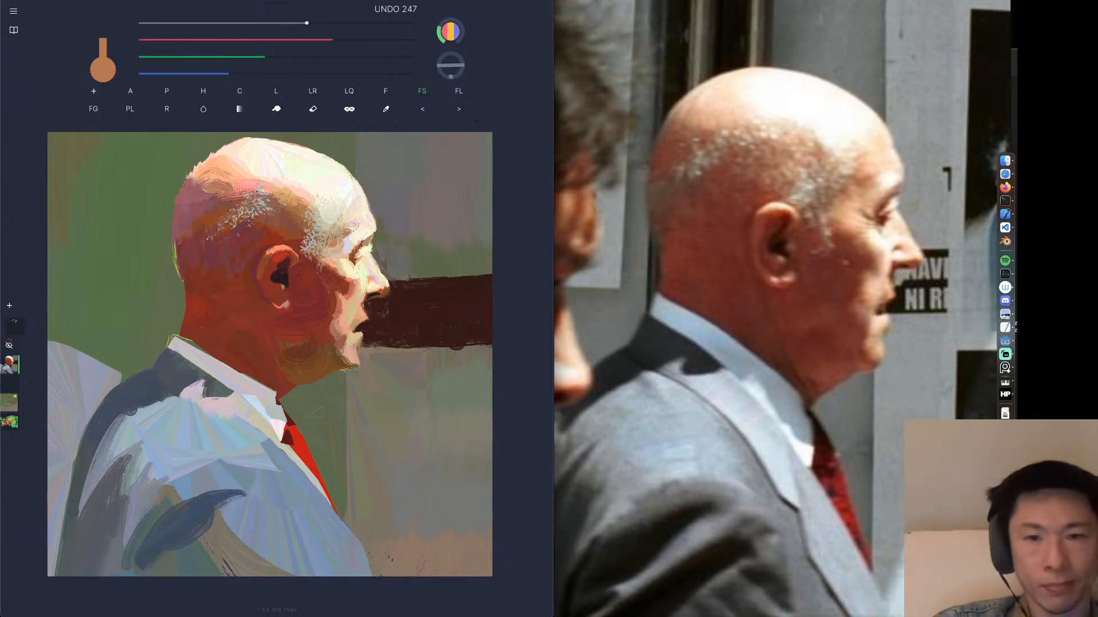
key("super+z")
Sample pink and peach tones at the back of the crown, try Fill Stretch shapes there, and undo them.
left_click(214, 200, "alt")
mouse_move(204, 191)
left_mouse_down()
mouse_move(237, 199)
mouse_move(224, 178)
mouse_move(196, 194)
mouse_move(222, 200)
mouse_move(231, 185)
left_mouse_up()
left_click(222, 169, "alt")
key("super+z")
left_click(213, 174, "alt")
key("super+z")
key("super+z")
left_click(221, 198, "alt")
mouse_move(221, 187)
left_mouse_down()
mouse_move(201, 198)
mouse_move(234, 184)
mouse_move(219, 190)
left_mouse_up()
key("super+z")
left_click(220, 173, "alt")
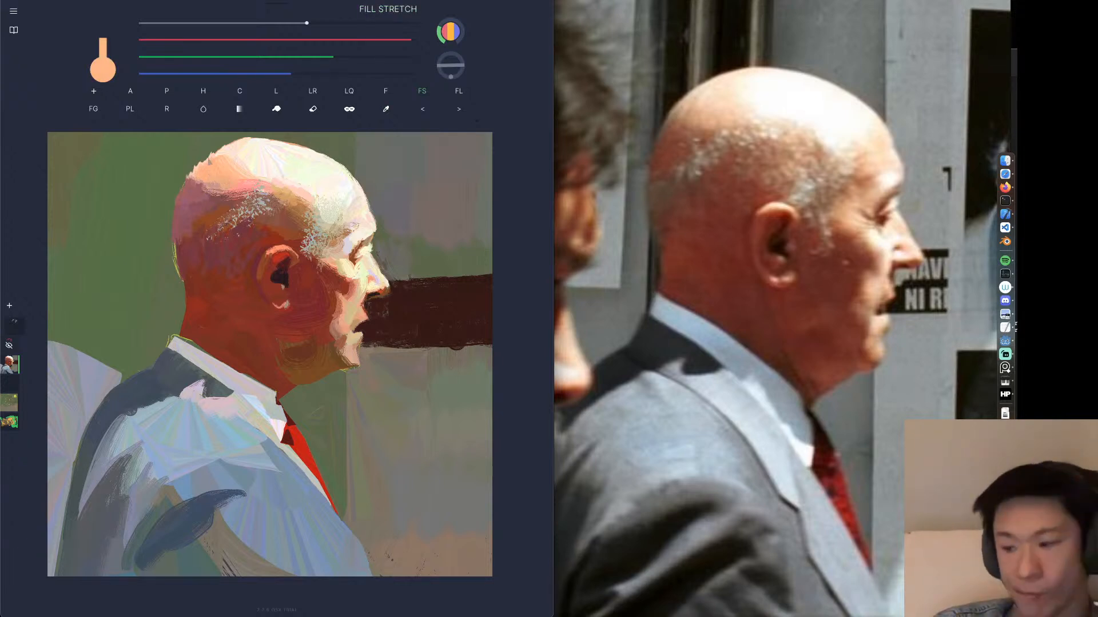
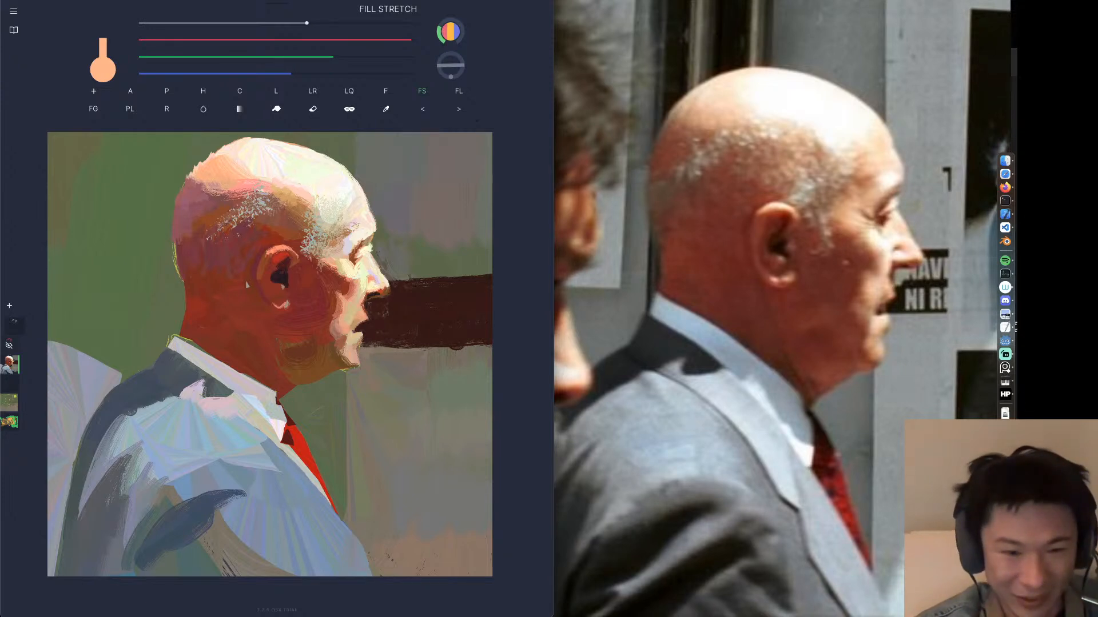
Sample blue-grey and paint loose light strokes on the lower sleeve of the jacket, undoing the last one.
key("alt")
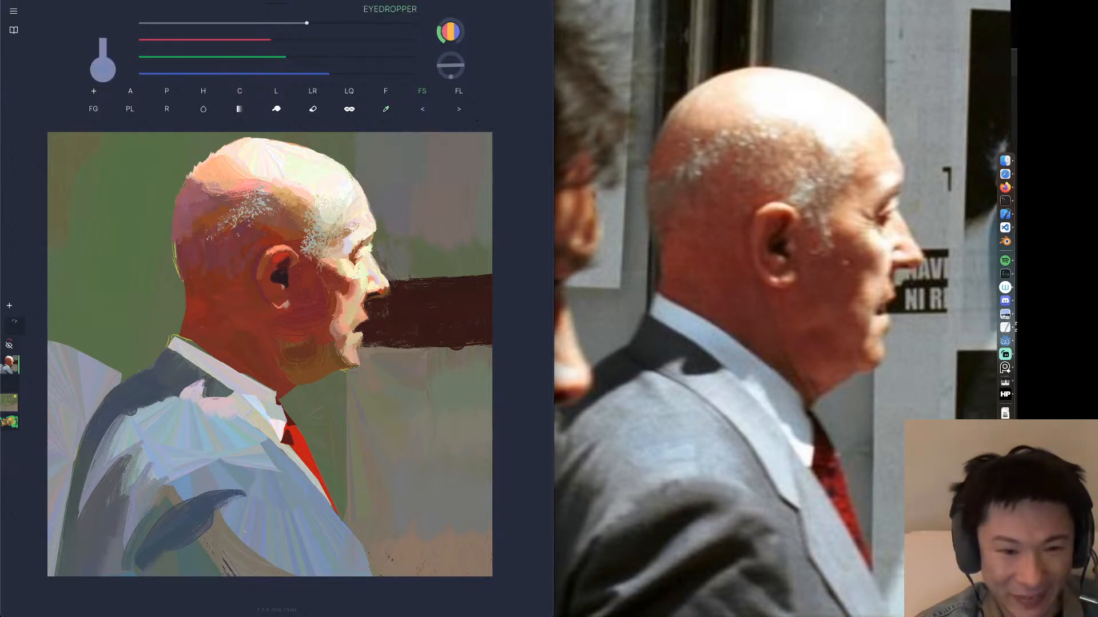
mouse_move(214, 521)
left_mouse_down()
mouse_move(224, 529)
mouse_move(191, 556)
mouse_move(226, 536)
mouse_move(288, 574)
mouse_move(236, 556)
left_mouse_up()
mouse_move(218, 600)
left_mouse_down()
mouse_move(262, 588)
mouse_move(234, 544)
left_mouse_up()
left_click_drag(181, 504, 164, 490)
key("ctrl+z")
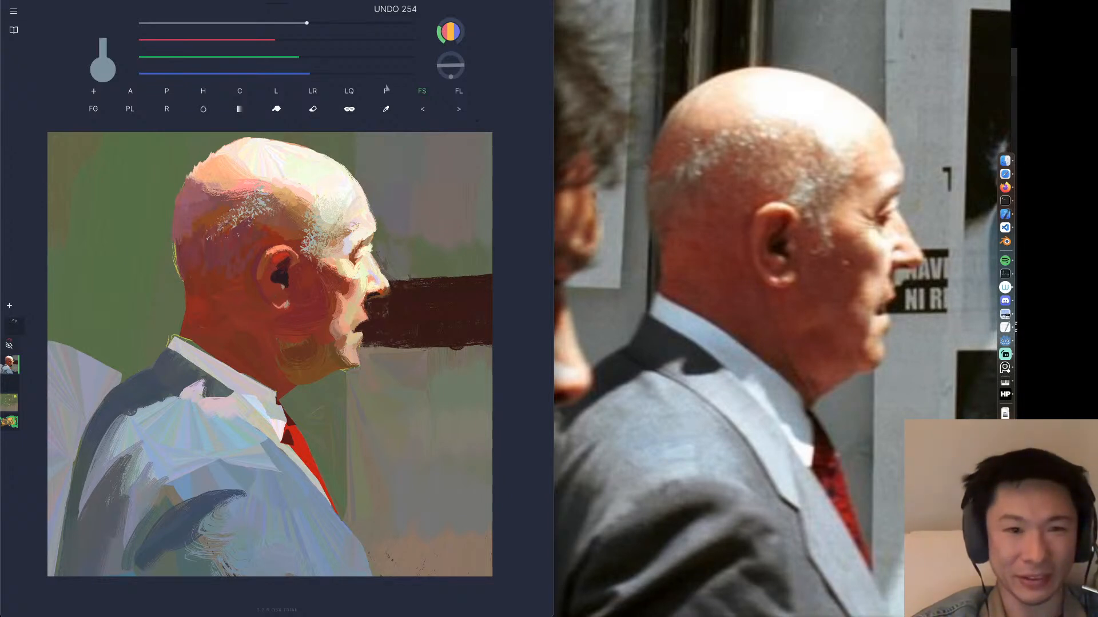
Switch to the Pencil, sample rust-brown at the eye, try marks there, and undo them.
left_click(354, 105)
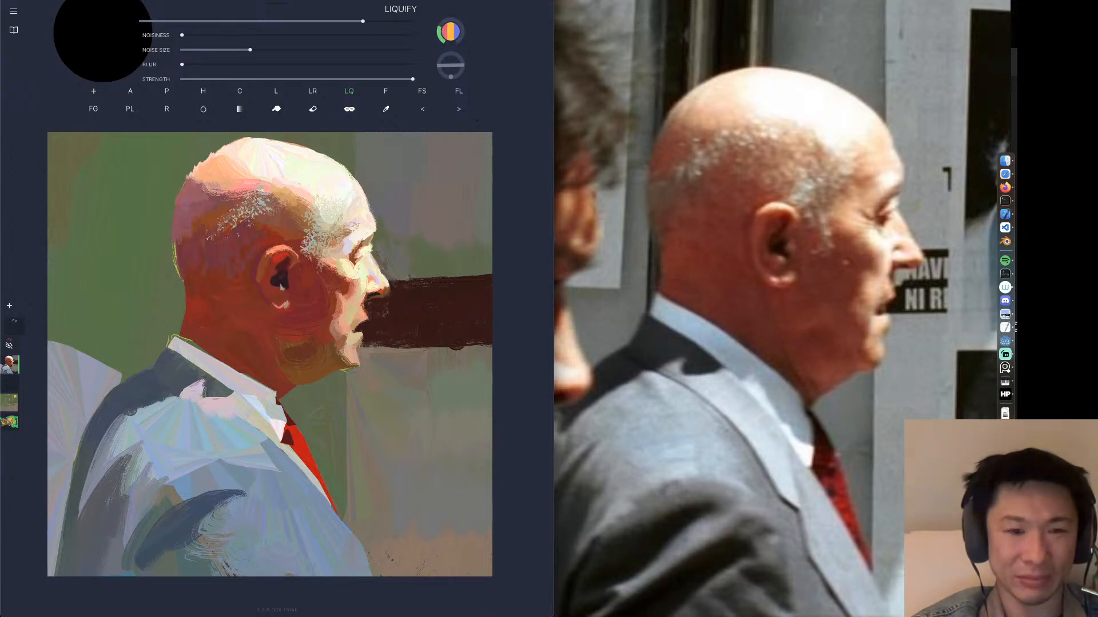
key("alt")
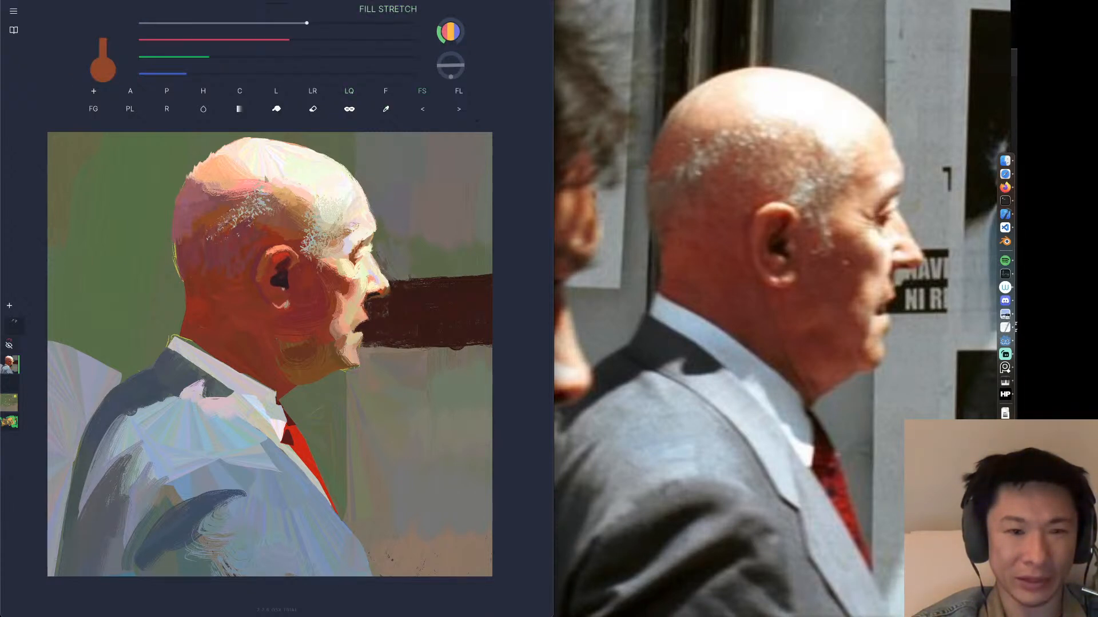
left_click_drag(386, 110, 257, 271)
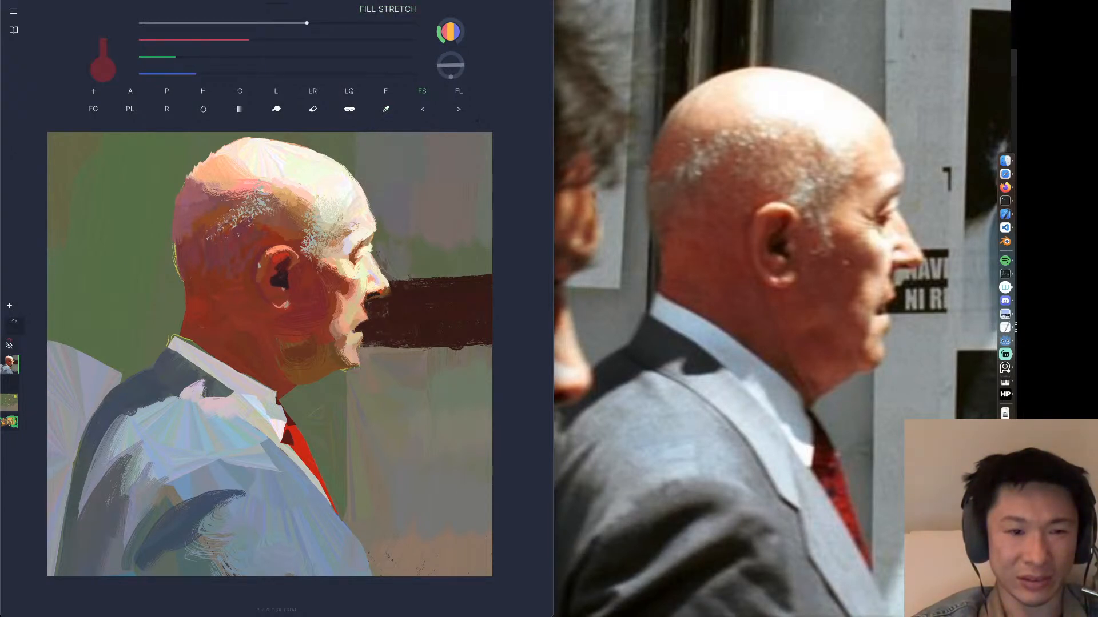
key("c")
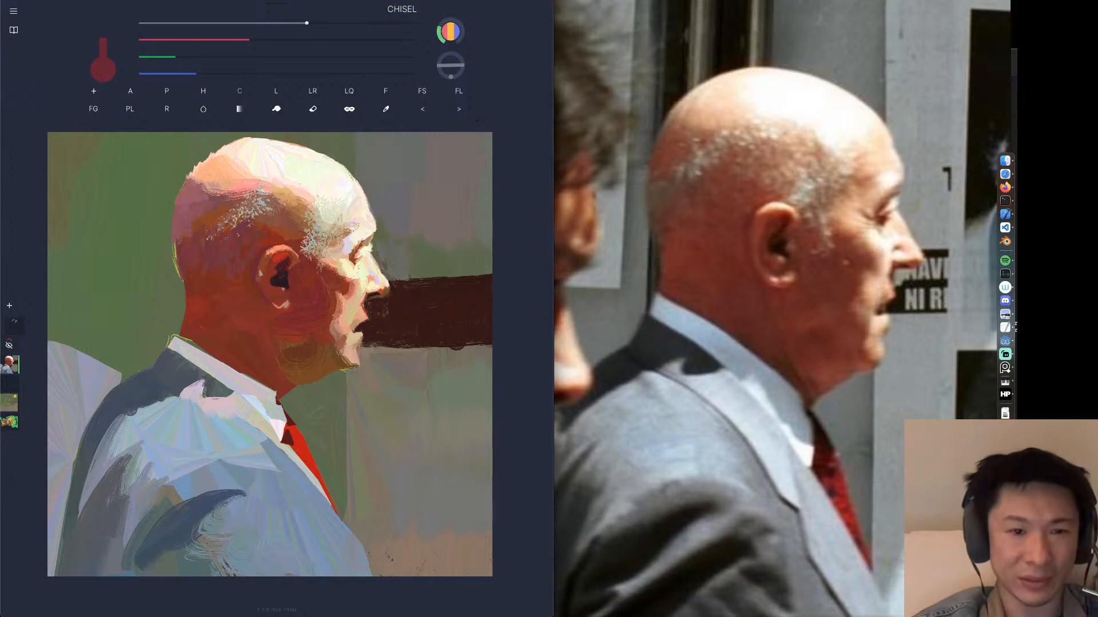
key("p")
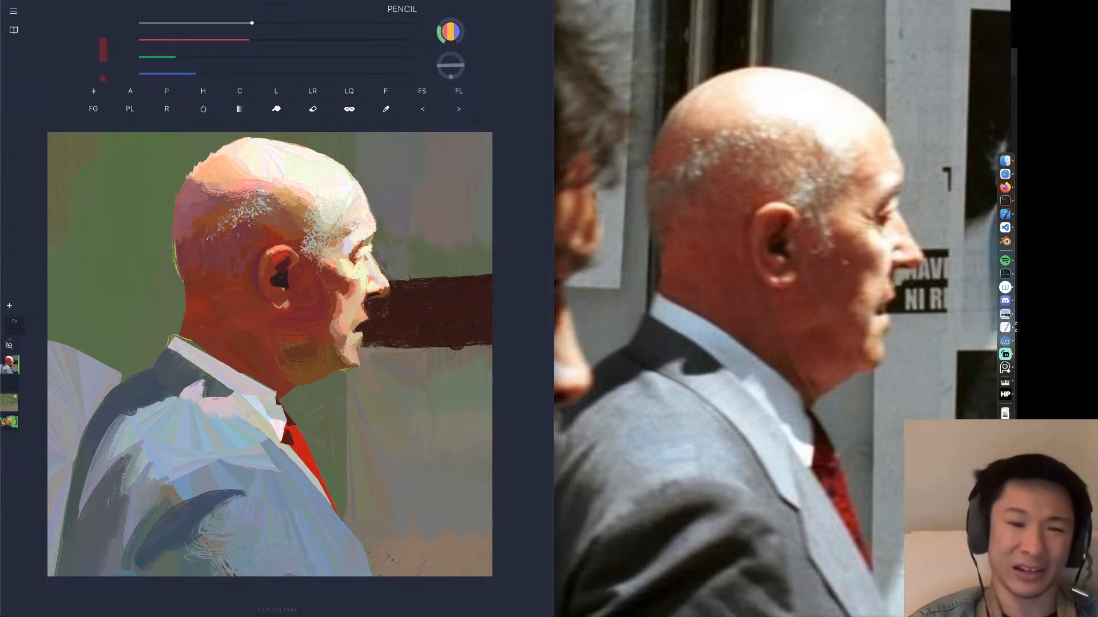
left_click(355, 264, "alt")
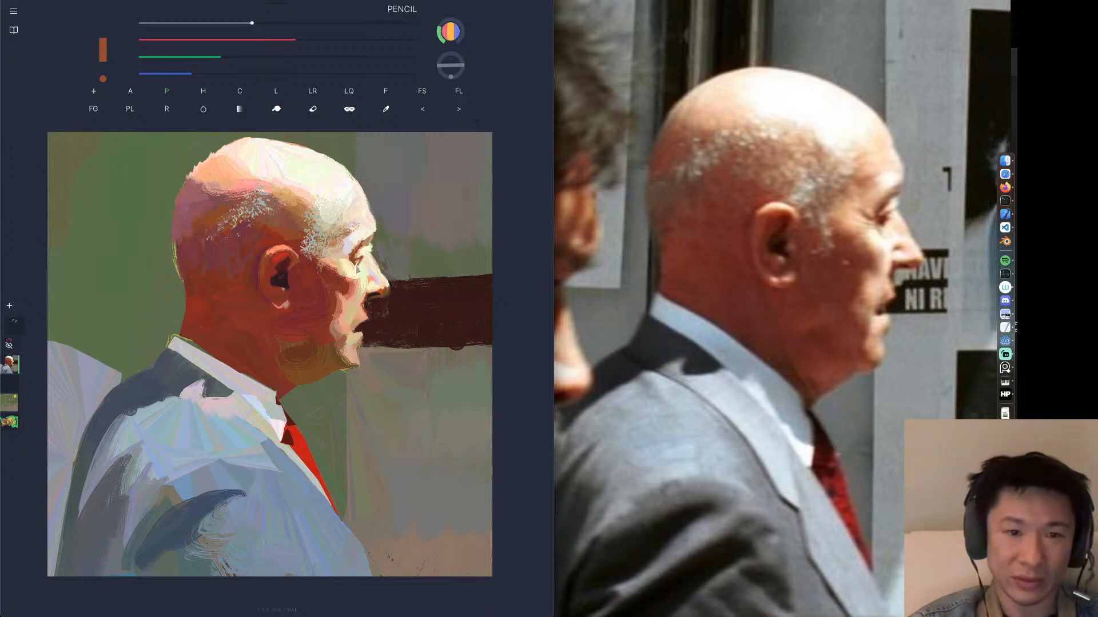
key("super+z")
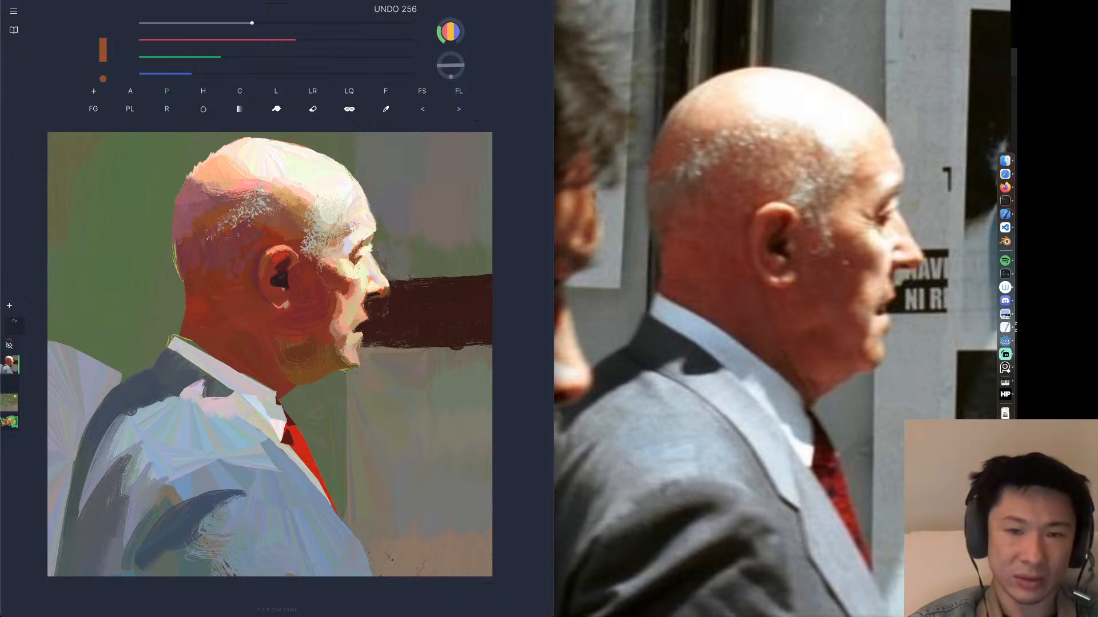
key("super+z")
Darken the rust-brown by lowering its green and red, try Pencil marks around the eye, and undo them.
left_click_drag(223, 58, 207, 57)
left_click_drag(295, 41, 276, 41)
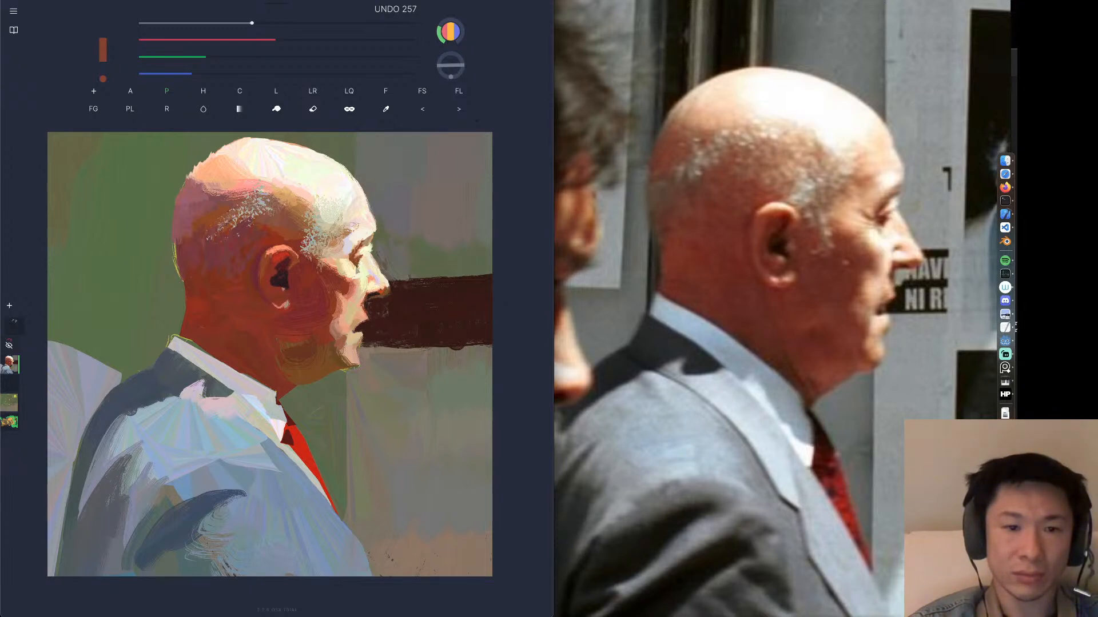
key("super+z")
key("super+z")
key("super+z")
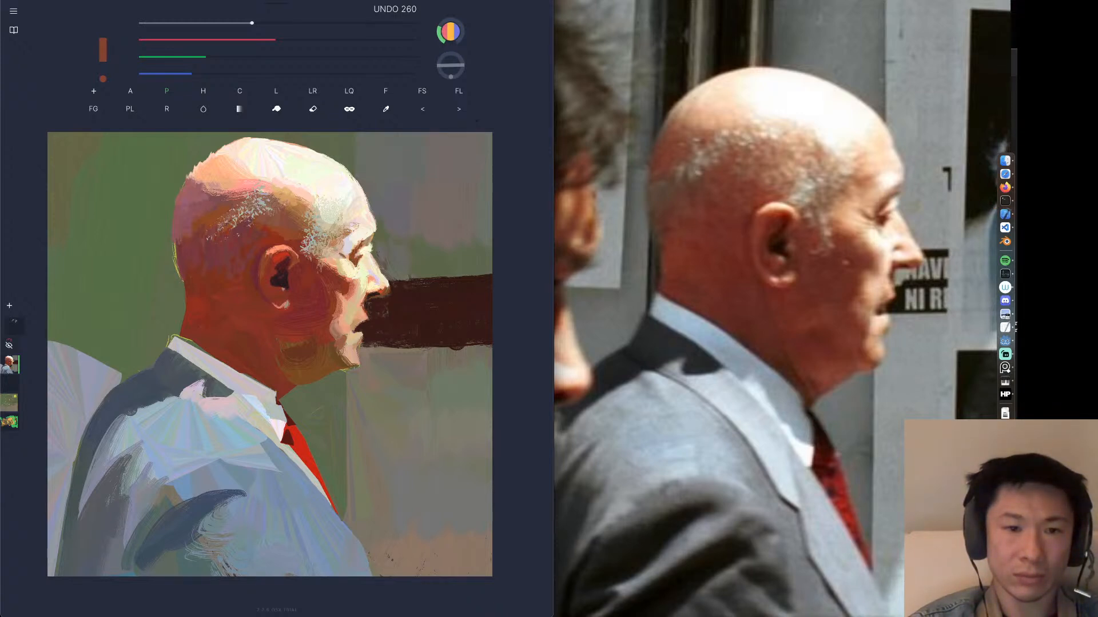
key("super+z")
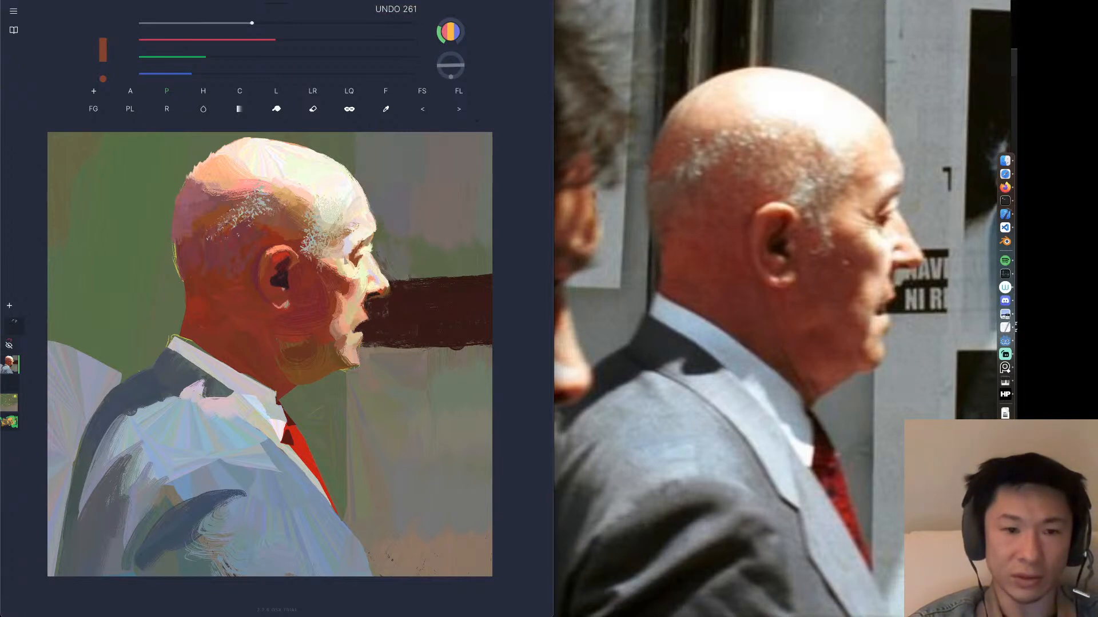
Sample a muted tan, try Pencil marks around the eye, and undo them.
key("alt")
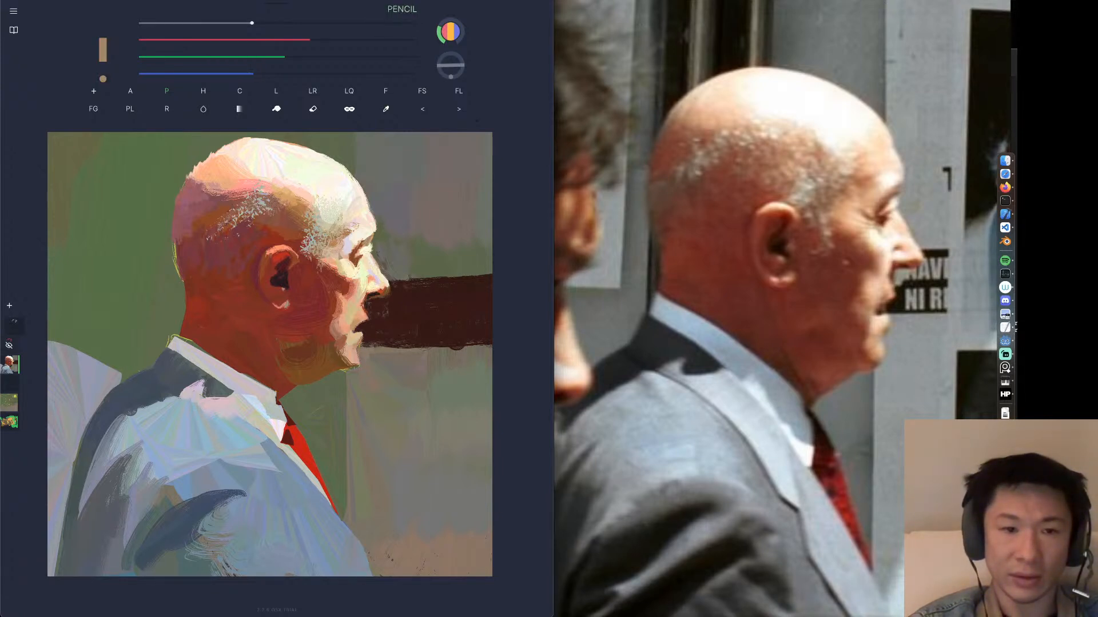
key("super+z")
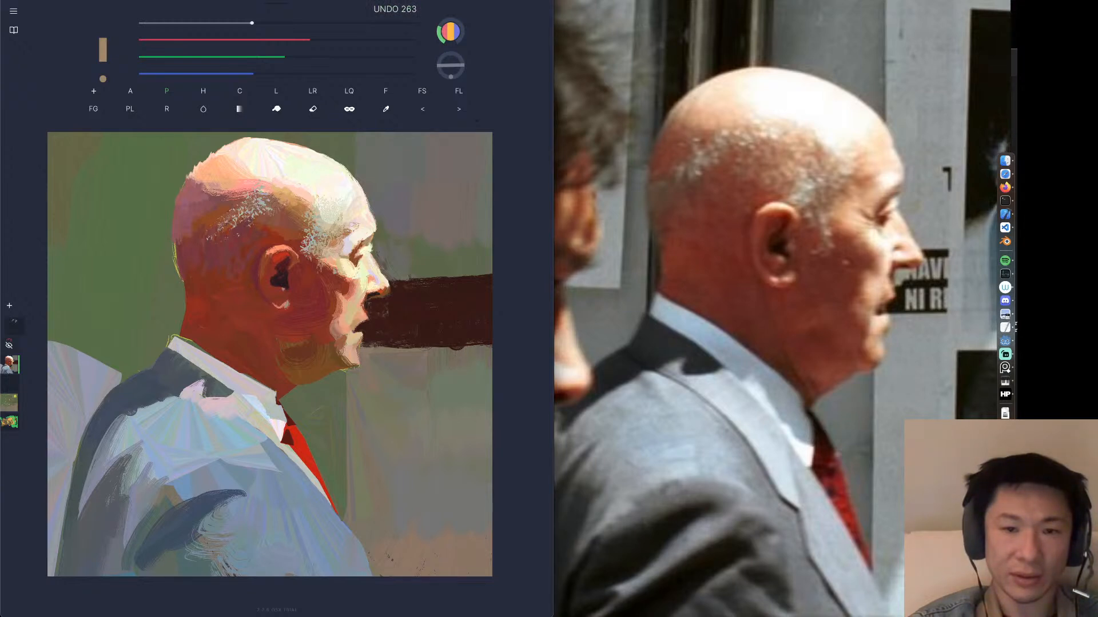
key("super+z")
key("super+z")
Reduce the Pencil size to 11 and further to 4, try finer tan marks on the face, and undo them.
key("bracketleft")
key("bracketleft")
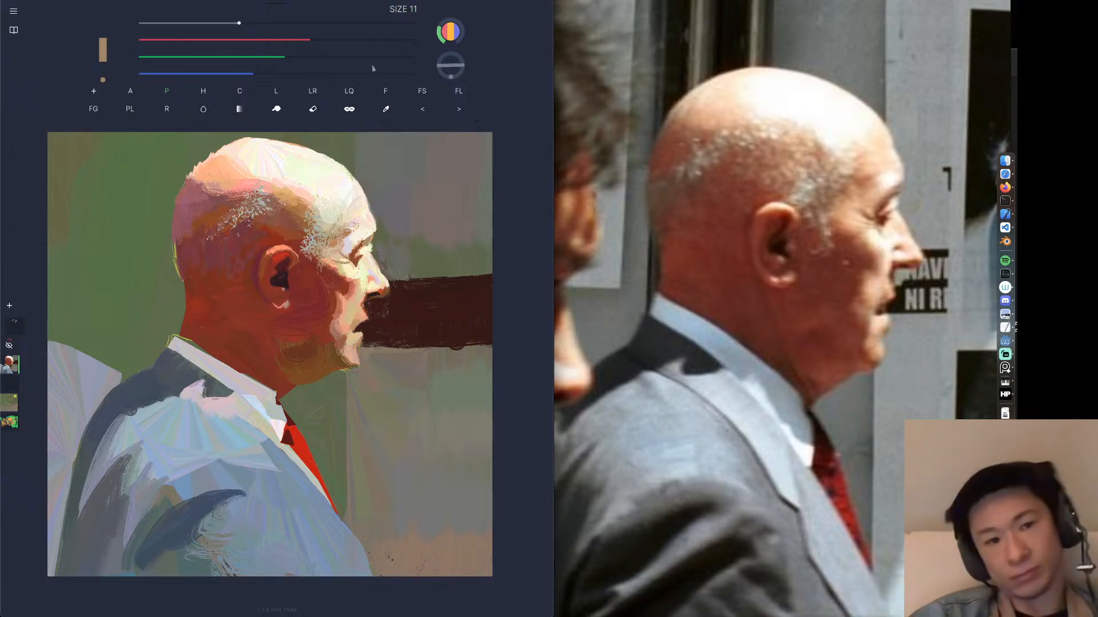
key("super+z")
key("bracketleft")
key("bracketleft")
key("bracketleft")
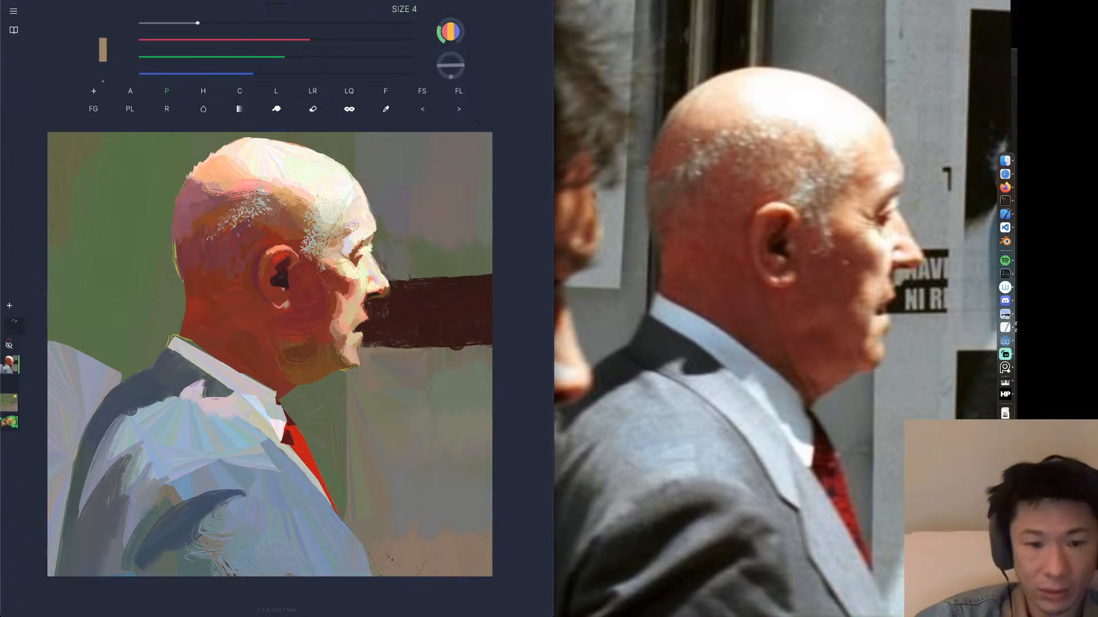
key("super+z")
Try to flip the canvas horizontally, and relaunch the painting app from the Godot editor.
key("h")
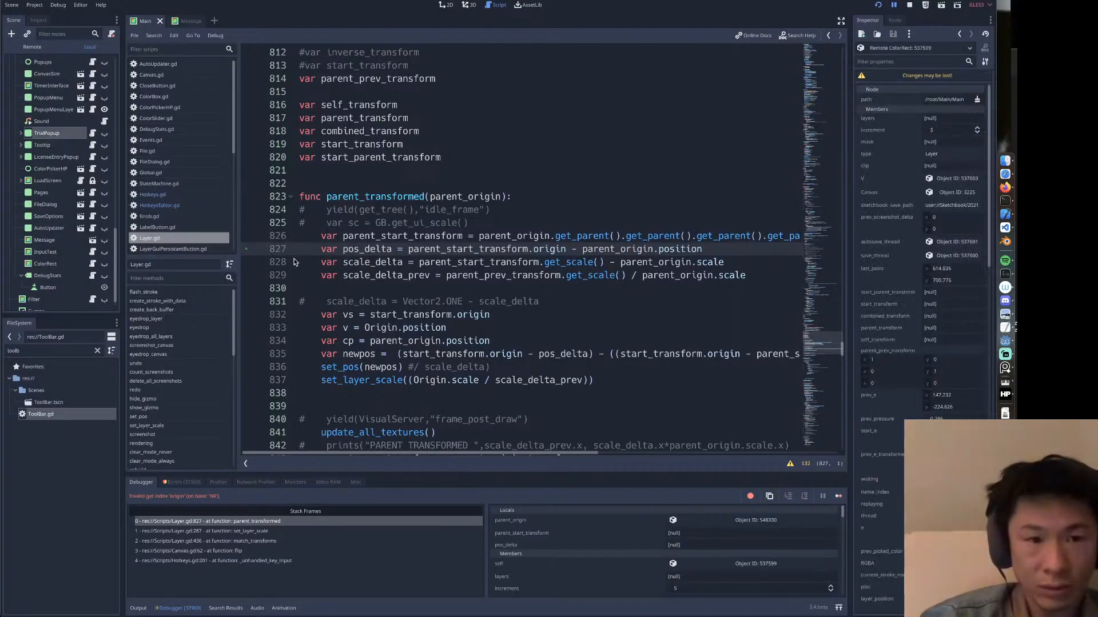
left_click(878, 7)
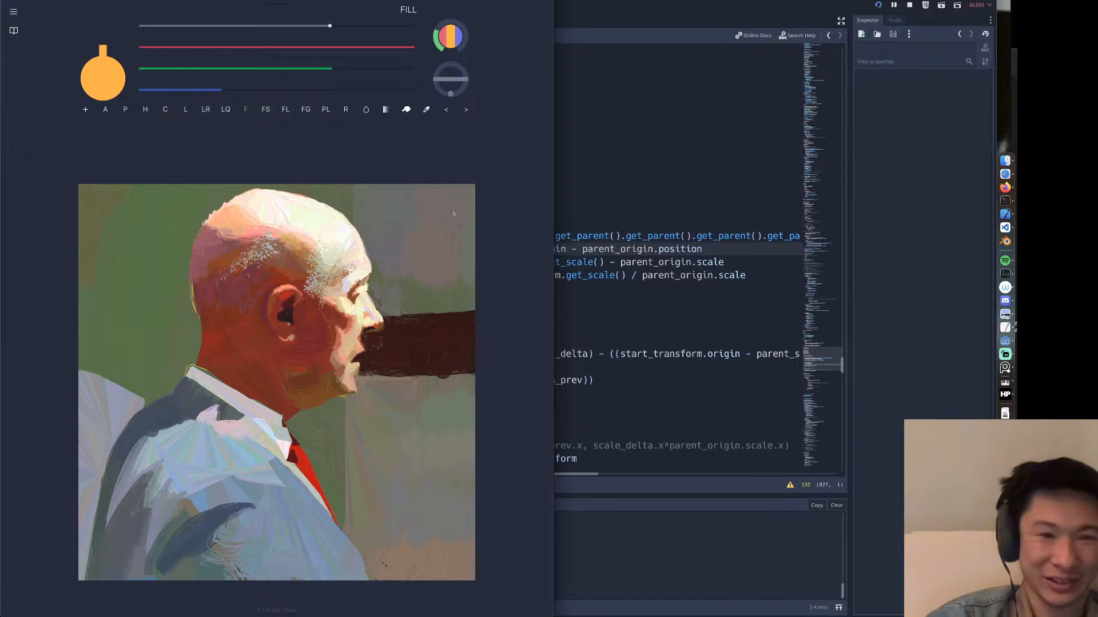
Glance at the sketchbook page and save the canvas in the 2021 folder as baldsuitside.hp.
left_click(16, 34)
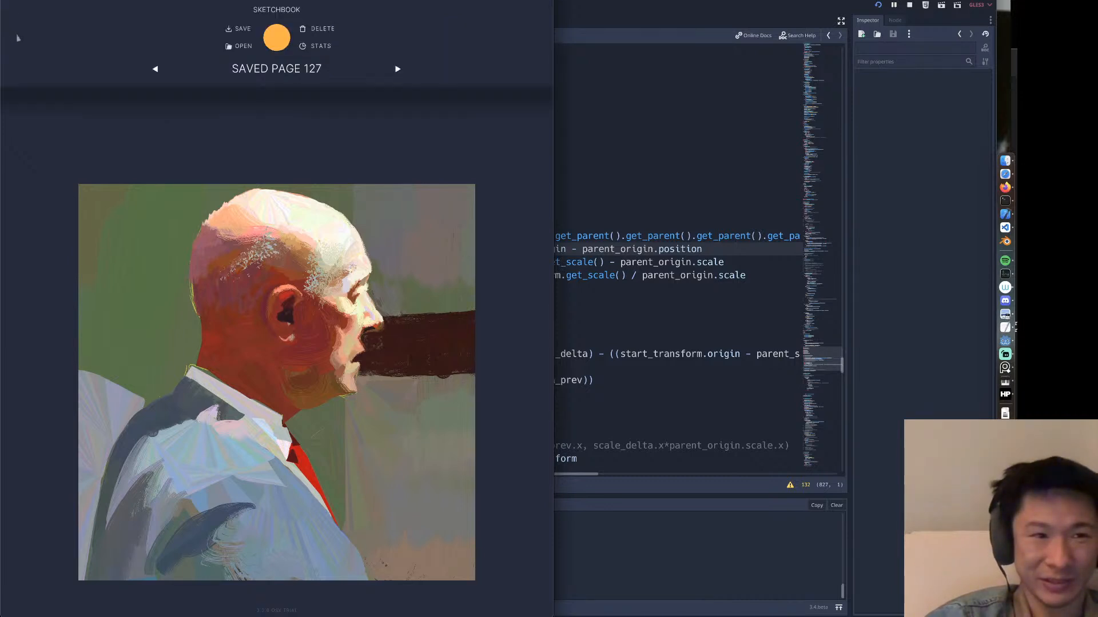
left_click(70, 126)
left_click(14, 13)
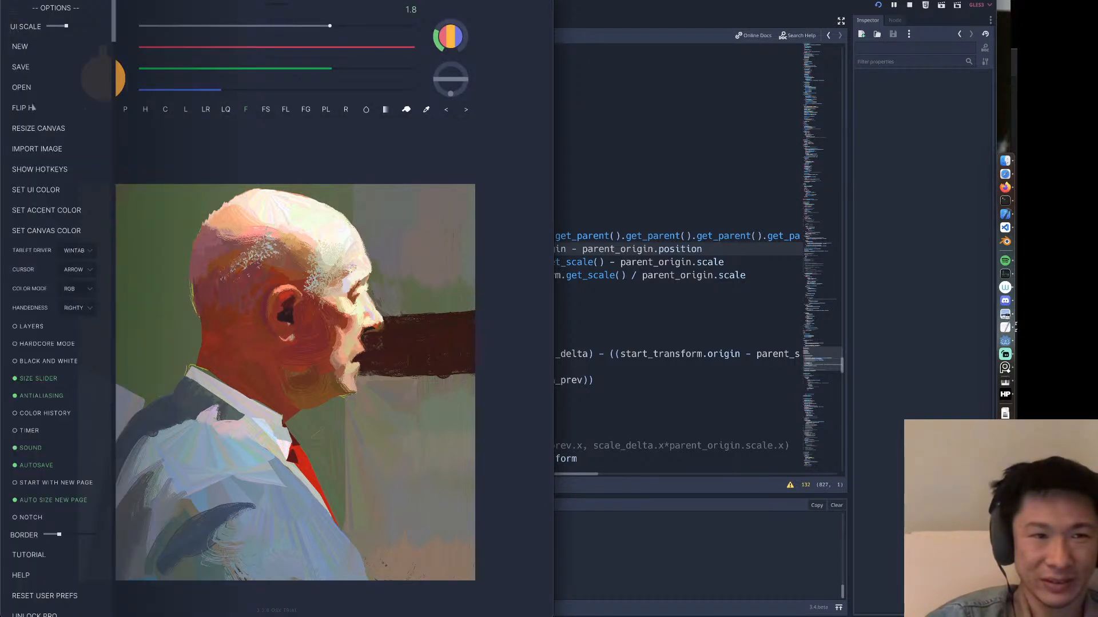
left_click(21, 68)
left_click(123, 503)
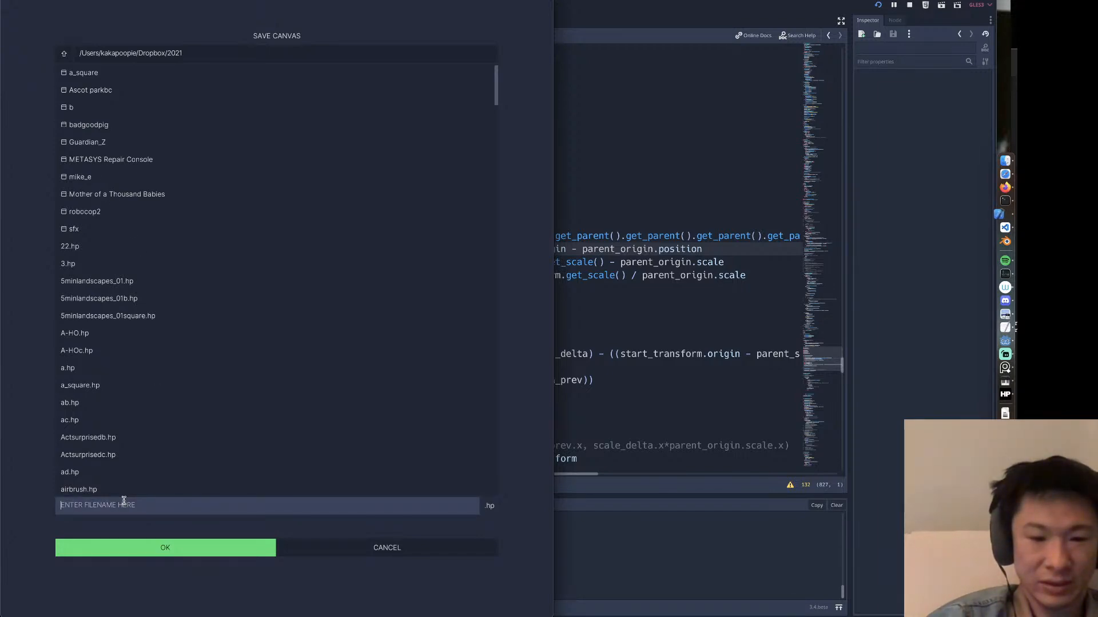
type("b")
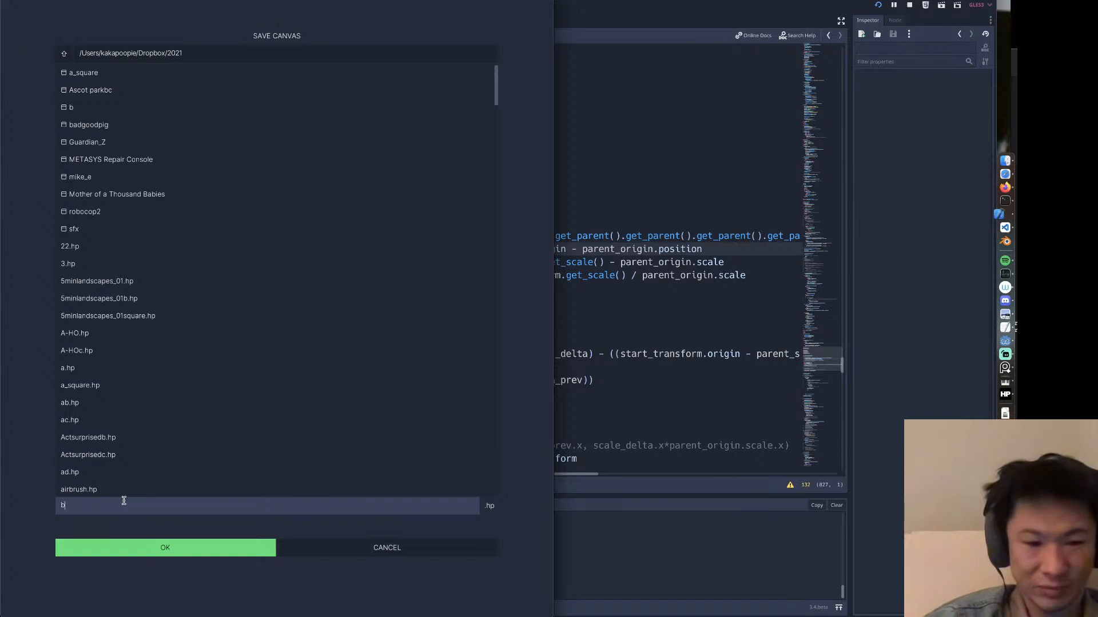
type("aldsuitside")
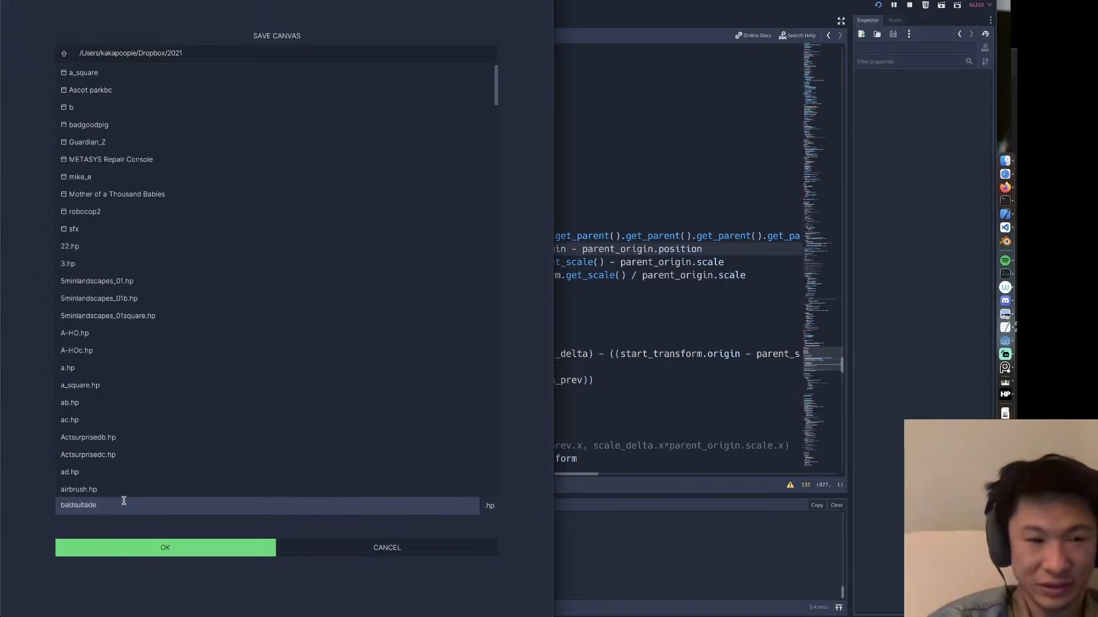
key("Return")
key("Return")
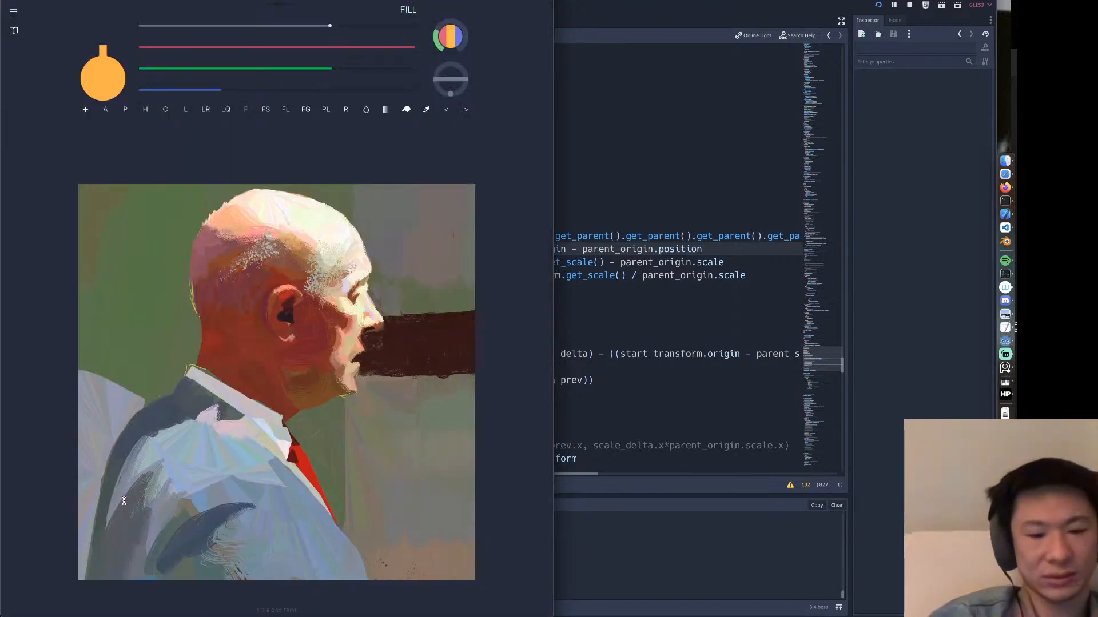
Try to flip the canvas again and inspect the start_transform lookup behind parent_start_transform in Layer.gd's parent_transformed function.
key("h")
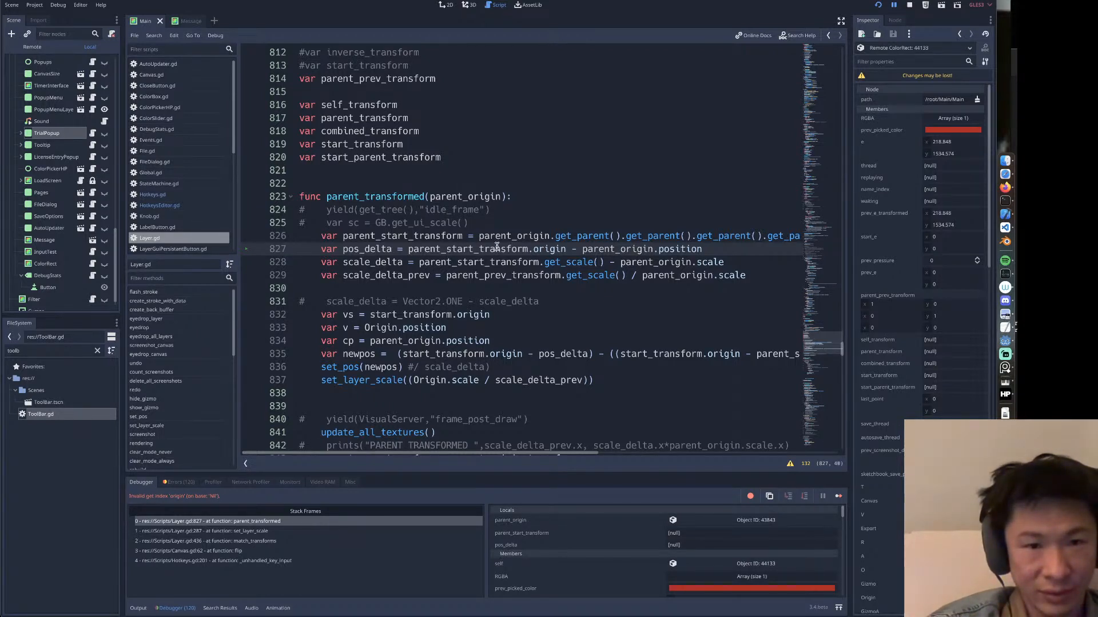
mouse_move(497, 247)
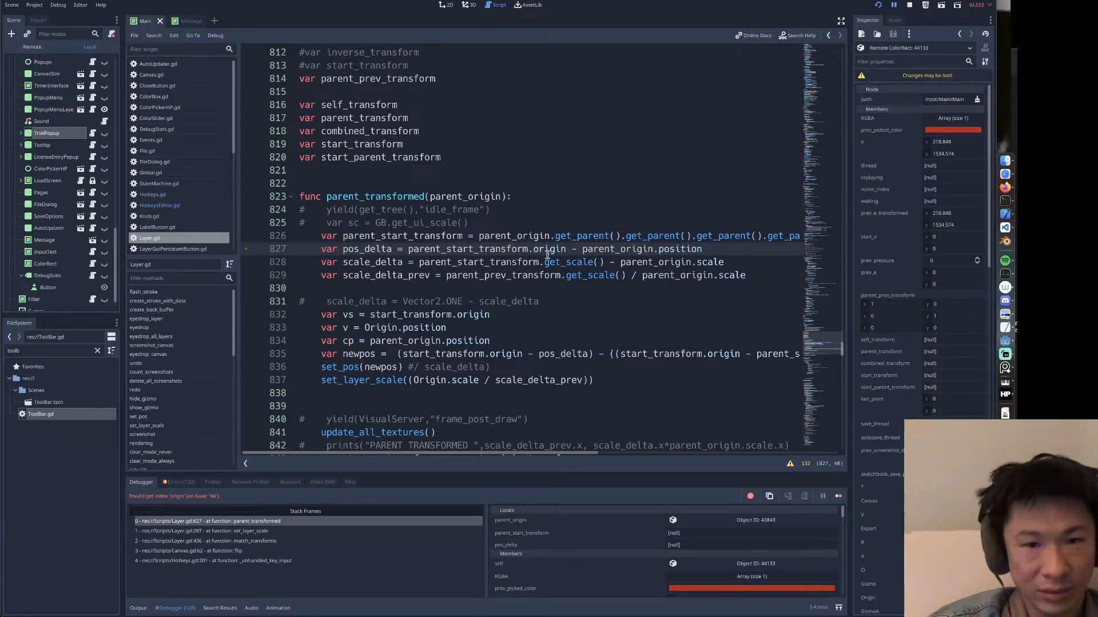
double_click(482, 250)
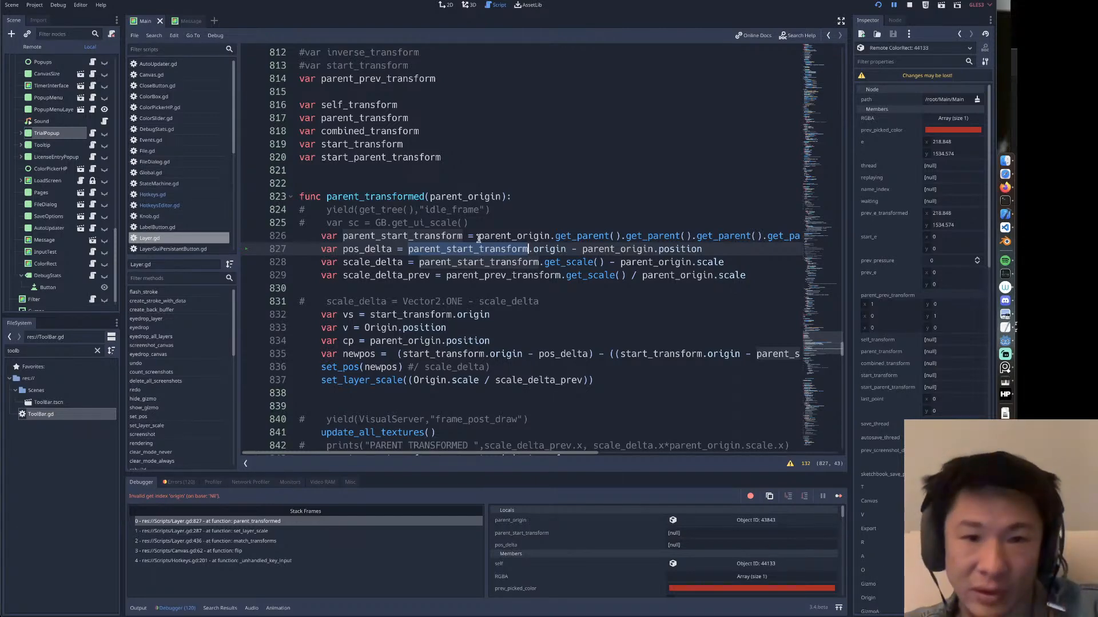
scroll(496, 234, "right", 5)
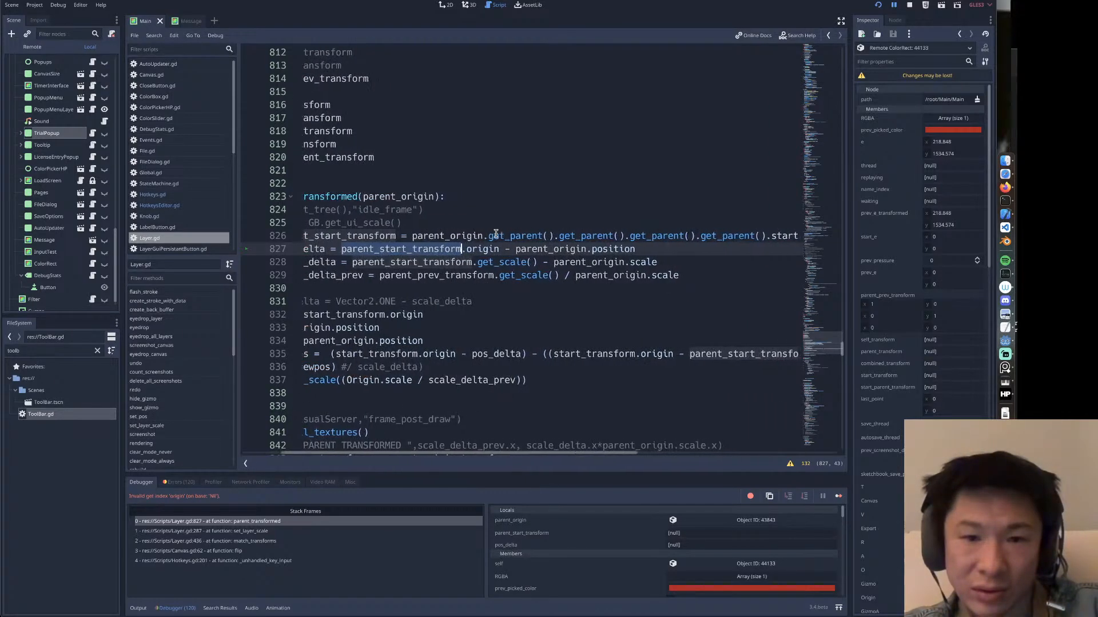
scroll(496, 235, "right", 1)
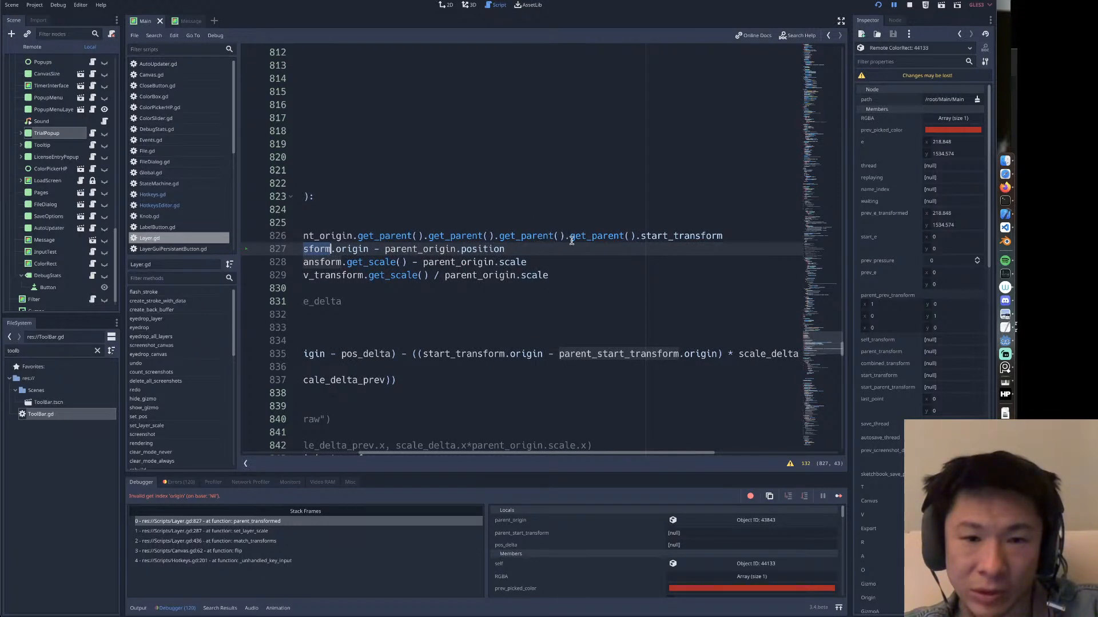
scroll(591, 239, "left", 6)
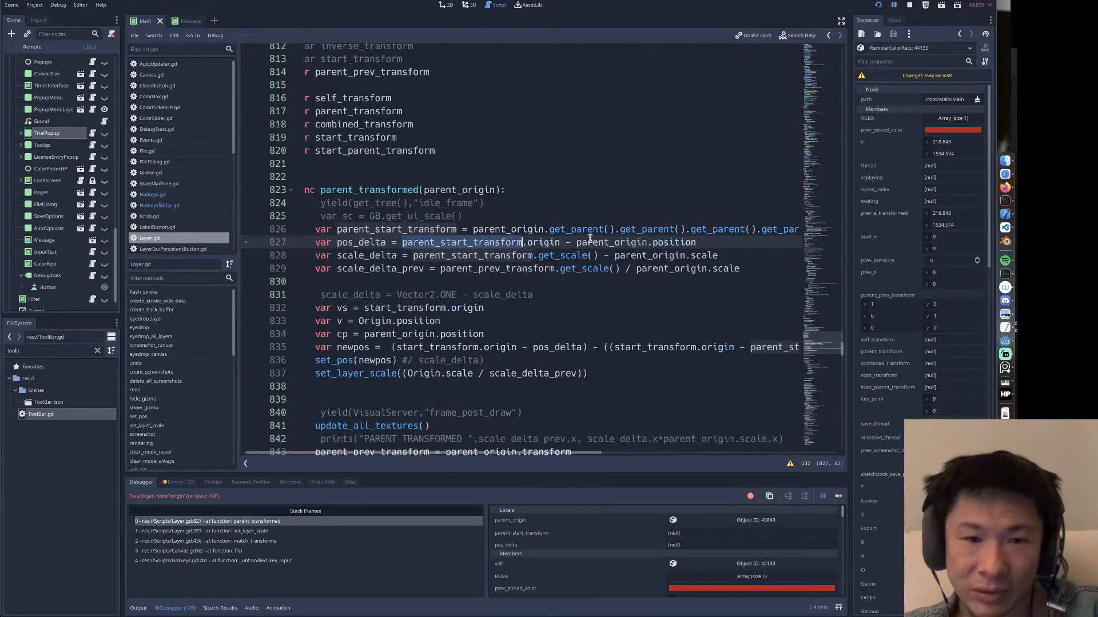
mouse_move(532, 229)
scroll(642, 233, "right", 5)
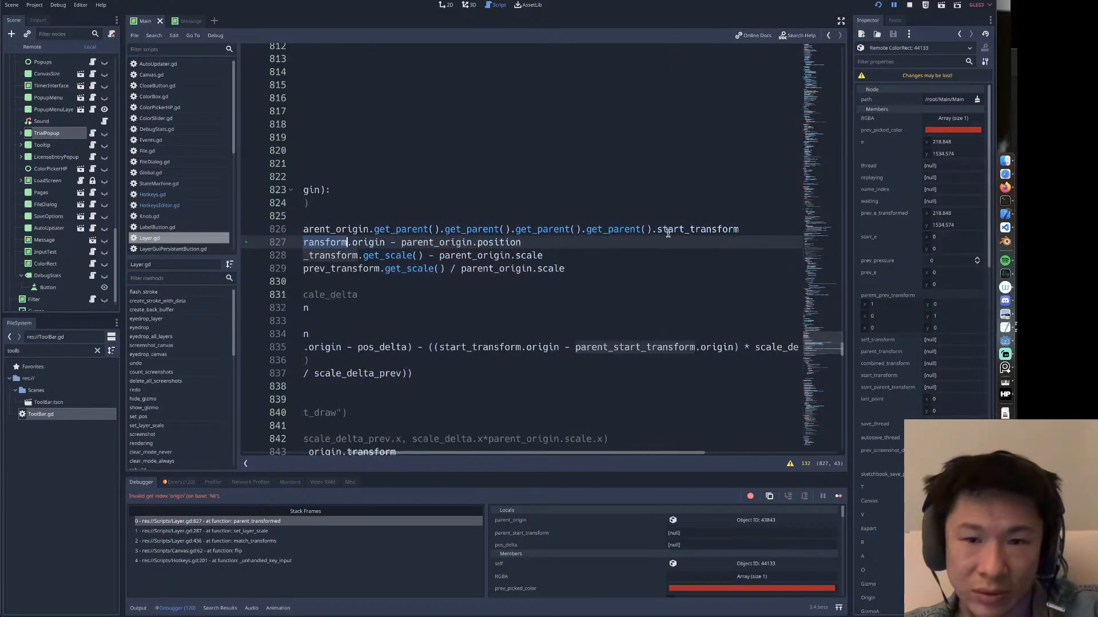
mouse_move(672, 233)
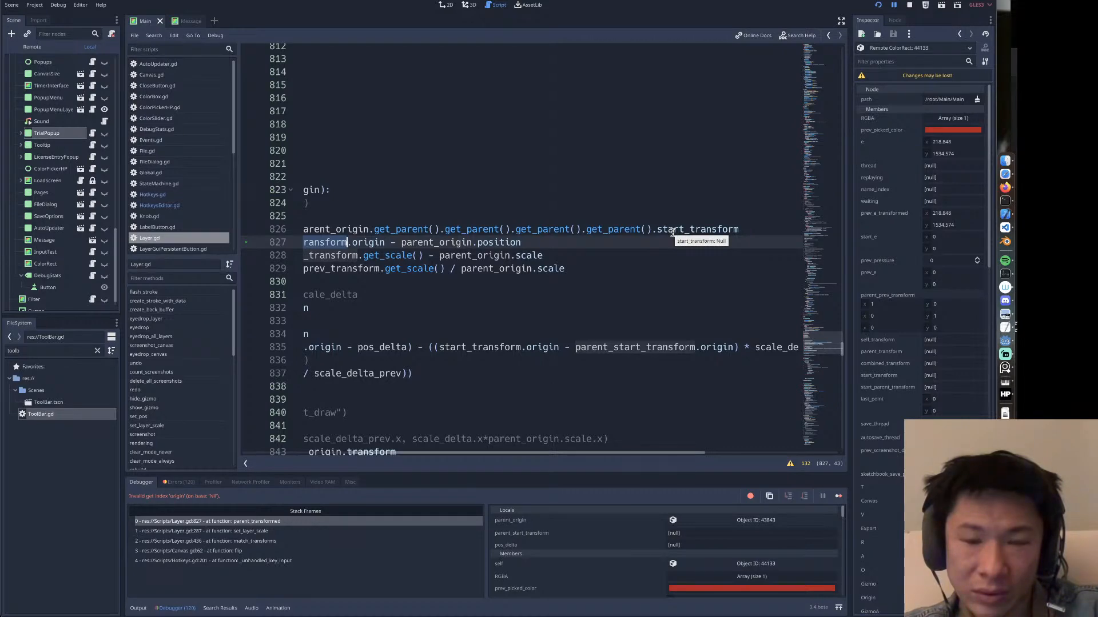
scroll(667, 229, "left", 5)
scroll(666, 228, "down", 1)
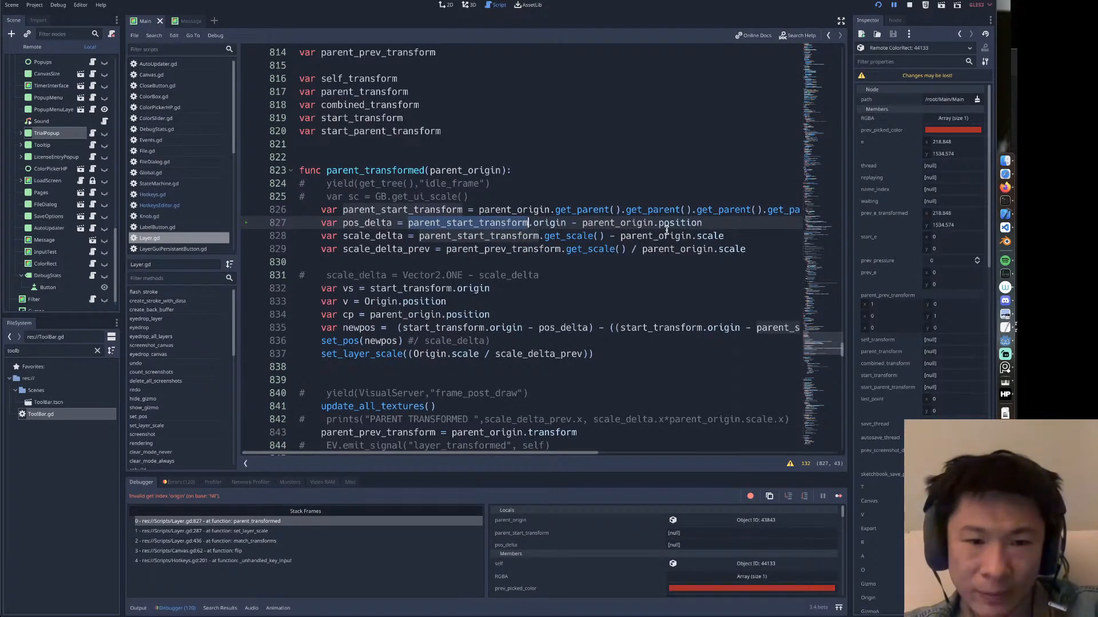
Search the project files for start_transform and check its assignments in the MOVE and SCALE states of StateMachine.gd.
key("ctrl+shift+f")
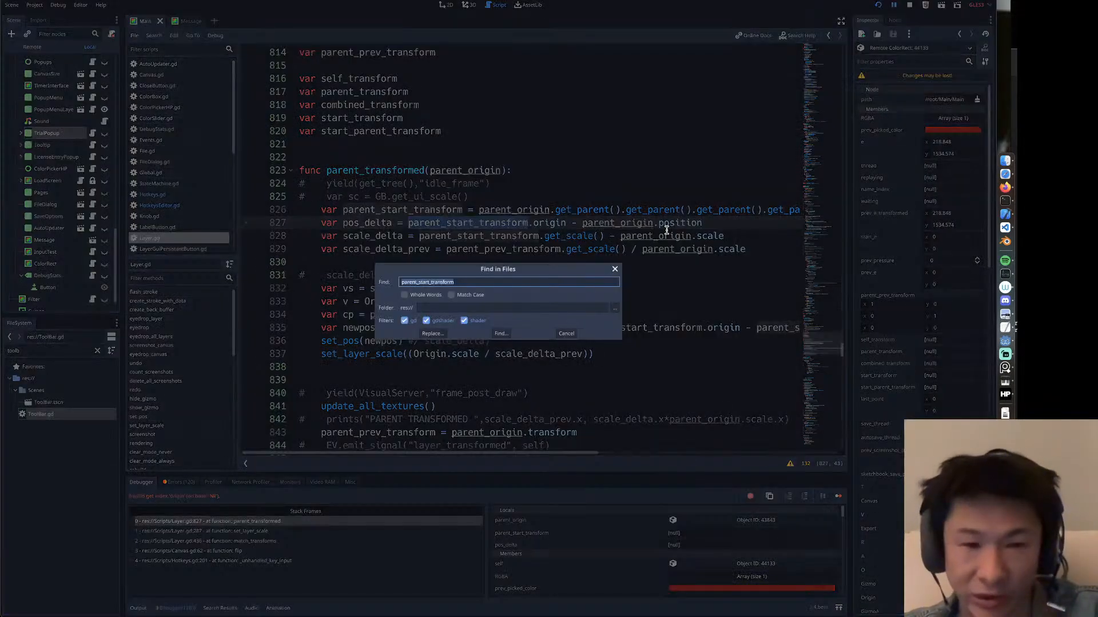
type("start_transform")
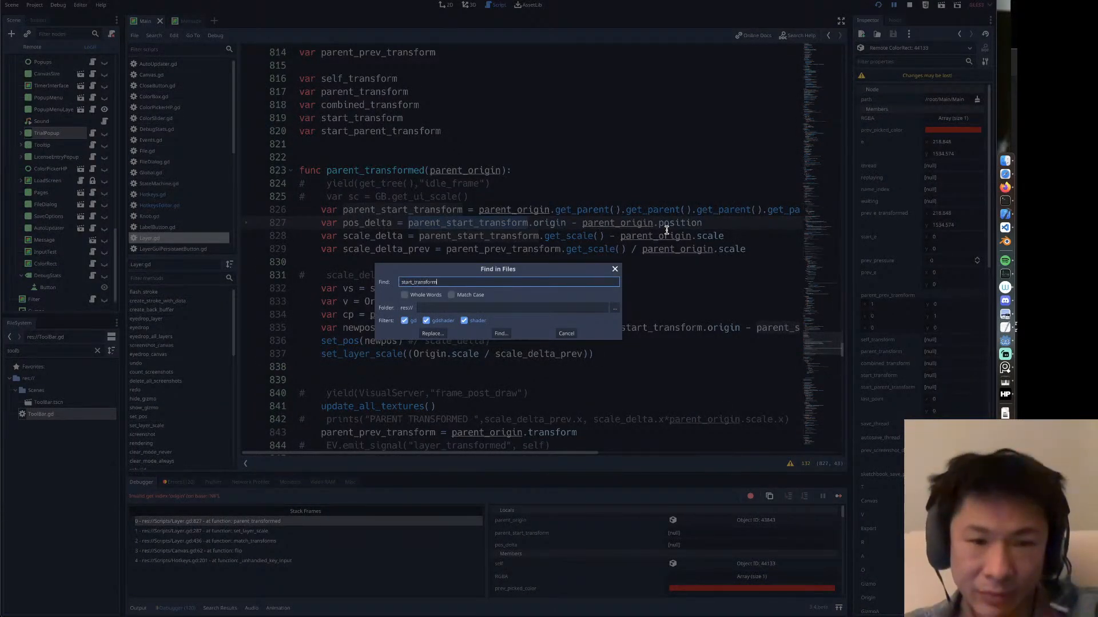
key("Return")
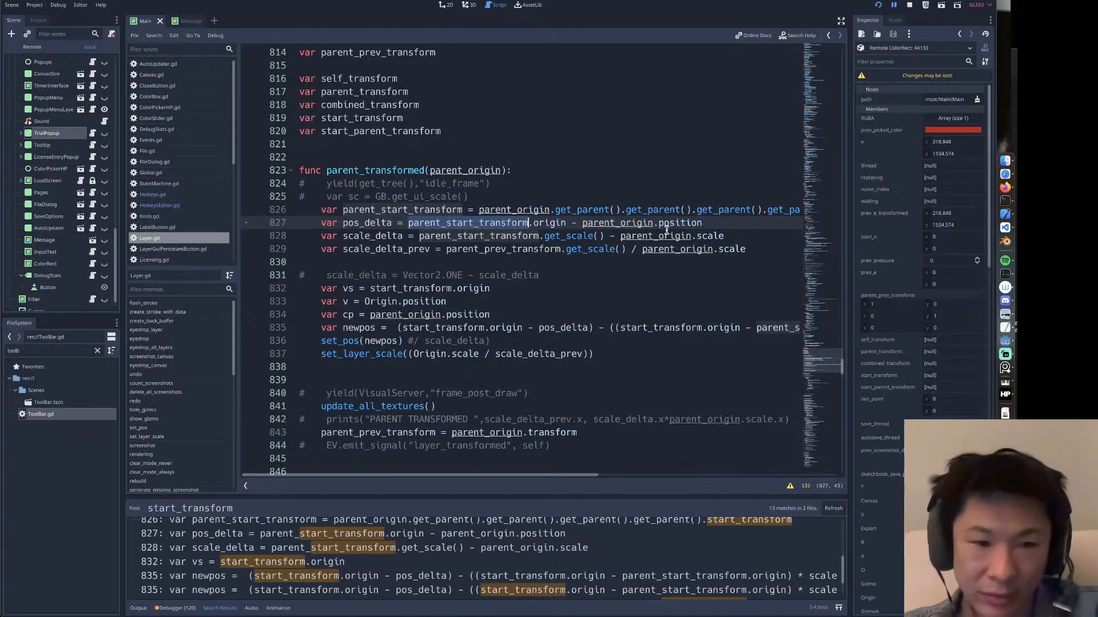
scroll(416, 547, "down", 1)
scroll(417, 548, "up", 3)
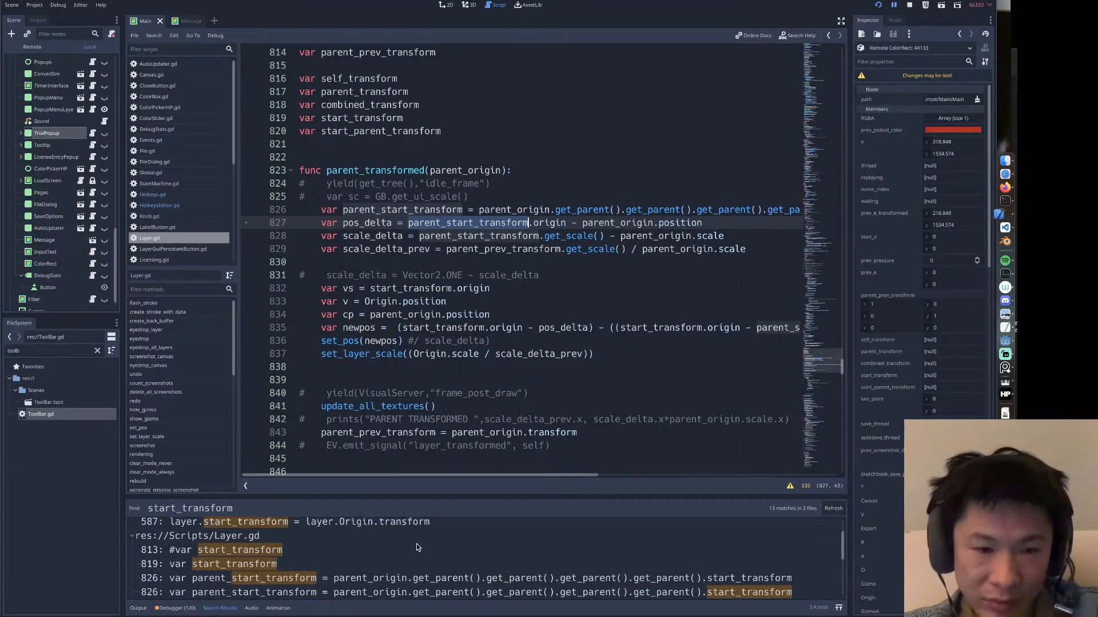
left_click(417, 543)
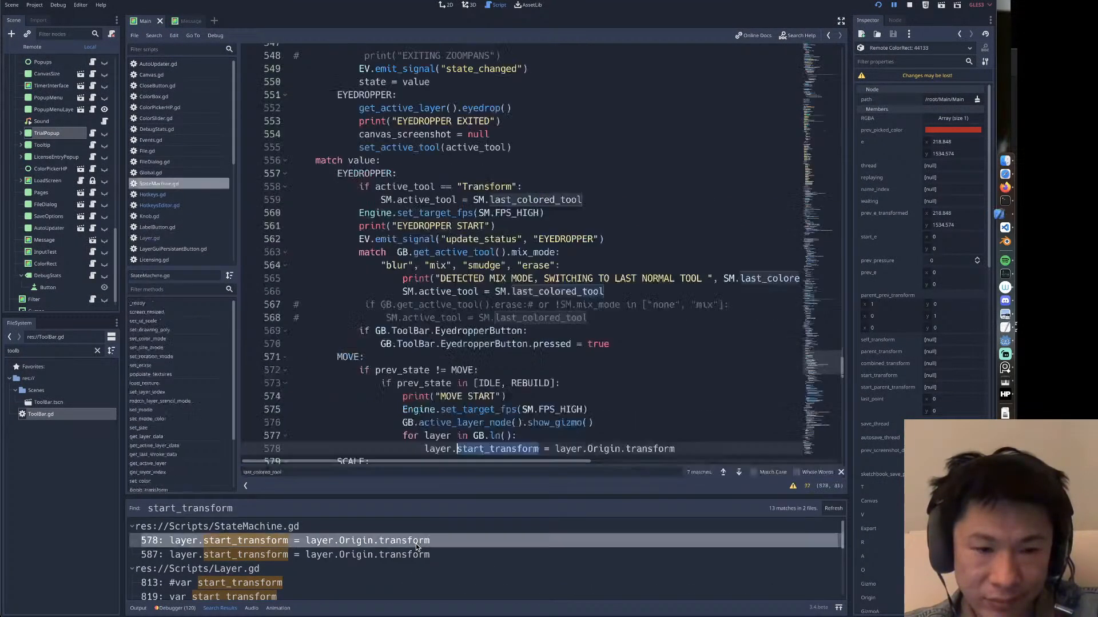
scroll(473, 420, "down", 2)
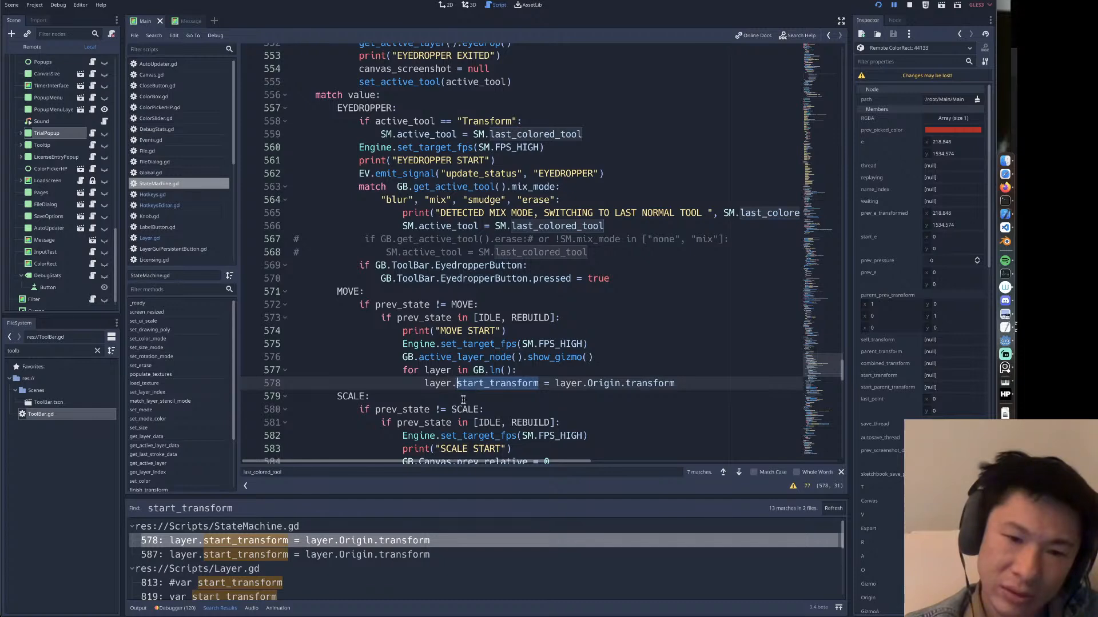
left_click(329, 556)
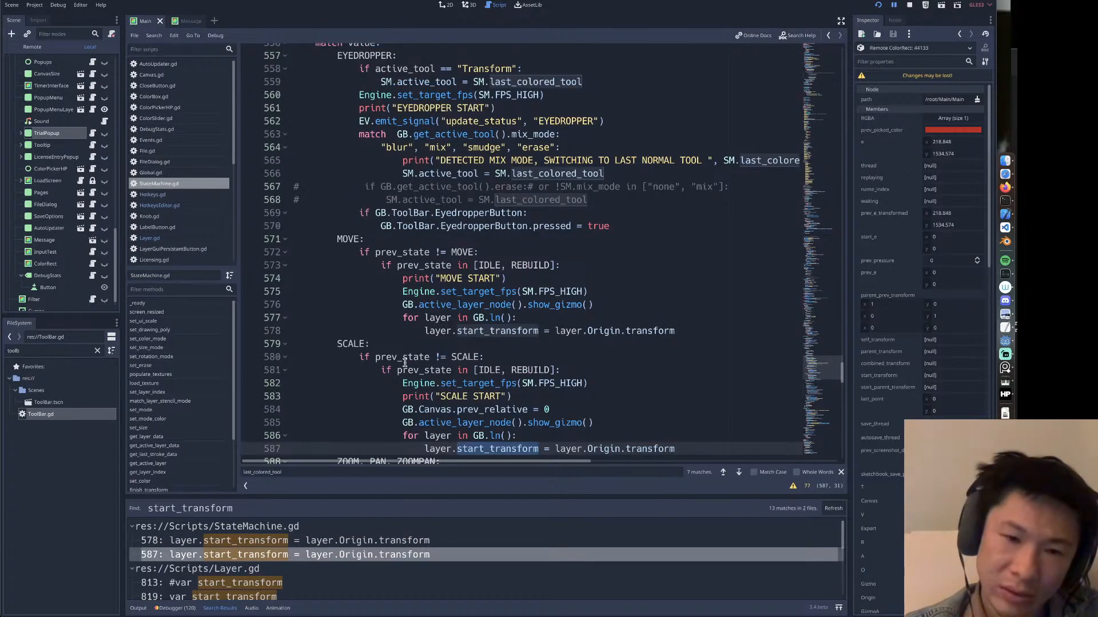
scroll(437, 356, "down", 3)
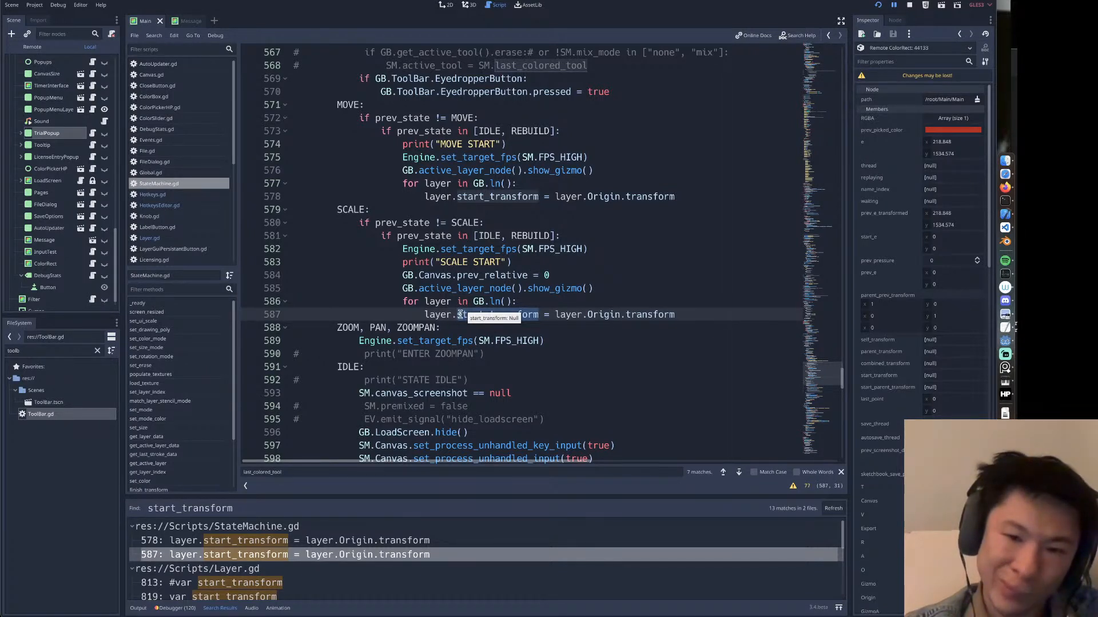
Copy the line layer.start_transform = layer.Origin.transform from the SCALE state and review set_state and the other start_transform matches.
left_click_drag(426, 315, 690, 312)
key("ctrl+c")
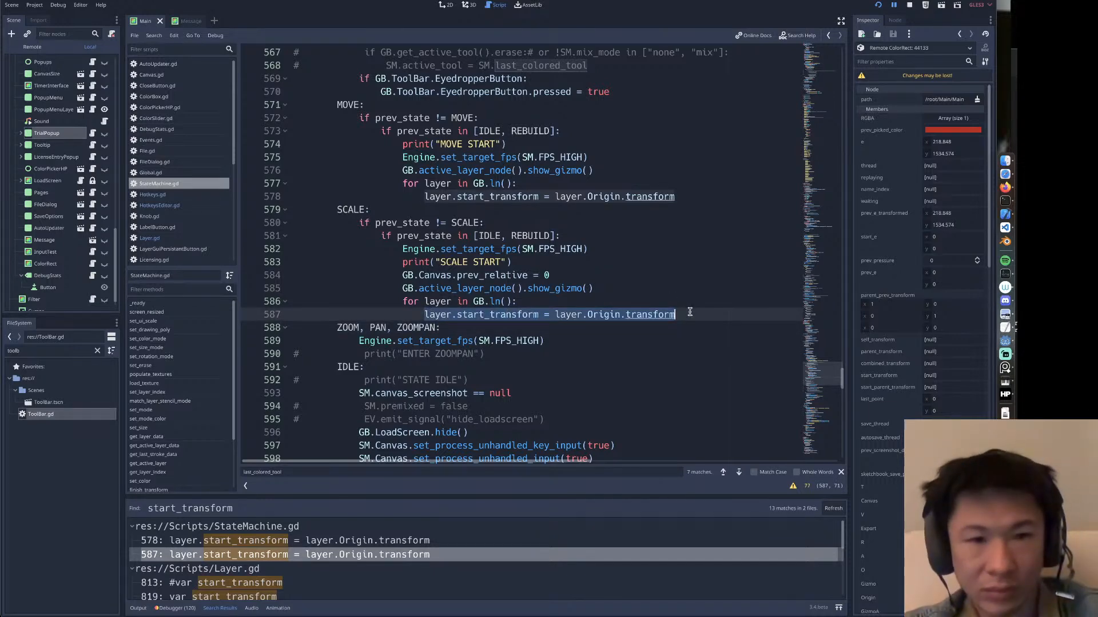
scroll(690, 313, "up", 7)
scroll(565, 280, "up", 4)
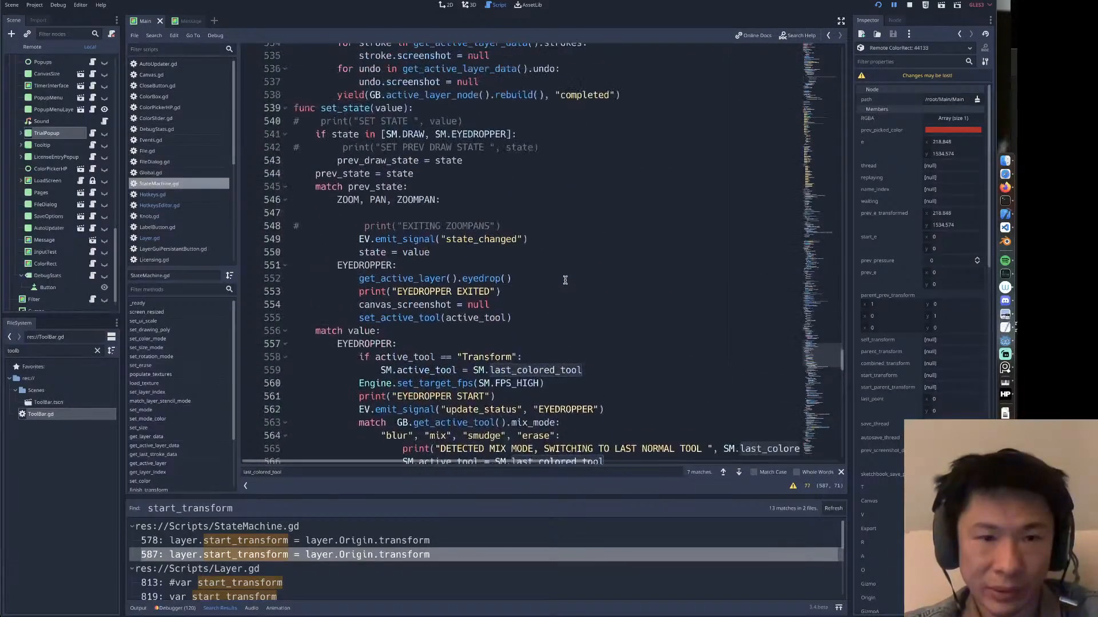
scroll(303, 572, "down", 1)
scroll(303, 571, "down", 1)
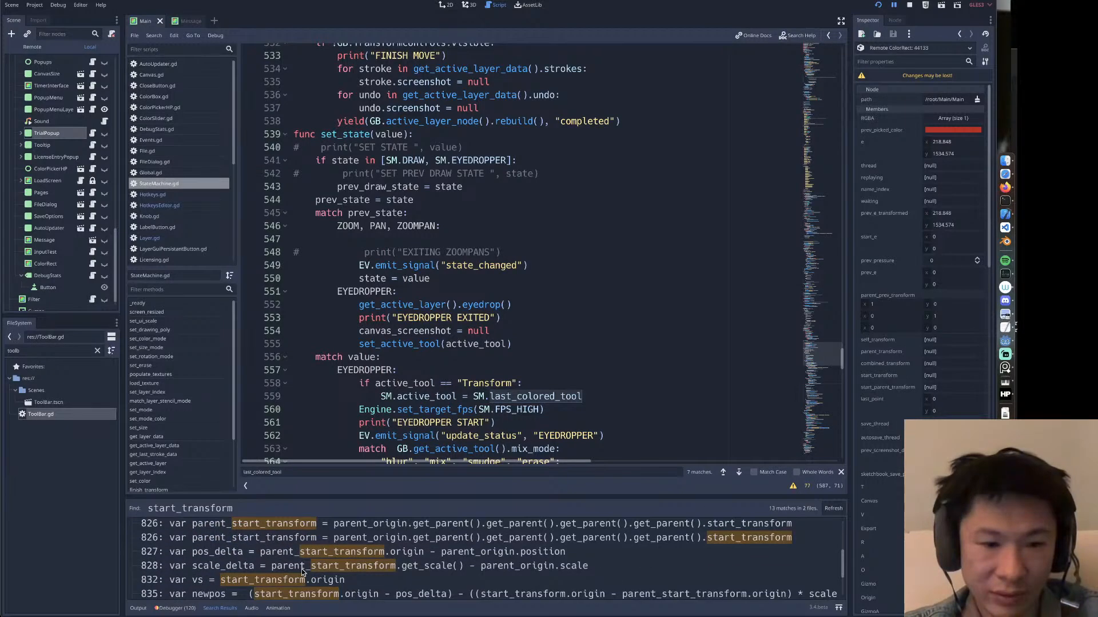
scroll(302, 572, "down", 3)
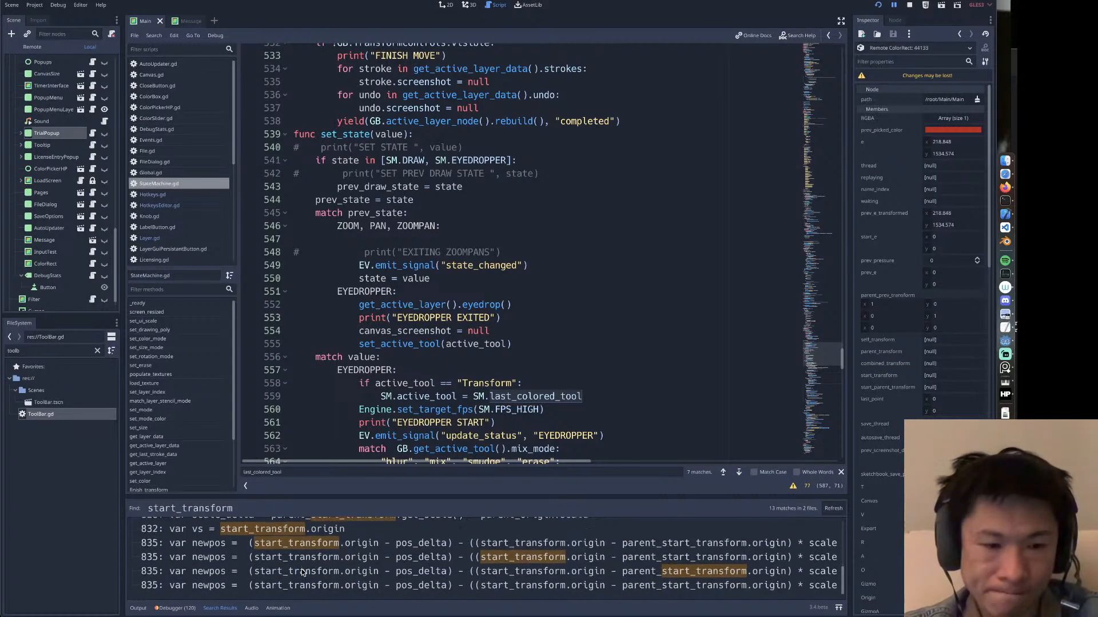
scroll(303, 571, "up", 3)
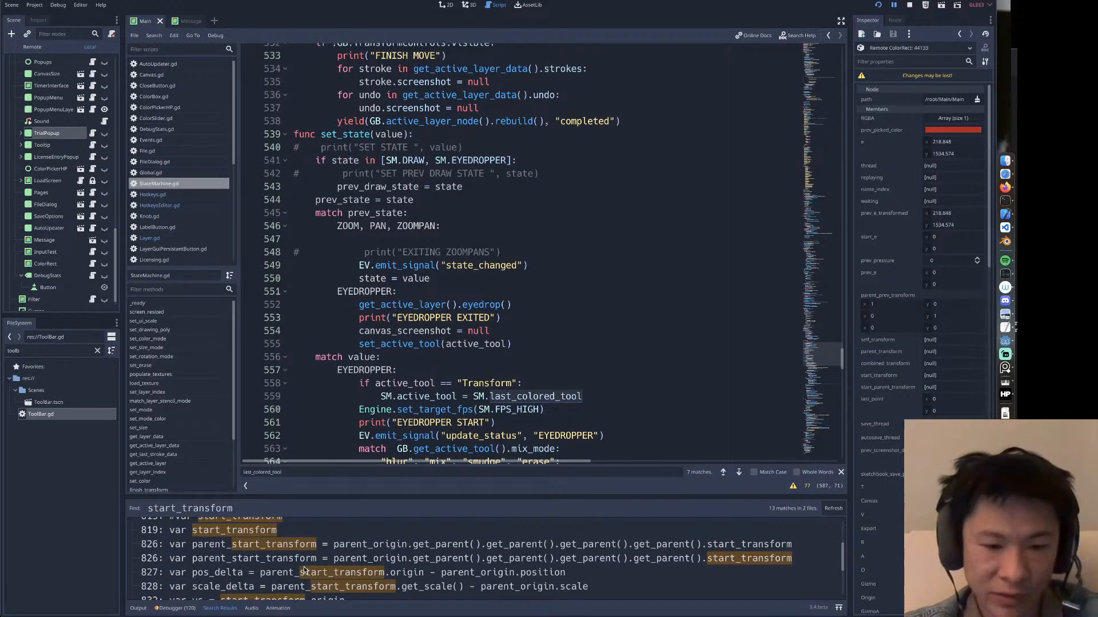
scroll(401, 409, "down", 6)
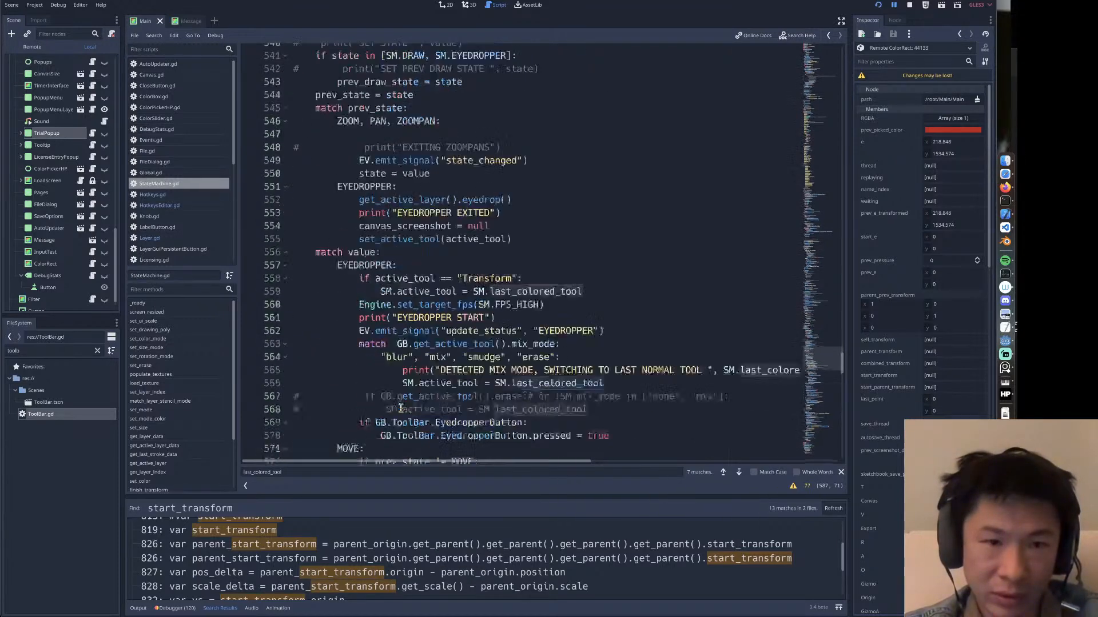
scroll(401, 408, "down", 4)
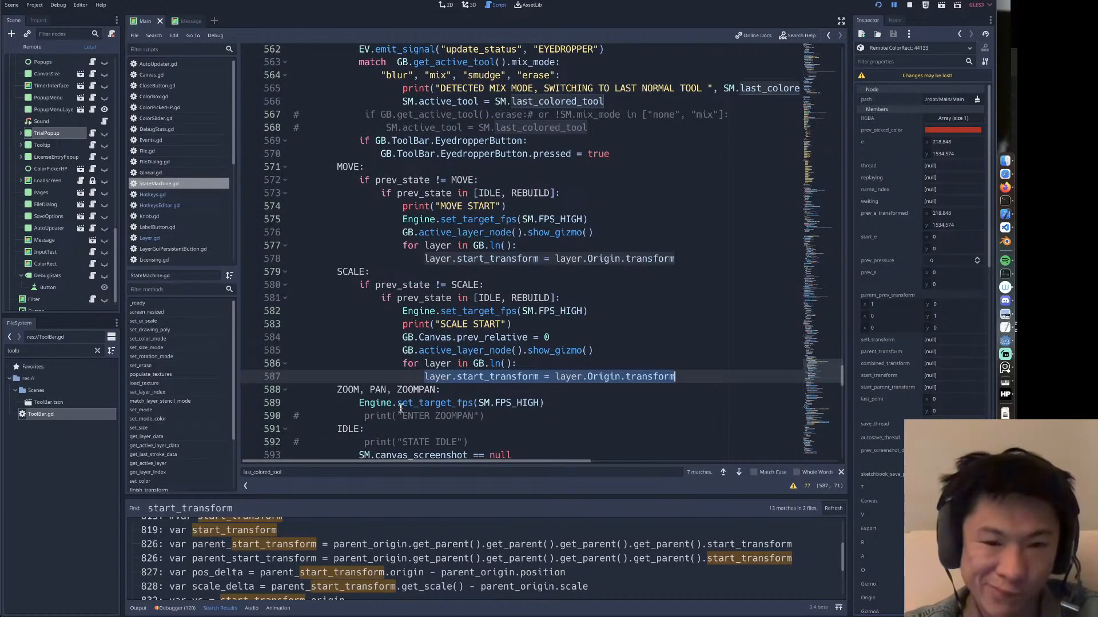
Search the project files for flip_, view the flip_x hotkey entry in Hotkeys.gd, and enlarge the results list.
key("ctrl+shift+f")
type("flip")
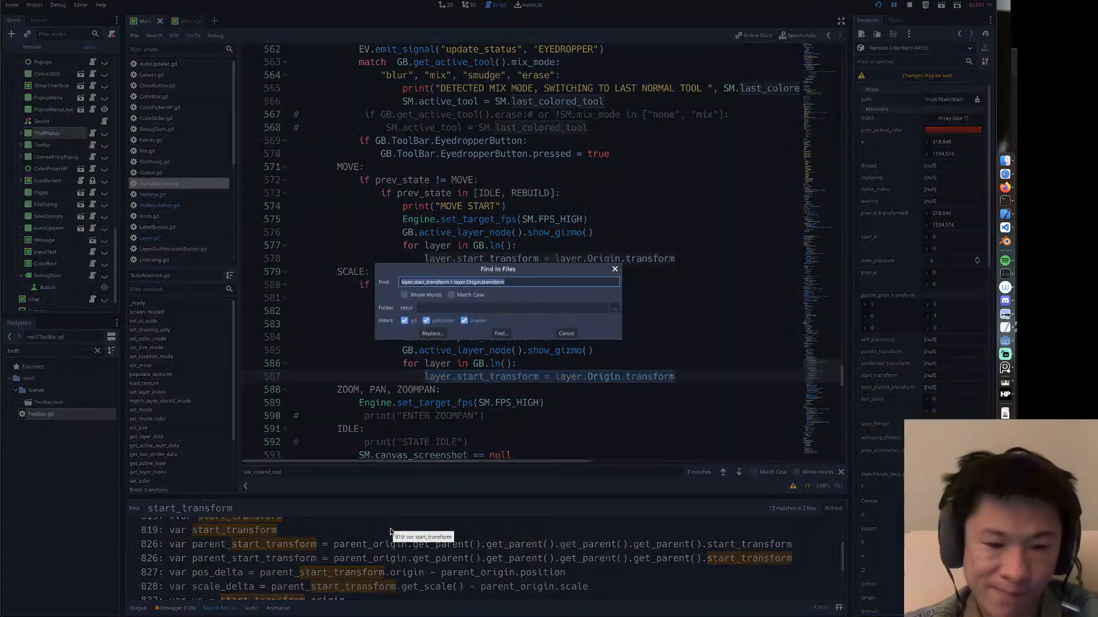
type("_")
key("Return")
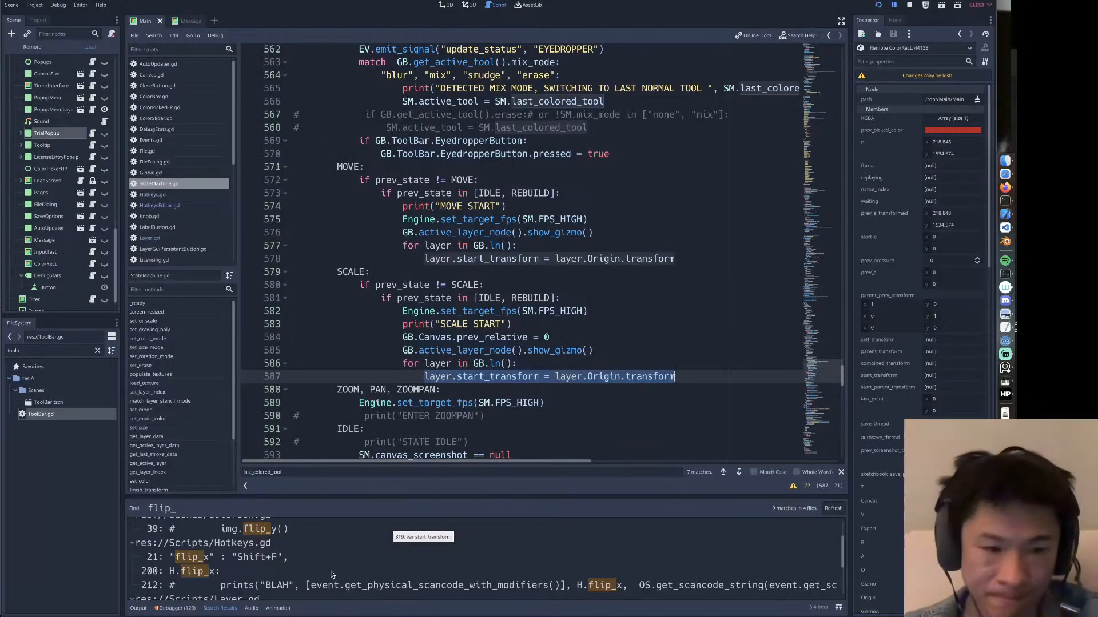
left_click(286, 558)
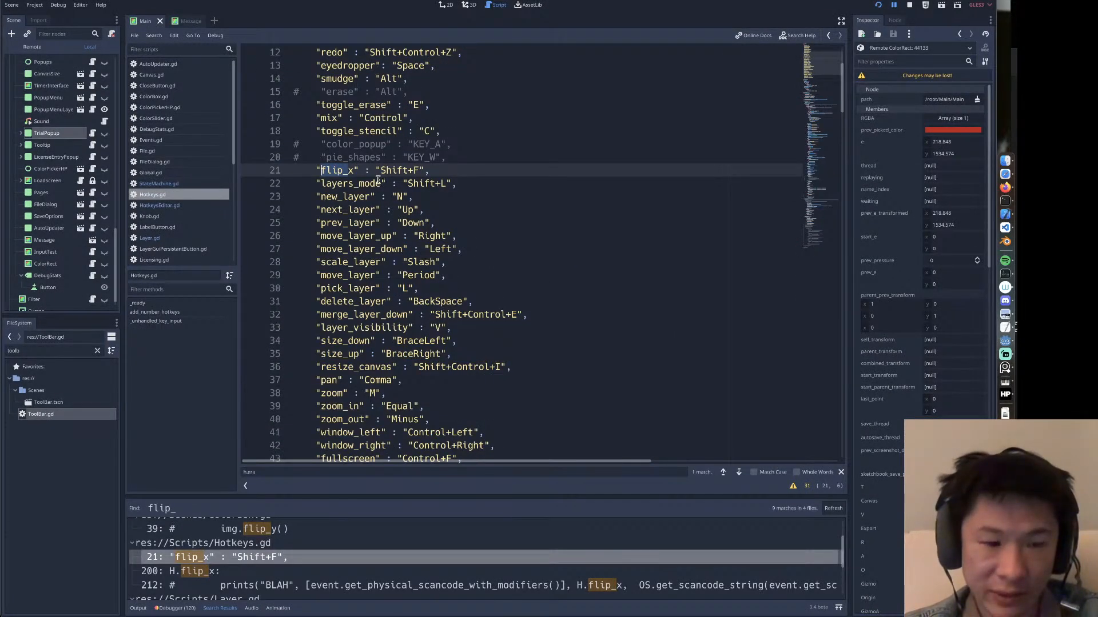
scroll(291, 452, "down", 8)
left_click_drag(291, 477, 292, 274)
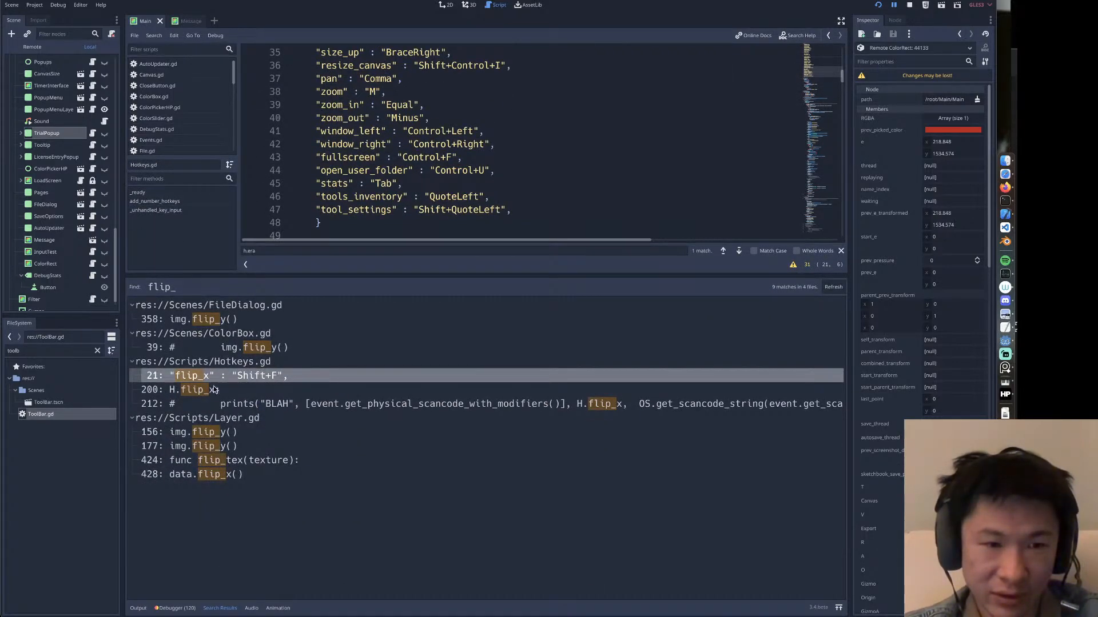
Check the flip matches in Layer.gd, follow H.flip_x in Hotkeys.gd to the flip function in Canvas.gd, and read its code.
left_click(184, 476)
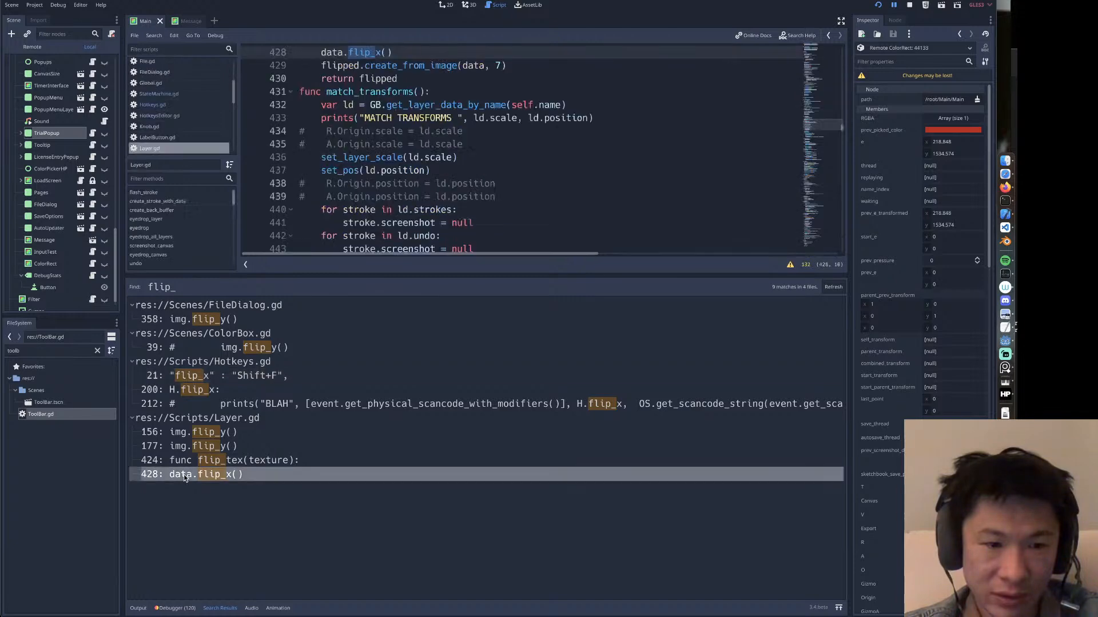
left_click(219, 452)
left_click(227, 391)
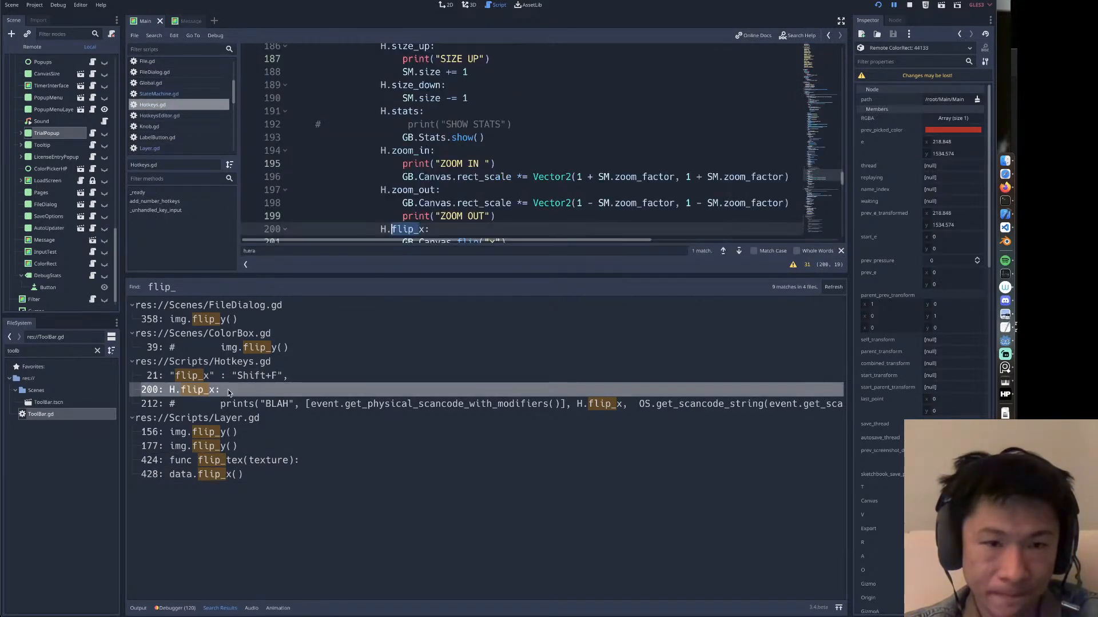
scroll(437, 199, "down", 2)
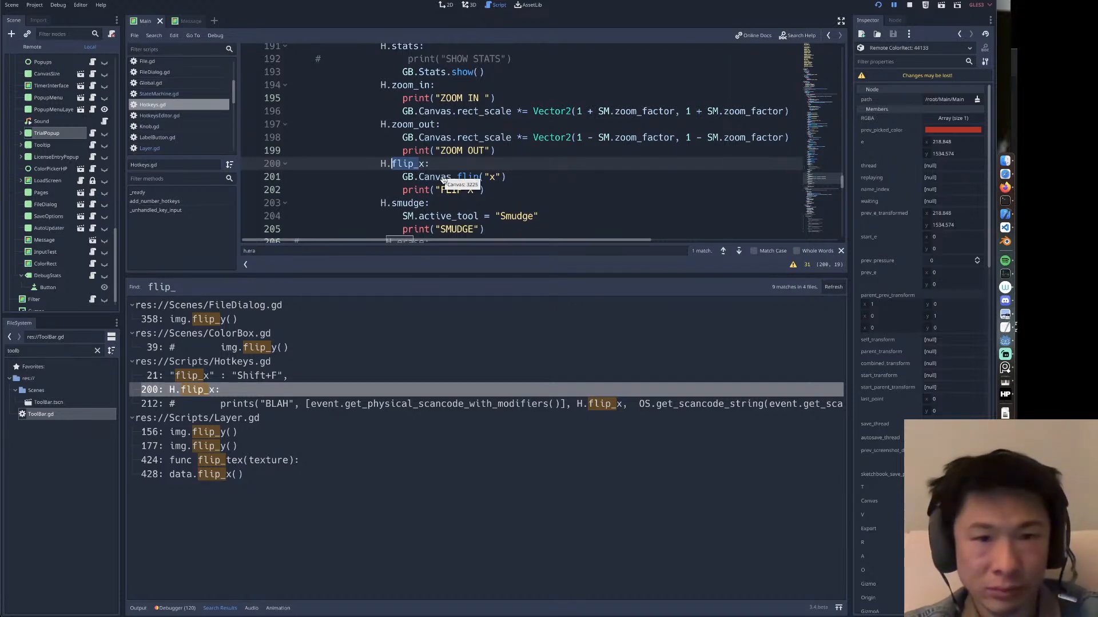
left_click(468, 178, "ctrl")
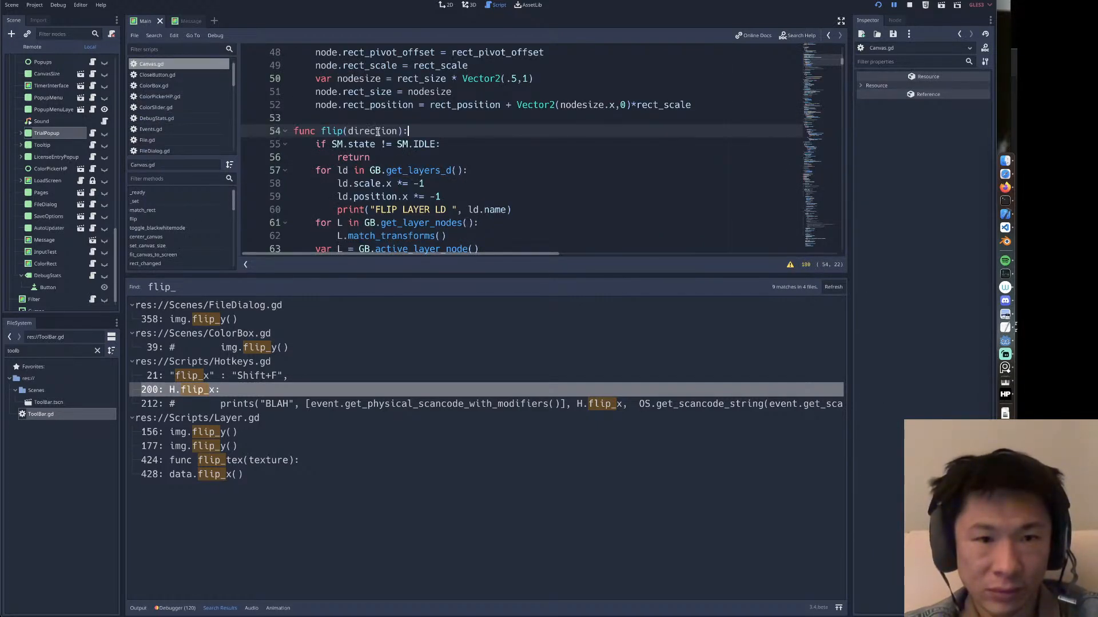
scroll(468, 182, "down", 2)
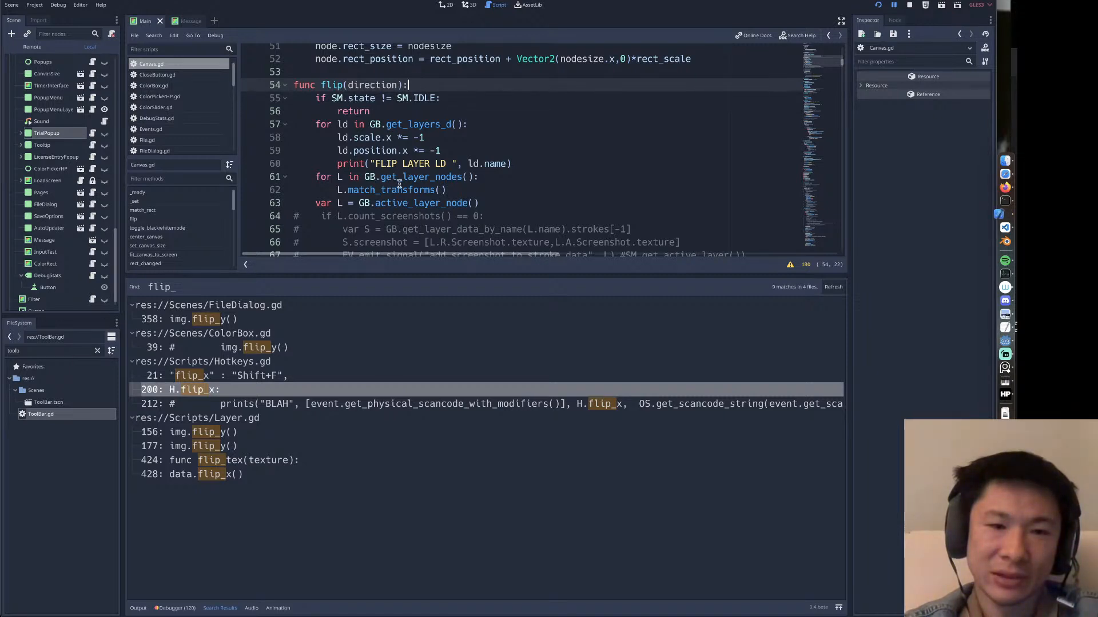
scroll(429, 184, "down", 1)
scroll(429, 184, "down", 1)
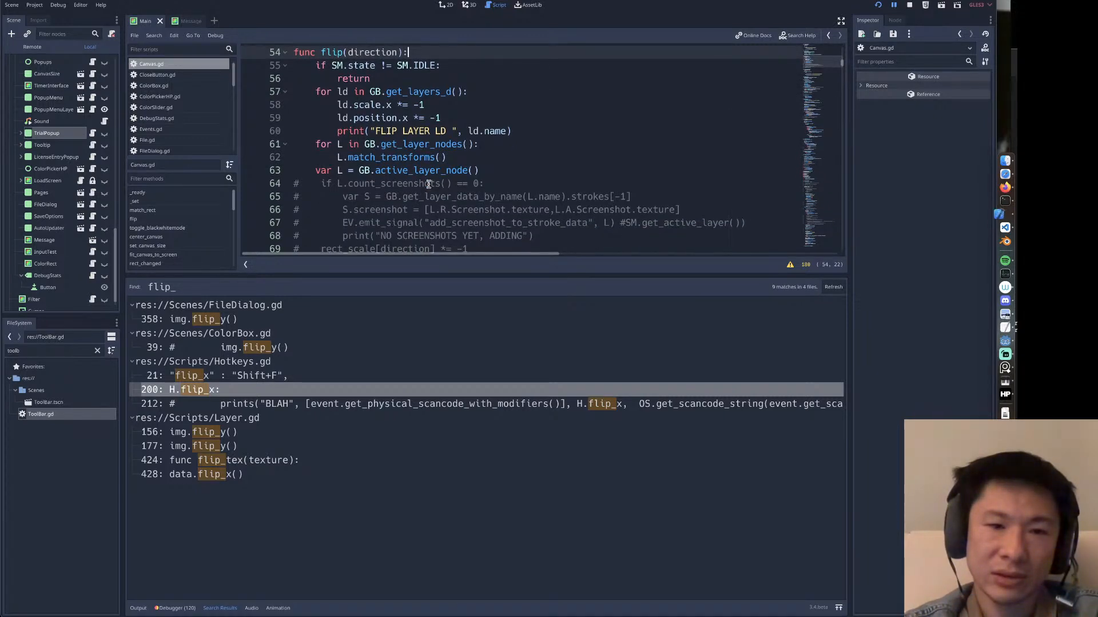
scroll(428, 184, "down", 3)
scroll(429, 185, "up", 2)
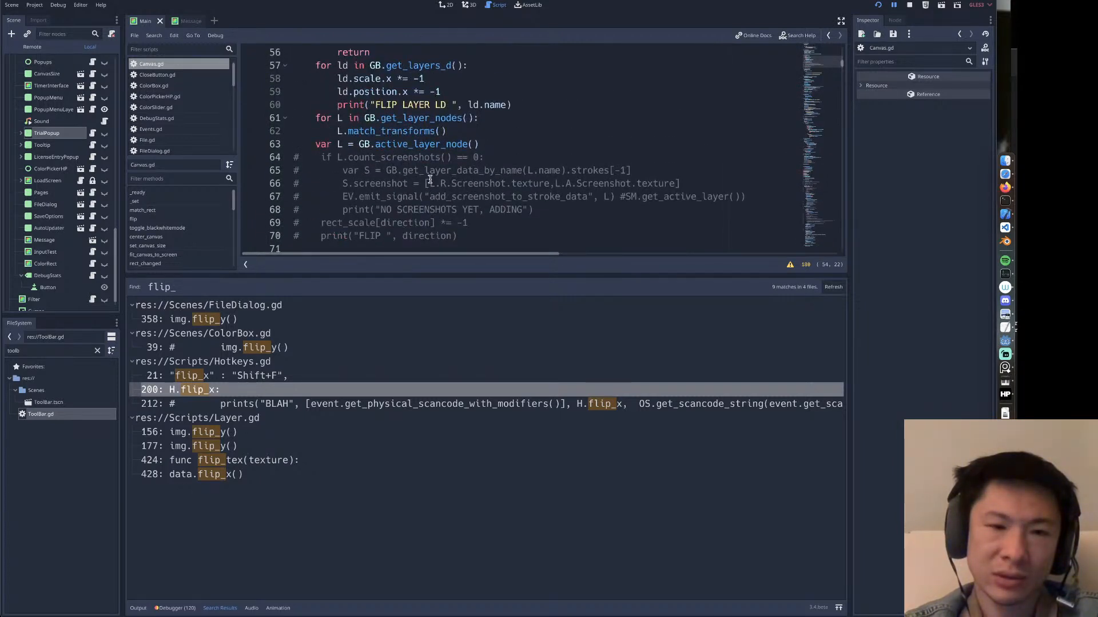
Insert the copied start_transform assignment on a new line after var L = GB.active_layer_node() in the flip function of Canvas.gd.
scroll(430, 180, "up", 1)
key("ctrl+k")
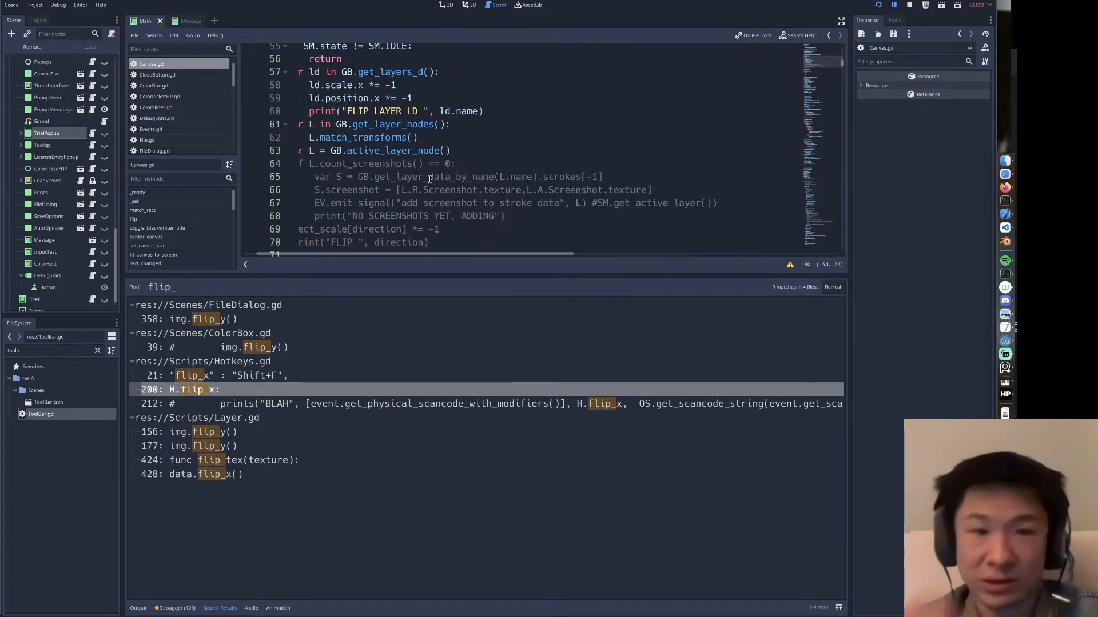
left_click(486, 149)
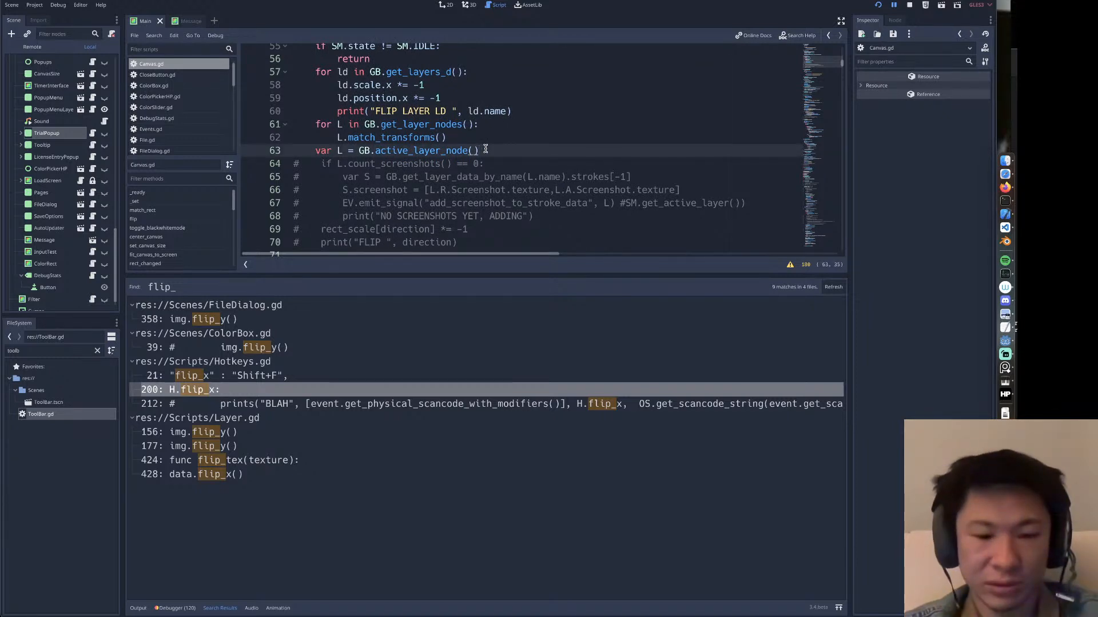
key("Return")
key("ctrl+v")
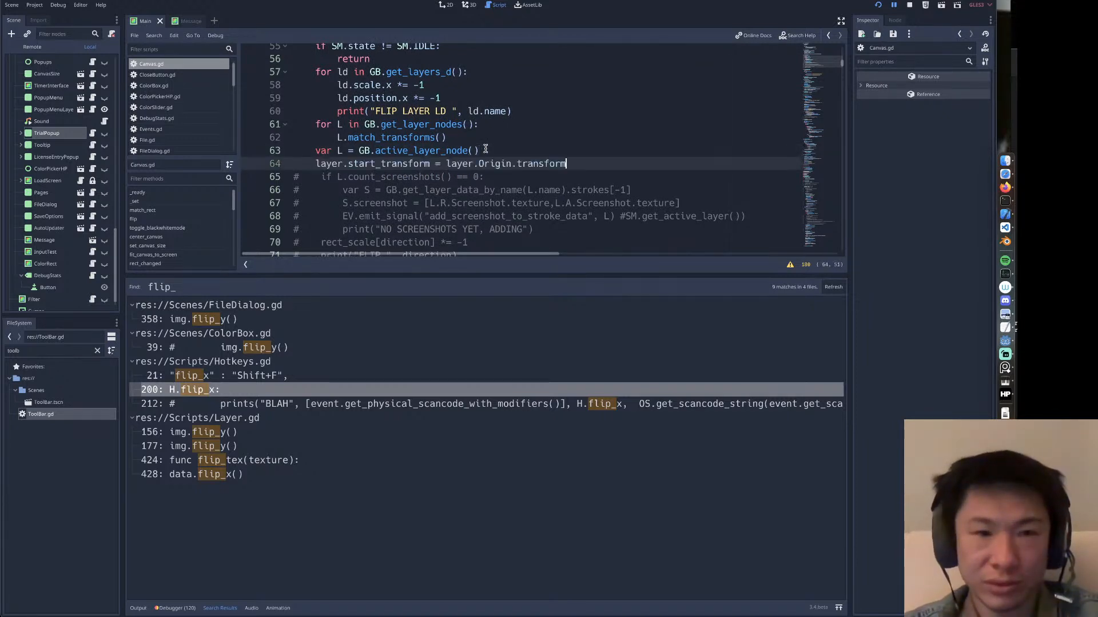
Replace both layer references in the pasted line with L, giving L.start_transform = L.Origin.transform, and review the surrounding flip function.
left_click(341, 153)
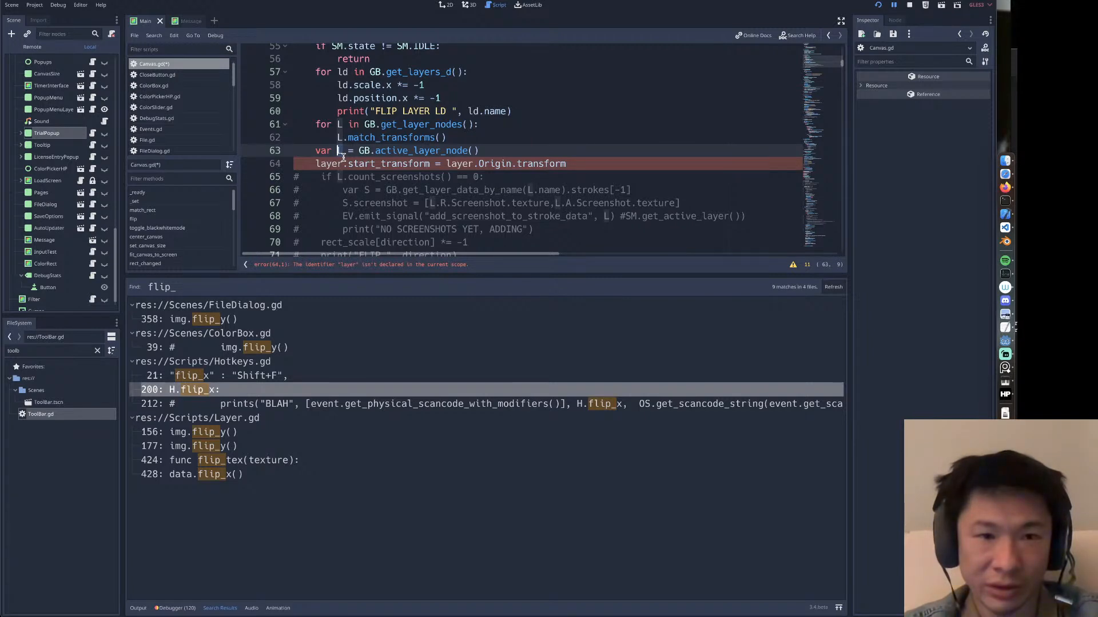
double_click(328, 163)
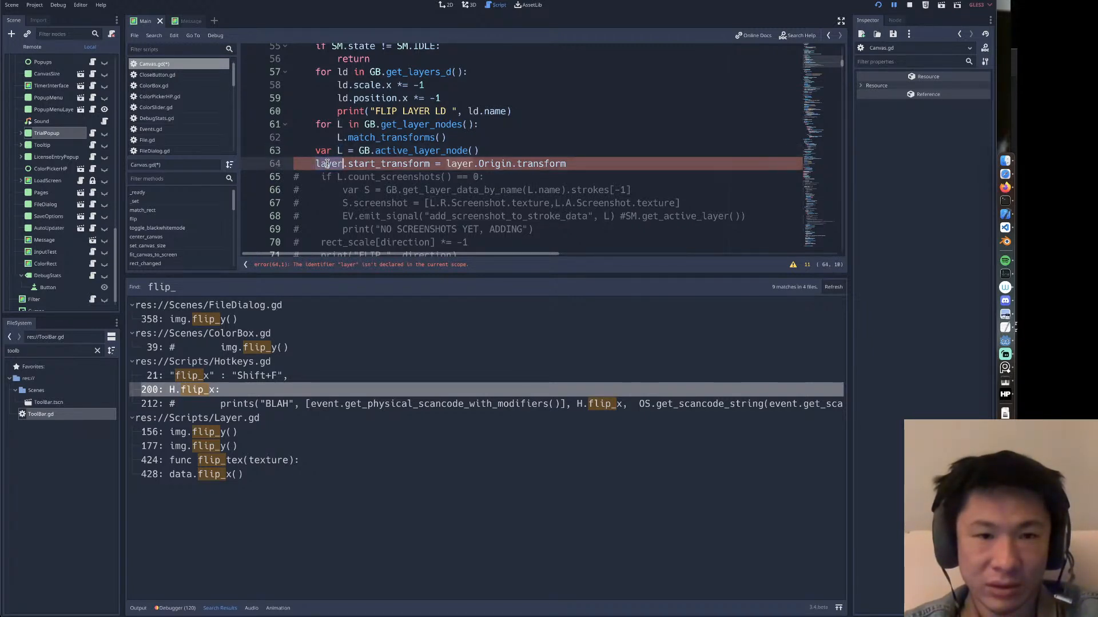
type("L")
double_click(436, 163)
type("L")
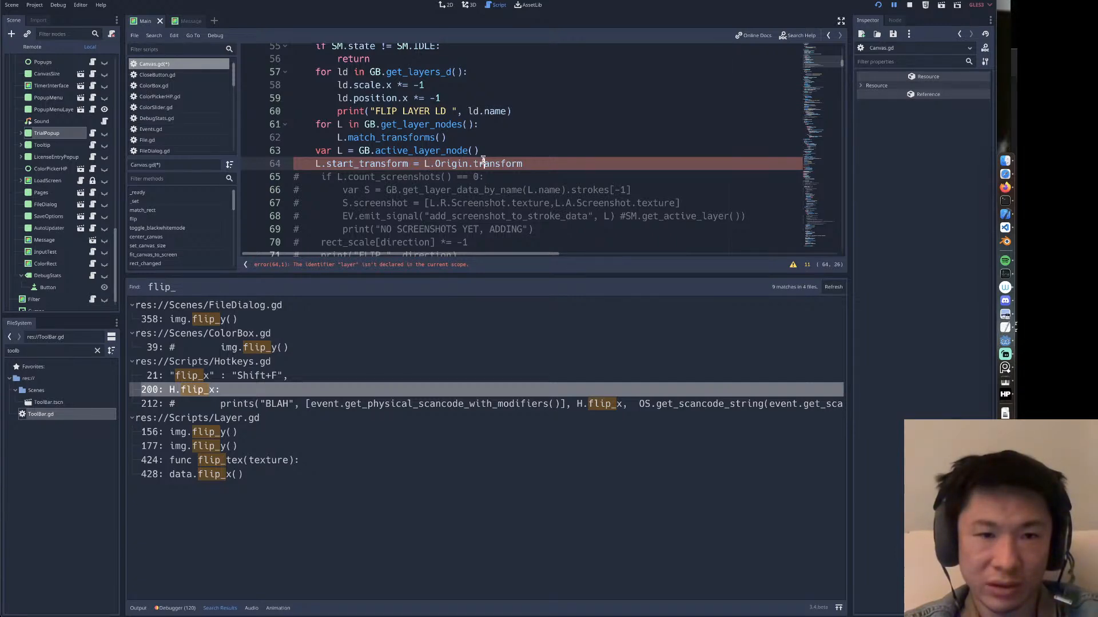
left_click_drag(483, 164, 440, 151)
scroll(440, 150, "up", 2)
scroll(441, 150, "down", 4)
scroll(441, 150, "up", 8)
scroll(441, 150, "down", 5)
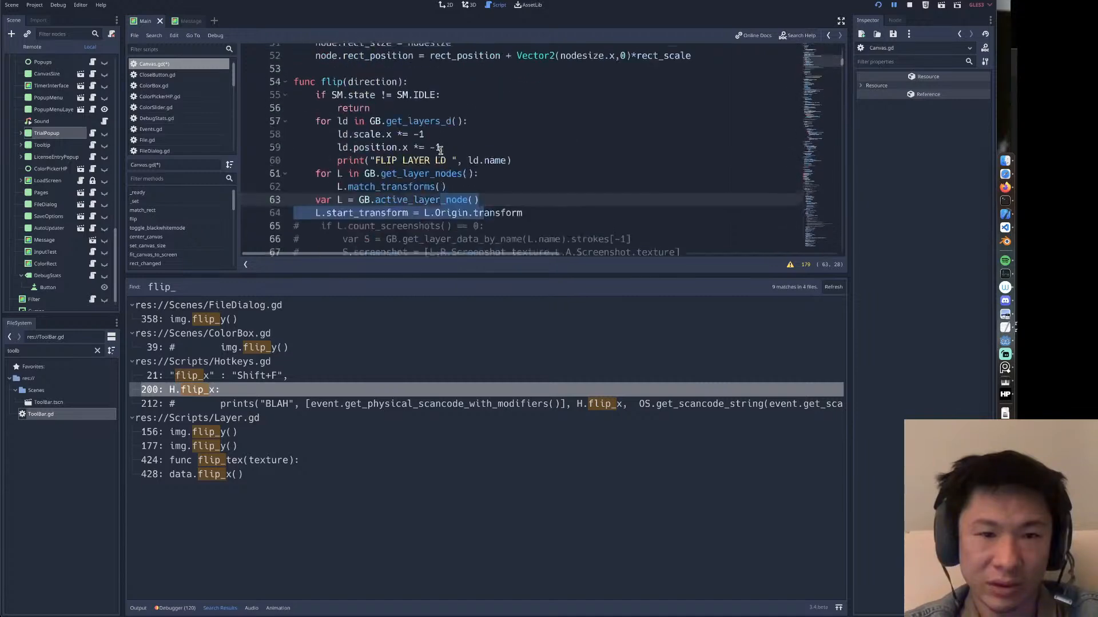
Move the active-layer variable and start_transform lines above the get_layers_d() loop in the flip function, and run the project.
key("alt+Up")
key("alt+Up")
key("alt+Up")
key("alt+Up")
key("alt+Up")
key("alt+Up")
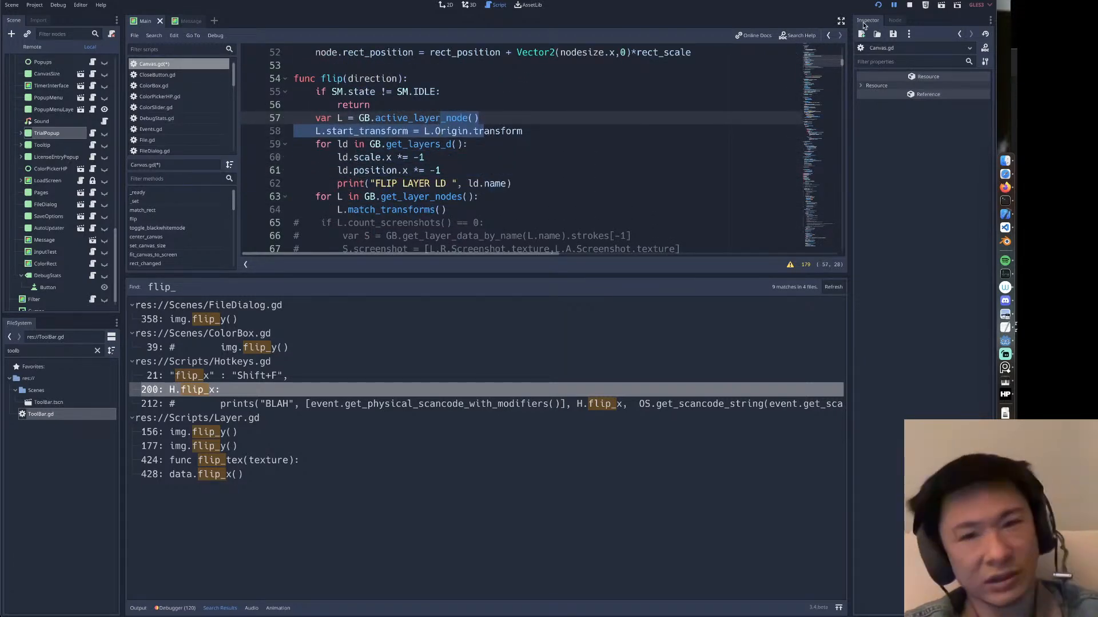
left_click(877, 5)
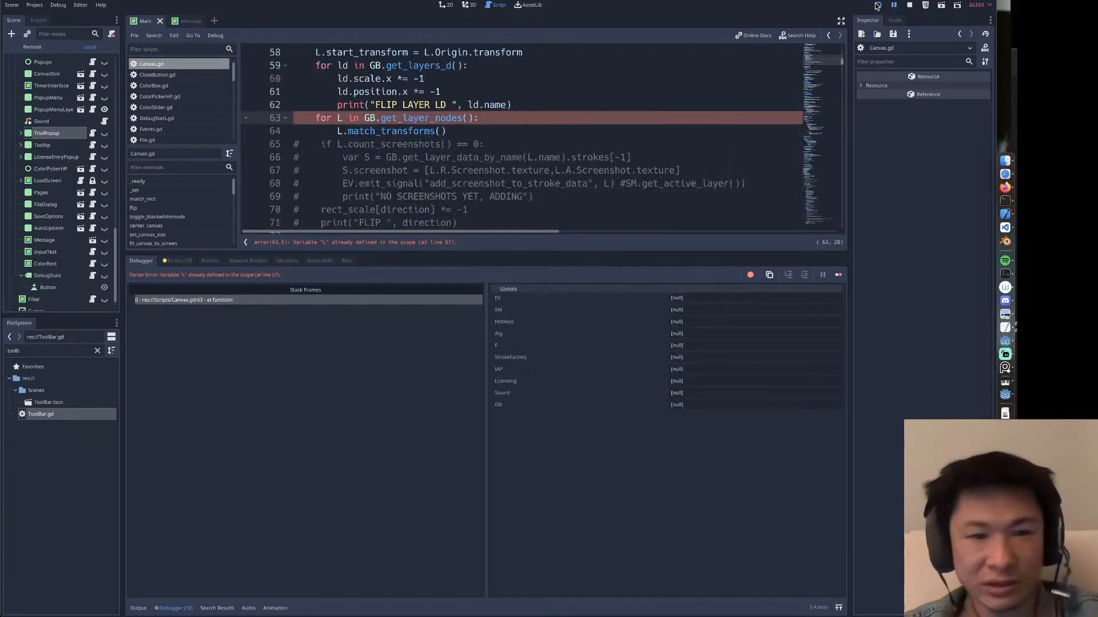
Rename the active-layer variable in the flip function to La, in its declaration and on both sides of the start_transform assignment.
scroll(666, 121, "up", 1)
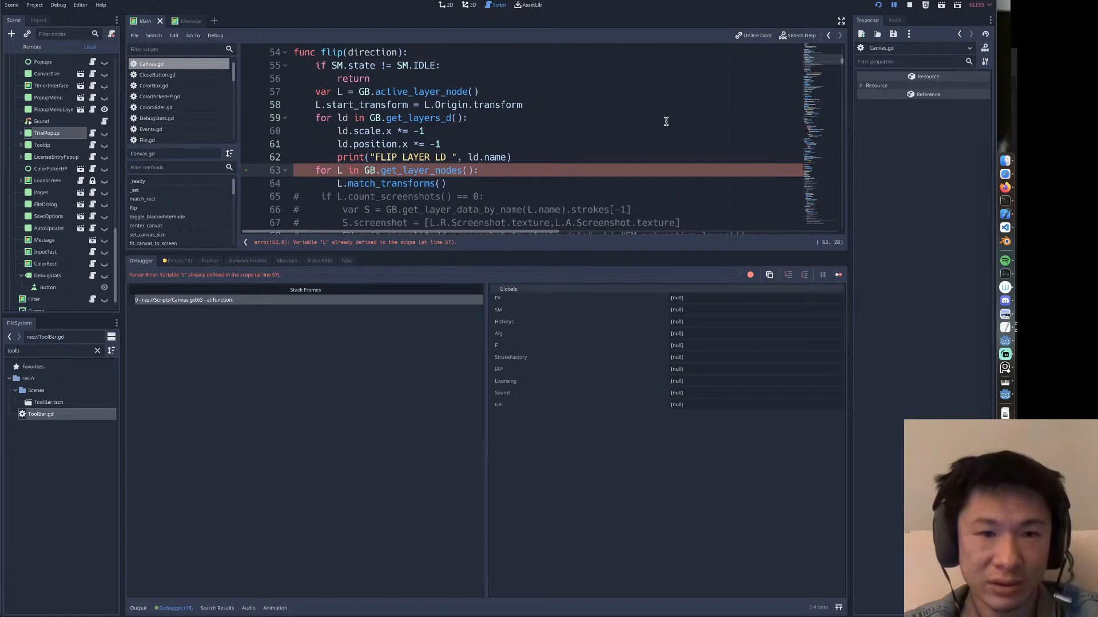
left_click(341, 92)
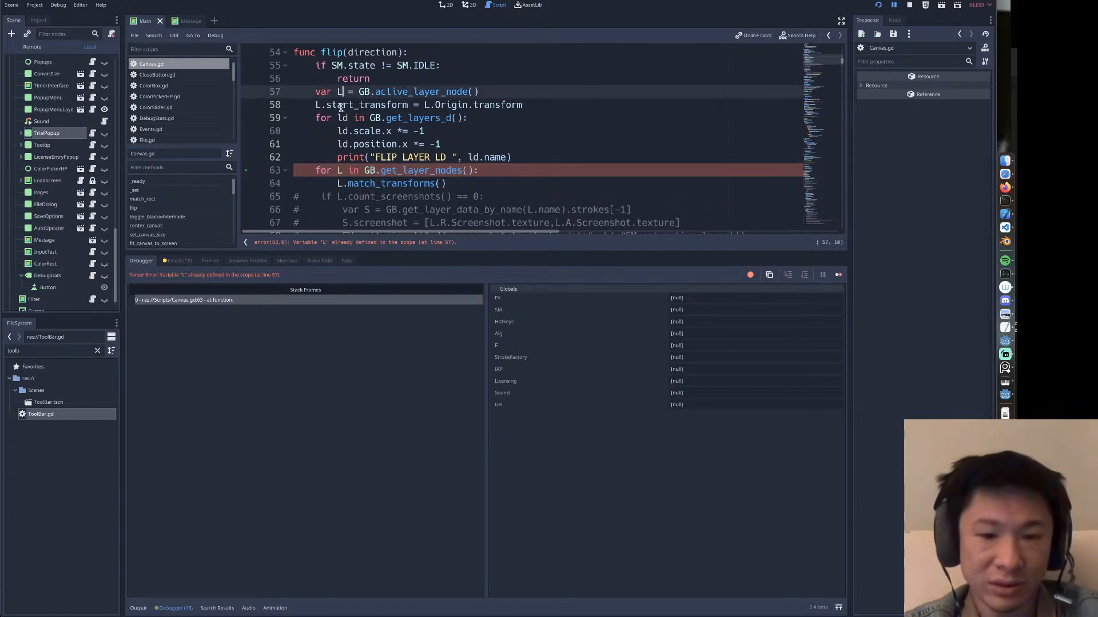
type("a")
left_click(320, 105)
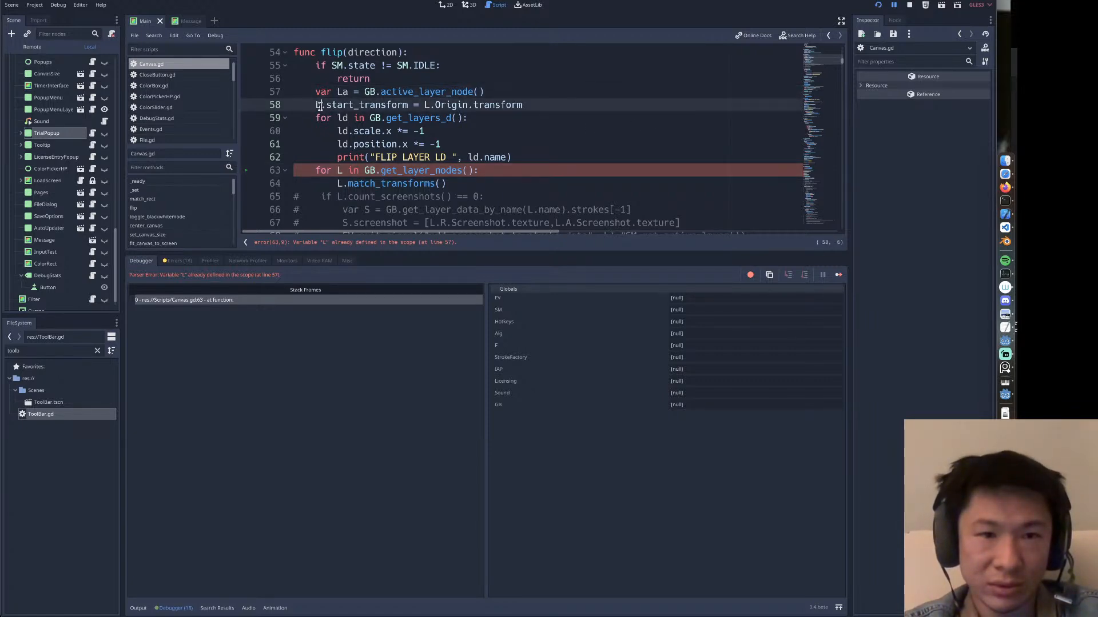
type("a")
left_click(437, 104)
type("a")
Run the project, test the canvas flip, and check the output log and the debugger's error list.
left_click(879, 5)
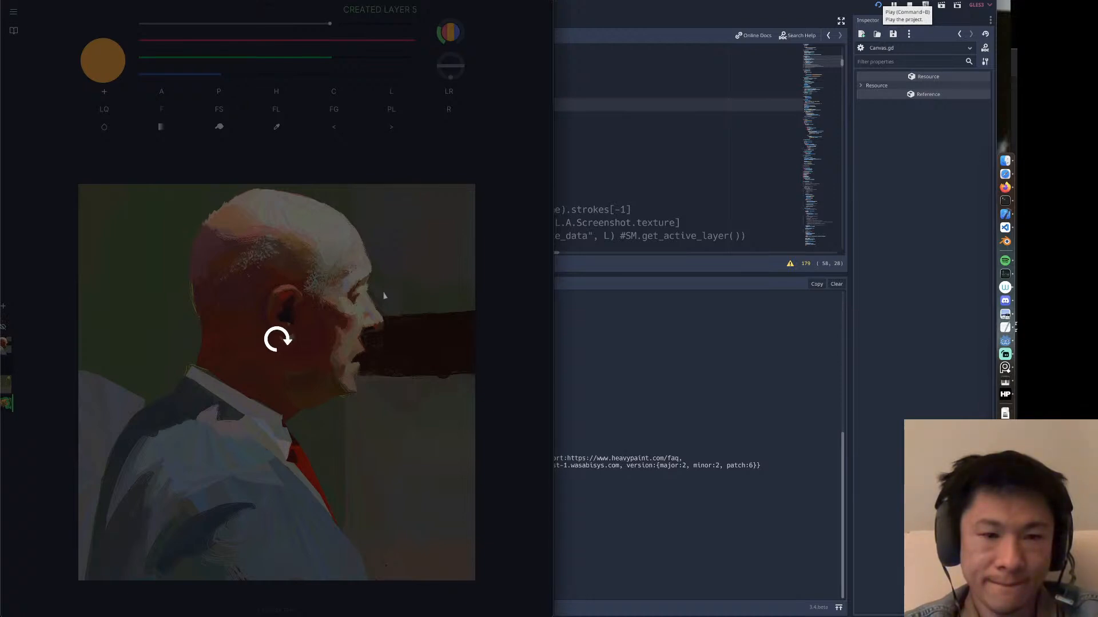
key("h")
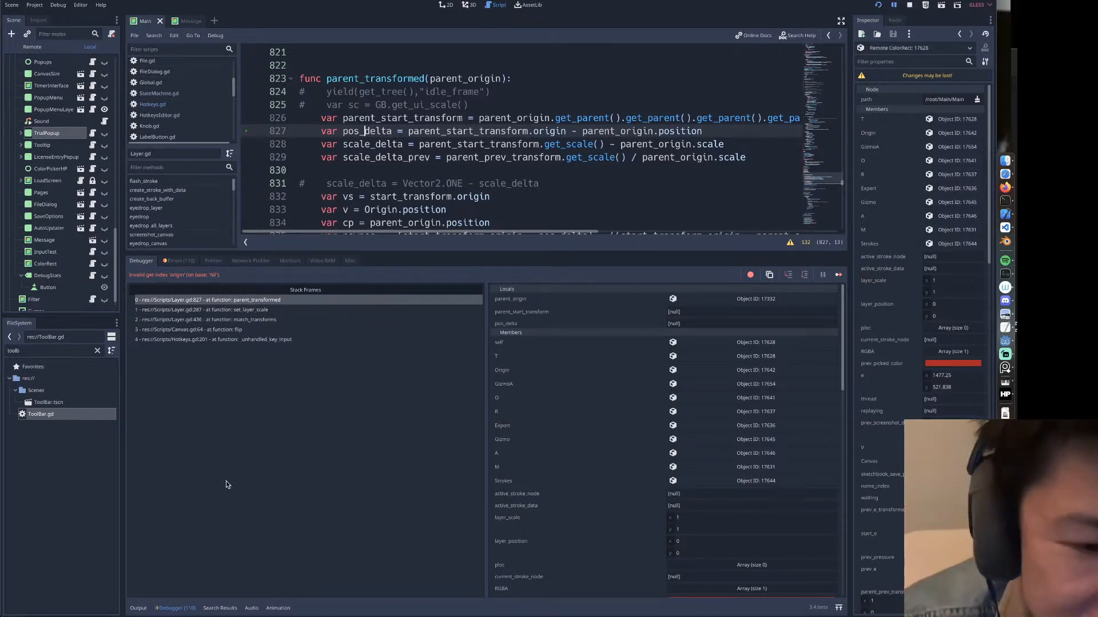
left_click(145, 611)
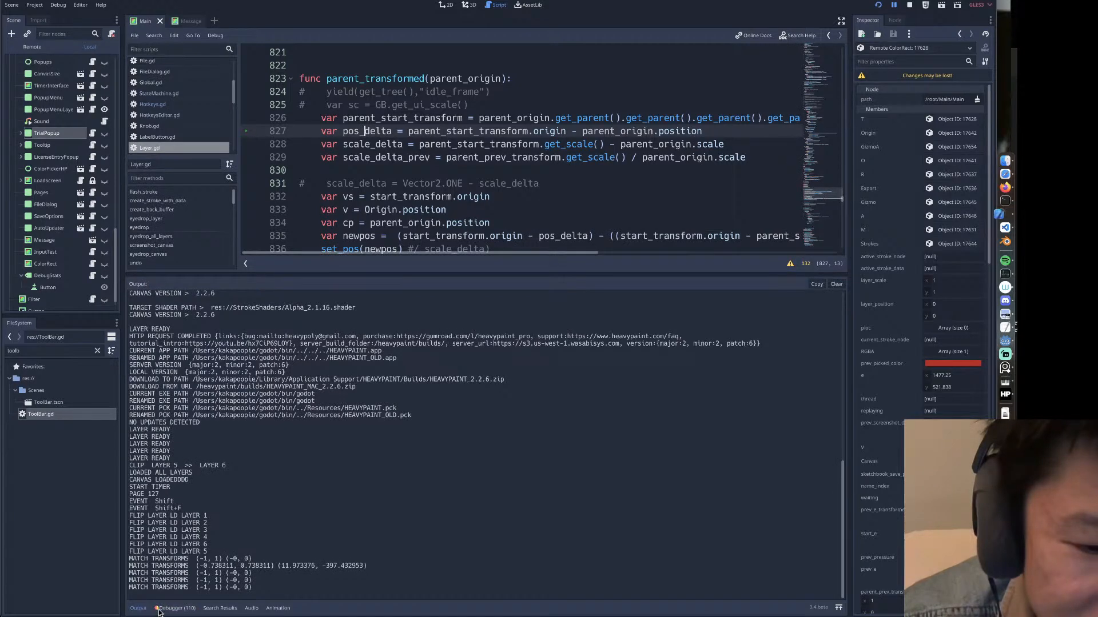
left_click(163, 610)
left_click(174, 261)
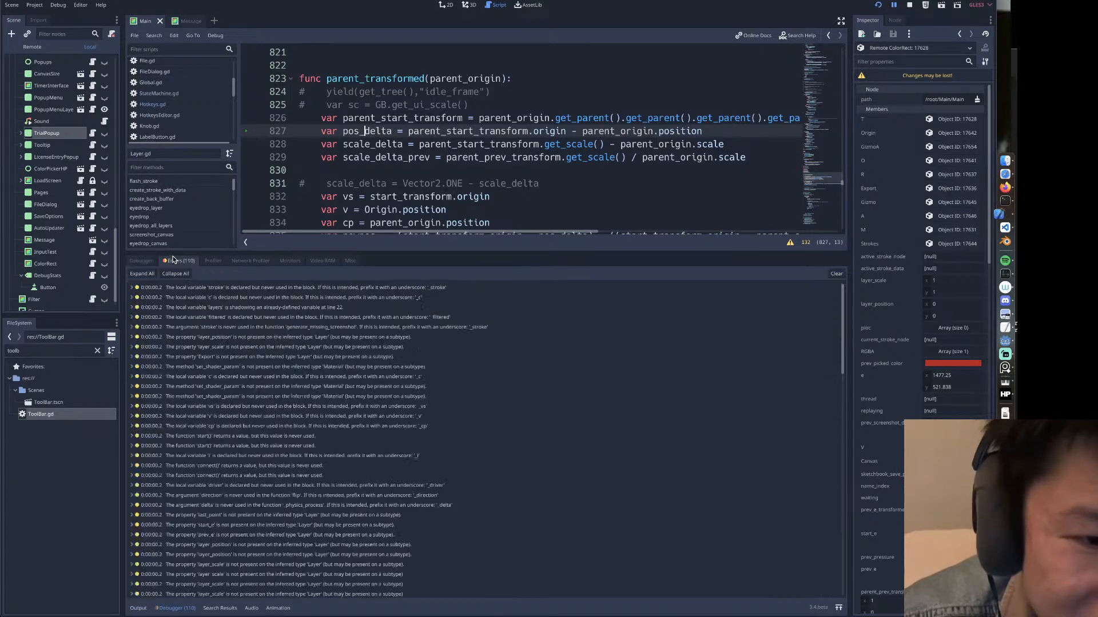
scroll(193, 444, "down", 15)
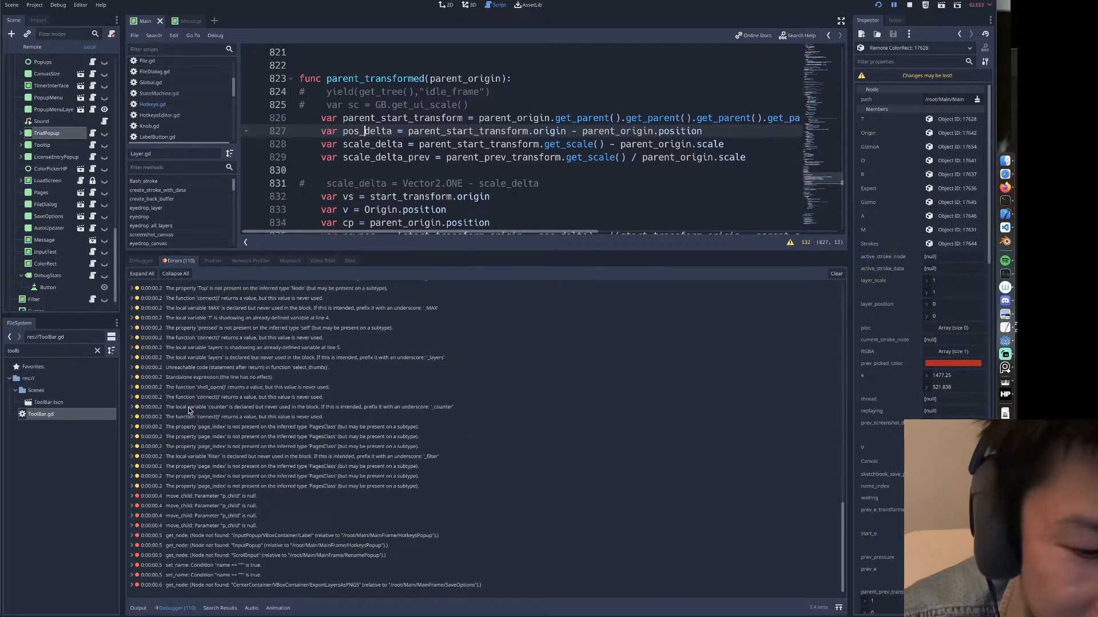
Rerun the project with another canvas flip and inspect the flip and _unhandled_key_input frames in the call stack.
left_click(878, 5)
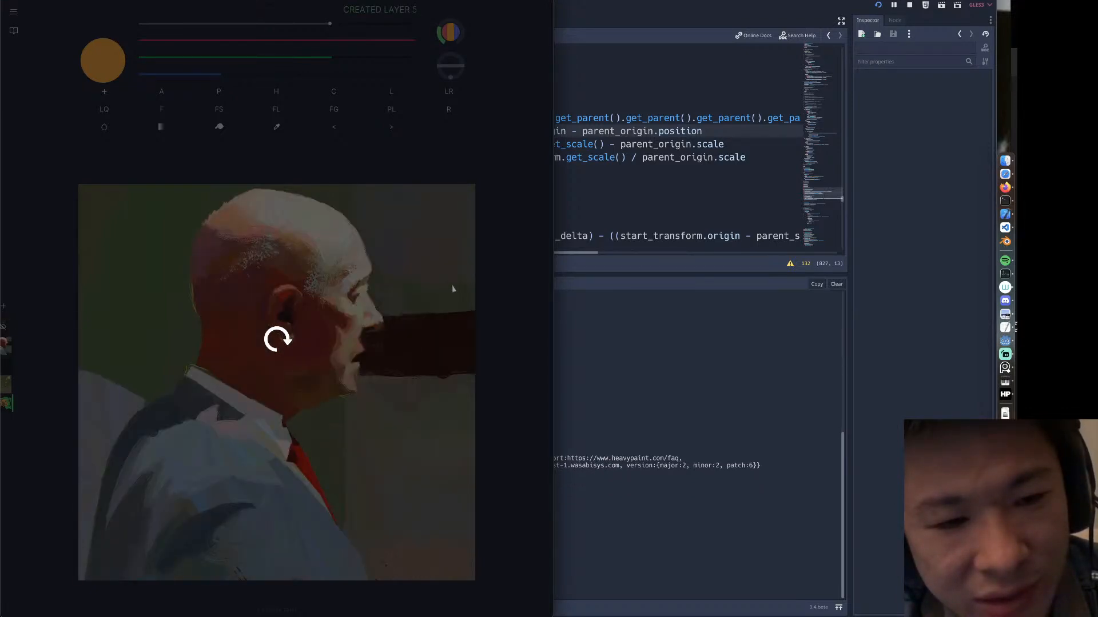
key("h")
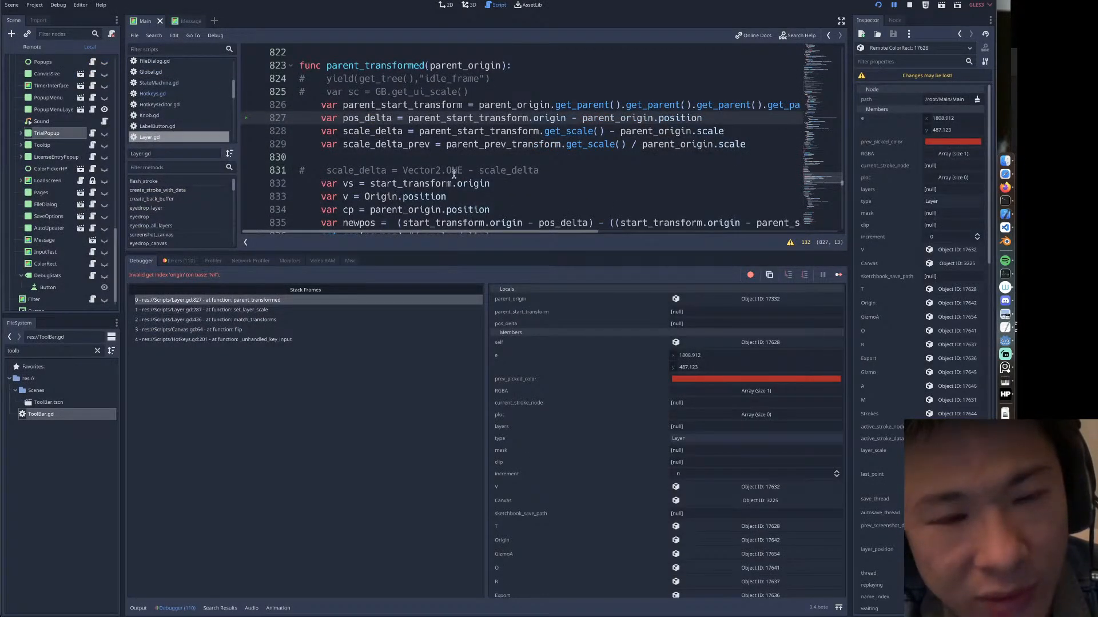
scroll(453, 182, "up", 2)
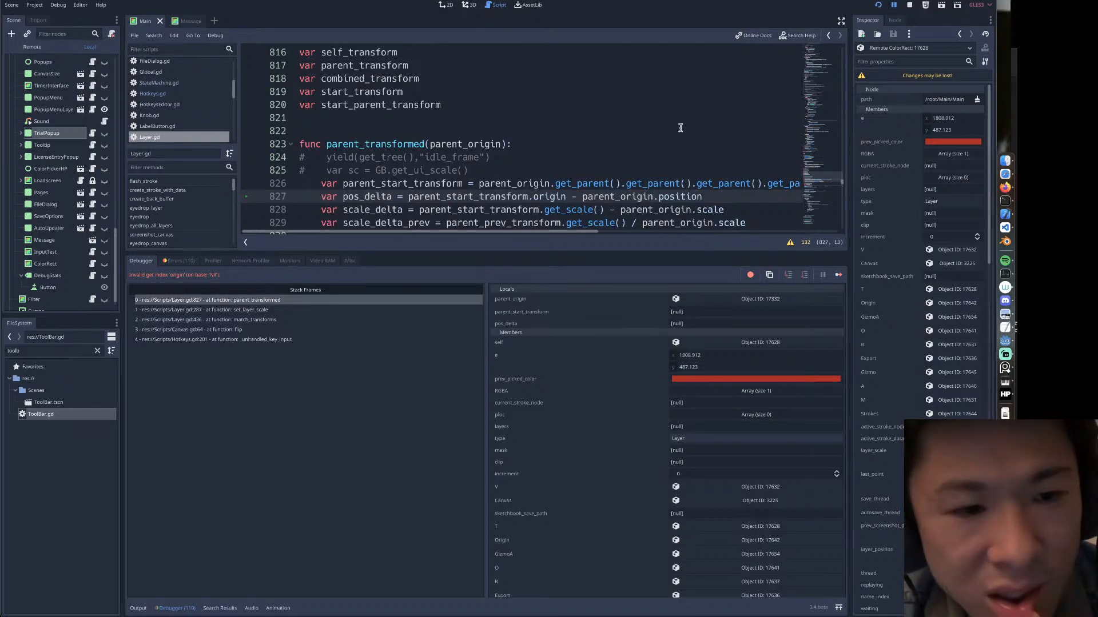
left_click(303, 331)
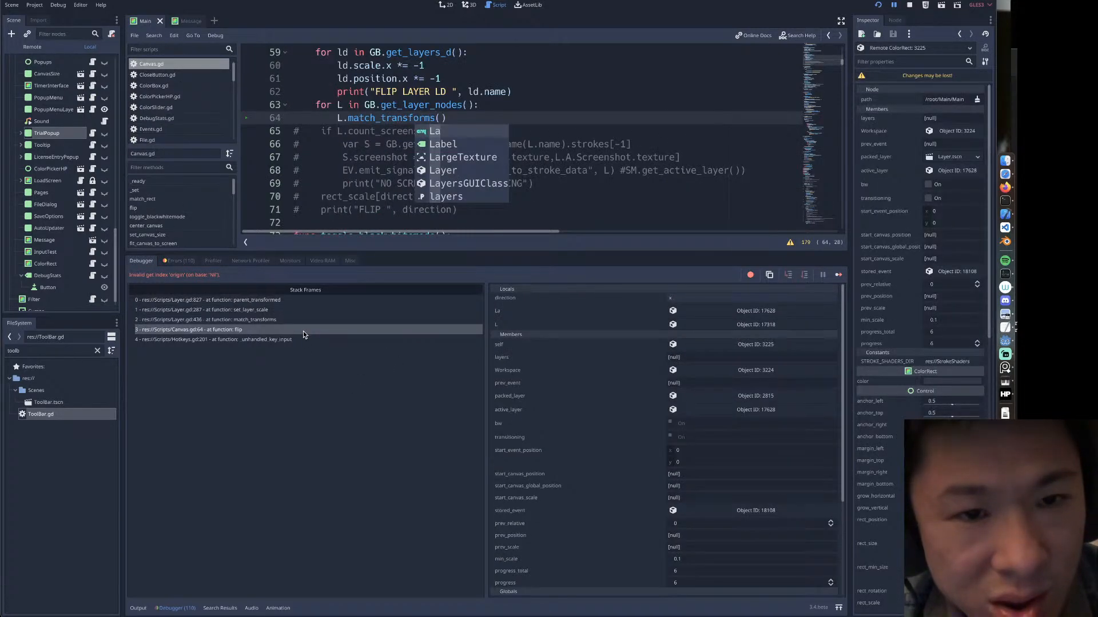
left_click(301, 340)
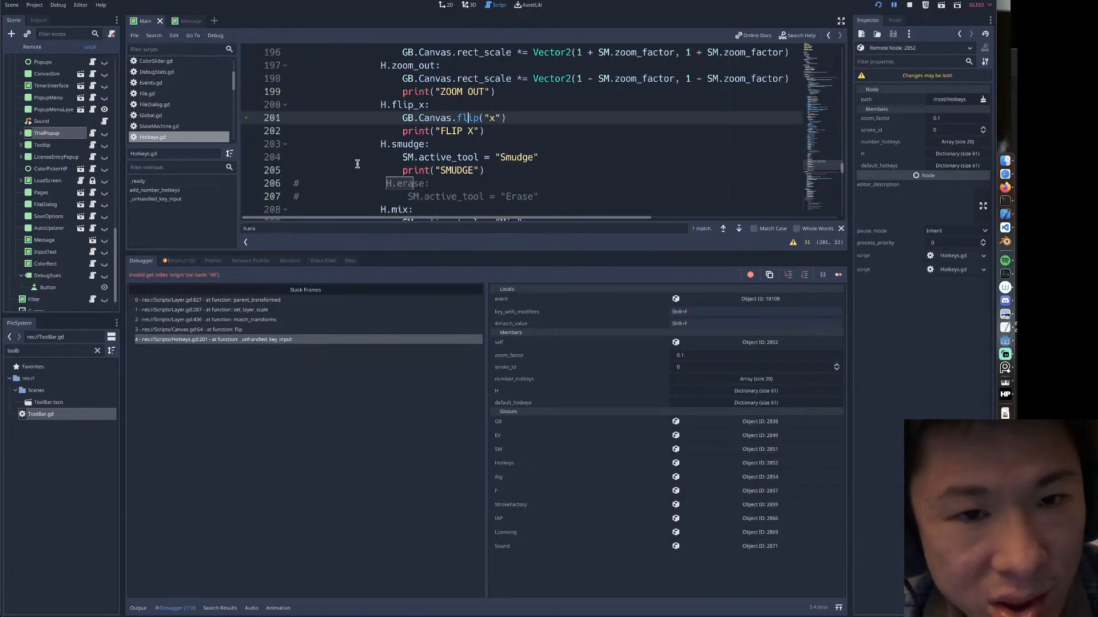
Examine the flip_x case and the surrounding key-press handling in Hotkeys.gd, enlarging the script area for reading.
left_click(406, 131)
scroll(480, 206, "up", 2)
left_click_drag(485, 210, 280, 180)
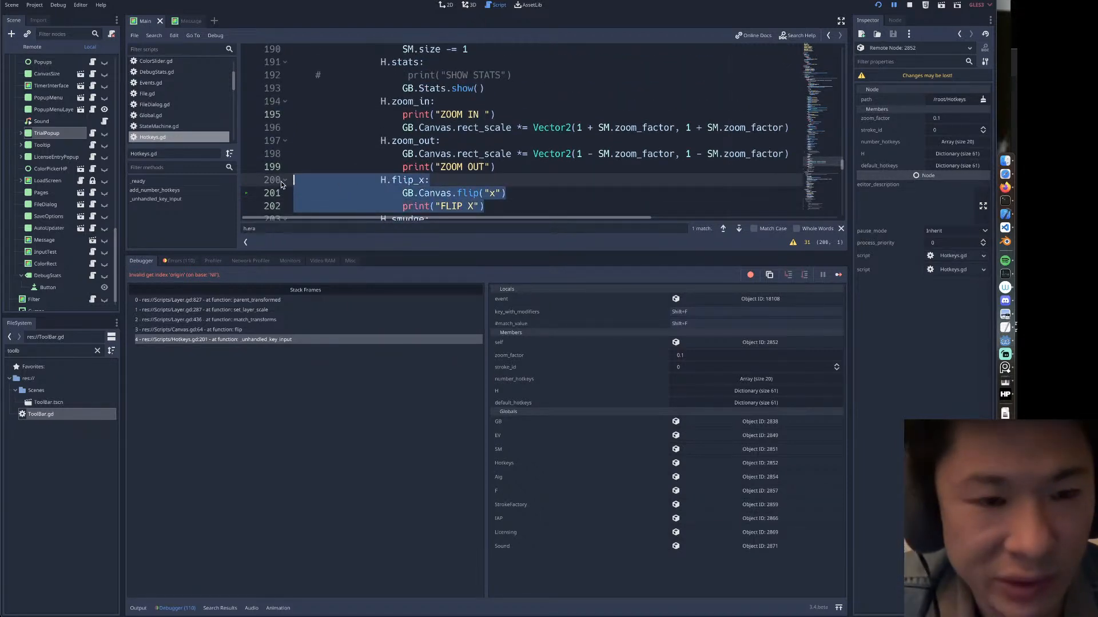
scroll(399, 193, "up", 7)
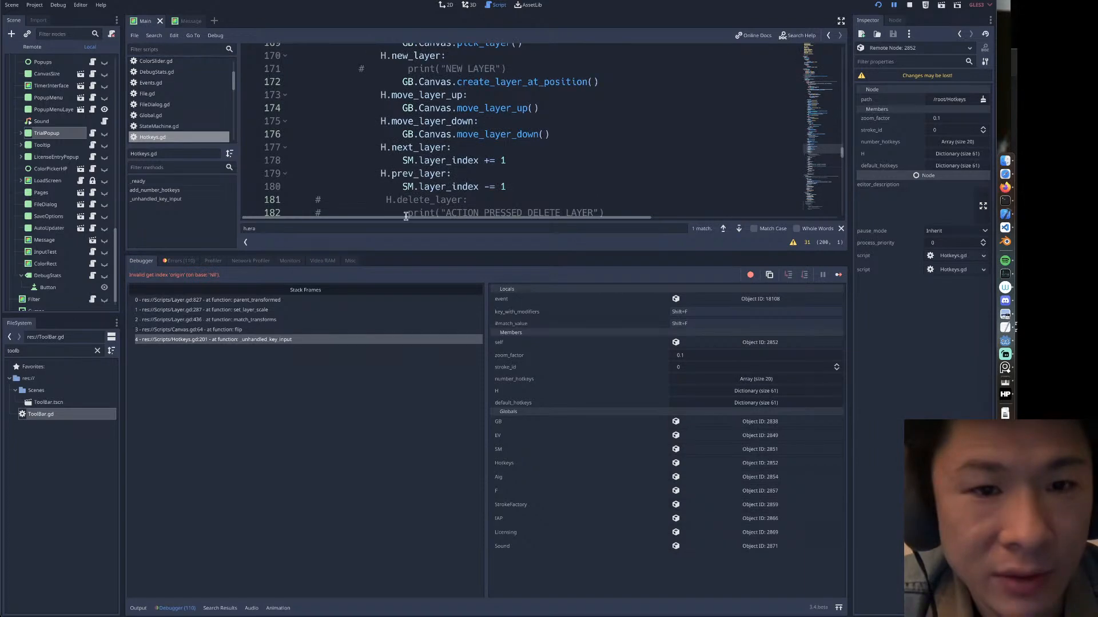
left_click_drag(414, 252, 379, 537)
scroll(411, 241, "up", 6)
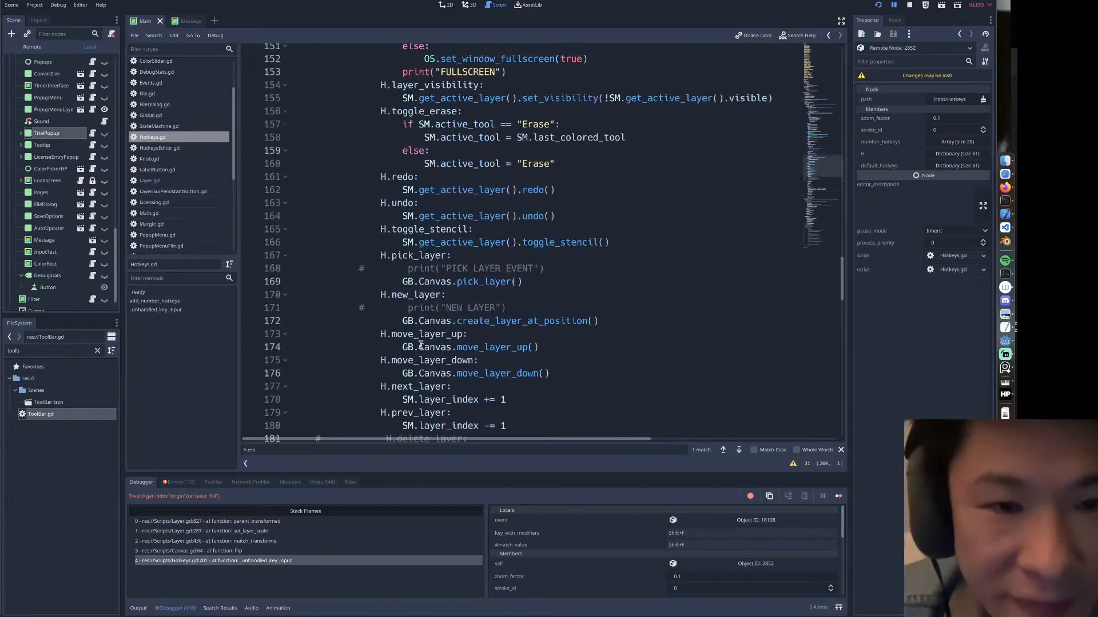
scroll(411, 241, "up", 3)
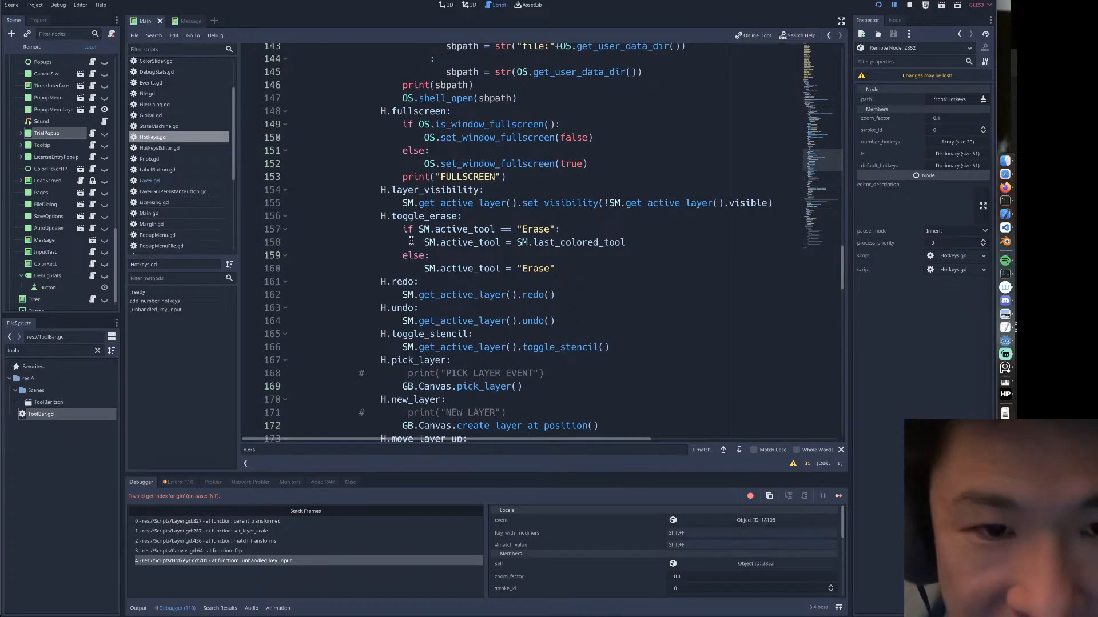
scroll(411, 240, "up", 2)
scroll(427, 179, "up", 5)
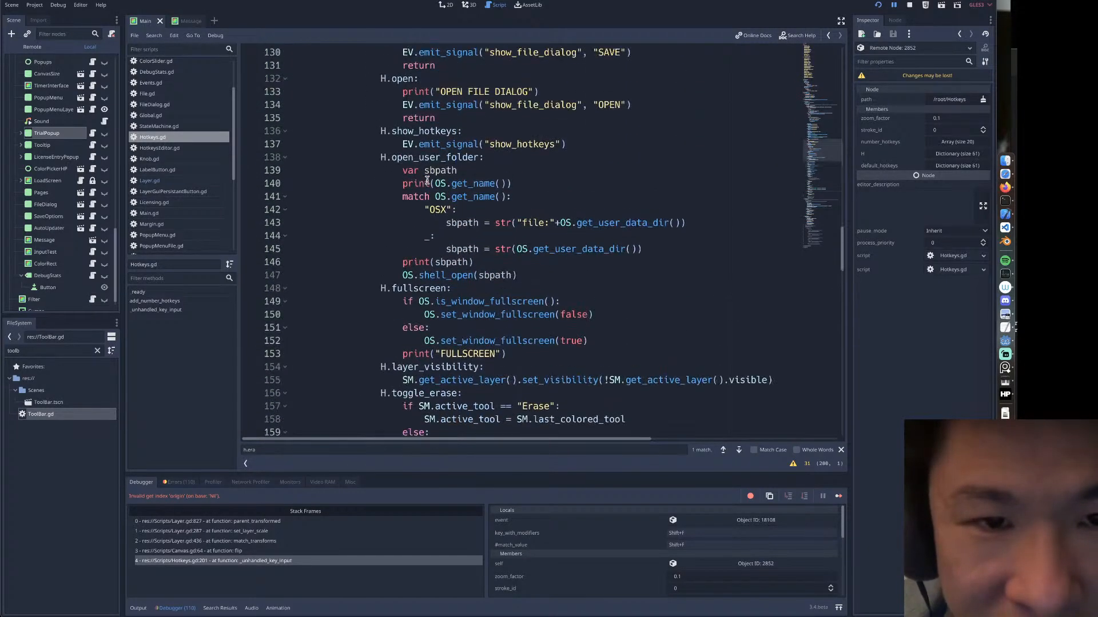
scroll(396, 130, "up", 6)
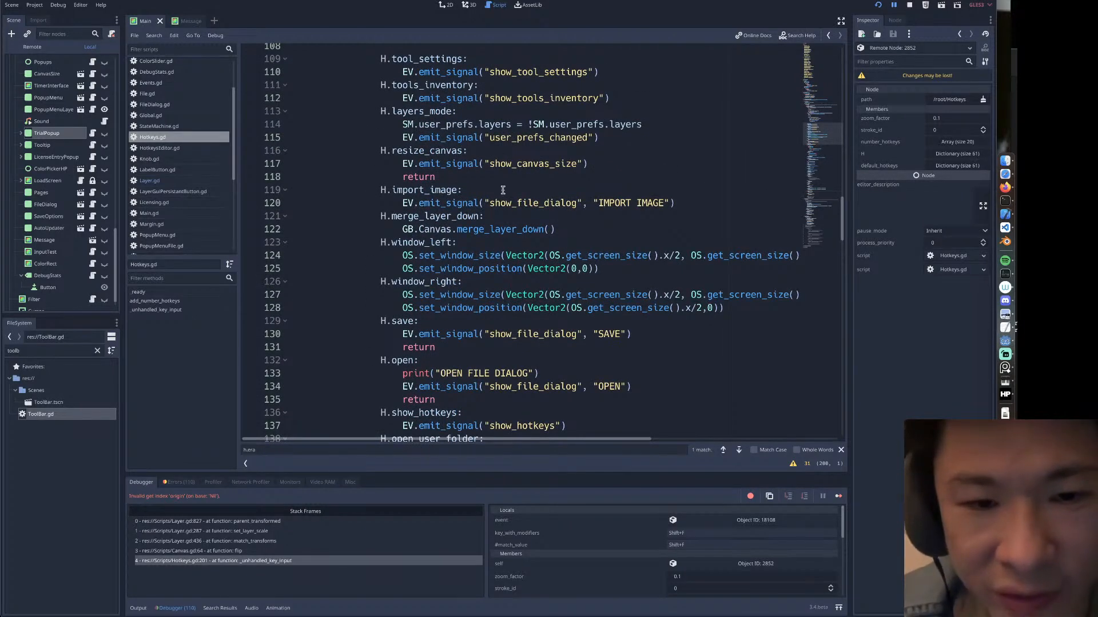
scroll(448, 218, "up", 1)
scroll(448, 217, "up", 9)
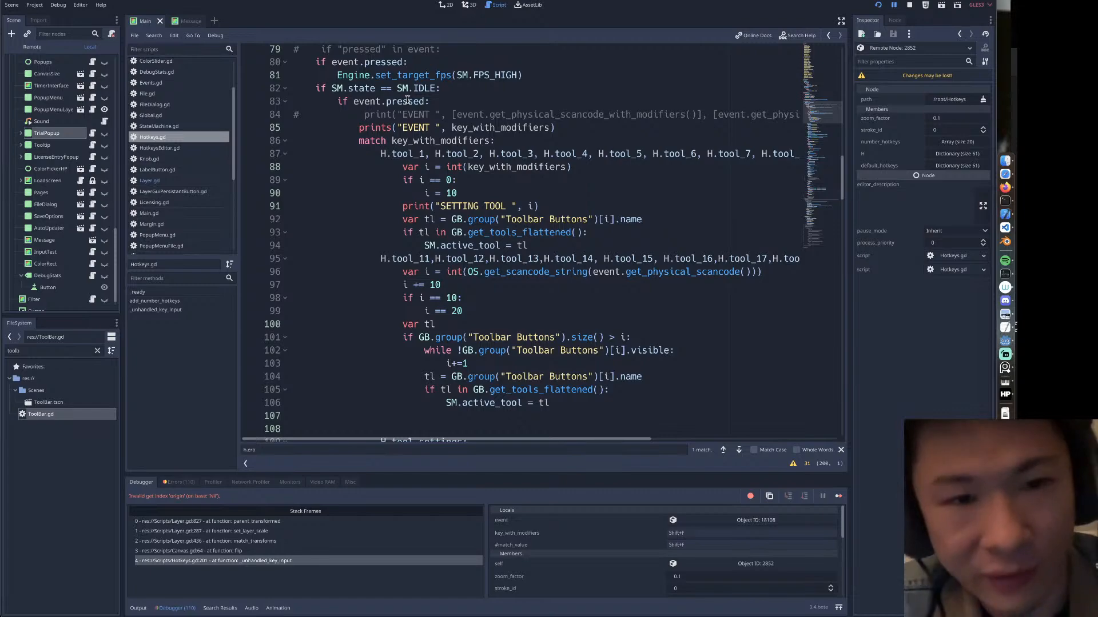
scroll(407, 103, "down", 20)
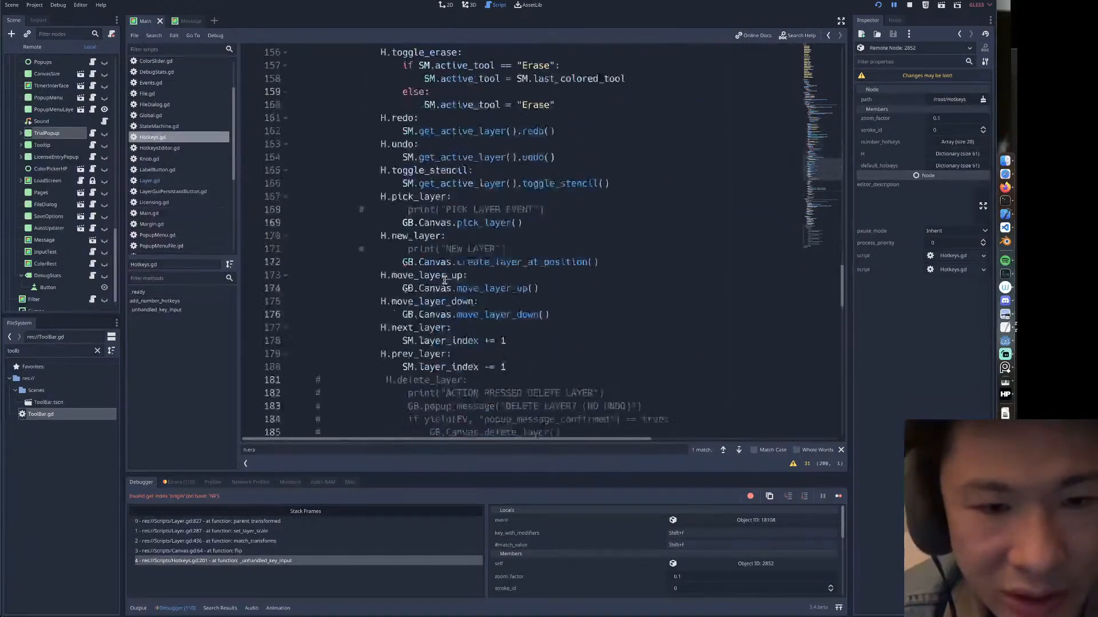
scroll(444, 280, "down", 6)
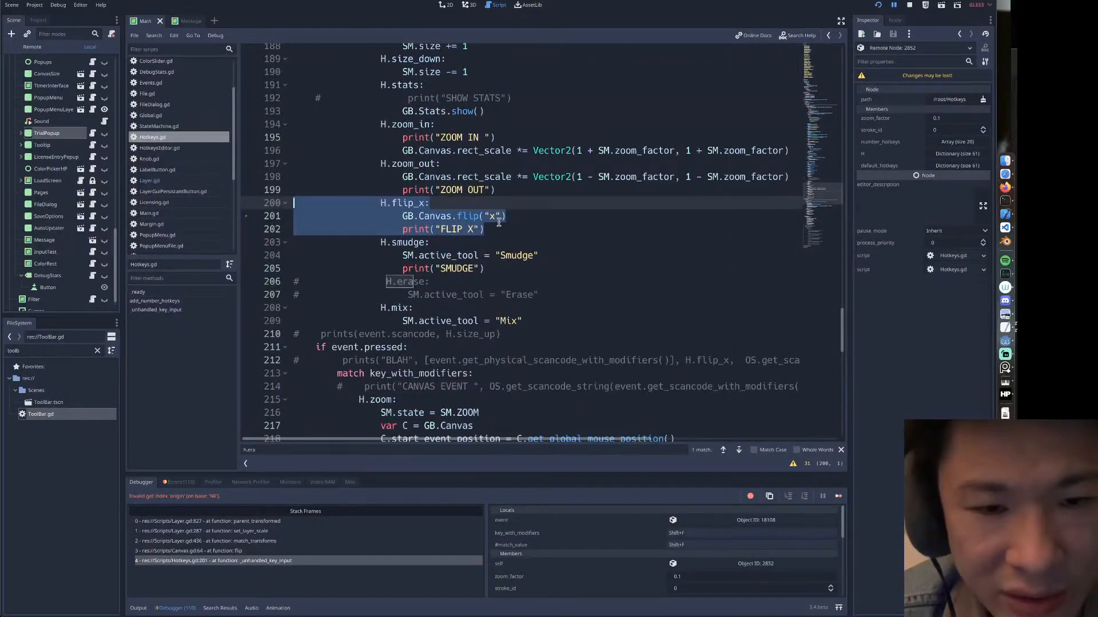
Copy the three-line H.flip_x case in Hotkeys.gd and remove it from the idle-state key-press match, leaving no blank line.
left_click(497, 228)
left_click_drag(490, 227, 232, 216)
key("shift+Up")
key("ctrl+c")
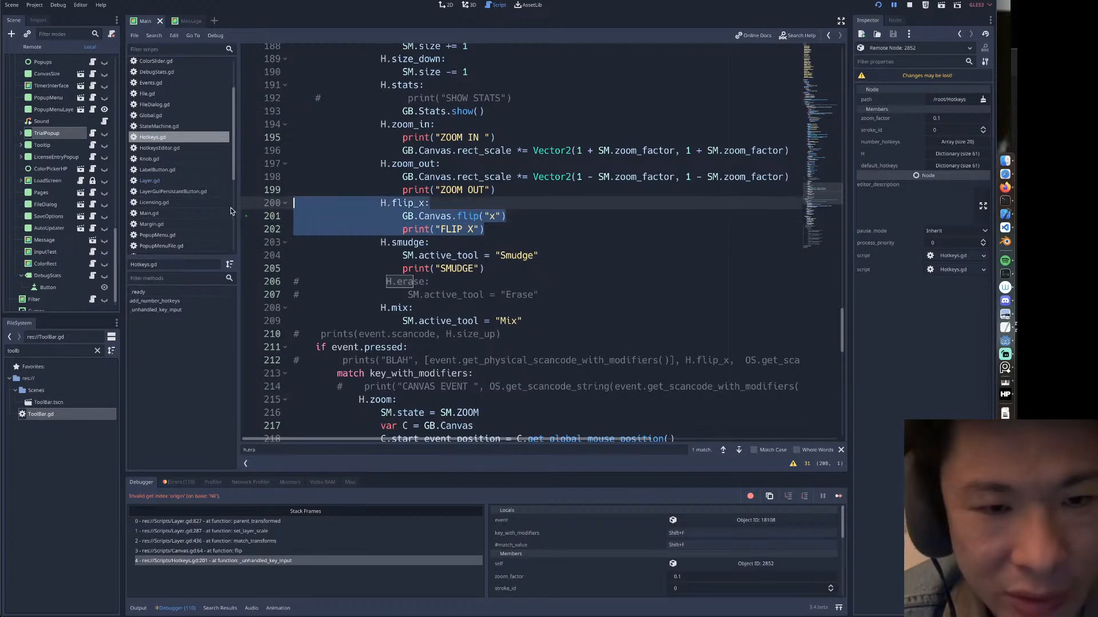
key("BackSpace")
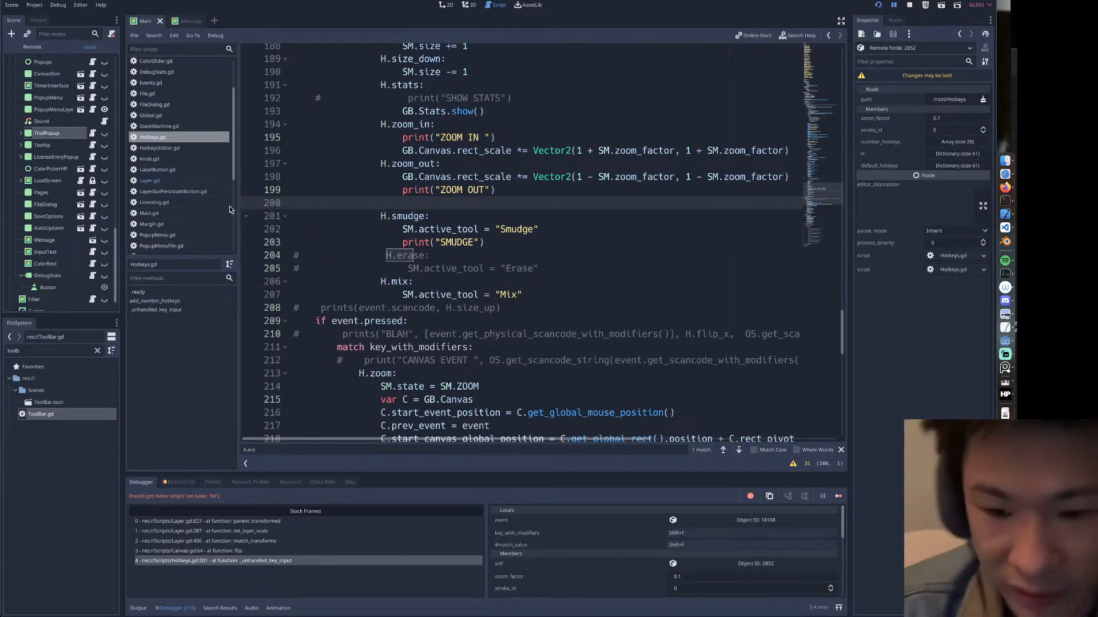
key("BackSpace")
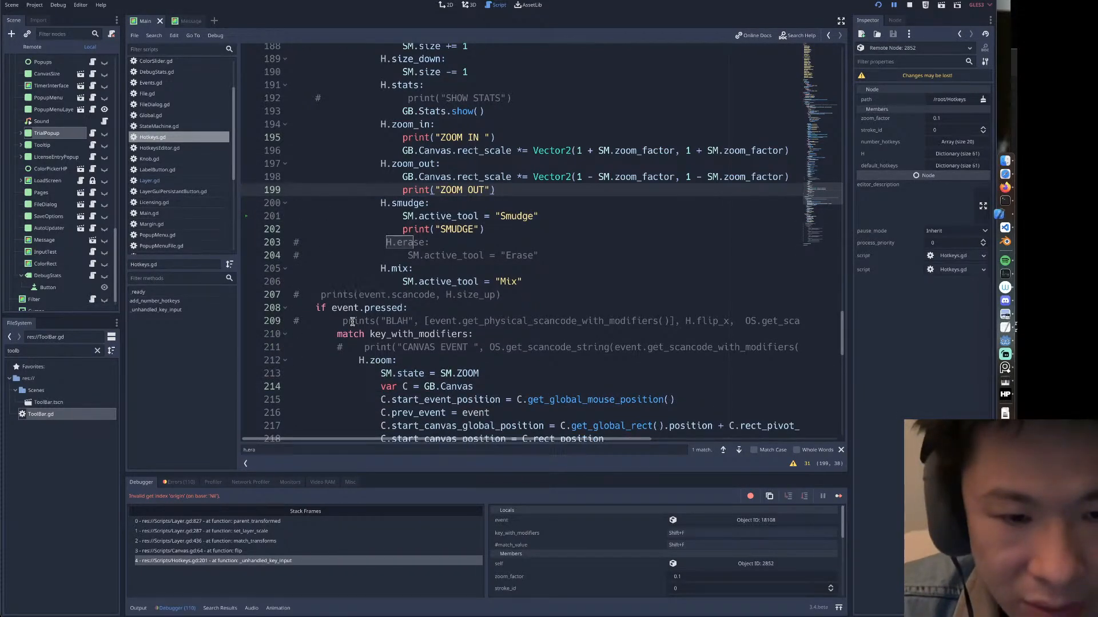
Paste the copied H.flip_x case on a new line after the last case in the !event.pressed match of Hotkeys.gd.
scroll(352, 322, "down", 6)
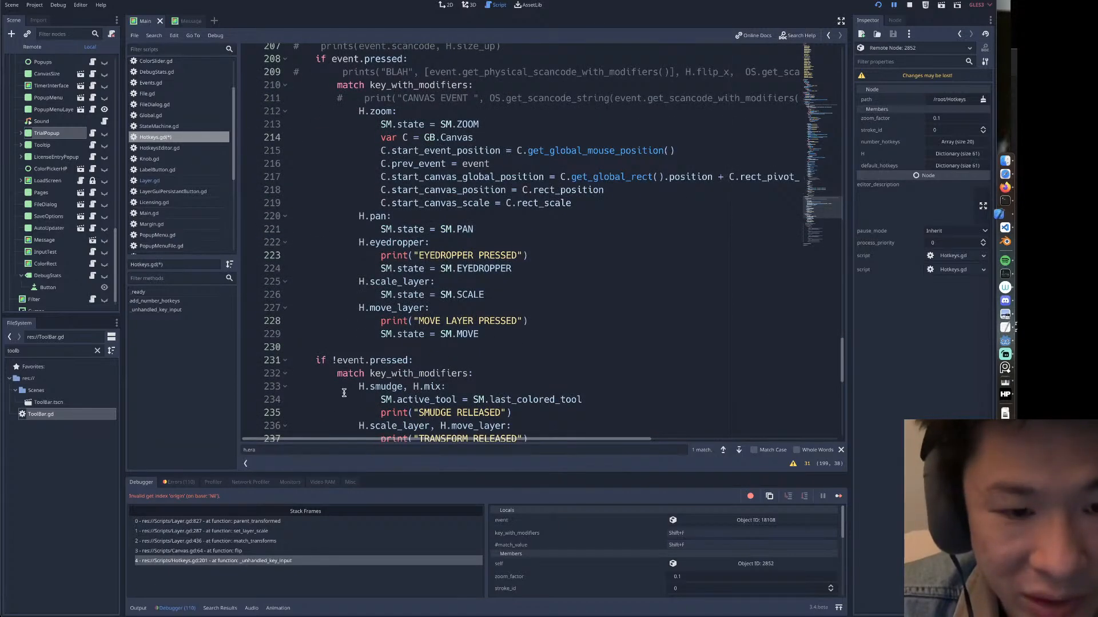
left_click(341, 358)
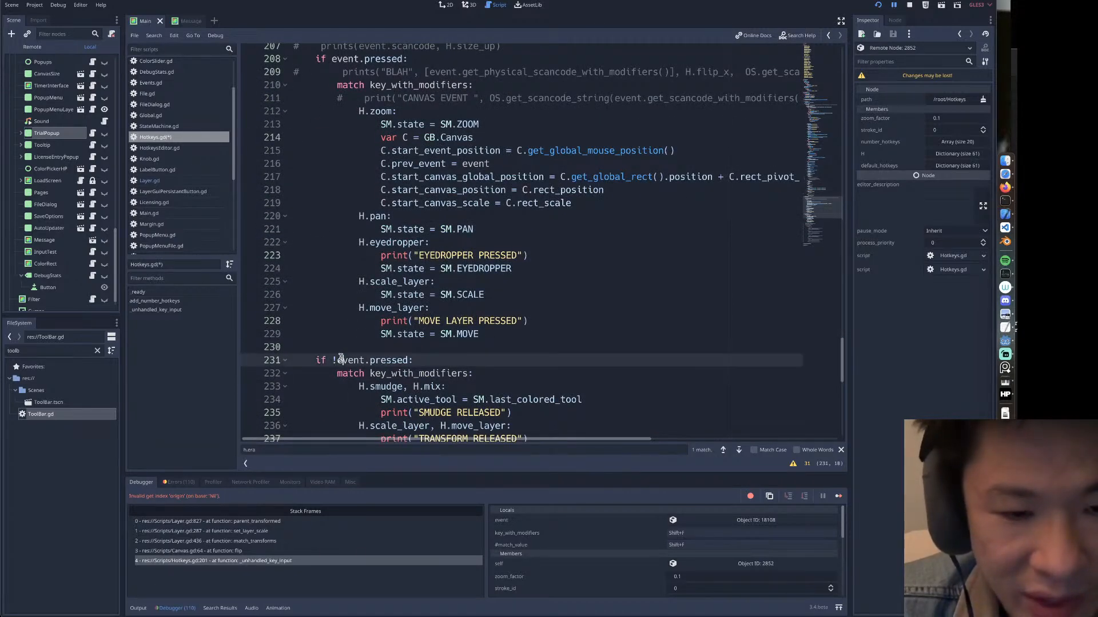
scroll(337, 343, "down", 3)
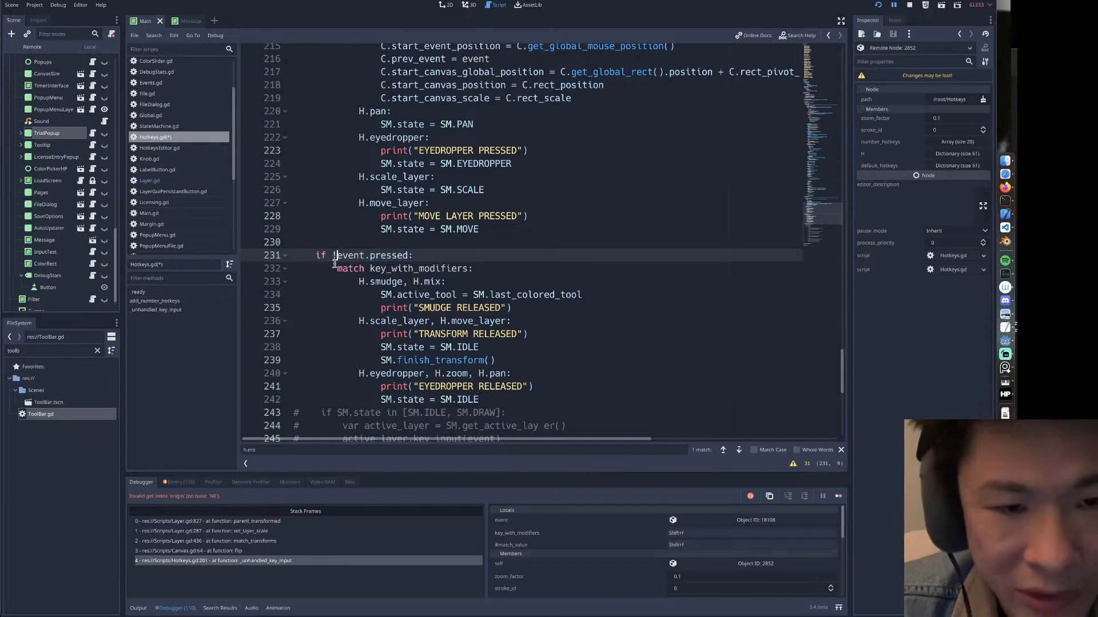
type("!")
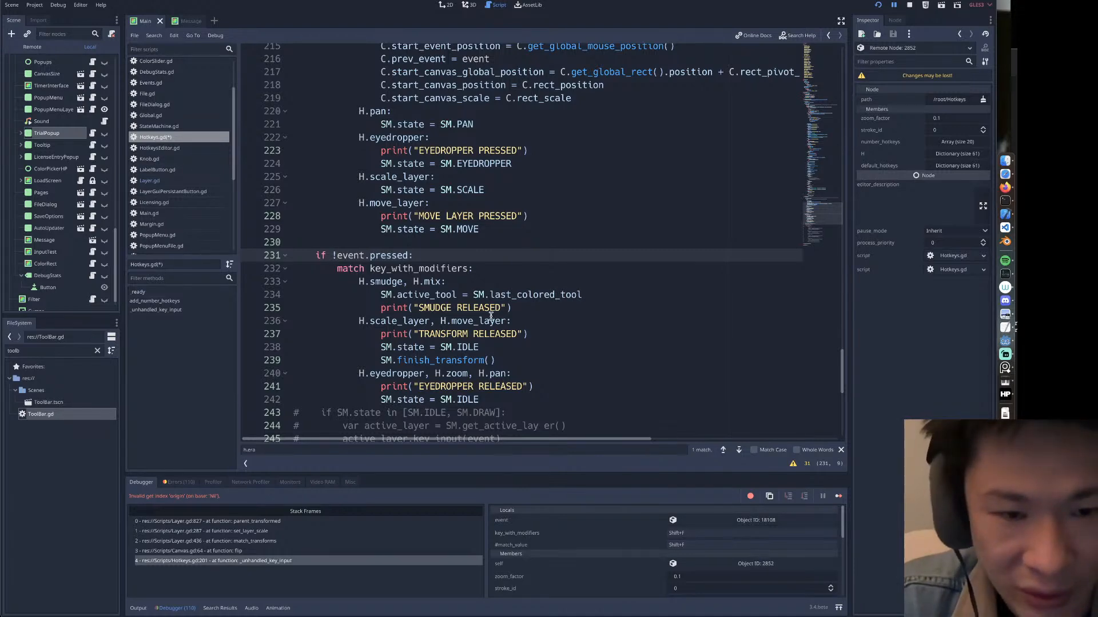
scroll(490, 315, "down", 3)
left_click(501, 283)
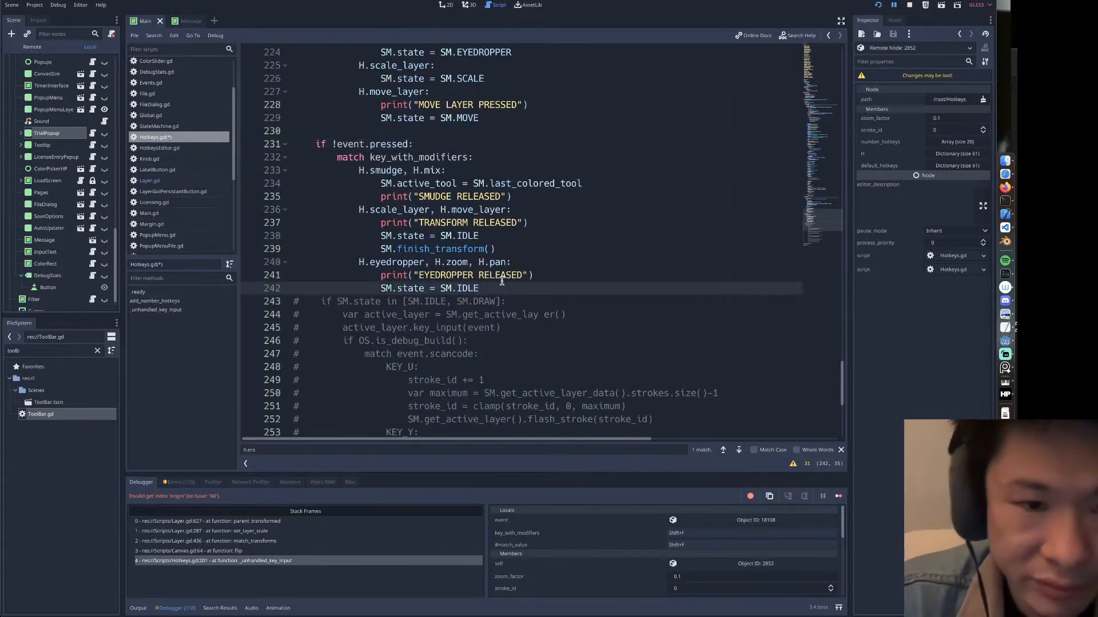
key("Return")
key("BackSpace")
key("BackSpace")
key("BackSpace")
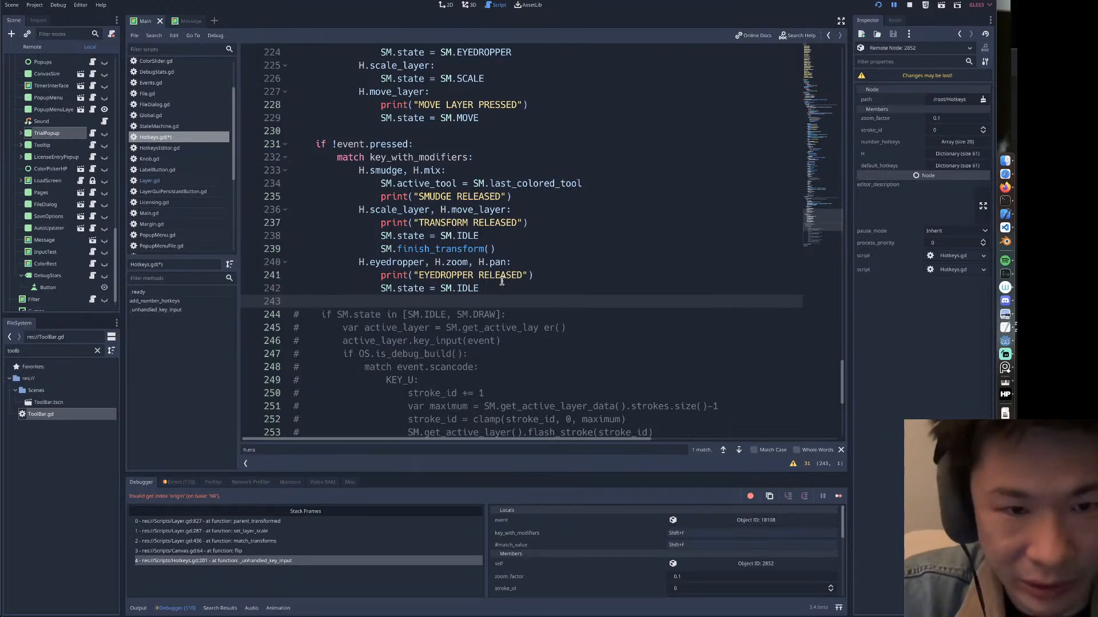
key("ctrl+v")
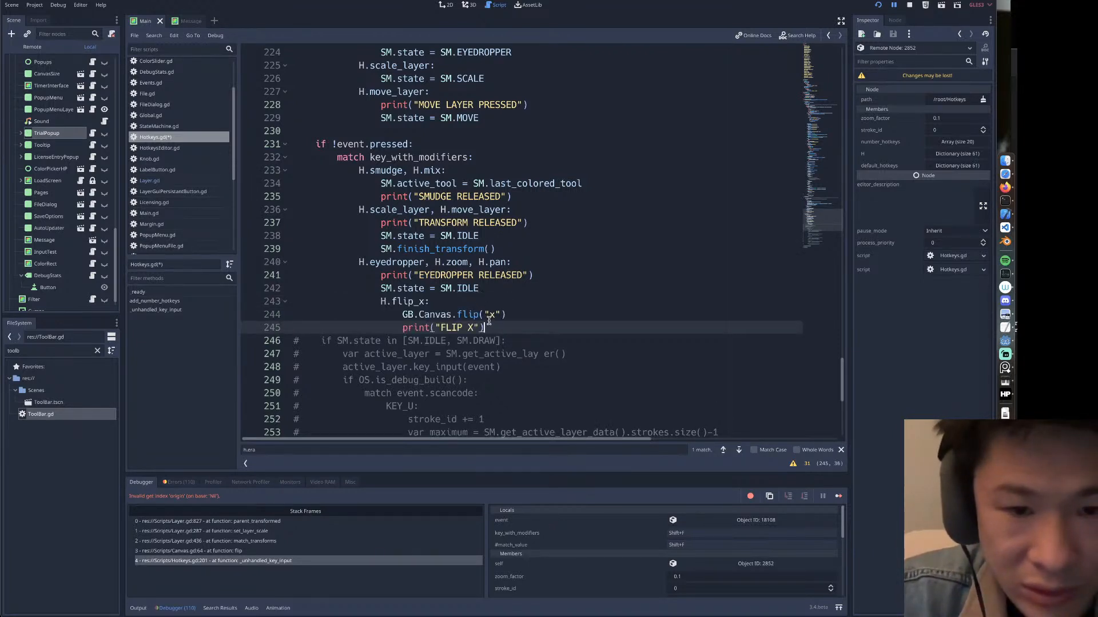
Outdent the pasted three-line H.flip_x case by one level so it aligns with the other key-release cases.
left_click_drag(485, 327, 380, 301)
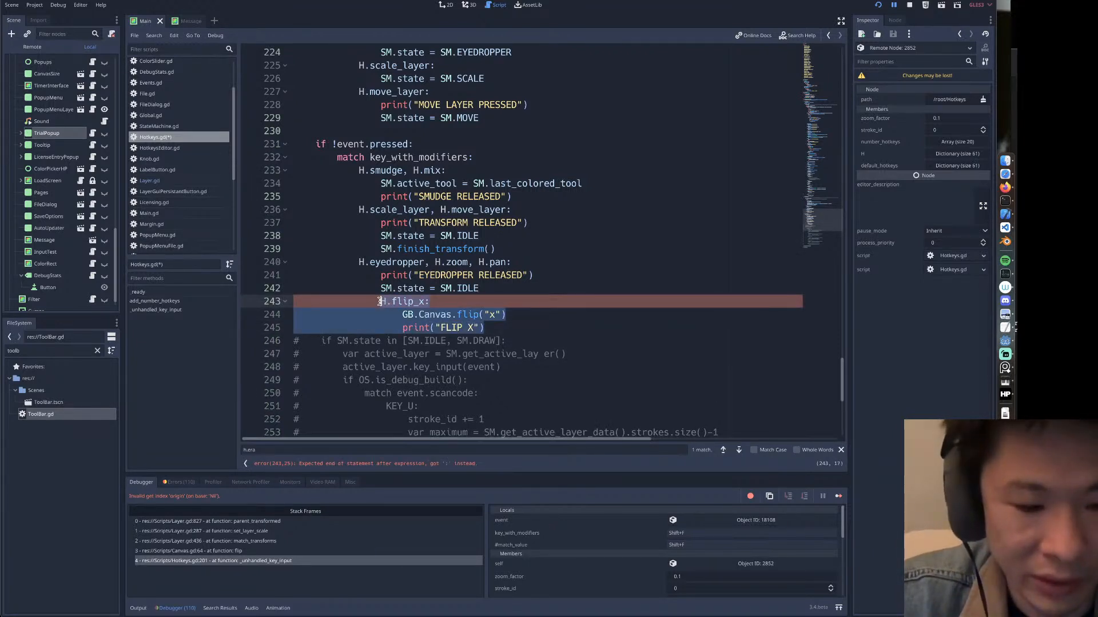
key("shift+Tab")
scroll(411, 252, "down", 8)
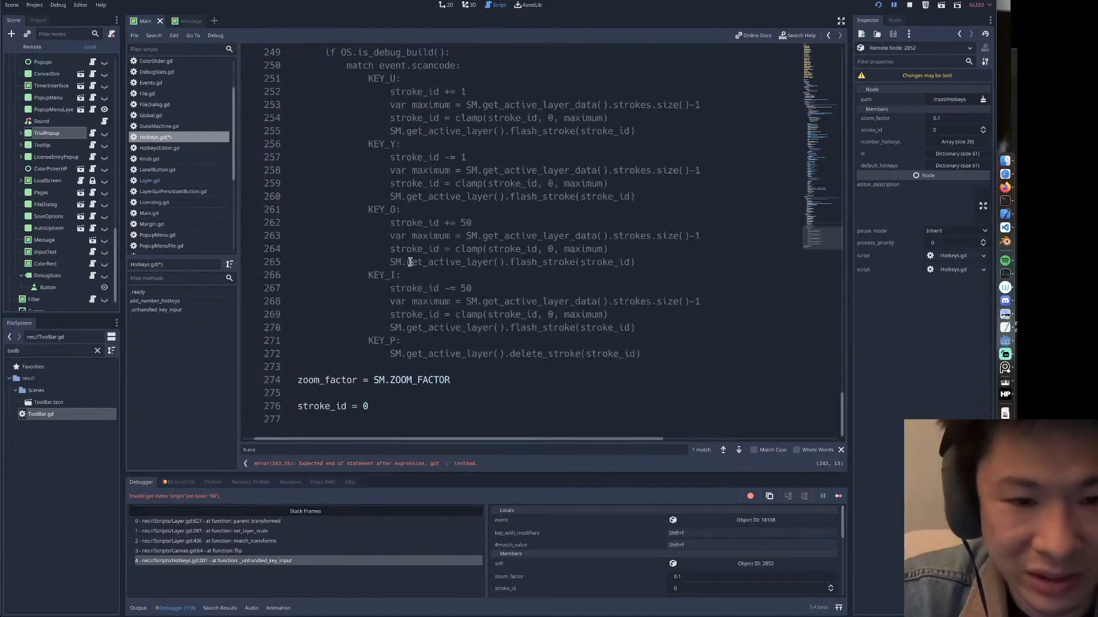
scroll(411, 257, "up", 8)
Run the project, test the canvas flip hotkey, and go back to Hotkeys.gd from the script where execution breaks.
left_click(878, 5)
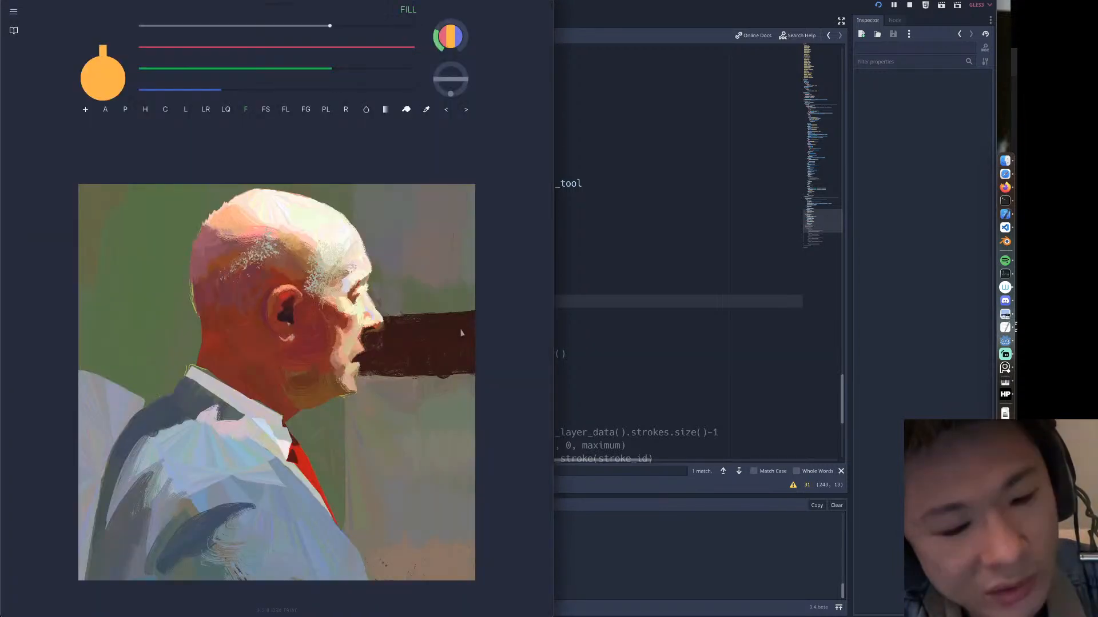
key("f")
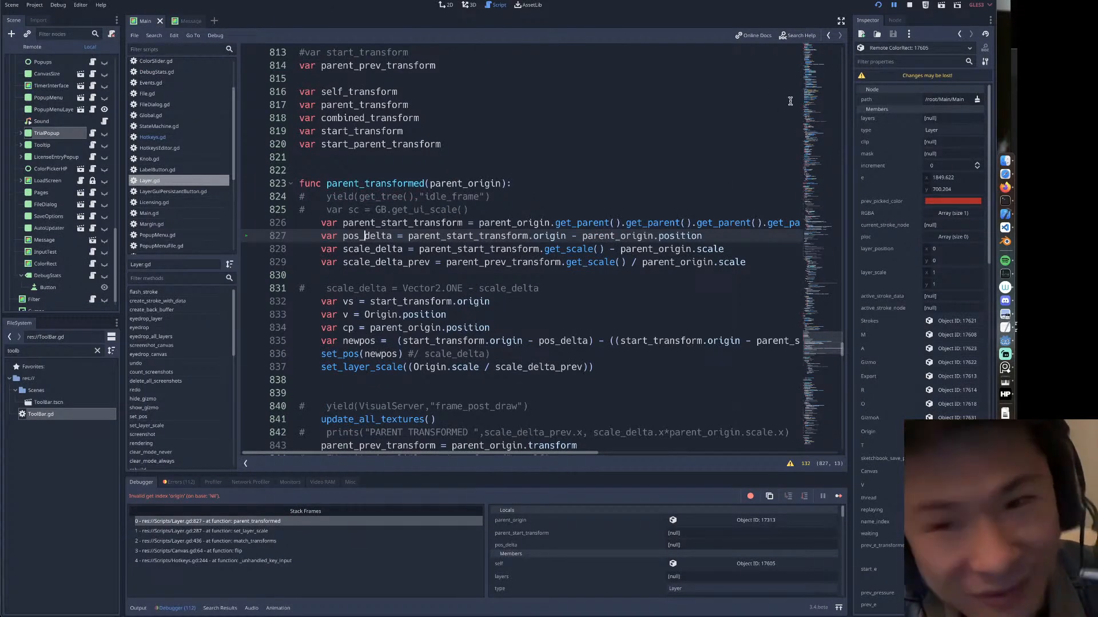
left_click(830, 35)
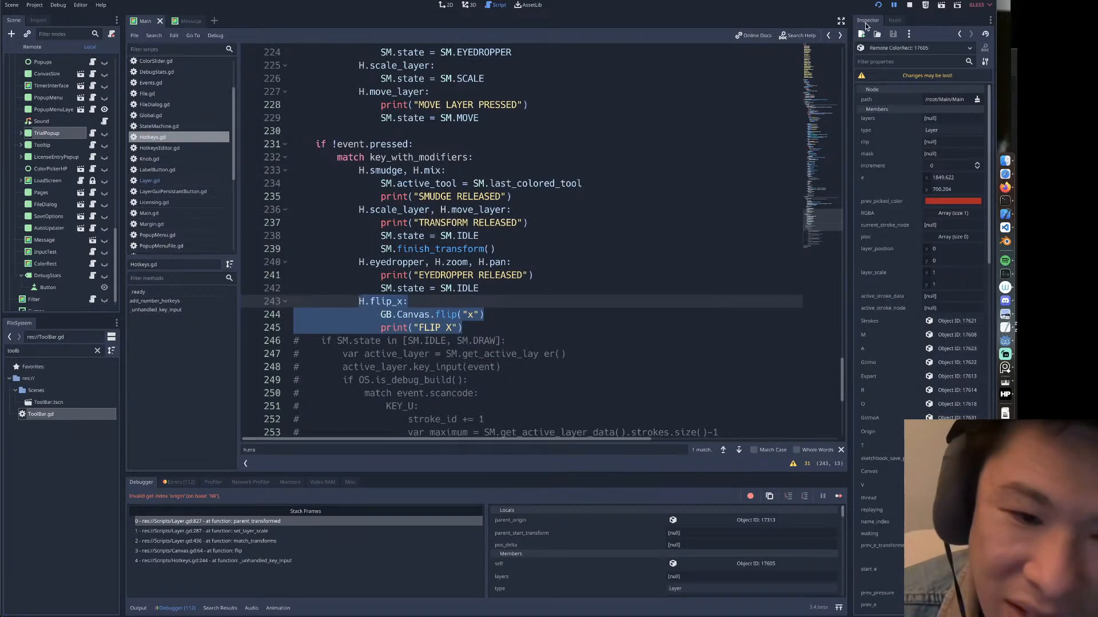
Rerun the project, flip the canvas with FLIP H in the app's options, and examine the error at parent_transformed in Layer.gd.
left_click(879, 5)
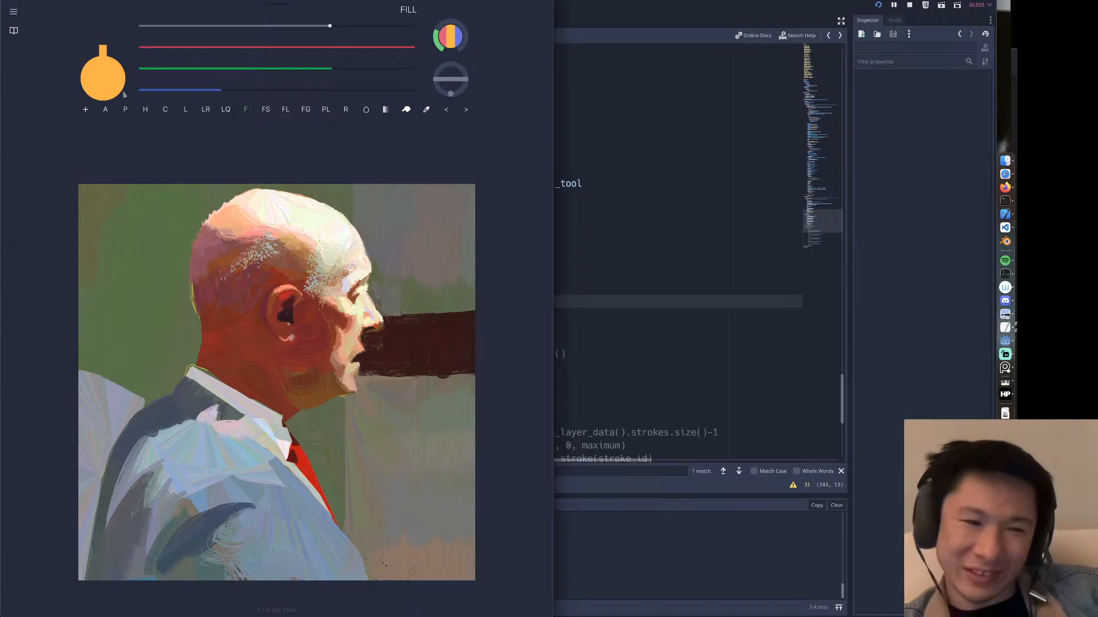
left_click(14, 12)
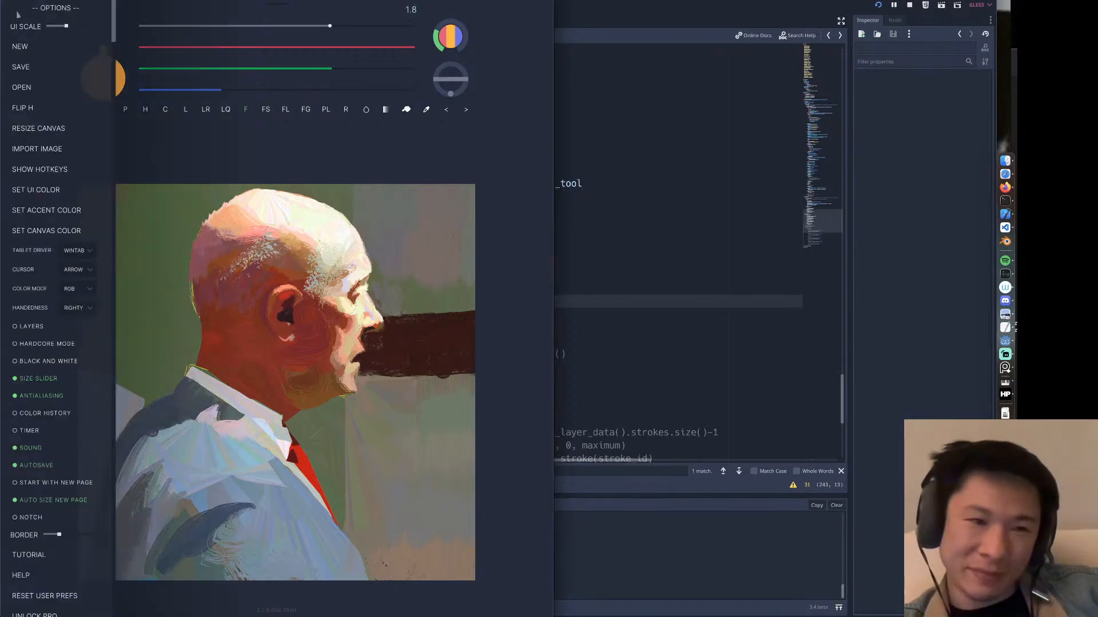
left_click(31, 112)
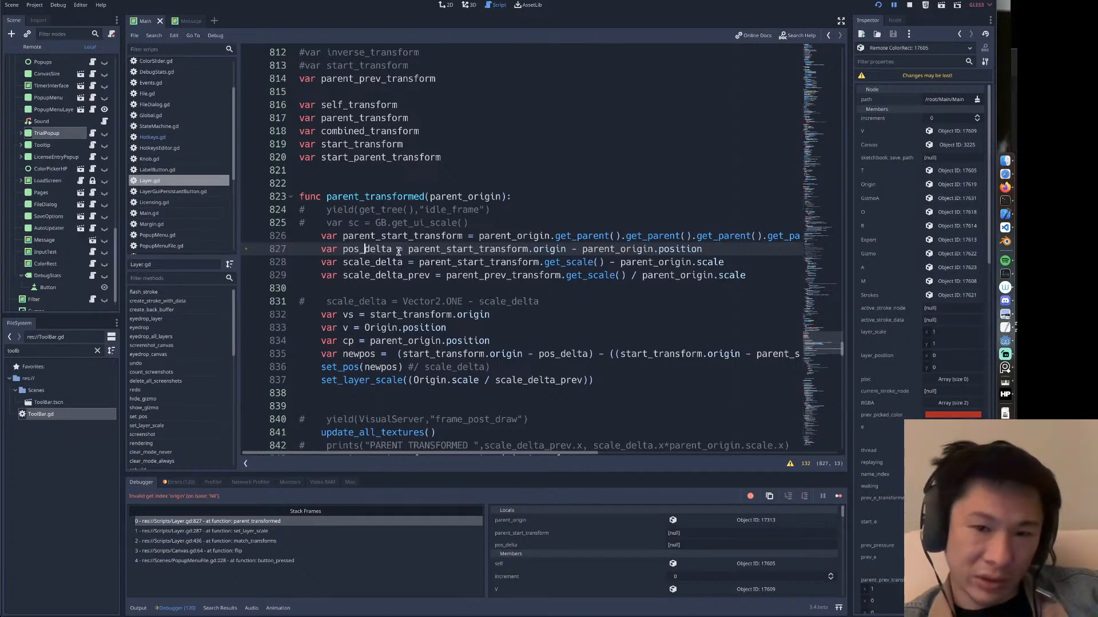
scroll(398, 251, "down", 1)
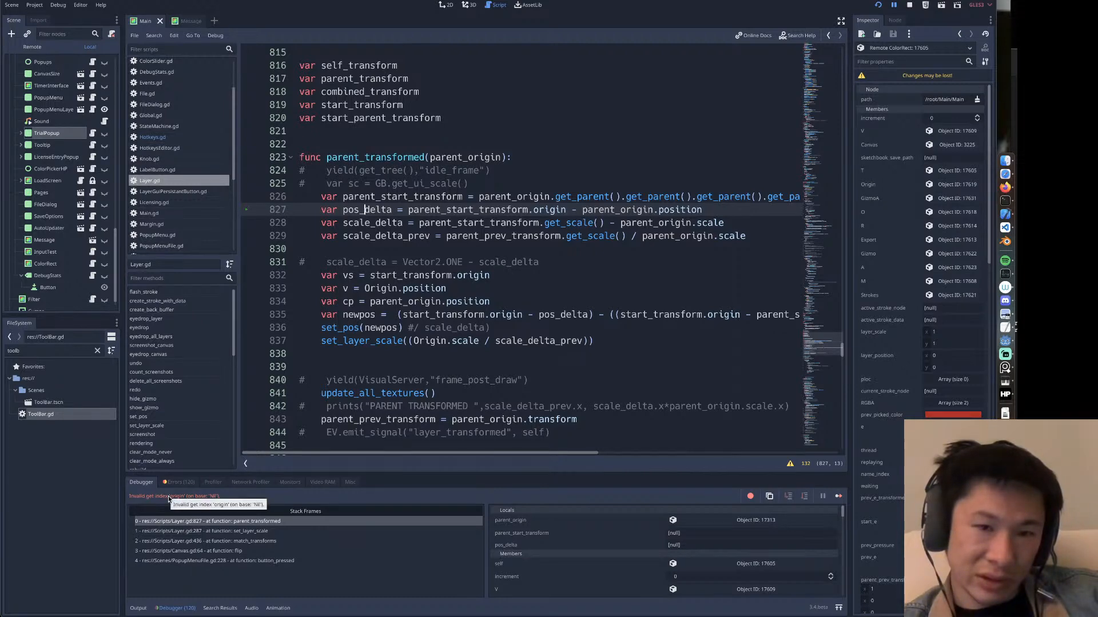
Rerun the project with the reference photo beside the painting, sample a skin tone from the jaw, and select layer 4.
left_click(878, 6)
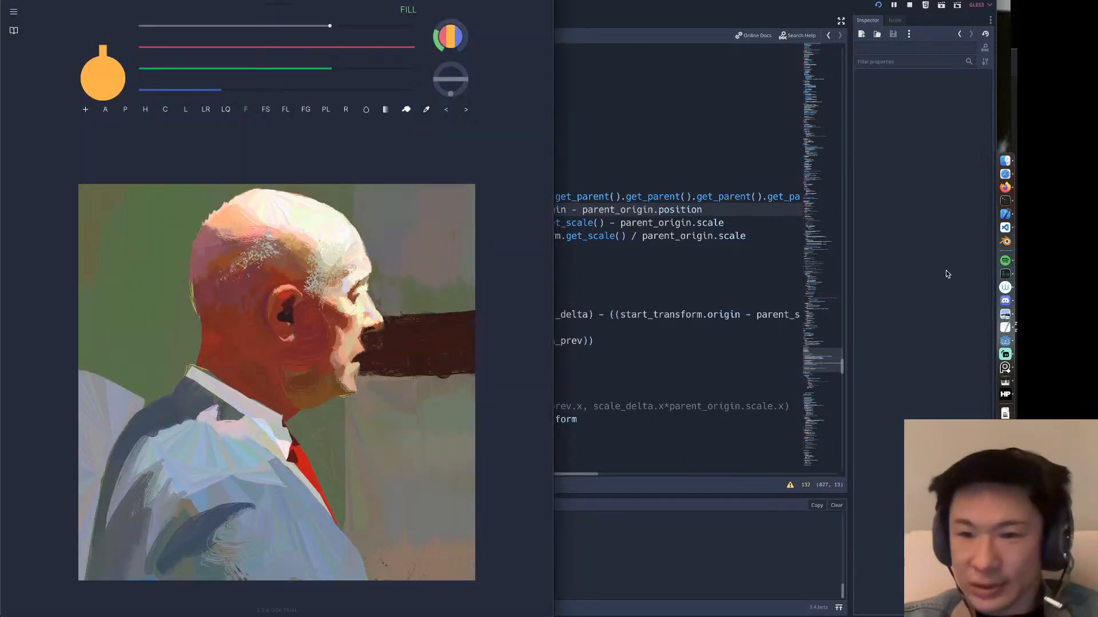
left_click(1005, 355)
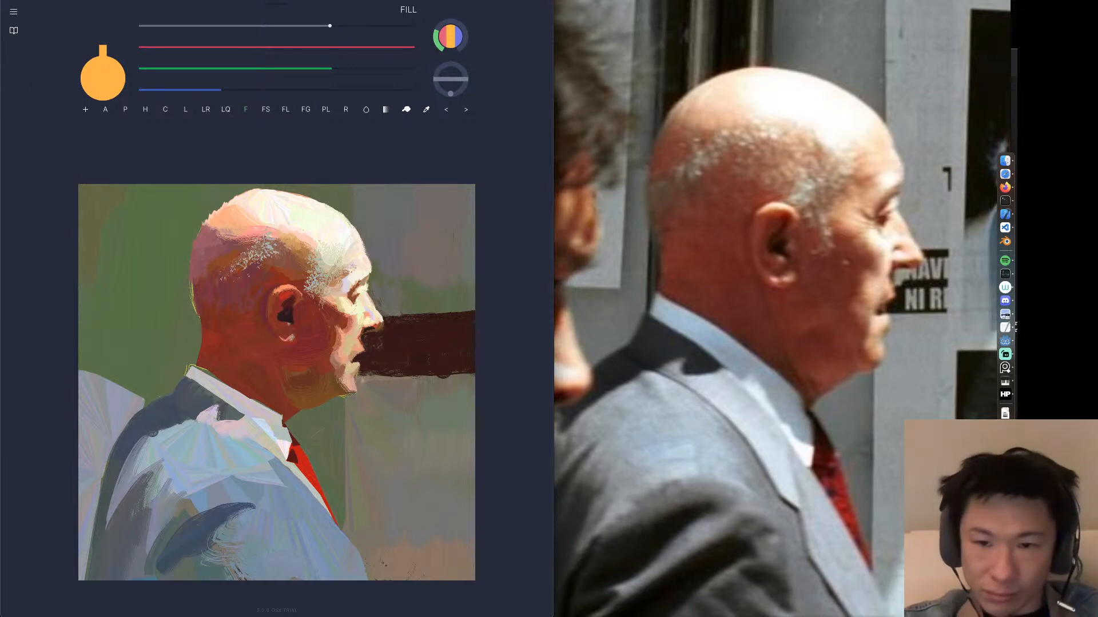
left_click(327, 391, "alt")
left_click(337, 377, "alt")
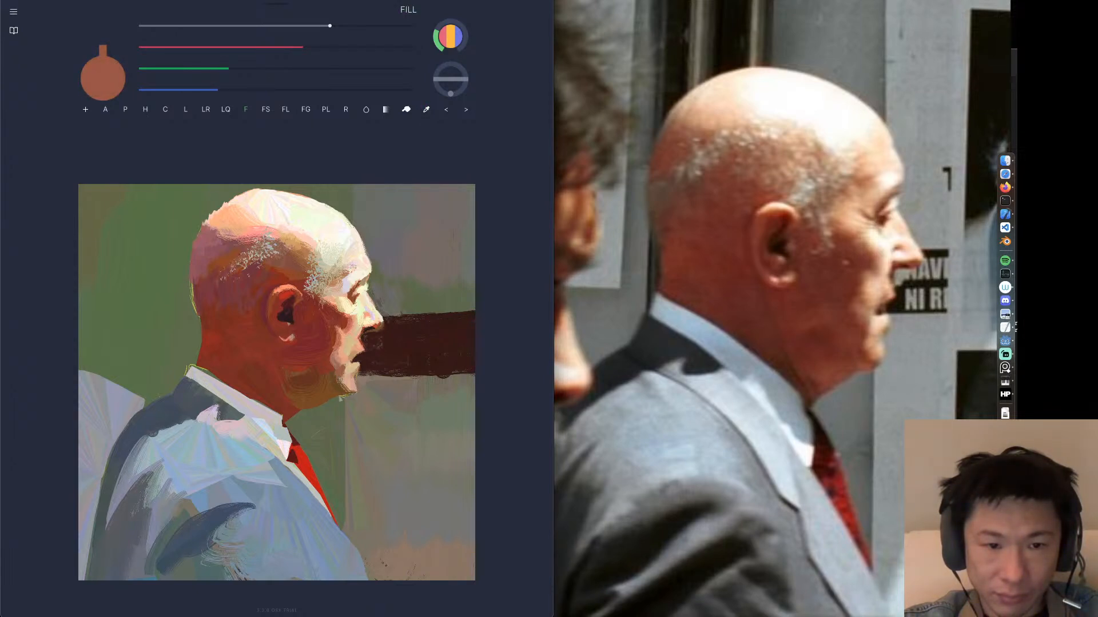
key("4")
key("4")
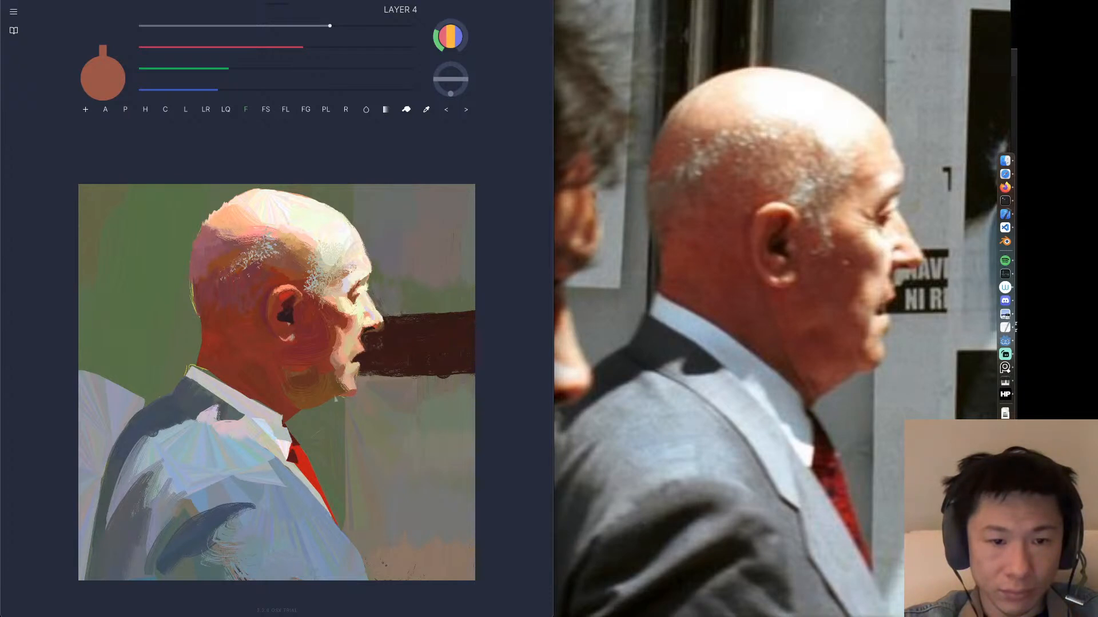
Try Fill strokes in sampled red-brown tones across the jaw and cheek, undoing them.
key("super+z")
mouse_move(342, 385)
left_mouse_down()
mouse_move(263, 358)
mouse_move(267, 340)
left_mouse_up()
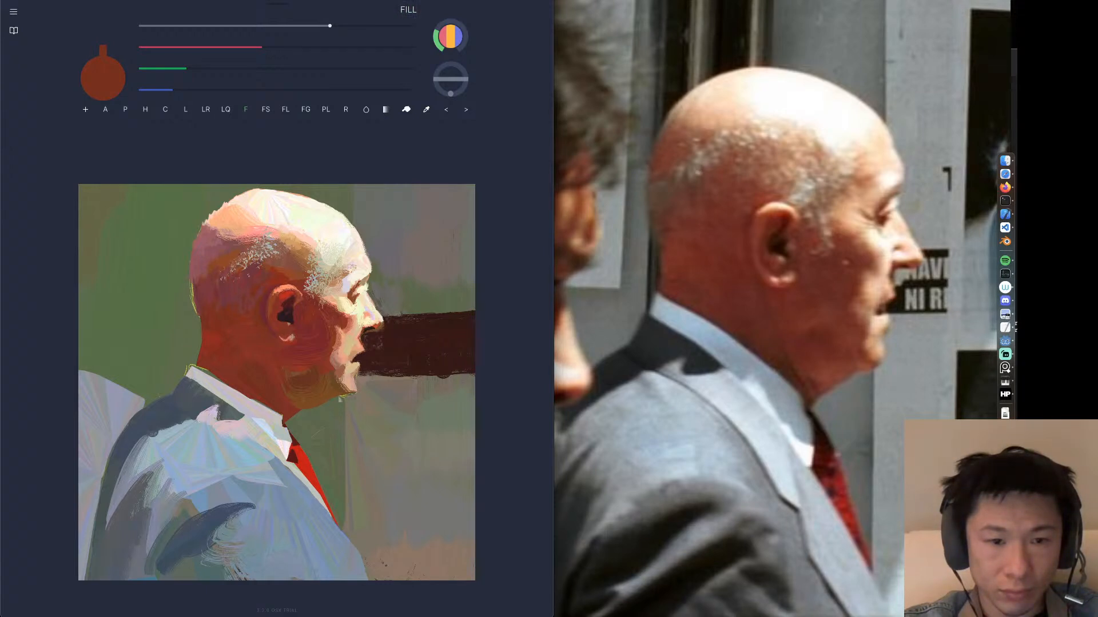
left_click(299, 371, "alt")
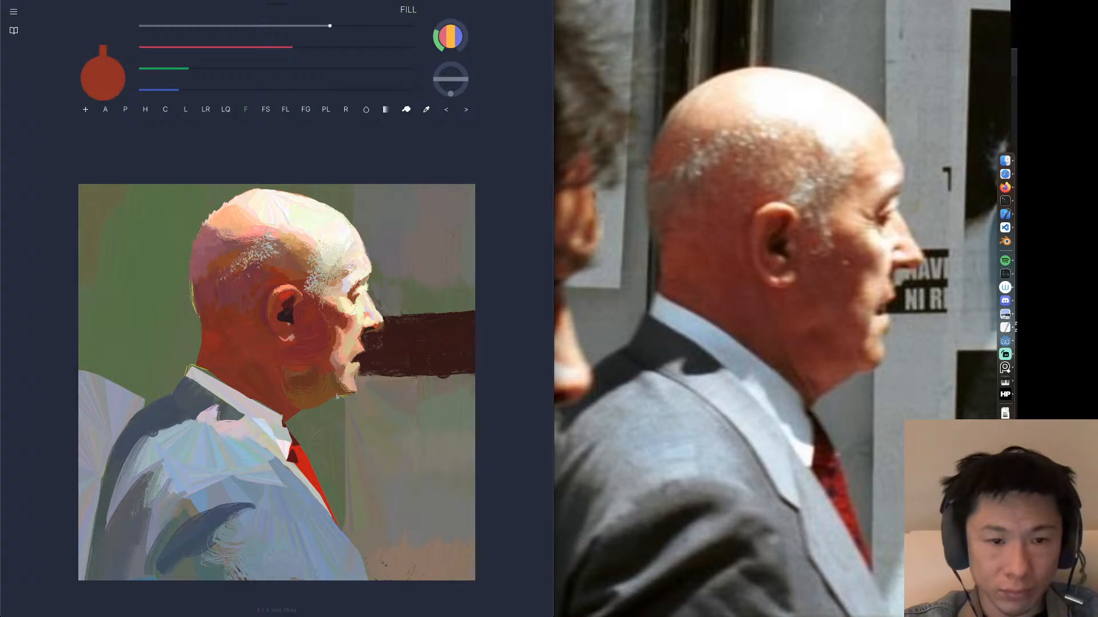
key("super+z")
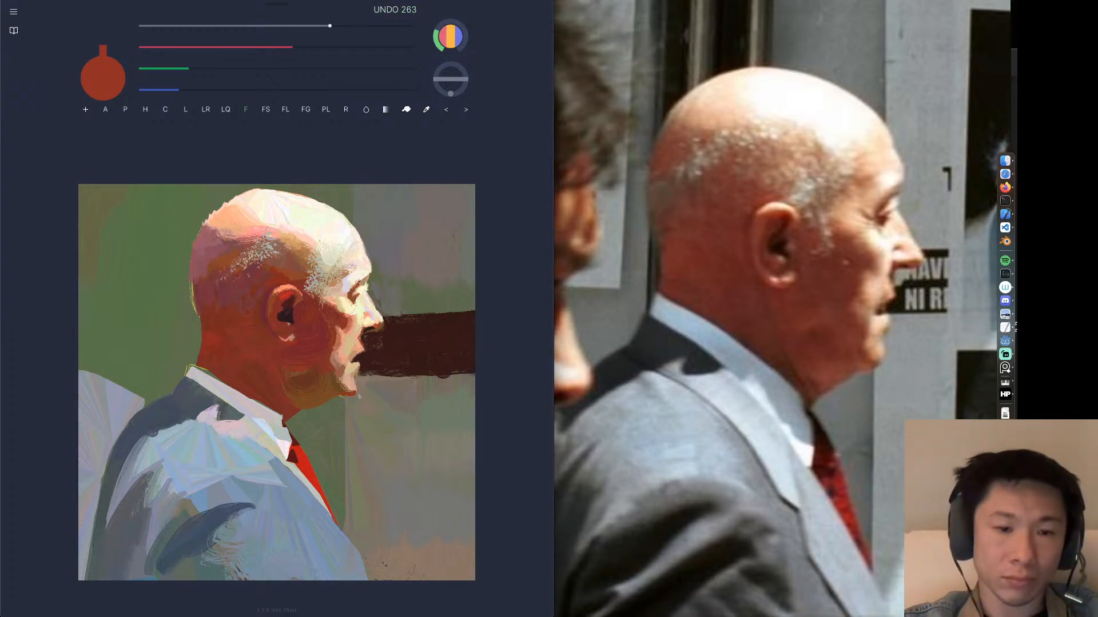
key("super+z")
key("super+z")
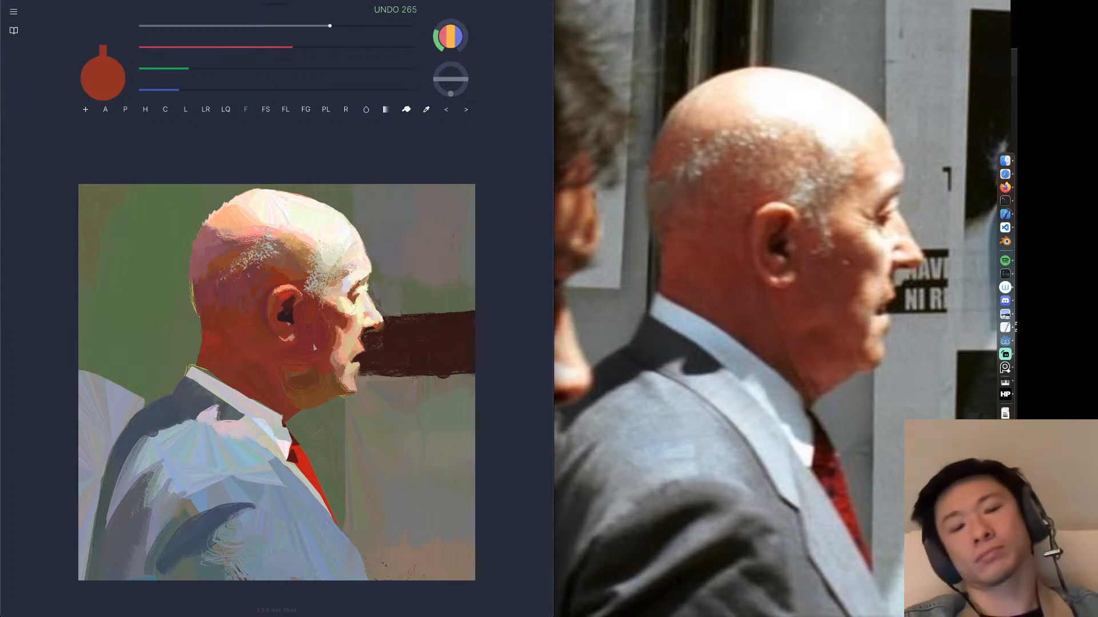
Try small Fill touches around the chin in sampled skin and brown tones, undoing each attempt.
left_click(344, 390, "alt")
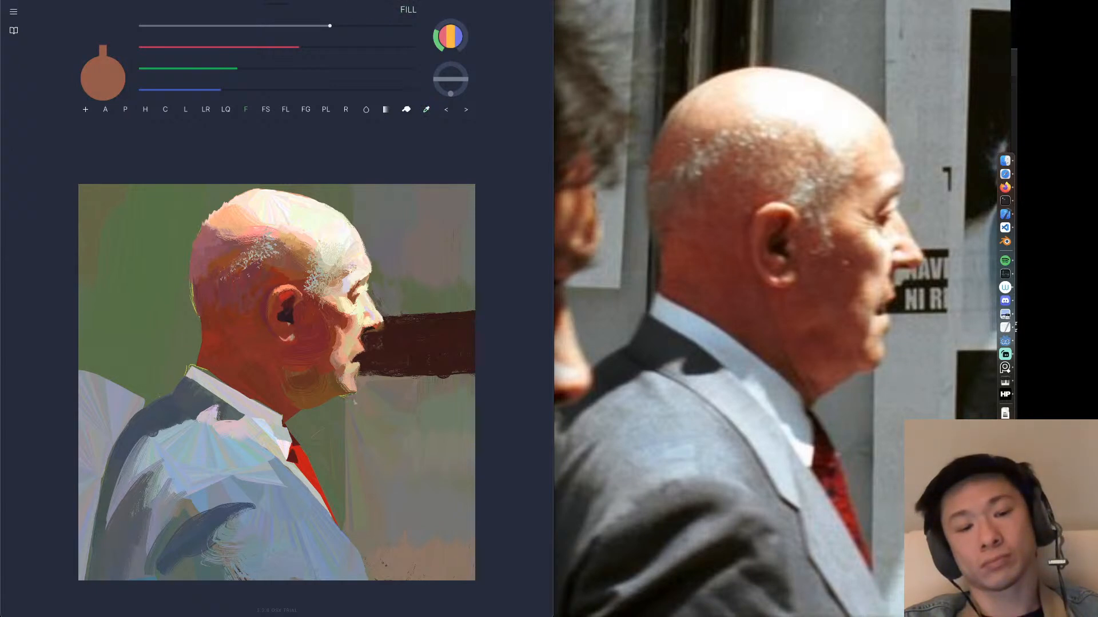
key("super+z")
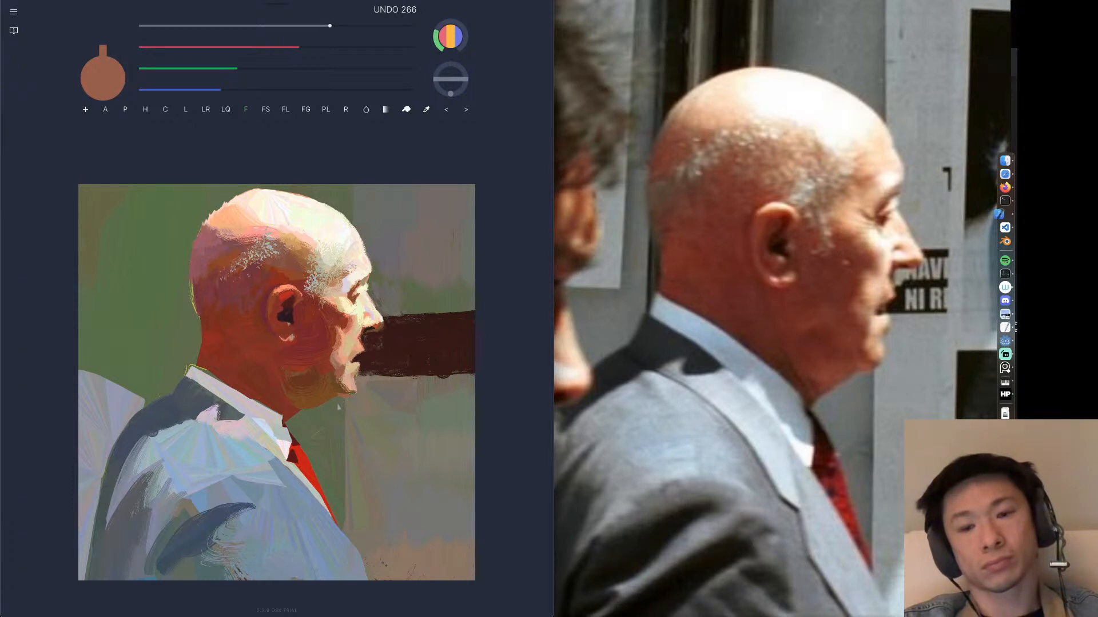
left_click(337, 377, "alt")
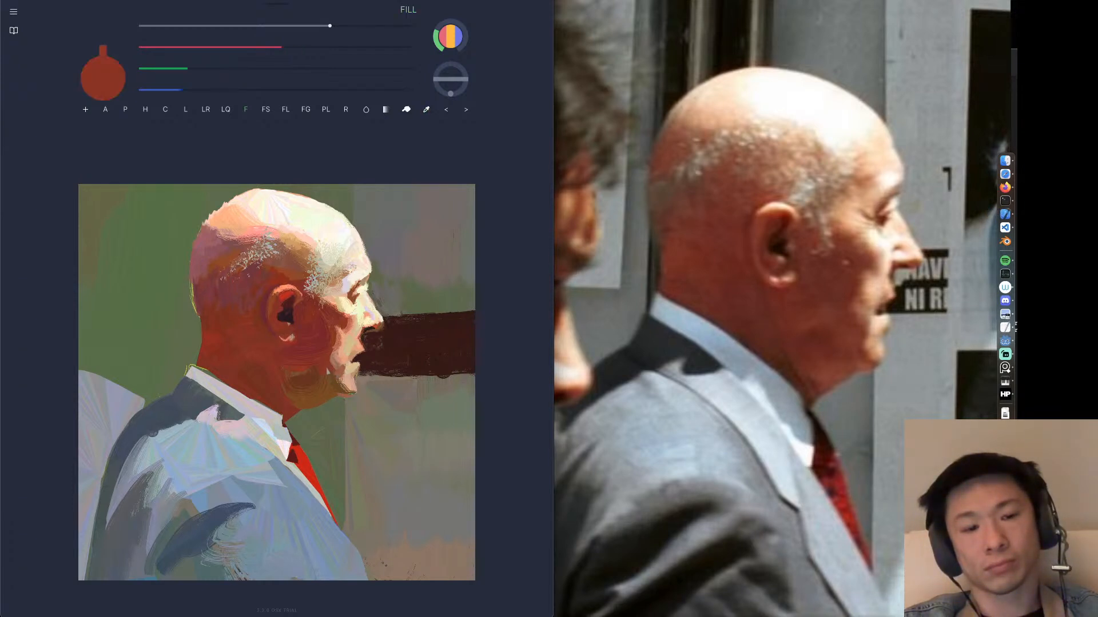
left_click(377, 336, "alt")
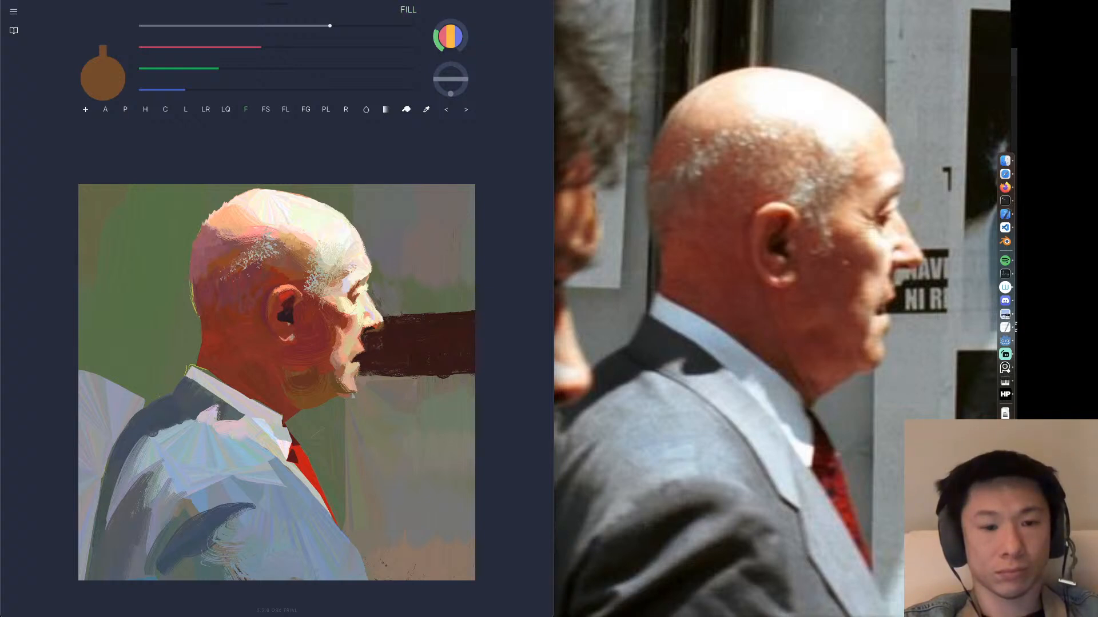
key("super+z")
key("super+z")
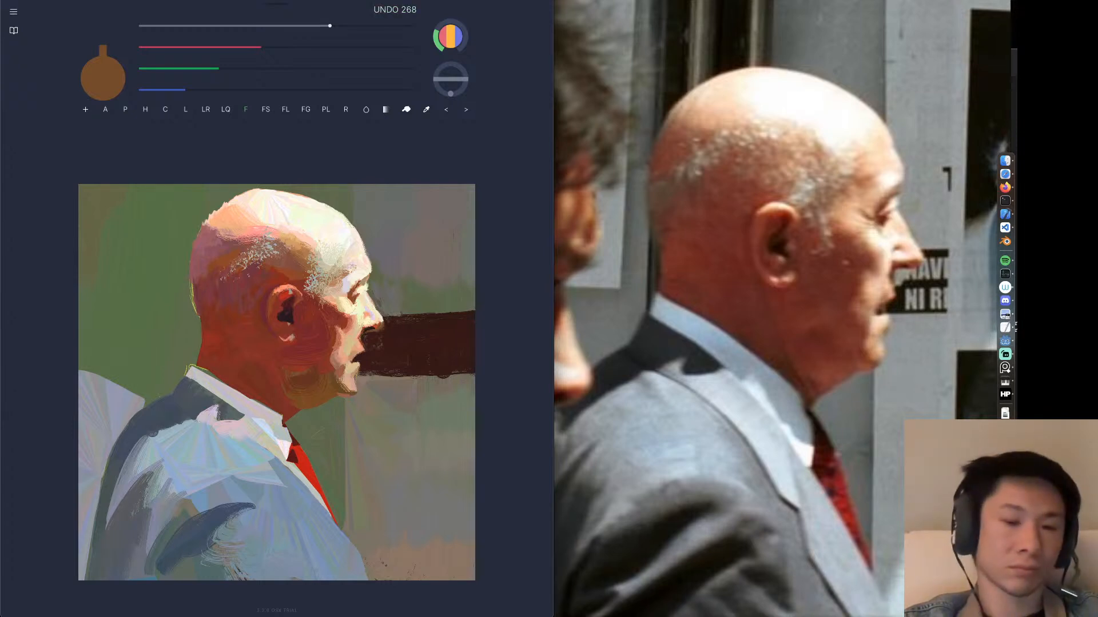
key("super+z")
key("super+z")
key("super+z")
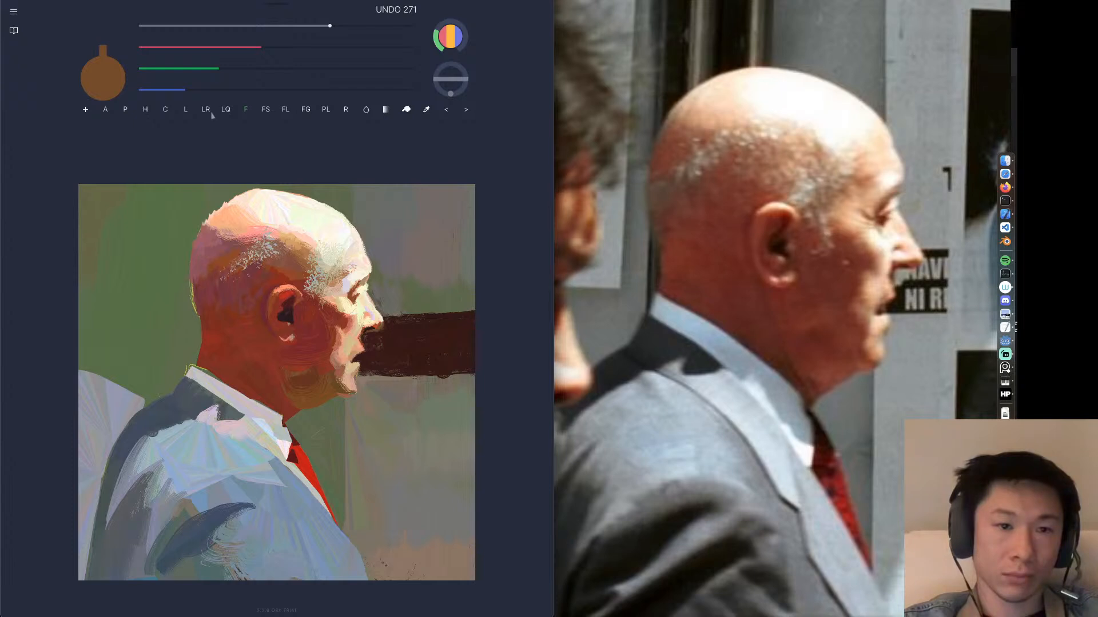
Switch to the Pencil and try short strokes under the chin in sampled skin tones, undoing the unwanted ones.
left_click(125, 110)
left_click(346, 398, "alt")
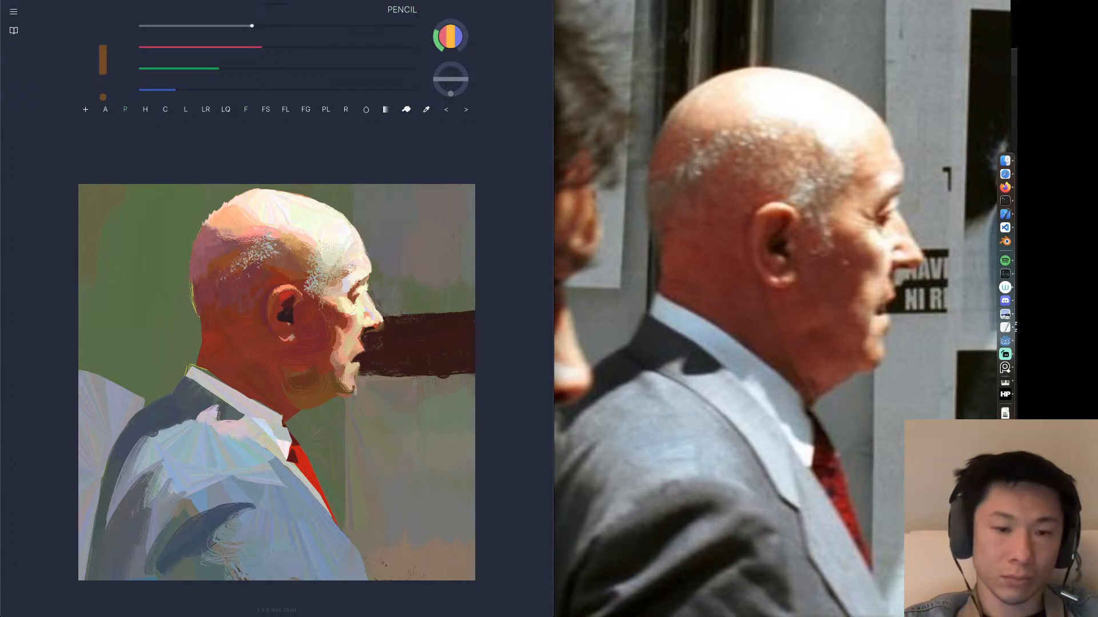
key("super+z")
left_click(348, 384, "alt")
left_click_drag(351, 388, 359, 400)
left_click(334, 393, "alt")
key("super+z")
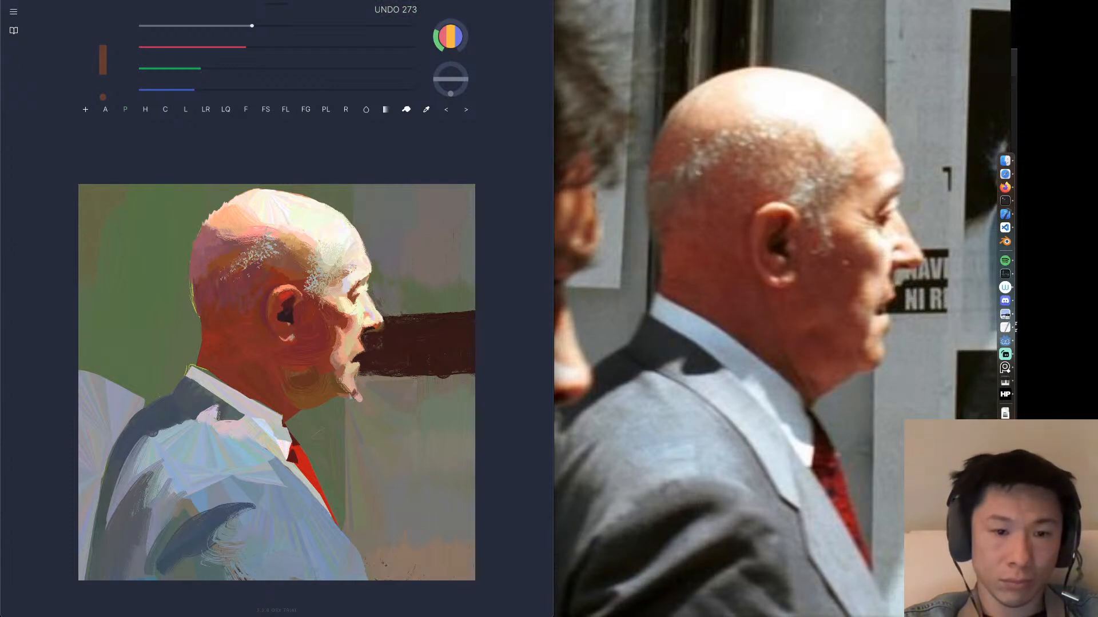
Sample a grey-brown with the Pencil active and undo the recent strokes below the chin.
key("alt")
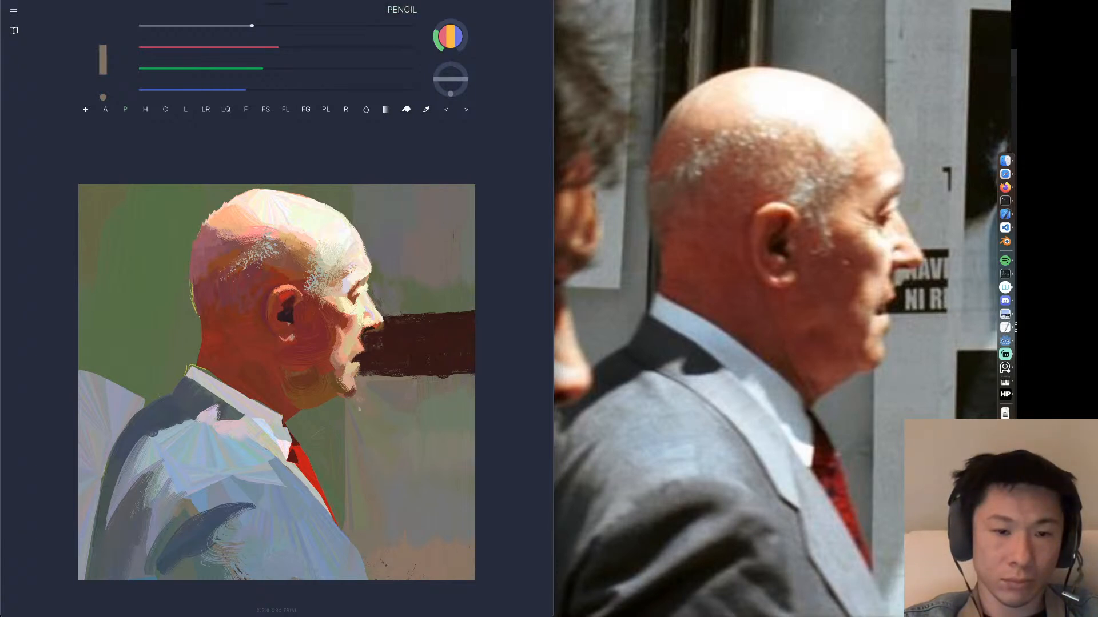
key("ctrl+z")
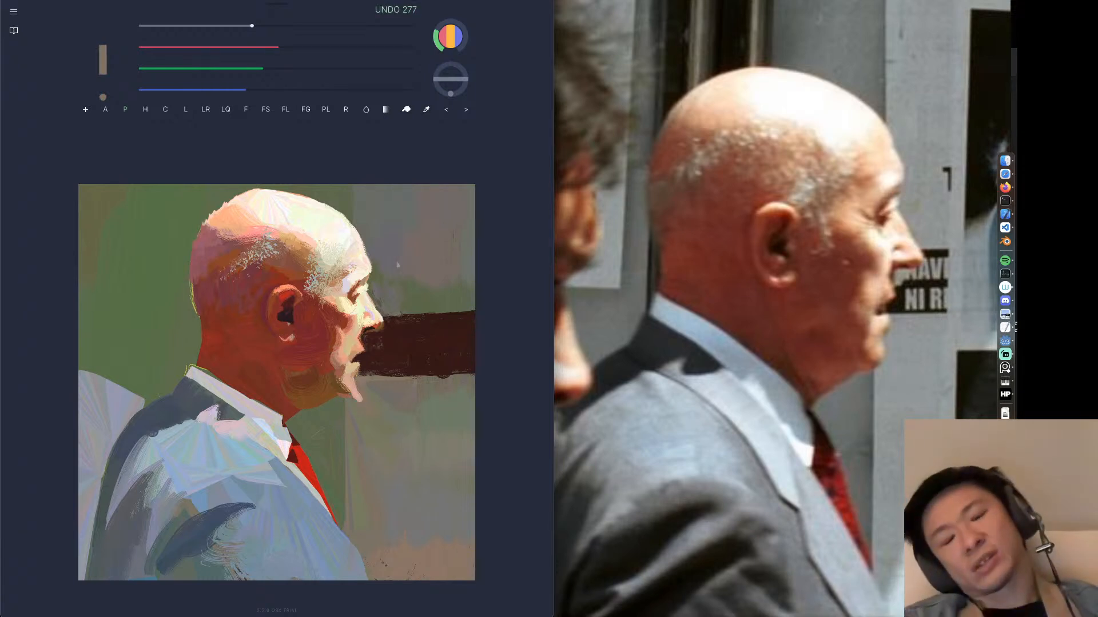
key("ctrl+z")
scroll(366, 418, "up", 1)
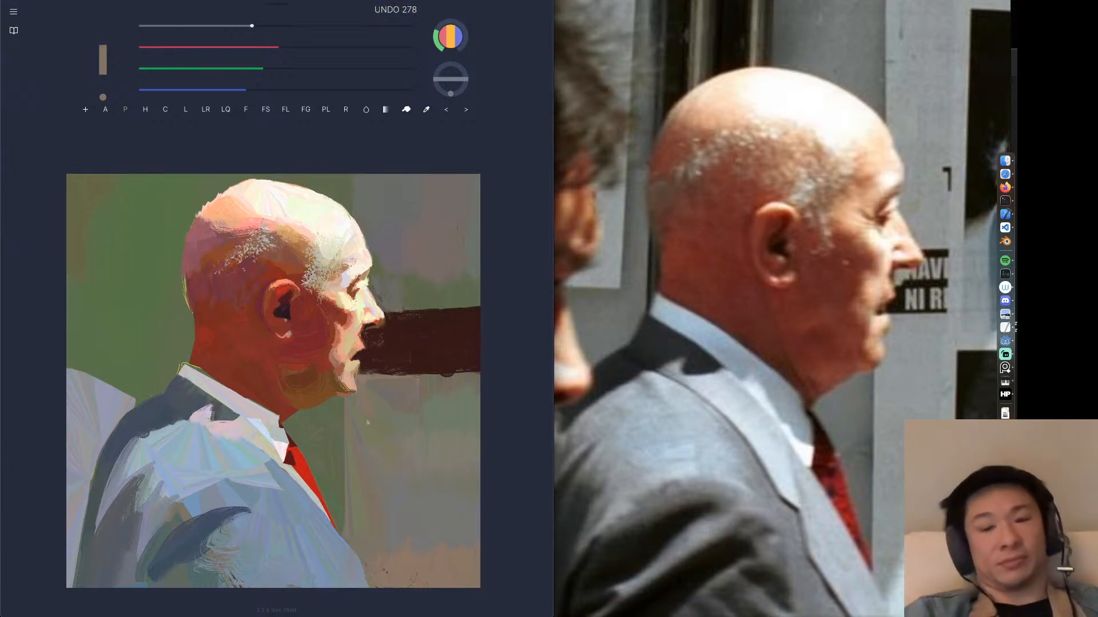
Refine the chin's edge with short Pencil strokes in sampled red-brown and pale skin tones, undoing the unwanted one.
scroll(358, 406, "up", 5)
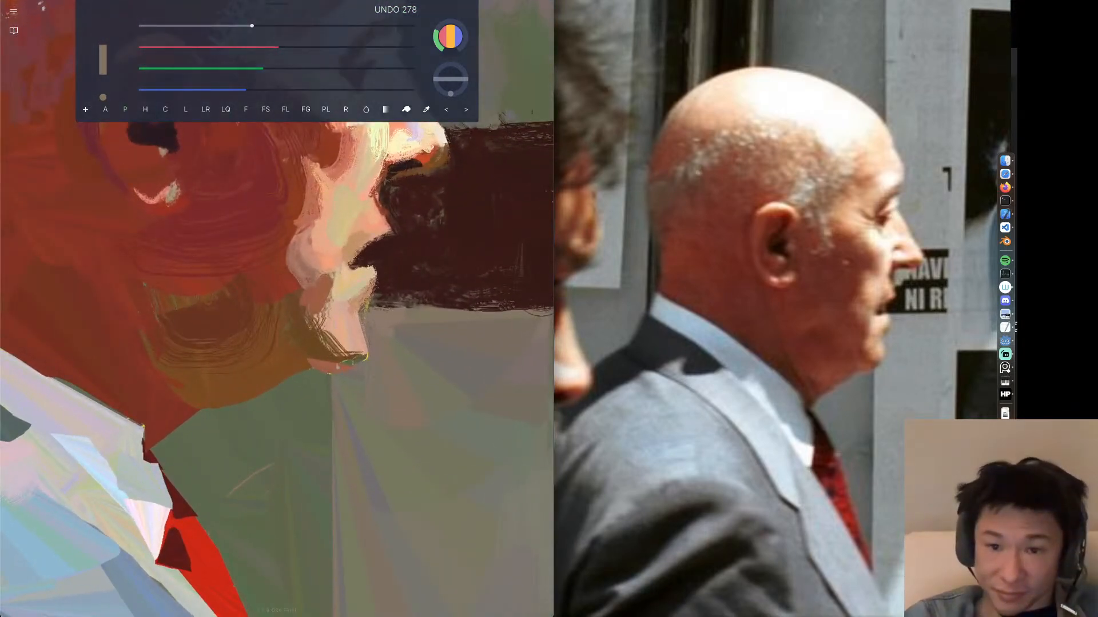
left_click(269, 217, "alt")
left_click(296, 203, "alt")
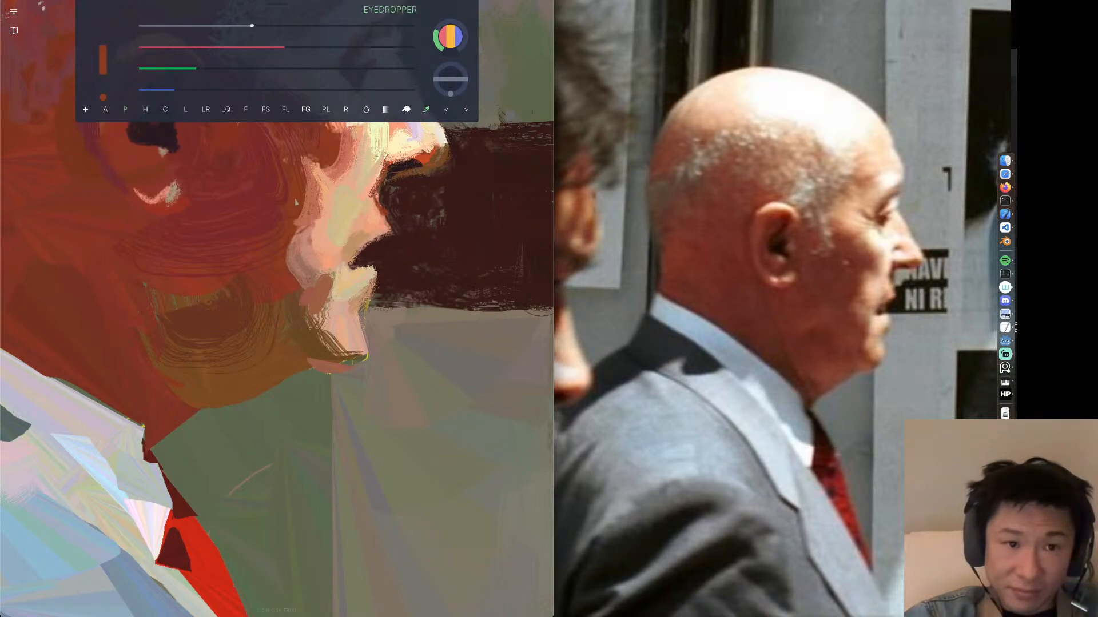
mouse_move(333, 349)
left_mouse_down()
mouse_move(361, 357)
mouse_move(348, 369)
mouse_move(329, 346)
left_mouse_up()
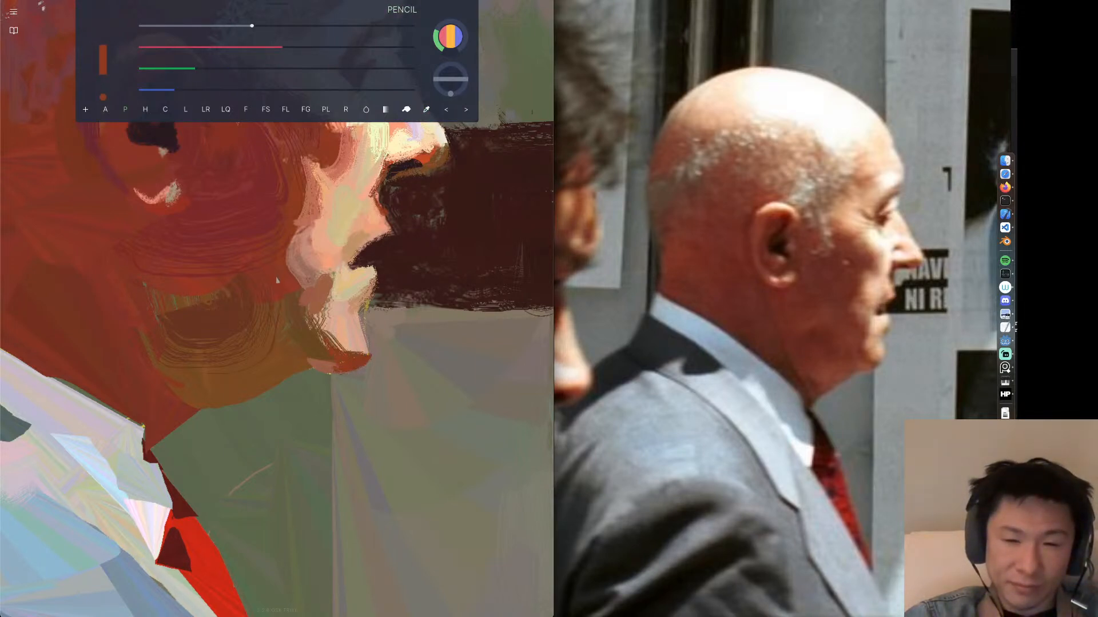
left_click(350, 336, "alt")
mouse_move(363, 325)
left_mouse_down()
mouse_move(368, 351)
mouse_move(358, 323)
left_mouse_up()
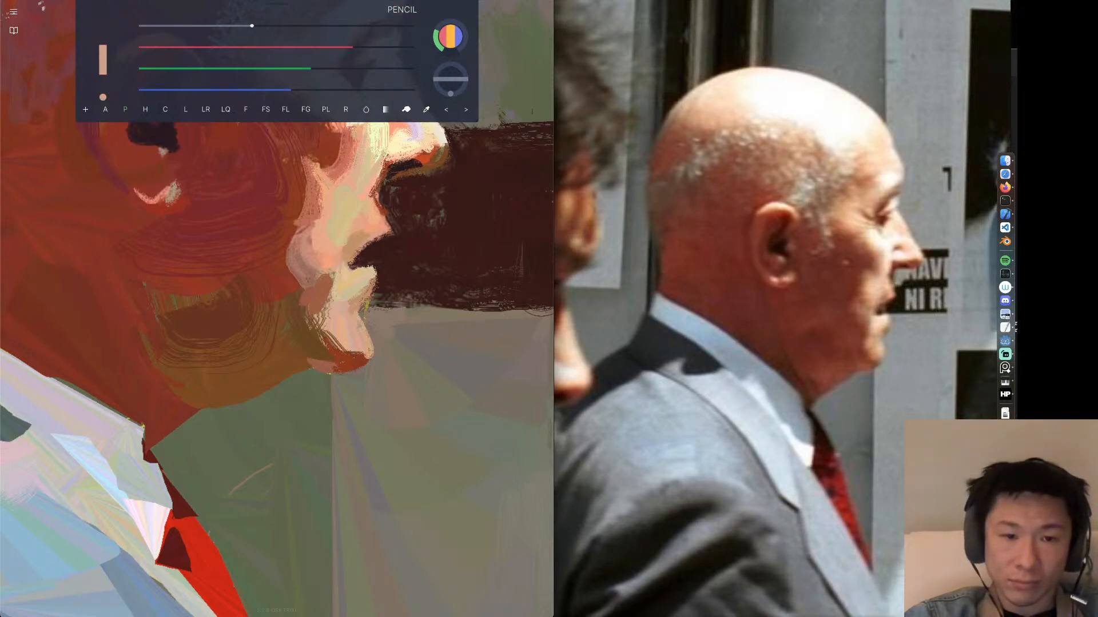
key("ctrl+z")
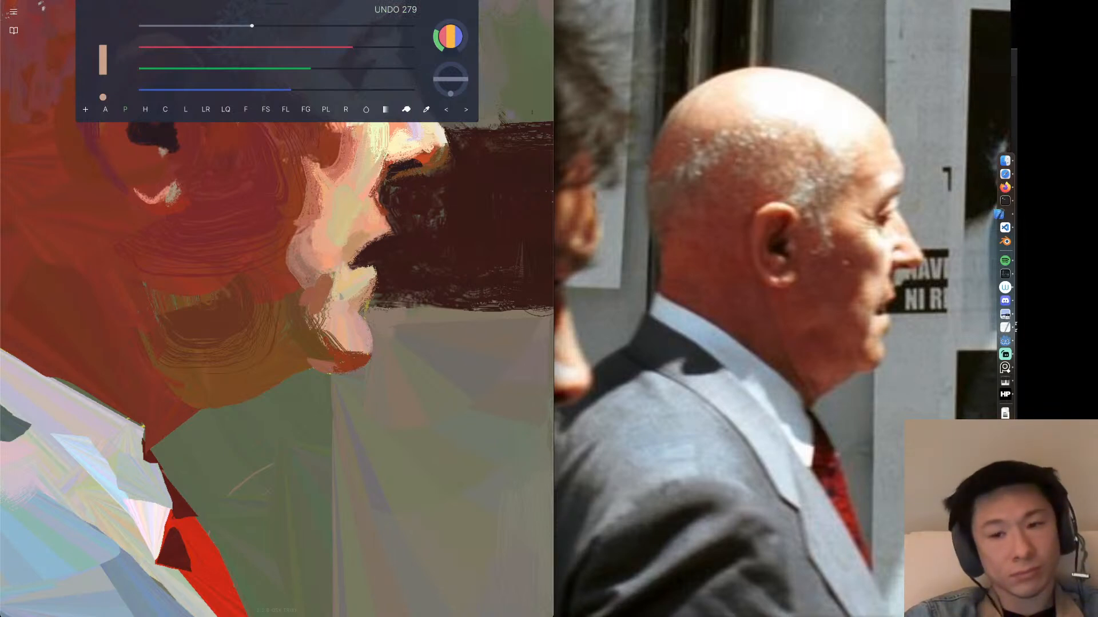
Sample the light yellow skin tone at the lower lip and raise its red, green and blue to mix a pale cream.
left_click(359, 281, "alt")
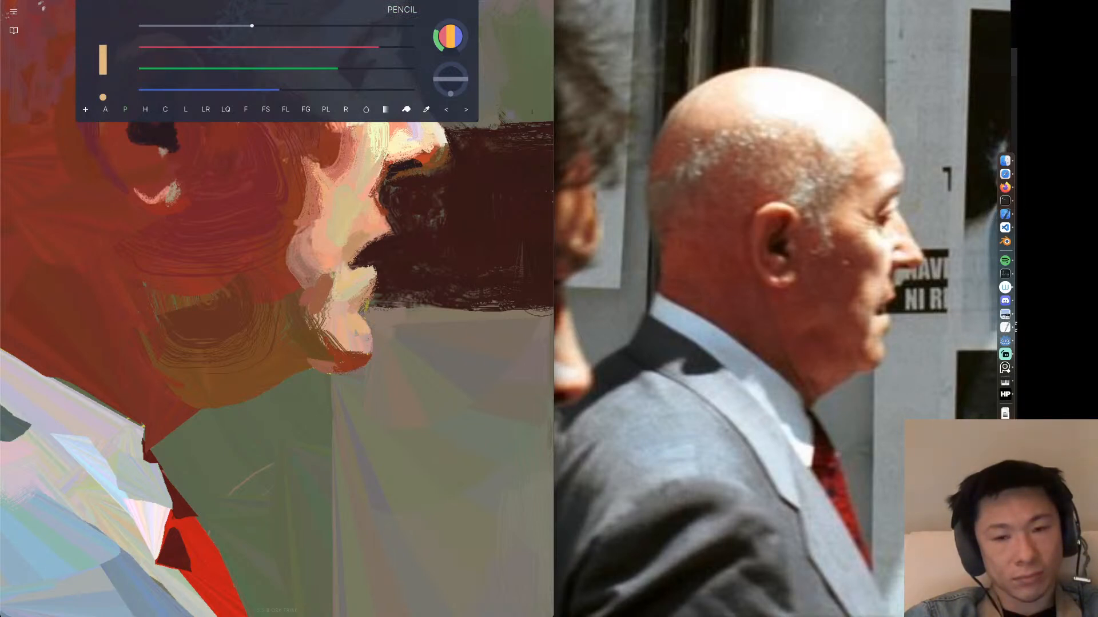
left_click(353, 278, "alt")
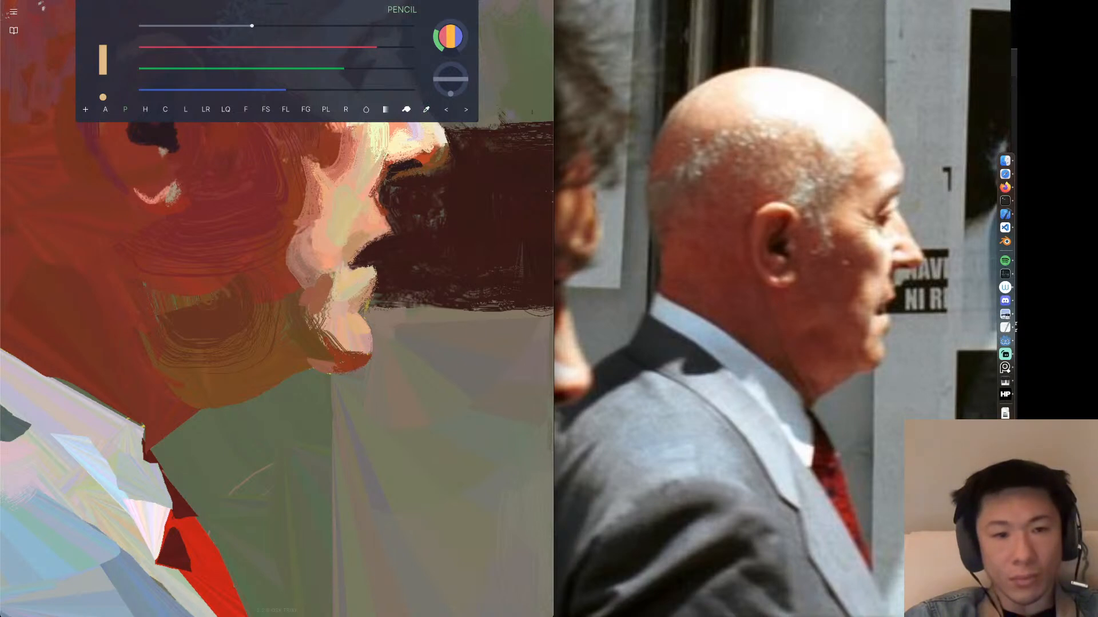
left_click_drag(352, 70, 377, 69)
left_click_drag(377, 47, 410, 47)
left_click_drag(287, 91, 340, 91)
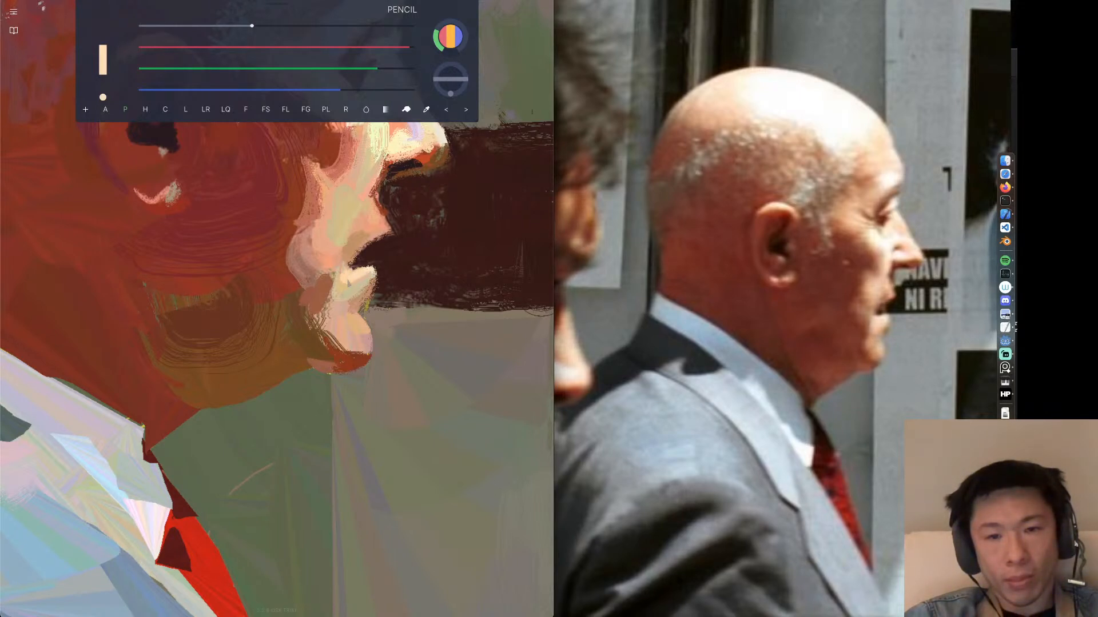
mouse_move(409, 189)
left_mouse_down()
mouse_move(371, 273)
mouse_move(398, 287)
left_mouse_up()
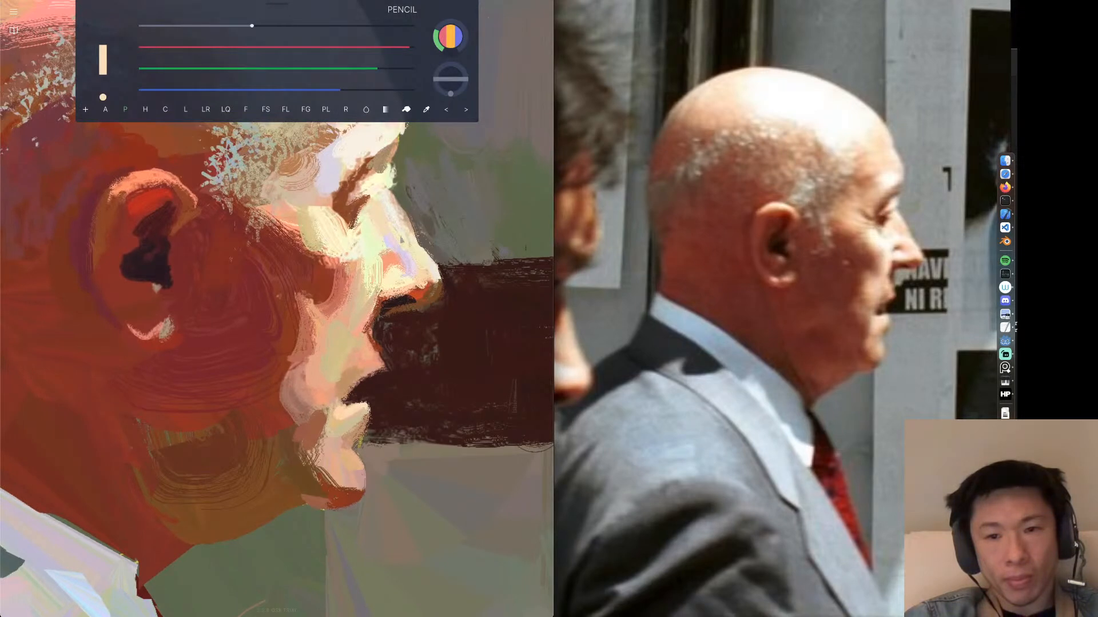
Try small Pencil touches under the nose in sampled red and orange tones, undoing them.
left_click(407, 300)
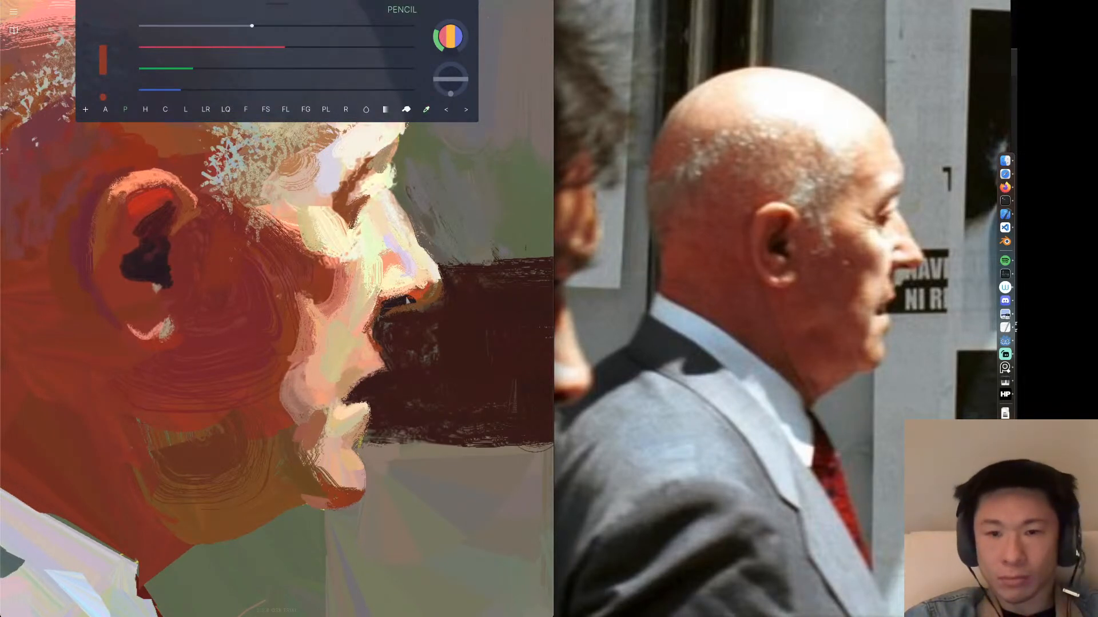
left_click(431, 296)
mouse_move(382, 290)
left_mouse_down()
mouse_move(384, 304)
mouse_move(387, 293)
left_mouse_up()
key("super+z")
left_click(420, 293)
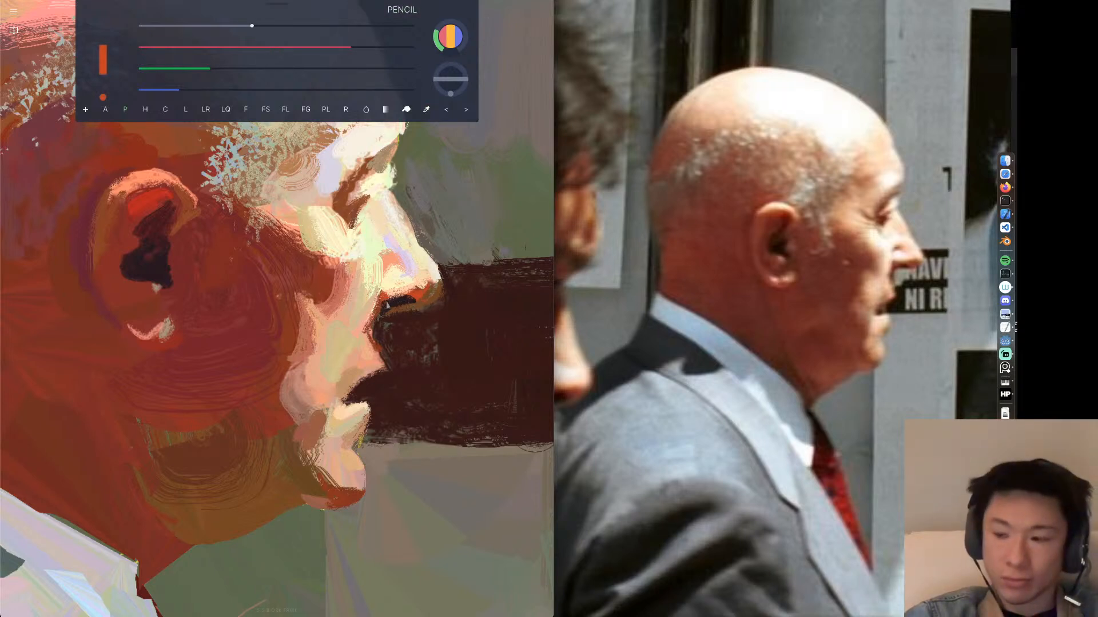
key("super+z")
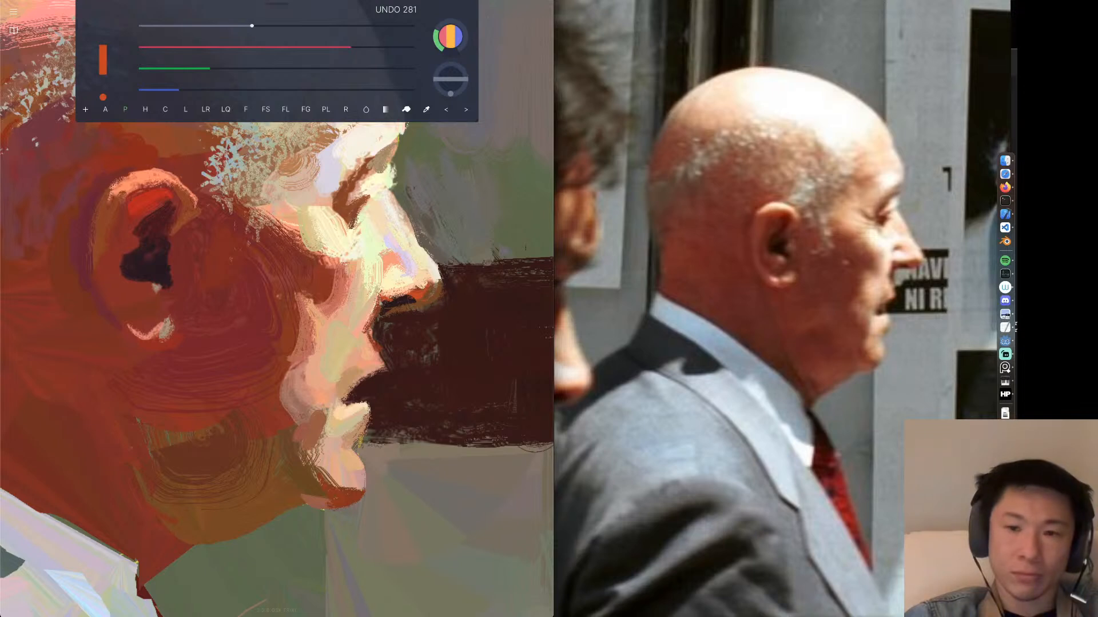
Try nostril strokes in sampled red-brown and dark brown tones, undoing each attempt.
left_click_drag(383, 307, 394, 304)
key("super+z")
left_click(273, 429, "alt")
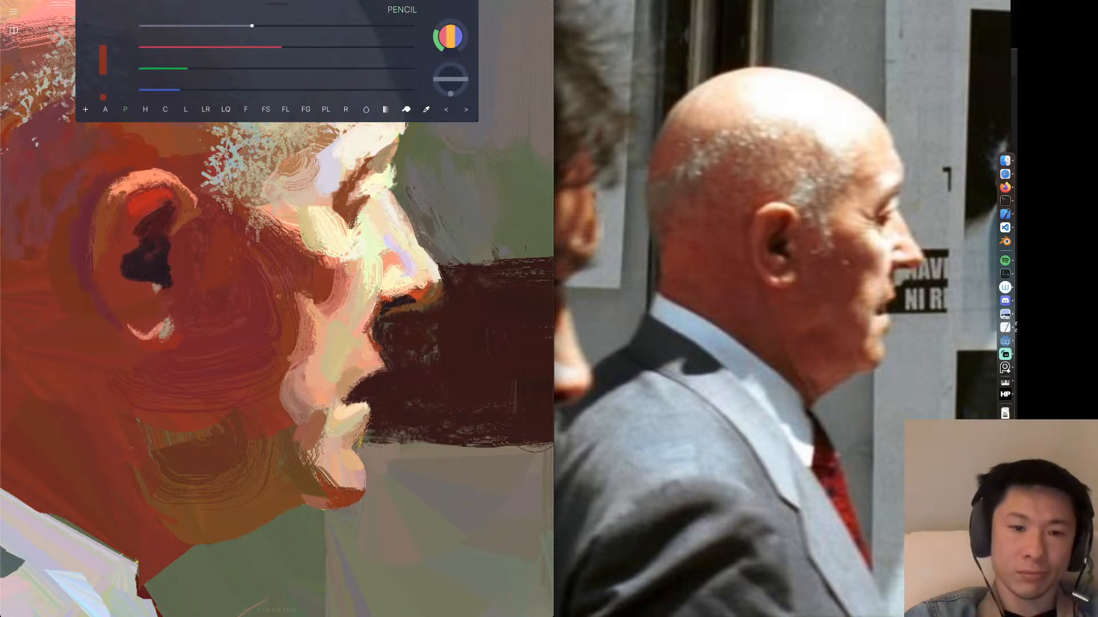
left_click_drag(398, 300, 391, 305)
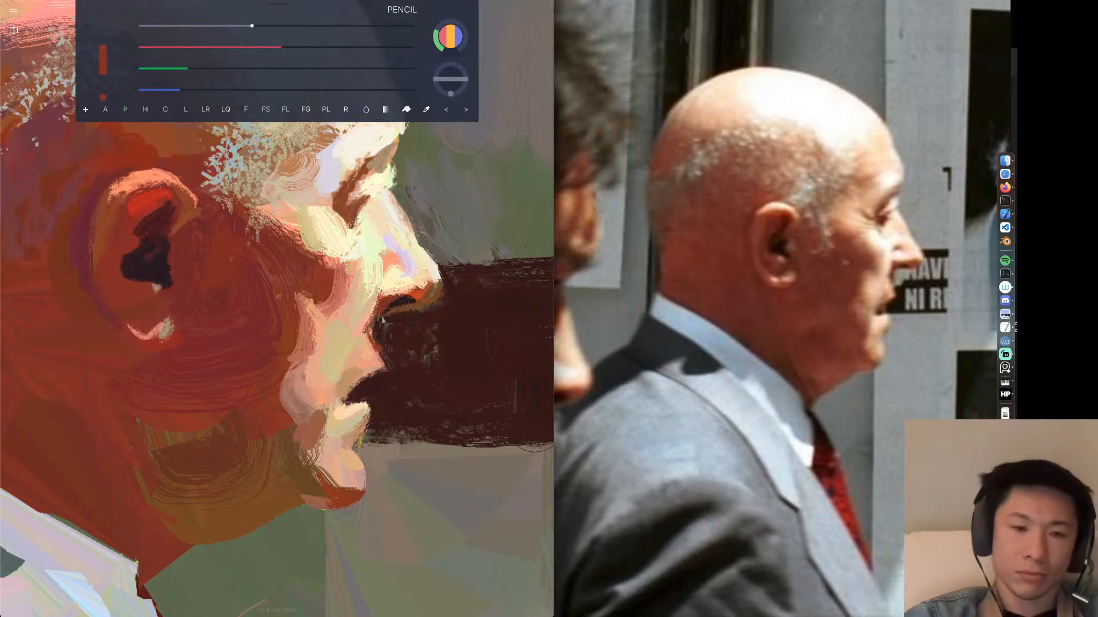
left_click(386, 323, "alt")
key("ctrl+z")
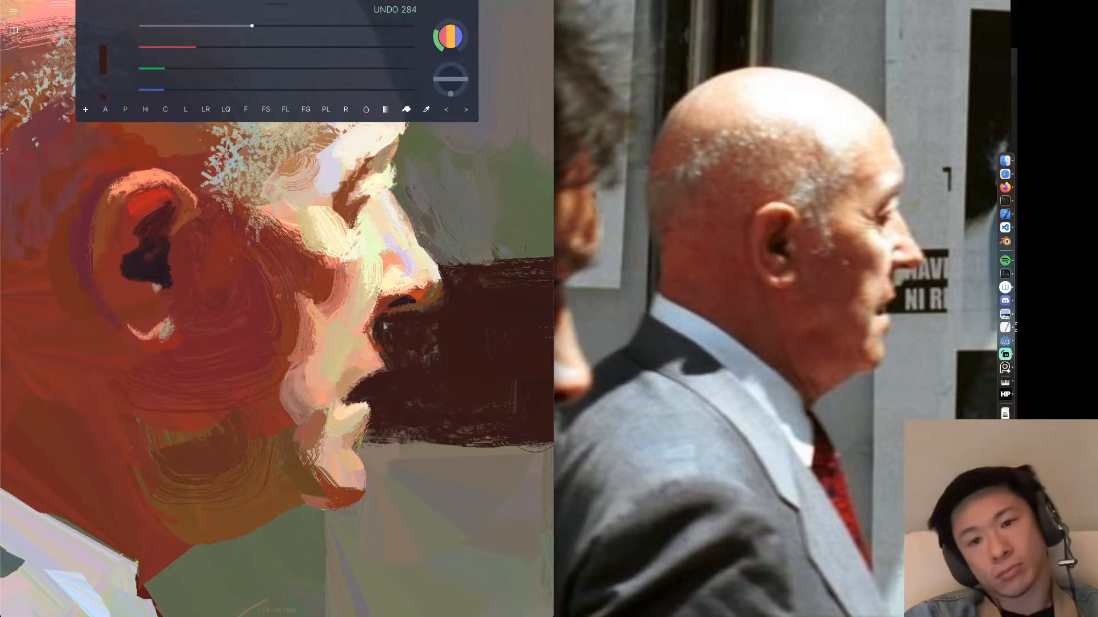
left_click(379, 320, "alt")
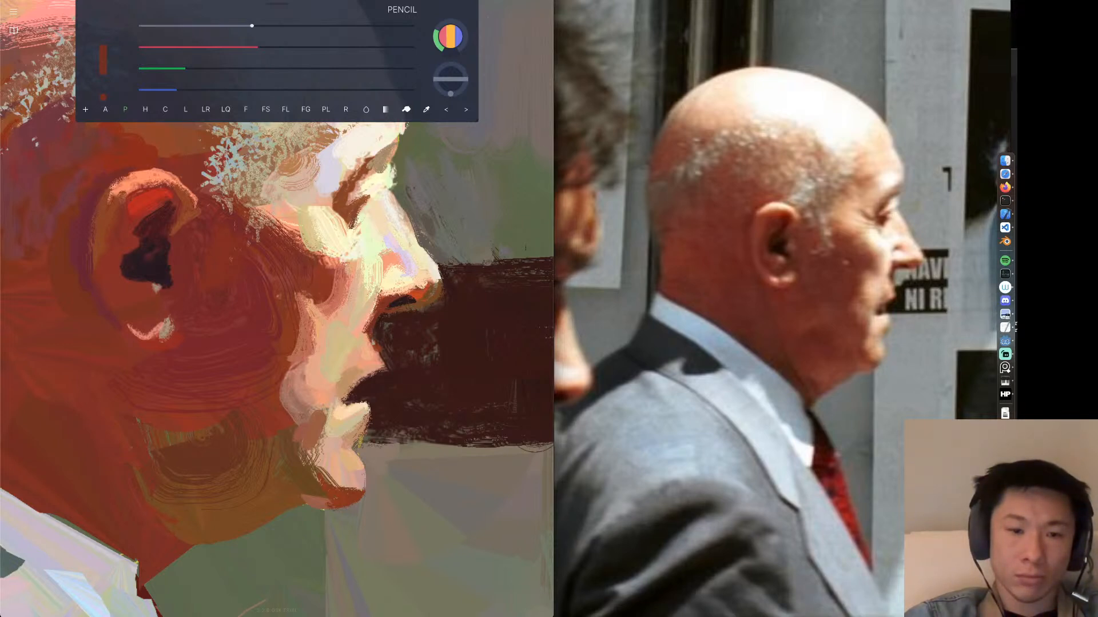
key("super+z")
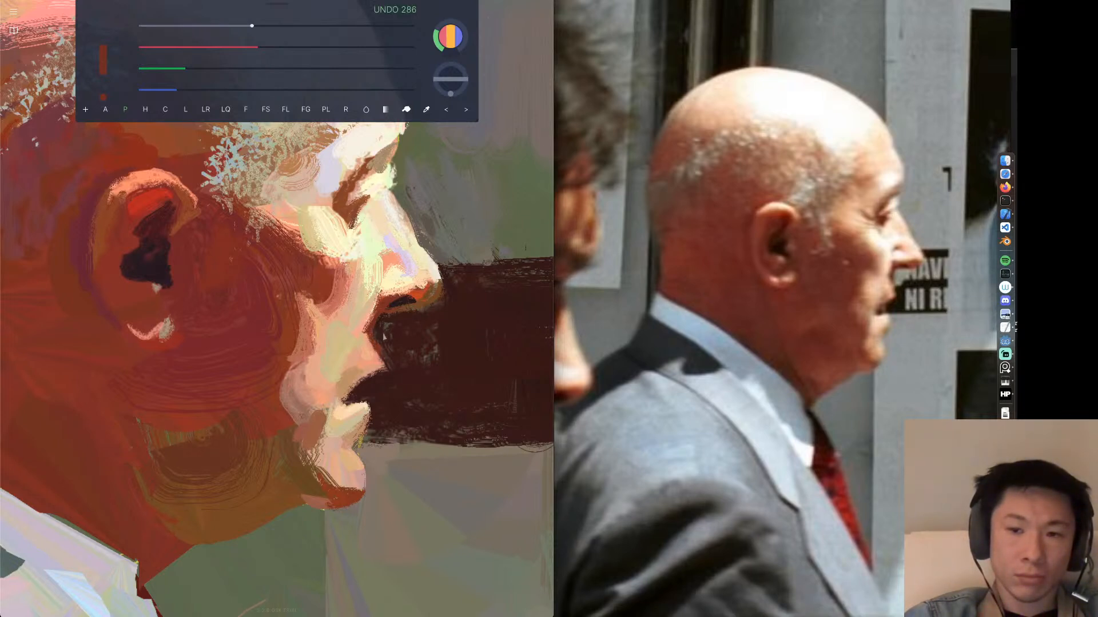
key("super+z")
key("super+z")
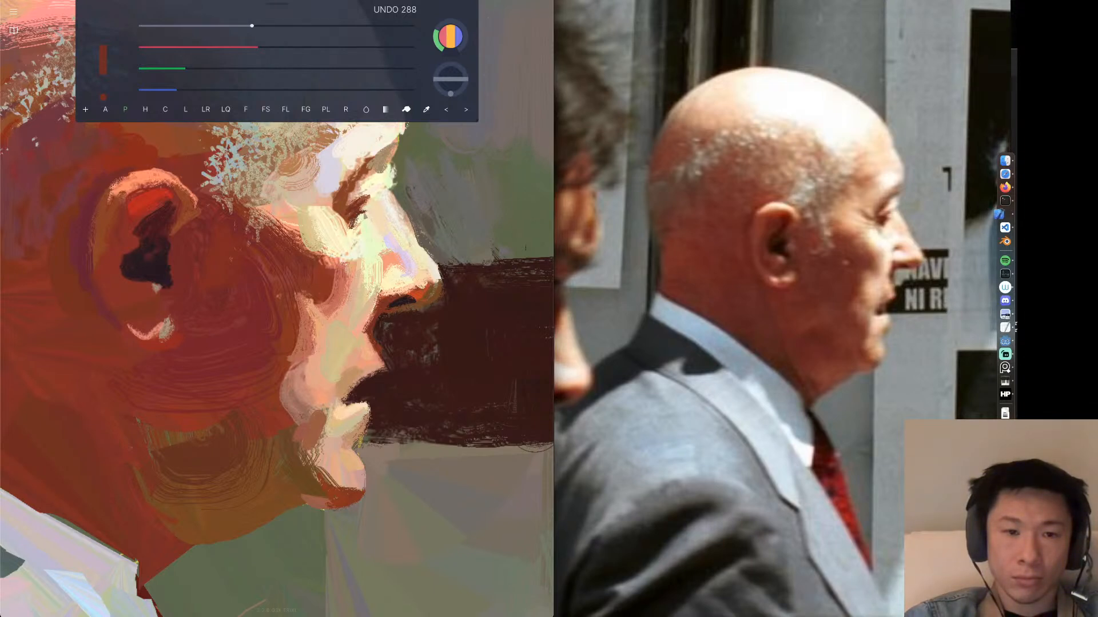
Try short Pencil strokes around the eye socket and eyelid, undoing each one.
left_click_drag(343, 200, 345, 204)
key("super+z")
key("super+z")
key("super+z")
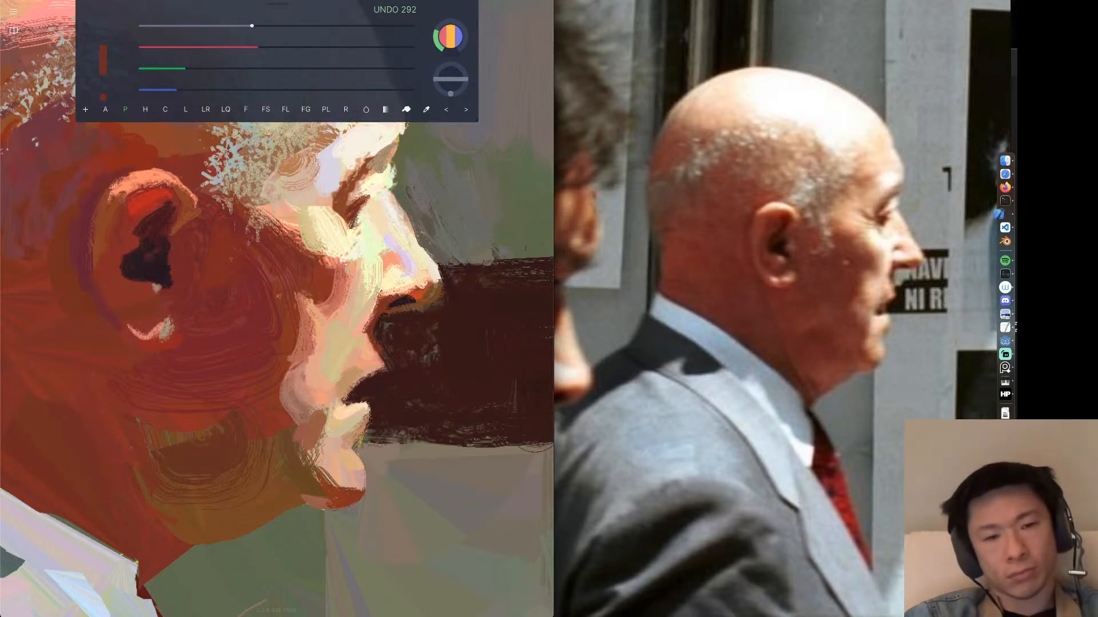
left_click_drag(363, 201, 353, 221)
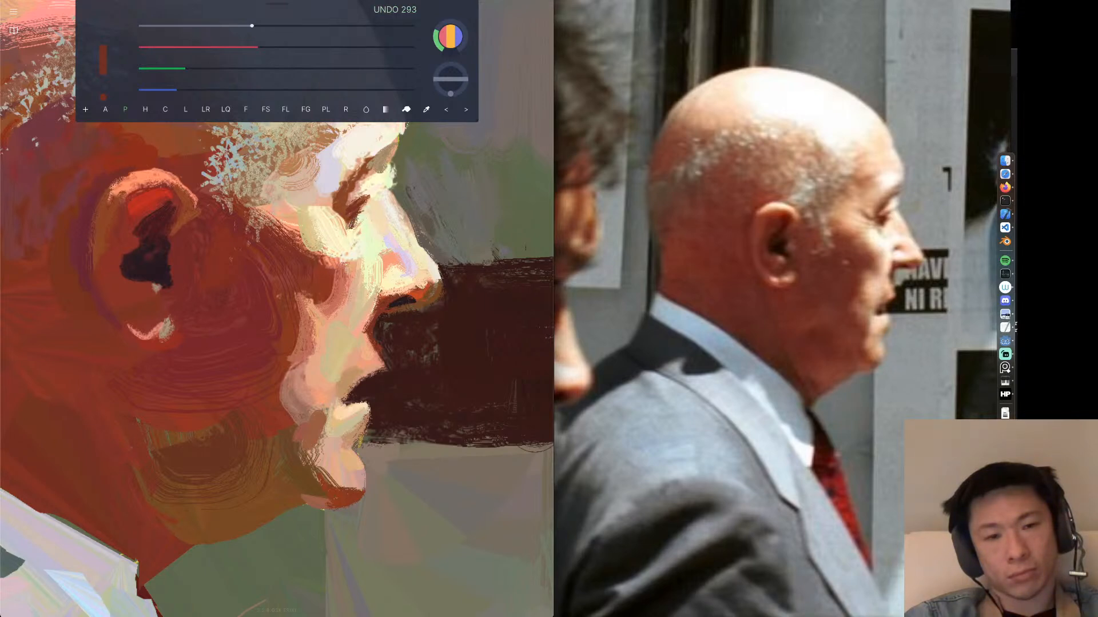
key("alt")
left_click_drag(371, 199, 363, 210)
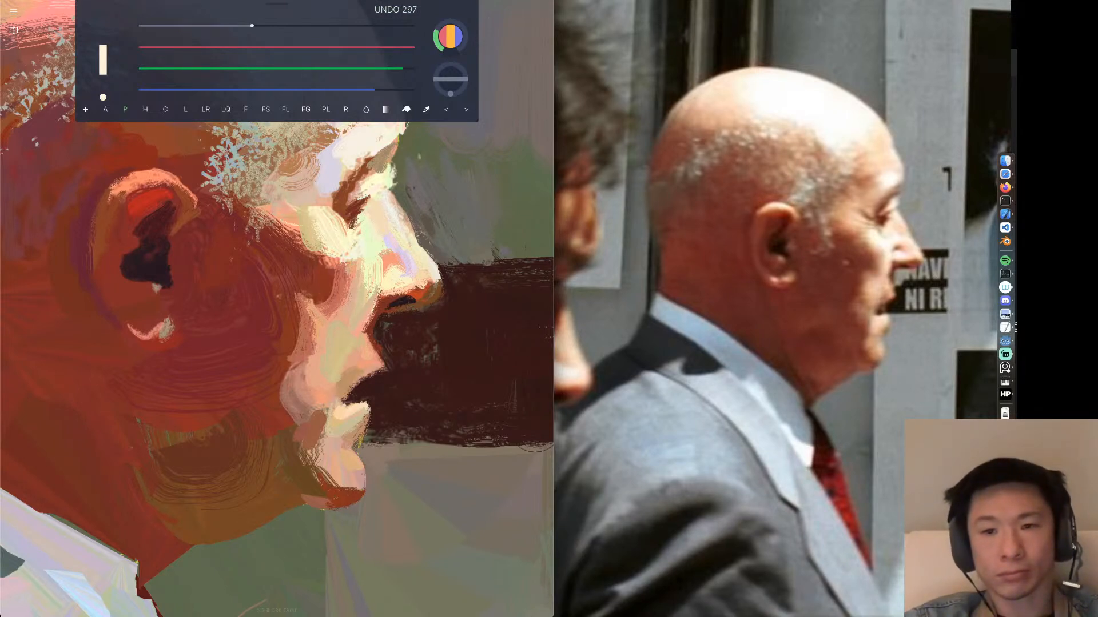
Try a stroke across the brow in a sampled tan at brush size 26, then resample a lighter skin tone.
scroll(276, 343, "up", 2)
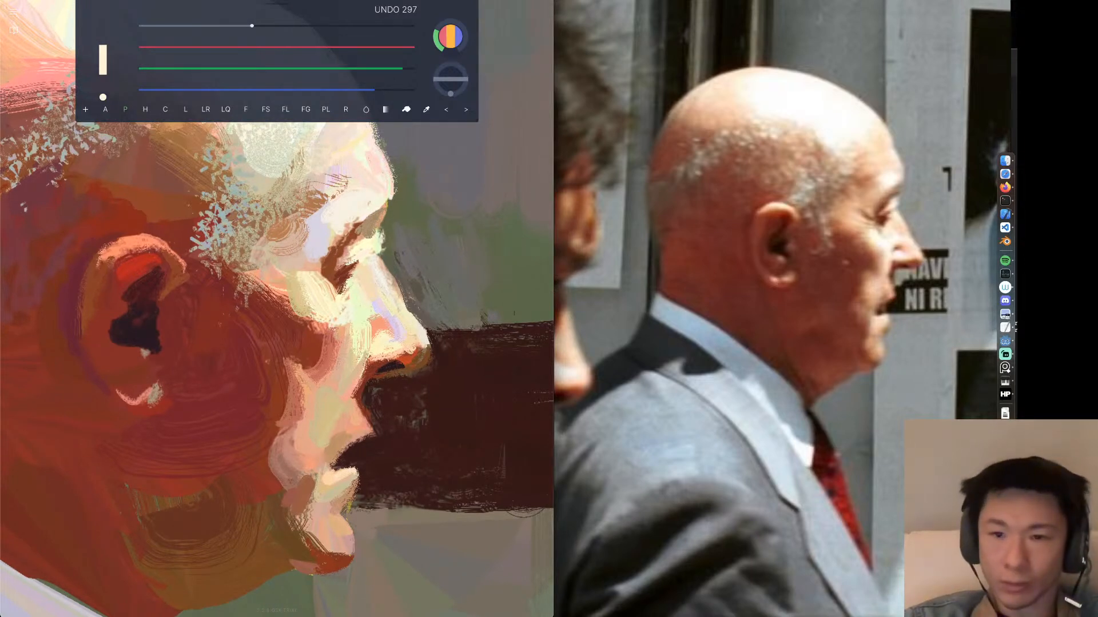
key("alt")
left_click_drag(252, 25, 274, 26)
left_click_drag(391, 201, 371, 217)
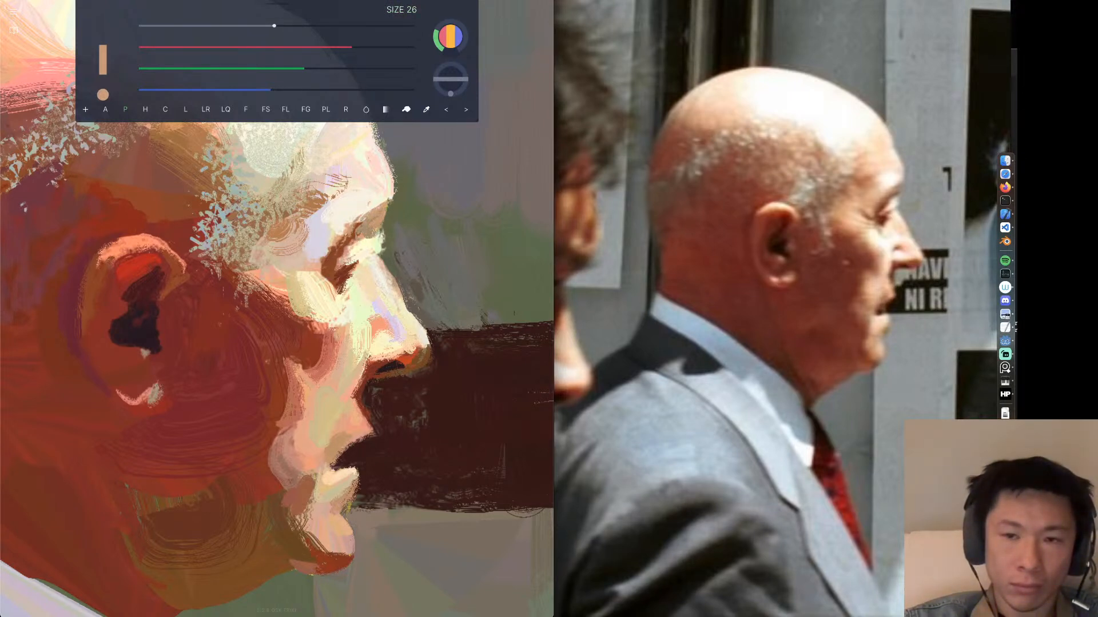
key("alt")
key("alt")
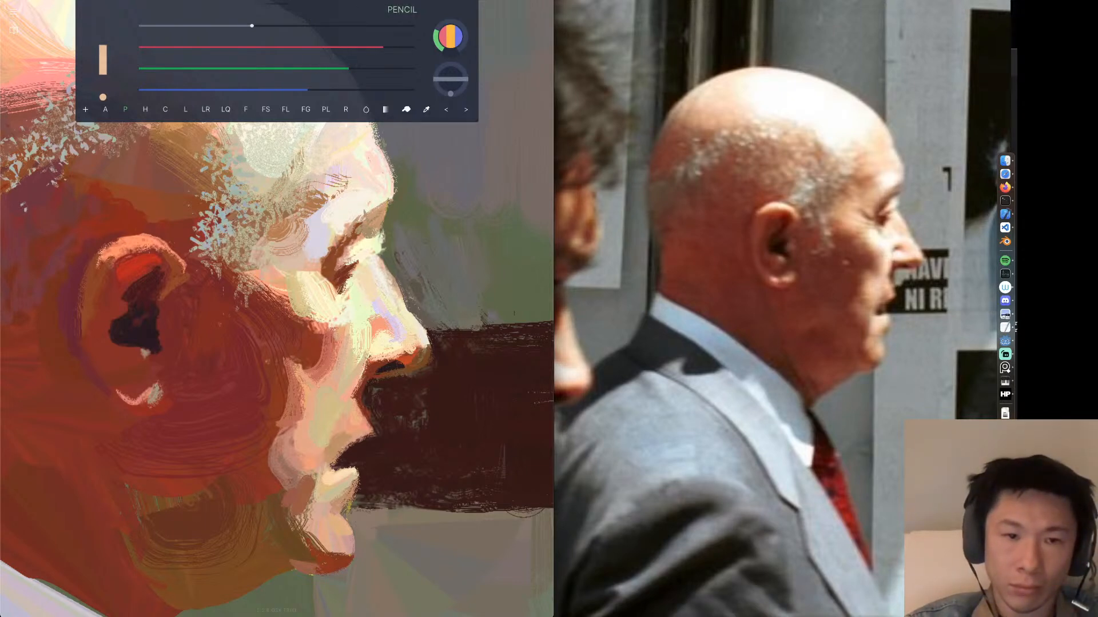
Mix a greyish pink by lowering green and red, enlarge the brush, and try strokes under the brow, undoing them.
left_click_drag(348, 68, 317, 69)
left_click_drag(382, 48, 347, 48)
left_click_drag(252, 25, 282, 26)
left_click_drag(392, 195, 355, 214)
key("ctrl+z")
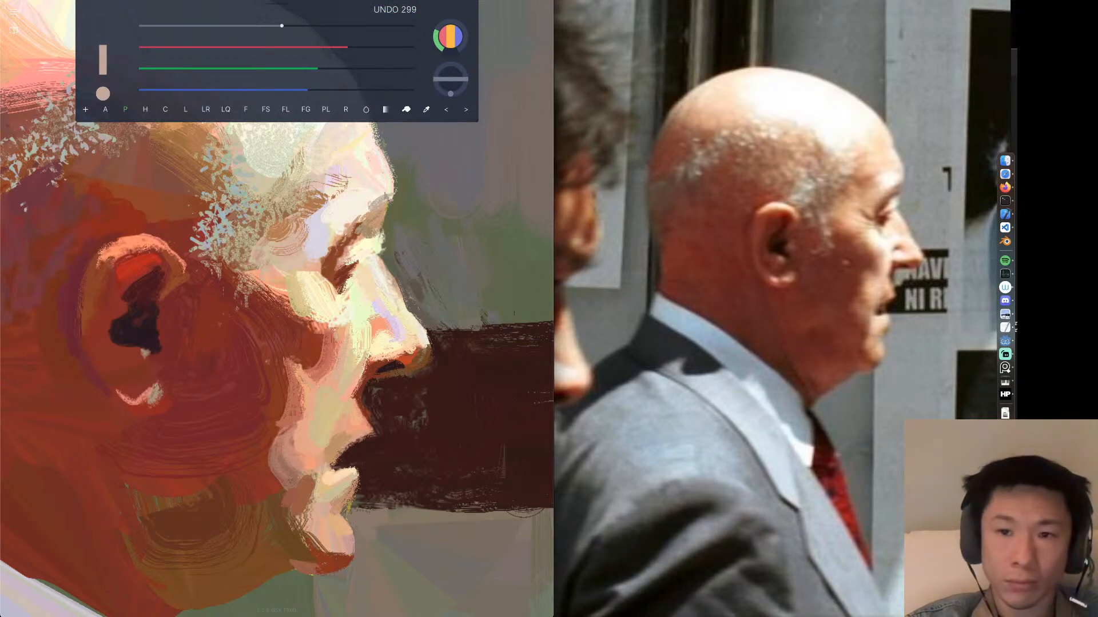
left_click_drag(389, 199, 356, 222)
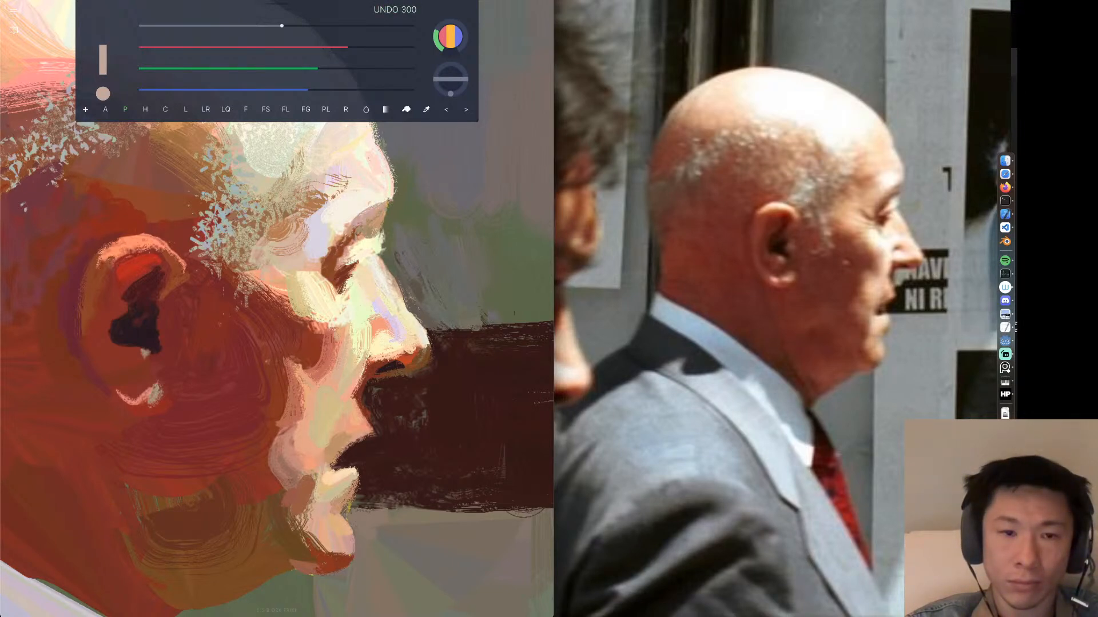
key("ctrl+z")
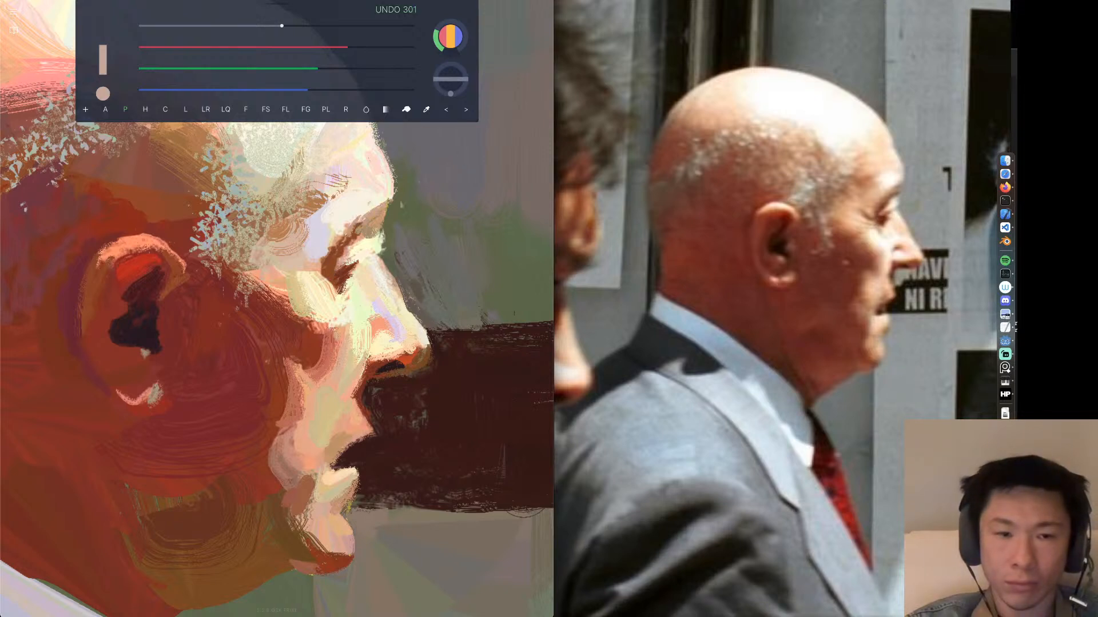
Warm the brush colour to a brighter pink by raising red and green, and try more brow strokes, undoing them.
left_click_drag(346, 49, 373, 51)
left_click_drag(383, 199, 348, 228)
left_click_drag(382, 201, 355, 228)
left_click_drag(382, 52, 406, 47)
left_click_drag(319, 68, 333, 69)
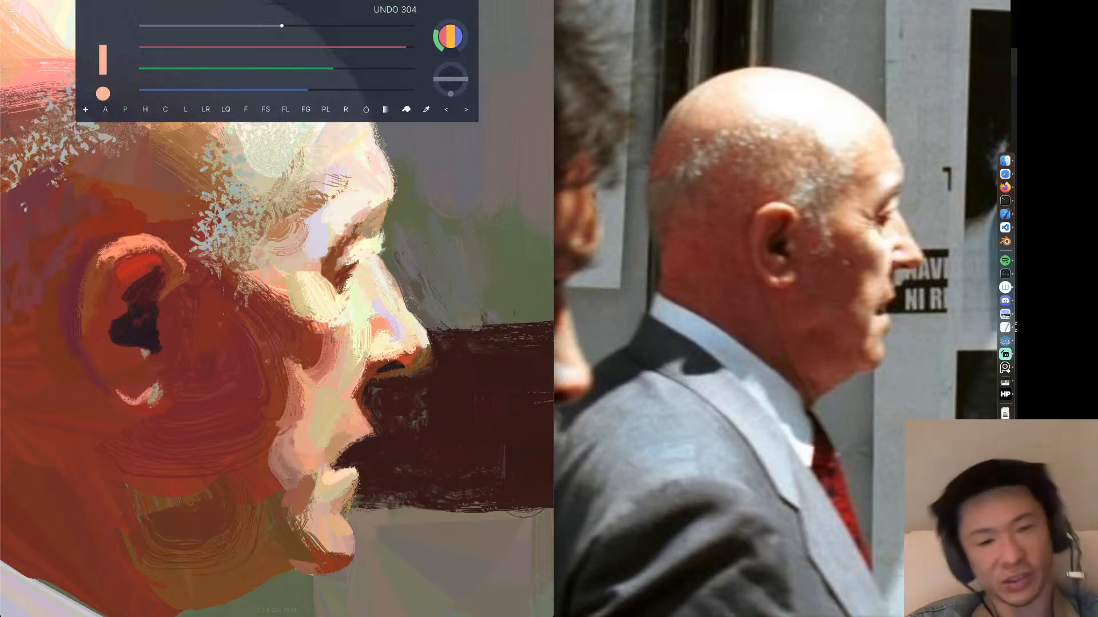
scroll(327, 286, "down", 3)
scroll(274, 257, "down", 1)
left_click_drag(373, 219, 350, 239)
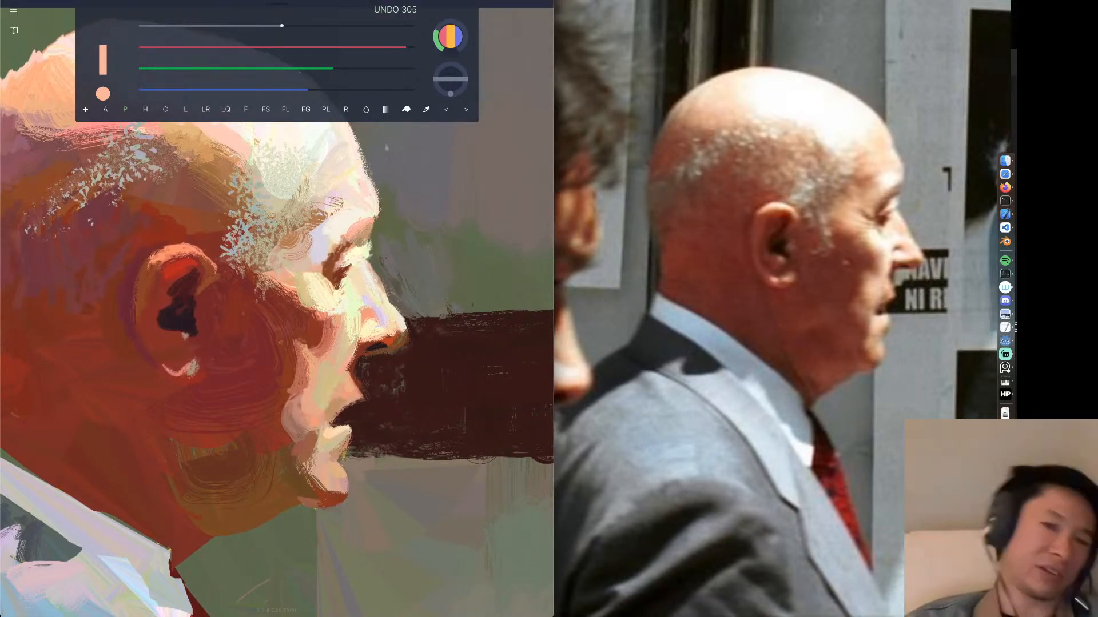
Try strokes in a sampled orange-pink from the temple toward the cheekbone, undoing each attempt.
scroll(276, 313, "down", 2)
mouse_move(277, 309)
left_mouse_down()
mouse_move(355, 322)
mouse_move(355, 301)
left_mouse_up()
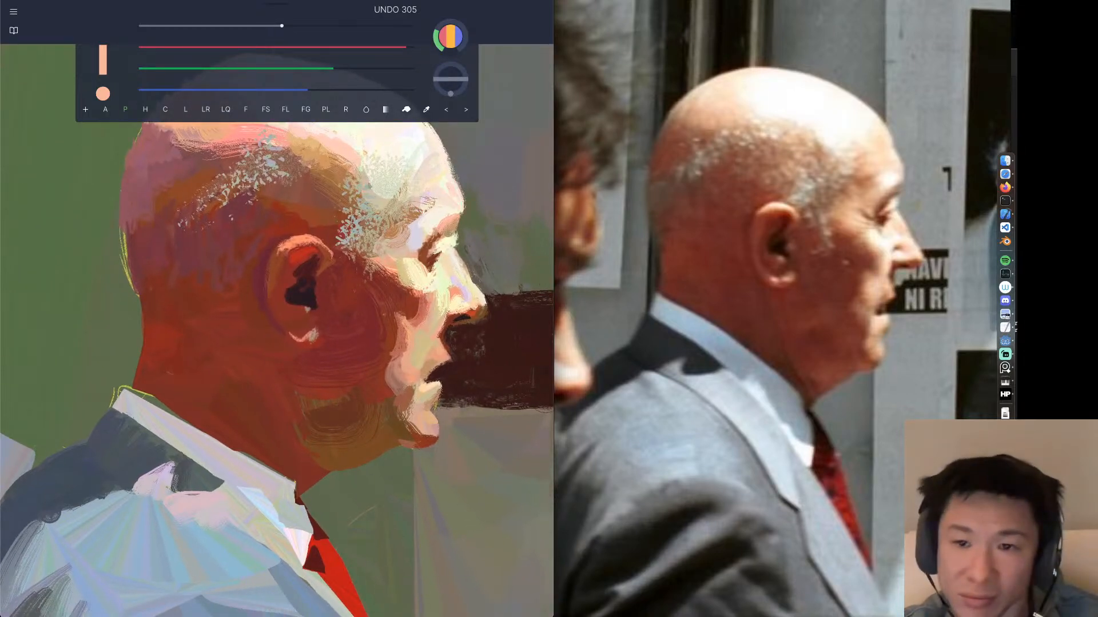
key("alt")
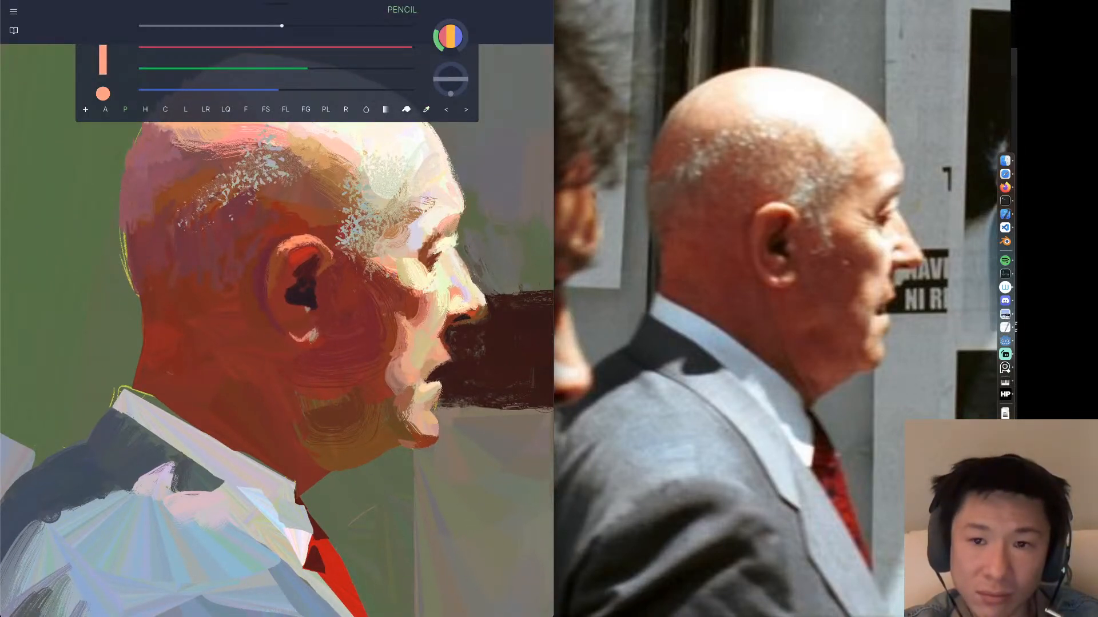
left_click_drag(377, 263, 405, 281)
key("ctrl+z")
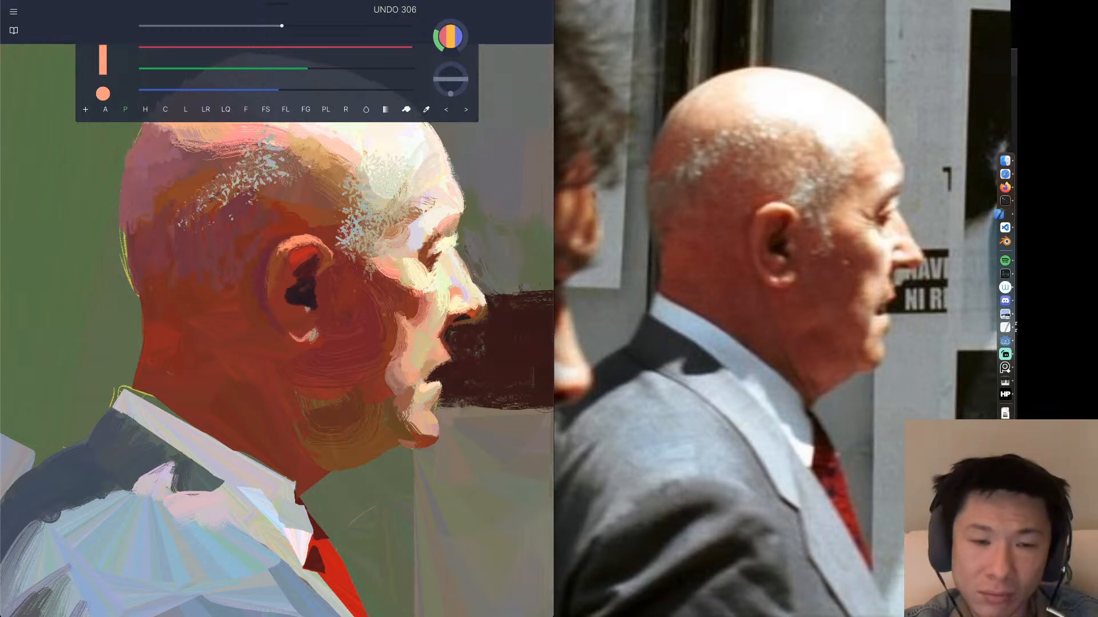
left_click_drag(378, 264, 397, 278)
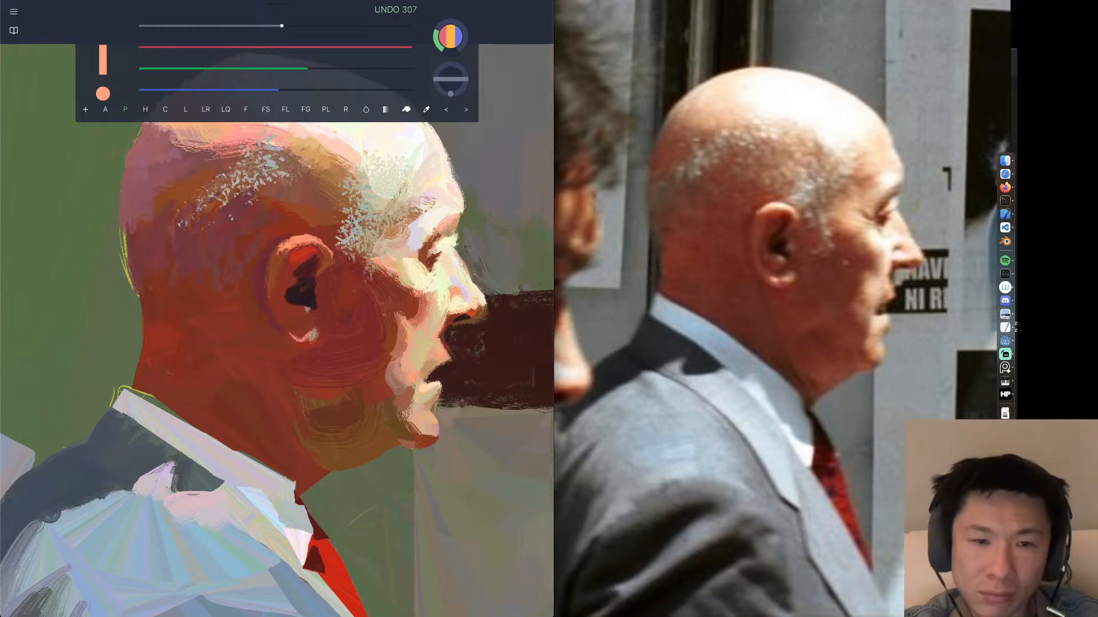
Sample a tan beside the brow, warm it by raising red and green, and reduce the brush size to 7.
left_click_drag(393, 49, 374, 49)
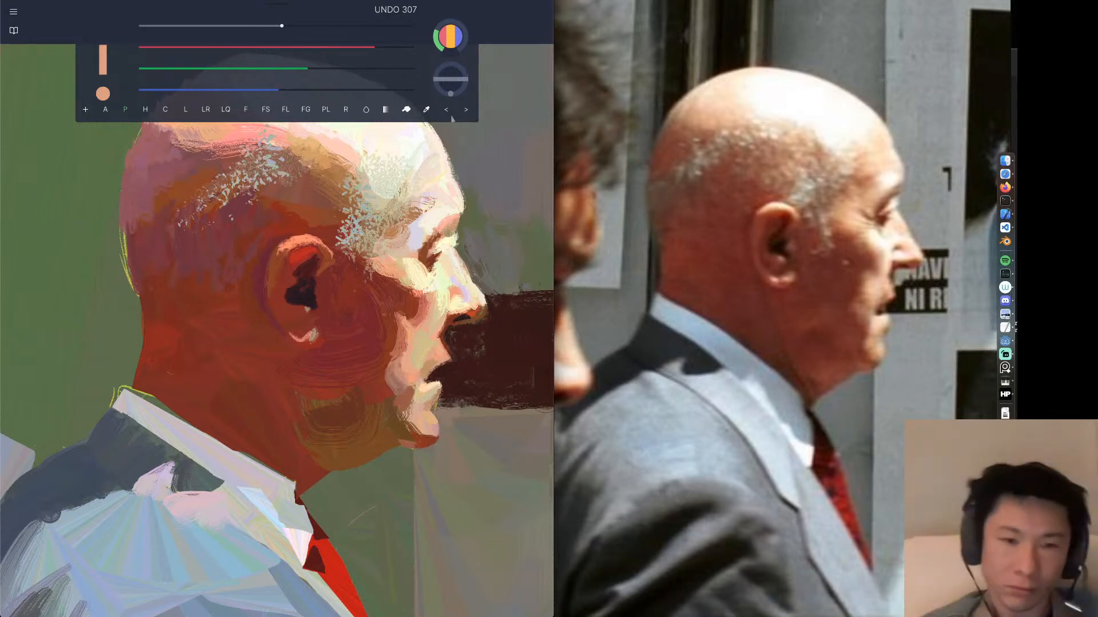
left_click_drag(425, 109, 395, 220)
mouse_move(280, 29)
left_mouse_down()
mouse_move(238, 30)
mouse_move(253, 37)
left_mouse_up()
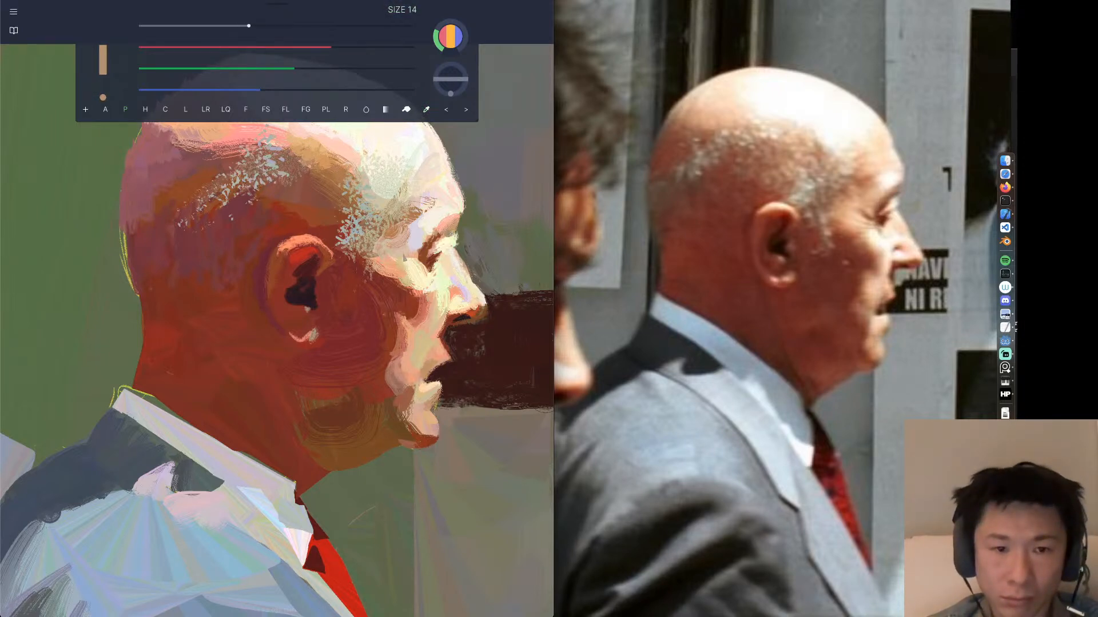
left_click_drag(249, 27, 231, 28)
left_click_drag(343, 47, 360, 47)
left_click_drag(300, 69, 319, 71)
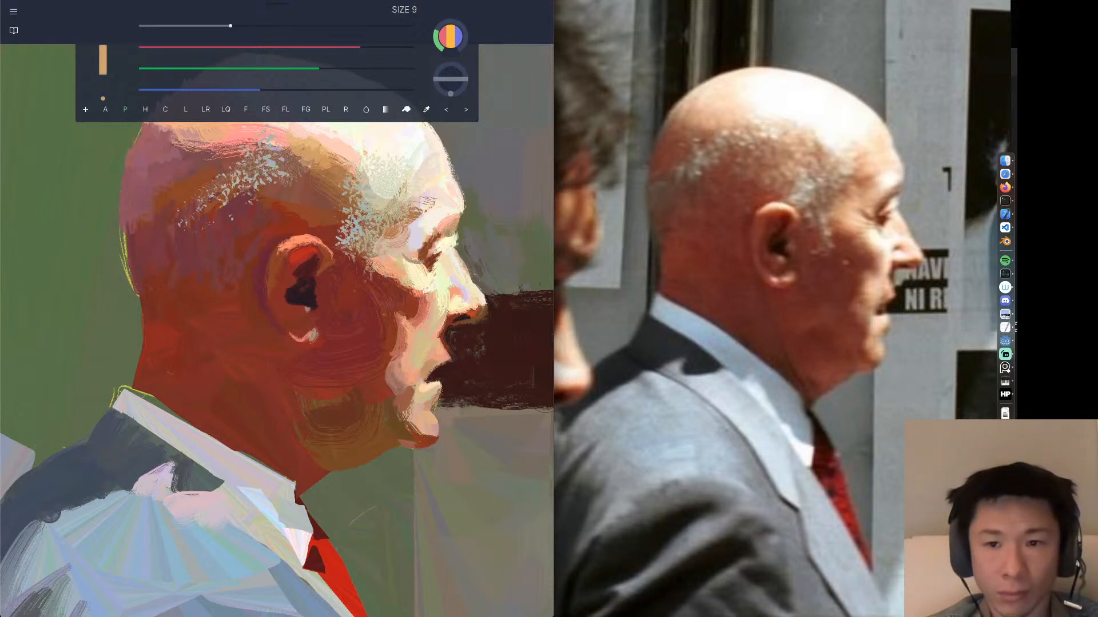
left_click_drag(230, 26, 221, 26)
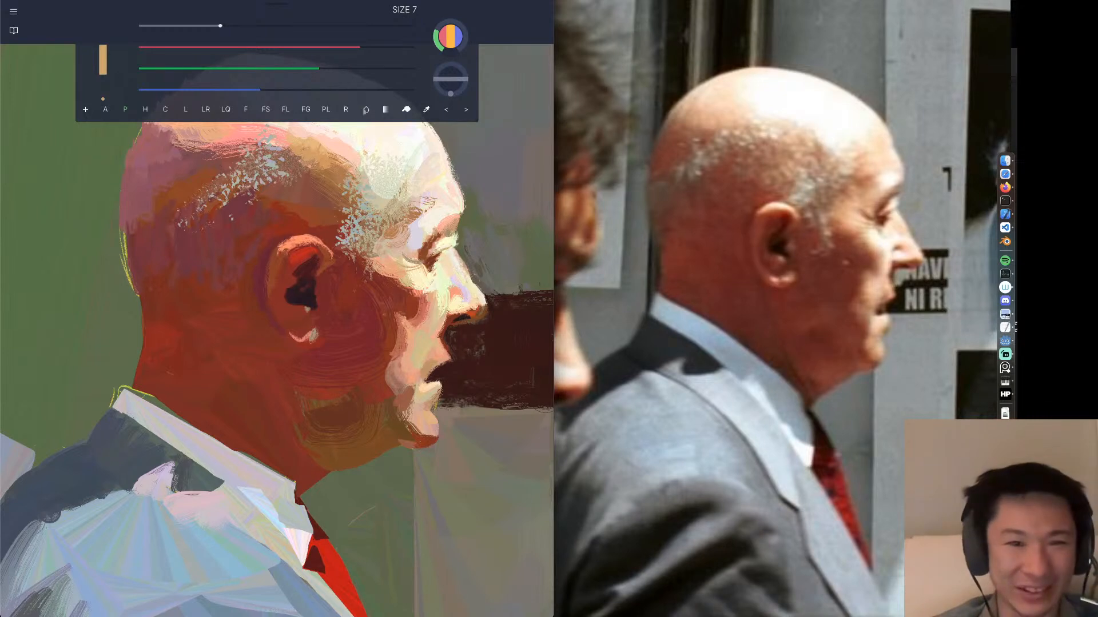
Sample a dark red inside the ear, adjust its red and green levels, and reshape the ear's dark hollow.
mouse_move(427, 110)
left_mouse_down()
mouse_move(343, 287)
mouse_move(329, 281)
left_mouse_up()
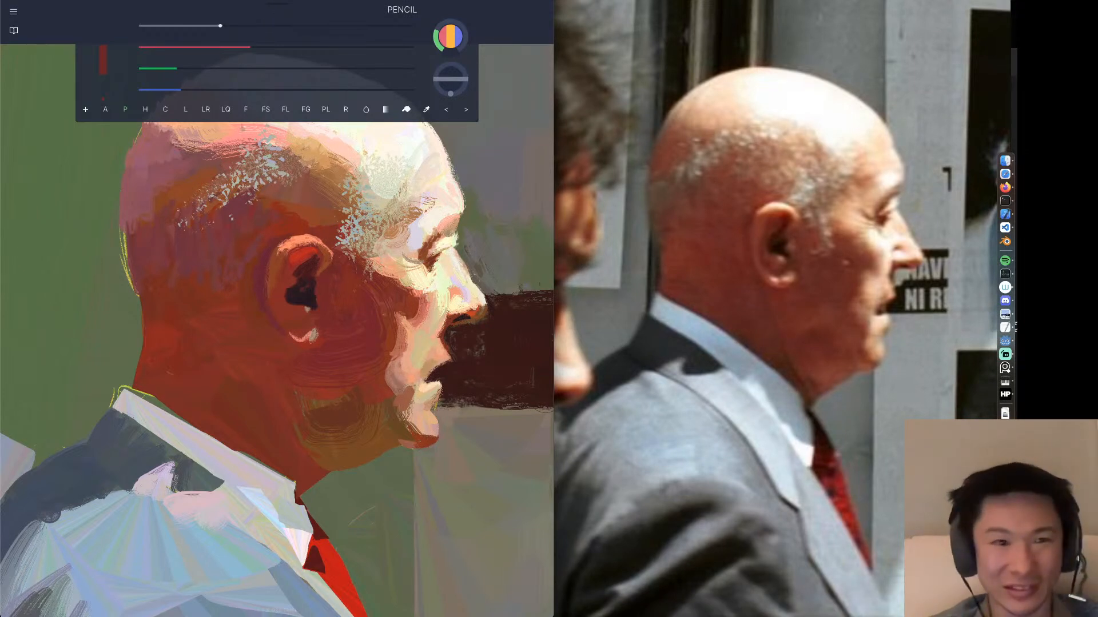
left_click_drag(178, 72, 186, 68)
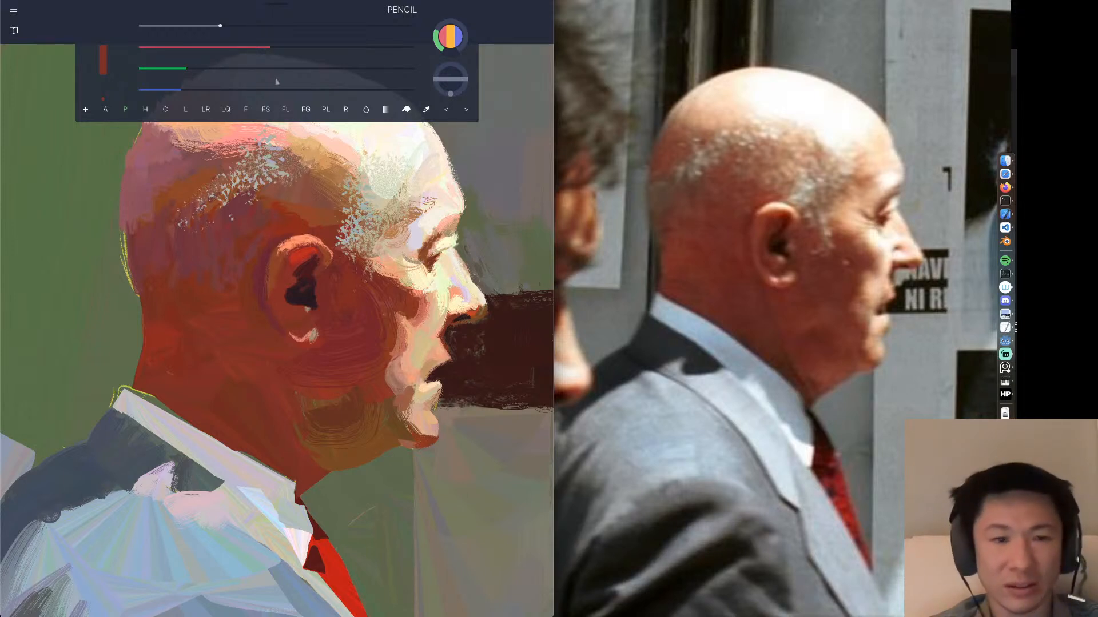
left_click(174, 70)
left_click(242, 50)
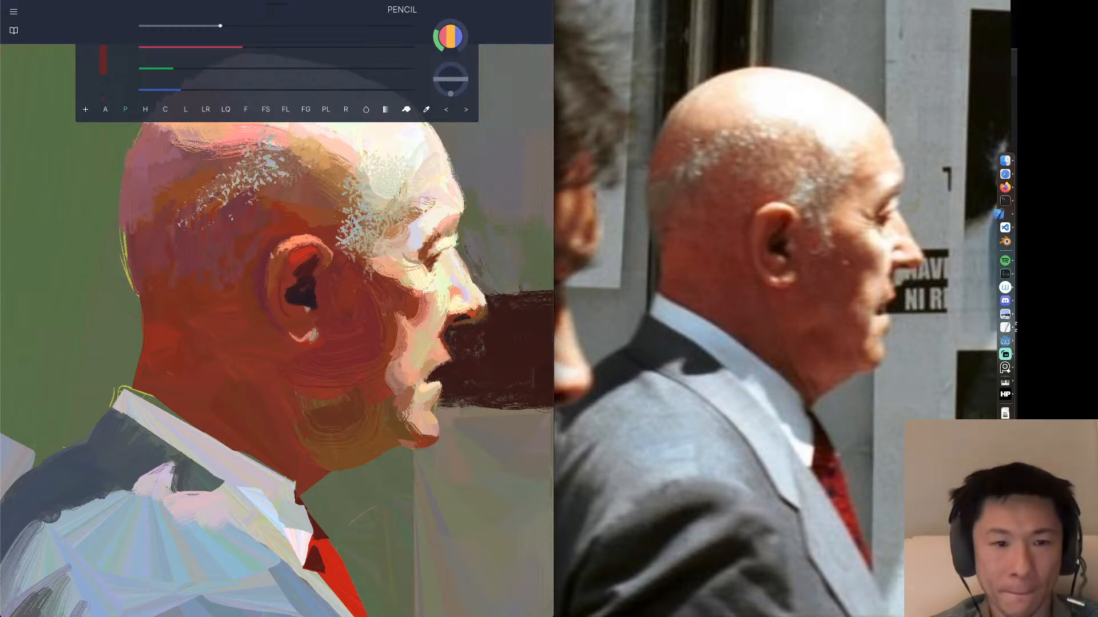
left_click(255, 50)
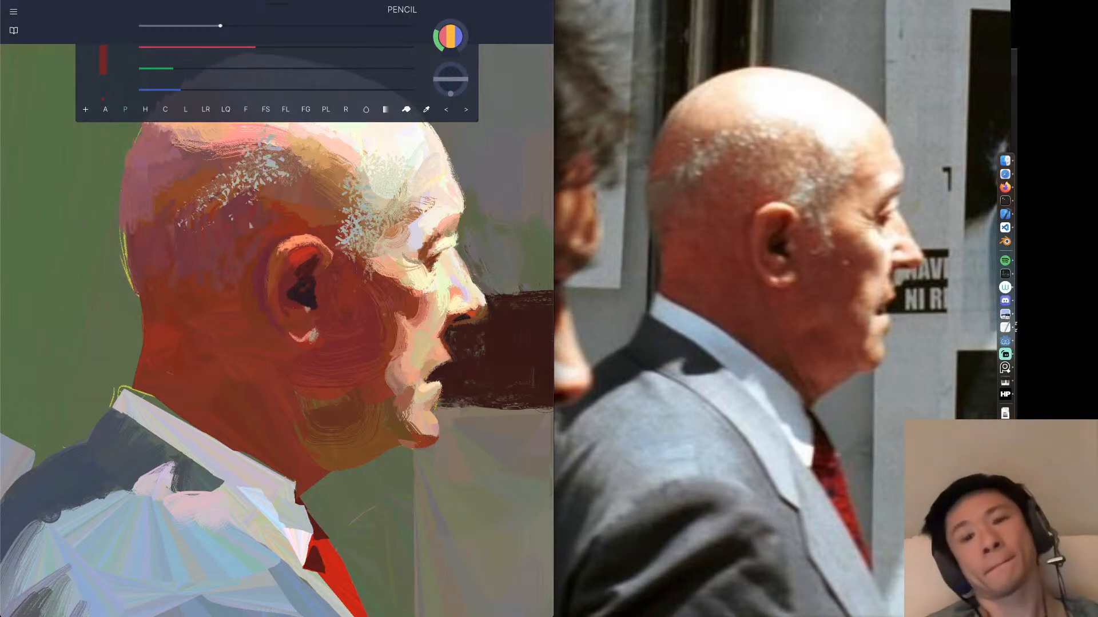
Sample a red-brown from the cheek and refine the edge of the dark hollow in the ear.
left_click(427, 111)
left_click_drag(362, 367, 382, 383)
left_click_drag(315, 295, 318, 299)
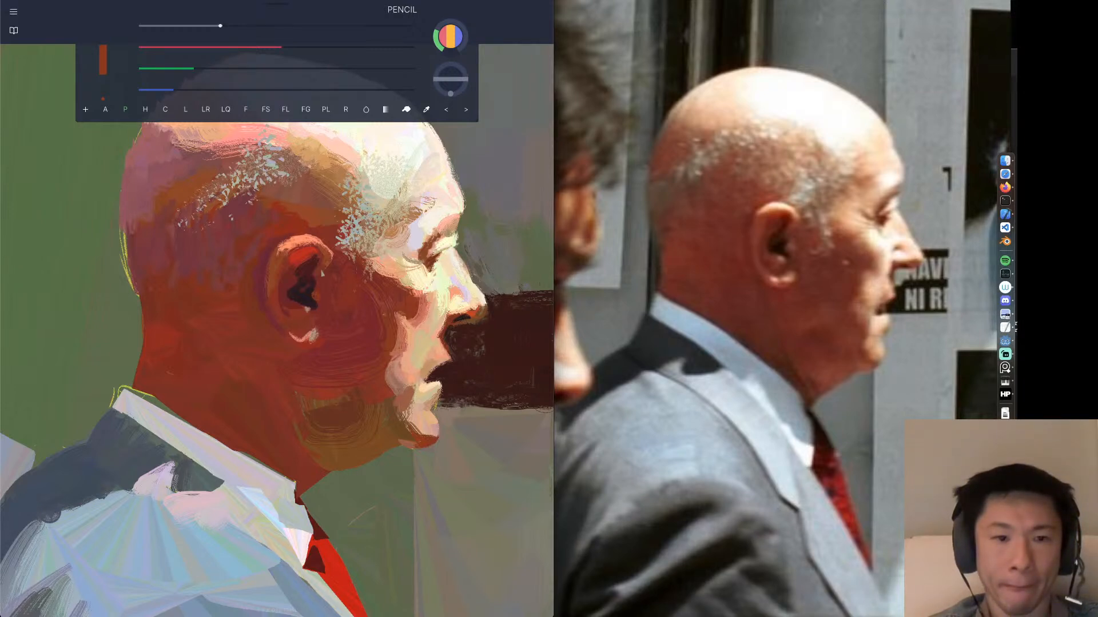
Sample a tan at the temple and an off-white from the forehead, and paint fine hair strokes above the ear.
left_click_drag(426, 109, 364, 273)
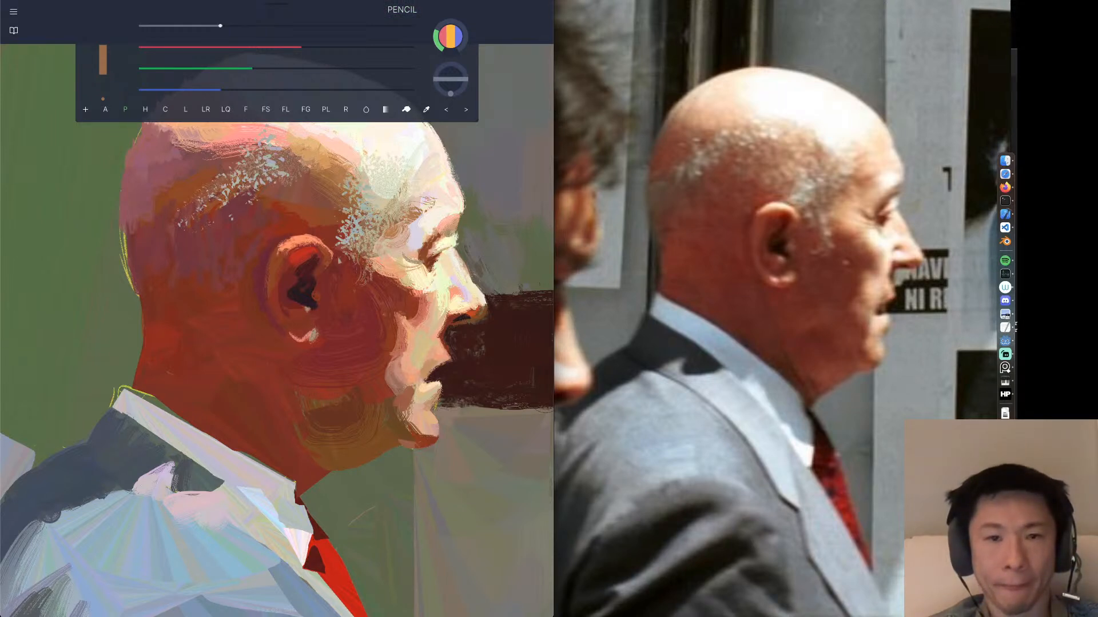
left_click_drag(426, 109, 375, 142)
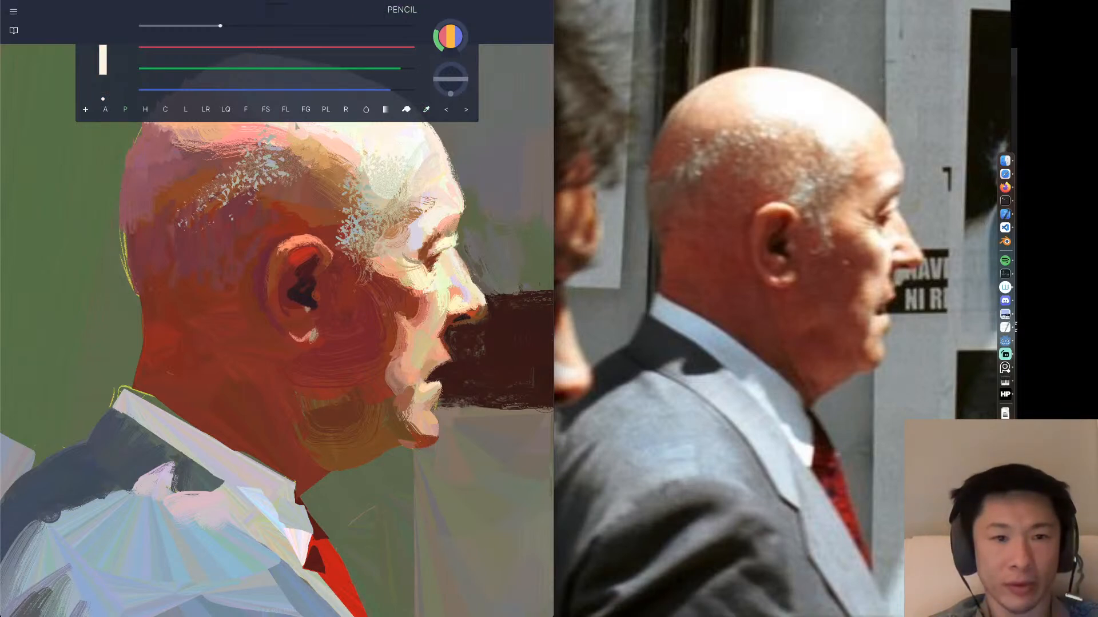
mouse_move(291, 126)
left_mouse_down()
mouse_move(317, 175)
mouse_move(336, 177)
left_mouse_up()
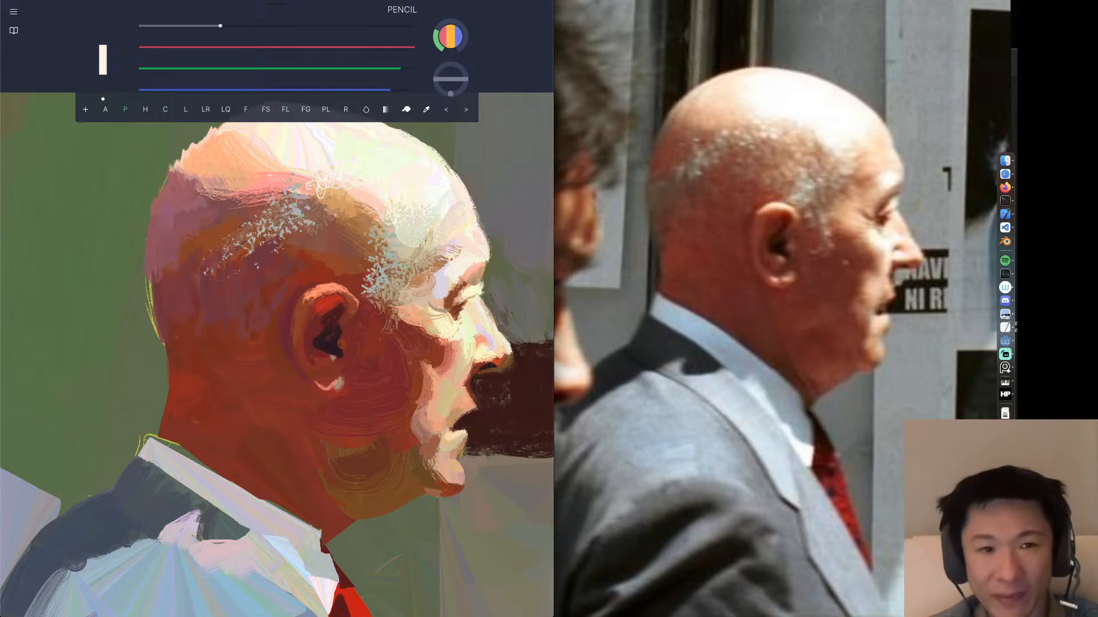
left_click_drag(309, 202, 323, 207)
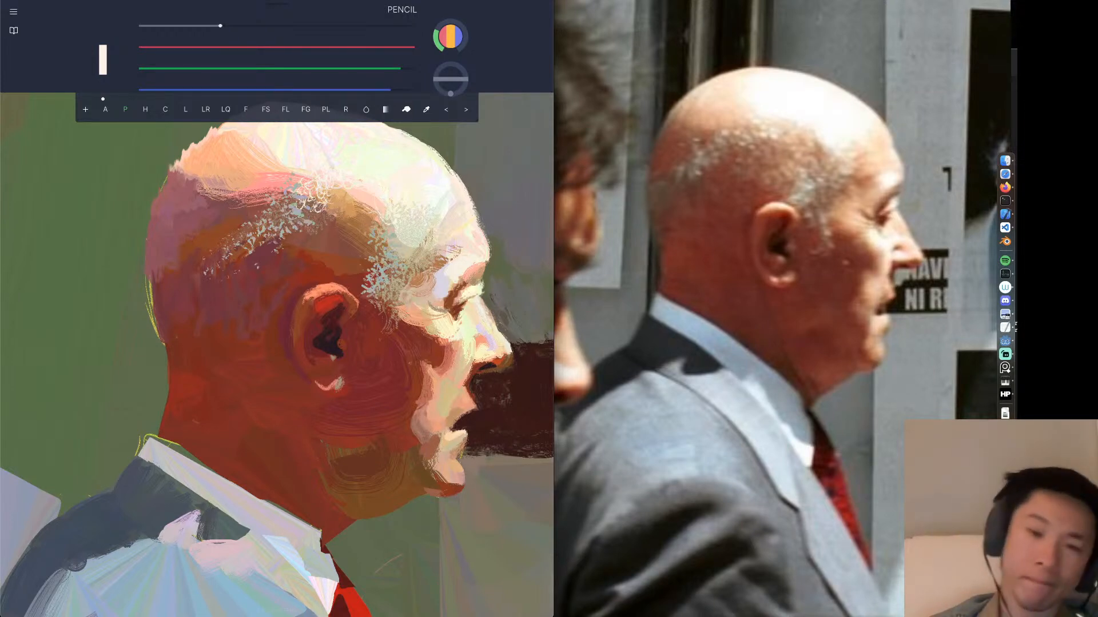
Sample an orange-red from the ear, paint the underside of the nose tip, and dull the colour toward orange-brown.
key("alt")
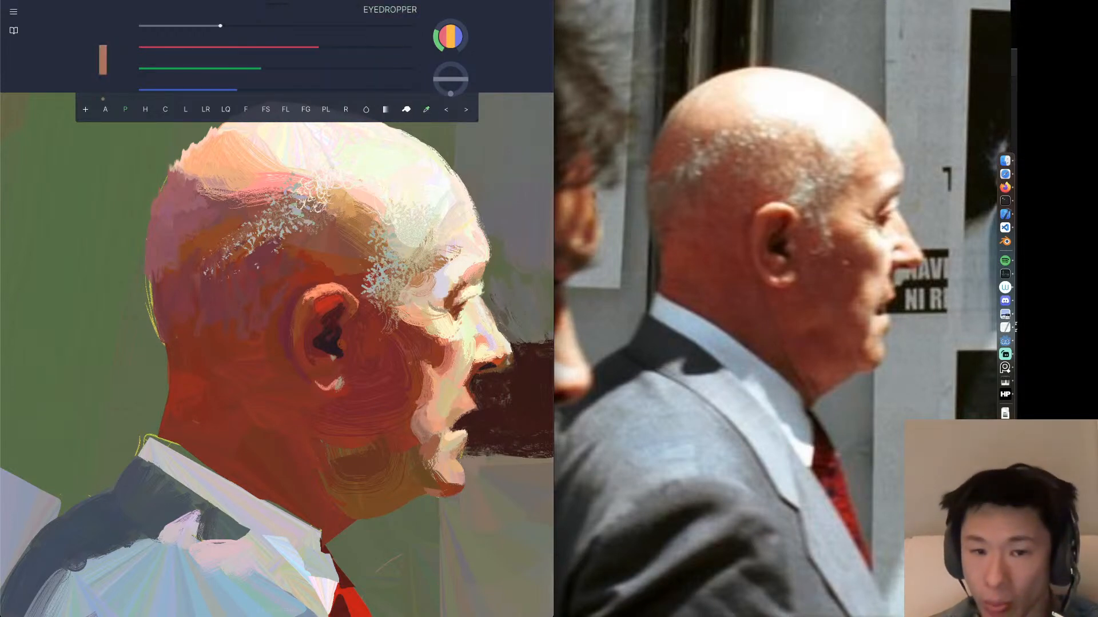
left_click(314, 308)
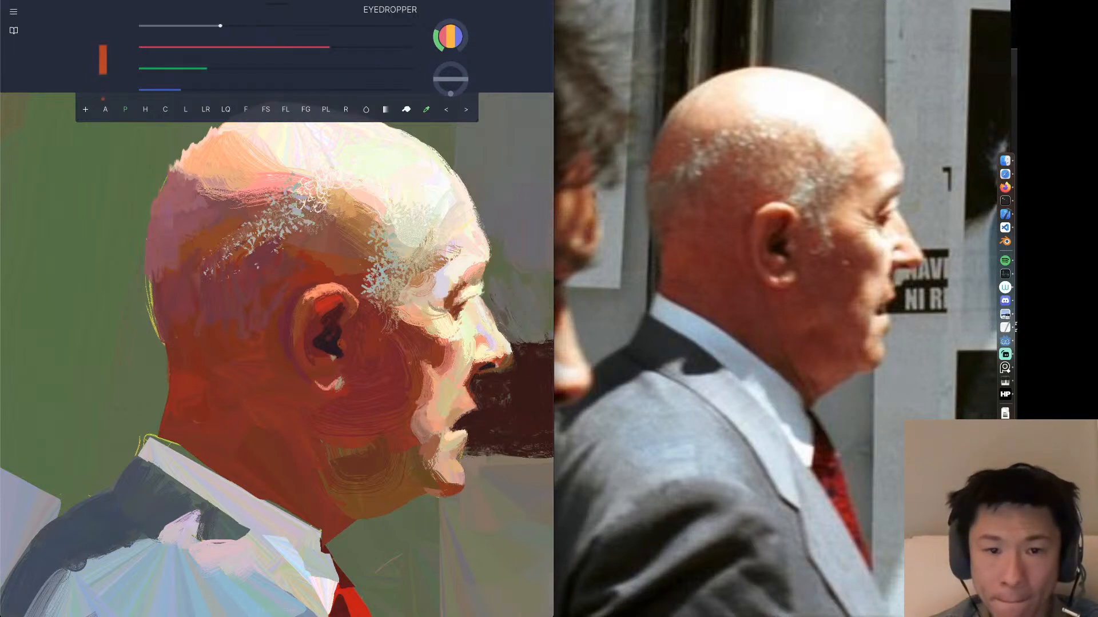
left_click_drag(496, 364, 507, 361)
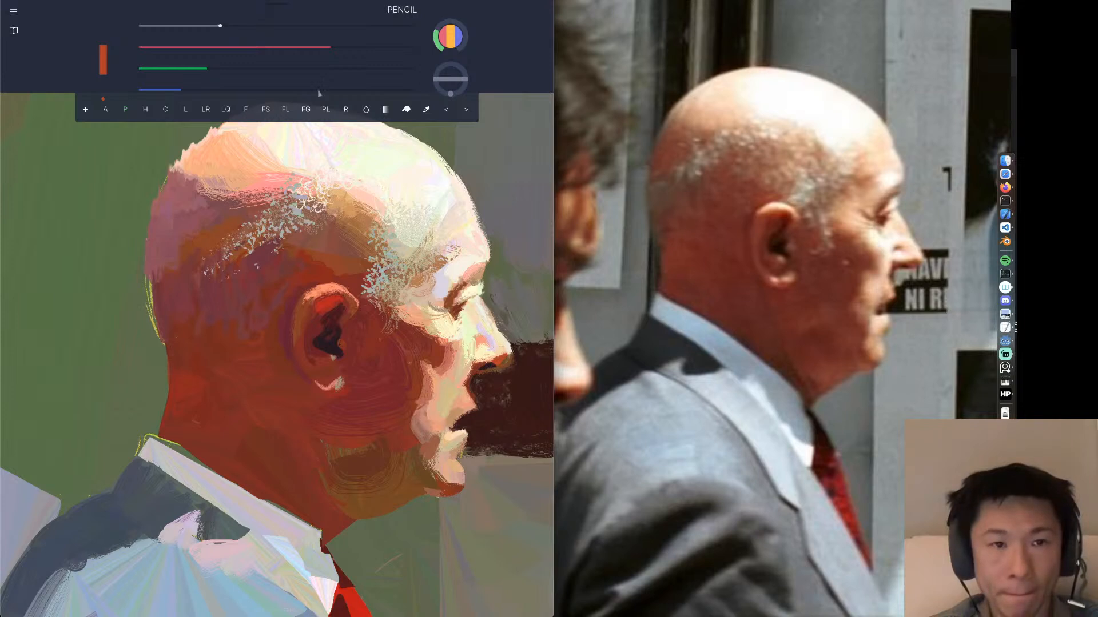
left_click(293, 48)
left_click(211, 69)
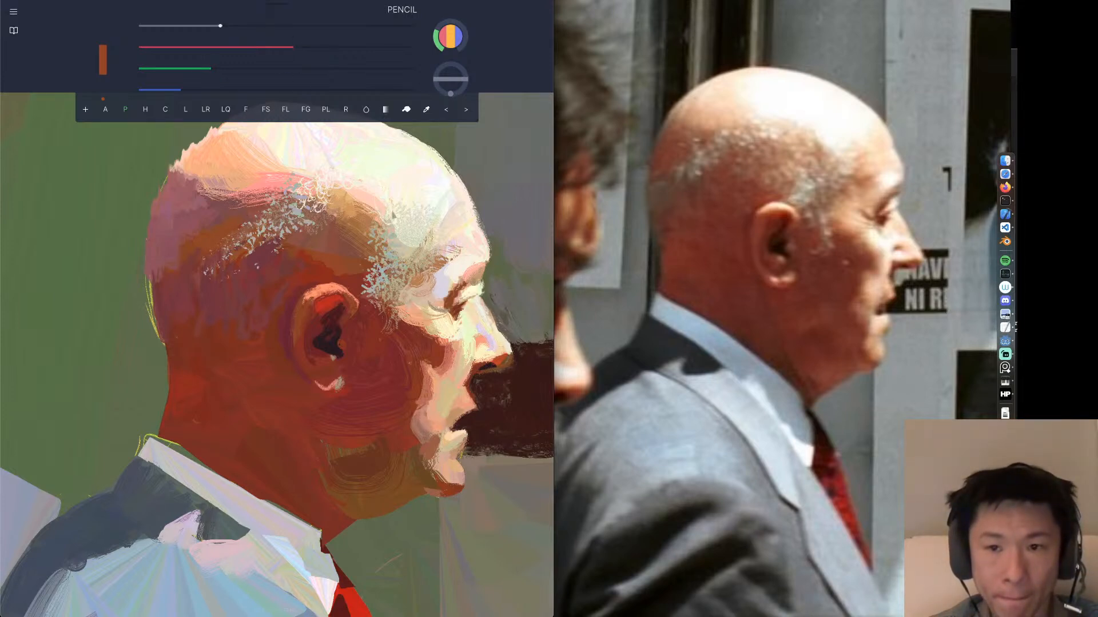
Undo the pale stroke on the nose tip, mix a light peach by lowering blue and green, and refine the nose edge.
left_click(426, 110)
left_click(511, 357)
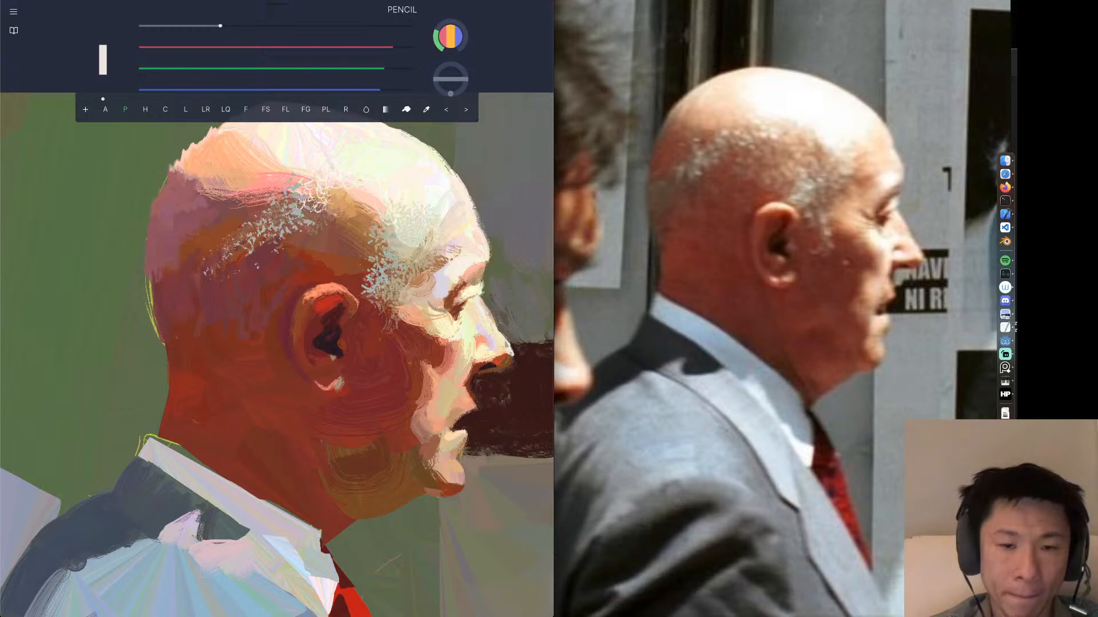
left_click(448, 113)
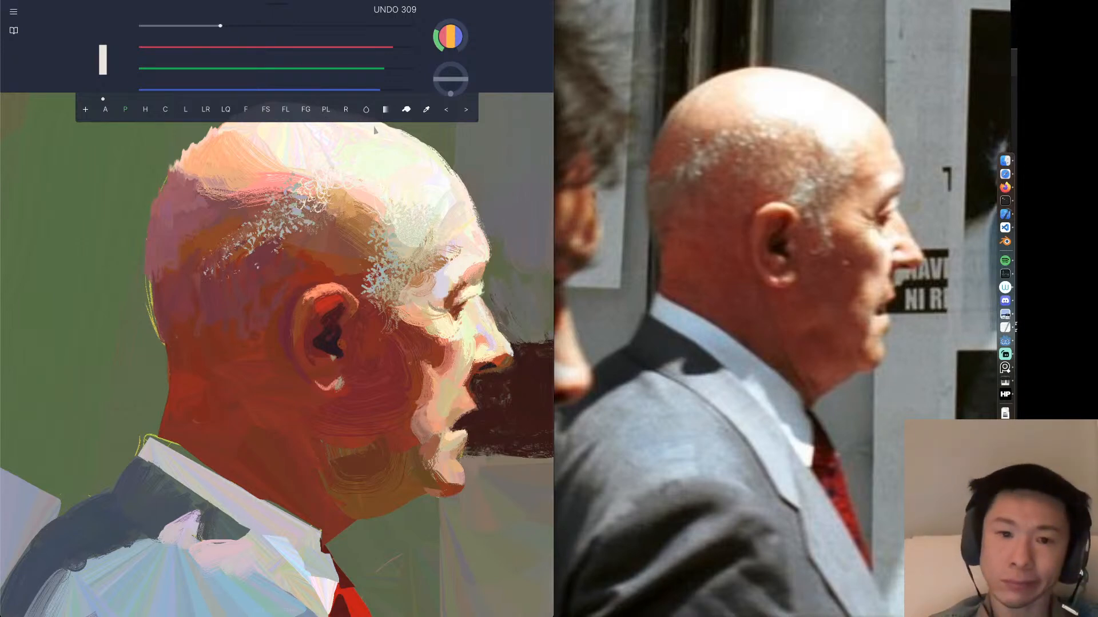
left_click(323, 90)
left_click(359, 70)
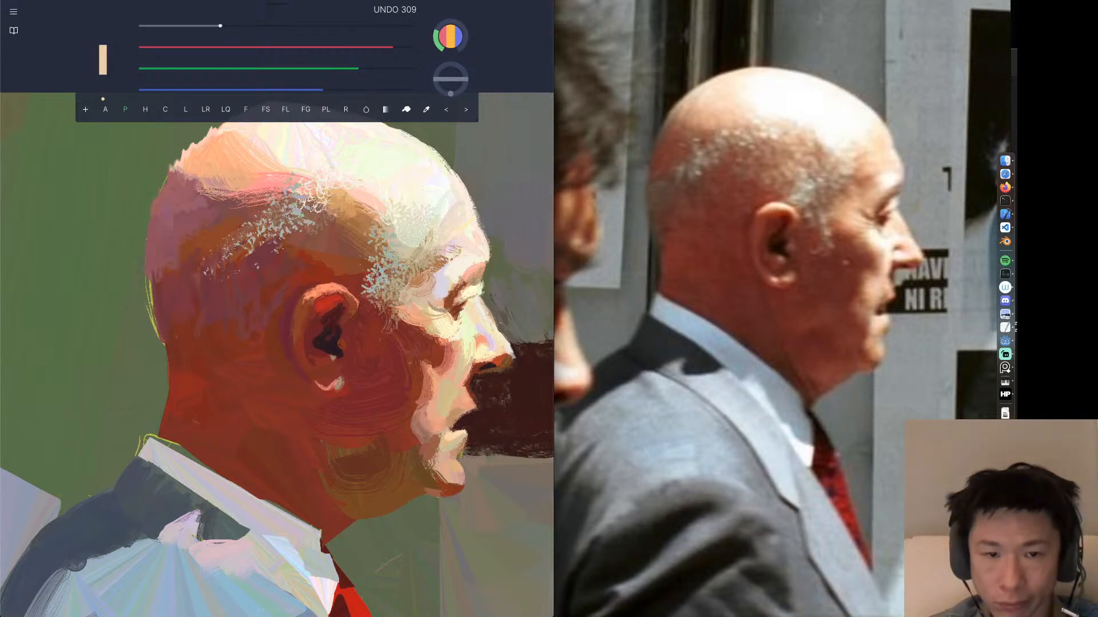
left_click_drag(508, 320, 519, 363)
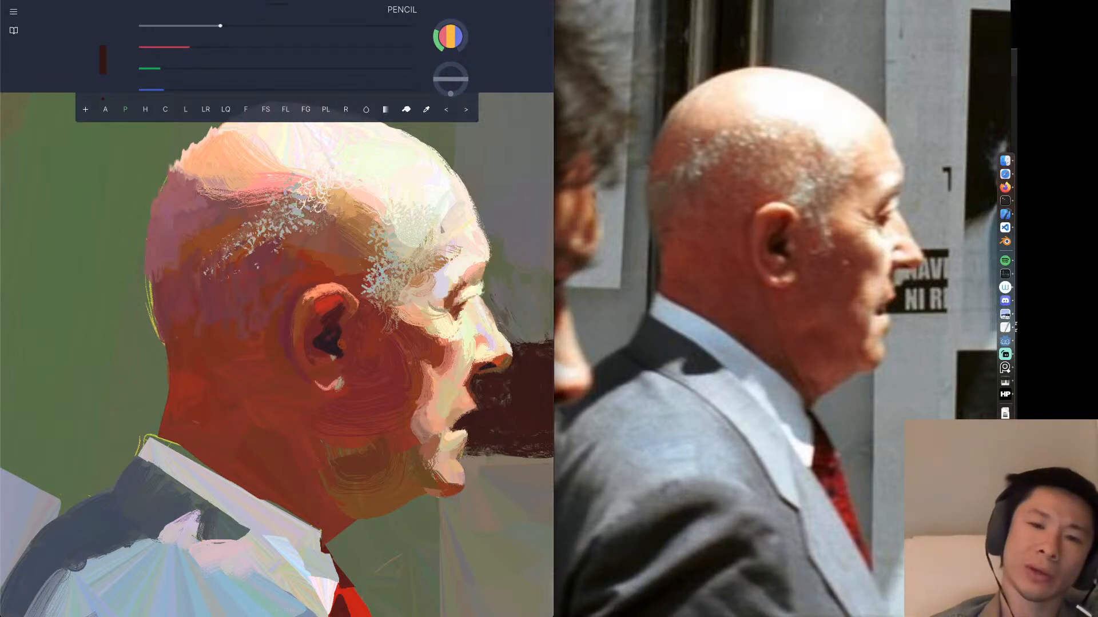
Sample the grey background beside the forehead and trim the forehead and brow contour with it.
left_click(501, 229, "alt")
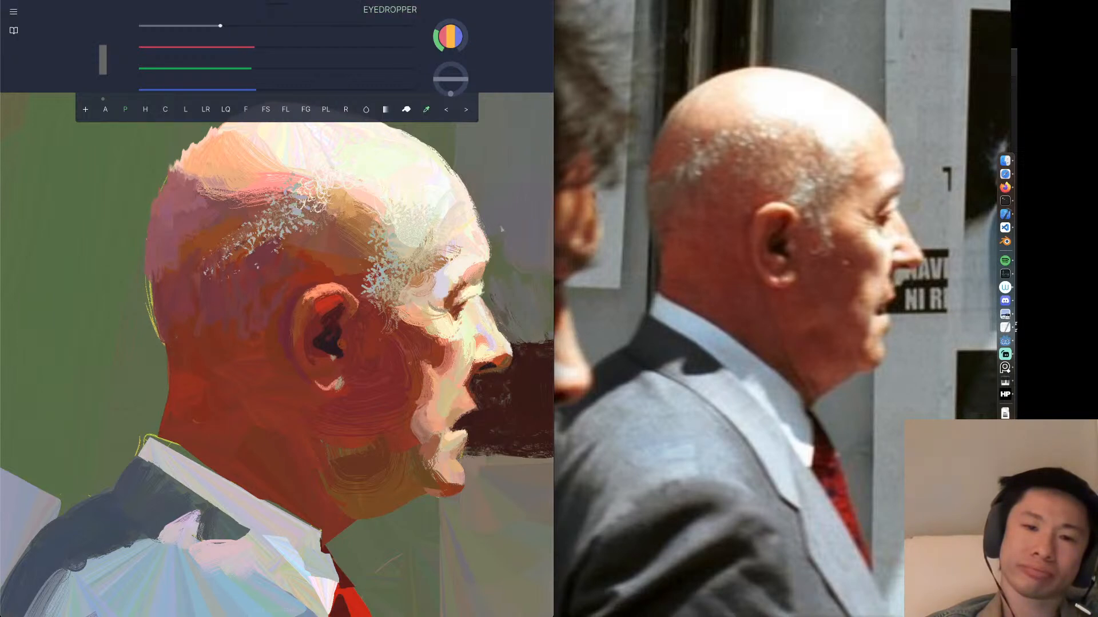
left_click_drag(485, 223, 482, 241)
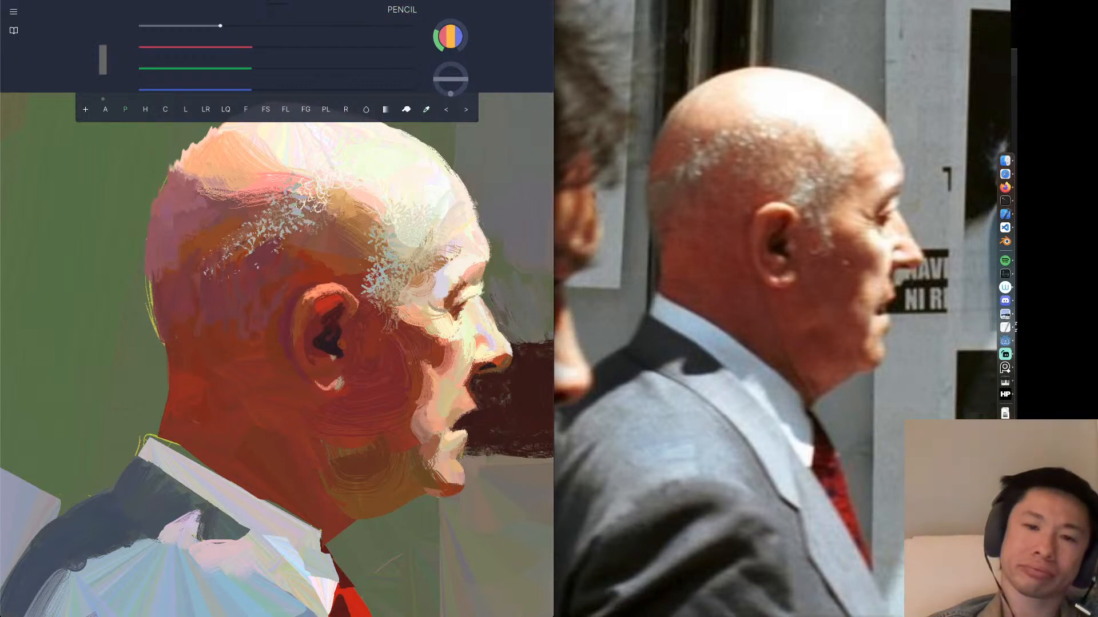
left_click_drag(477, 202, 474, 222)
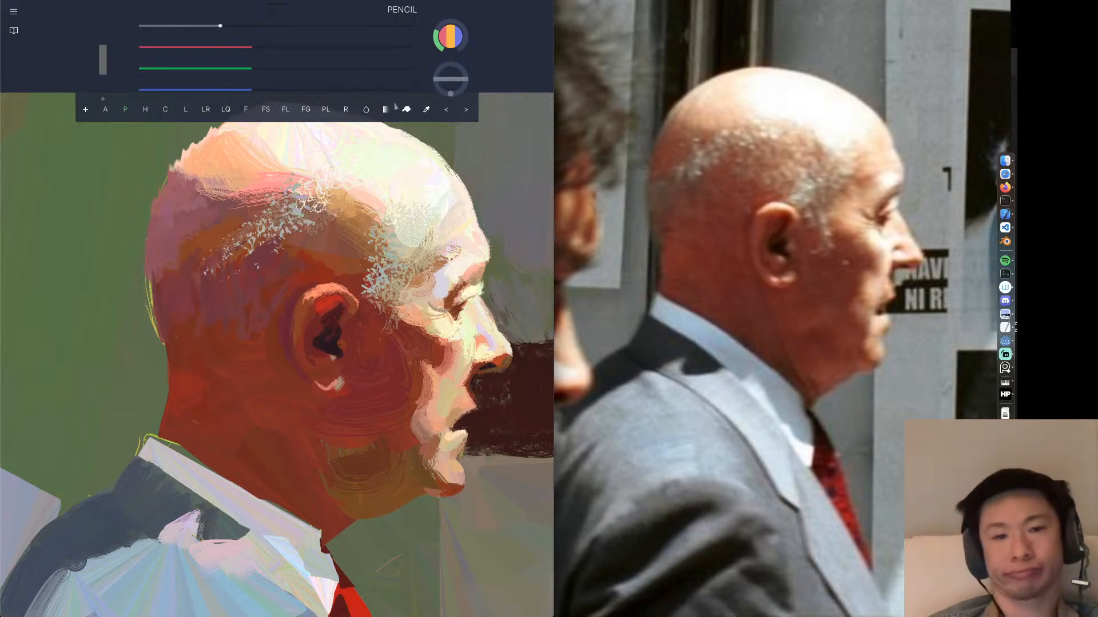
Try a pale cream sampled from the skin along the forehead's edge and undo the last stroke.
left_click(426, 110)
left_click(472, 235)
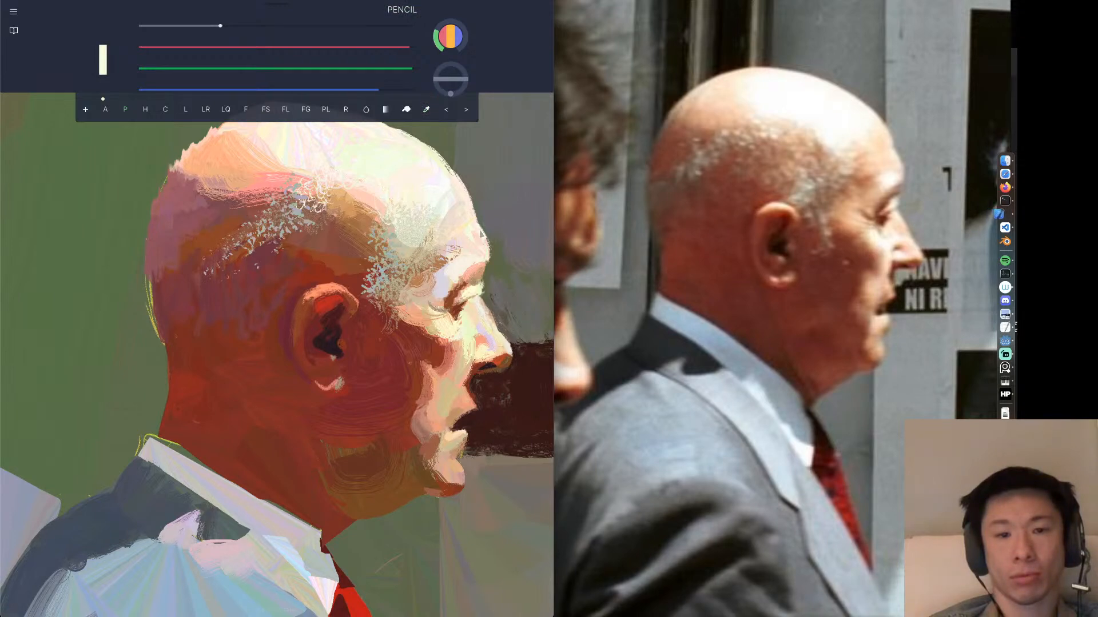
key("ctrl+z")
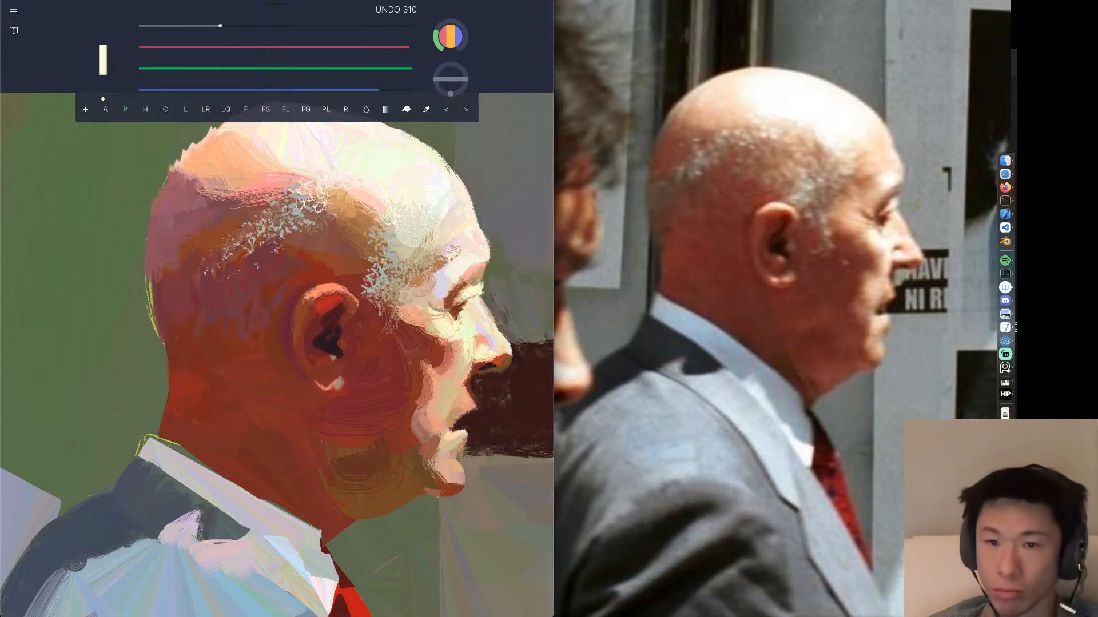
Sample a peach from the skin below the eye, shift it toward yellow, and touch up the area above the mouth.
mouse_move(425, 115)
left_mouse_down()
mouse_move(417, 274)
mouse_move(429, 309)
mouse_move(422, 280)
left_mouse_up()
left_click_drag(375, 50, 388, 58)
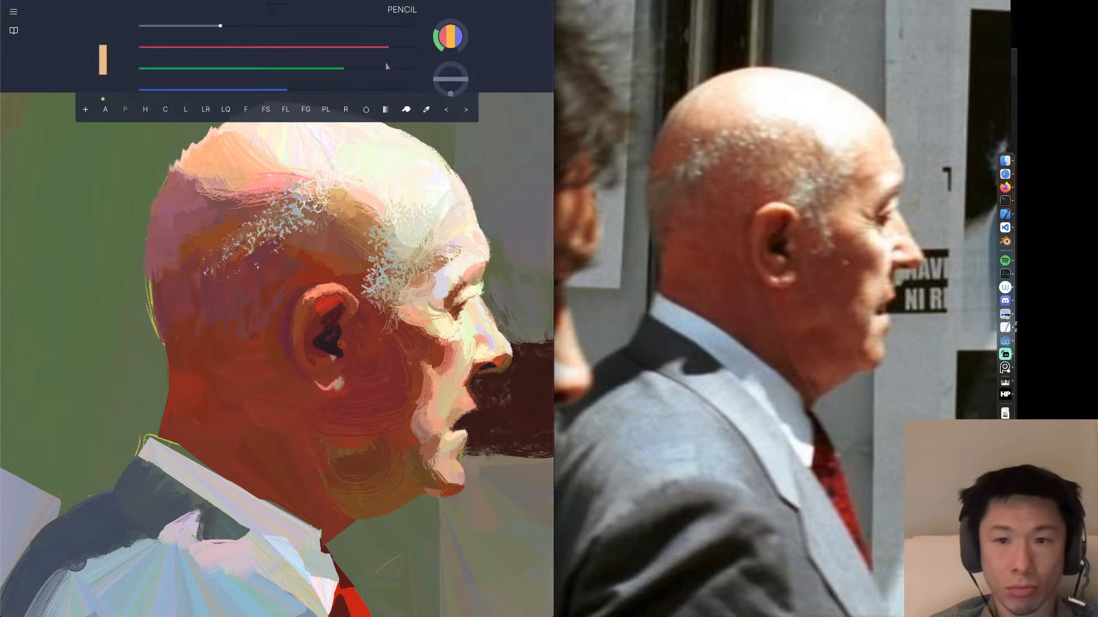
left_click(384, 50)
left_click(350, 71)
left_click_drag(453, 402, 452, 409)
left_click(358, 73)
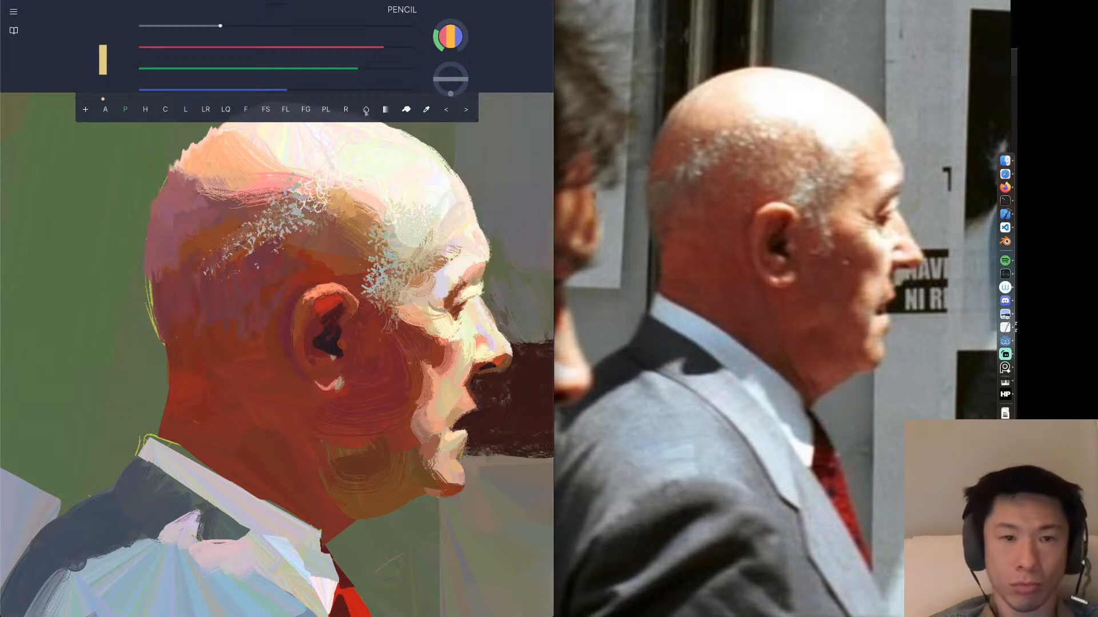
Try the Smudge tool at size 38 around the mouth and undo the stroke.
left_click(406, 109)
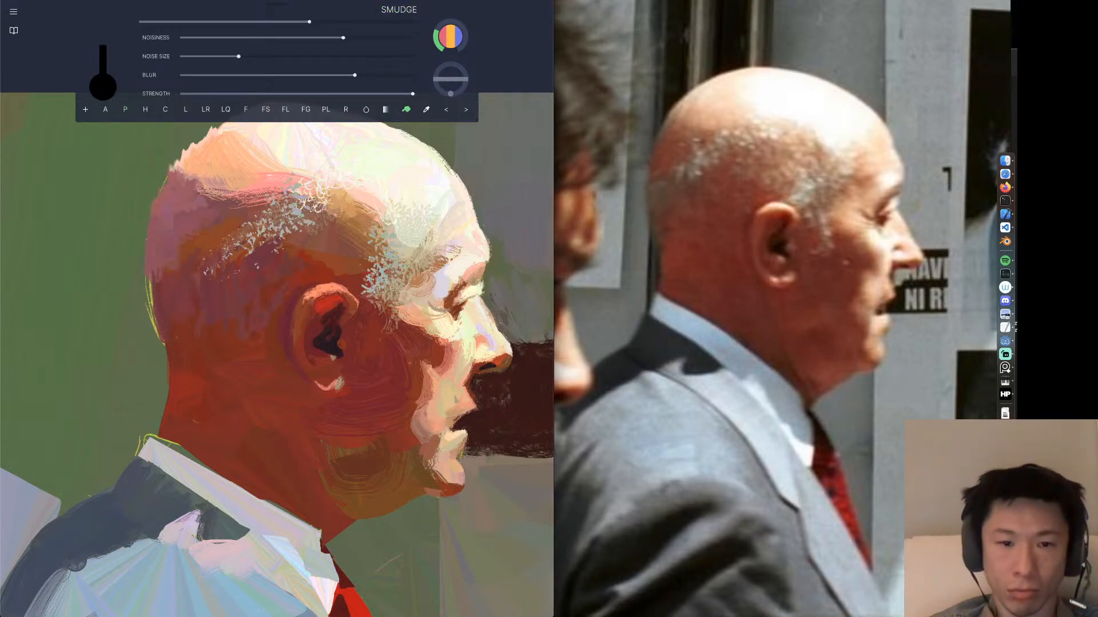
left_click_drag(309, 22, 290, 22)
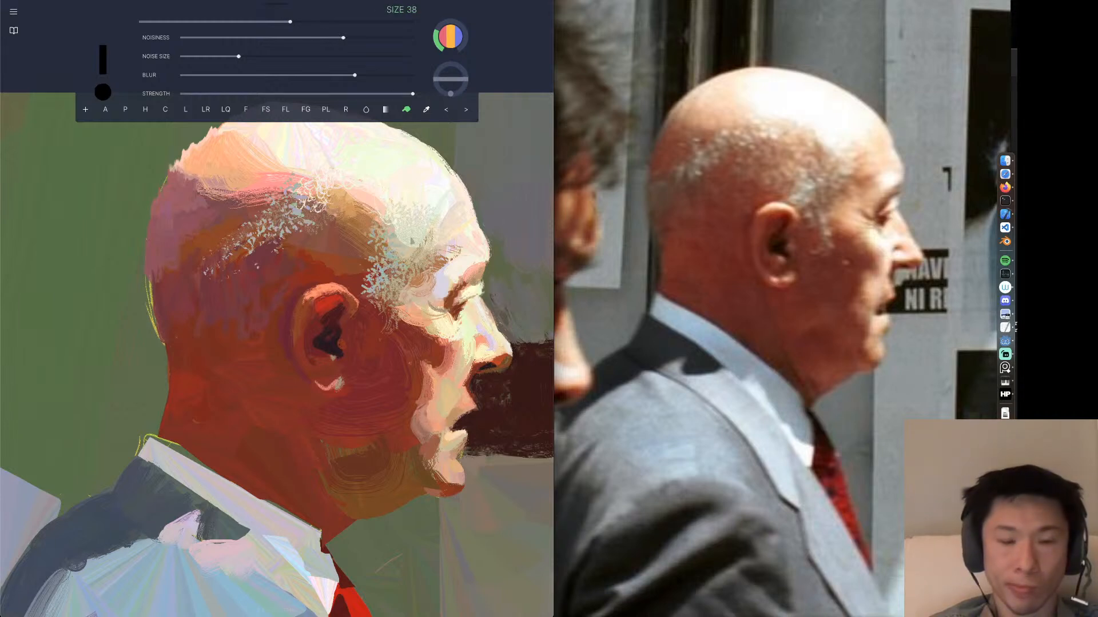
left_click_drag(459, 422, 451, 414)
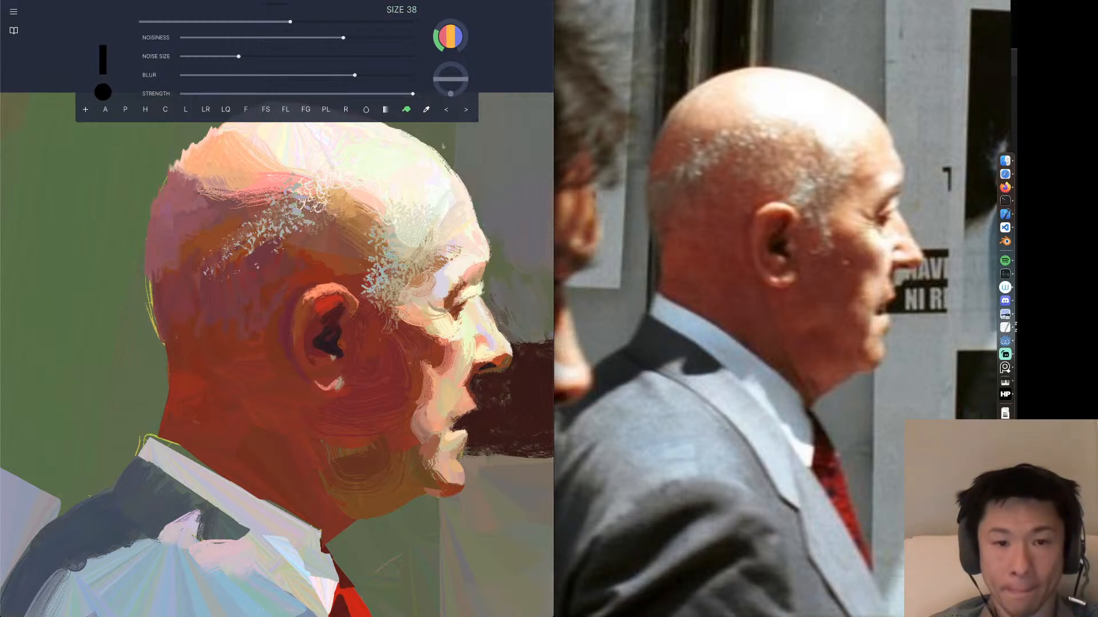
key("super+z")
Switch to the mix brush, undo a test stroke near the mouth, and set noise size to maximum and mix strength to 0.8.
left_click(364, 109)
mouse_move(450, 92)
left_mouse_down()
mouse_move(400, 69)
mouse_move(406, 96)
left_mouse_up()
mouse_move(453, 401)
left_mouse_down()
mouse_move(458, 423)
mouse_move(459, 407)
left_mouse_up()
left_click(446, 113)
left_click_drag(341, 26, 298, 30)
mouse_move(355, 55)
left_mouse_down()
mouse_move(352, 64)
mouse_move(442, 72)
left_mouse_up()
left_click_drag(348, 86, 359, 97)
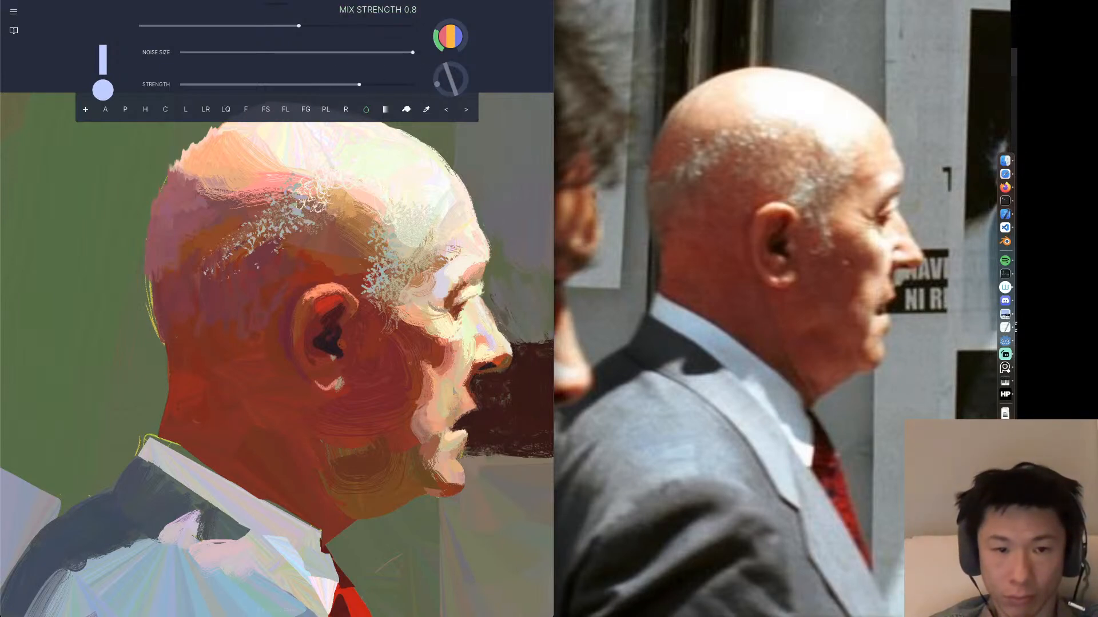
Lower the mix strength to 0.4, rotate the brush to 320, and blend the cheek below the eye.
left_click(444, 116)
left_click_drag(320, 84, 263, 115)
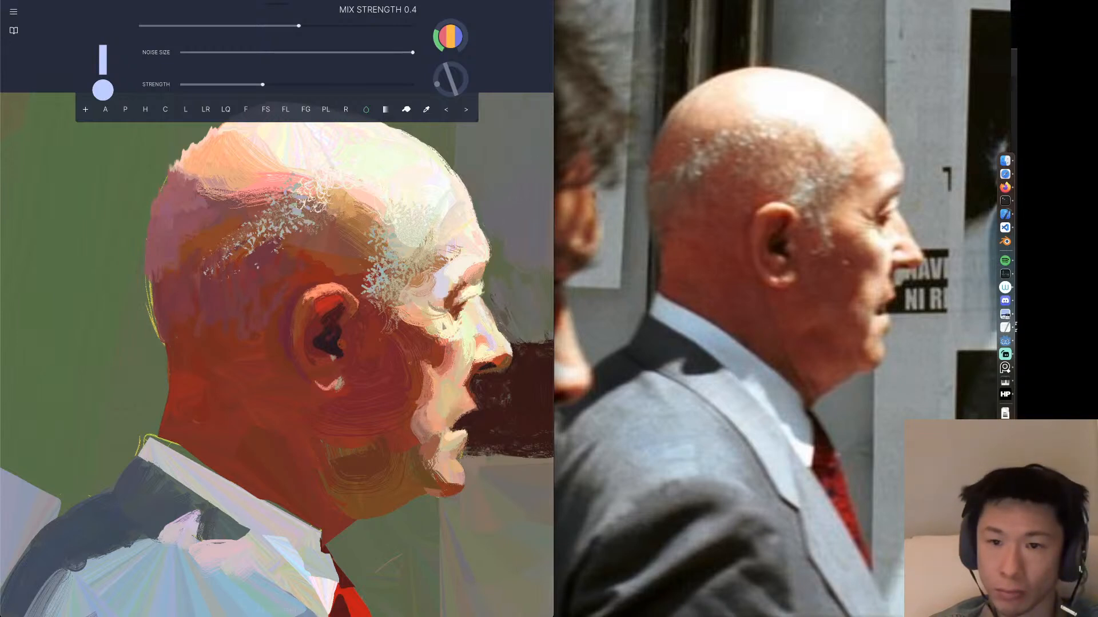
left_click_drag(437, 84, 459, 90)
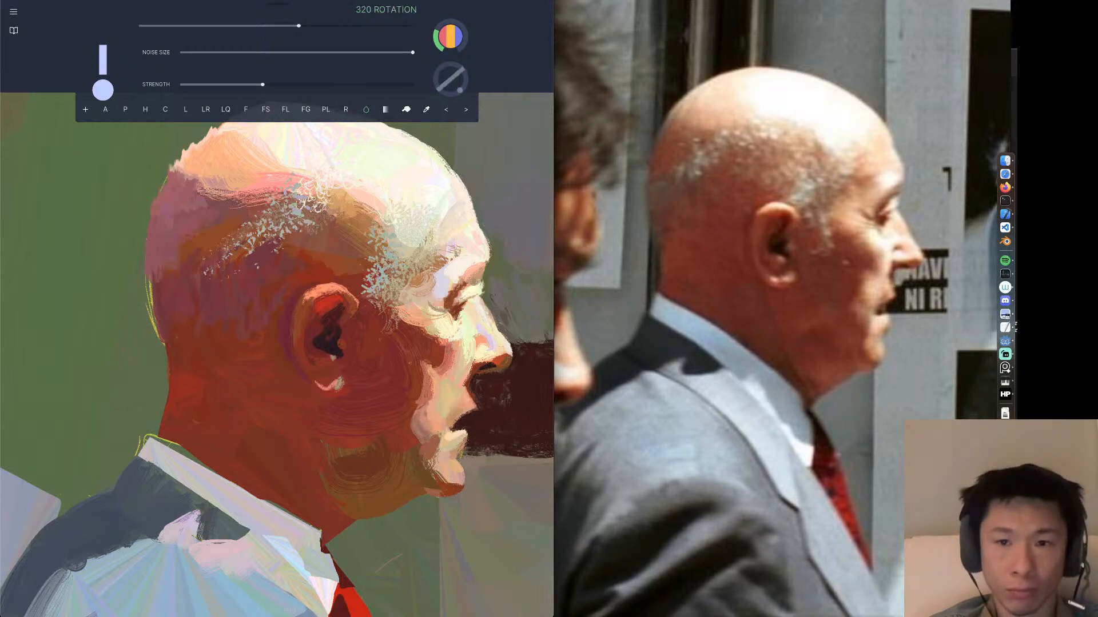
mouse_move(434, 333)
left_mouse_down()
mouse_move(436, 360)
mouse_move(450, 354)
left_mouse_up()
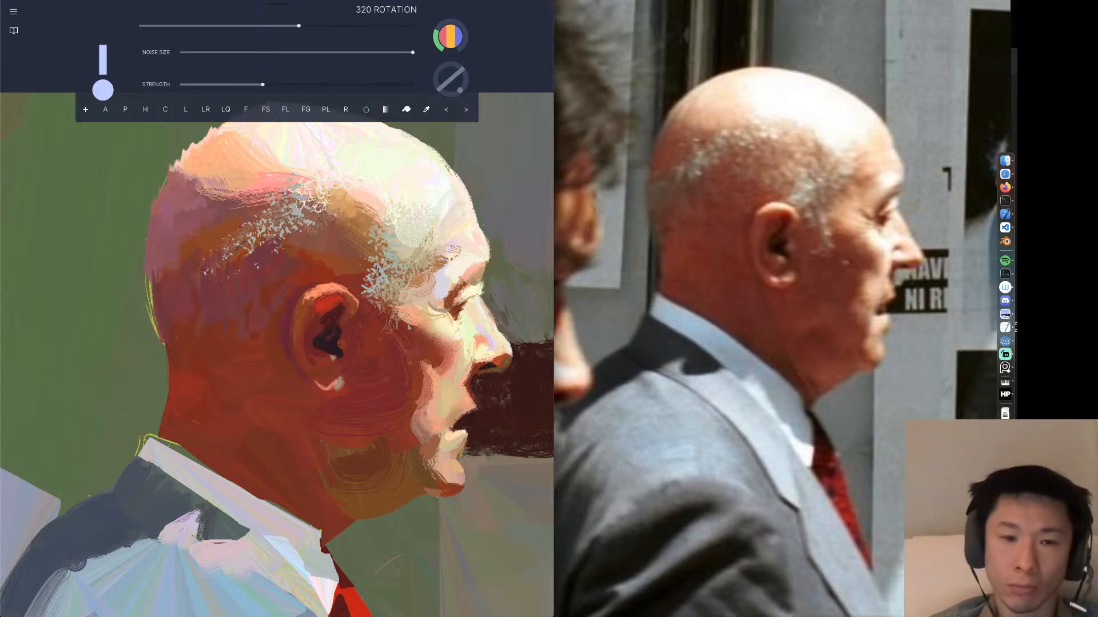
Blend the cheek below the eye further with the mix brush and undo the excess strokes.
left_click_drag(415, 330, 402, 323)
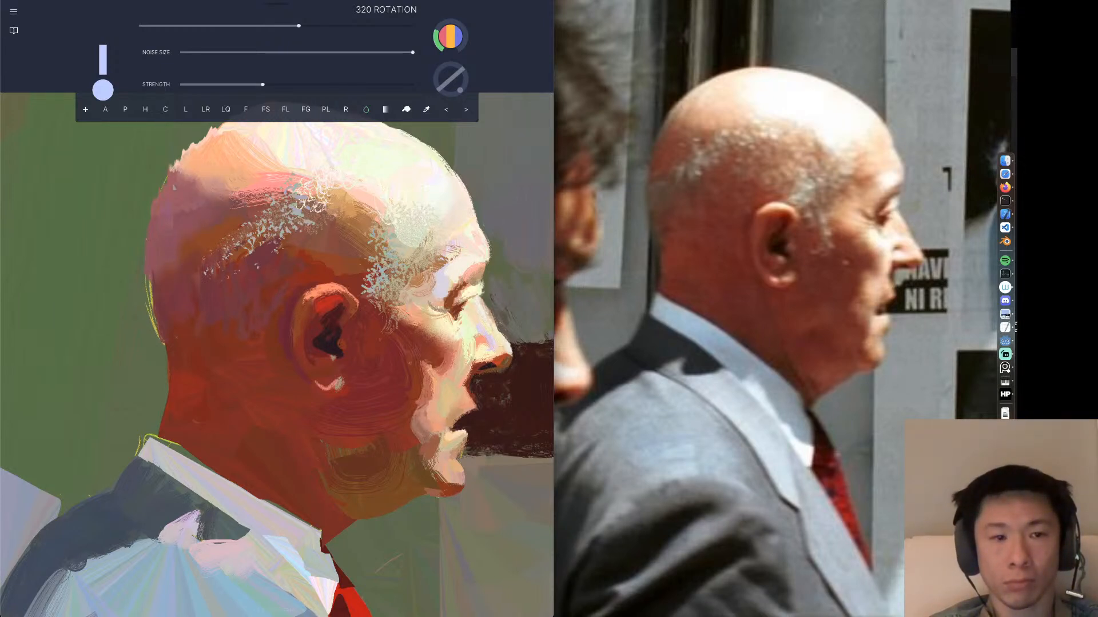
left_click(450, 112)
left_click(450, 112)
left_click(450, 111)
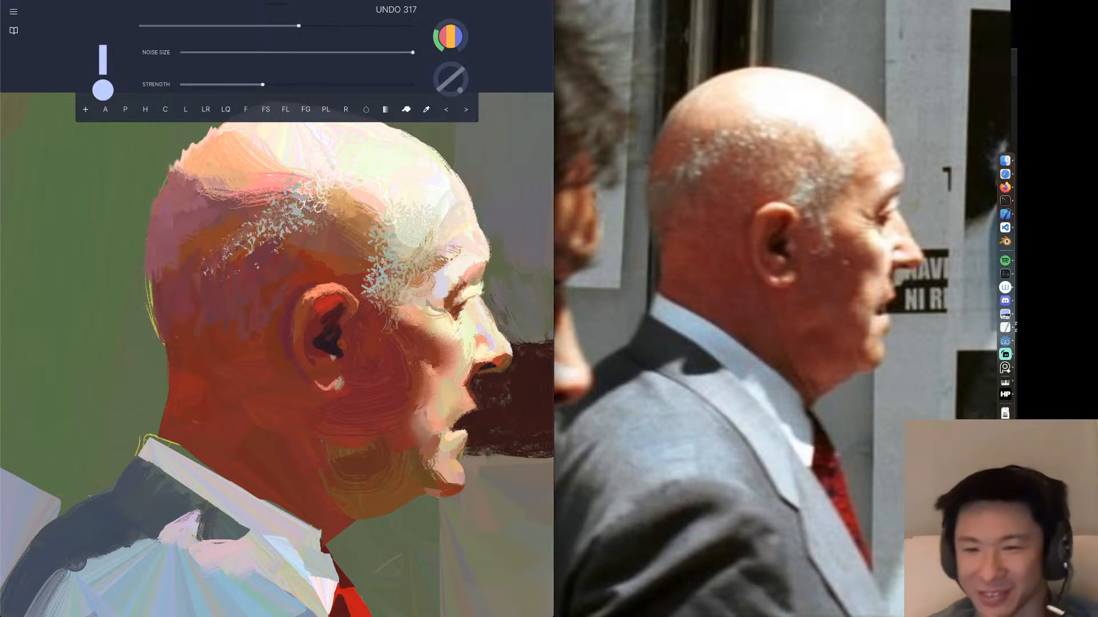
Switch to Discord, decline the new audio device, and open the general channel of the HEAVYPAINT server.
left_click(1006, 302)
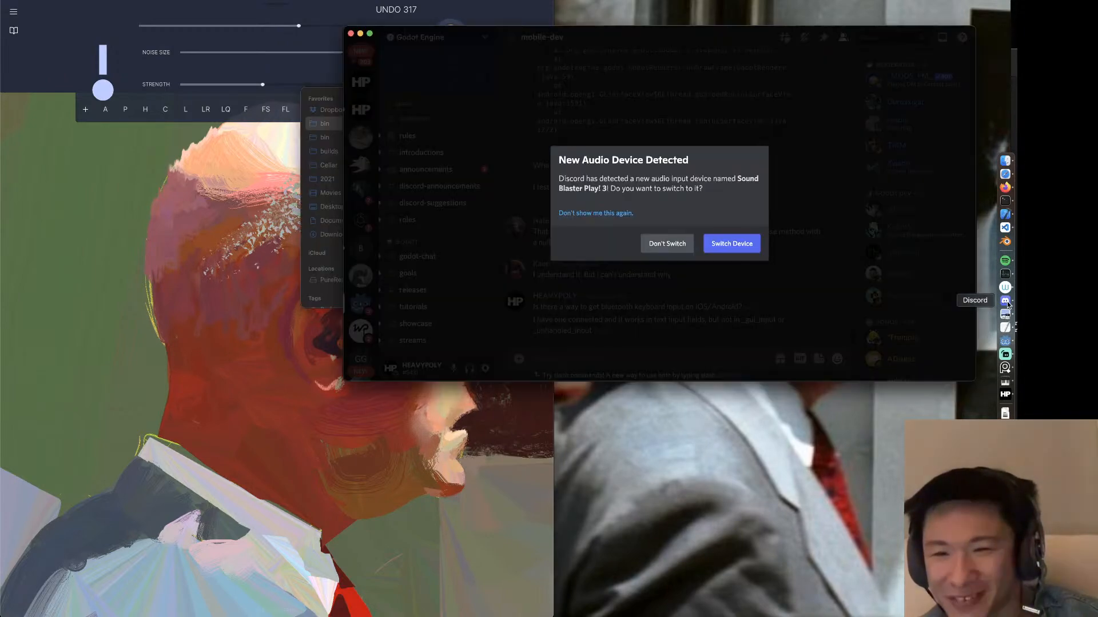
left_click(667, 243)
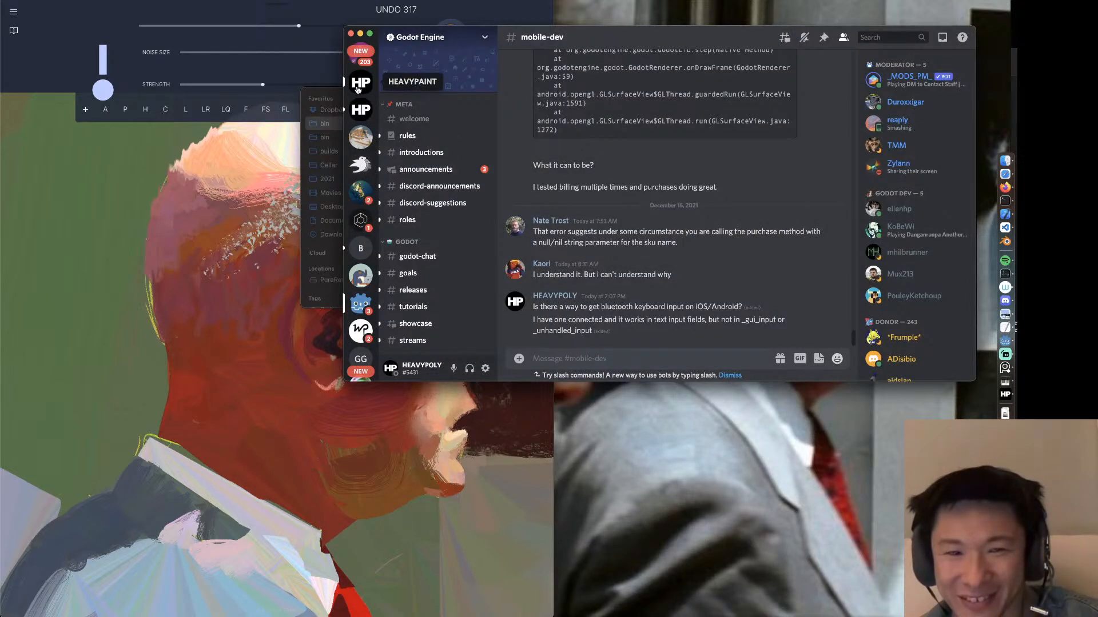
left_click(359, 84)
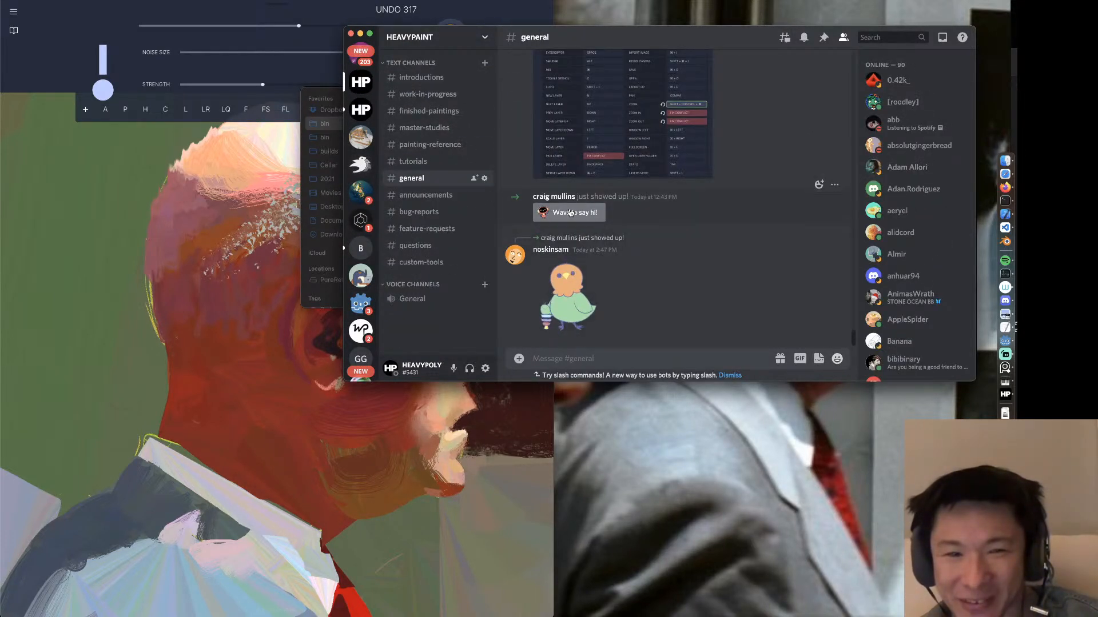
Wave hello to the new member in the general channel, minimize Discord, and close the file dialog to return to the painting.
scroll(625, 207, "up", 1)
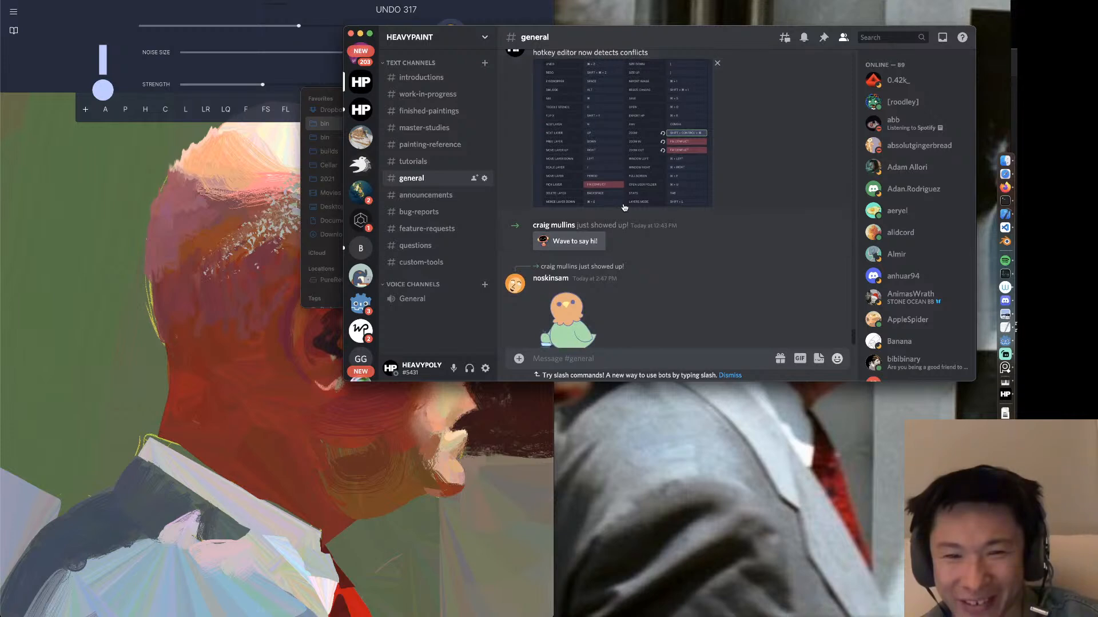
left_click(576, 240)
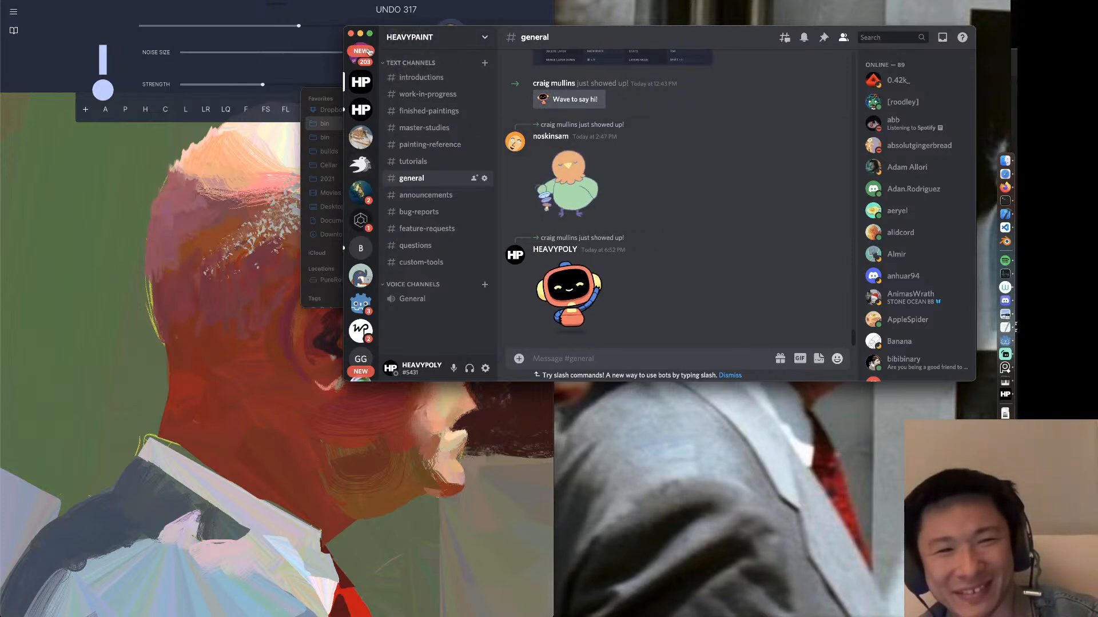
left_click(360, 33)
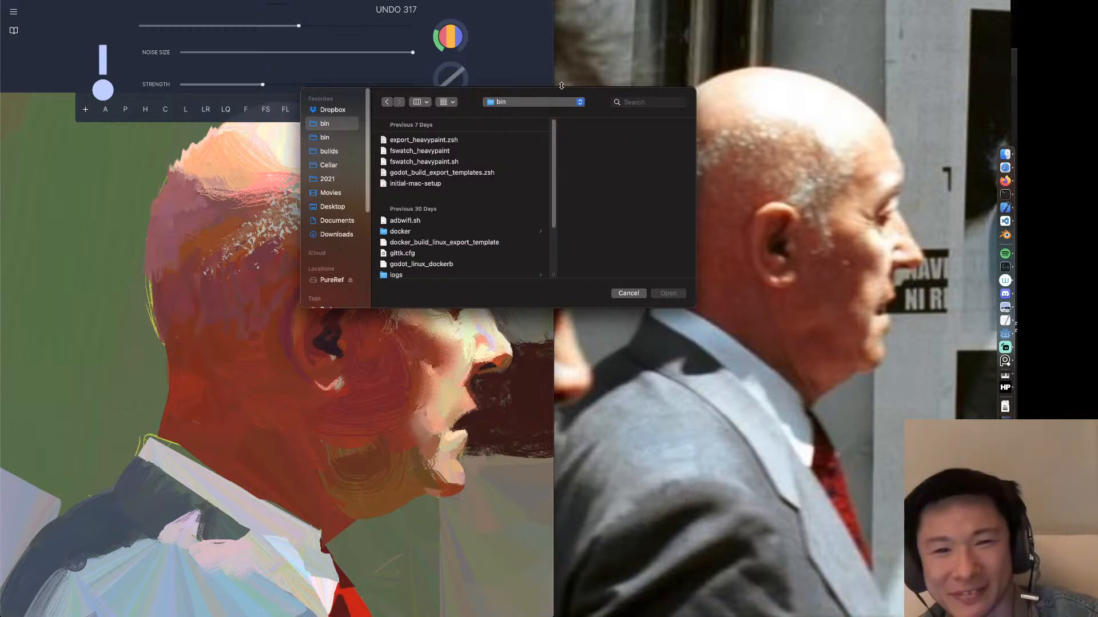
left_click(628, 316)
left_click(493, 363)
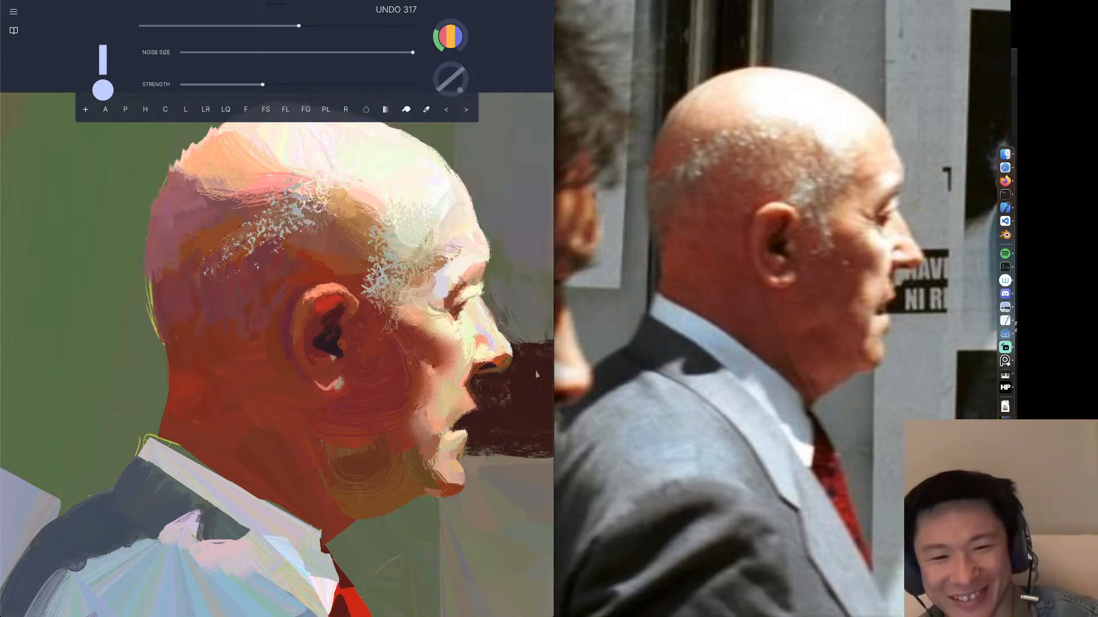
Try refining the nose tip with the Pencil at size 7 in a sampled peach tone and undo the strokes.
left_click(426, 110)
left_click_drag(499, 352, 501, 358)
left_click(361, 69)
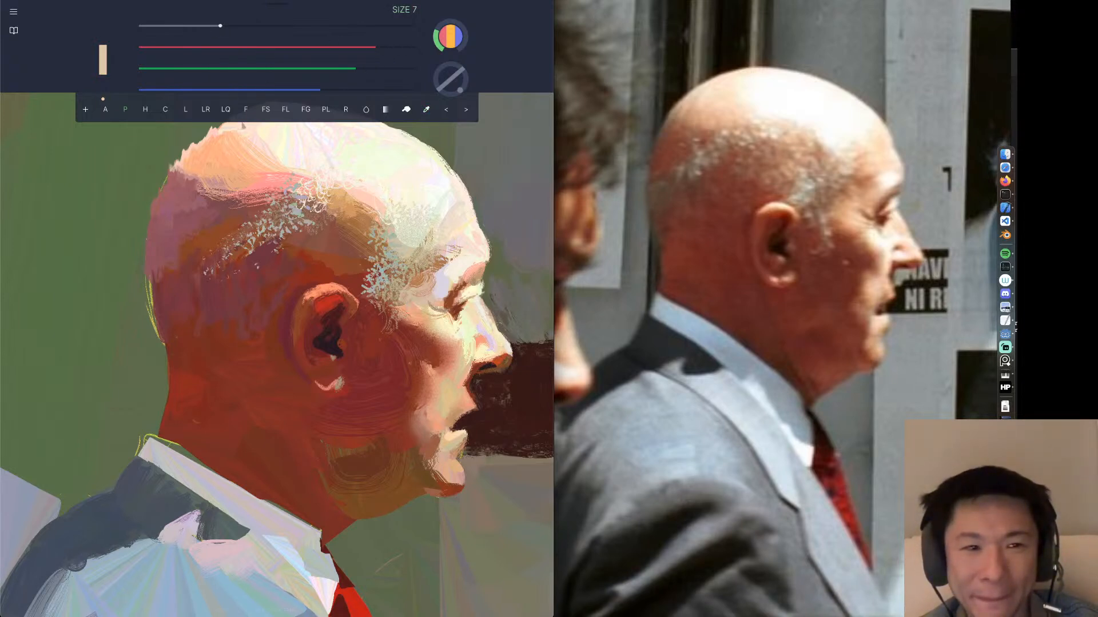
left_click_drag(501, 364, 513, 353)
key("ctrl+z")
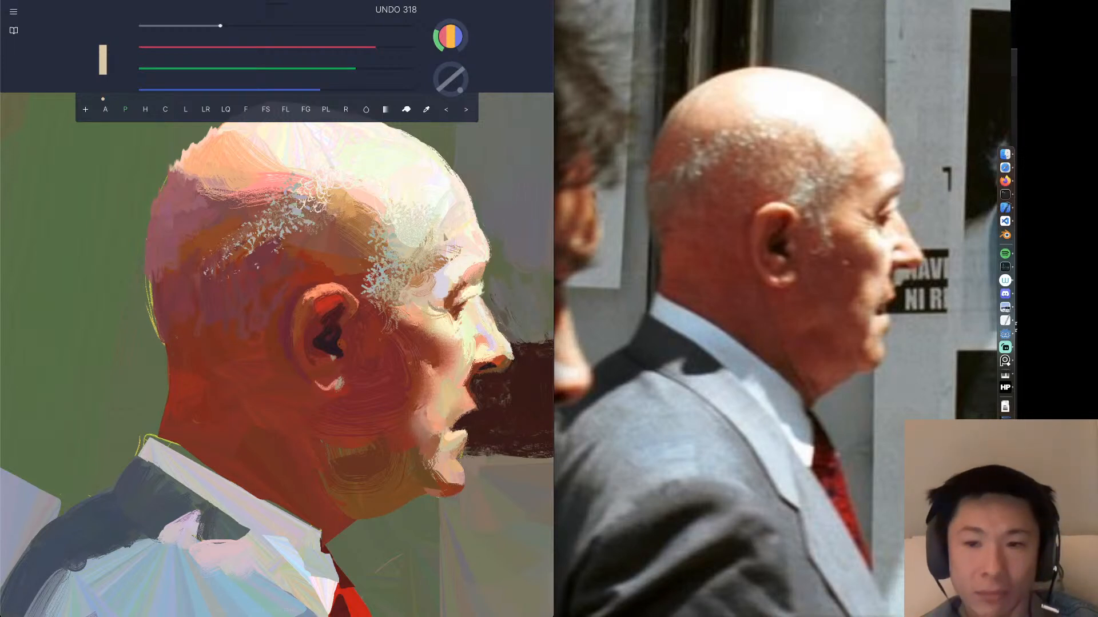
key("ctrl+z")
left_click_drag(506, 361, 513, 364)
key("ctrl+z")
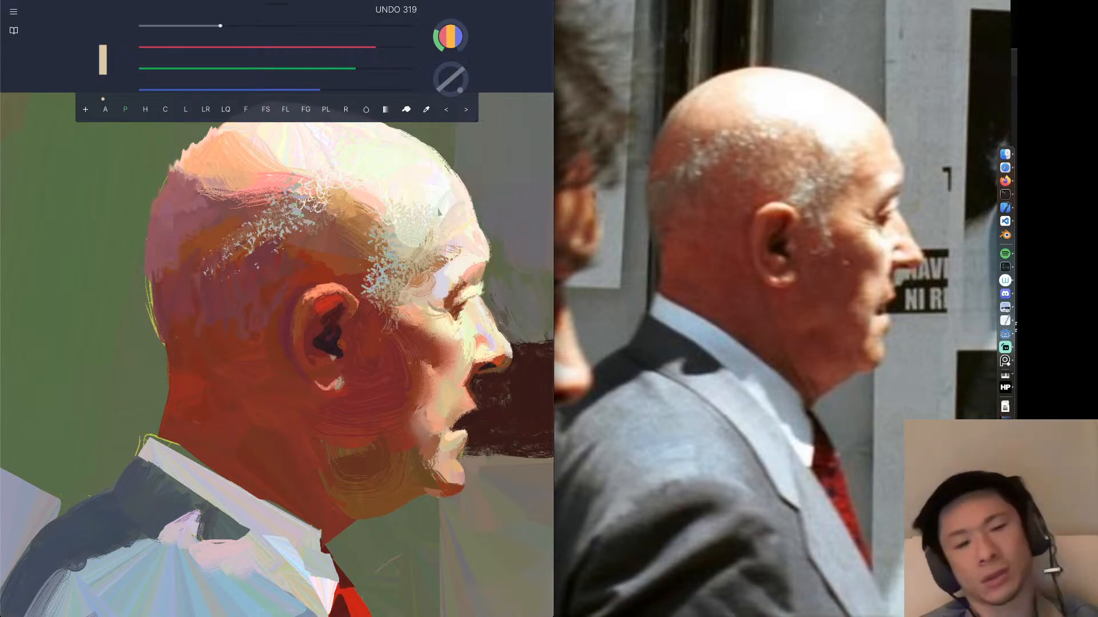
left_click(449, 112)
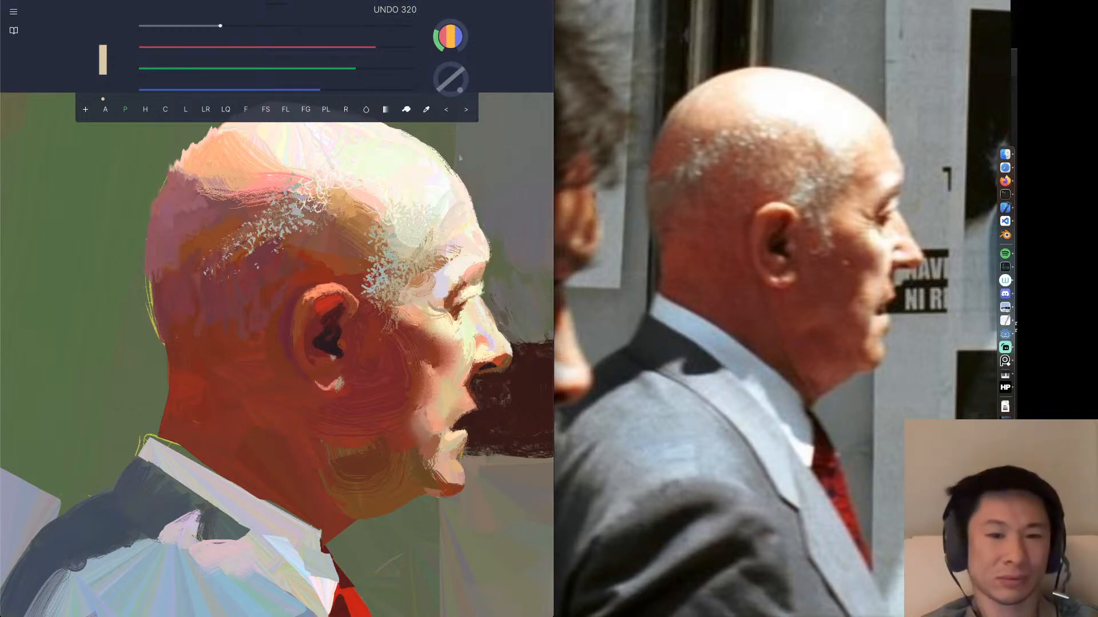
Rotate the mix brush to 74 and blend the tip of the nose.
left_click(366, 110)
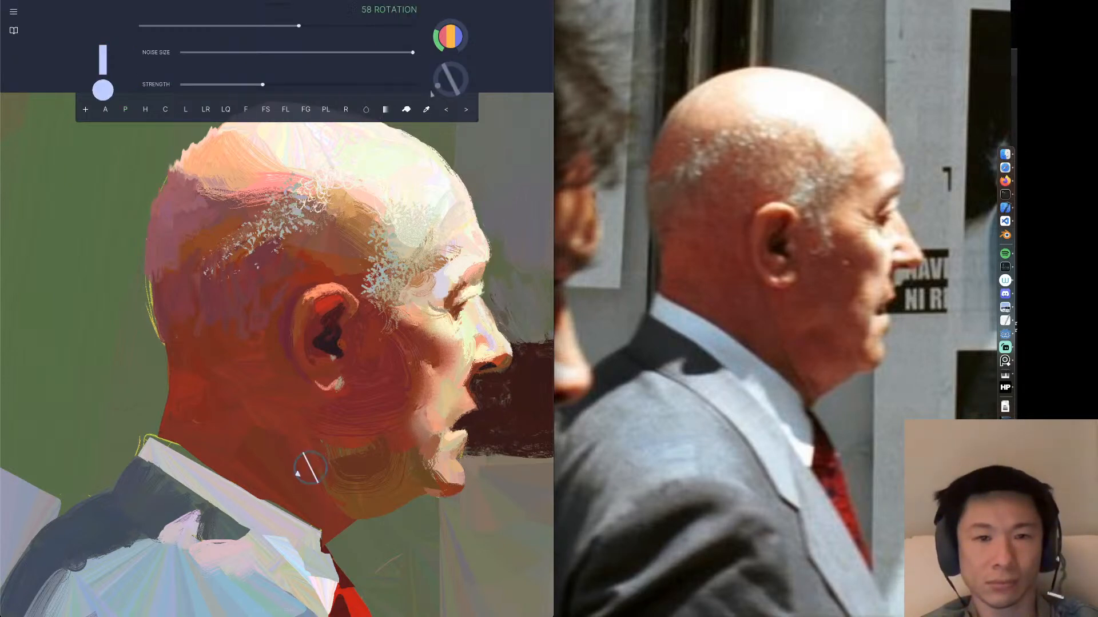
left_click_drag(503, 360, 511, 358)
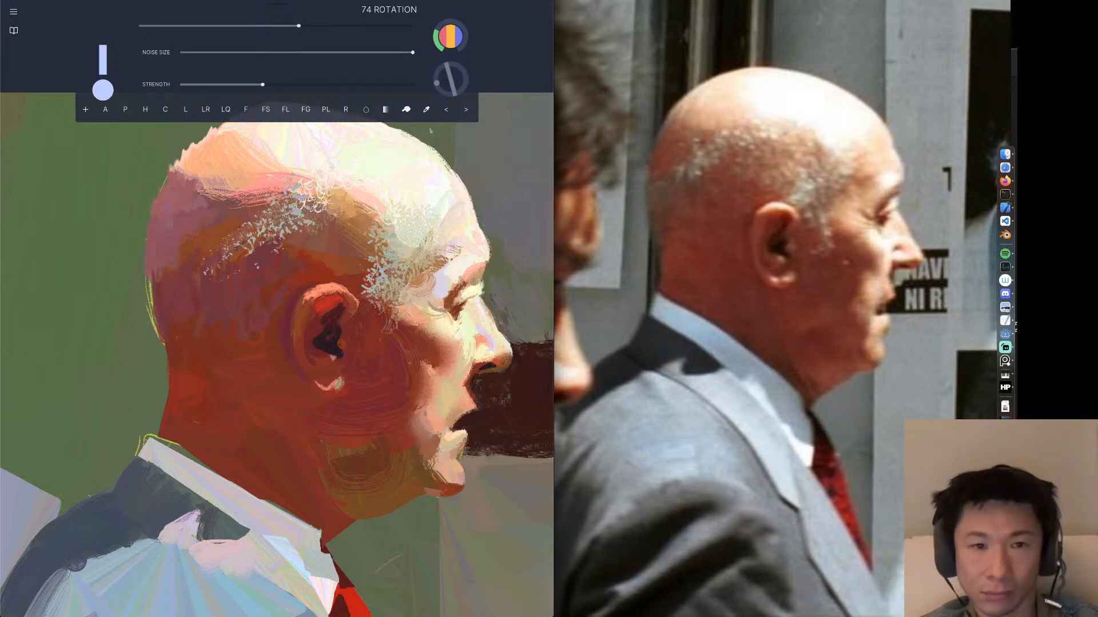
Touch up the mouth with Fill Stretch in a muted tan sampled near the lips, and blend it with the mix brush at rotation 320.
key("p")
left_click_drag(464, 425, 457, 437)
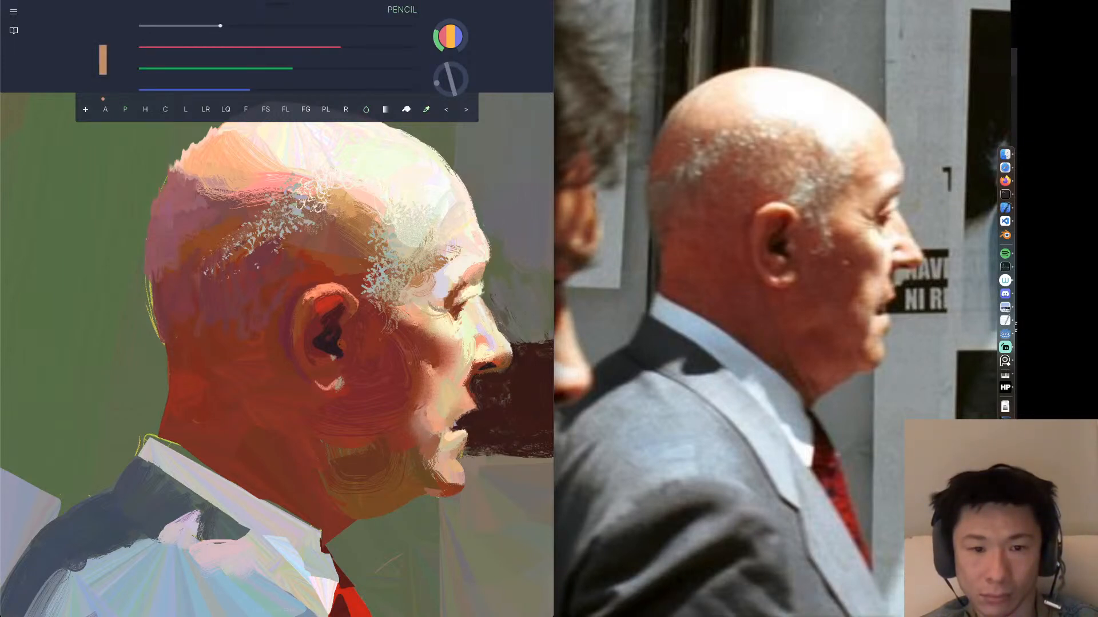
left_click_drag(278, 68, 260, 73)
left_click_drag(325, 52, 320, 51)
left_click(266, 109)
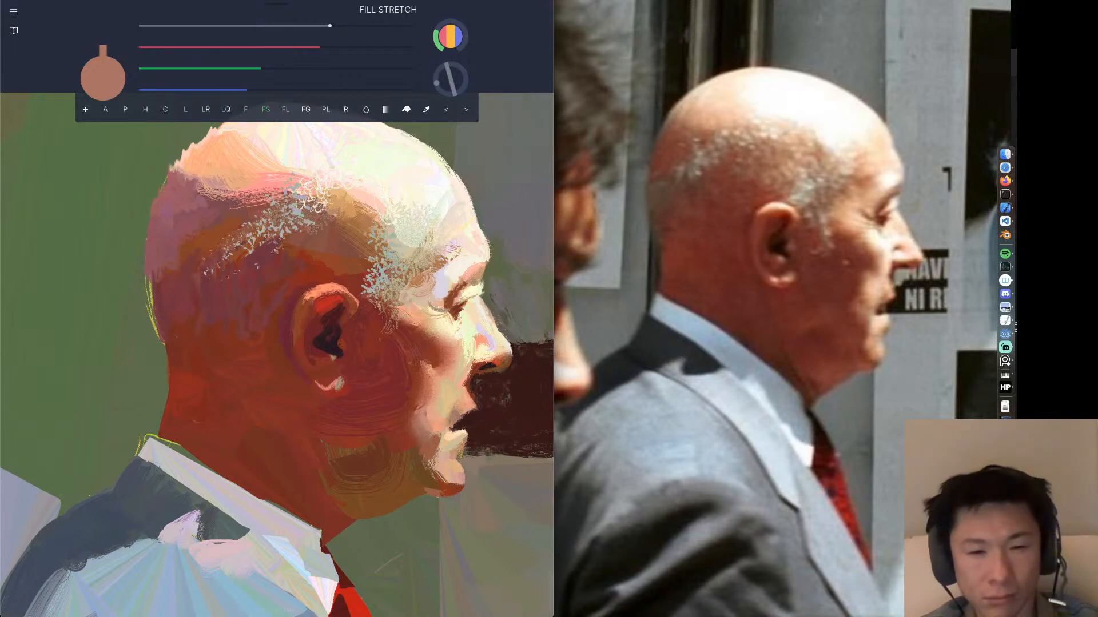
left_click(366, 111)
left_click(458, 93)
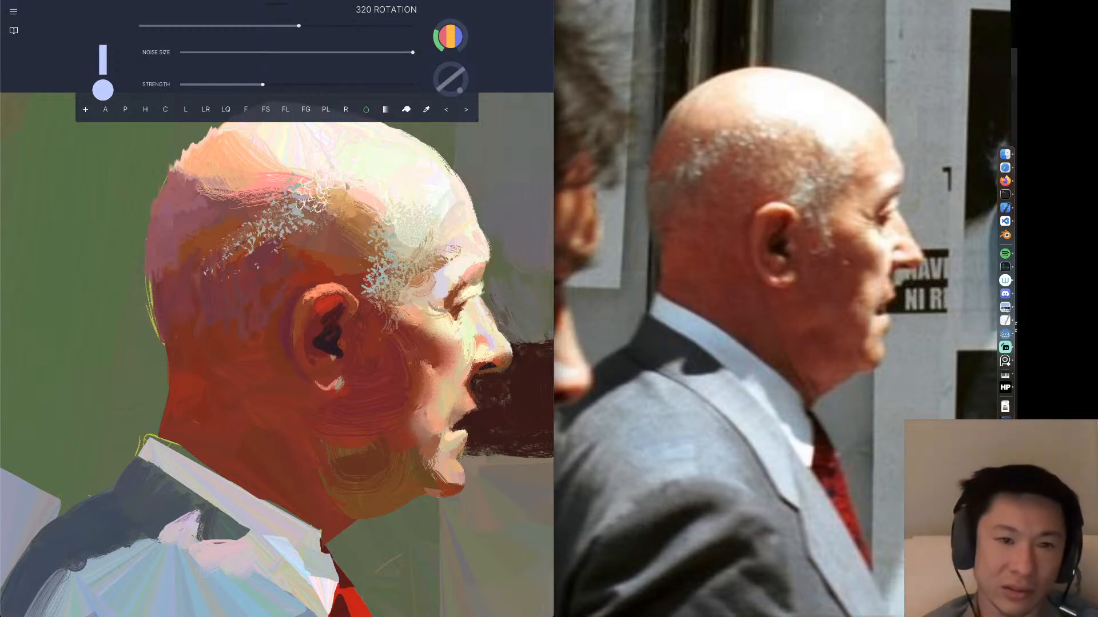
Scribble over the back of the head and ear on layer 7 with the Pencil at size 267.
key("p")
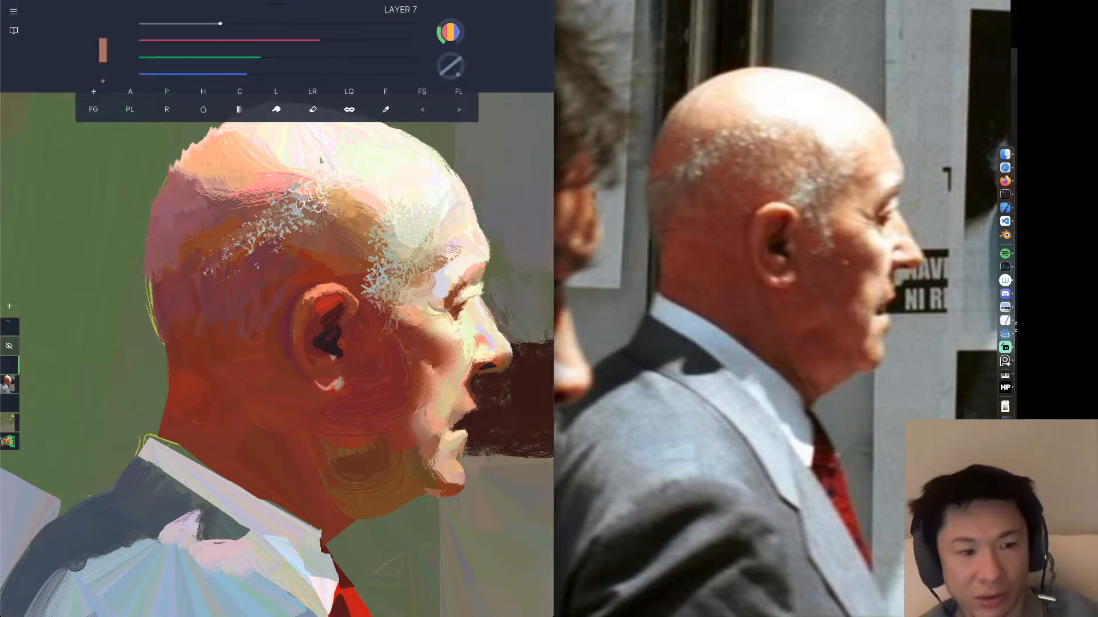
left_click(282, 28)
mouse_move(95, 202)
left_mouse_down()
mouse_move(117, 336)
mouse_move(150, 317)
left_mouse_up()
left_click_drag(357, 25, 370, 25)
mouse_move(176, 198)
left_mouse_down()
mouse_move(179, 318)
mouse_move(215, 343)
mouse_move(306, 286)
mouse_move(353, 385)
left_mouse_up()
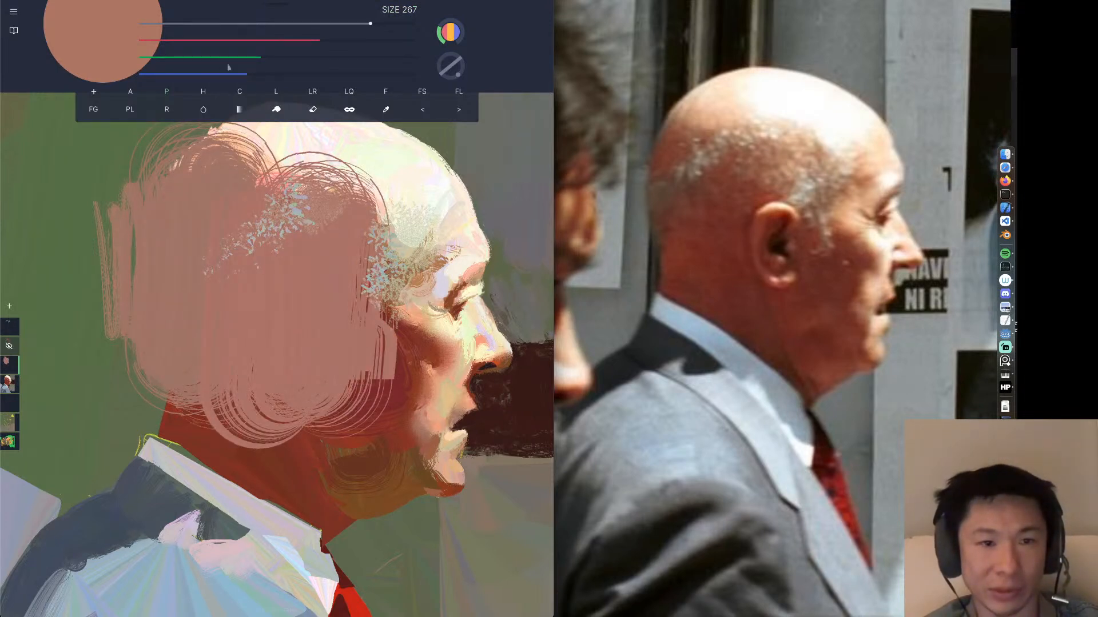
Set the pencil's texture saturation to 1.0 and scribble over the whole head, face and neck.
left_click(165, 93)
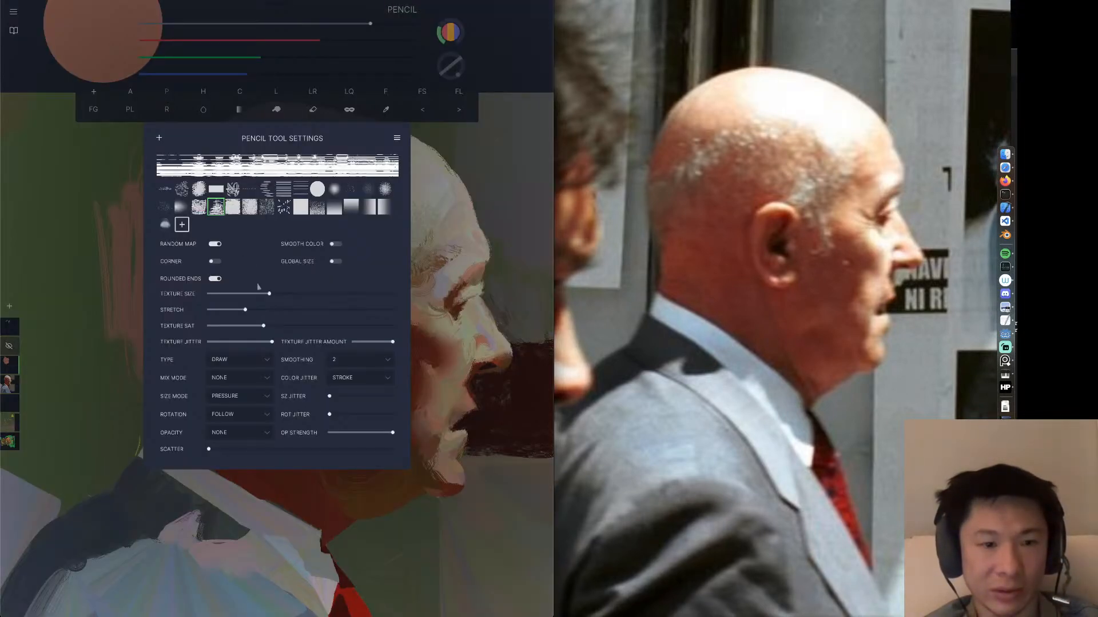
left_click_drag(271, 332, 395, 330)
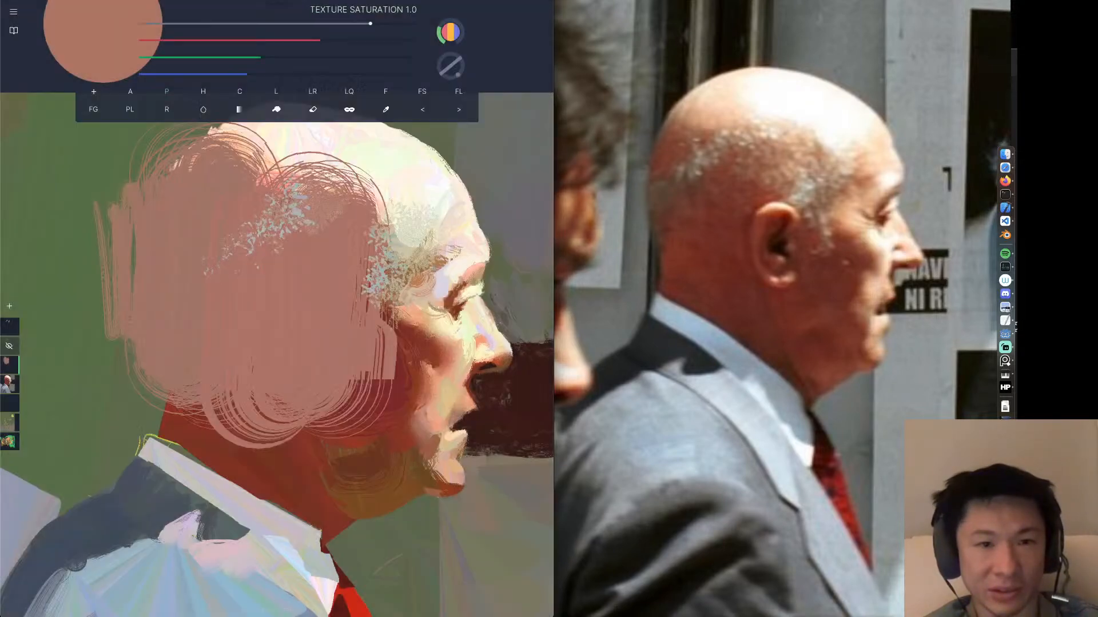
mouse_move(329, 166)
left_mouse_down()
mouse_move(366, 434)
mouse_move(503, 343)
mouse_move(473, 135)
mouse_move(429, 241)
mouse_move(354, 137)
mouse_move(75, 274)
mouse_move(229, 434)
left_mouse_up()
mouse_move(120, 354)
left_mouse_down()
mouse_move(229, 400)
mouse_move(337, 509)
mouse_move(474, 537)
left_mouse_up()
mouse_move(429, 475)
left_mouse_down()
mouse_move(482, 407)
mouse_move(446, 566)
left_mouse_up()
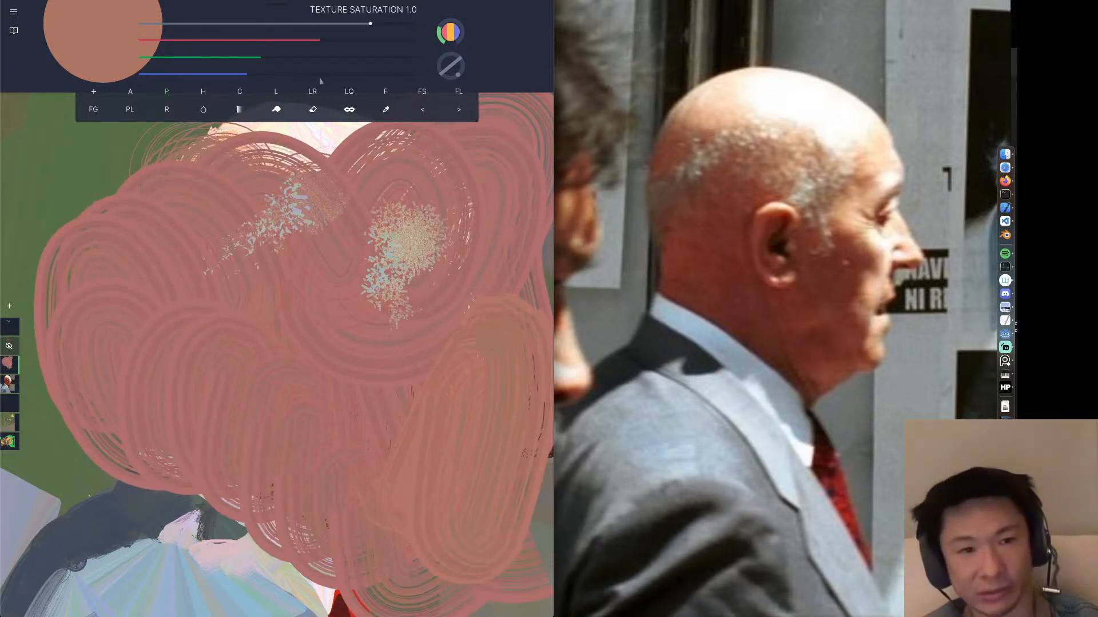
Switch to the Smudge tool at size 746 and smear the scribbles over the back of the head.
left_click(274, 111)
left_click_drag(122, 182, 192, 266)
left_click_drag(290, 23, 422, 40)
mouse_move(161, 183)
left_mouse_down()
mouse_move(132, 320)
mouse_move(217, 423)
mouse_move(336, 308)
mouse_move(320, 268)
mouse_move(229, 349)
mouse_move(263, 366)
left_mouse_up()
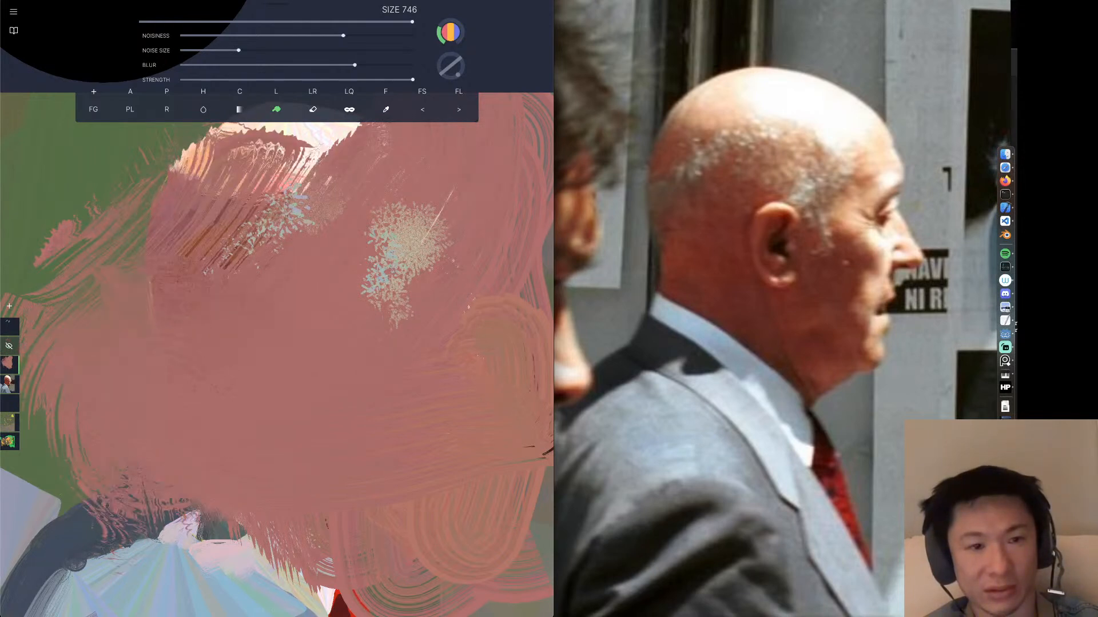
Smear the scribbled paint down across the neck, forehead, face and ear with the Smudge tool.
scroll(263, 366, "down", 1)
left_click_drag(286, 200, 229, 457)
left_click_drag(308, 228, 371, 486)
left_click_drag(337, 240, 486, 406)
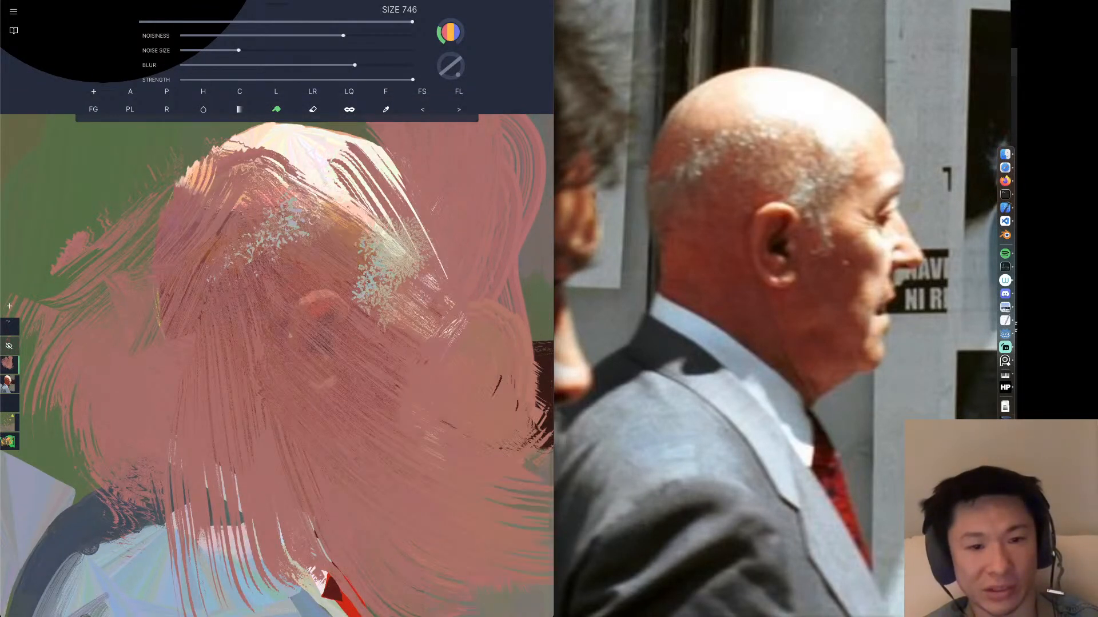
left_click_drag(412, 286, 532, 320)
left_click_drag(457, 228, 474, 400)
left_click_drag(418, 211, 435, 401)
mouse_move(389, 223)
left_mouse_down()
mouse_move(388, 423)
mouse_move(337, 446)
left_mouse_up()
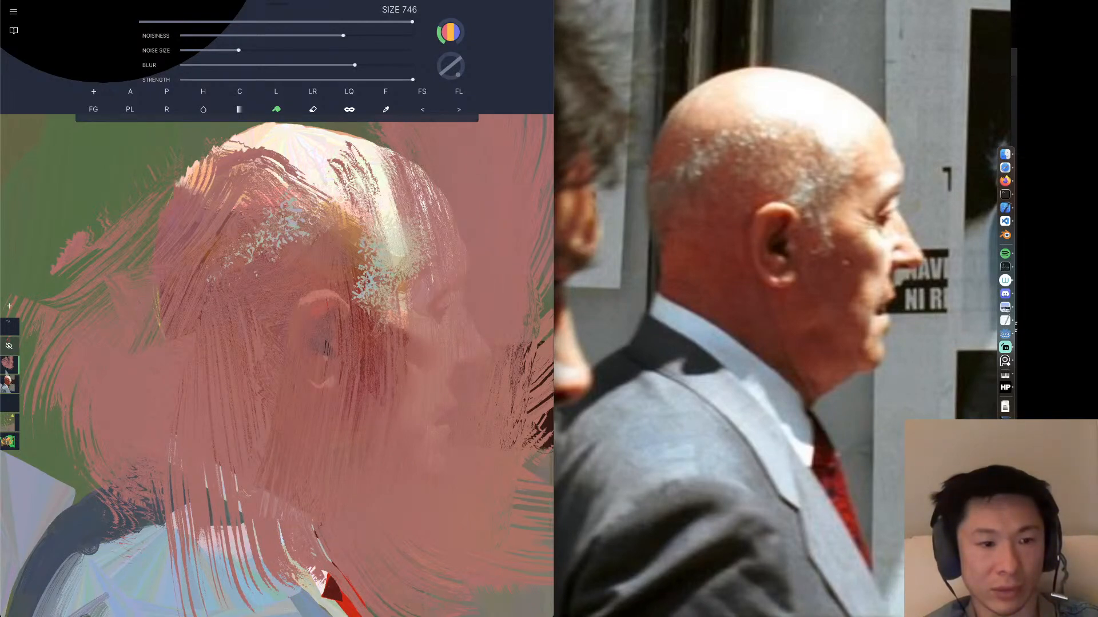
Hide the scribbled layer and make layer 4 with the portrait active.
left_click(8, 364)
left_click_drag(50, 377, 9, 379)
left_click(9, 364)
left_click(9, 384)
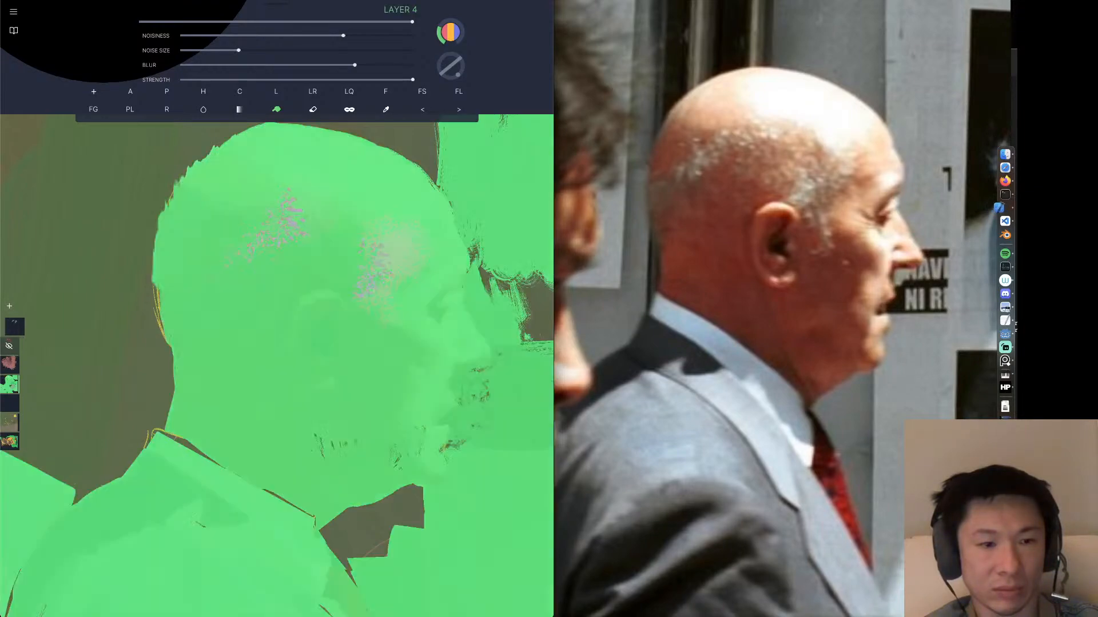
Try smearing the face on layer 4 with the Smudge tool, repeat it at noise size 0.1, and undo both smears.
mouse_move(377, 257)
left_mouse_down()
mouse_move(355, 206)
mouse_move(381, 348)
mouse_move(343, 223)
mouse_move(426, 406)
left_mouse_up()
left_click(422, 109)
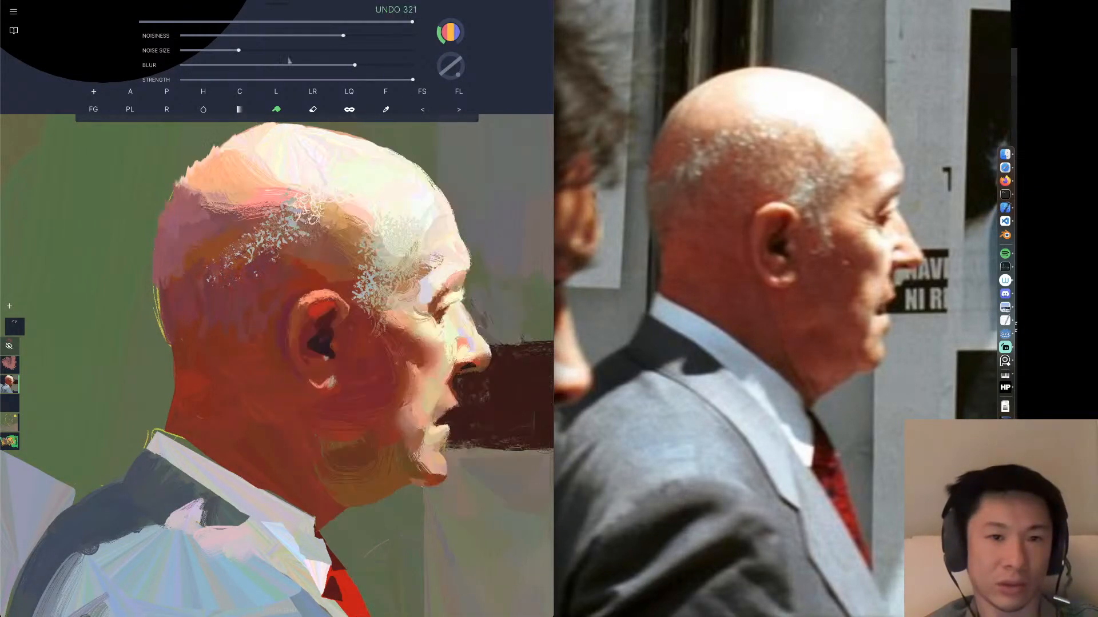
left_click_drag(238, 50, 198, 50)
left_click_drag(372, 269, 437, 406)
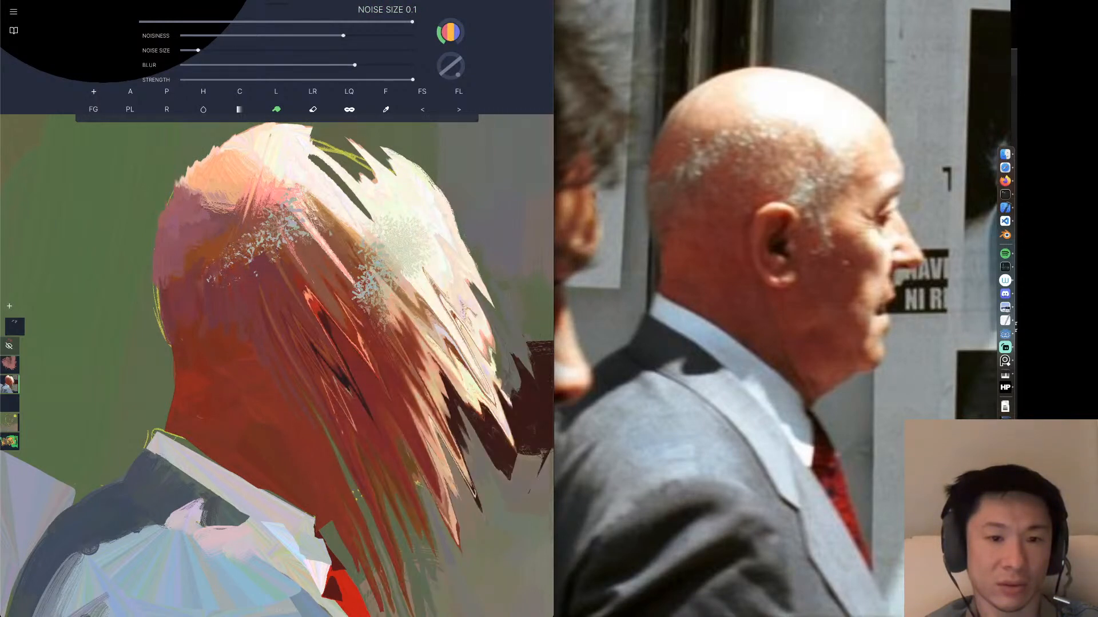
left_click(423, 109)
Test smears across the face with noise size at maximum, slightly raised noisiness and rotation 356, undoing each stroke.
left_click(414, 51)
mouse_move(366, 251)
left_mouse_down()
mouse_move(392, 272)
mouse_move(457, 406)
left_mouse_up()
left_click(422, 110)
left_click(357, 36)
left_click_drag(458, 75, 453, 87)
left_click_drag(280, 223, 460, 520)
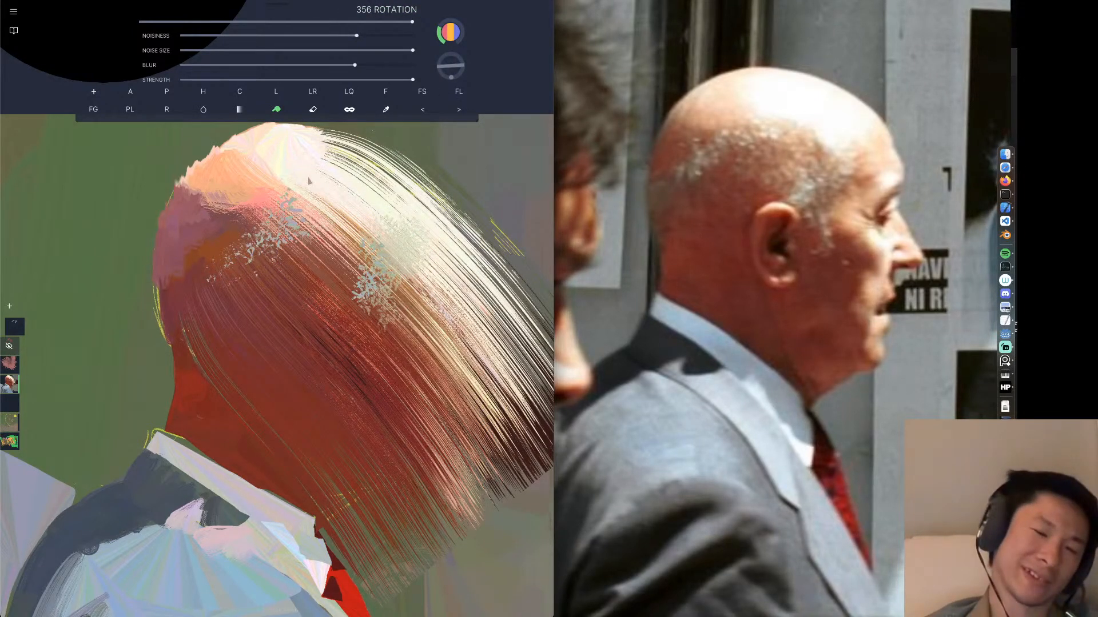
left_click(423, 109)
Set the smudge noise size to 0.1, smear the whole head diagonally, and undo the smear.
left_click_drag(412, 50, 188, 50)
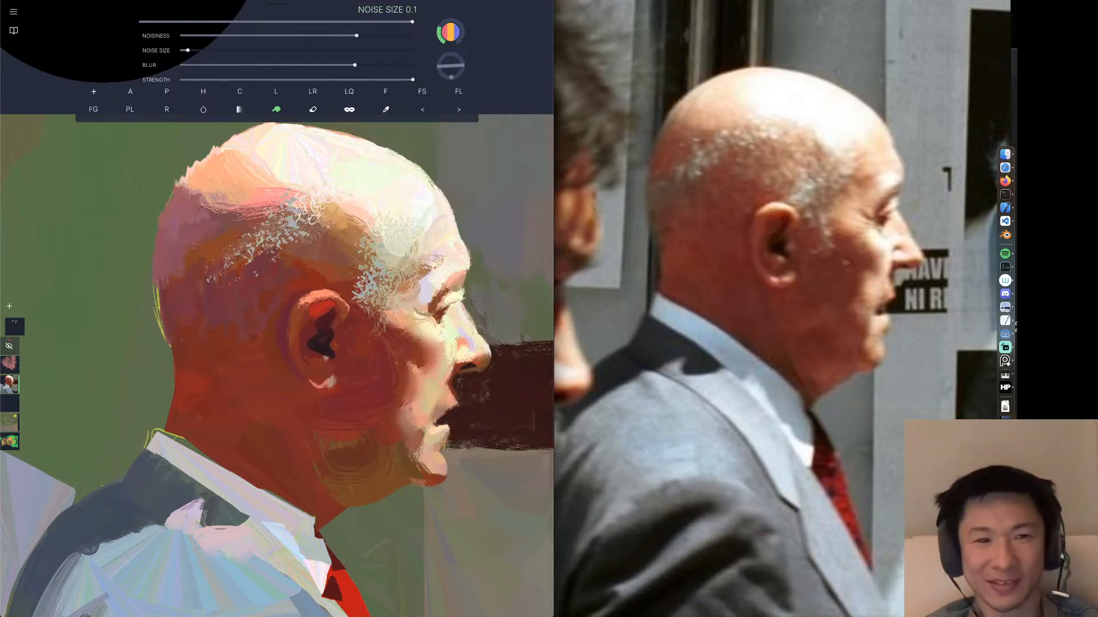
left_click_drag(229, 197, 469, 481)
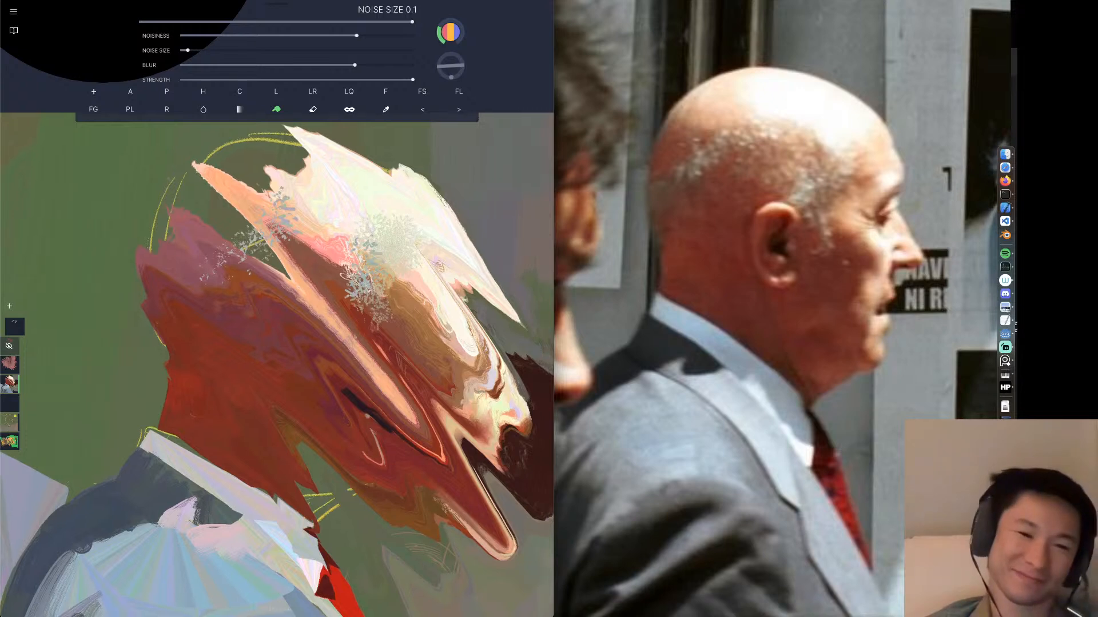
left_click(432, 109)
Test more smears across the ear and face, undo them, and select layer 6.
left_click_drag(102, 166, 445, 360)
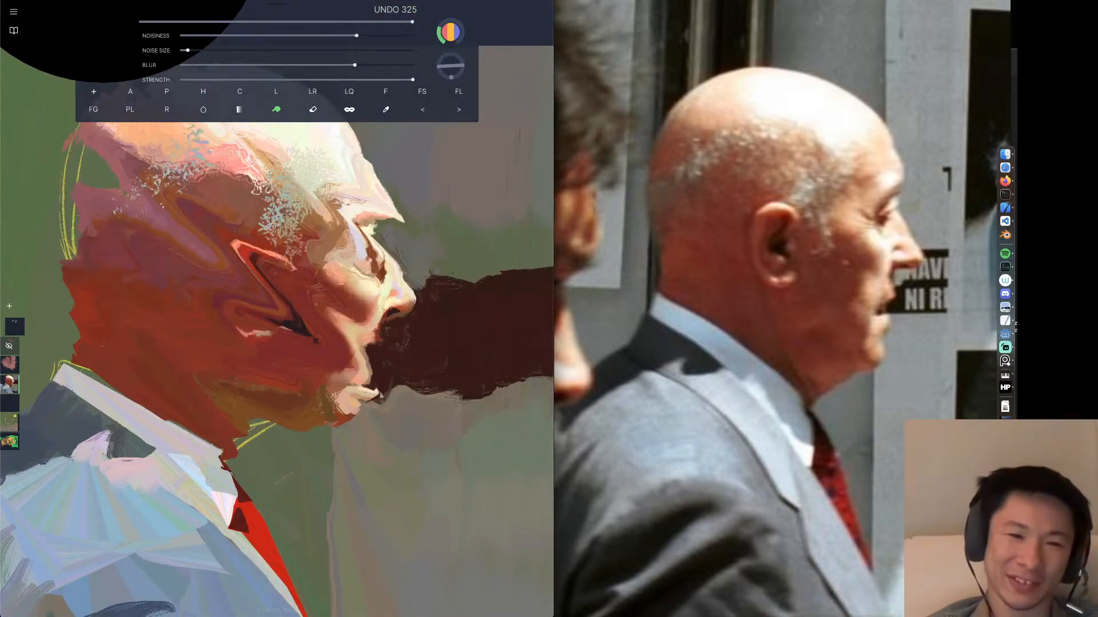
left_click(423, 111)
left_click_drag(269, 218, 406, 371)
left_click(423, 110)
mouse_move(392, 149)
left_mouse_down()
mouse_move(455, 231)
mouse_move(443, 223)
left_mouse_up()
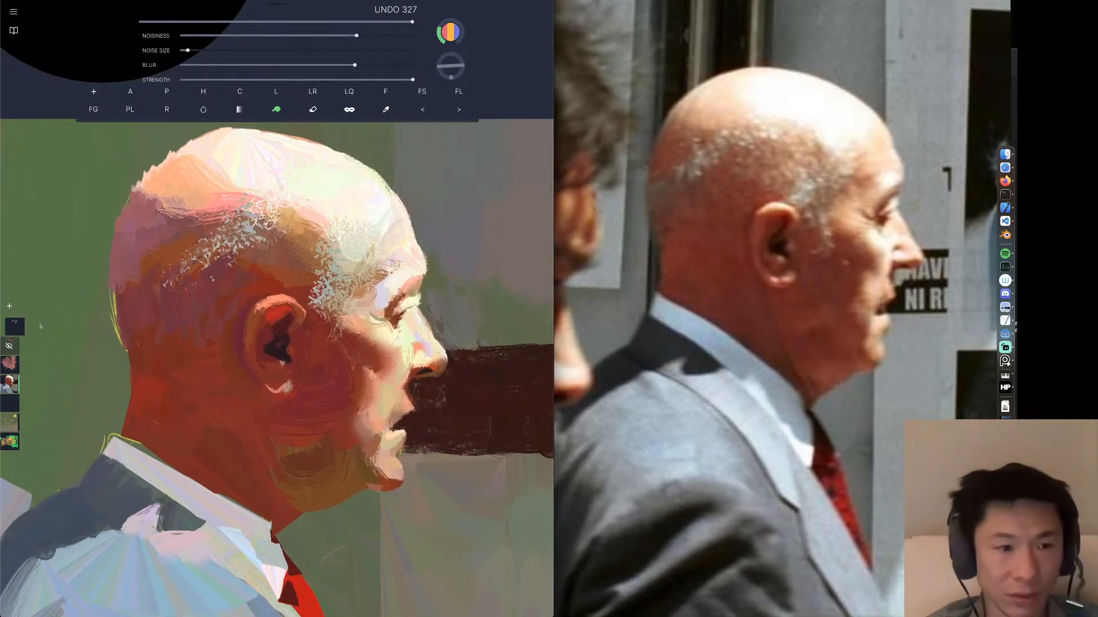
left_click(10, 350)
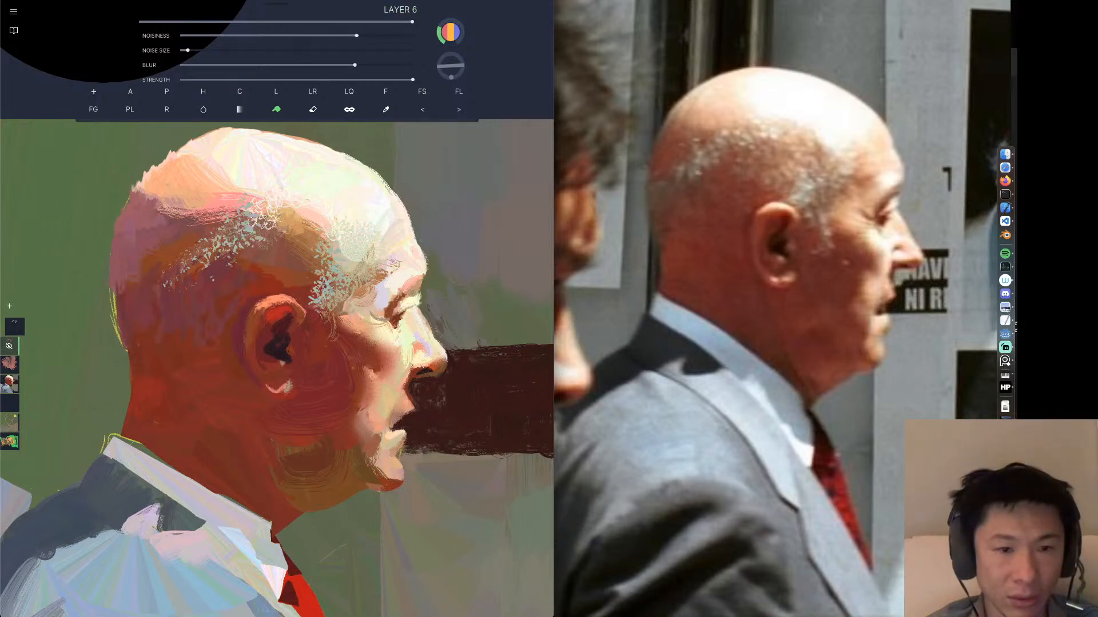
Test two smears on the grey hair at the temple and undo each one.
left_click_drag(342, 328, 370, 256)
left_click(426, 111)
left_click_drag(338, 328, 354, 276)
left_click(424, 111)
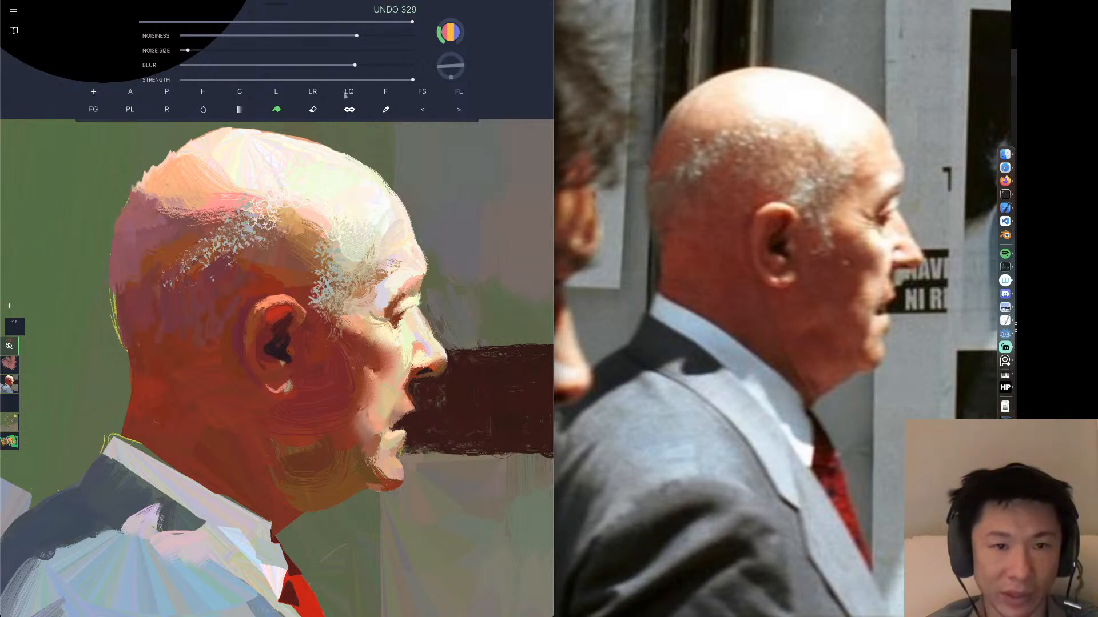
Reshape the grey hair at the temple and above the ear with Liquify, raising the size to 516 for the hair above the ear.
left_click(347, 110)
mouse_move(340, 322)
left_mouse_down()
mouse_move(321, 297)
mouse_move(344, 271)
mouse_move(321, 296)
mouse_move(333, 280)
left_mouse_up()
mouse_move(308, 316)
left_mouse_down()
mouse_move(293, 301)
mouse_move(299, 294)
left_mouse_up()
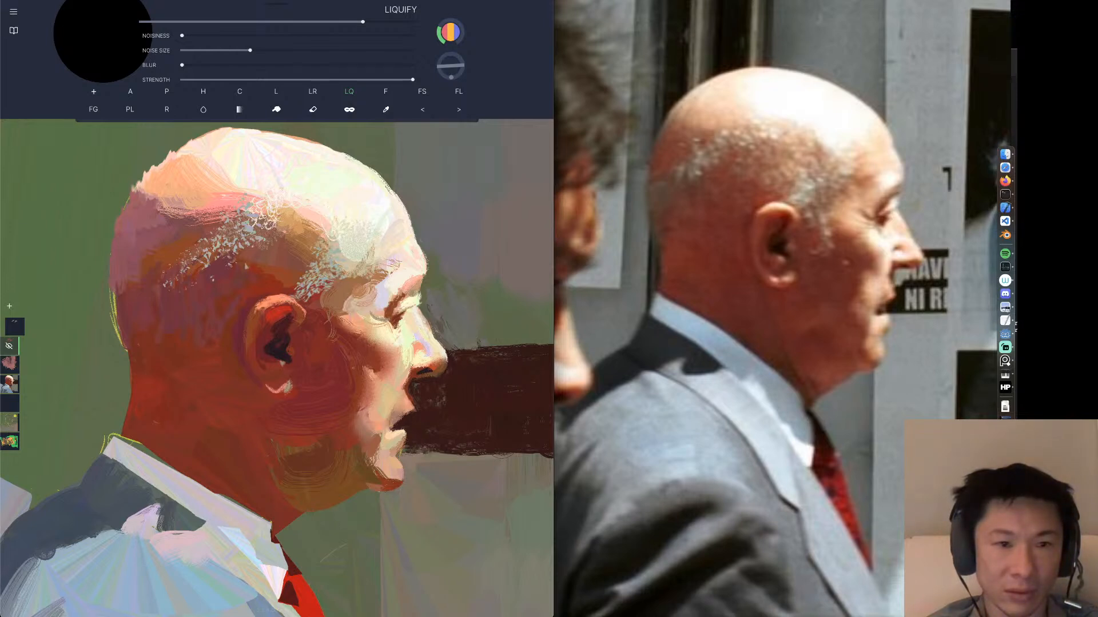
left_click_drag(363, 21, 397, 22)
mouse_move(224, 264)
left_mouse_down()
mouse_move(211, 223)
mouse_move(197, 259)
mouse_move(217, 213)
left_mouse_up()
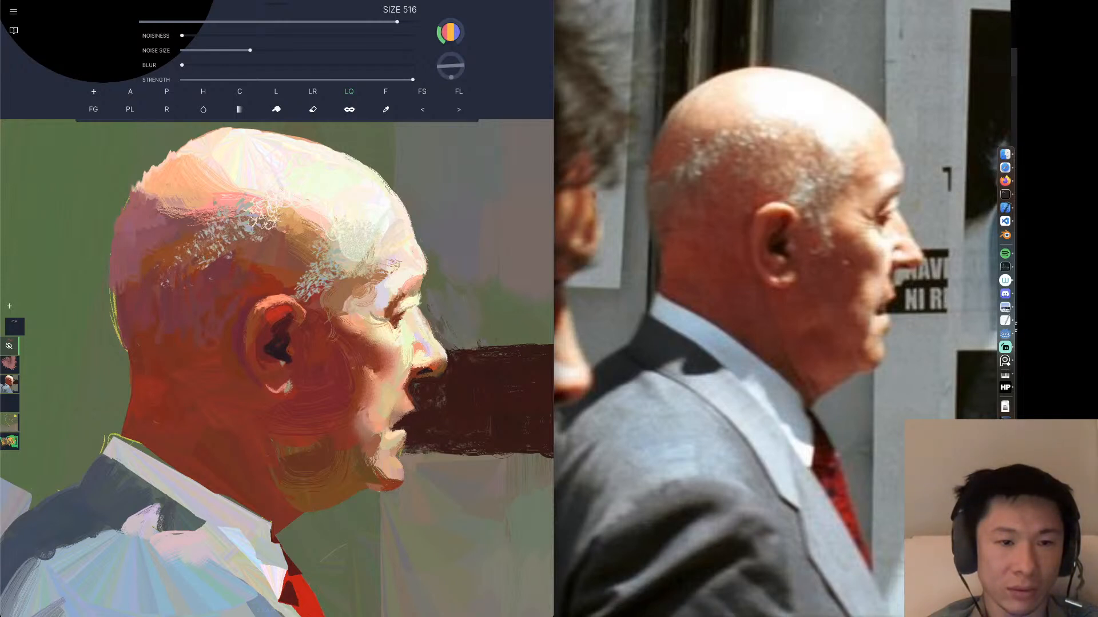
left_click_drag(188, 268, 212, 242)
left_click_drag(161, 295, 180, 288)
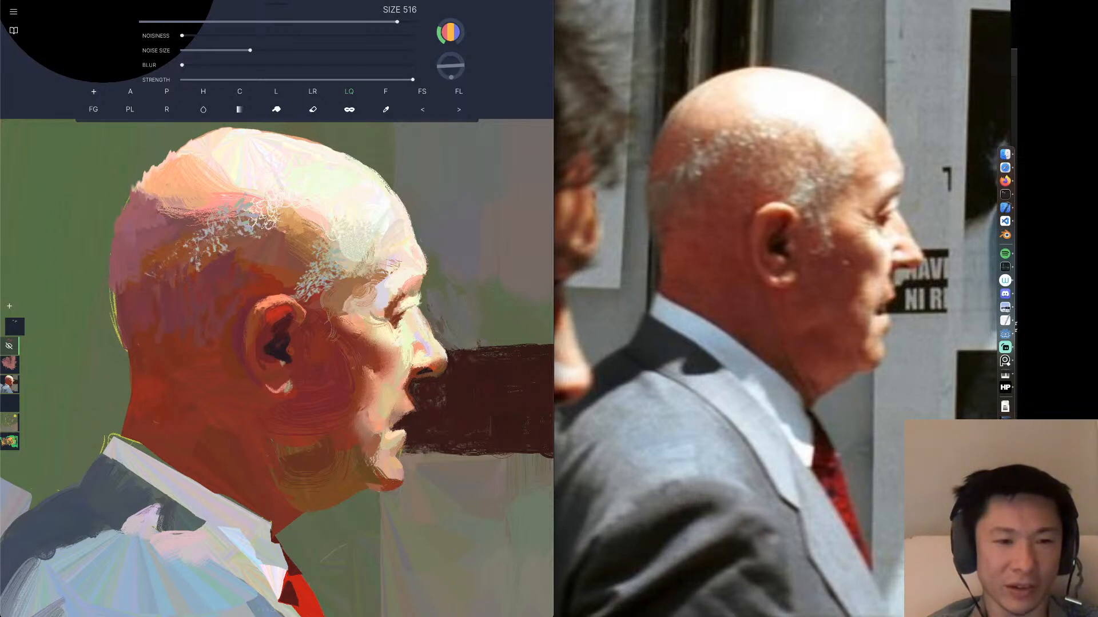
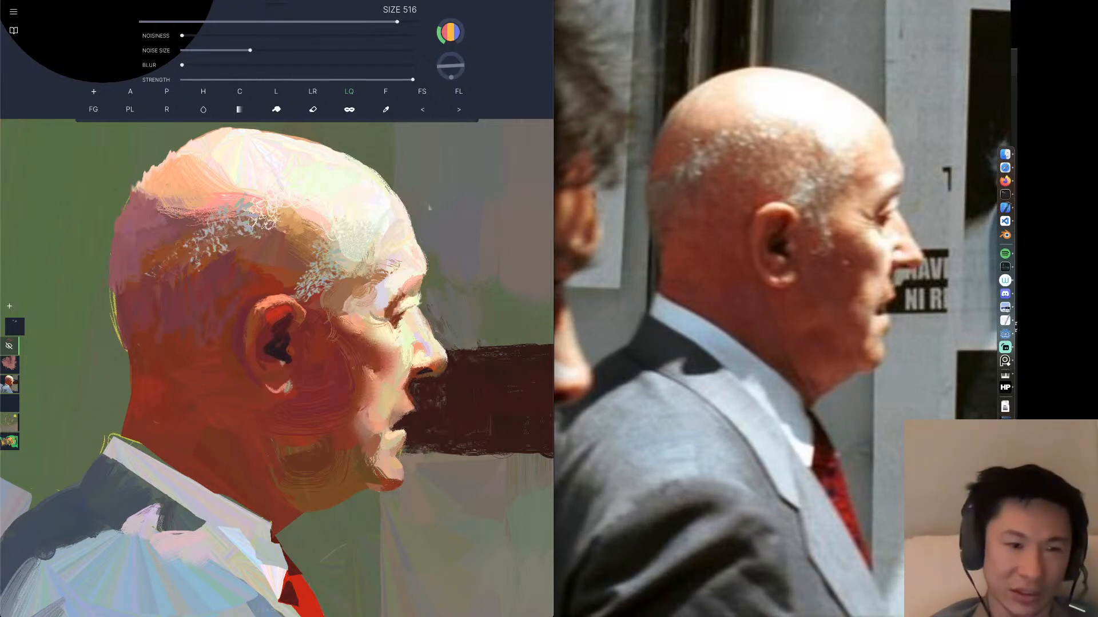
On layer 5, dab pale yellow airbrush noise at size 63 over the grey hair above the ear, undoing the larger test strokes.
left_click(14, 327)
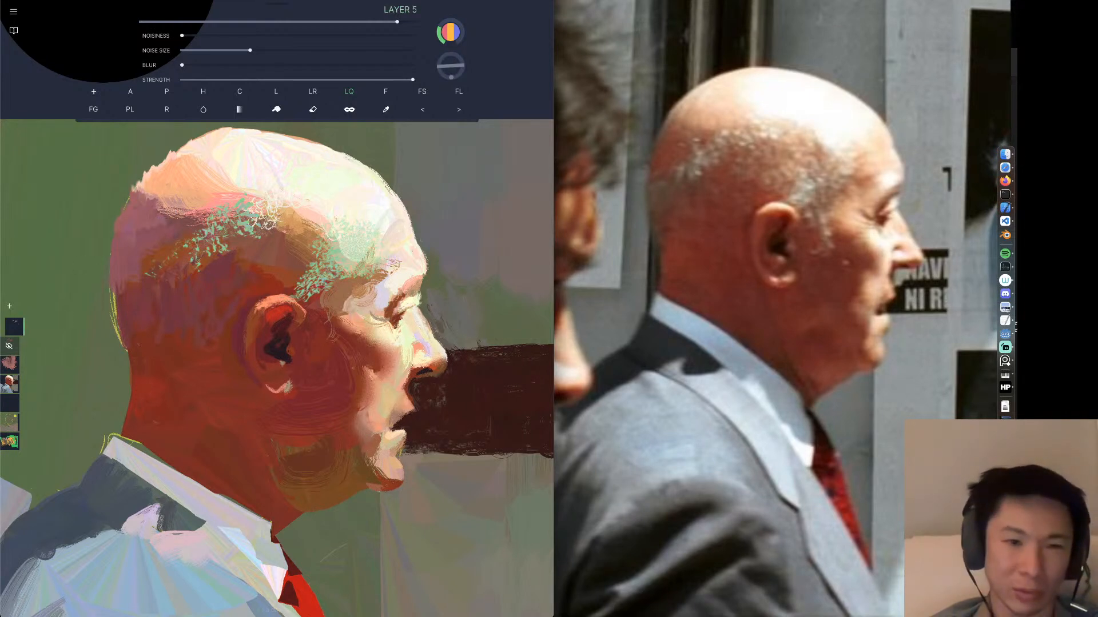
left_click(386, 109)
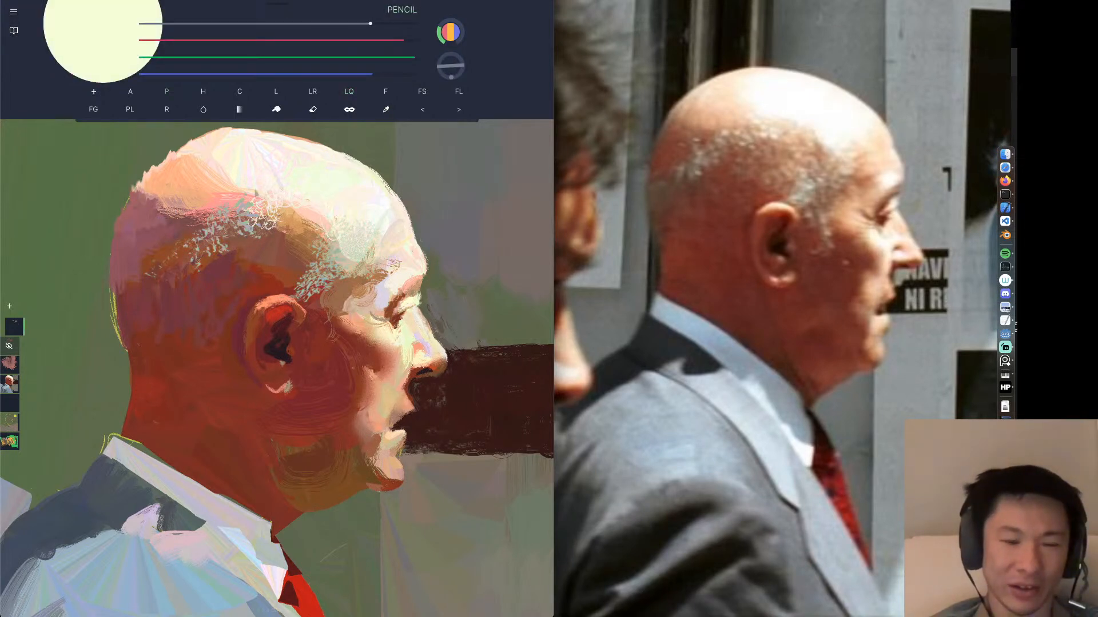
left_click(131, 92)
mouse_move(255, 208)
left_mouse_down()
mouse_move(236, 222)
mouse_move(256, 221)
mouse_move(224, 222)
mouse_move(249, 207)
mouse_move(255, 221)
mouse_move(244, 220)
left_mouse_up()
left_click(422, 110)
left_click(430, 110)
left_click(420, 112)
left_click(421, 113)
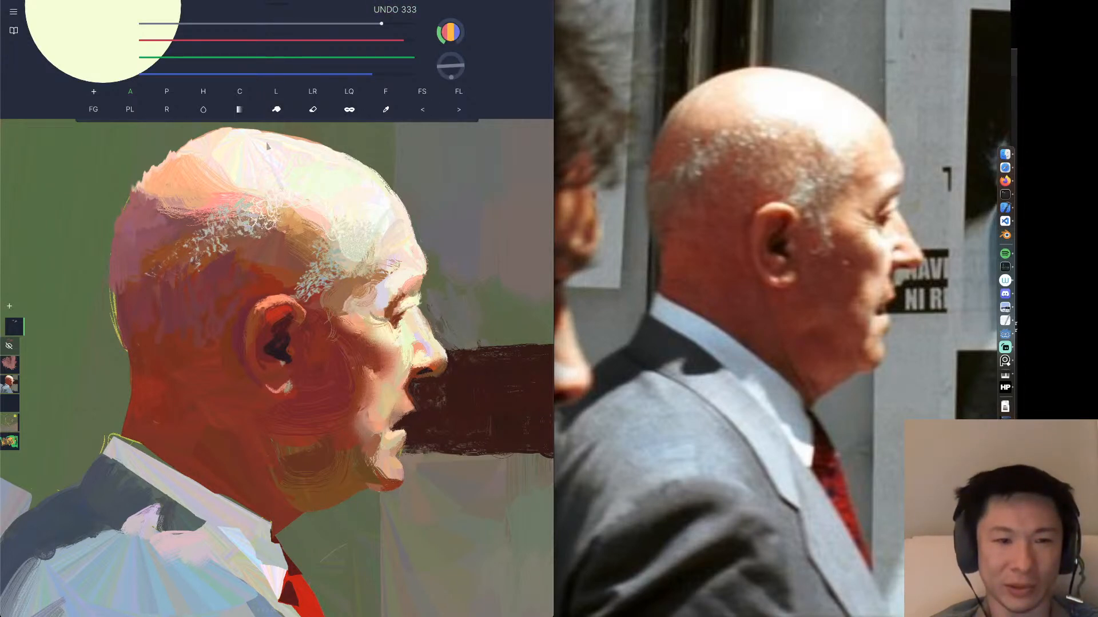
left_click_drag(325, 23, 310, 23)
left_click_drag(244, 196, 277, 209)
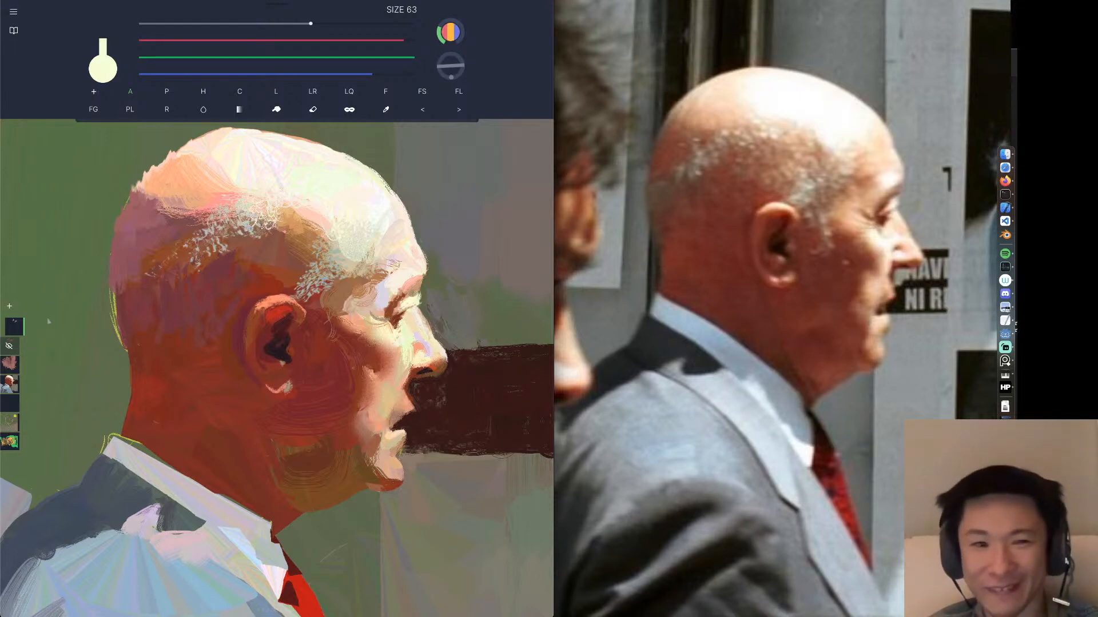
Select layer 4 and test airbrush noise on the top of the head at size 107 and larger, undoing the strokes.
left_click(8, 353)
left_click(9, 385)
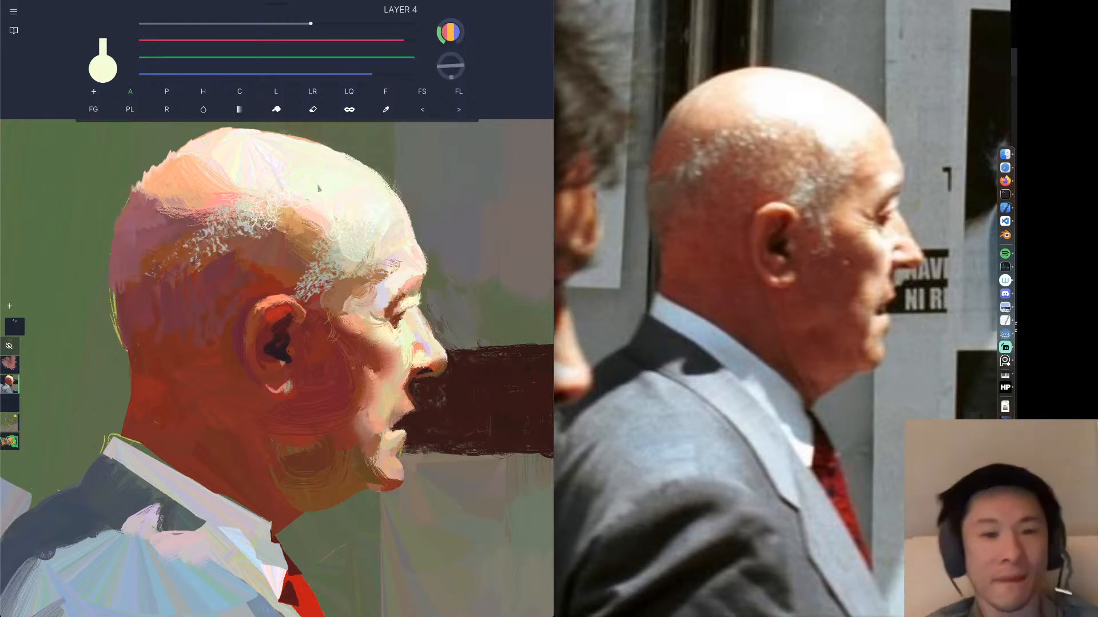
scroll(365, 177, "up", 2)
left_click_drag(319, 25, 332, 24)
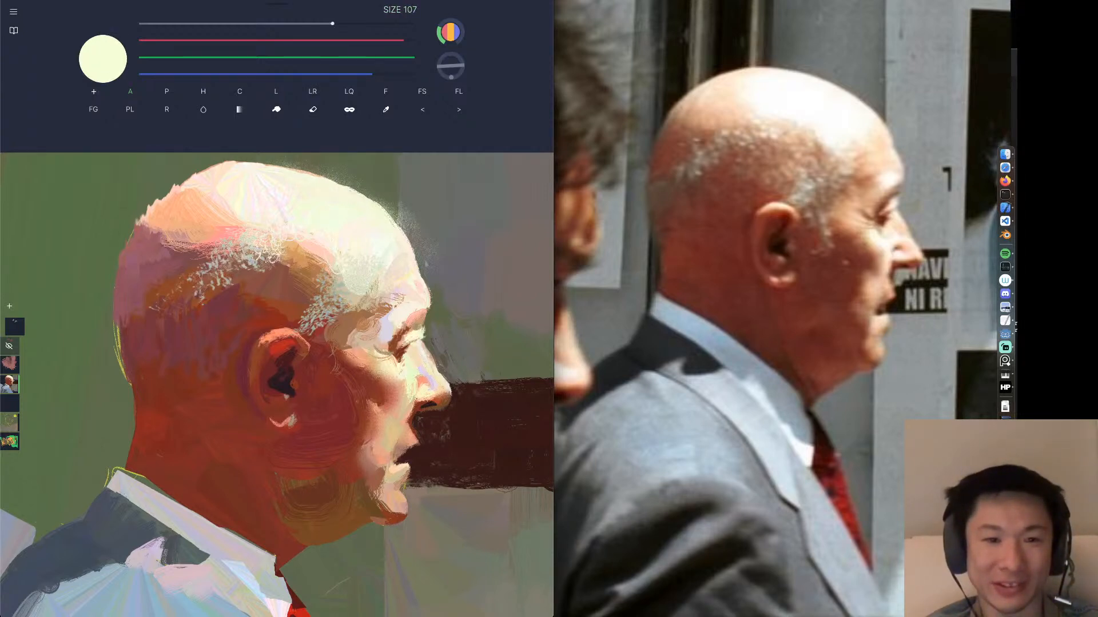
left_click(426, 110)
left_click_drag(333, 25, 382, 25)
mouse_move(276, 160)
left_mouse_down()
mouse_move(379, 195)
mouse_move(411, 222)
left_mouse_up()
left_click(423, 110)
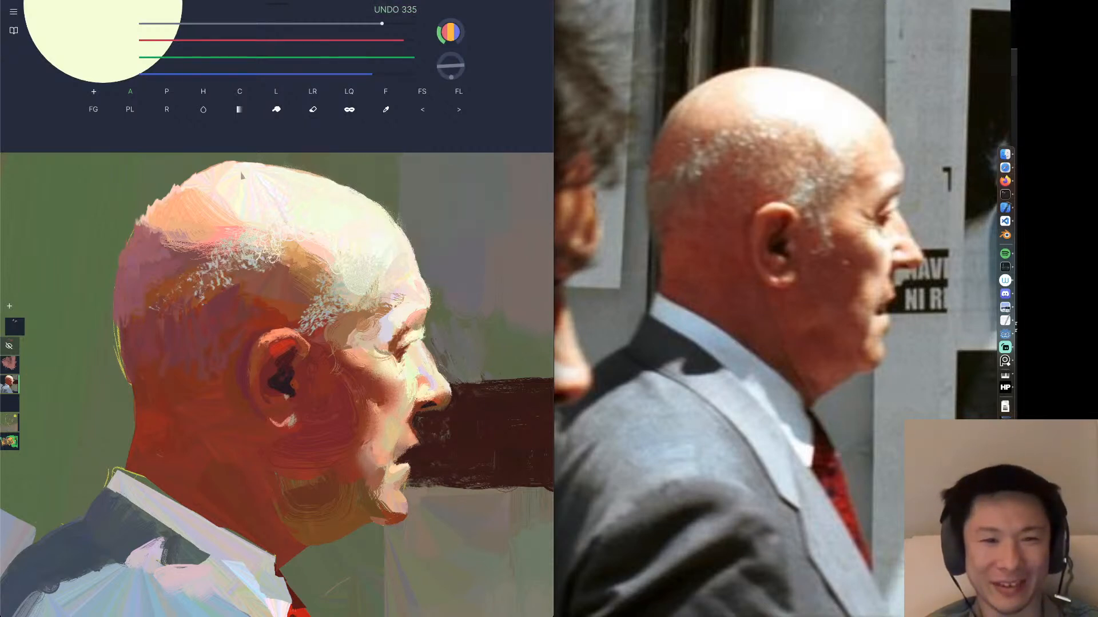
left_click(423, 109)
Spray large pale yellow airbrush noise across the forehead and the background in front of it, undoing unwanted strokes.
left_click_drag(282, 187, 368, 224)
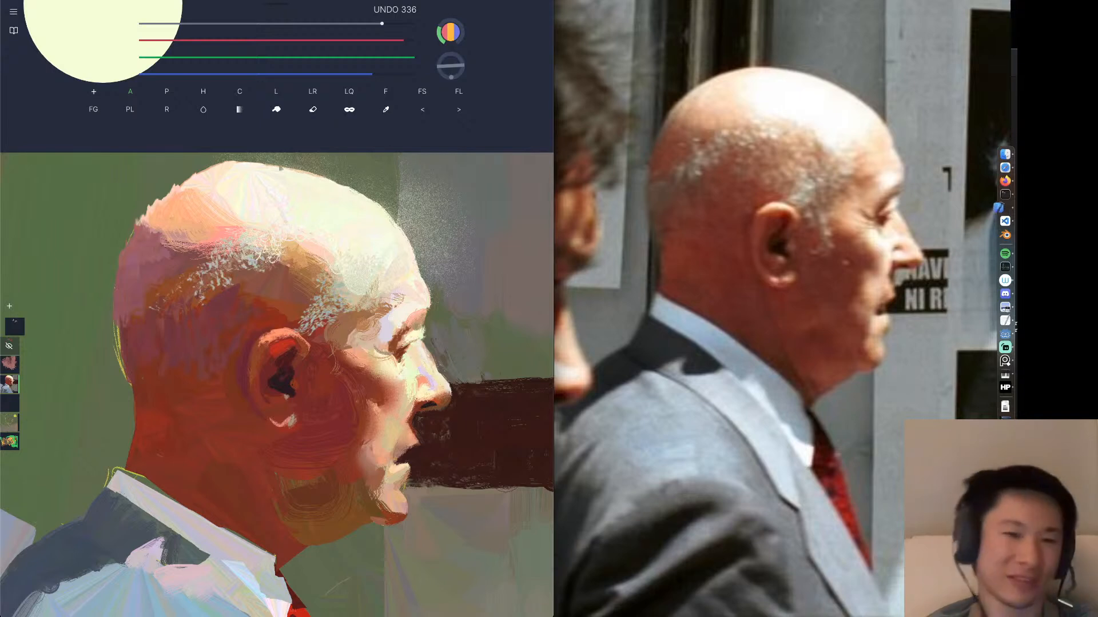
left_click(423, 112)
left_click(424, 112)
left_click_drag(285, 182, 413, 257)
left_click_drag(283, 176, 410, 267)
left_click_drag(403, 197, 437, 271)
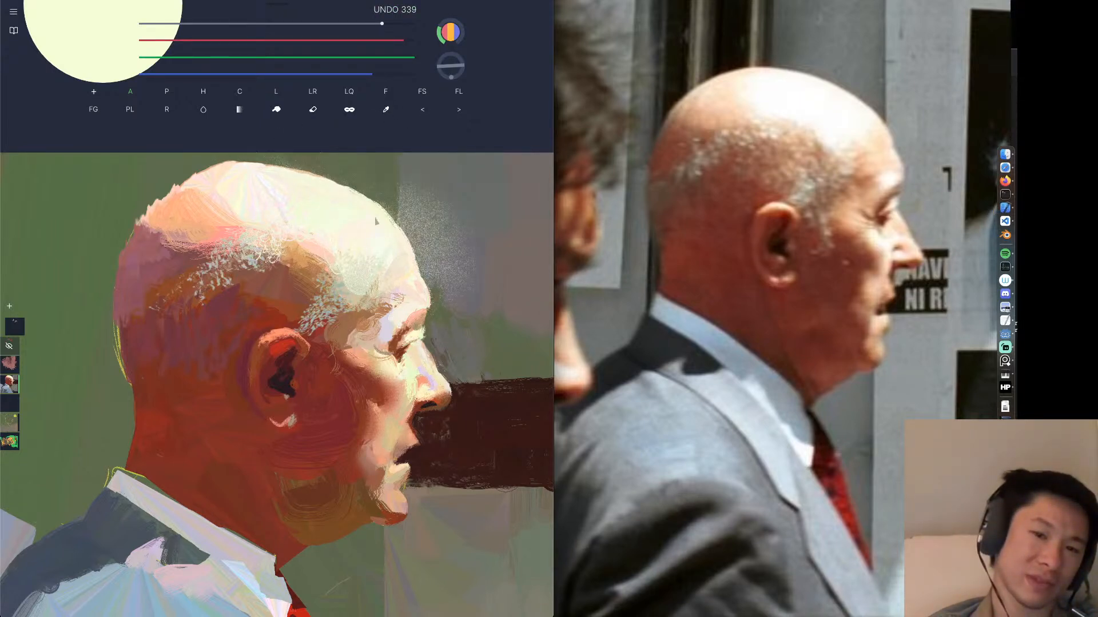
left_click(424, 109)
Sample the shirt collar's white, shift it to a pinkish white, and fill a shape on the collar with the Fill brush.
scroll(277, 366, "down", 5)
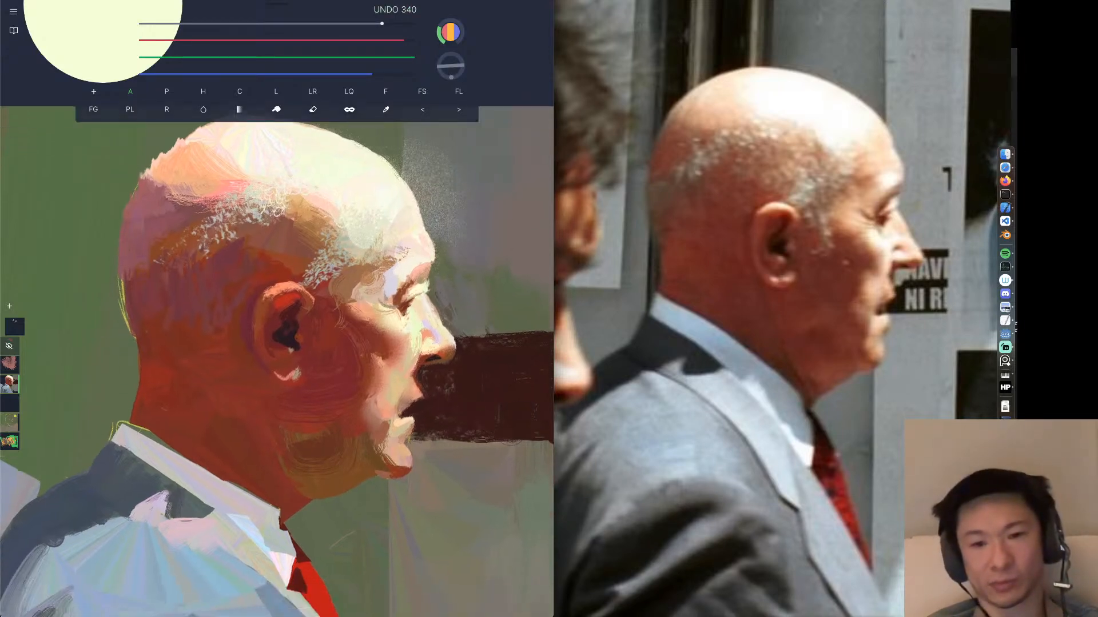
scroll(283, 366, "down", 3)
scroll(283, 366, "up", 1)
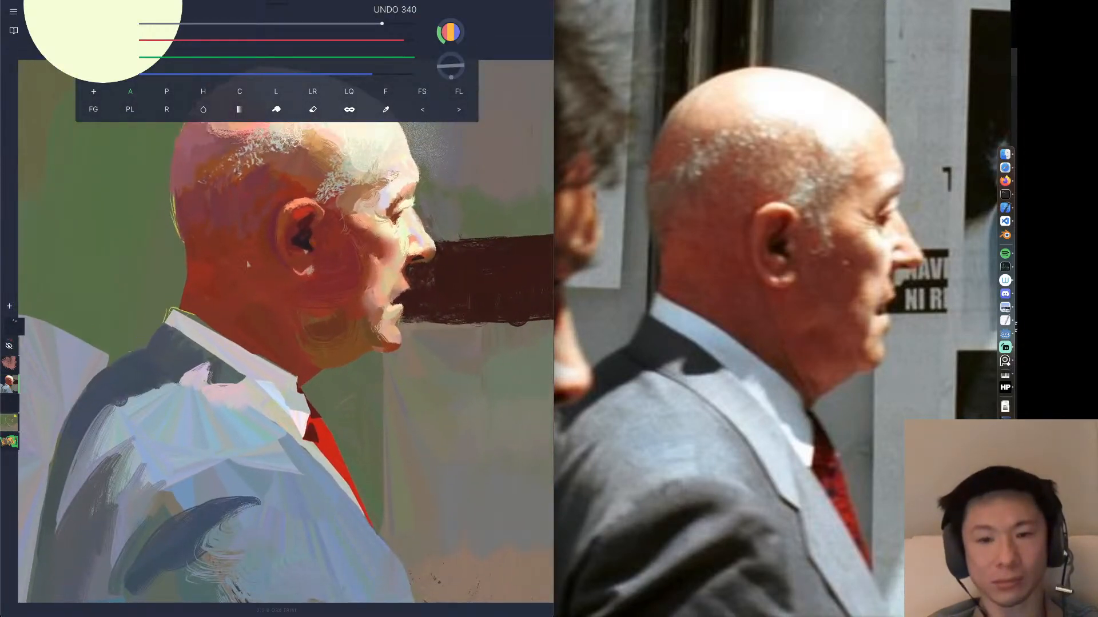
mouse_move(386, 111)
left_mouse_down()
mouse_move(311, 432)
mouse_move(302, 420)
left_mouse_up()
left_click_drag(397, 56, 418, 50)
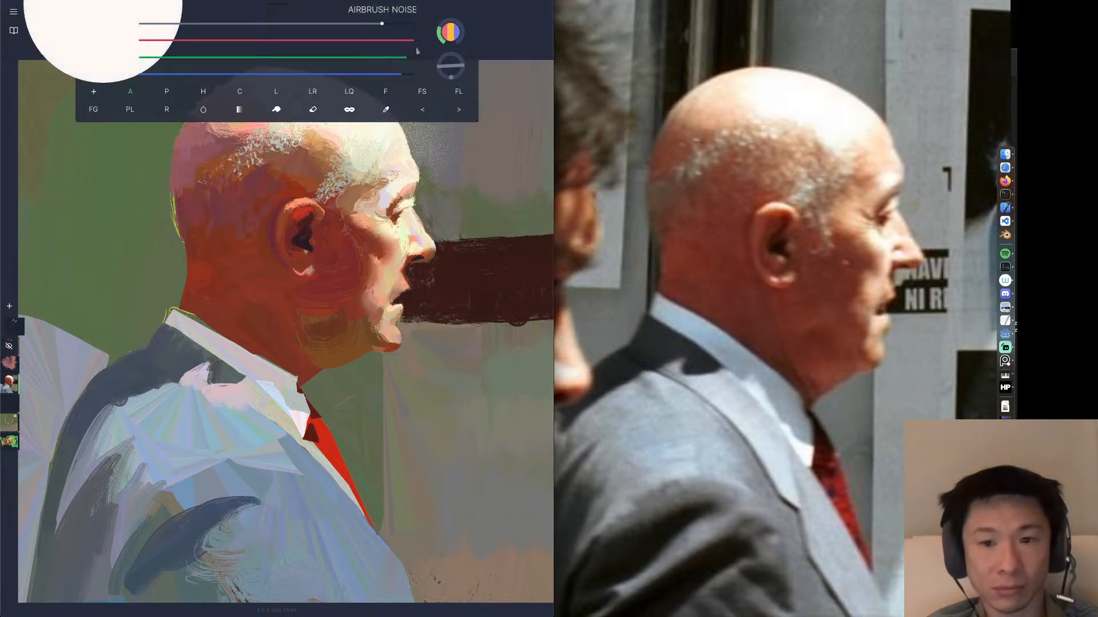
left_click(397, 58)
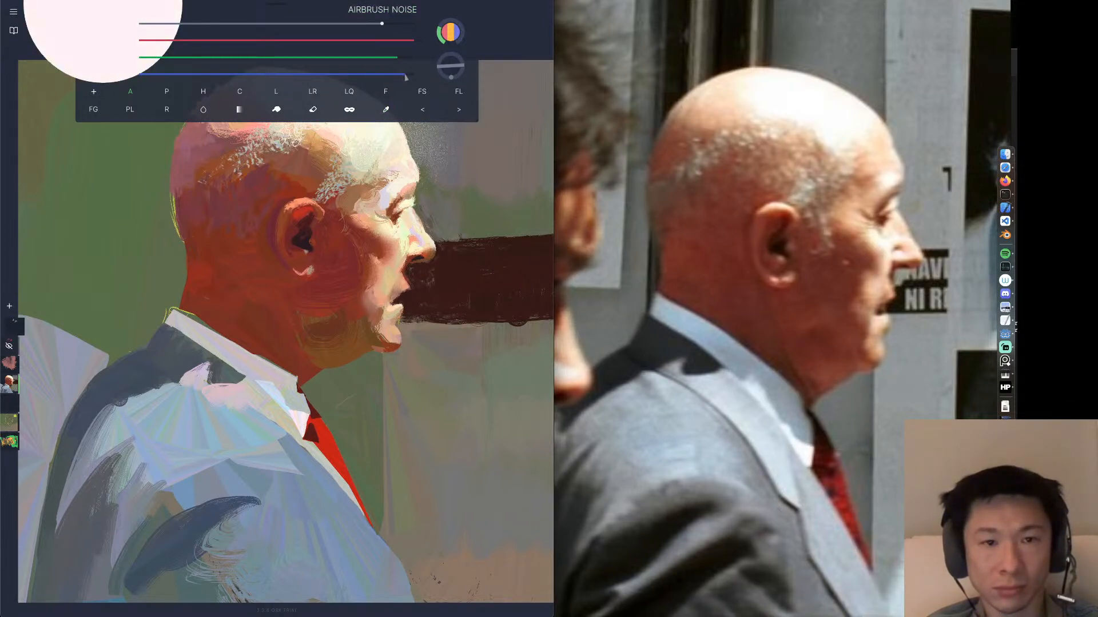
left_click(166, 92)
left_click(385, 92)
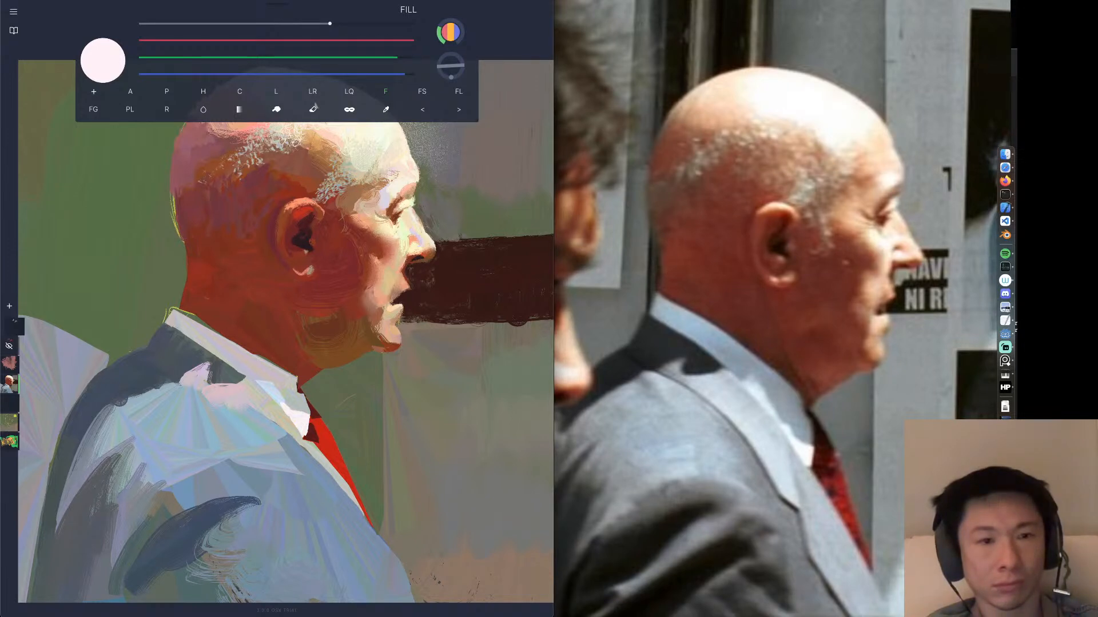
Set the brush rotation to 43 and fill lavender and pale periwinkle shapes on the upper lapel below the collar.
left_click(202, 110)
left_click_drag(446, 79, 427, 101)
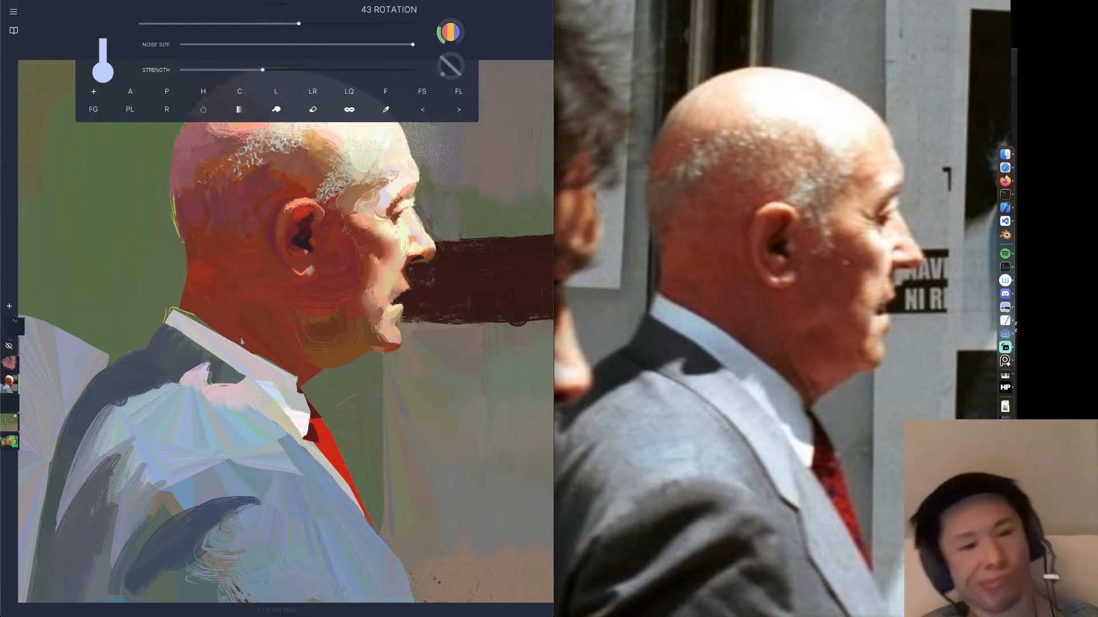
left_click(385, 92)
mouse_move(281, 395)
left_mouse_down()
mouse_move(280, 419)
mouse_move(288, 411)
left_mouse_up()
left_click_drag(361, 79, 351, 59)
mouse_move(312, 456)
left_mouse_down()
mouse_move(235, 394)
mouse_move(301, 434)
left_mouse_up()
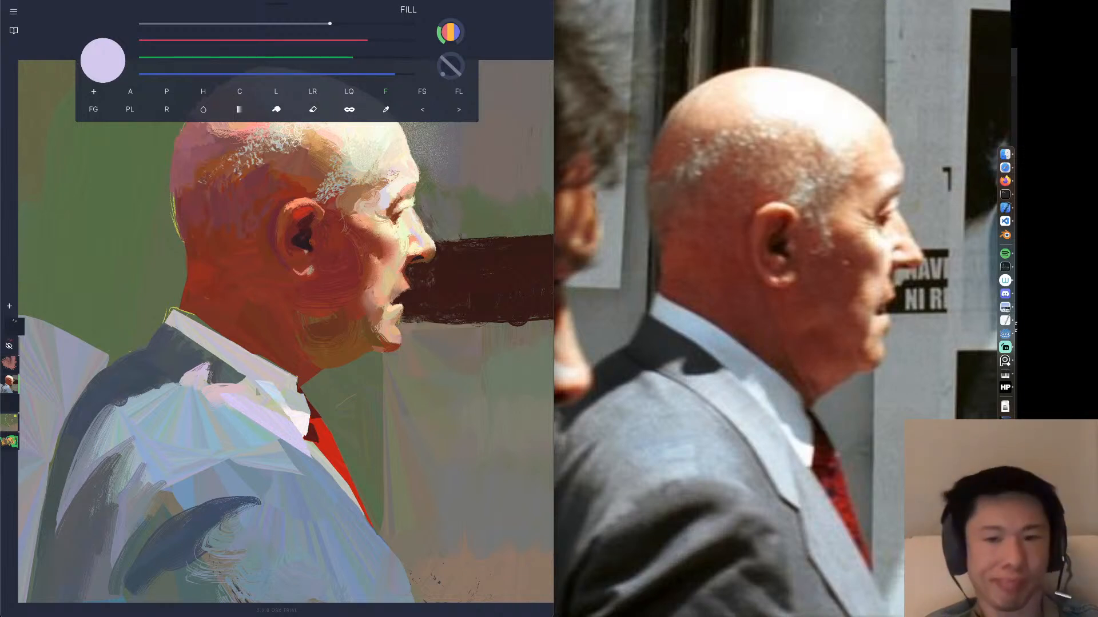
left_click_drag(395, 74, 360, 57)
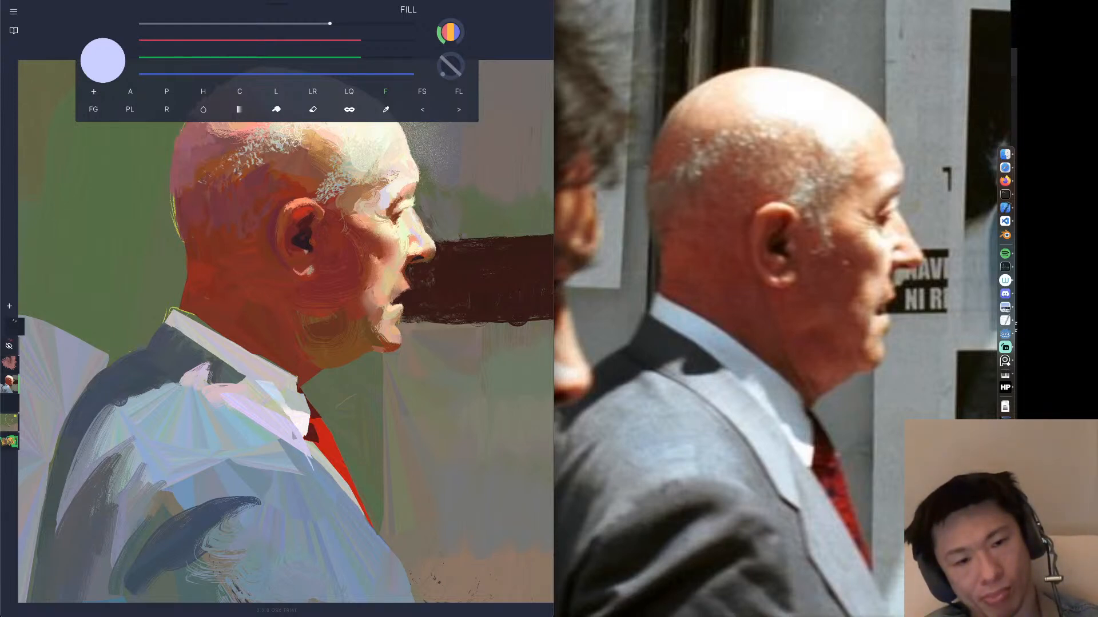
left_click_drag(312, 463, 225, 395)
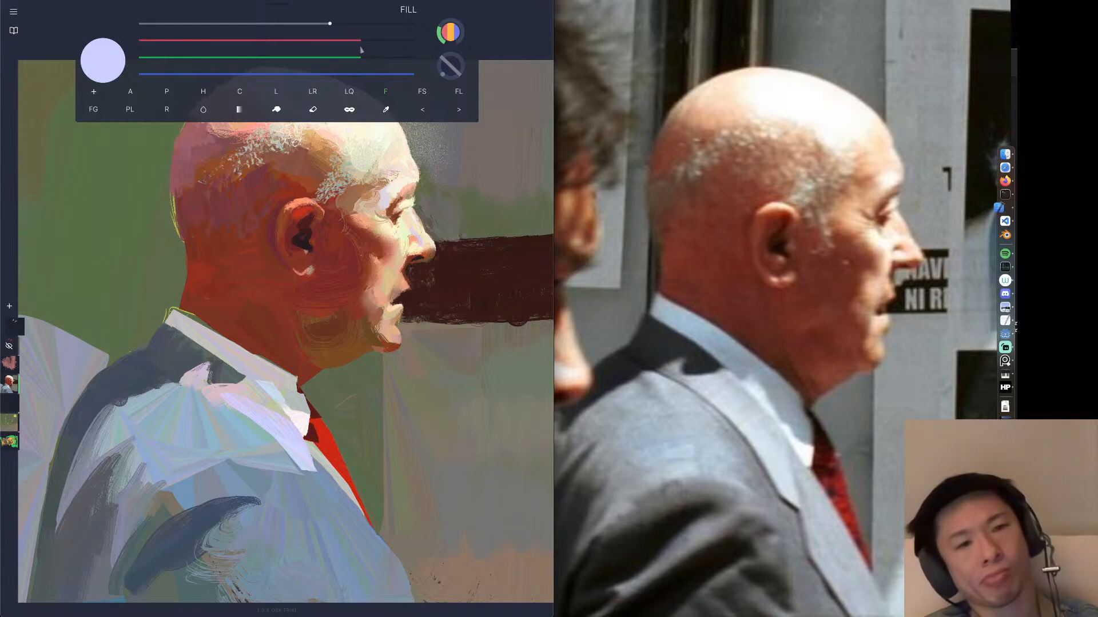
Try filling the lower lapel with a light blue shape and undo the fill.
left_click_drag(355, 45, 336, 42)
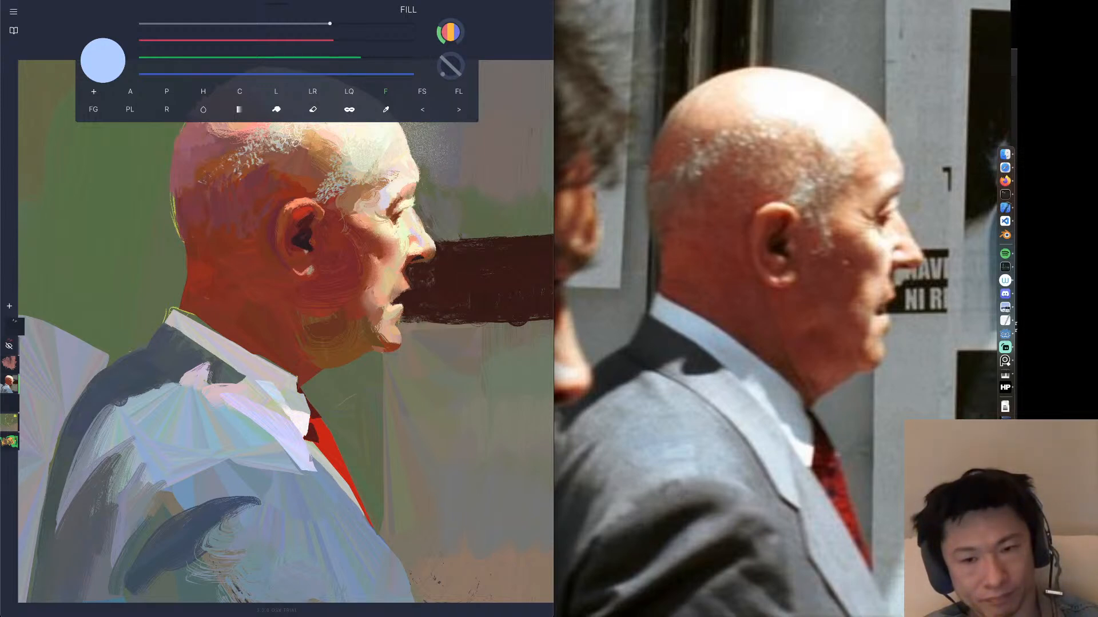
mouse_move(325, 502)
left_mouse_down()
mouse_move(377, 575)
mouse_move(350, 497)
left_mouse_up()
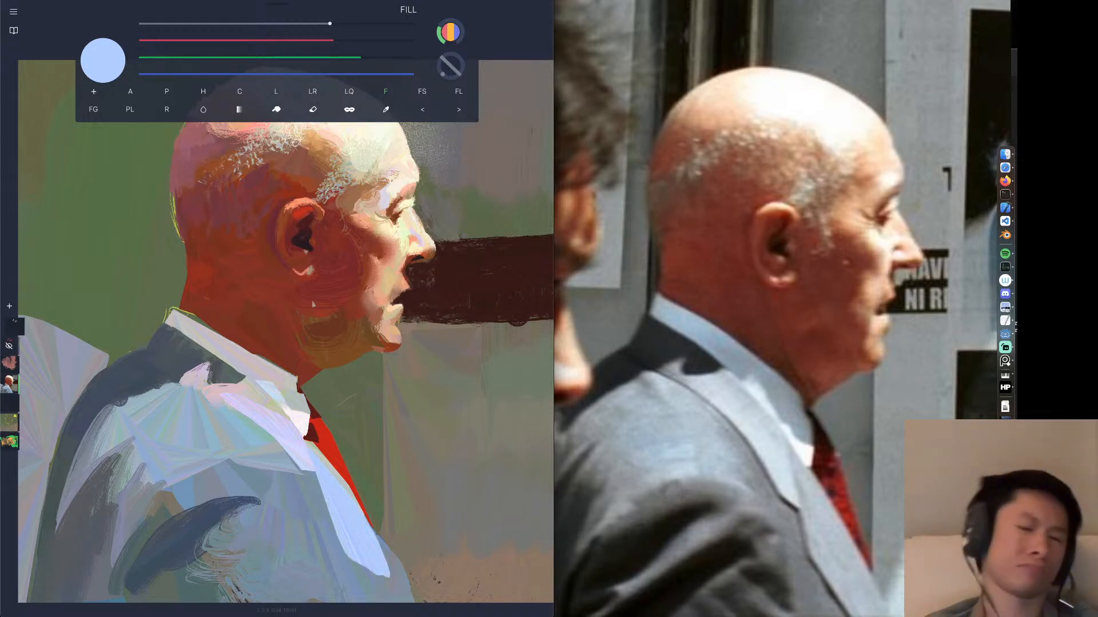
scroll(410, 389, "down", 3)
left_click_drag(321, 341, 318, 328)
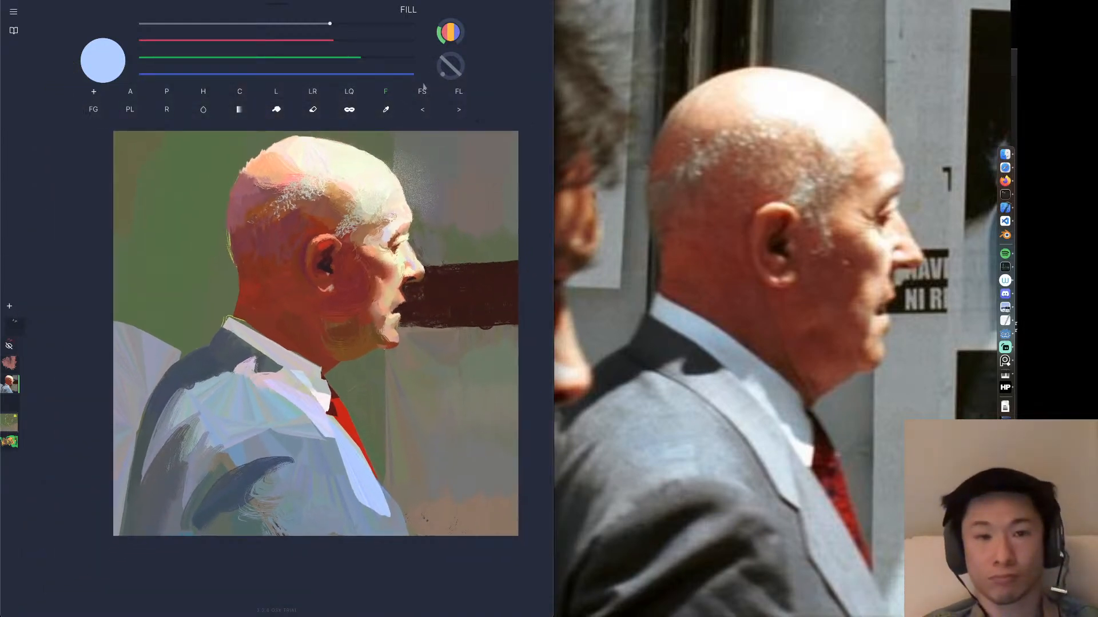
left_click(422, 109)
Mute the fill colour to a greyish light blue and fill the lower lapel beside the tie.
left_click_drag(405, 75, 374, 74)
left_click_drag(359, 58, 348, 58)
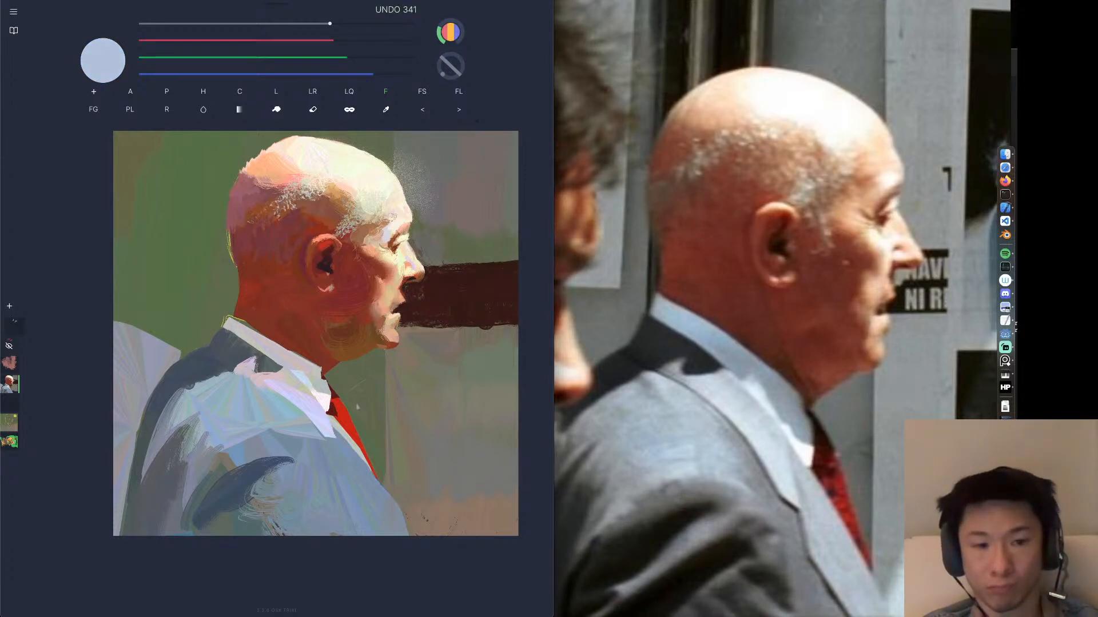
mouse_move(334, 428)
left_mouse_down()
mouse_move(369, 493)
mouse_move(366, 462)
left_mouse_up()
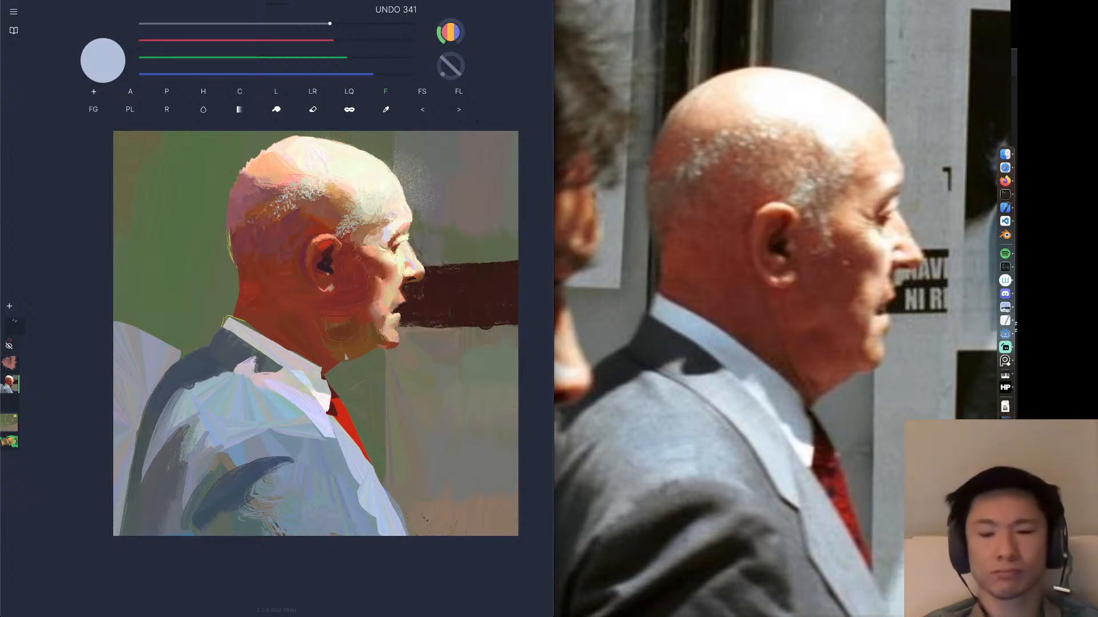
Sample colours from the painting and fill blue-grey shapes along the lower lapel and the front edge of the jacket.
left_click(386, 110)
left_click(280, 446)
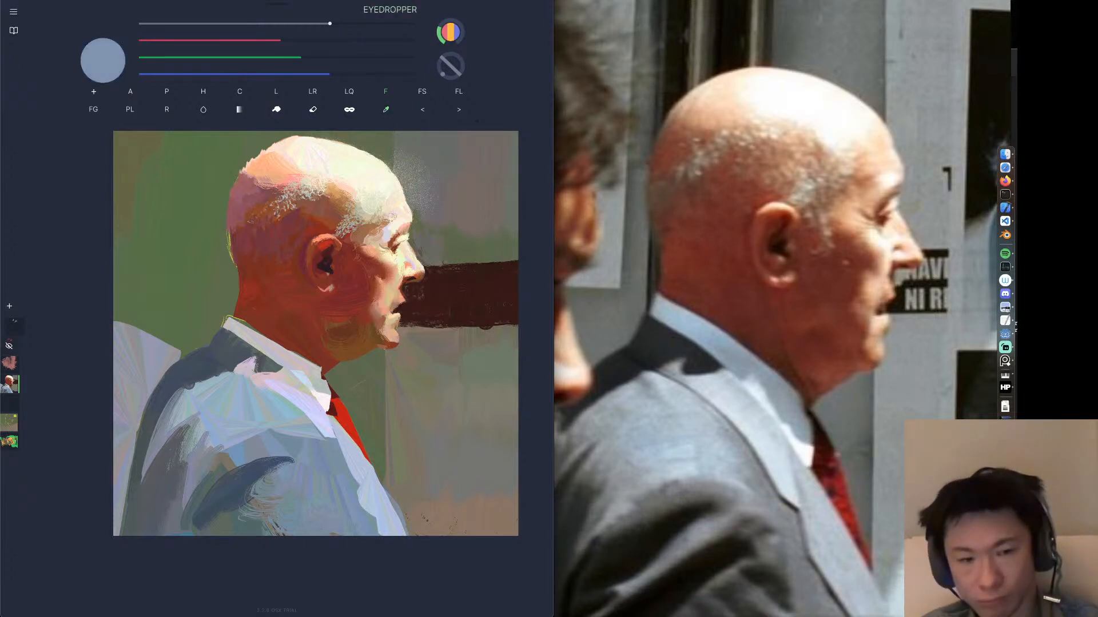
mouse_move(360, 490)
left_mouse_down()
mouse_move(399, 560)
mouse_move(412, 549)
left_mouse_up()
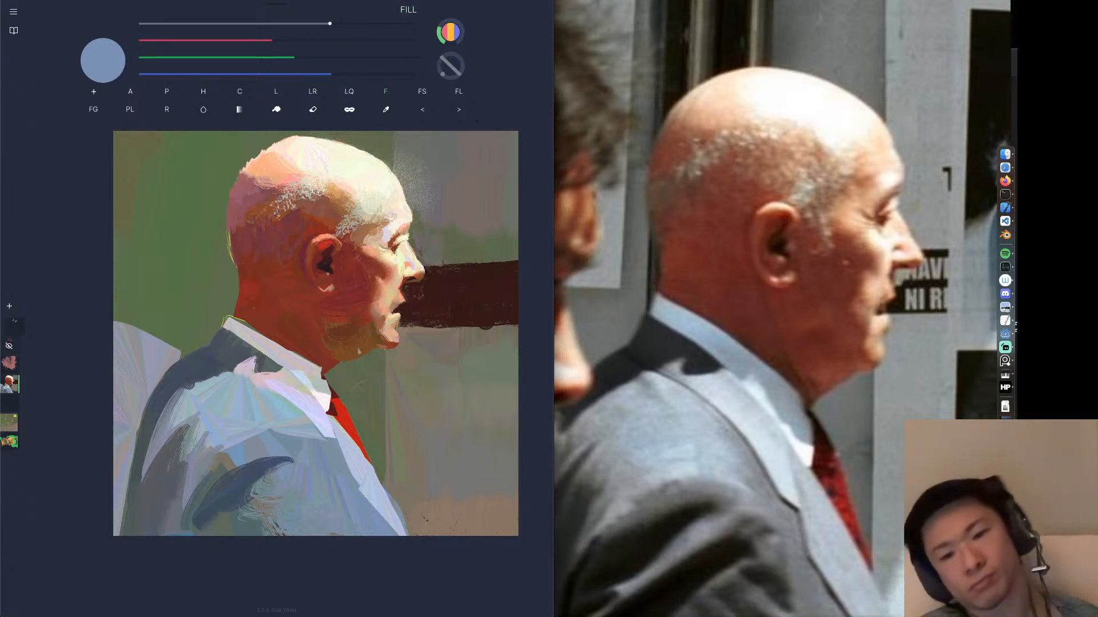
key("alt")
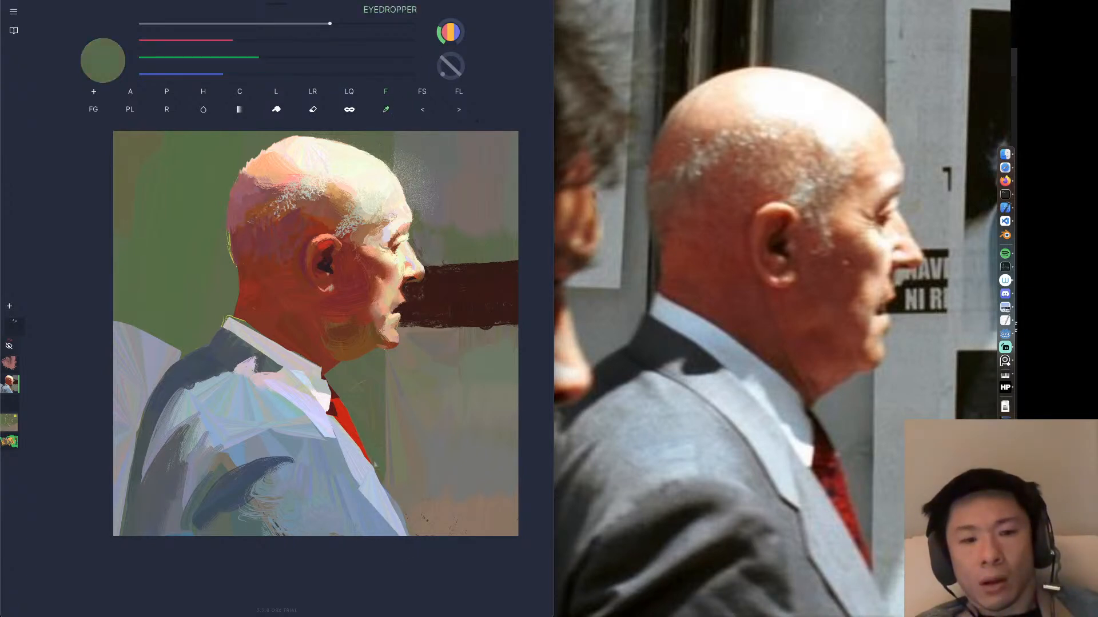
mouse_move(357, 469)
left_mouse_down()
mouse_move(347, 481)
mouse_move(392, 527)
left_mouse_up()
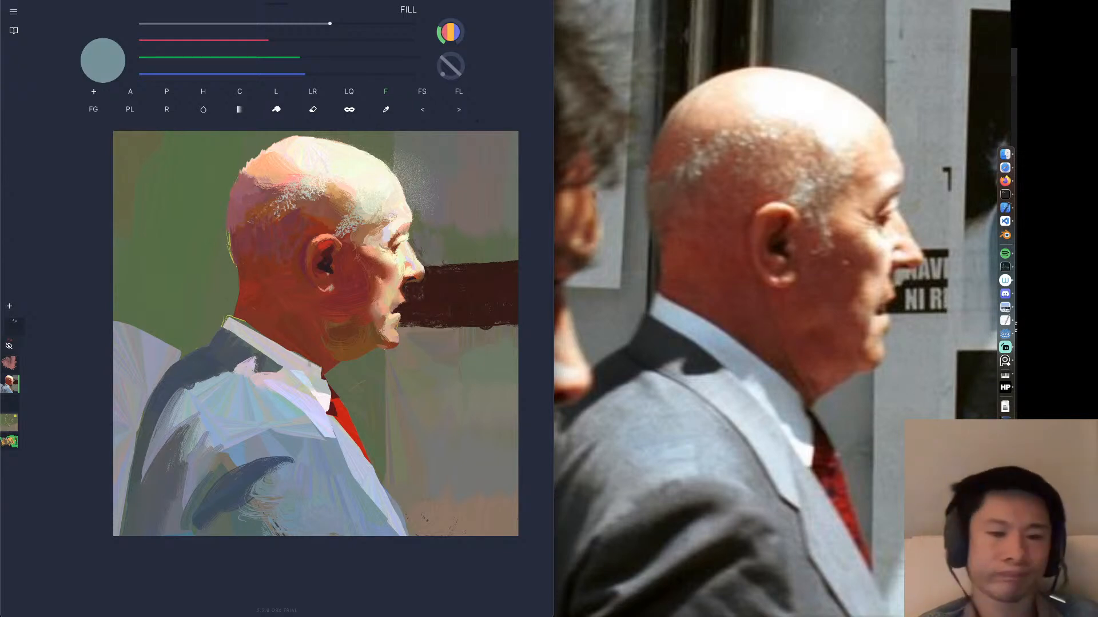
Mix a dark blue from a sampled colour and fill a small shadow at the lapel notch, undoing the last fill.
left_click(391, 111)
left_click_drag(322, 397, 329, 441)
mouse_move(271, 64)
left_mouse_down()
mouse_move(221, 59)
mouse_move(261, 73)
left_mouse_up()
left_click(204, 42)
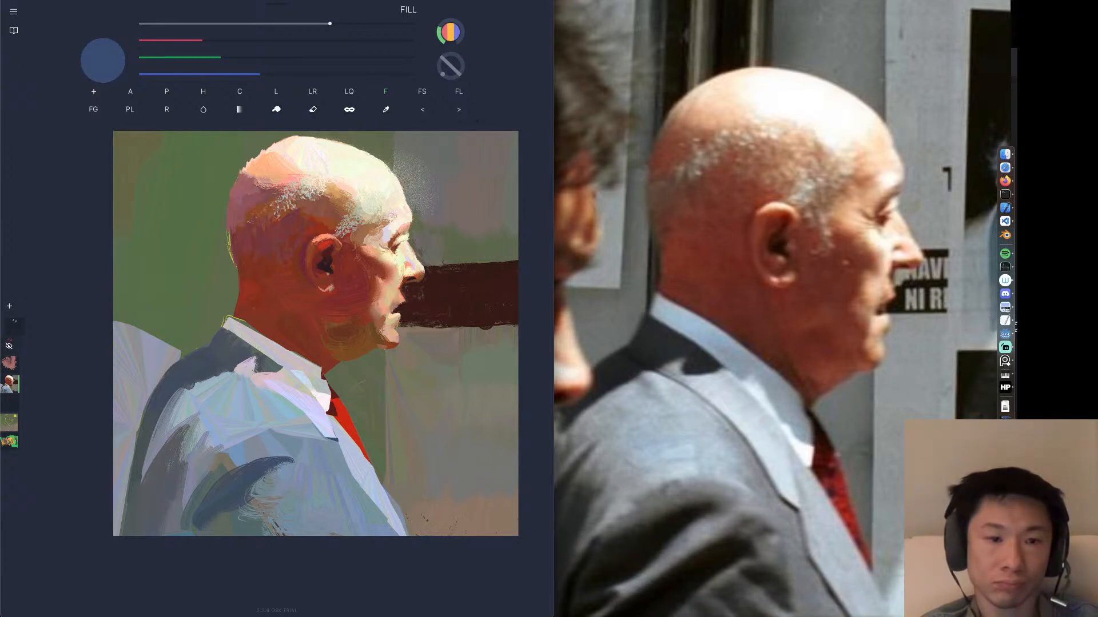
left_click(422, 112)
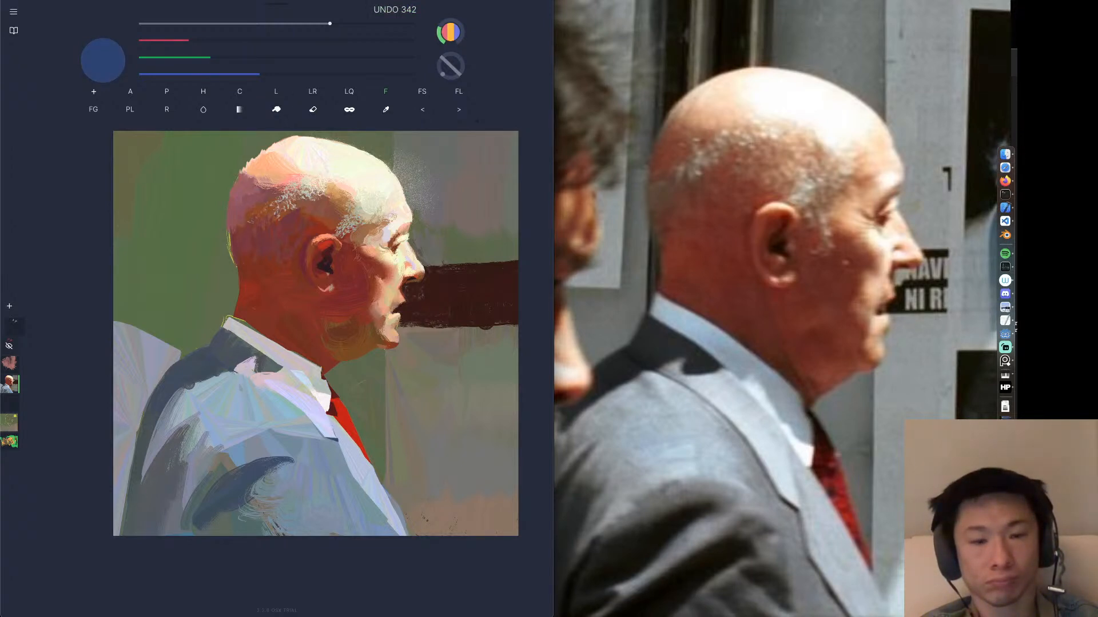
Brighten the dark blue by raising its green and blue, fill the thin lapel shadow, and sample light blue from the jacket.
left_click_drag(210, 60, 224, 59)
left_click_drag(252, 71, 258, 70)
left_click(235, 58)
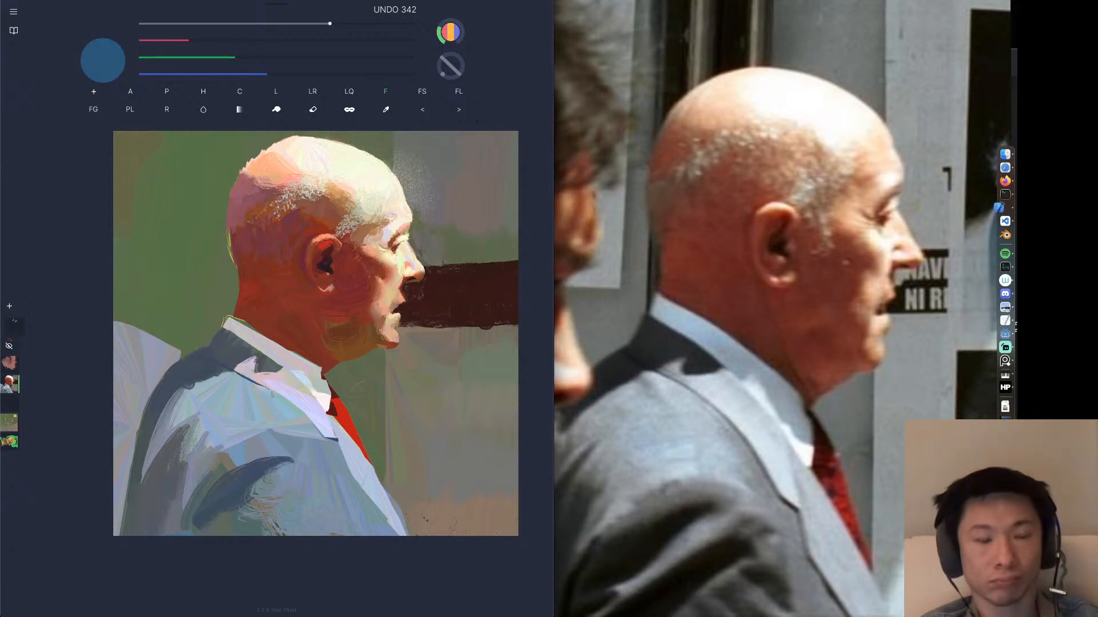
mouse_move(385, 111)
left_mouse_down()
mouse_move(271, 403)
mouse_move(251, 408)
mouse_move(267, 394)
left_mouse_up()
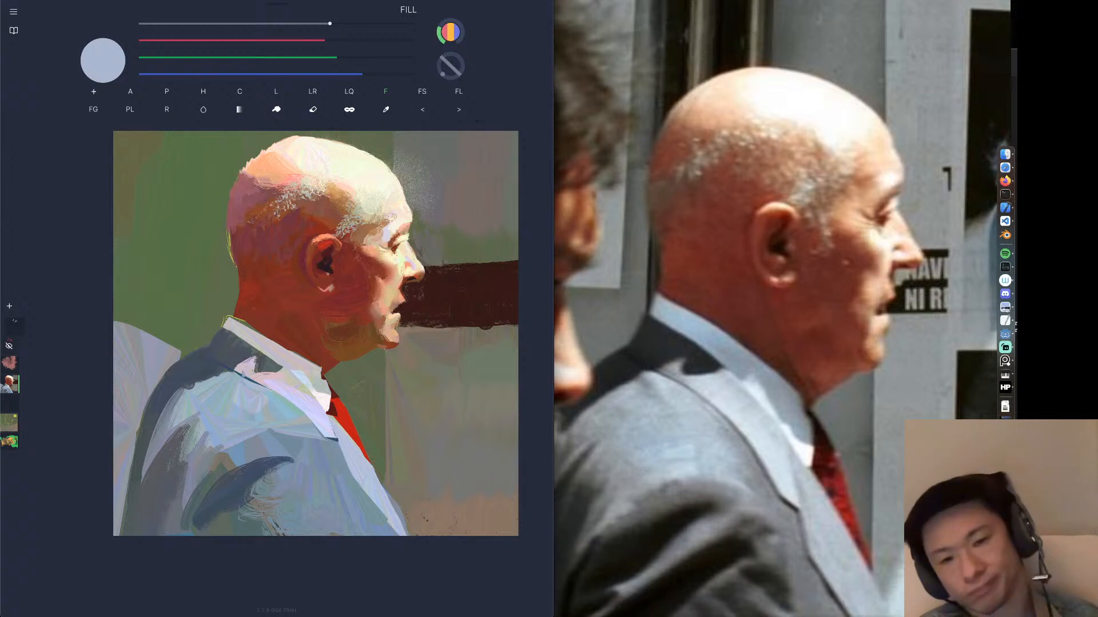
Try light blue Pencil strokes over the sleeve folds with a large and a smaller brush, undoing each attempt.
left_click(386, 110)
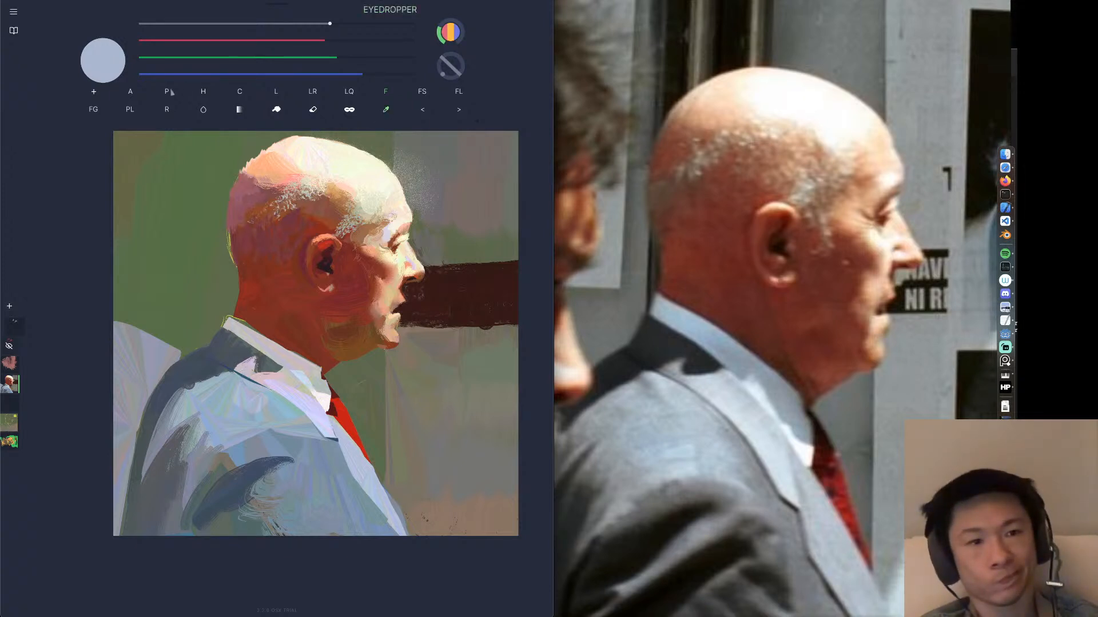
key("p")
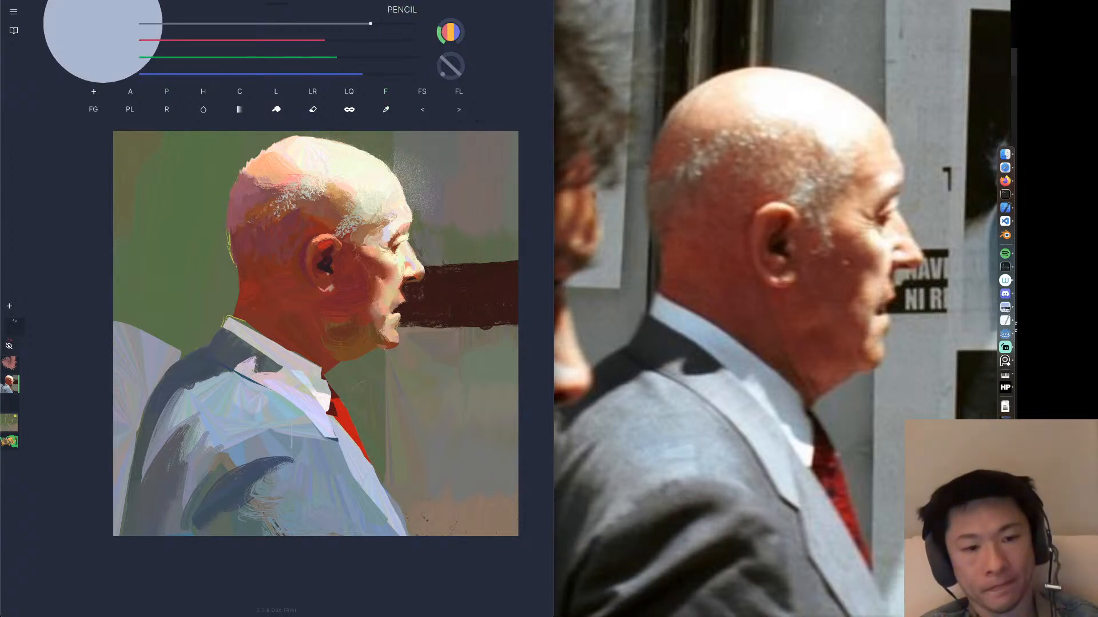
left_click_drag(271, 440, 278, 488)
left_click(422, 110)
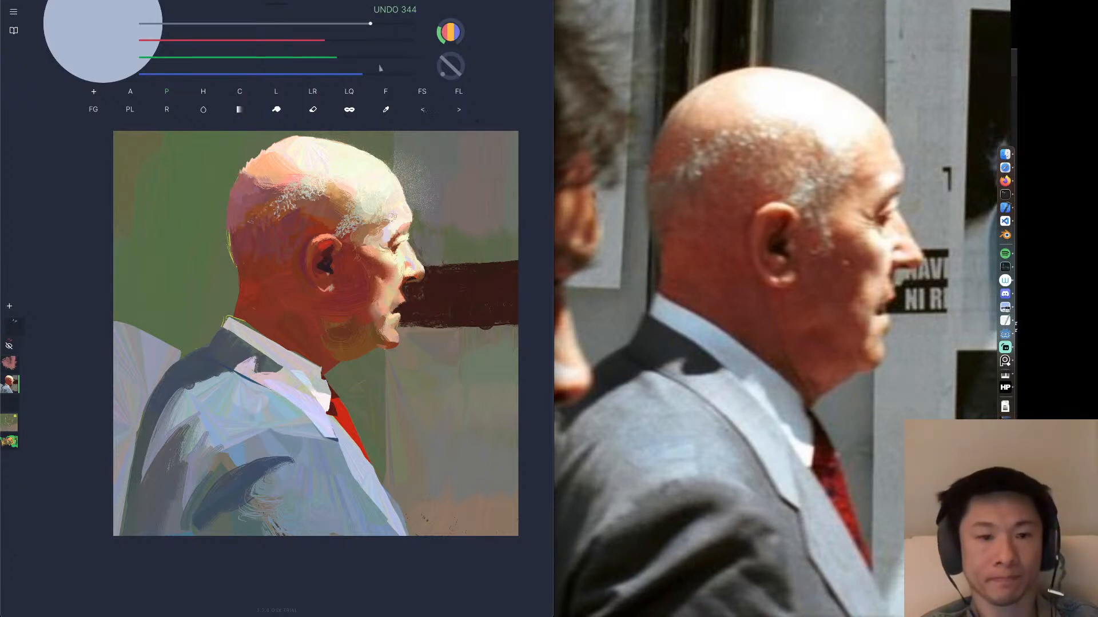
mouse_move(345, 17)
left_mouse_down()
mouse_move(321, 23)
mouse_move(336, 23)
left_mouse_up()
mouse_move(265, 463)
left_mouse_down()
mouse_move(291, 428)
mouse_move(314, 466)
left_mouse_up()
left_click(423, 109)
Sample a grey-blue from the jacket and pencil size 50 strokes across the chest beside the lapel, undoing the last two.
mouse_move(386, 110)
left_mouse_down()
mouse_move(290, 450)
mouse_move(283, 429)
mouse_move(328, 469)
left_mouse_up()
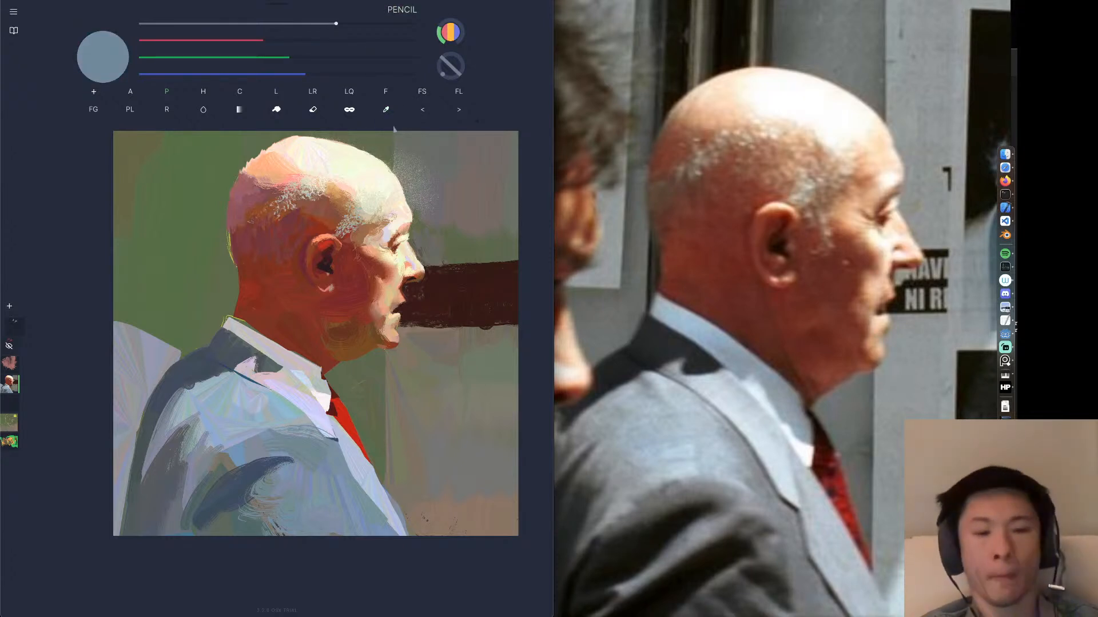
left_click(422, 110)
left_click_drag(322, 24, 302, 25)
left_click_drag(272, 436, 307, 426)
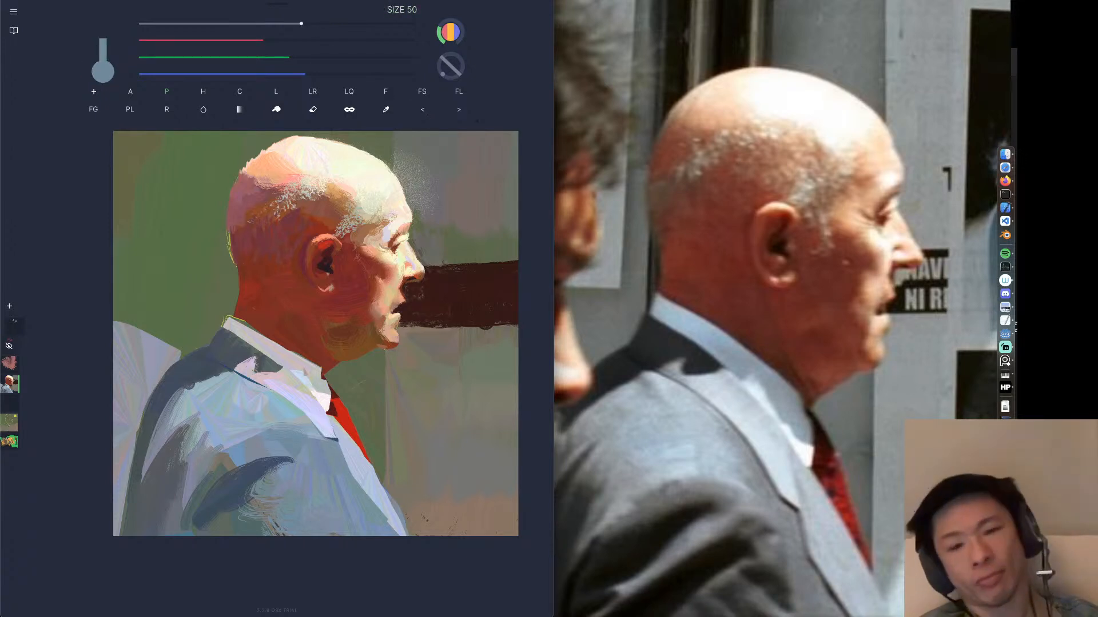
left_click_drag(282, 405, 316, 435)
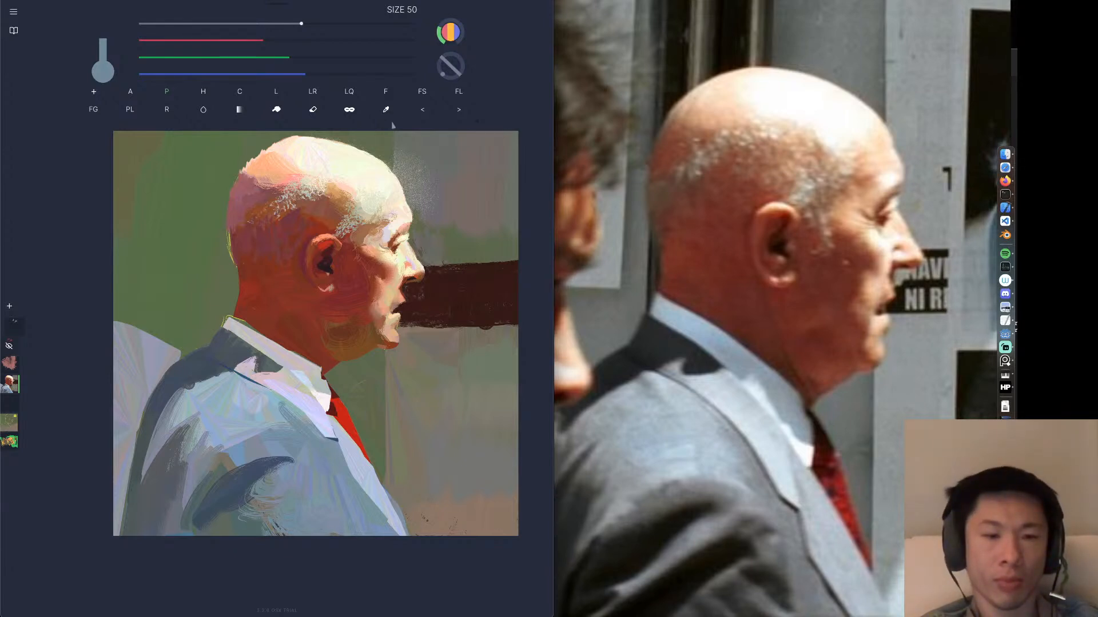
left_click(423, 110)
left_click(422, 110)
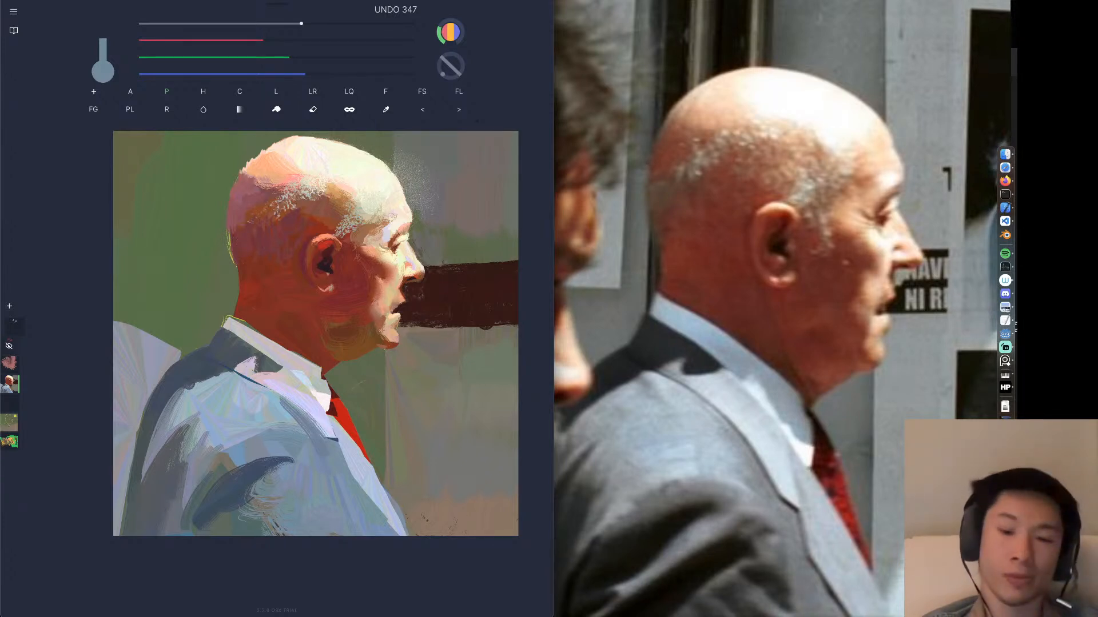
Switch to the Liquify brush and reshape the jacket around the lapel, undoing the last push.
scroll(341, 380, "down", 3)
left_click_drag(342, 381, 338, 317)
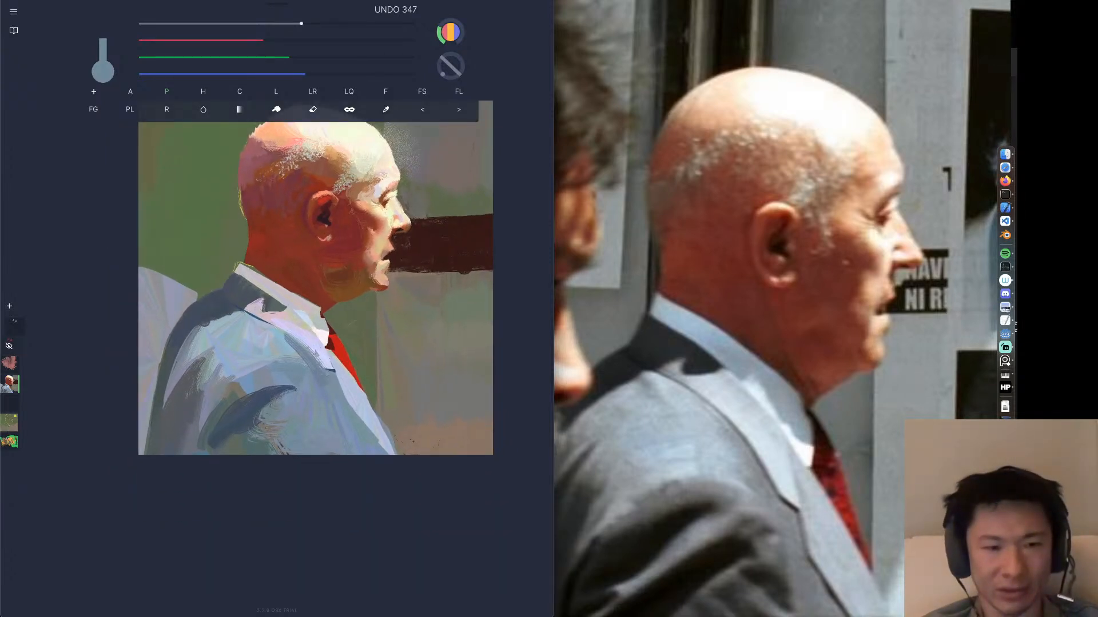
scroll(318, 369, "up", 6)
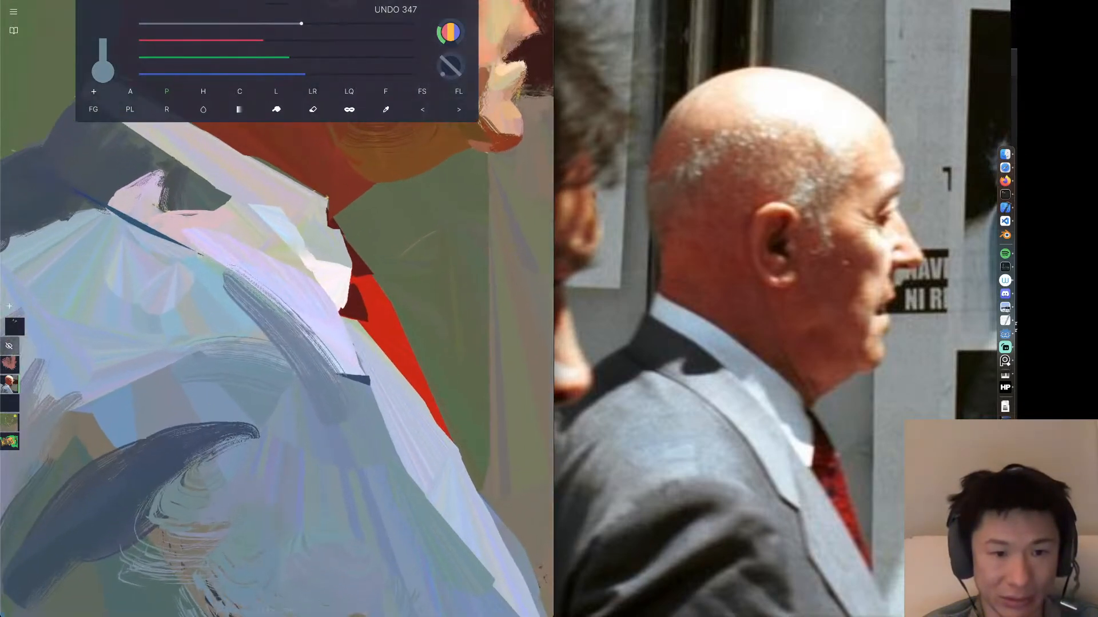
scroll(274, 275, "down", 6)
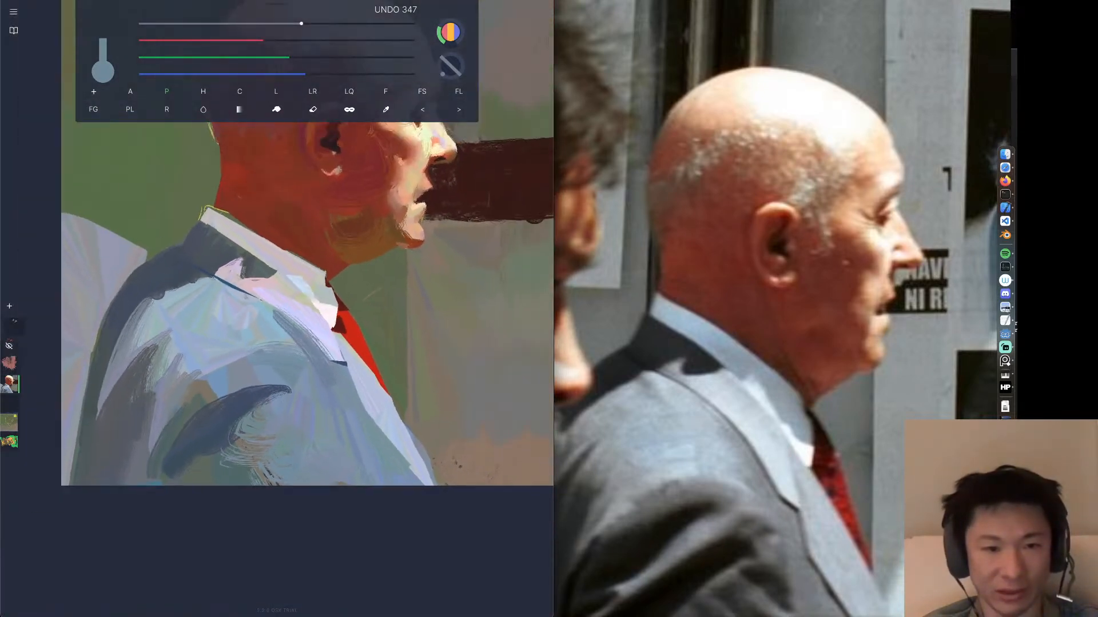
left_click_drag(263, 278, 272, 219)
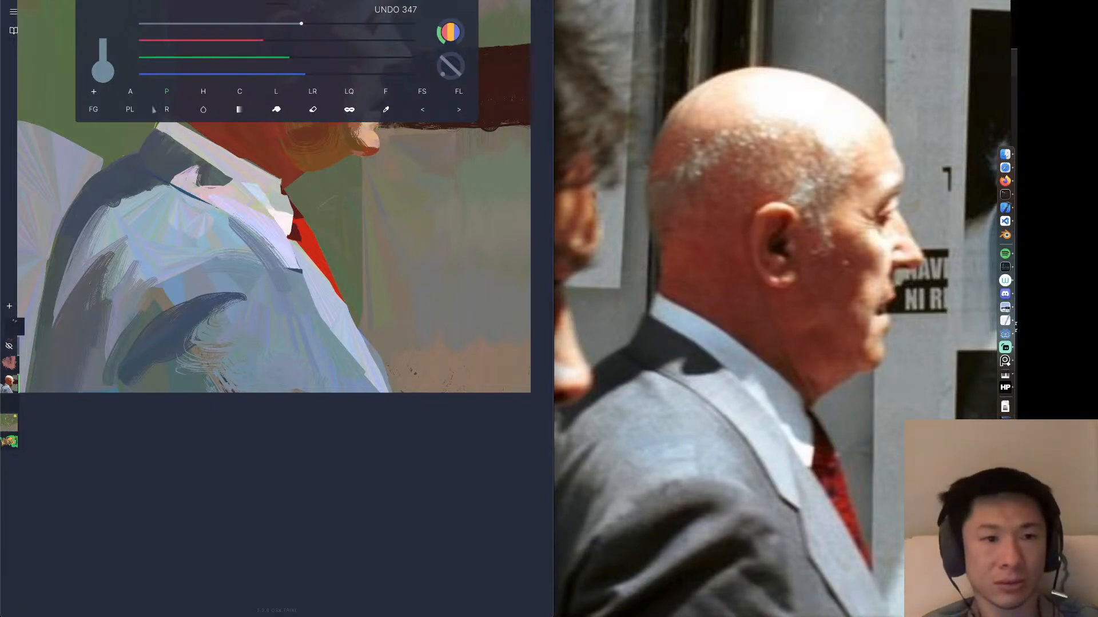
left_click(349, 92)
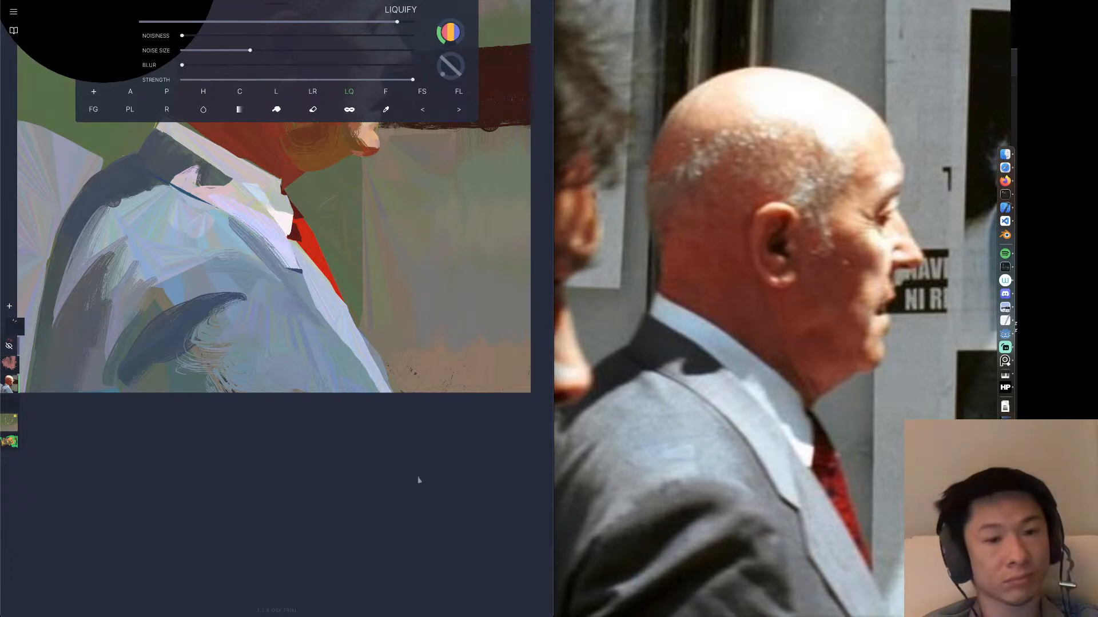
mouse_move(366, 260)
left_mouse_down()
mouse_move(350, 220)
mouse_move(328, 215)
left_mouse_up()
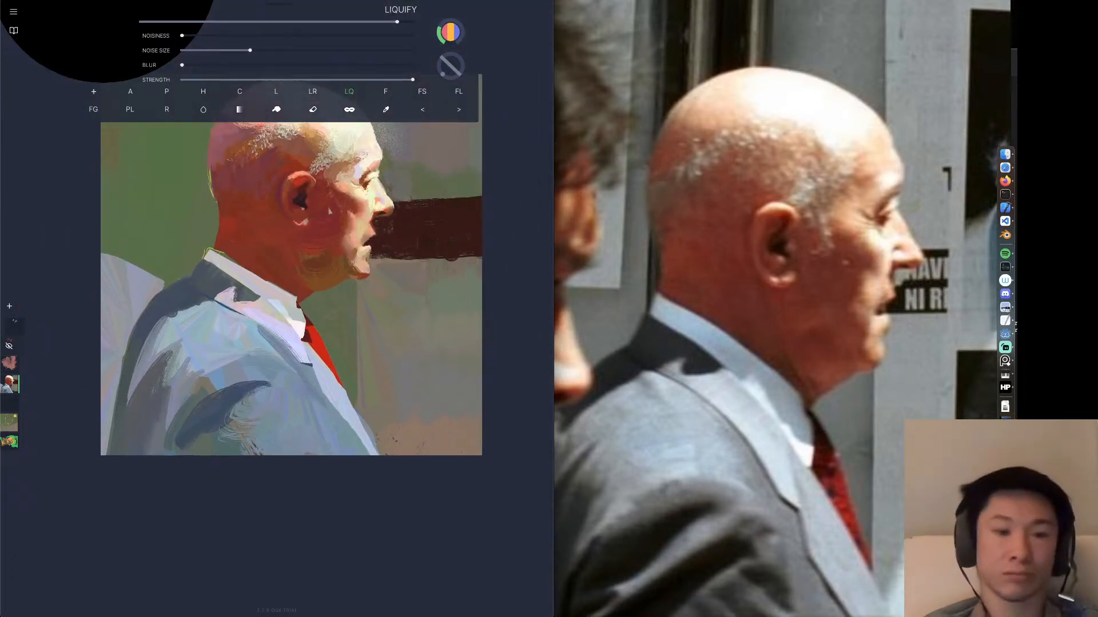
left_click(423, 109)
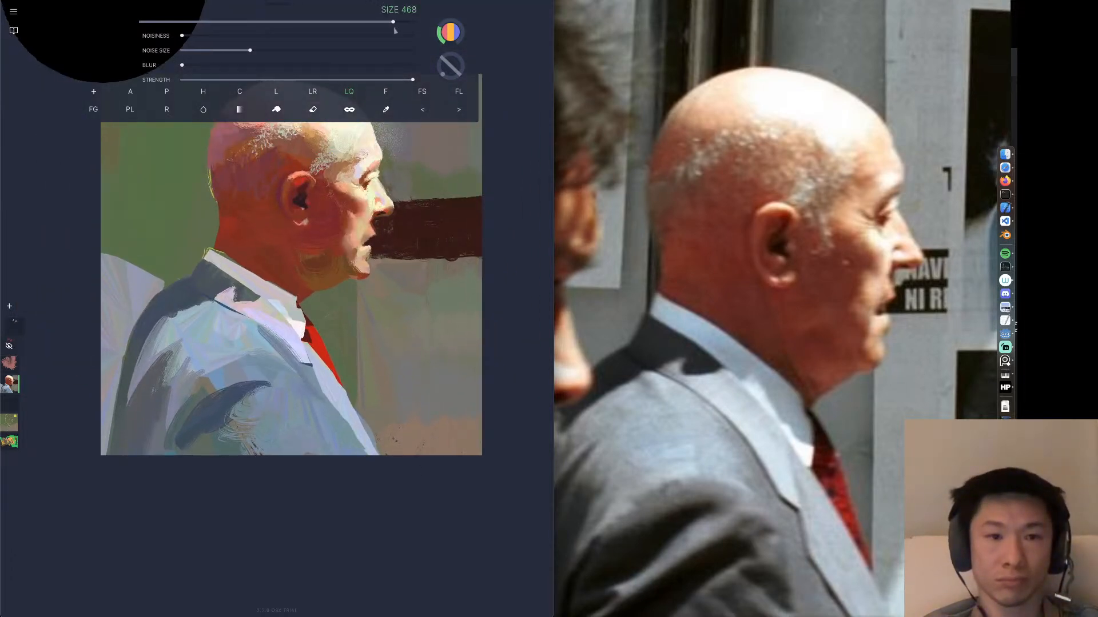
Set the Liquify brush to its maximum size and 63 rotation, and push the lapel tip and the jacket's front edge outward.
left_click_drag(395, 22, 412, 22)
left_click_drag(444, 75, 440, 71)
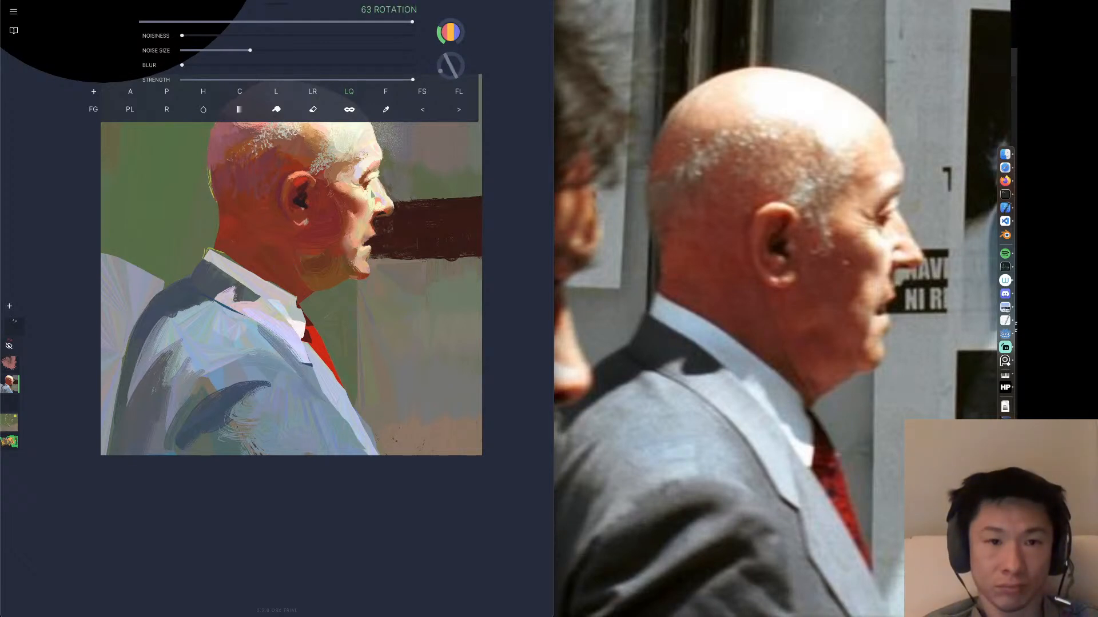
left_click_drag(303, 346, 391, 491)
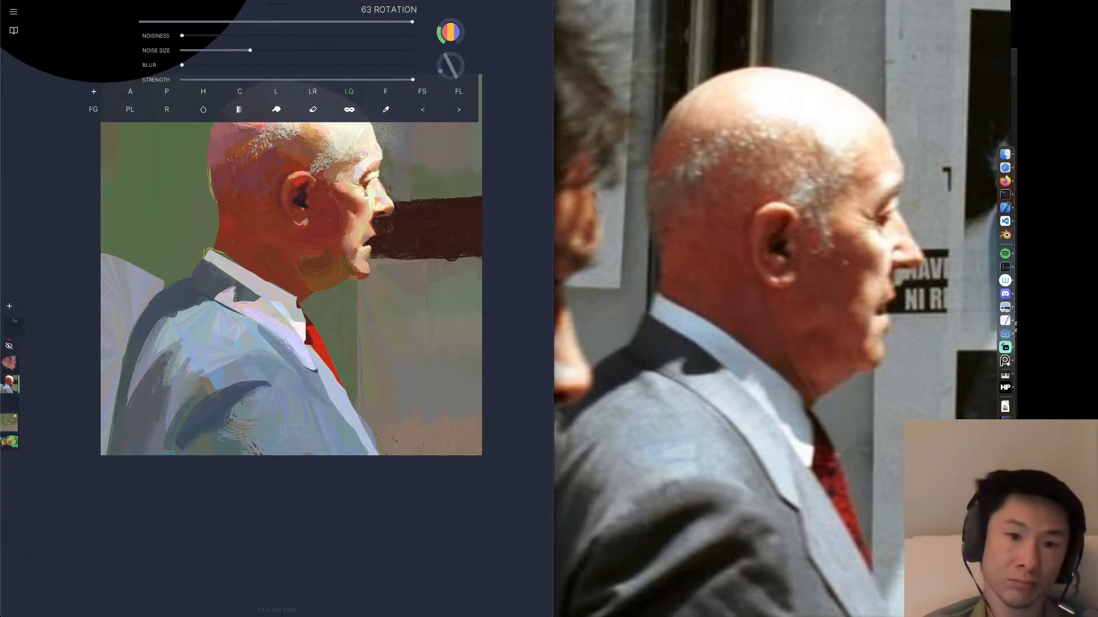
key("super+z")
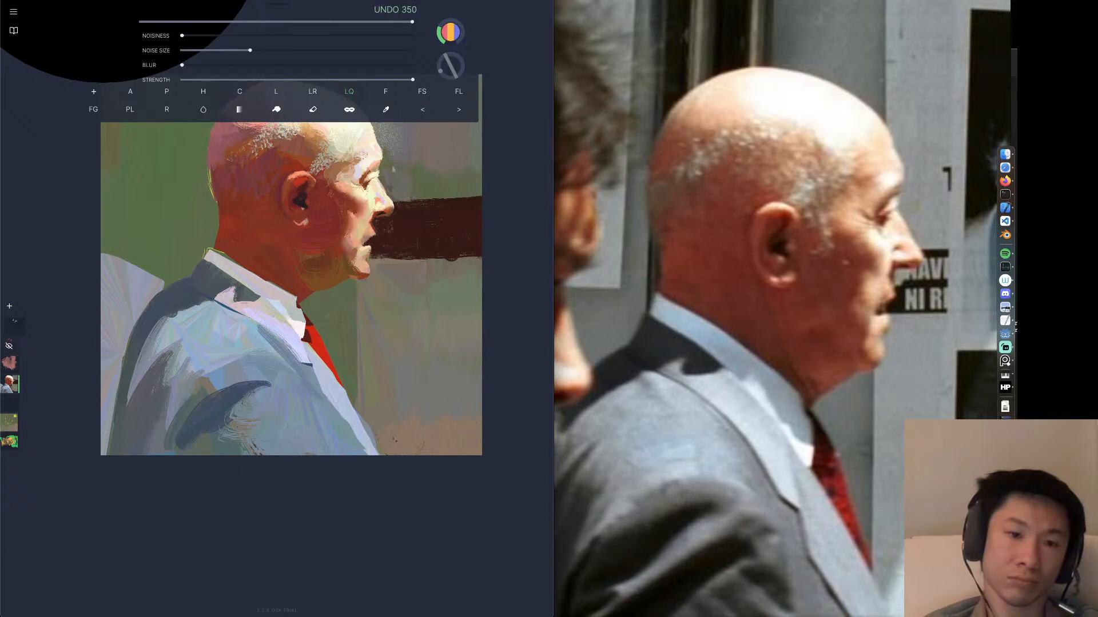
left_click_drag(305, 353, 315, 377)
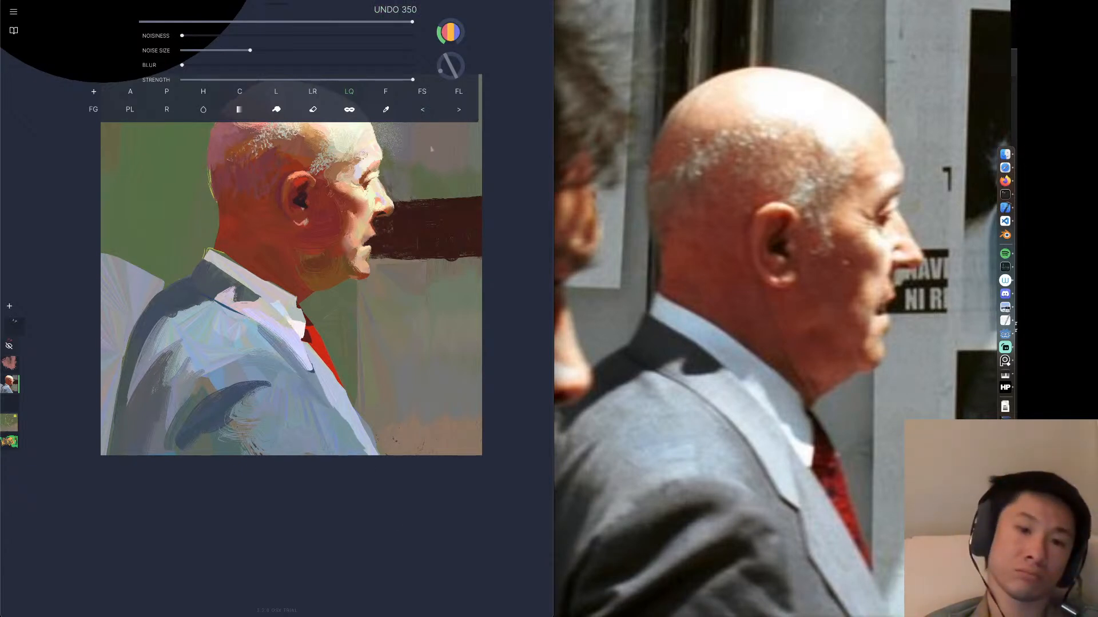
left_click(429, 116)
left_click_drag(313, 362, 322, 377)
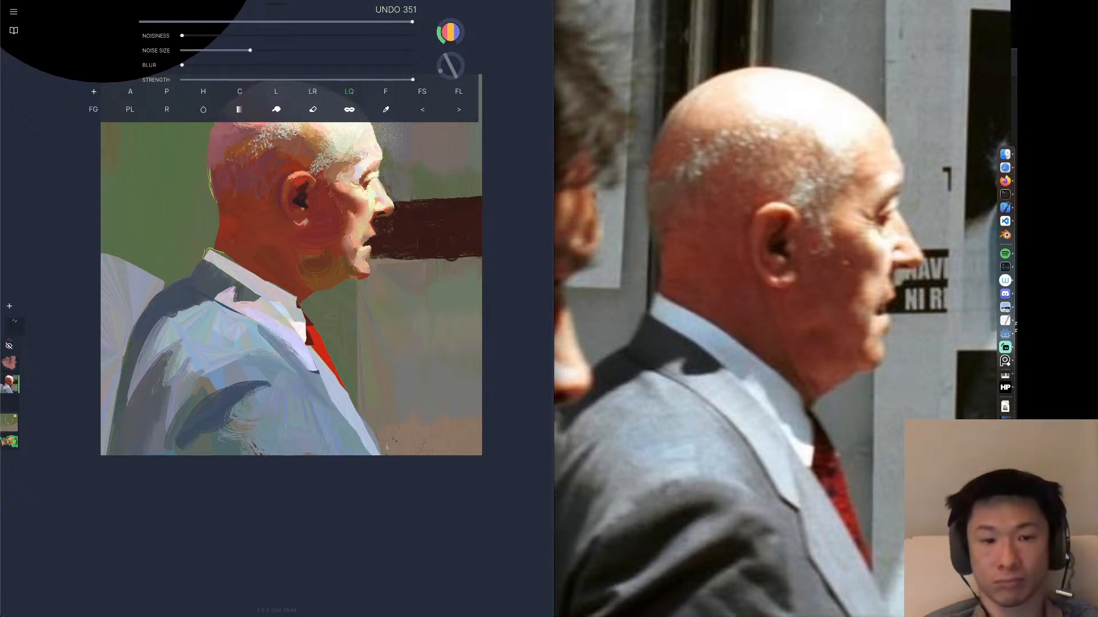
left_click_drag(334, 371, 434, 537)
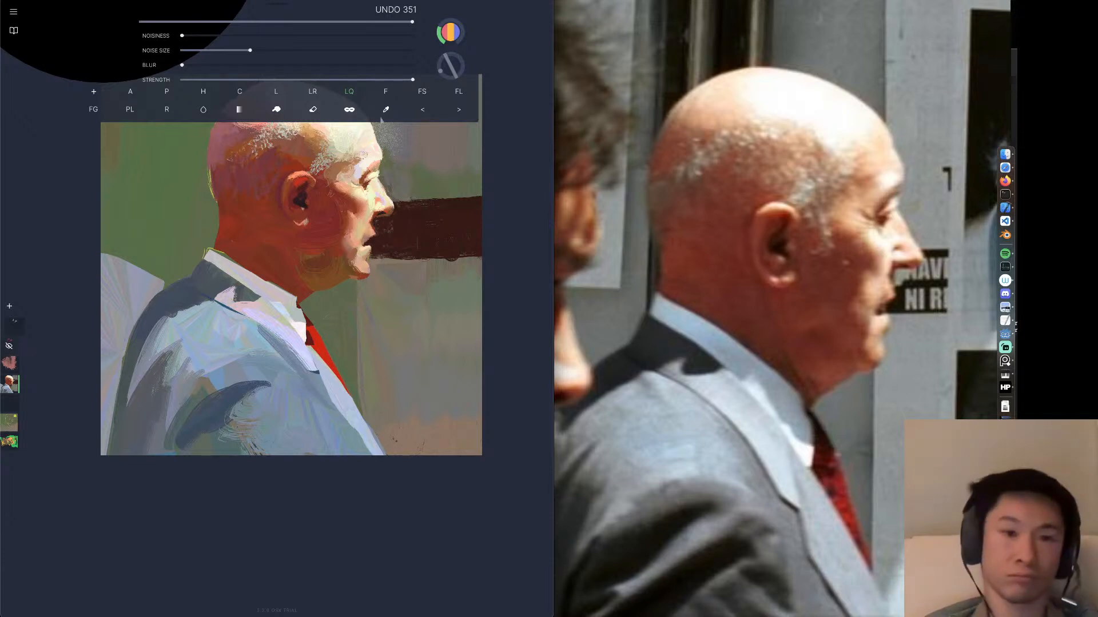
Sample brown and olive background tones and pencil along the jacket's lower front edge, undoing the last stroke.
left_click(405, 363, "alt")
left_click(404, 429, "alt")
left_click_drag(379, 437, 391, 460)
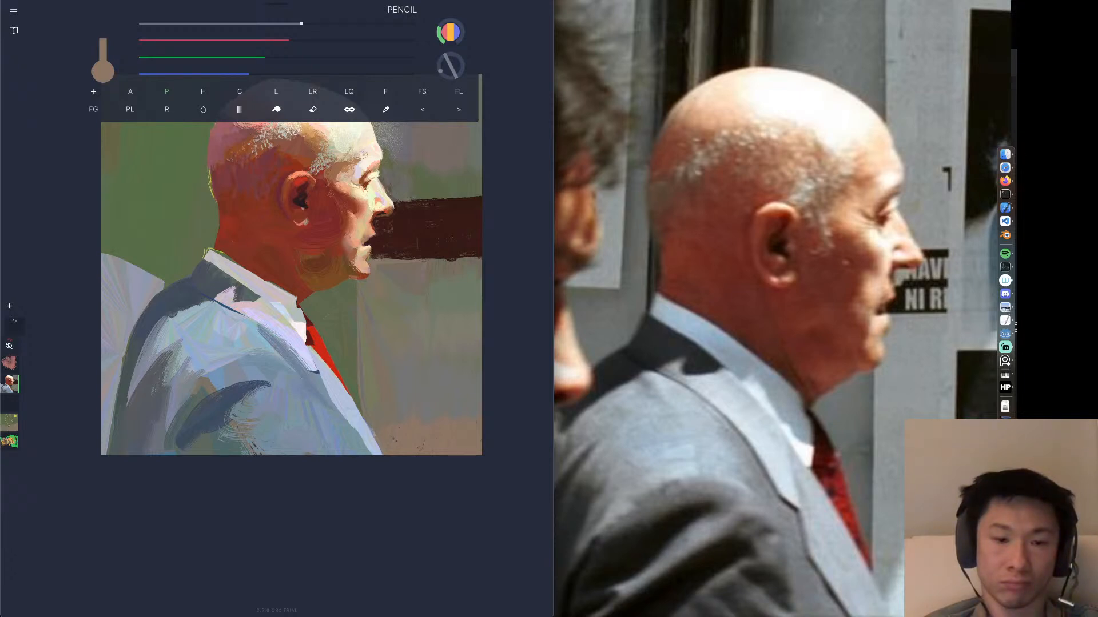
left_click(366, 409, "alt")
key("super+z")
mouse_move(376, 290)
left_mouse_down()
mouse_move(329, 262)
mouse_move(328, 273)
left_mouse_up()
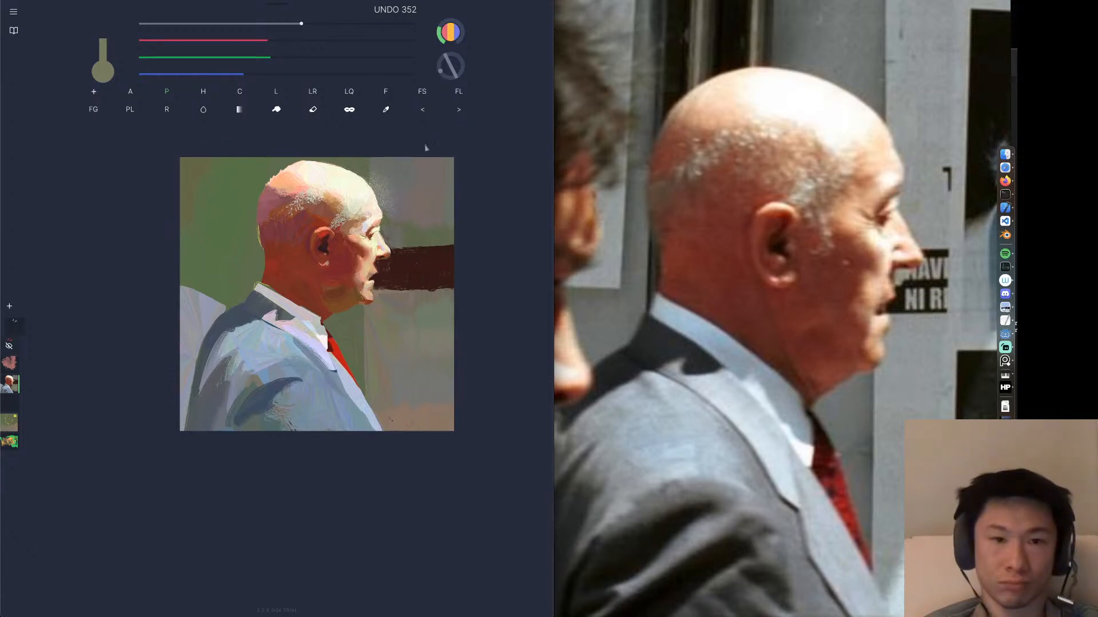
Sample the pale tone behind the shoulder, mix a muted blue-grey with less green and blue, and pencil a vertical background panel behind the man.
left_click(453, 314, "alt")
left_click(433, 298, "alt")
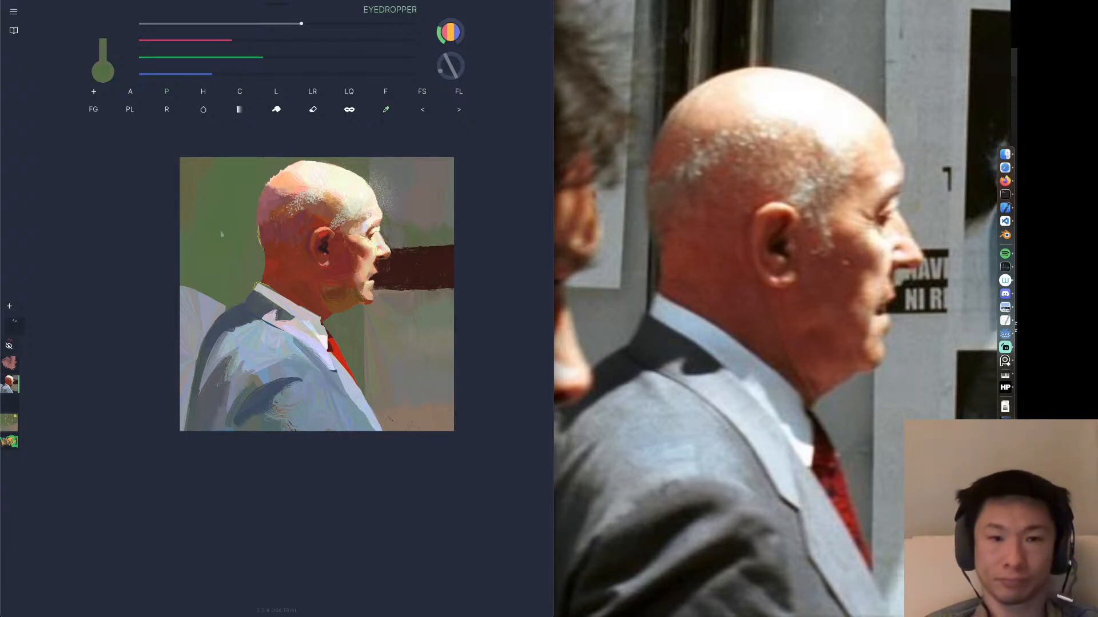
left_click(211, 307, "alt")
left_click_drag(299, 57, 277, 42)
left_click_drag(321, 74, 311, 74)
mouse_move(221, 303)
left_mouse_down()
mouse_move(222, 151)
mouse_move(213, 280)
mouse_move(203, 160)
mouse_move(193, 286)
mouse_move(183, 163)
left_mouse_up()
left_click_drag(186, 267, 179, 298)
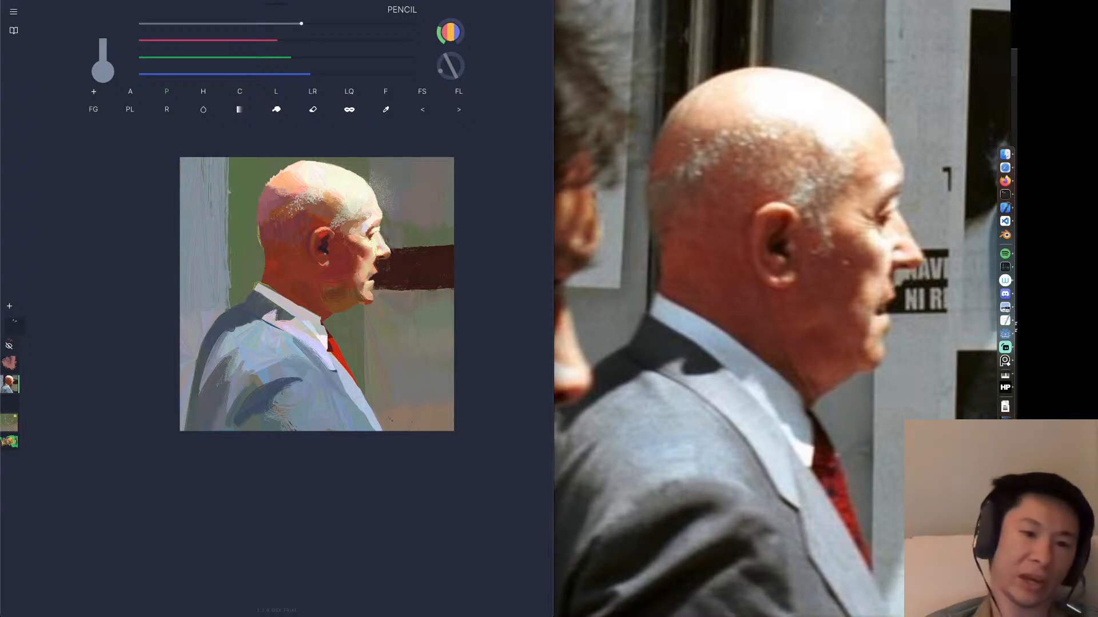
Sample a grey from the panel's edge and straighten that edge with a size 19 Pencil, undoing the last stroke.
left_click(387, 109)
left_click(222, 197)
left_click(261, 23)
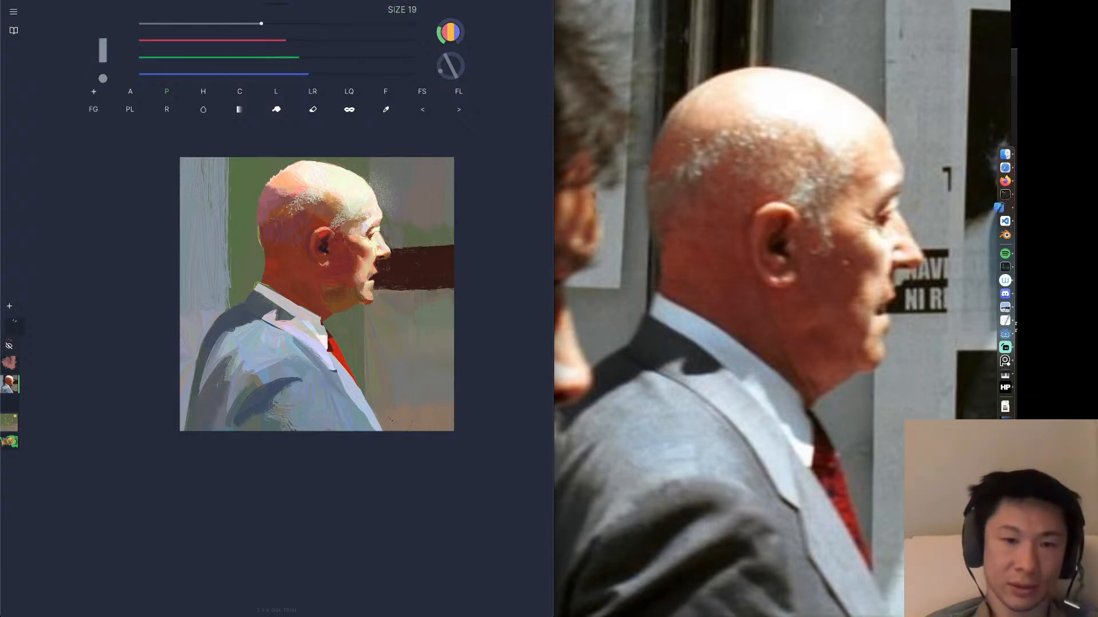
left_click_drag(230, 279, 231, 149)
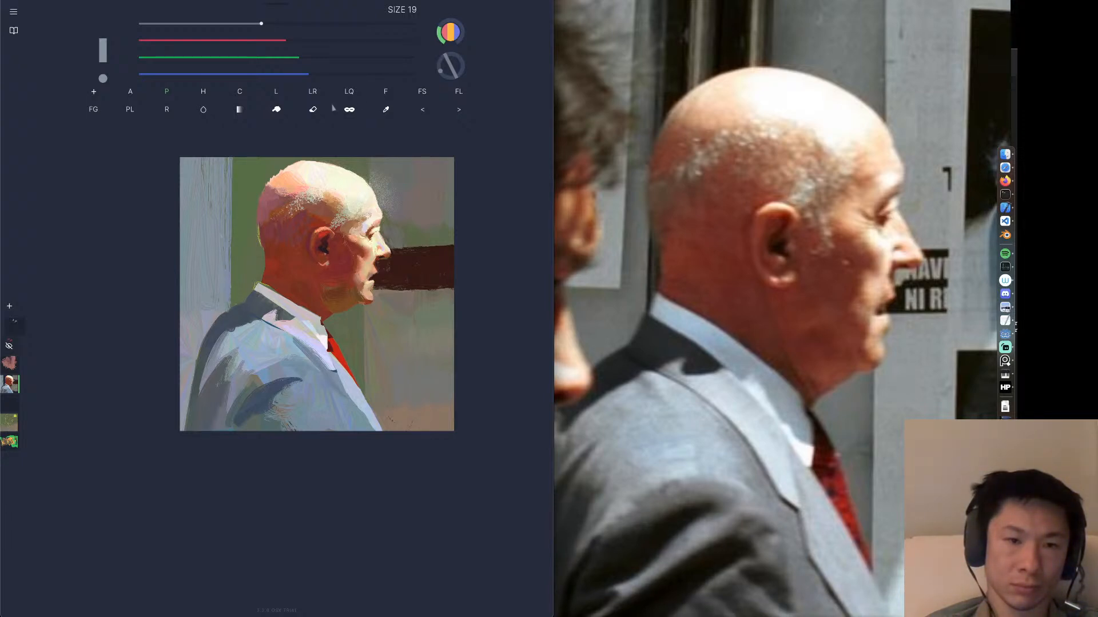
left_click(422, 111)
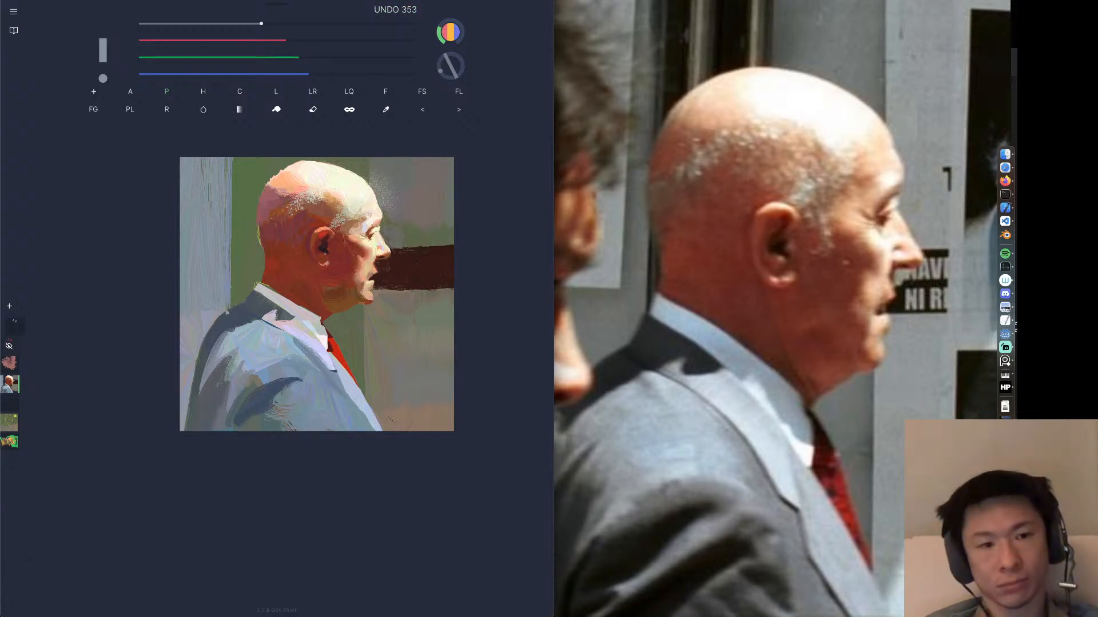
Sample red skin tones from the neck, shift them to brown with more green and blue, and pencil the back of the head.
left_click(386, 110)
left_click(267, 253)
left_click(267, 245)
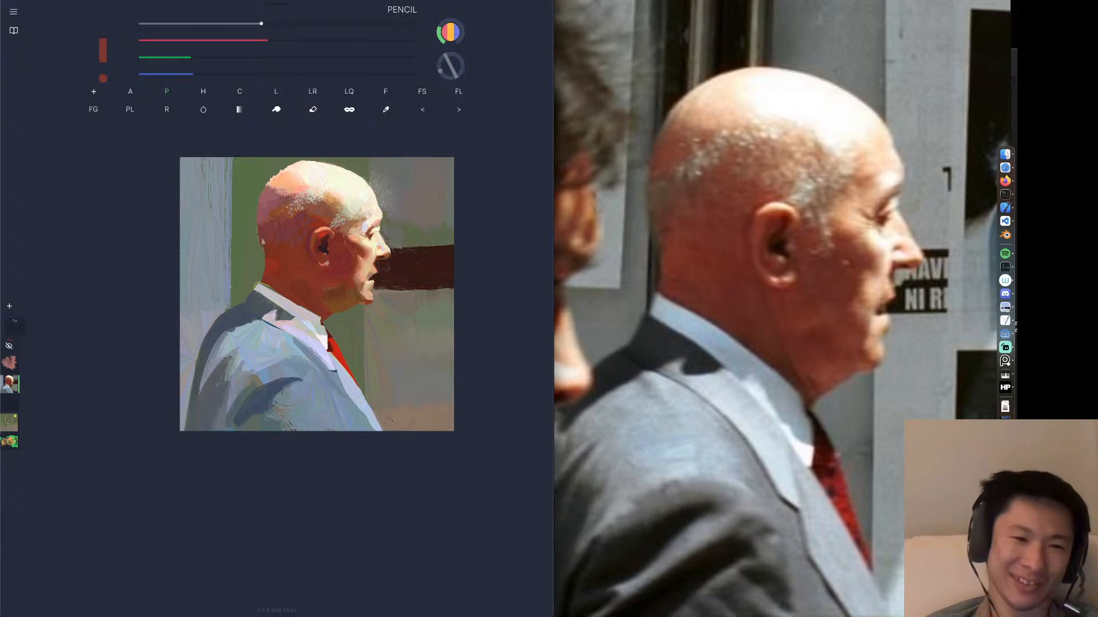
left_click(205, 59)
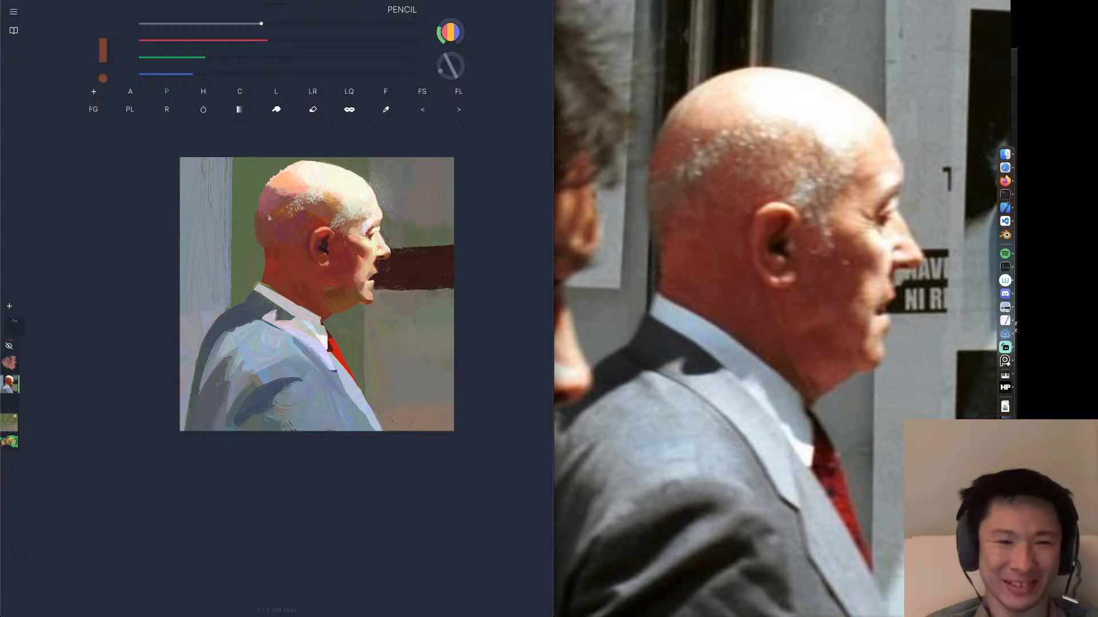
left_click(219, 59)
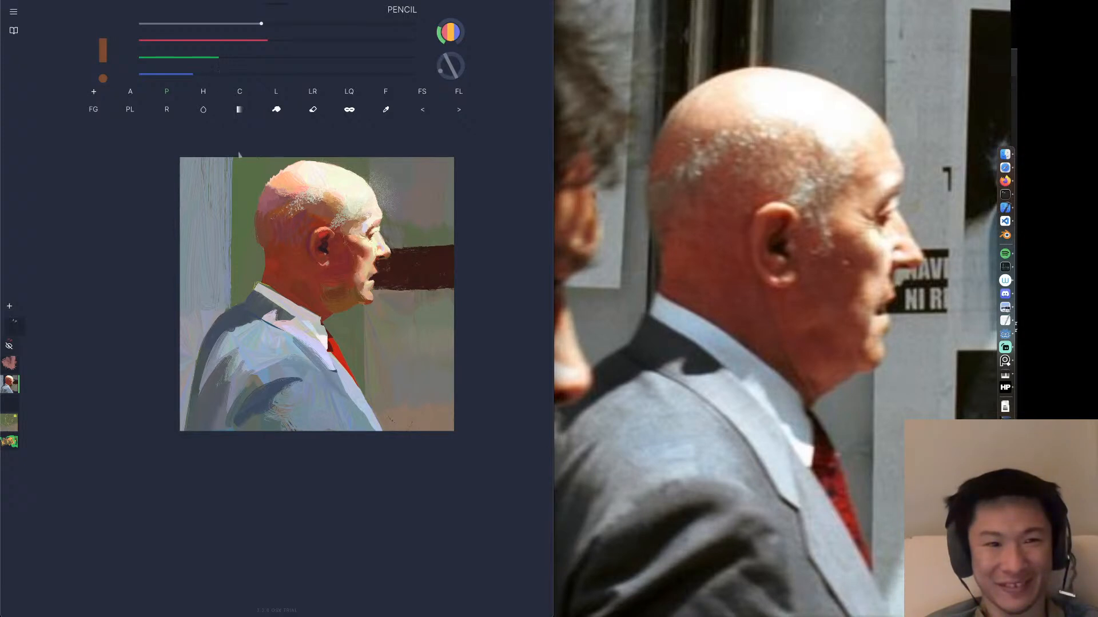
left_click(208, 74)
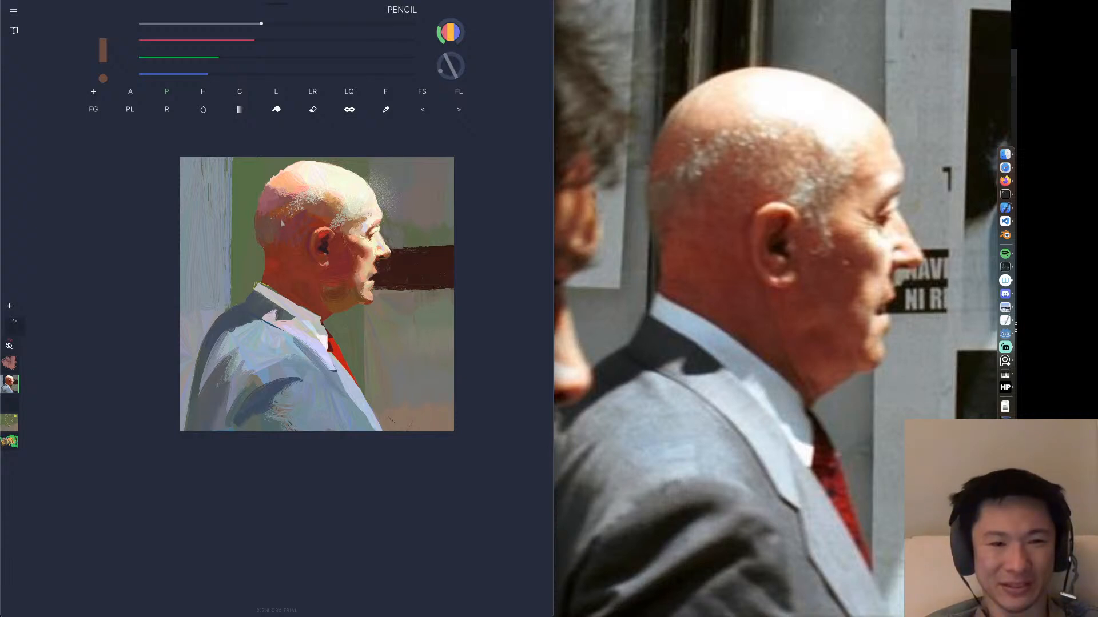
scroll(303, 258, "up", 5)
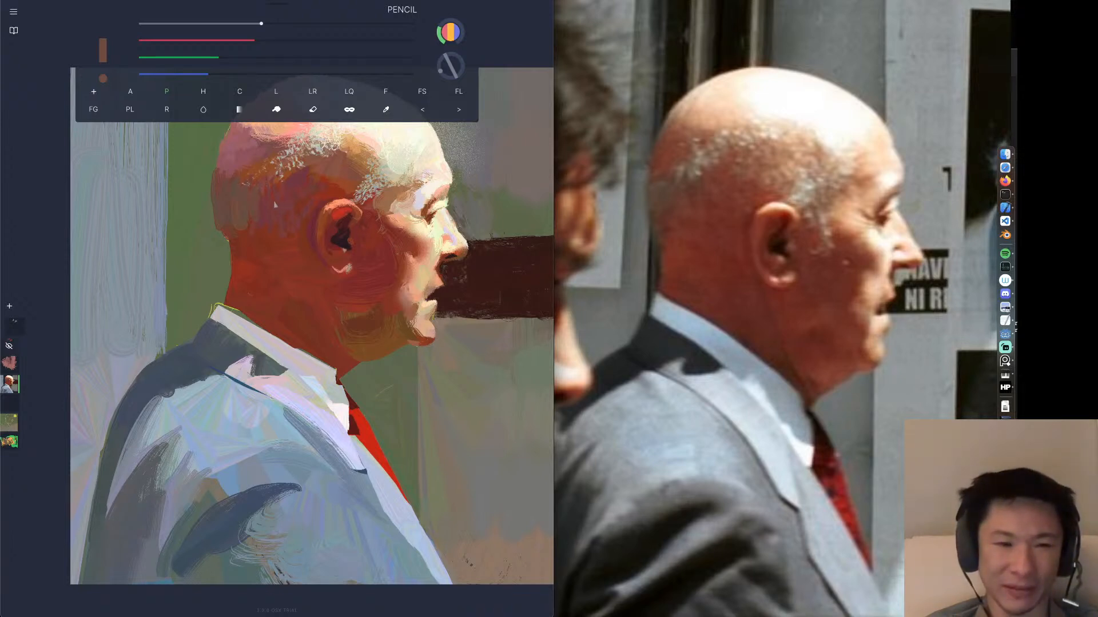
scroll(258, 196, "up", 2)
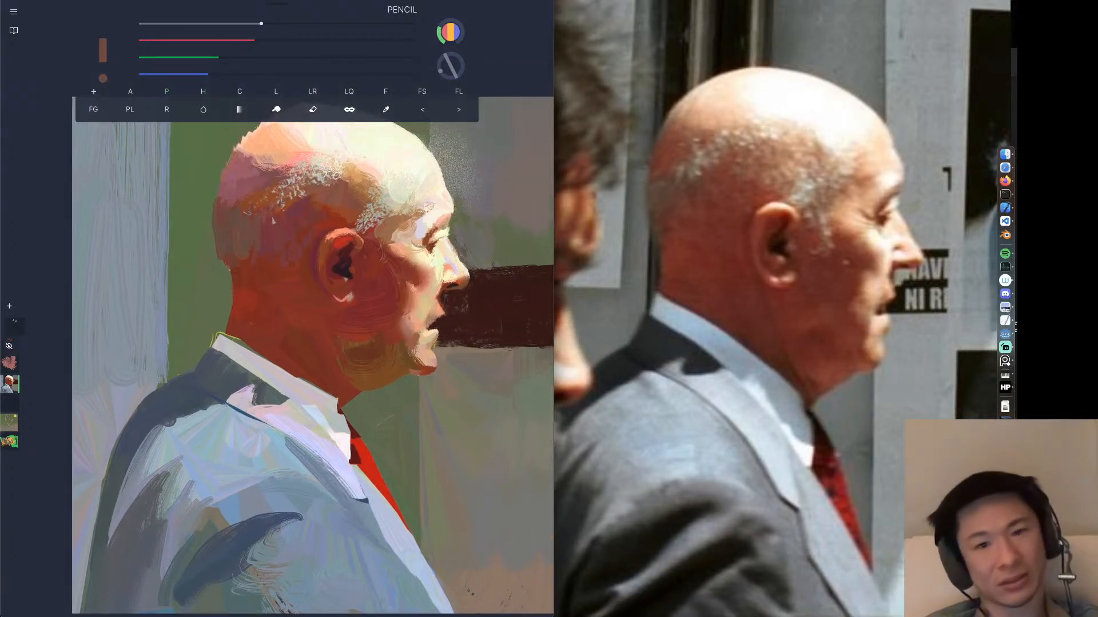
Sample a saturated red tone from the neck, try pencilling it onto the back of the head, and undo those strokes.
key("i")
left_click(275, 280)
left_click(300, 298)
key("i")
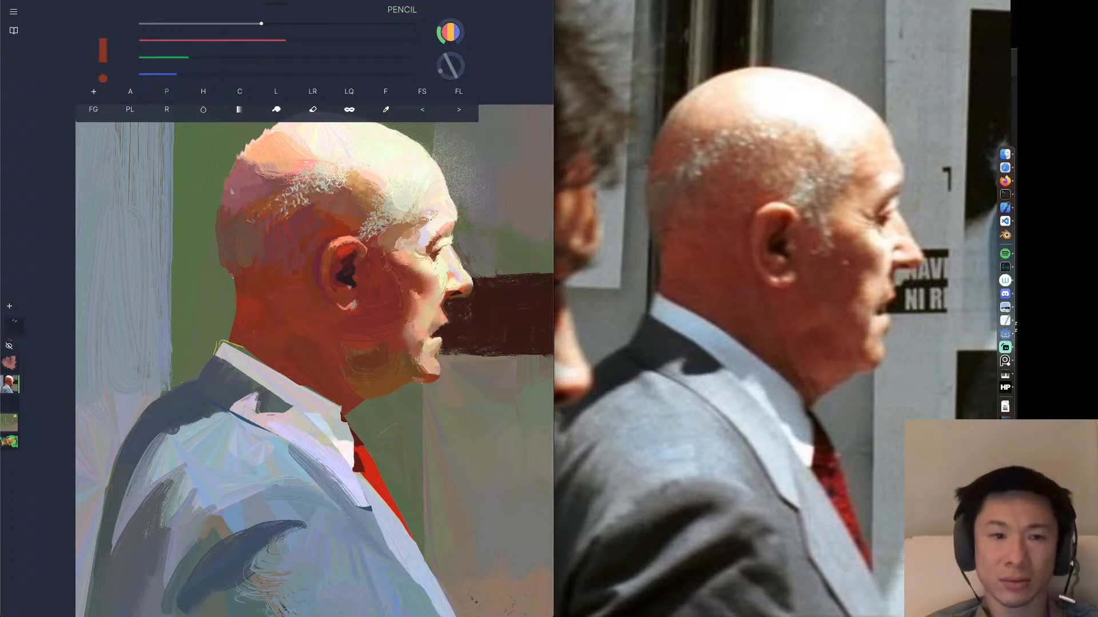
mouse_move(236, 171)
left_mouse_down()
mouse_move(222, 212)
mouse_move(241, 210)
left_mouse_up()
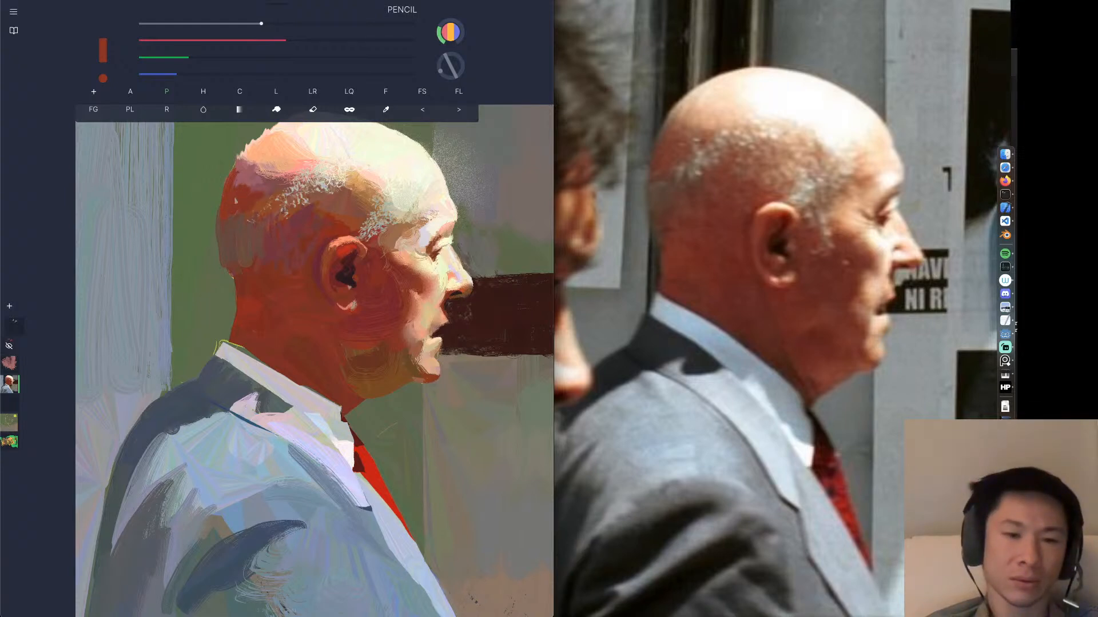
scroll(296, 229, "down", 3)
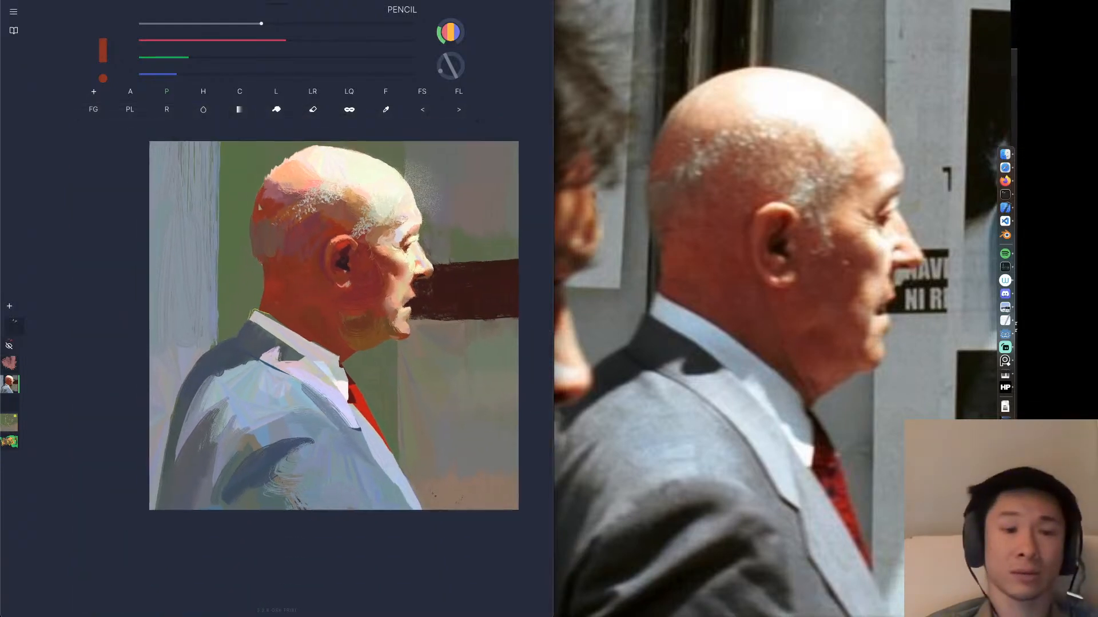
left_click(421, 108)
left_click(420, 107)
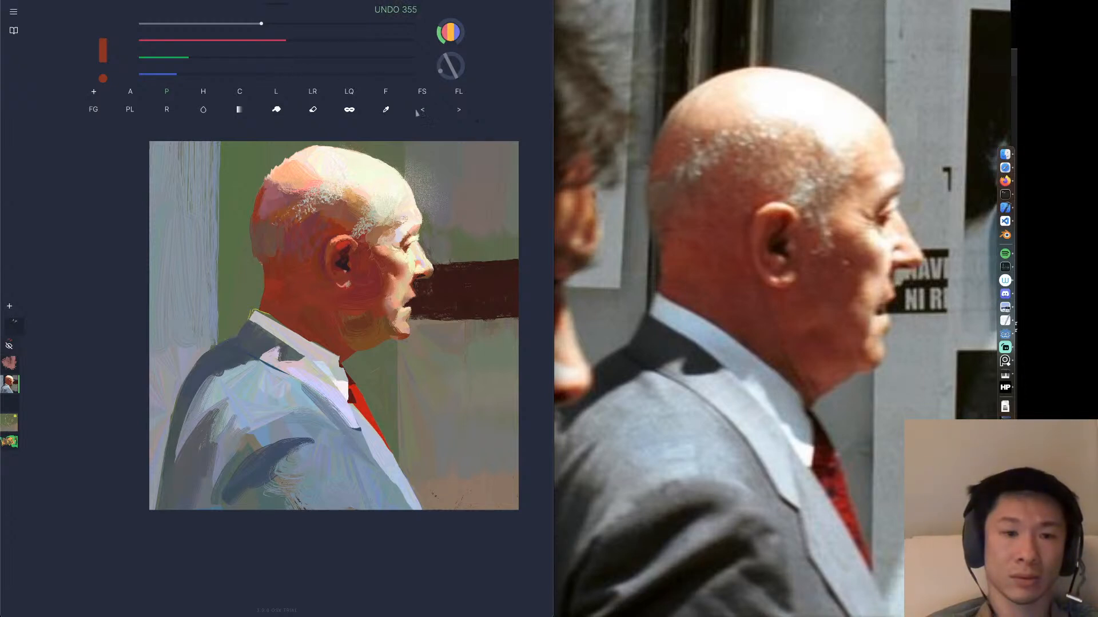
key("super+z")
key("super+z")
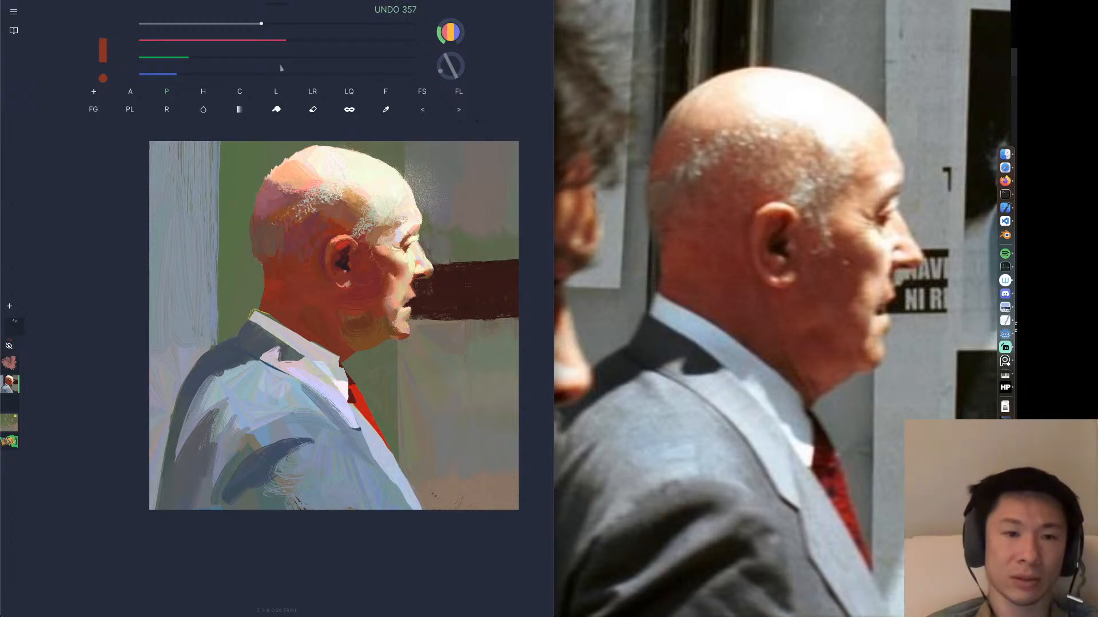
Shift the red to brown with more green and slightly more blue, try the Mix brush on the head, and undo it.
left_click_drag(189, 58, 221, 58)
left_click(185, 74)
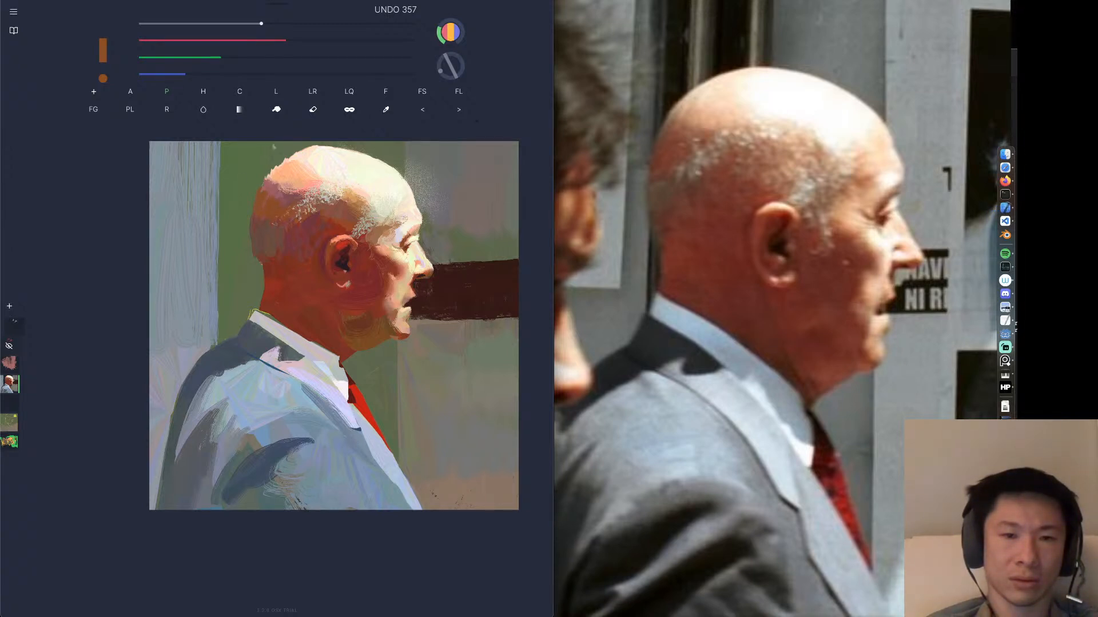
left_click(239, 110)
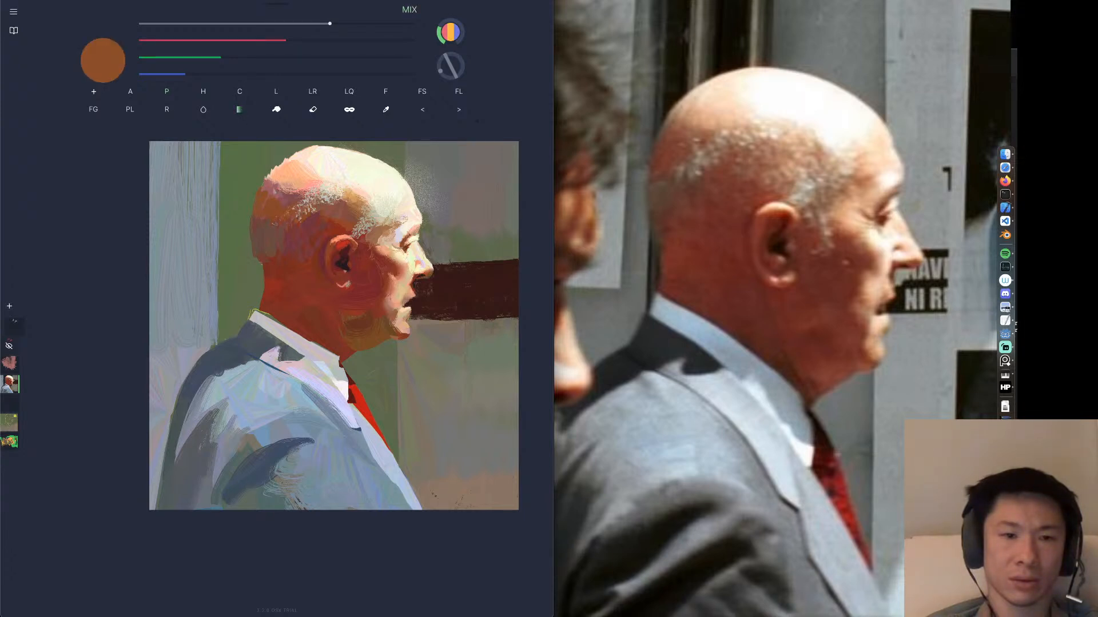
left_click(422, 114)
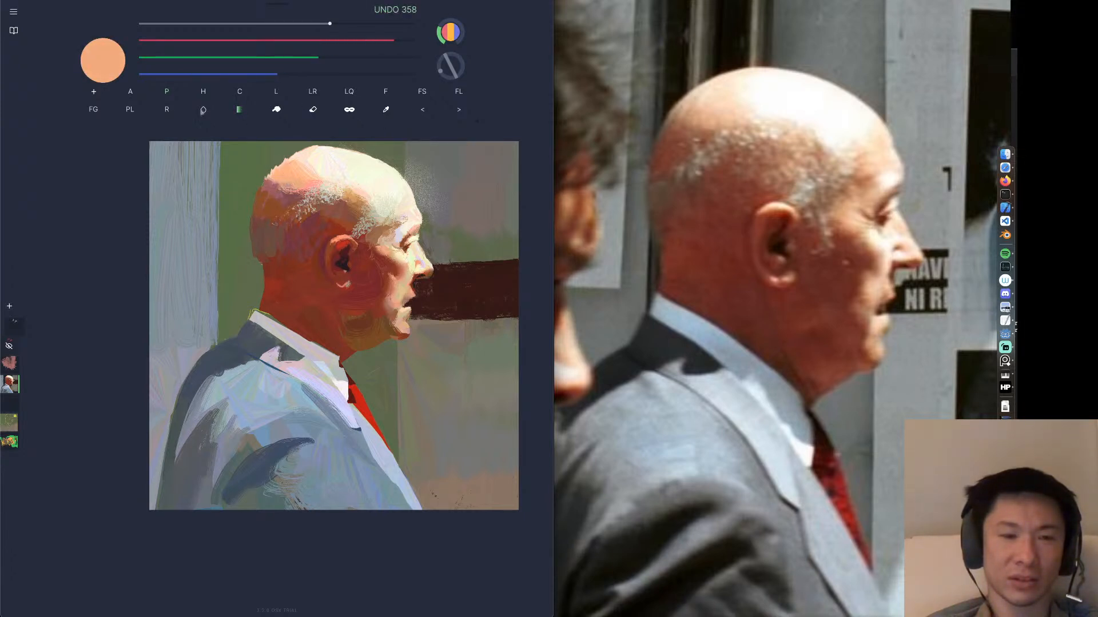
Try smudging the edge of the back of the head with a large and a reduced, rotated Smudge brush, undoing both attempts.
left_click(276, 109)
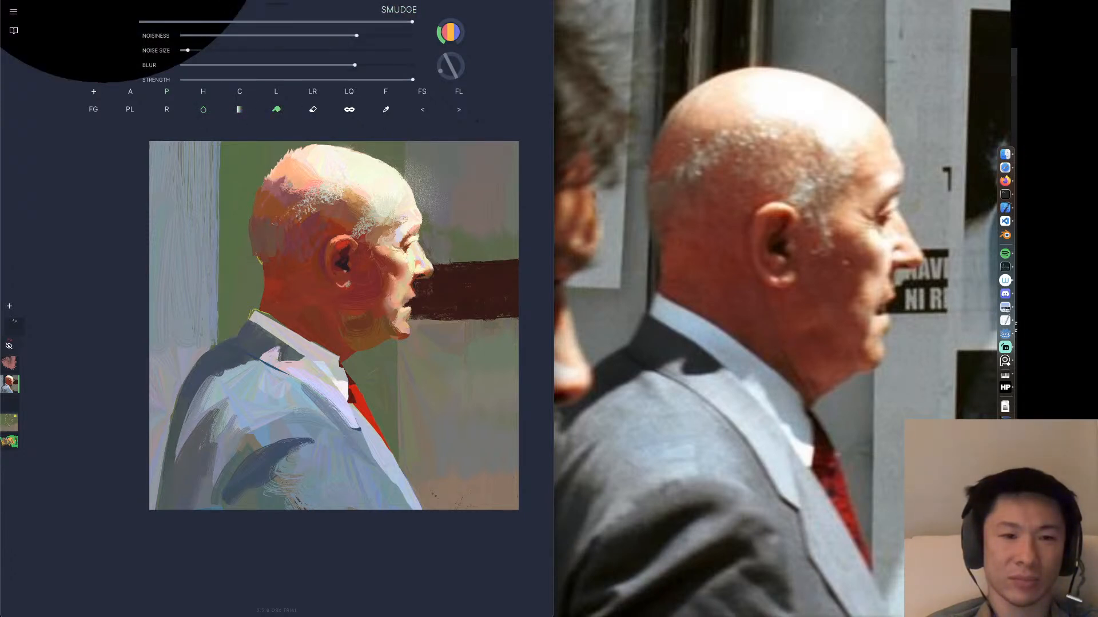
key("super+z")
left_click_drag(411, 22, 288, 23)
left_click(452, 79)
mouse_move(268, 182)
left_mouse_down()
mouse_move(279, 192)
mouse_move(273, 181)
left_mouse_up()
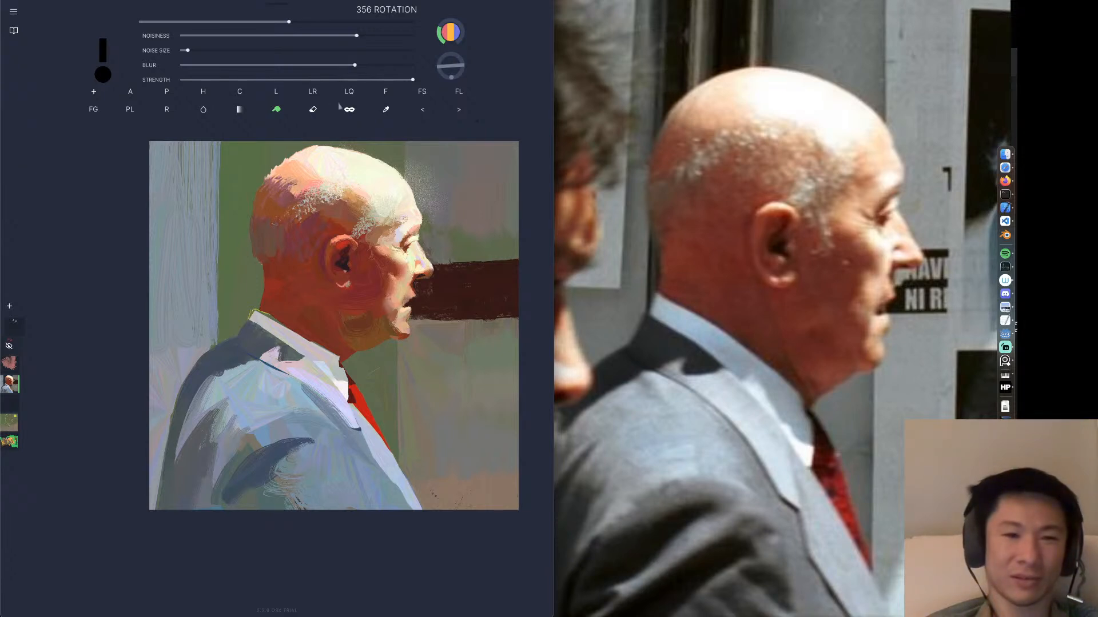
key("super+z")
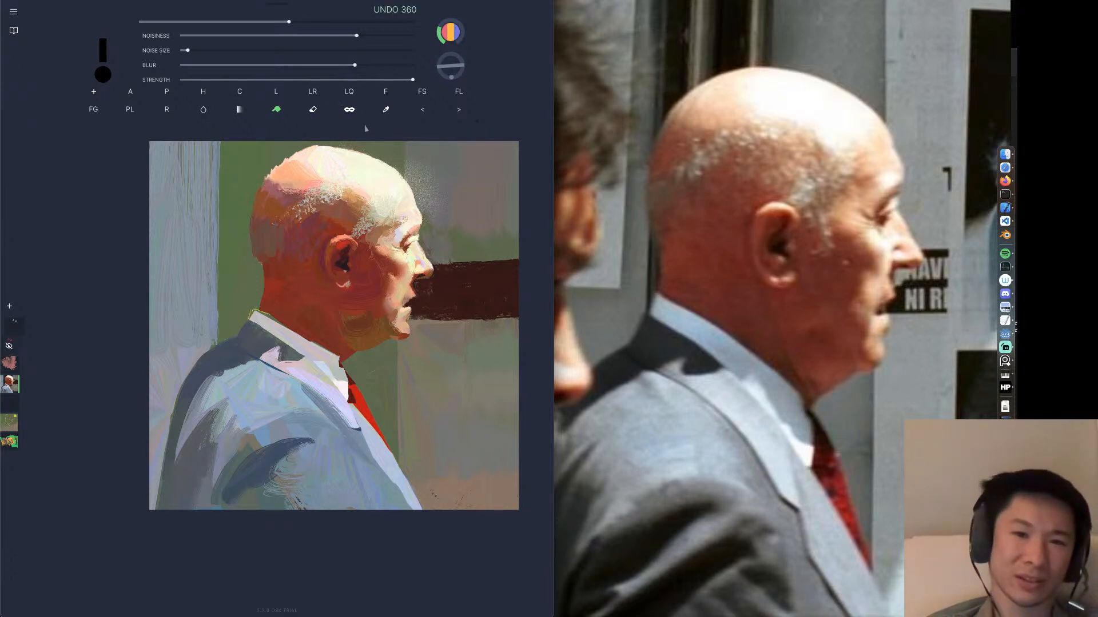
Try softening the back of the head with a rotated Blur brush and undo the stroke.
left_click(203, 110)
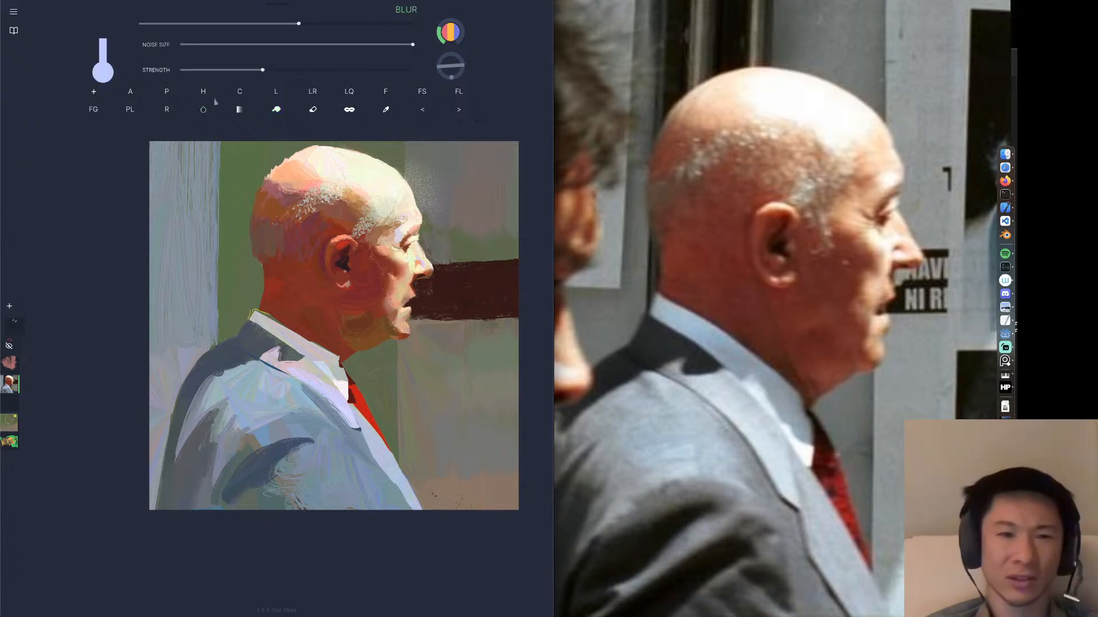
left_click_drag(454, 81, 489, 81)
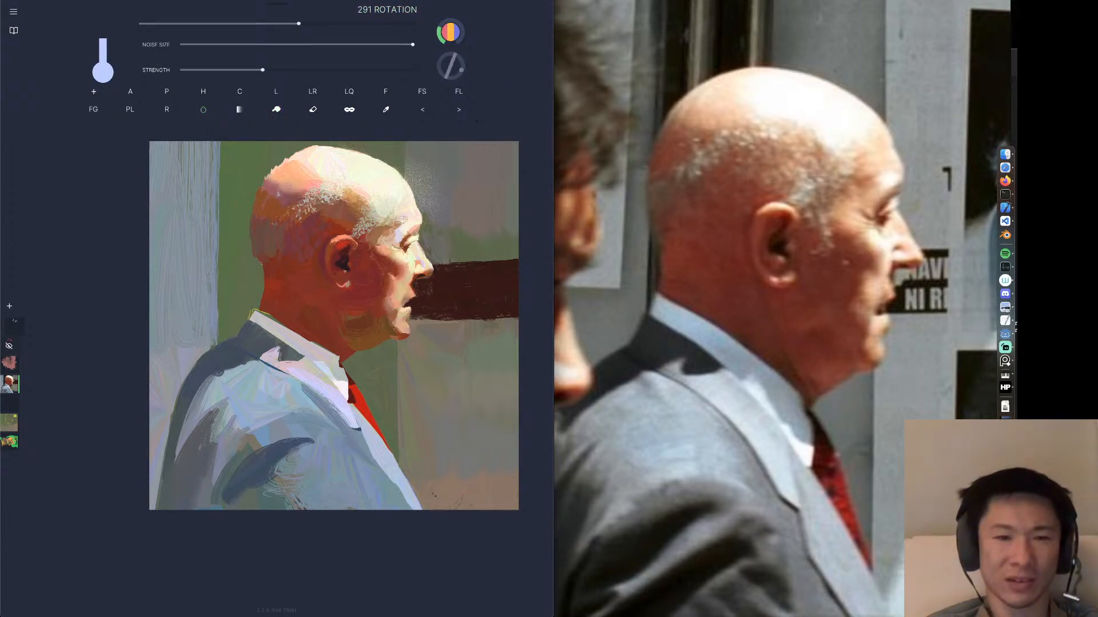
key("super+z")
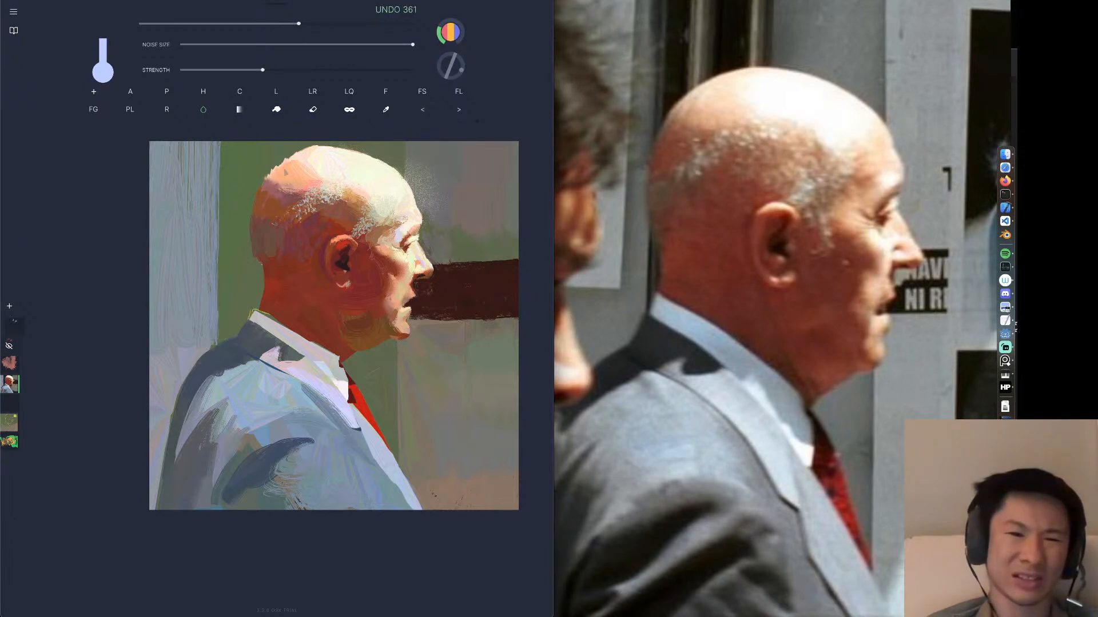
Spray a peach tone on the upper back of the head with a size 81 Airbrush Noise.
left_click(131, 93)
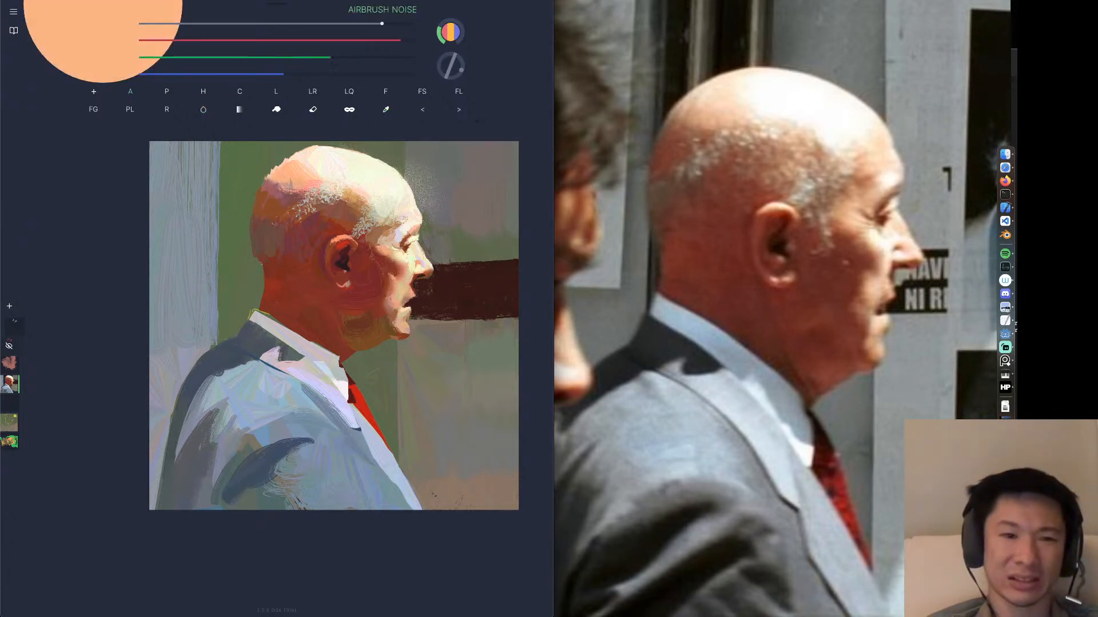
mouse_move(382, 24)
left_mouse_down()
mouse_move(266, 23)
mouse_move(321, 23)
left_mouse_up()
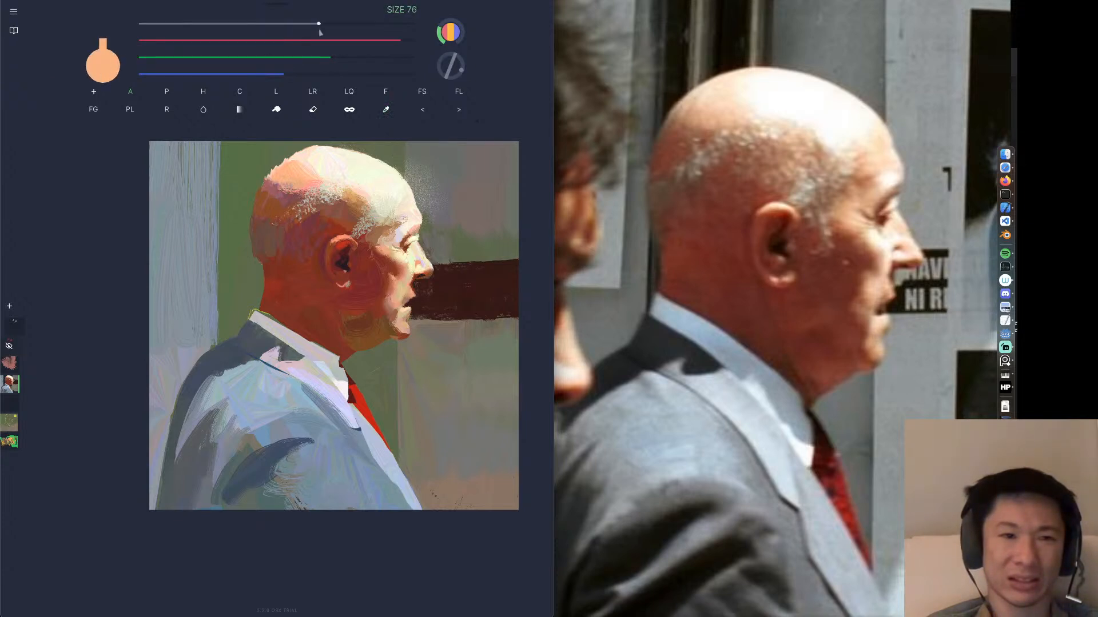
left_click_drag(275, 187, 294, 195)
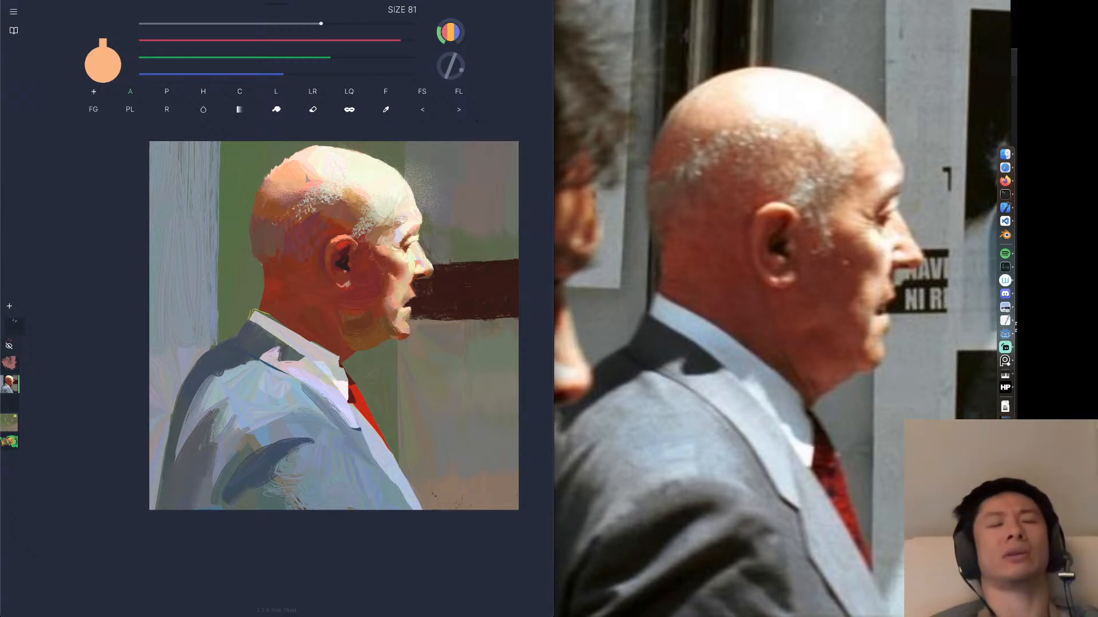
Sample skin tones and the green background, airbrush the back of the head and its outline, and undo the last stroke.
left_click(387, 109)
left_click(274, 207)
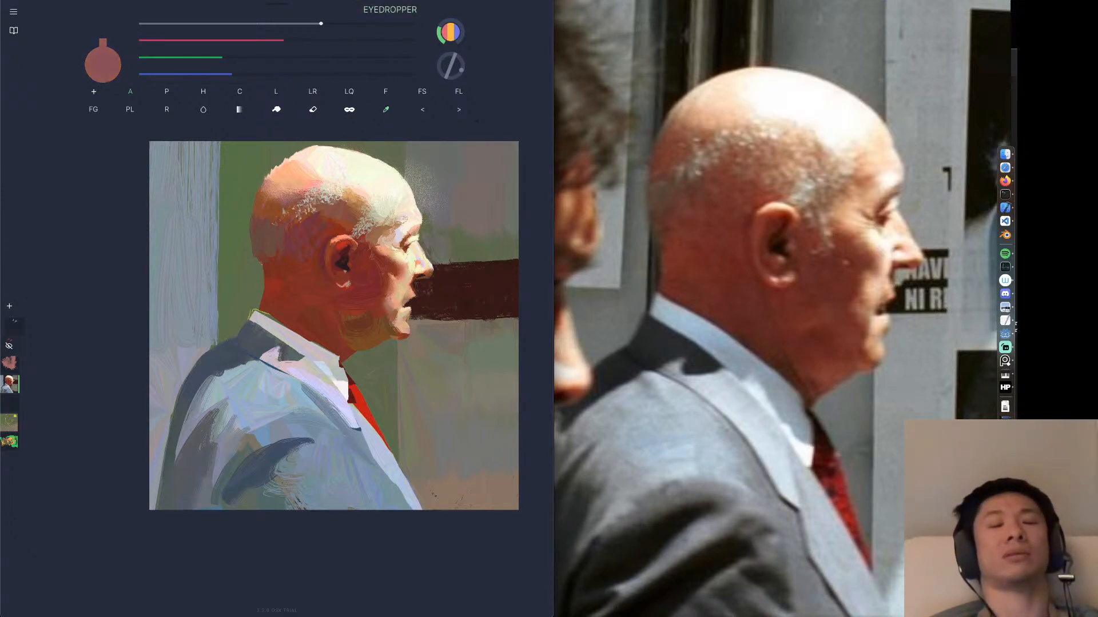
left_click_drag(273, 205, 272, 205)
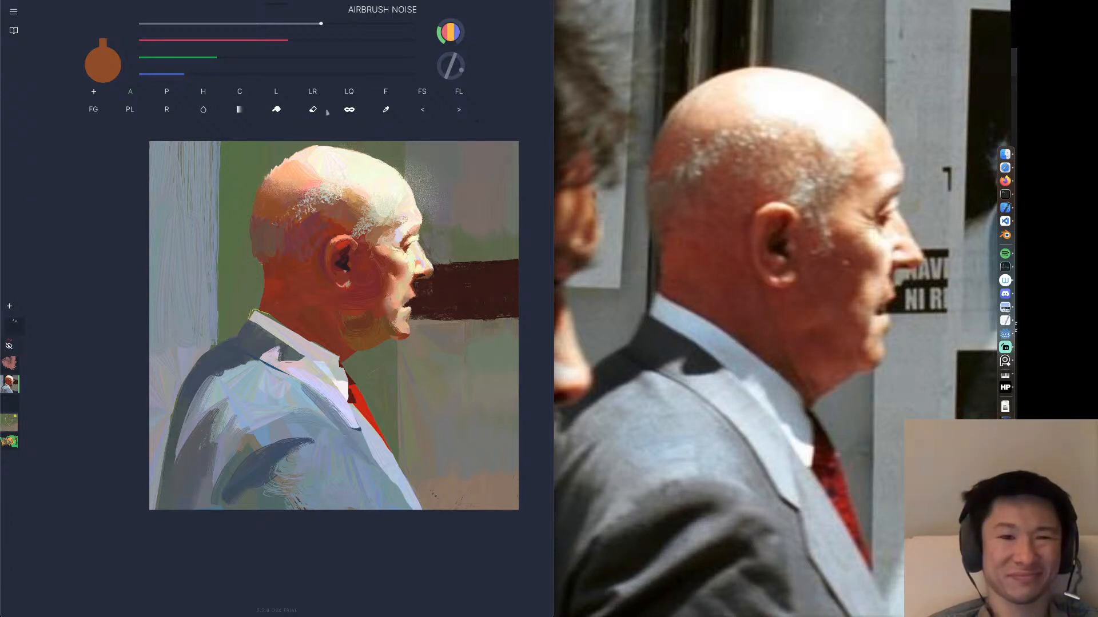
left_click_drag(384, 110, 250, 167)
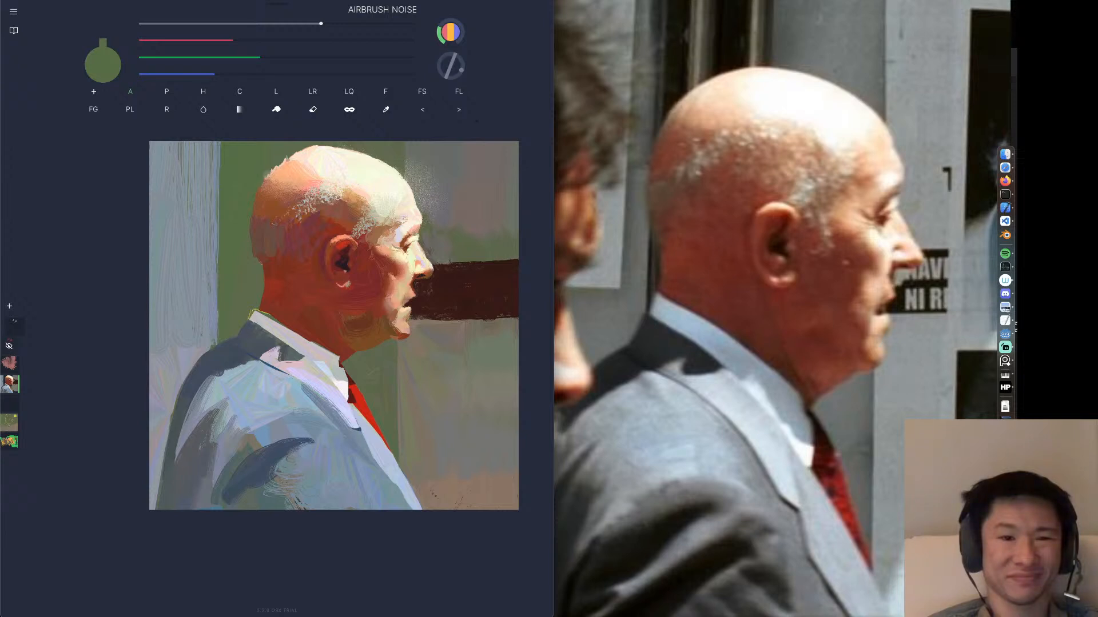
left_click(416, 111)
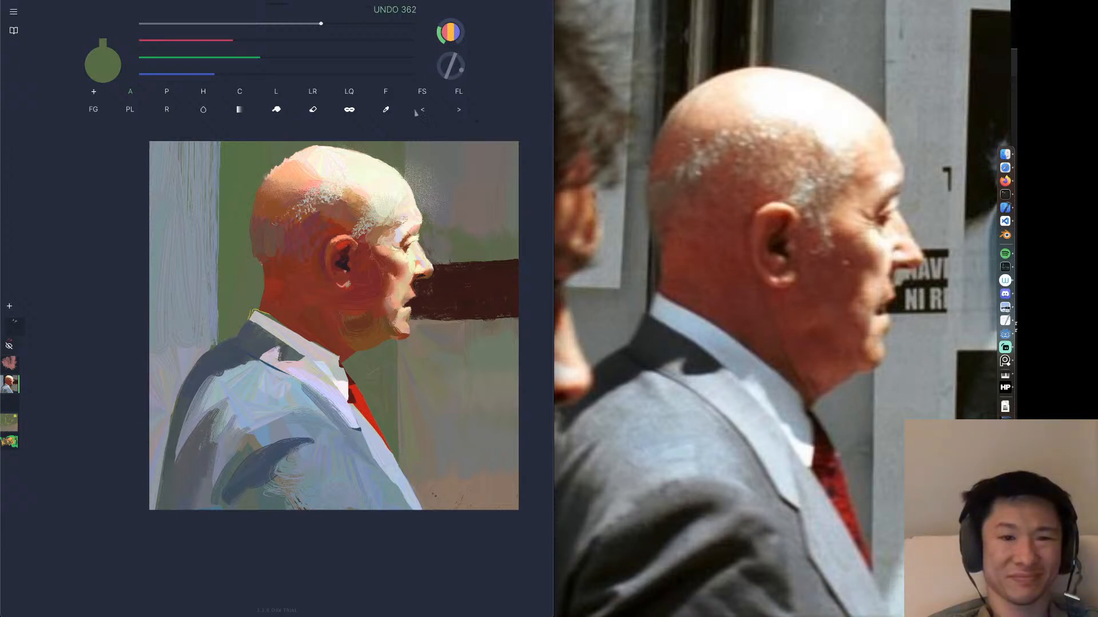
Clean up the crown's outline by pencilling the olive background tone along it, undoing the unwanted strokes.
left_click(167, 92)
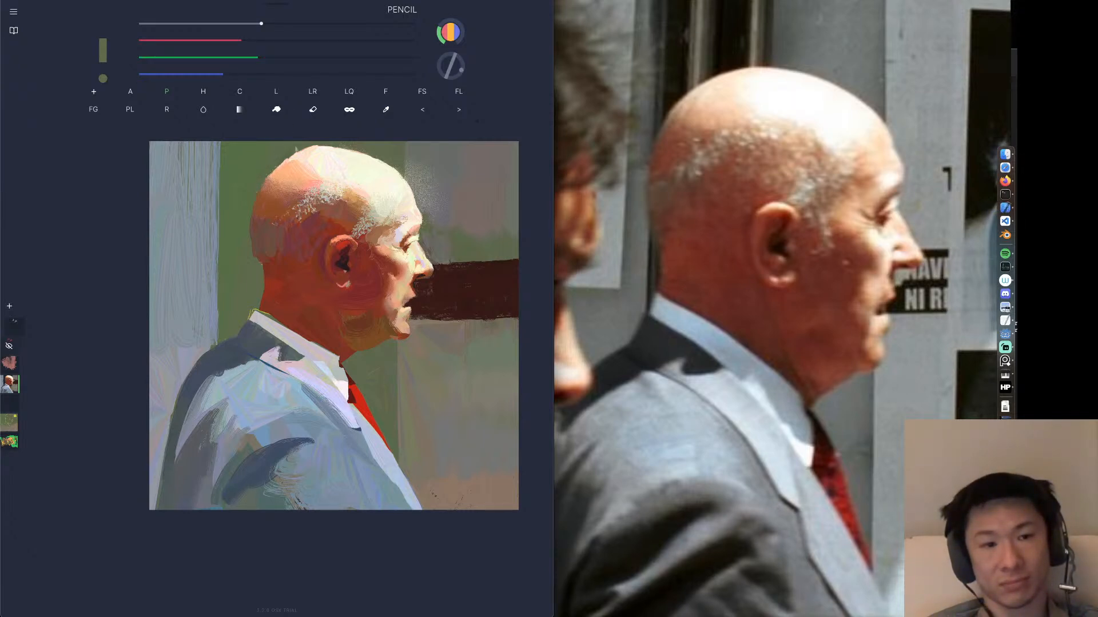
mouse_move(313, 148)
left_mouse_down()
mouse_move(262, 182)
mouse_move(338, 147)
left_mouse_up()
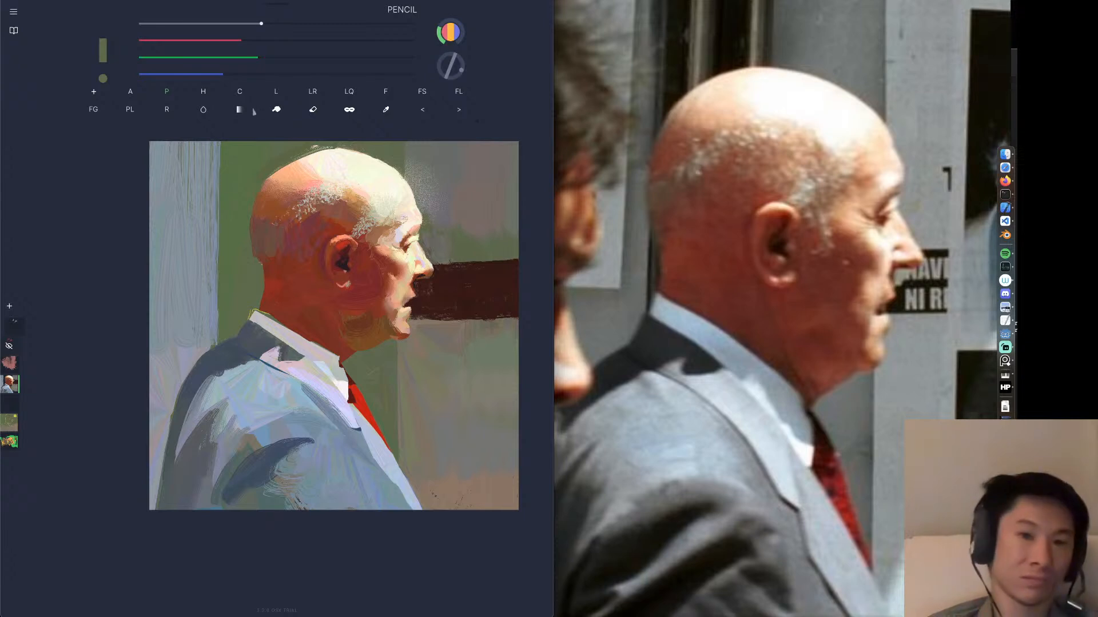
left_click(425, 109)
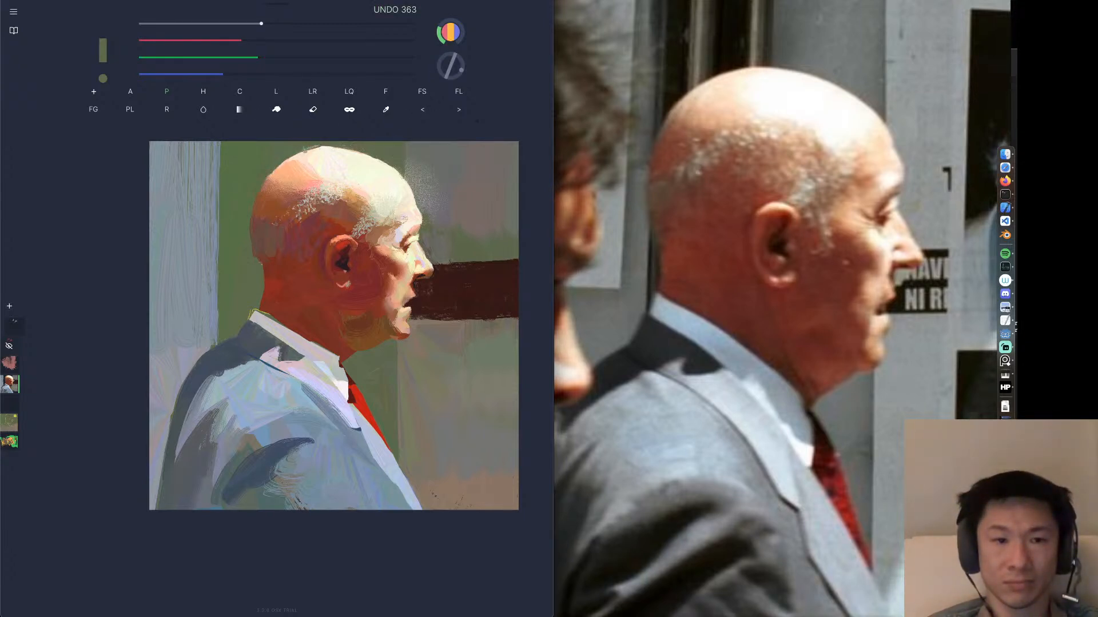
left_click_drag(317, 149, 334, 149)
left_click(424, 109)
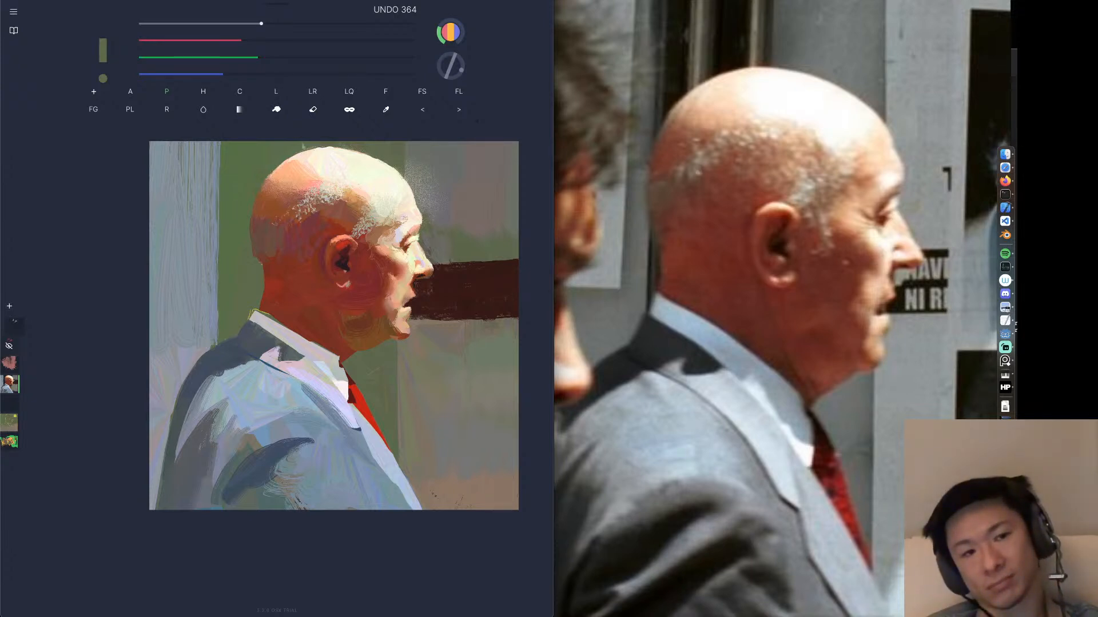
left_click(423, 111)
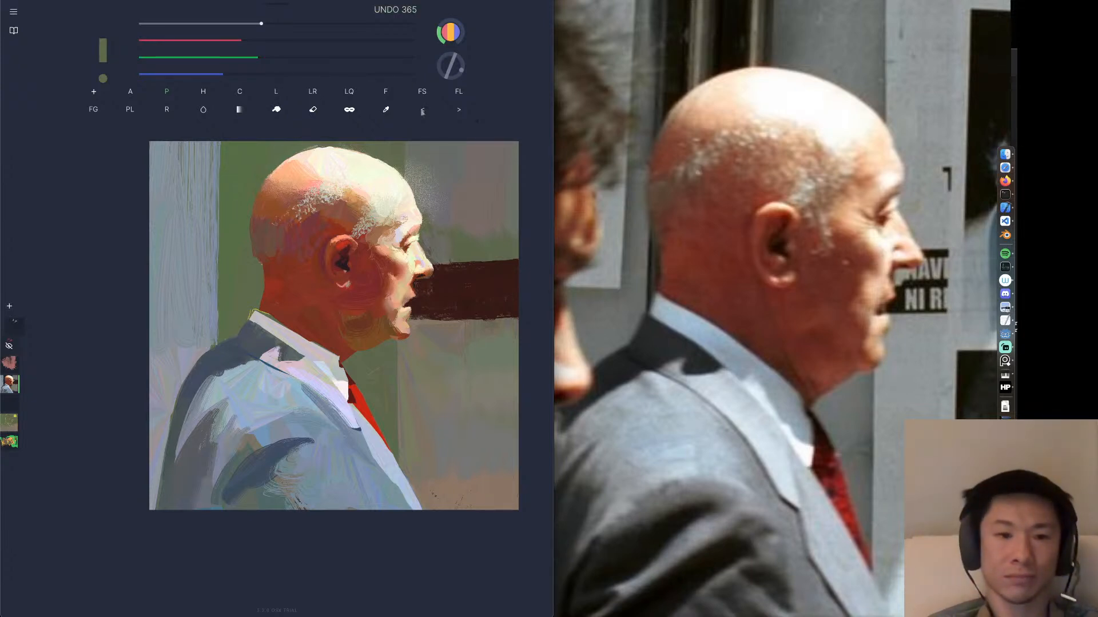
left_click(423, 111)
left_click(423, 111)
left_click(422, 111)
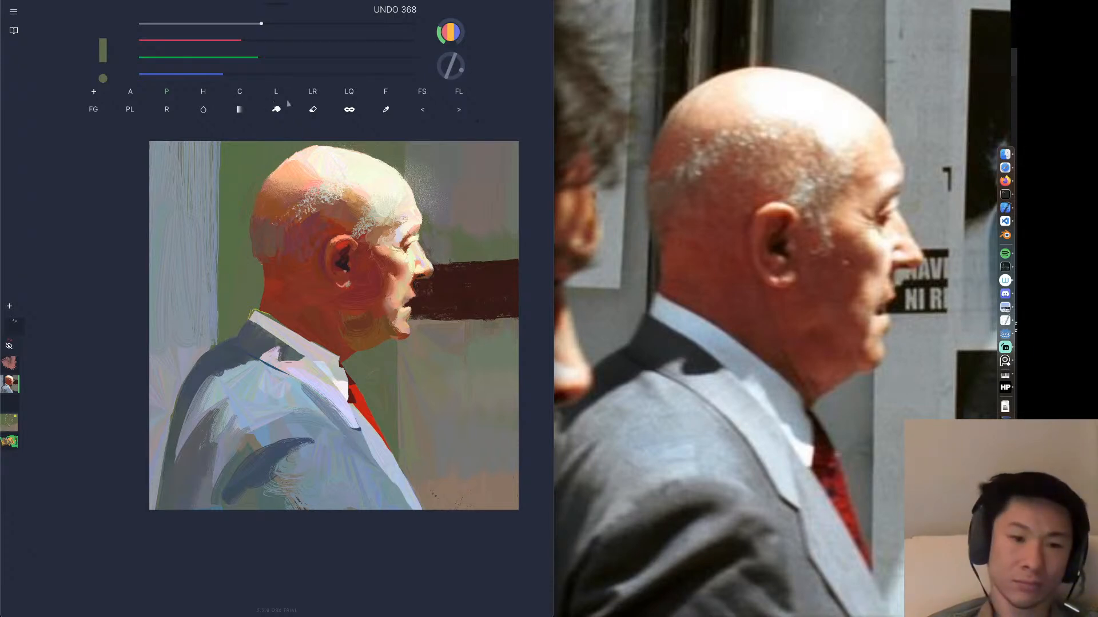
Sample a dark blue-grey and pencil a second curved shadow fold on the lower sleeve, undoing the last lighter blue-grey stroke.
mouse_move(388, 115)
left_mouse_down()
mouse_move(329, 243)
mouse_move(255, 472)
mouse_move(298, 485)
mouse_move(260, 508)
left_mouse_up()
mouse_move(312, 480)
left_mouse_down()
mouse_move(246, 510)
mouse_move(286, 513)
left_mouse_up()
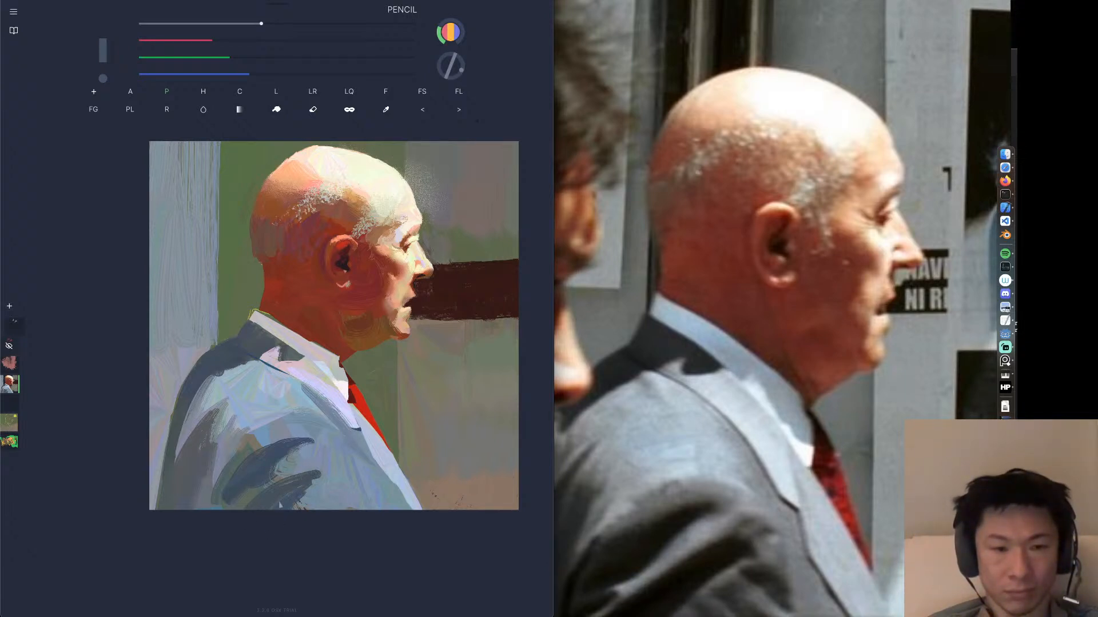
mouse_move(244, 497)
left_mouse_down()
mouse_move(230, 514)
mouse_move(219, 497)
left_mouse_up()
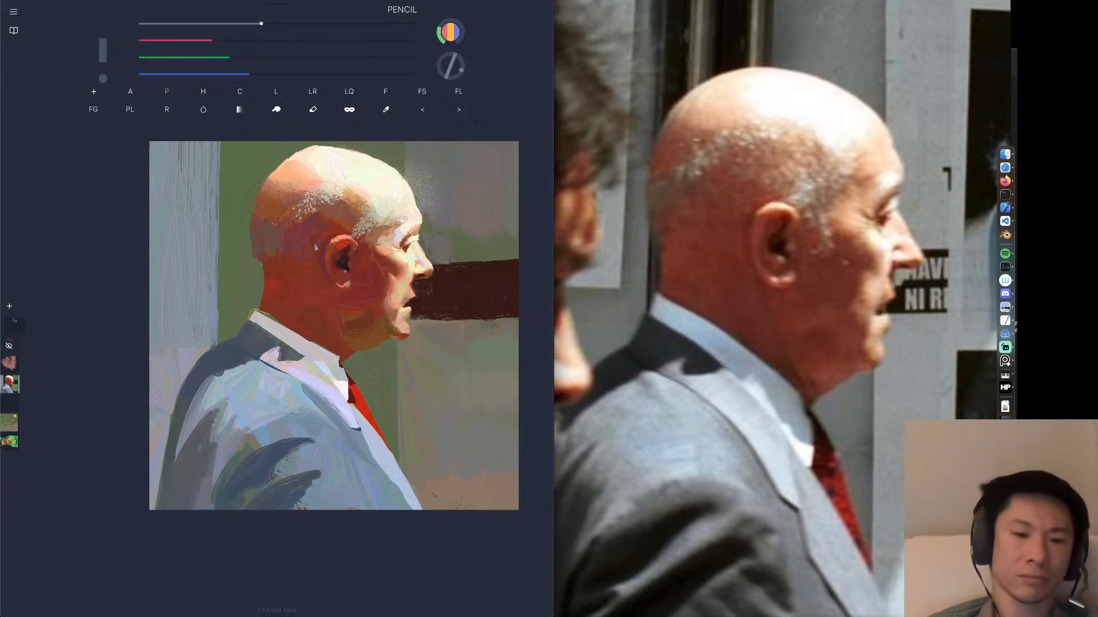
mouse_move(386, 109)
left_mouse_down()
mouse_move(243, 508)
mouse_move(236, 502)
mouse_move(279, 467)
mouse_move(256, 486)
left_mouse_up()
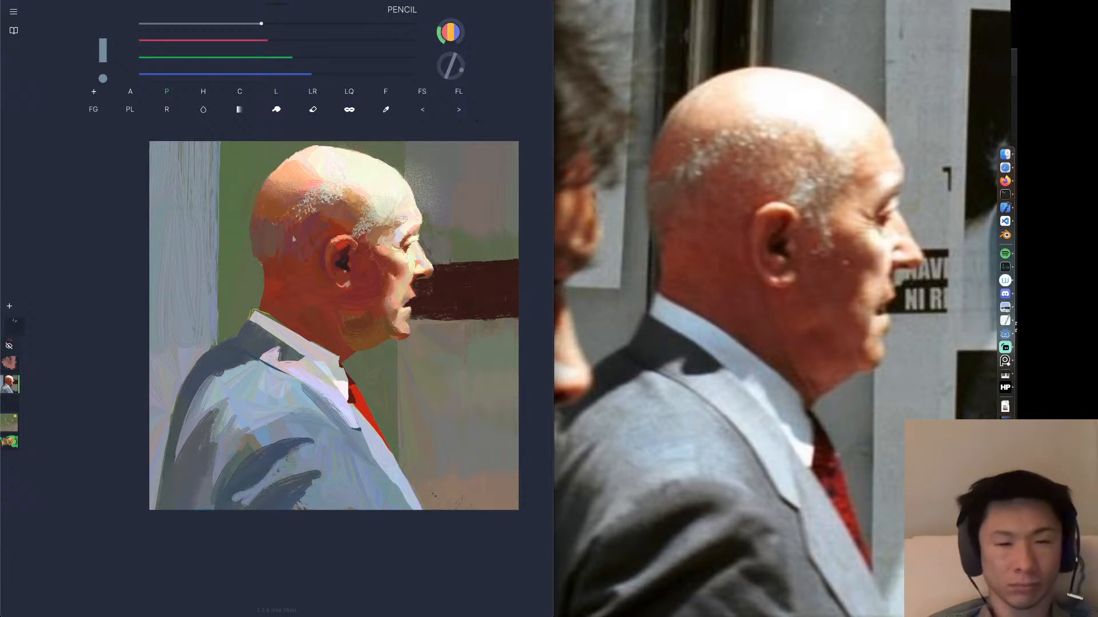
left_click(424, 110)
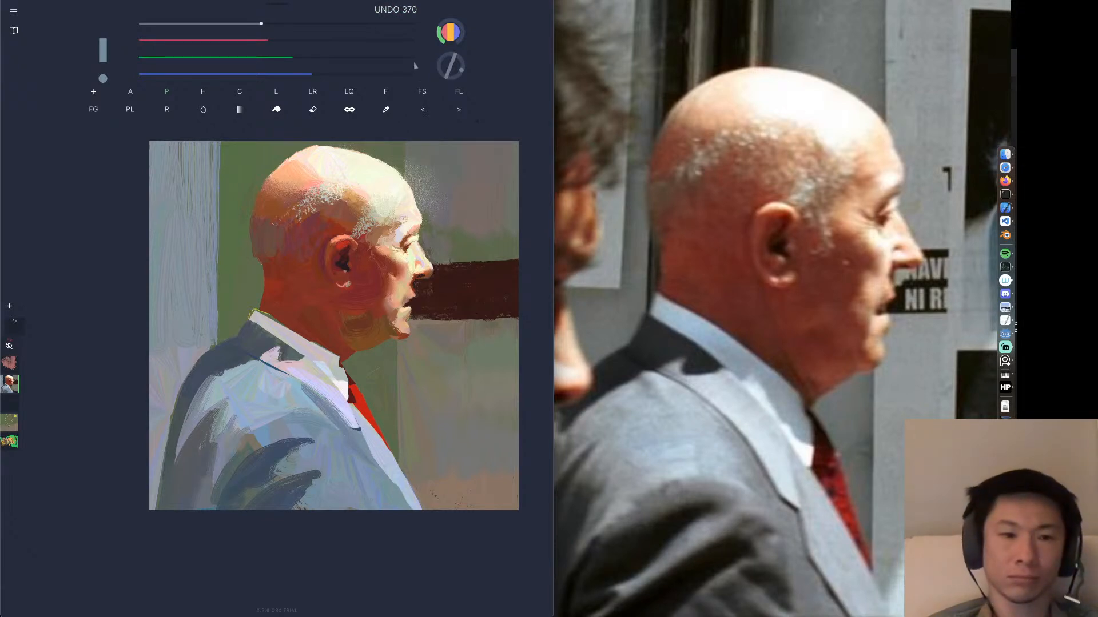
Sample the olive background and a red-brown neck tone, pencil the contour at the nape, and undo the last stroke.
left_click(386, 109)
left_click(259, 269)
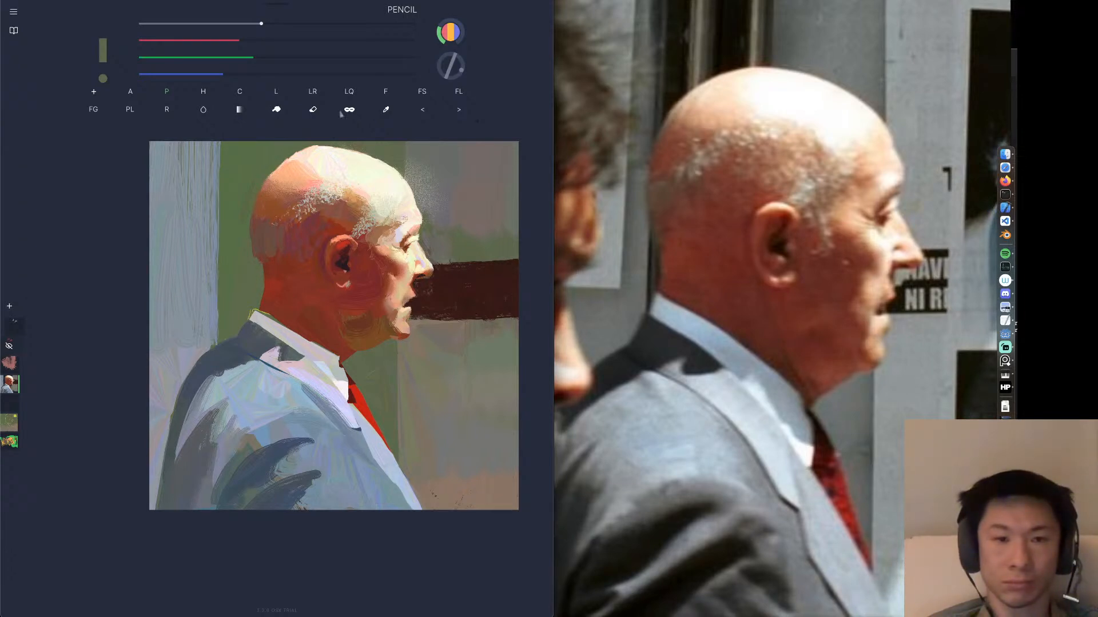
left_click(386, 110)
left_click(272, 272)
left_click_drag(261, 259, 268, 287)
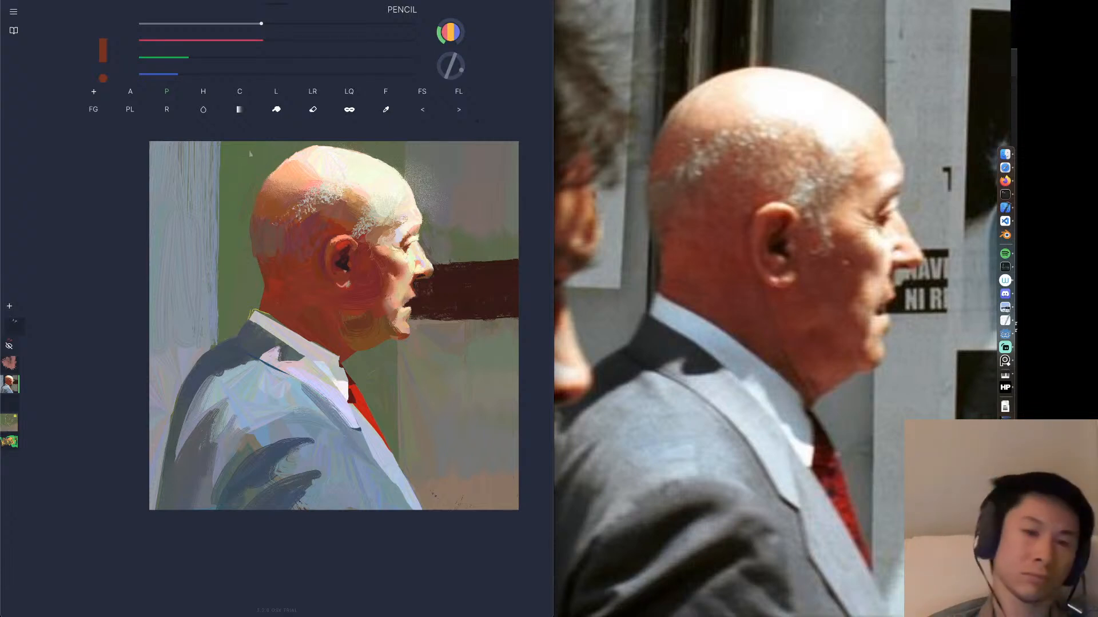
left_click(422, 109)
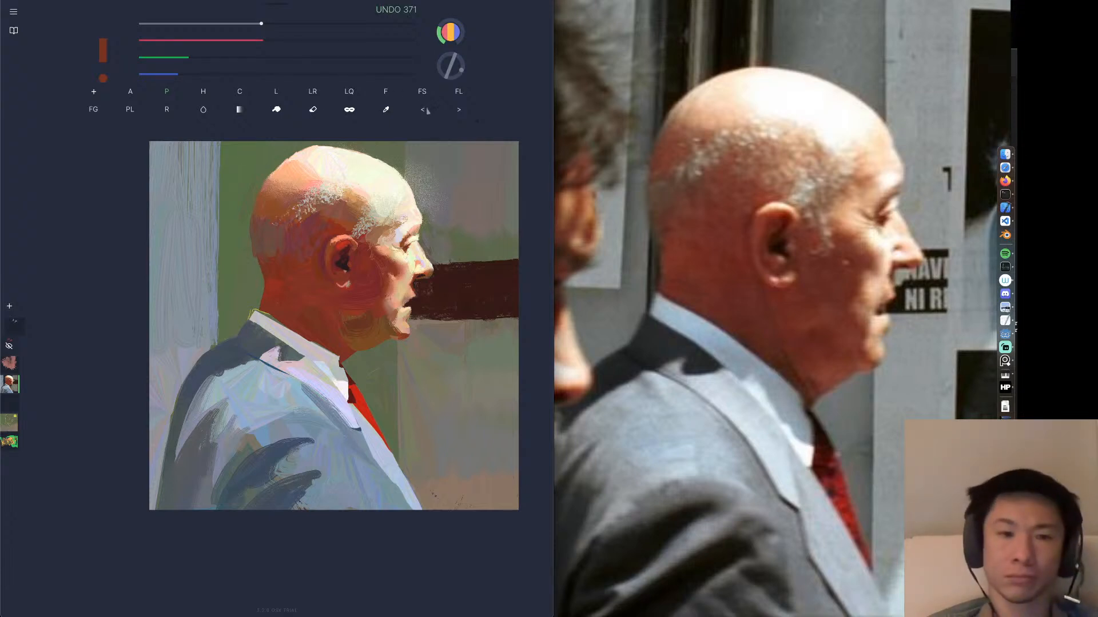
Resample skin and background tones and pencil the lower back edge of the head, undoing one stroke along the way.
left_click(394, 112)
left_click(263, 247)
mouse_move(256, 241)
left_mouse_down()
mouse_move(266, 256)
mouse_move(255, 269)
left_mouse_up()
left_click(422, 110)
left_click(386, 110)
left_click(275, 266)
left_click(254, 271)
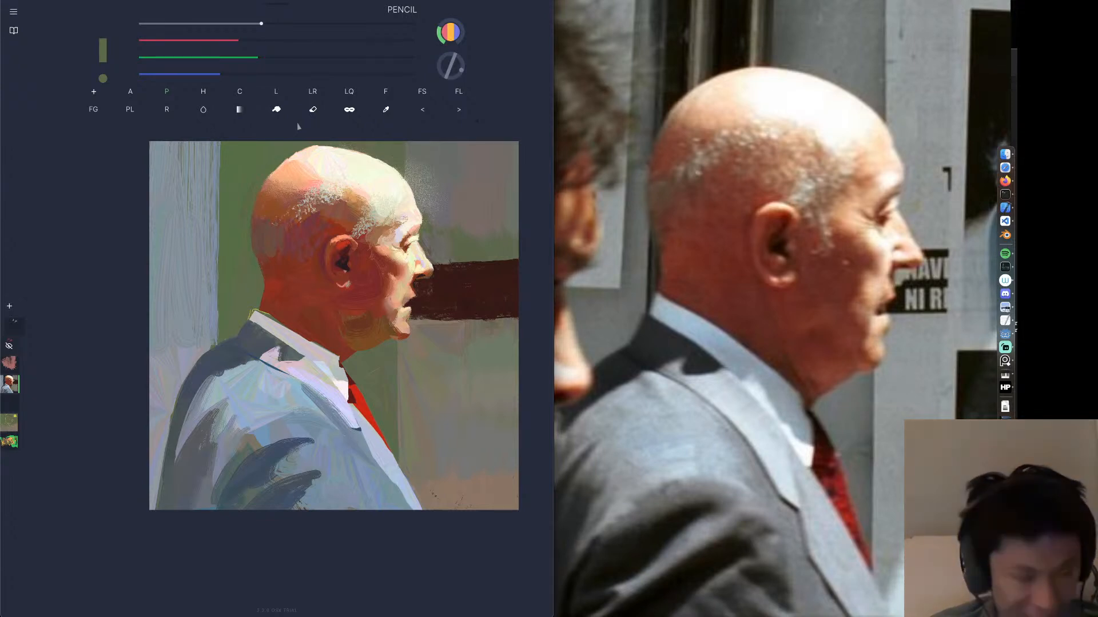
Try to pencil a resampled olive background tone along the upper back edge of the head.
key("i")
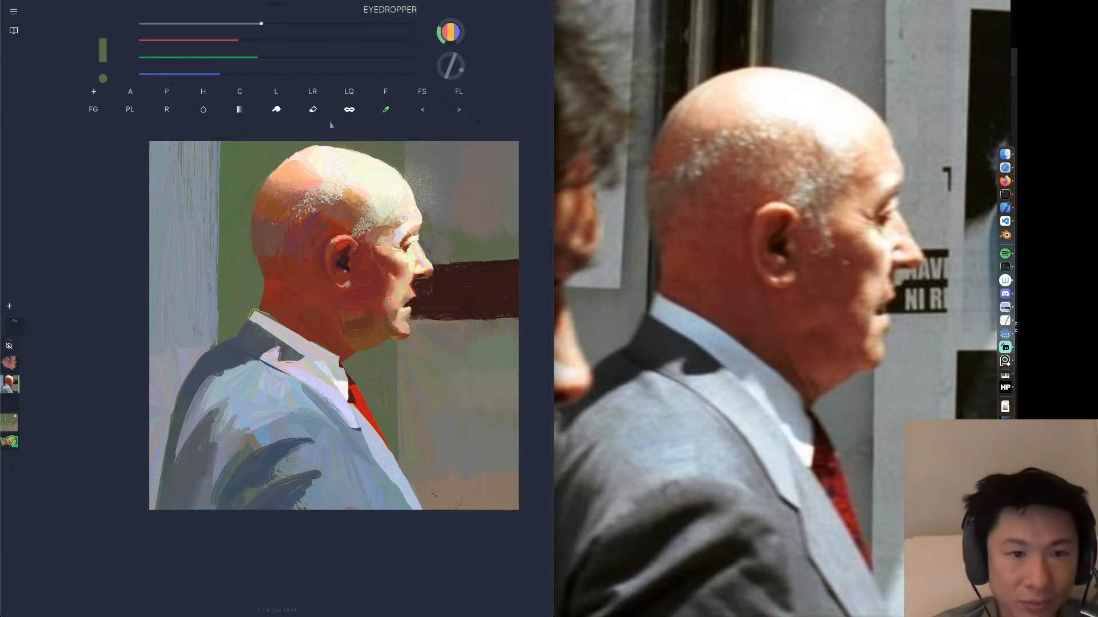
left_click(279, 152)
mouse_move(284, 154)
left_mouse_down()
mouse_move(292, 161)
mouse_move(280, 174)
left_mouse_up()
key("ctrl+z")
key("ctrl+z")
left_click(421, 114)
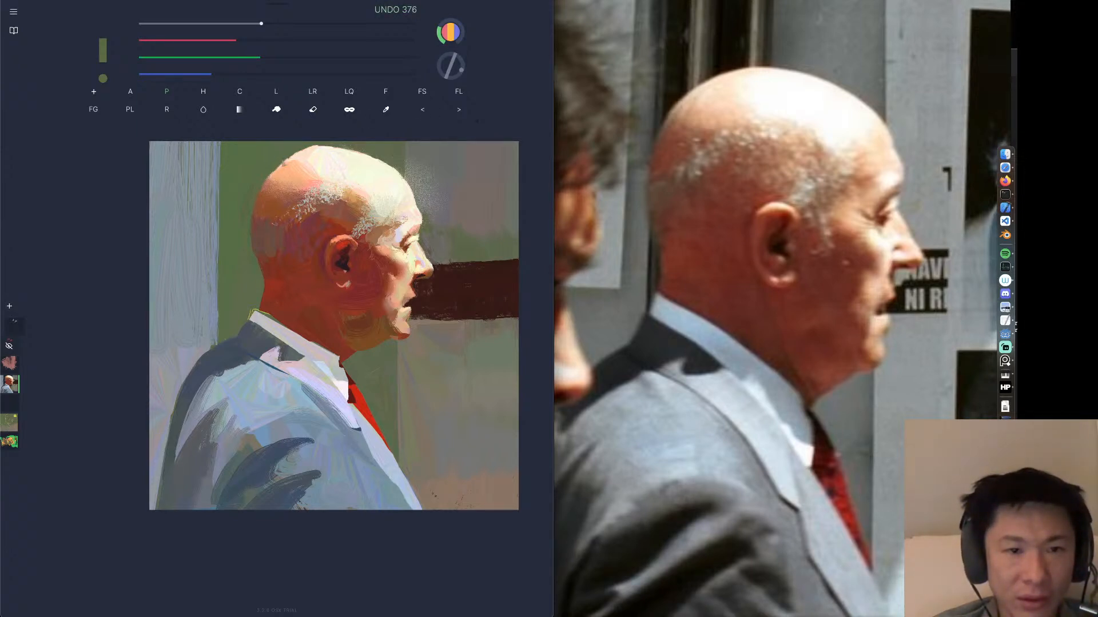
left_click(422, 112)
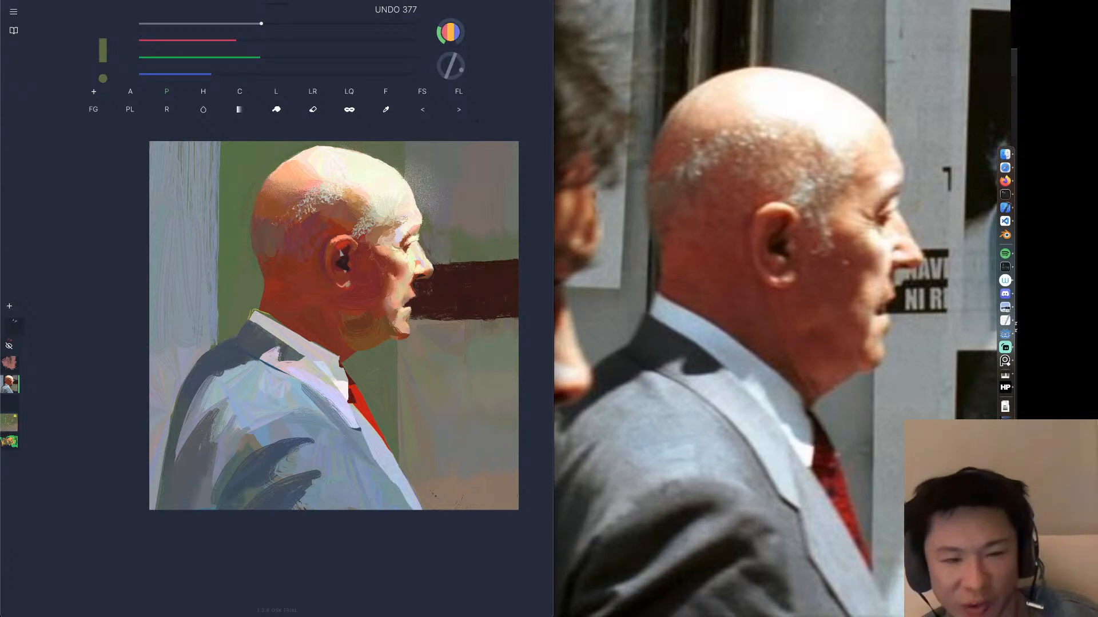
Examine the ear's top rim, inner shadow and lobe highlights up close in the painting and the reference photo.
left_click_drag(341, 260, 646, 340)
left_click_drag(354, 229, 658, 346)
left_click_drag(320, 246, 259, 272)
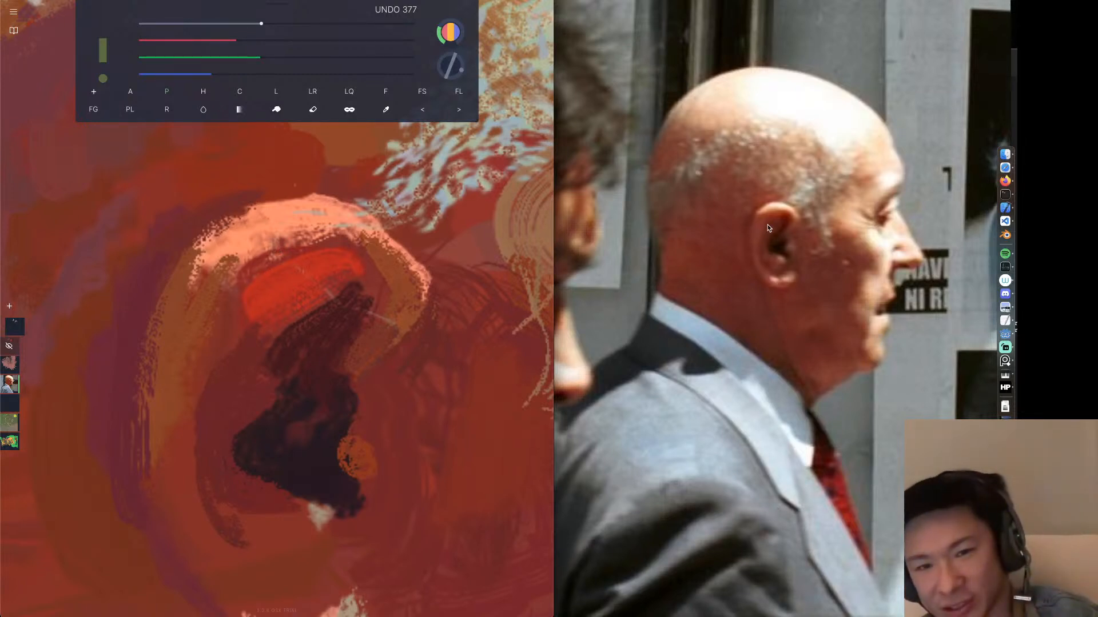
scroll(769, 229, "up", 5)
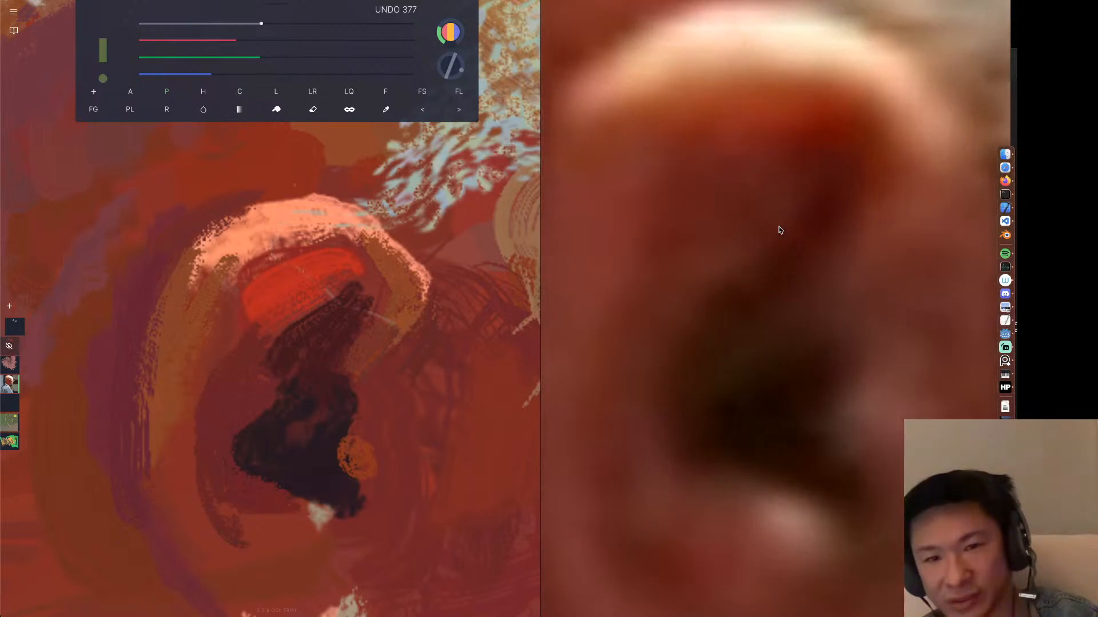
scroll(769, 162, "up", 2)
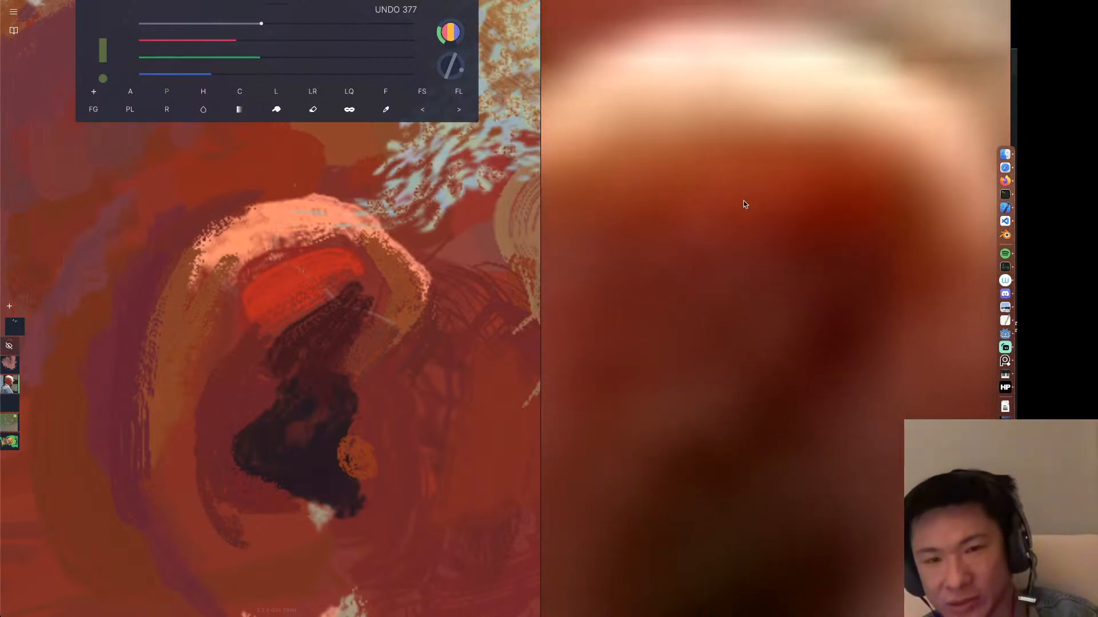
scroll(773, 163, "down", 3)
scroll(772, 164, "down", 4)
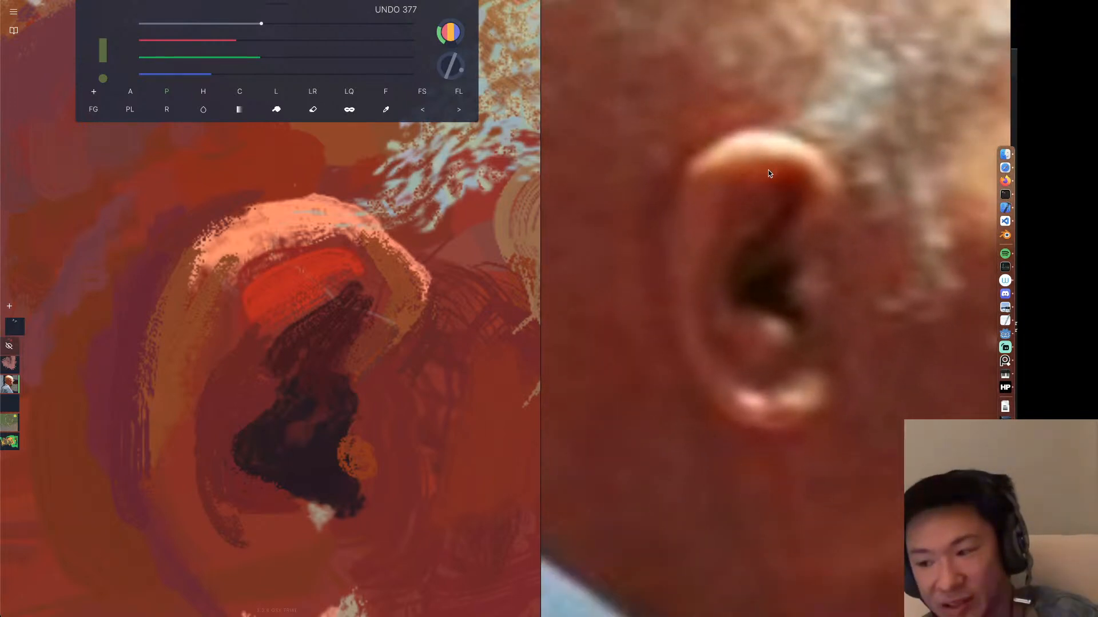
scroll(768, 170, "down", 2)
scroll(767, 170, "down", 2)
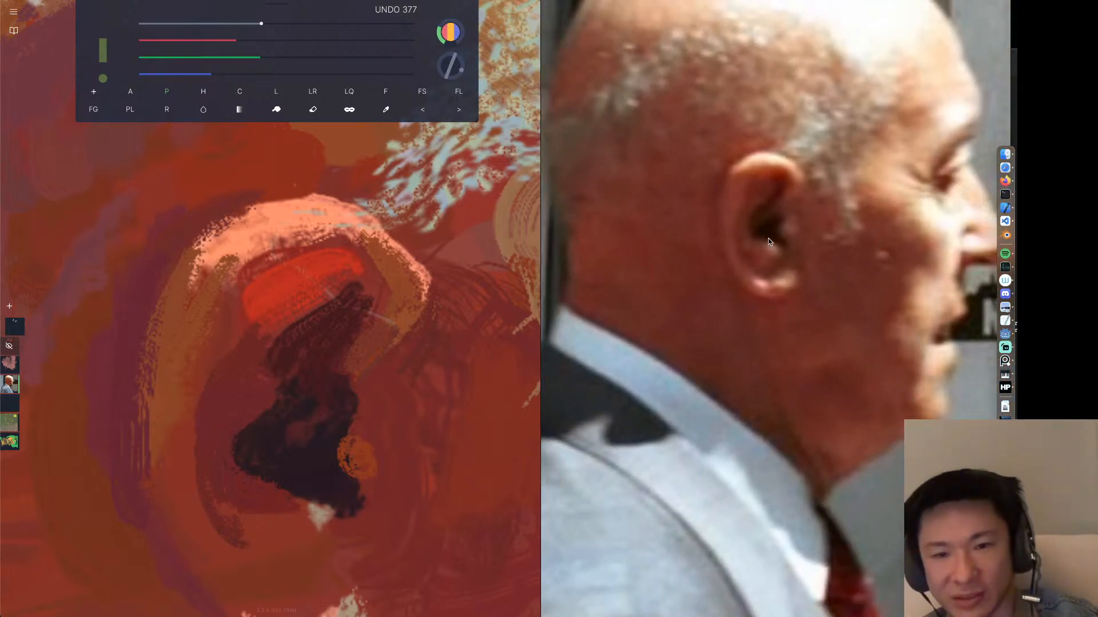
scroll(761, 193, "up", 4)
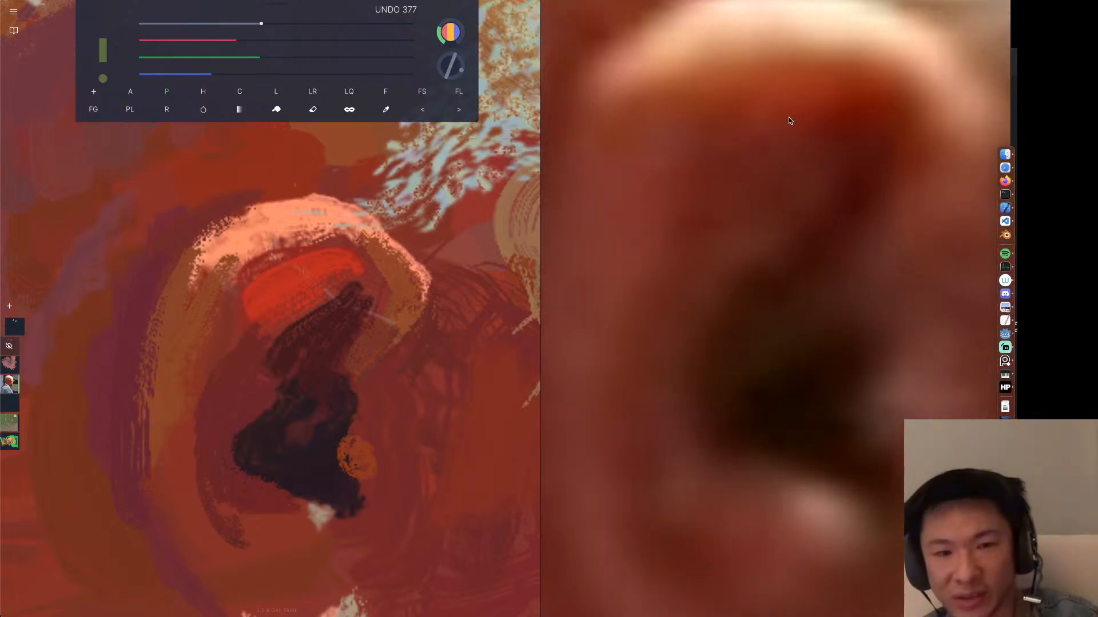
scroll(792, 112, "down", 5)
scroll(798, 162, "up", 2)
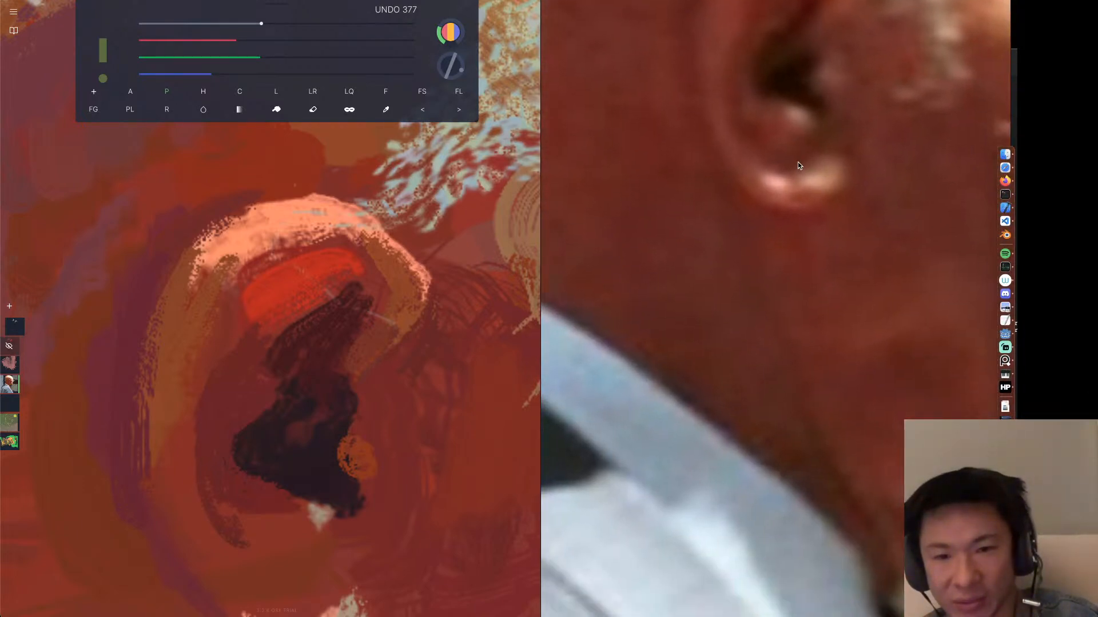
scroll(803, 201, "up", 4)
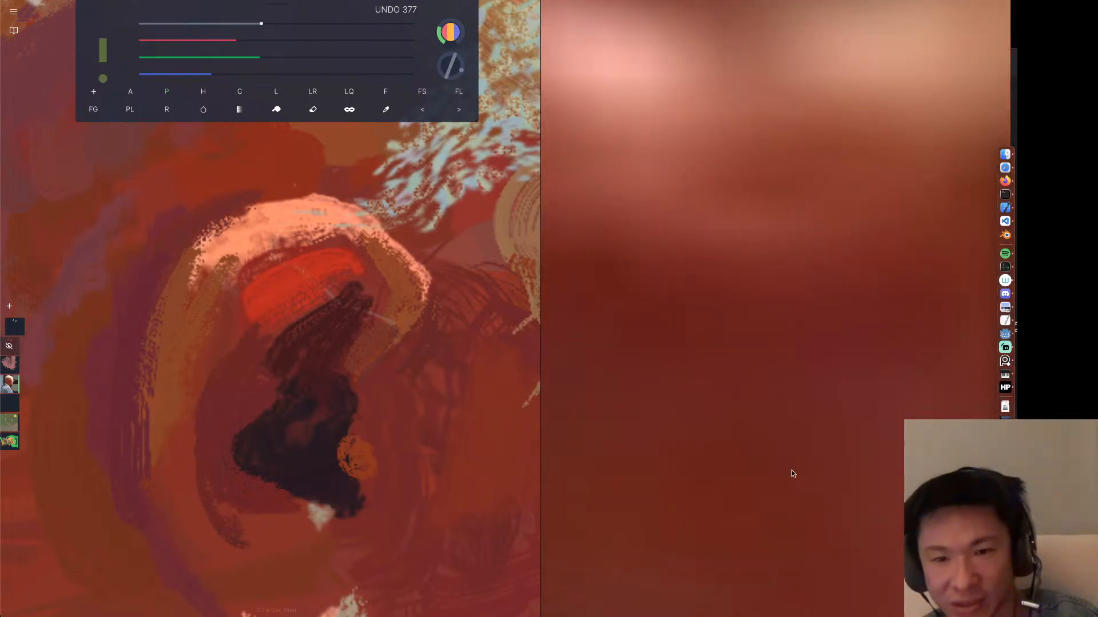
scroll(855, 291, "down", 5)
scroll(825, 135, "up", 5)
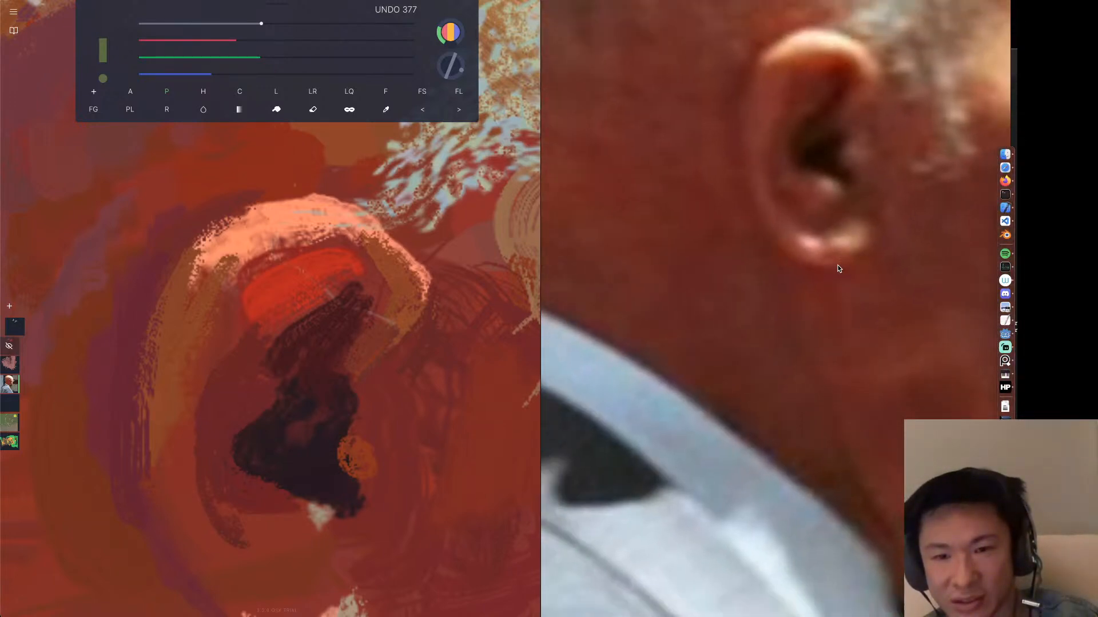
scroll(735, 243, "down", 4)
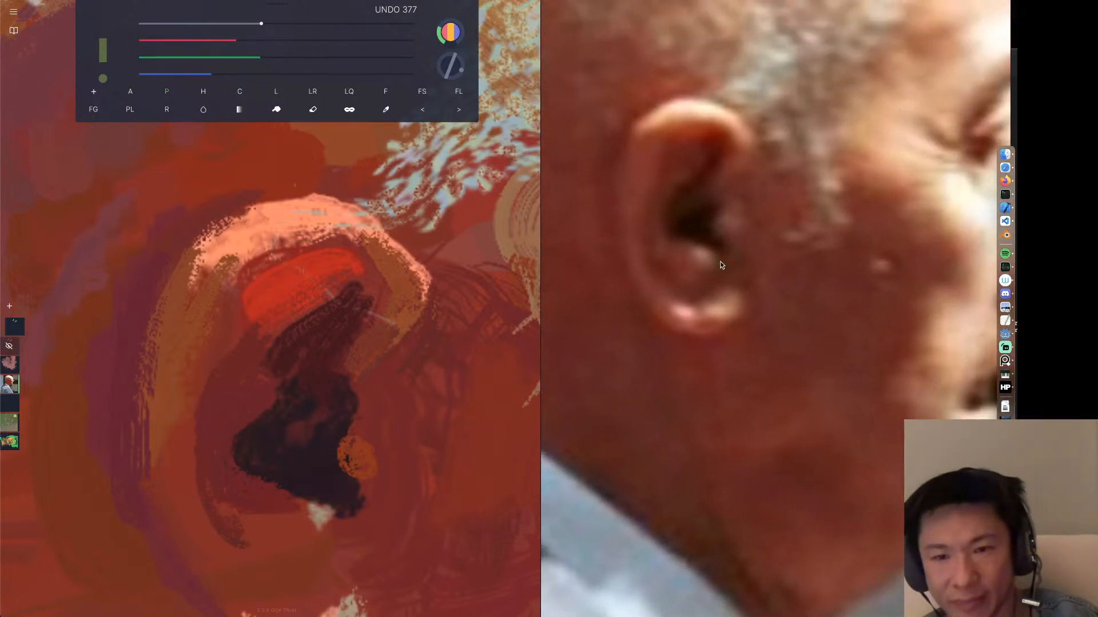
scroll(680, 269, "up", 3)
scroll(781, 255, "down", 6)
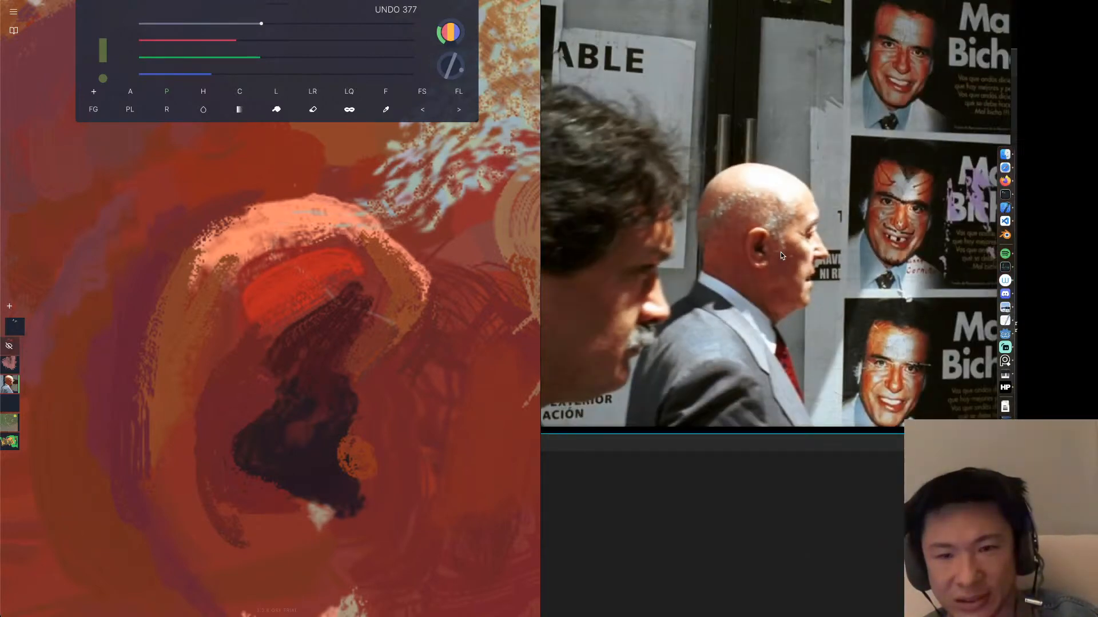
scroll(780, 252, "up", 2)
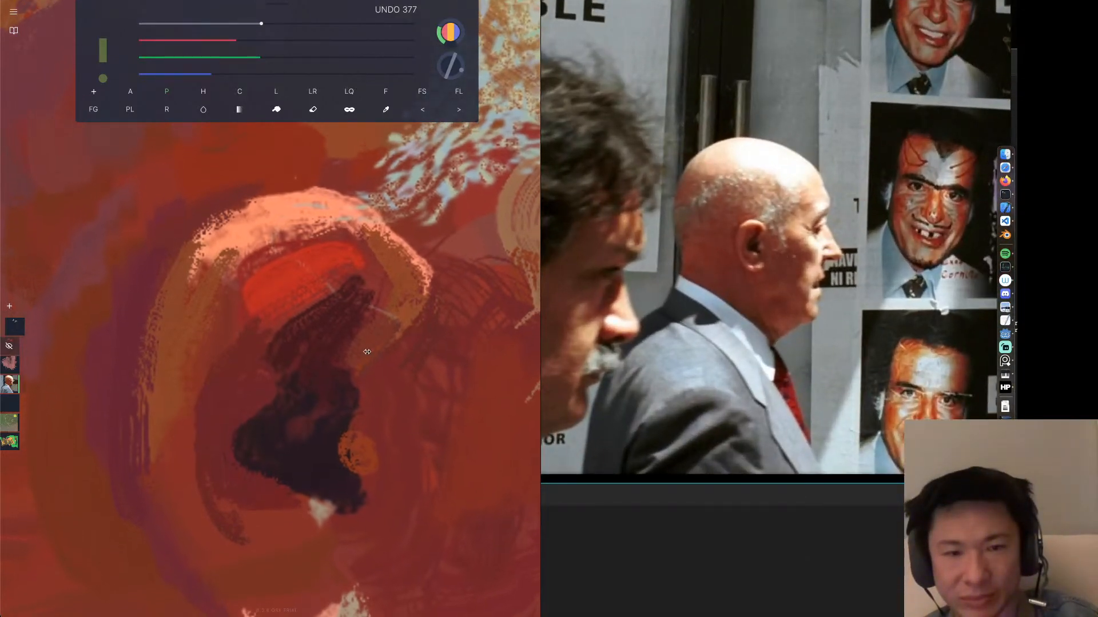
Inspect the painted ear, neck, collar and jaw at several magnifications against the reference photo.
scroll(368, 352, "down", 2)
scroll(366, 185, "down", 5)
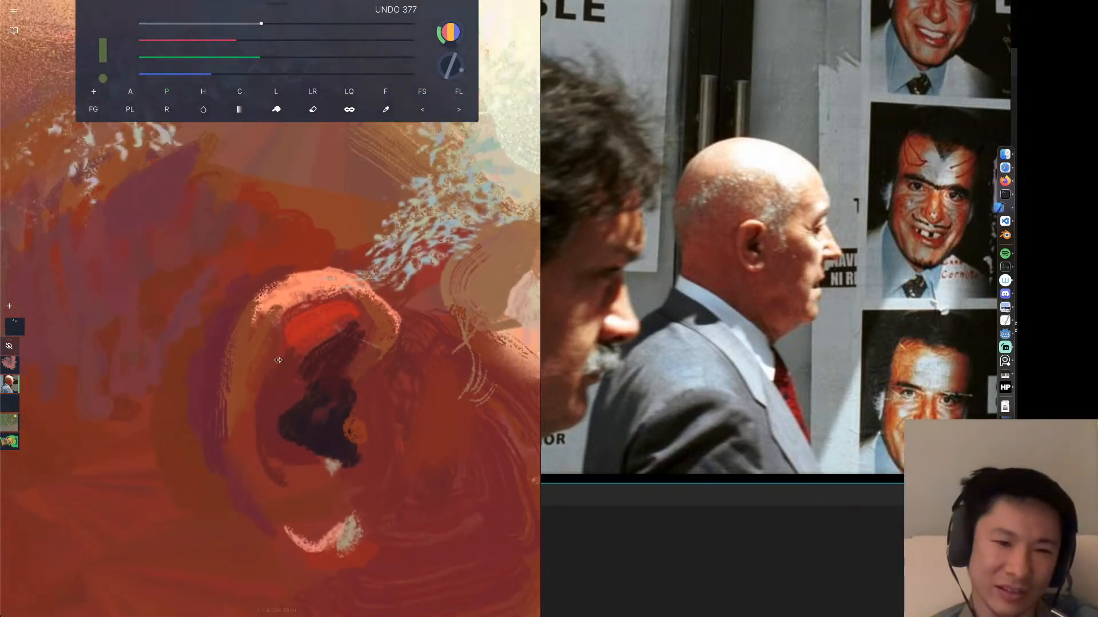
scroll(236, 337, "down", 8)
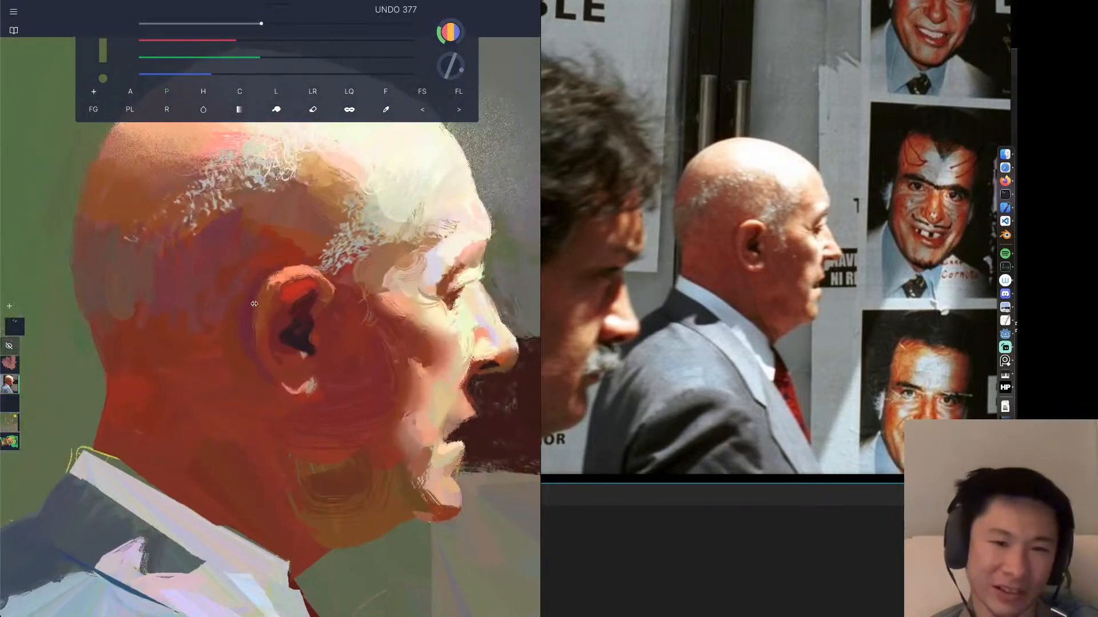
scroll(255, 306, "up", 6)
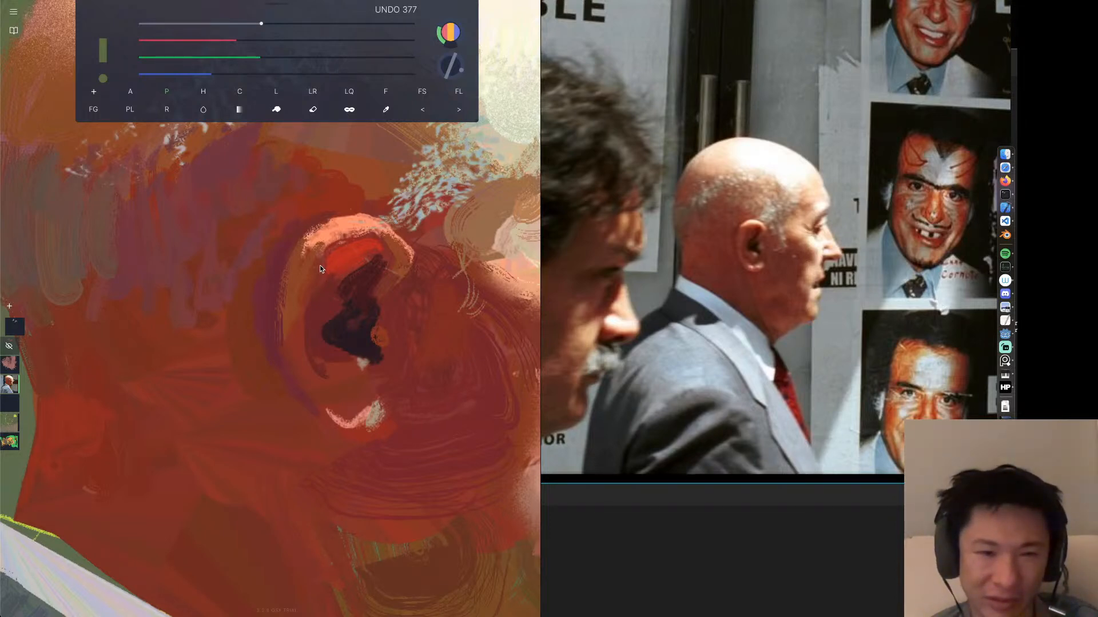
scroll(320, 262, "down", 5)
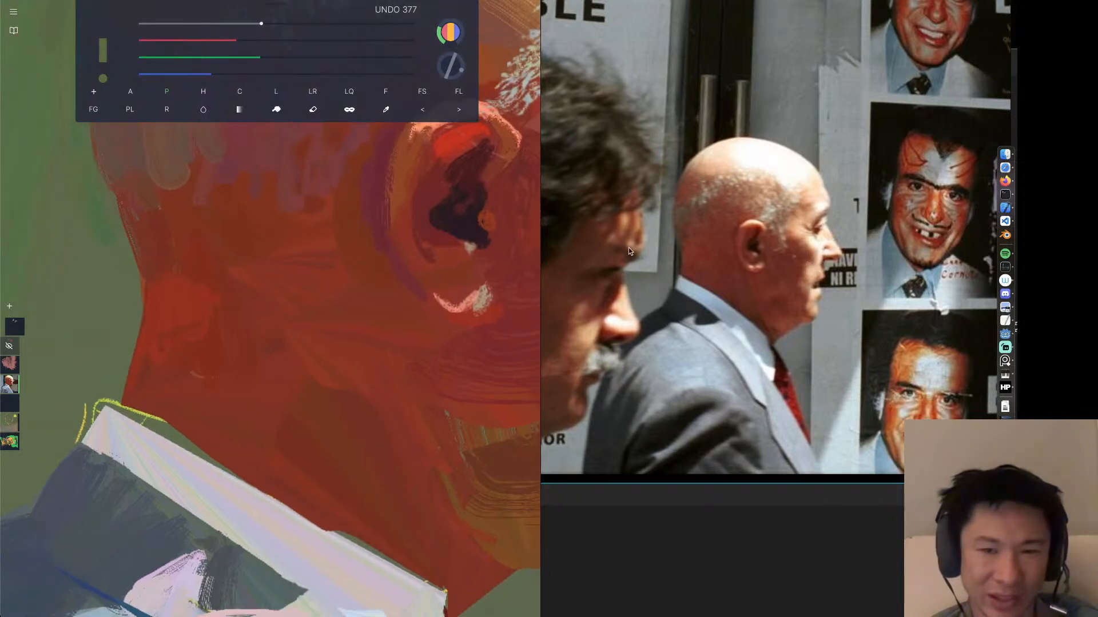
scroll(241, 276, "up", 5)
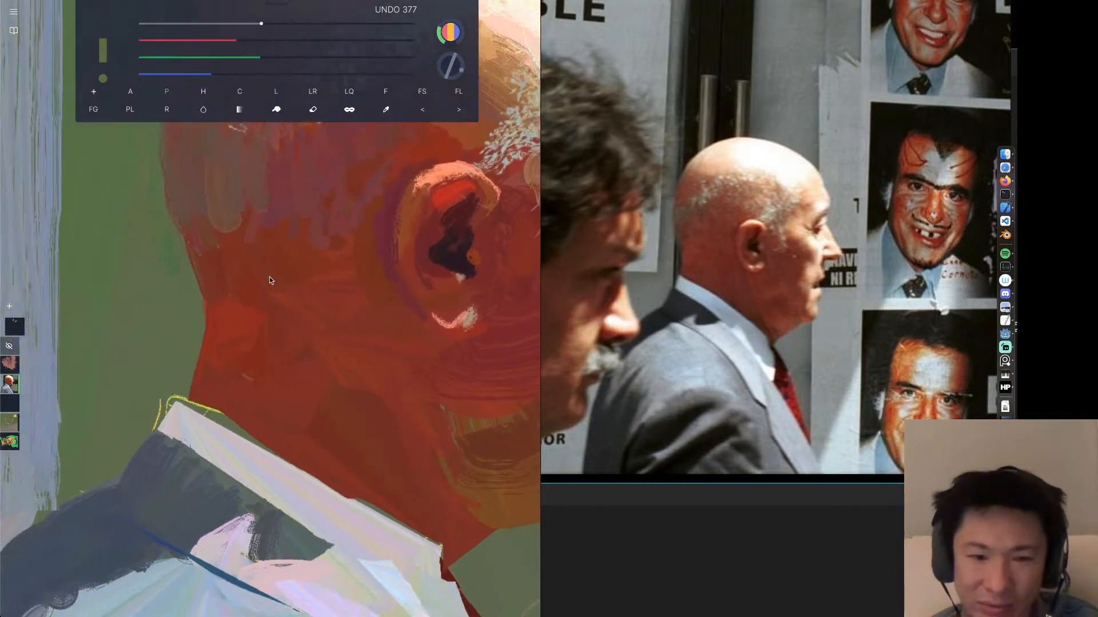
left_click_drag(320, 339, 300, 291)
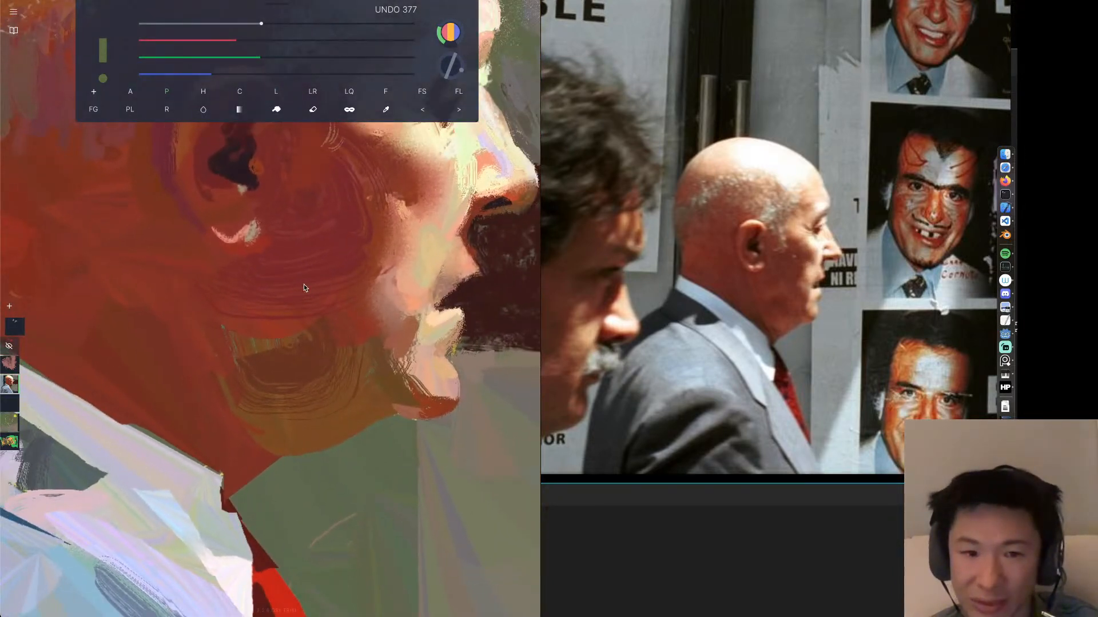
scroll(224, 191, "down", 5)
scroll(248, 259, "up", 3)
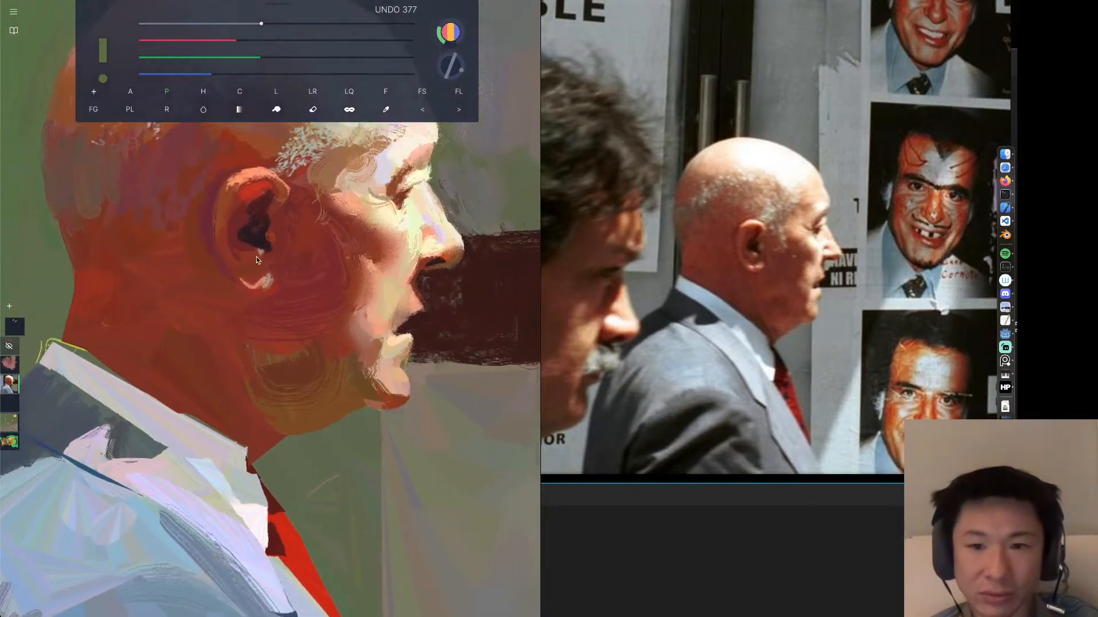
Choose the Mix brush, undo a test stroke down the chin, and set a smaller tip with a horizontal angle.
left_click(378, 107)
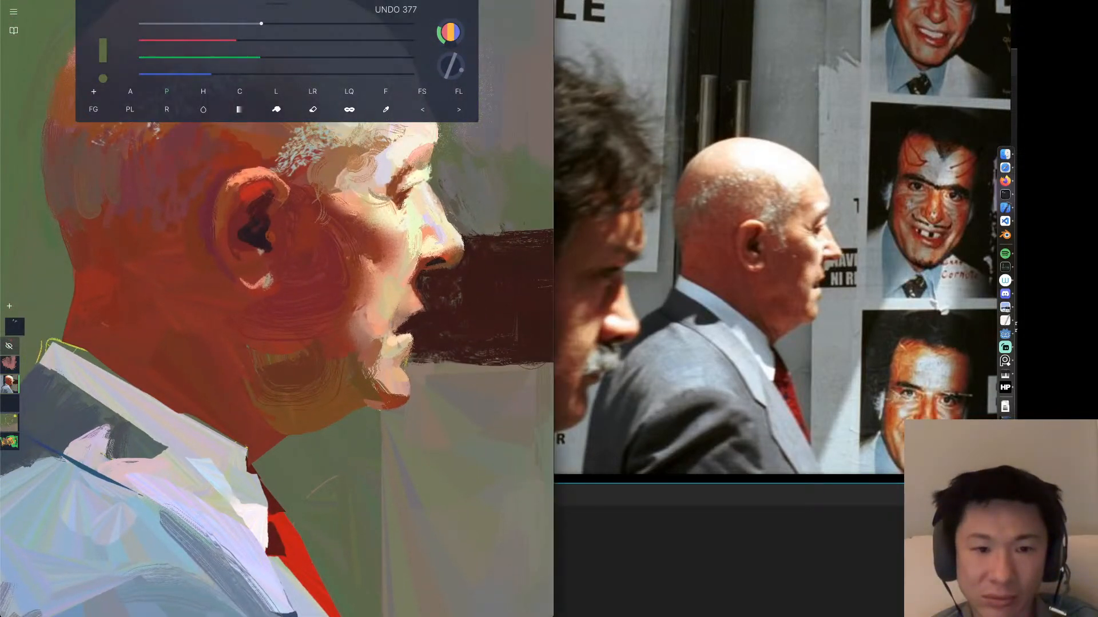
left_click(239, 110)
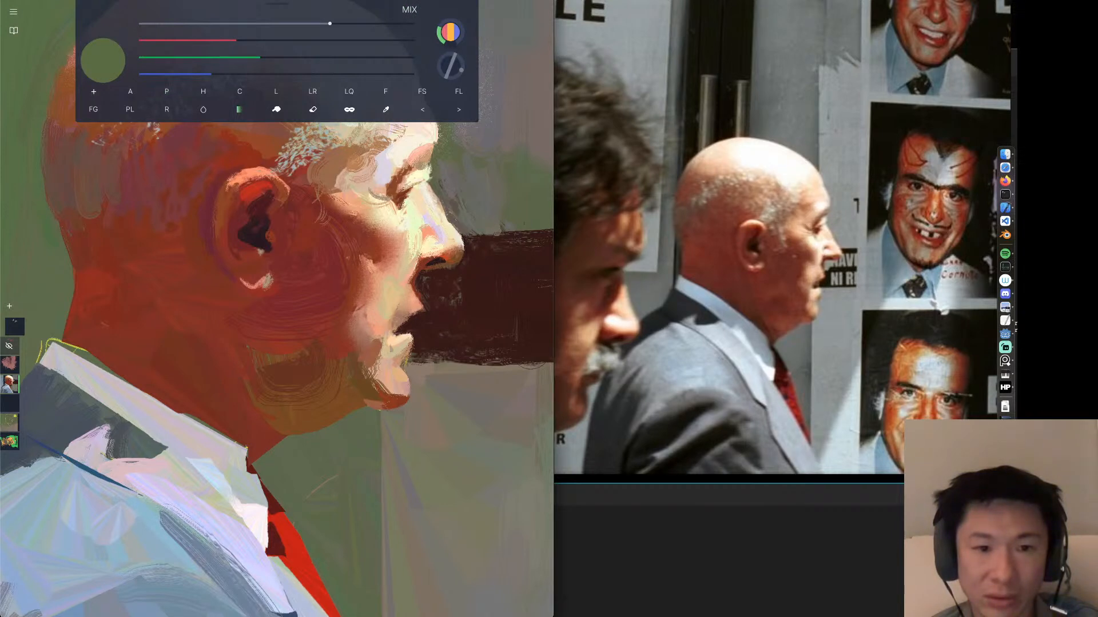
left_click_drag(398, 324, 390, 369)
left_click(424, 110)
left_click_drag(455, 73, 451, 78)
left_click_drag(321, 26, 286, 24)
Try to blend pale beige skin tones below the lower lip with short premixed-colour dabs.
left_click(394, 347)
left_click_drag(397, 343, 406, 350)
key("super+z")
key("super+z")
key("super+z")
left_click(402, 344)
left_click(403, 343)
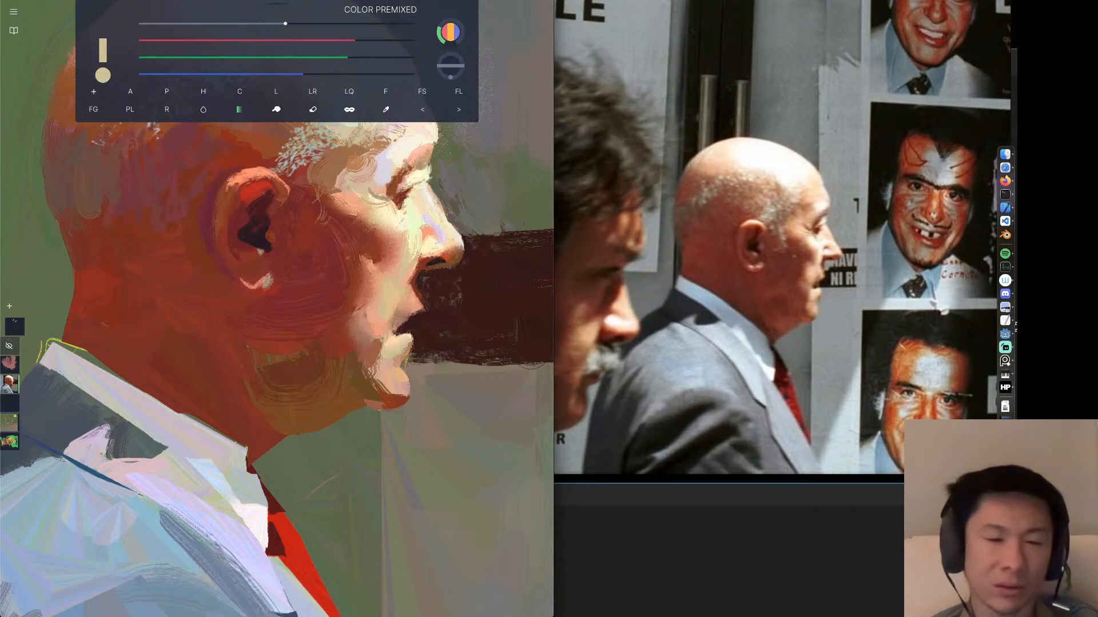
key("super+z")
left_click(403, 343)
left_click(403, 343)
left_click(403, 343)
left_click(403, 343)
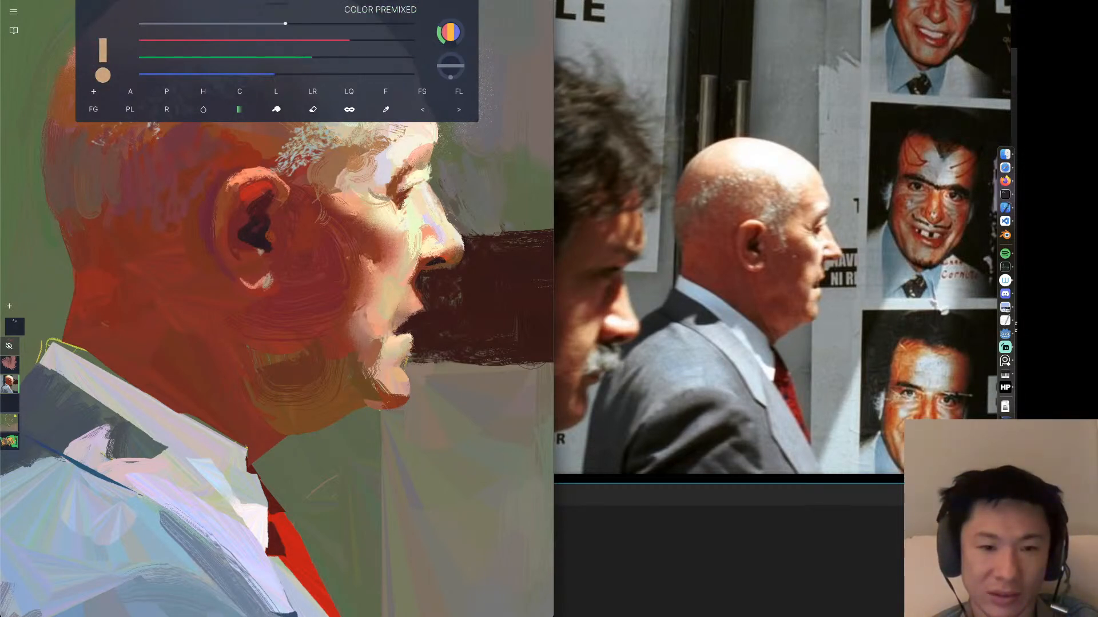
left_click(423, 111)
left_click(423, 111)
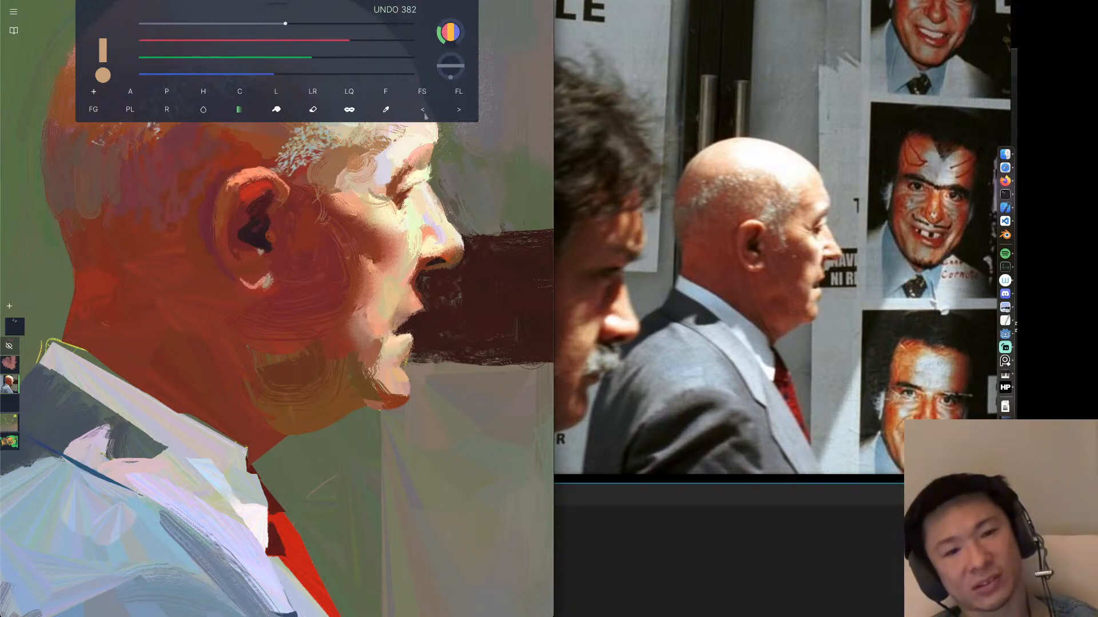
Pencil sampled dark red and red-brown tones around the earlobe, then raise the colour's red and green to an orange-brown.
scroll(272, 239, "down", 4)
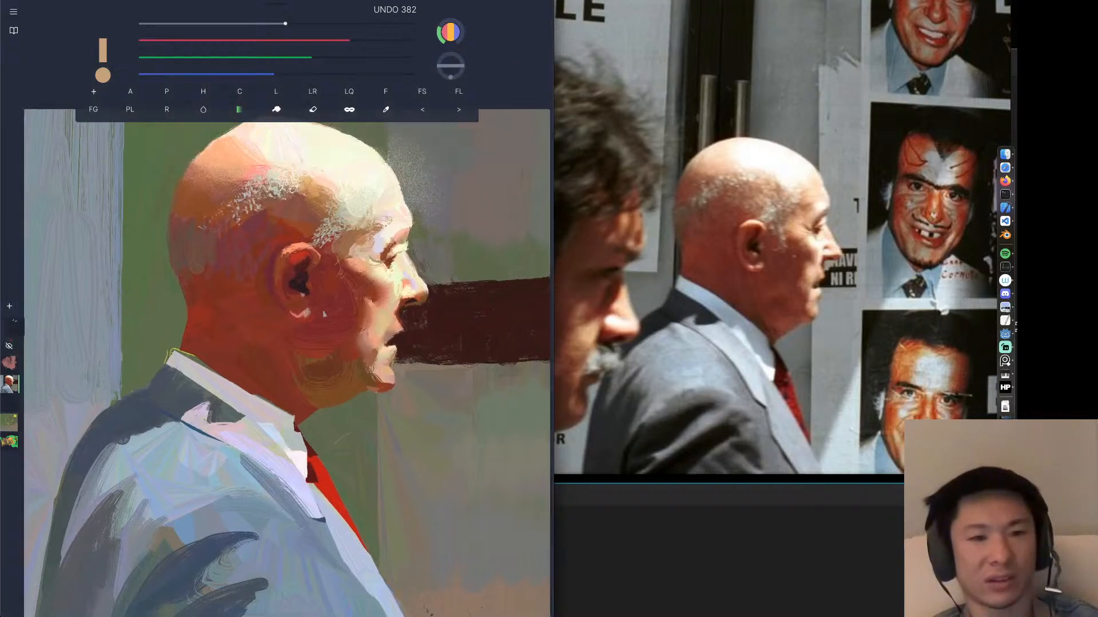
scroll(269, 307, "down", 3)
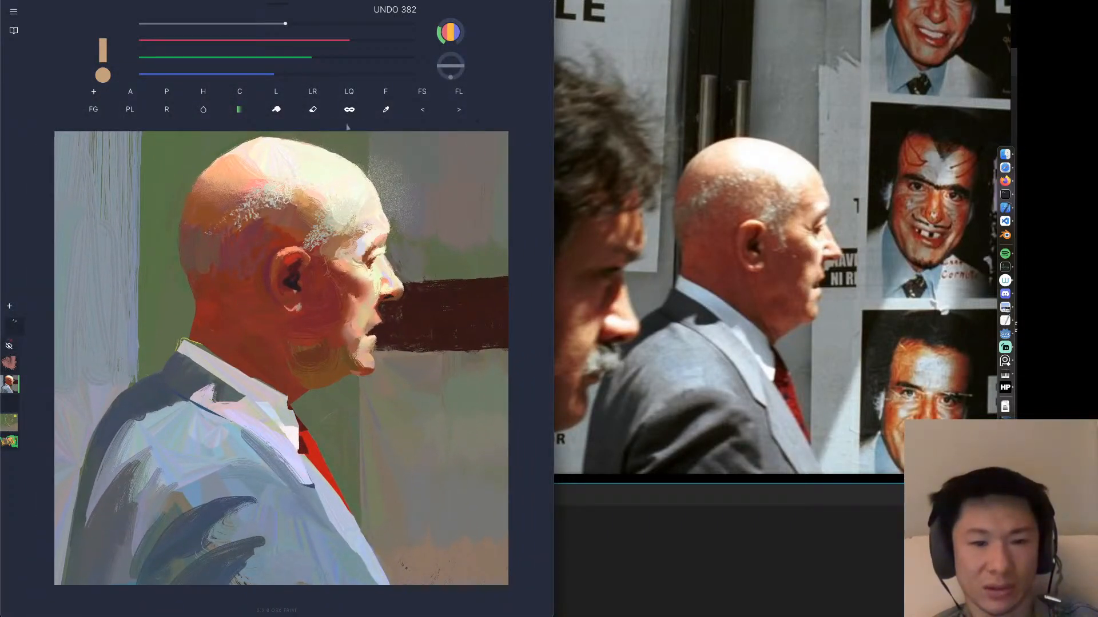
left_click(166, 91)
left_click(292, 310, "alt")
left_click(291, 309, "alt")
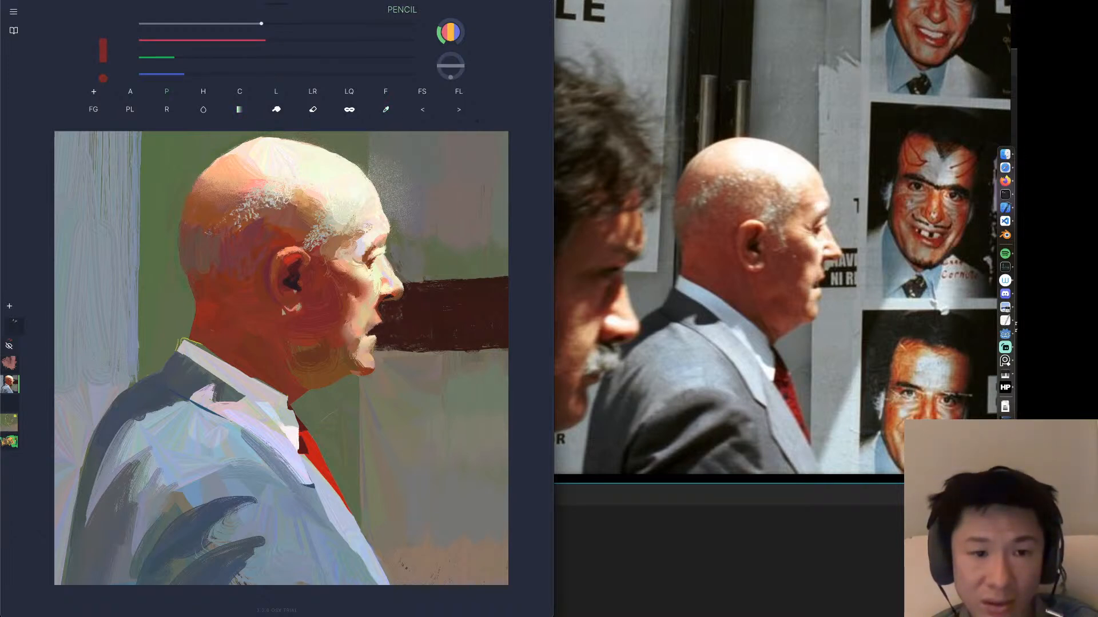
left_click_drag(292, 307, 285, 306)
left_click(290, 304, "alt")
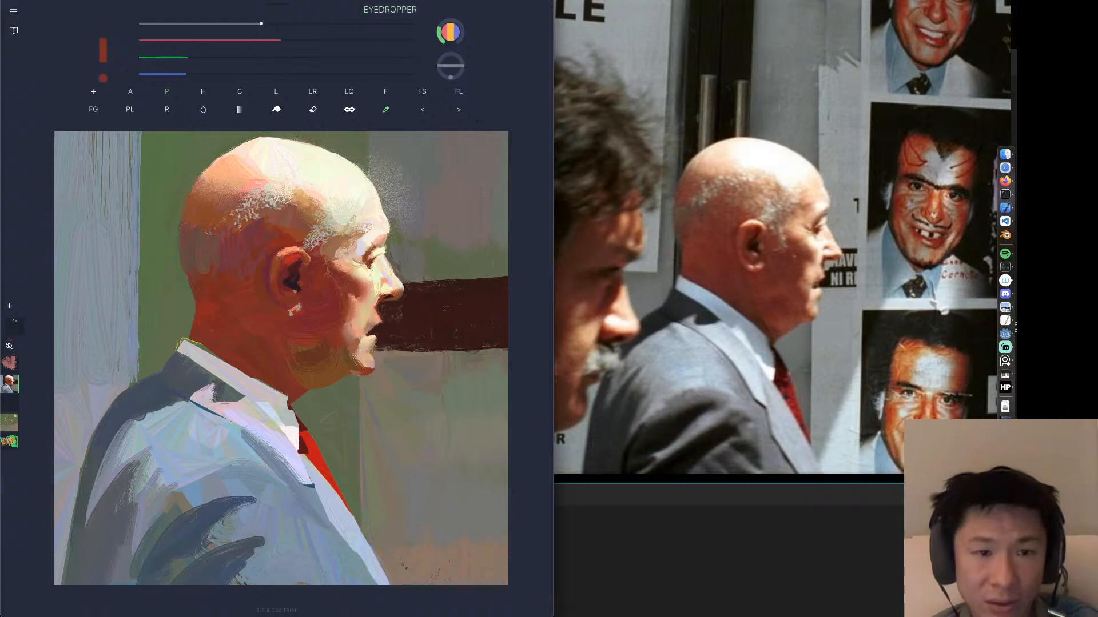
left_click_drag(286, 311, 283, 301)
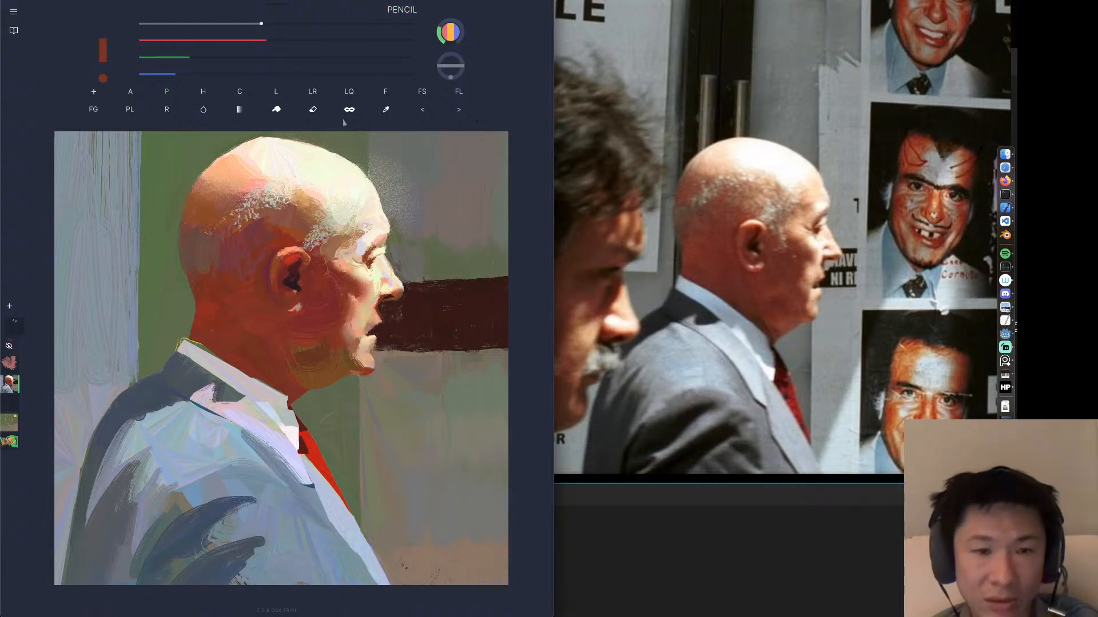
left_click_drag(267, 41, 283, 41)
left_click_drag(190, 58, 194, 58)
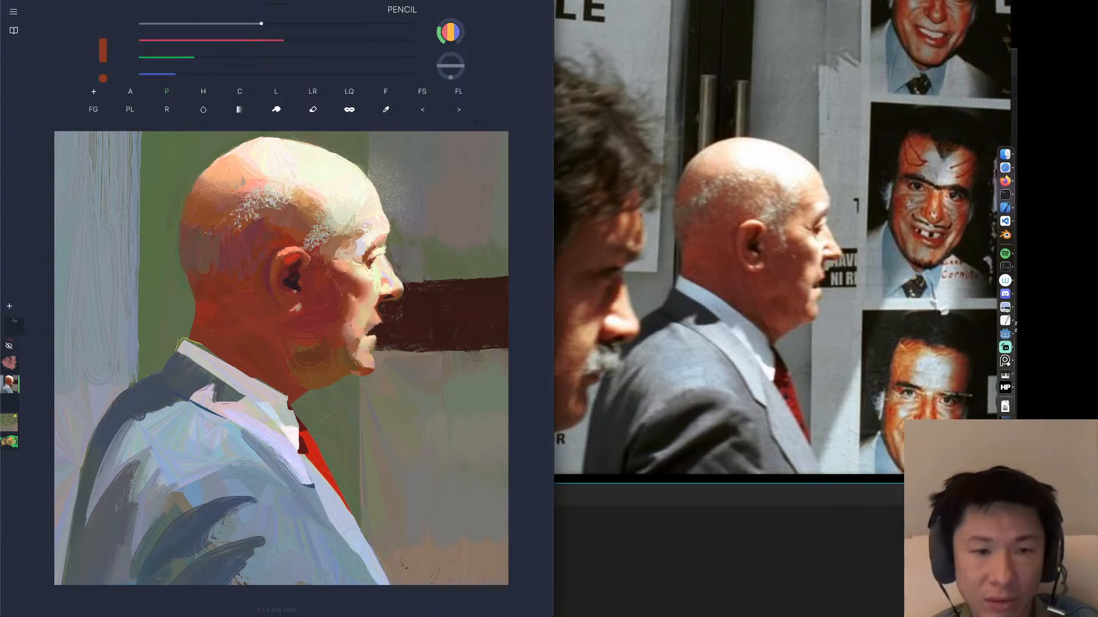
Save the canvas under the existing name baldsuitside in the Dropbox/2021 folder, overwriting that file.
left_click(14, 32)
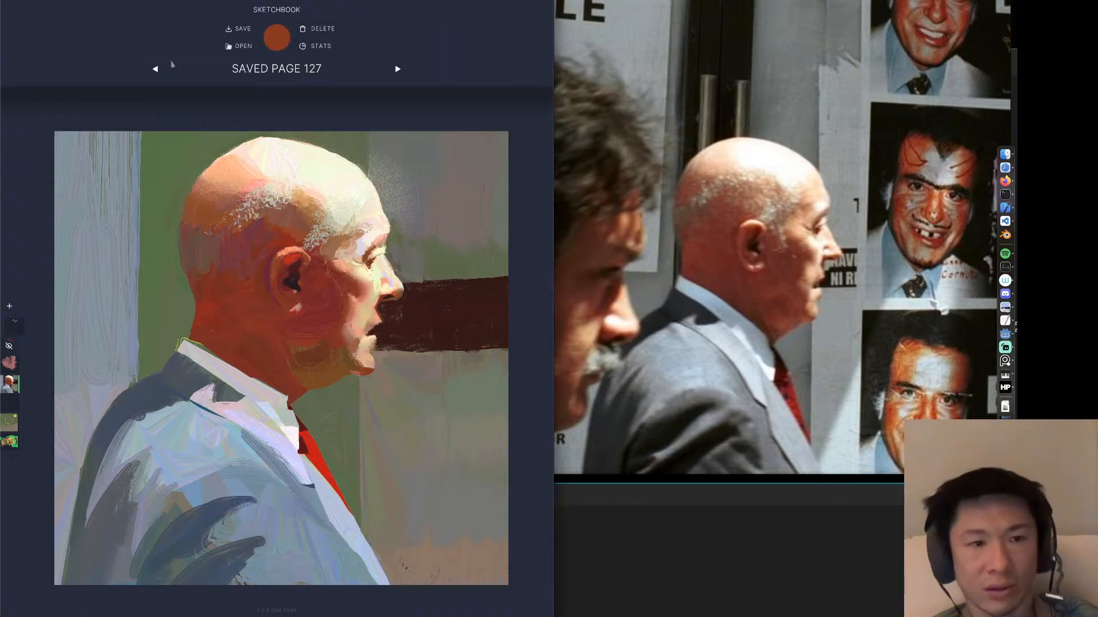
left_click(238, 30)
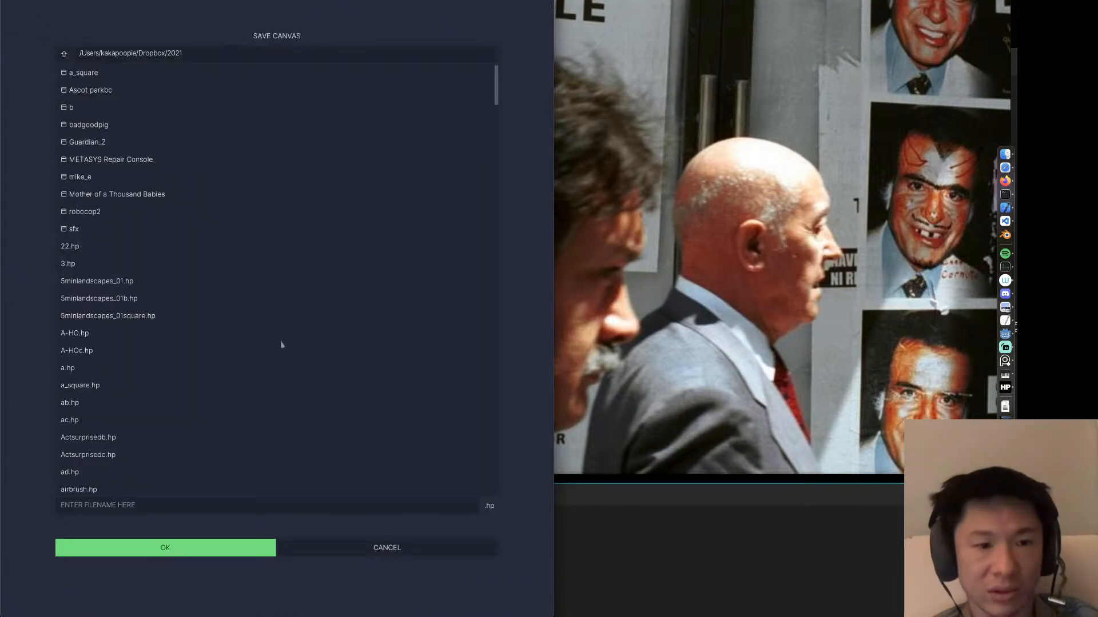
left_click(328, 502)
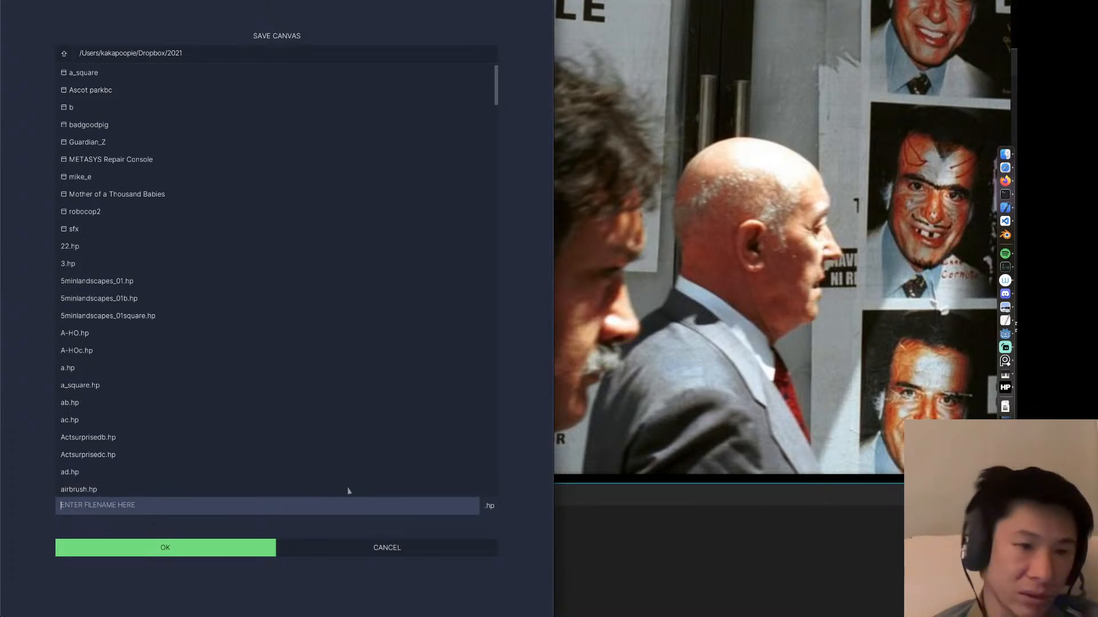
scroll(320, 407, "down", 10)
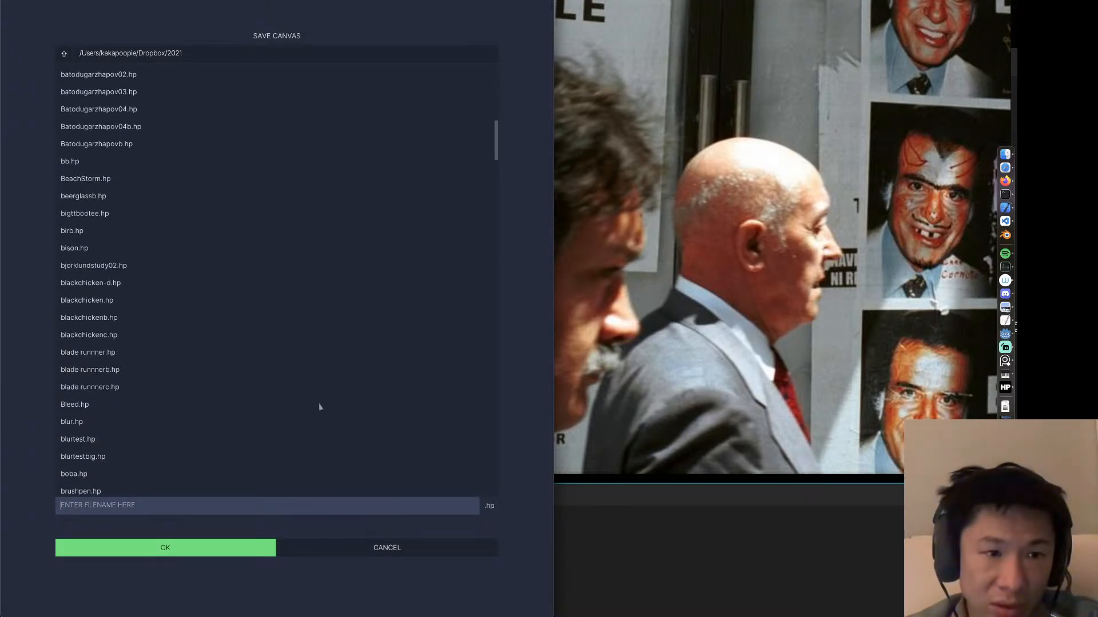
type("ba")
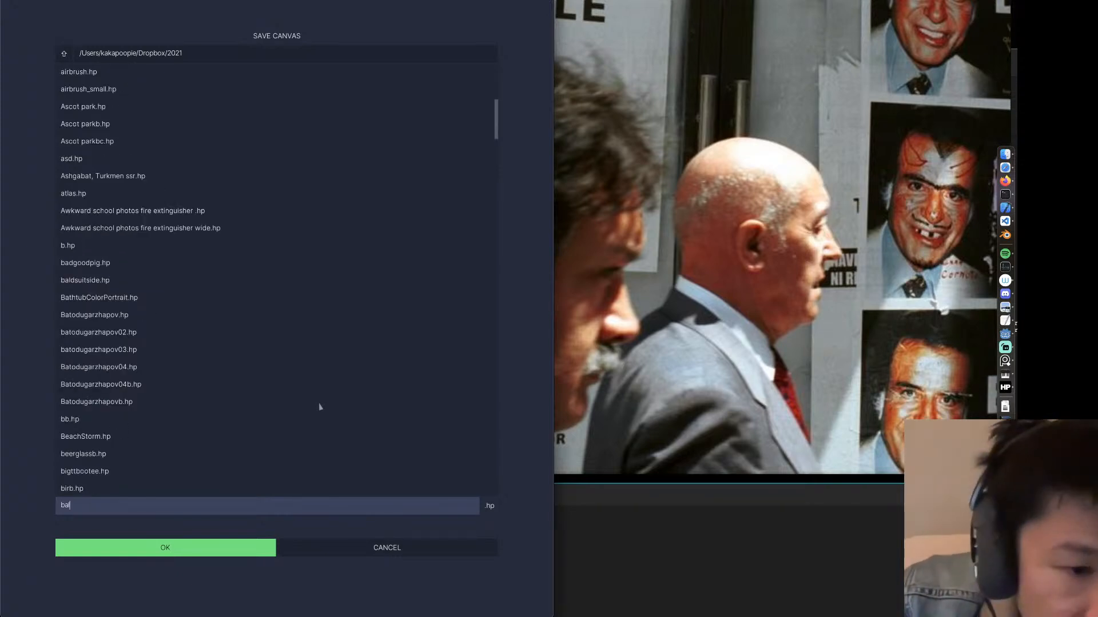
type("l")
left_click(131, 279)
left_click(188, 549)
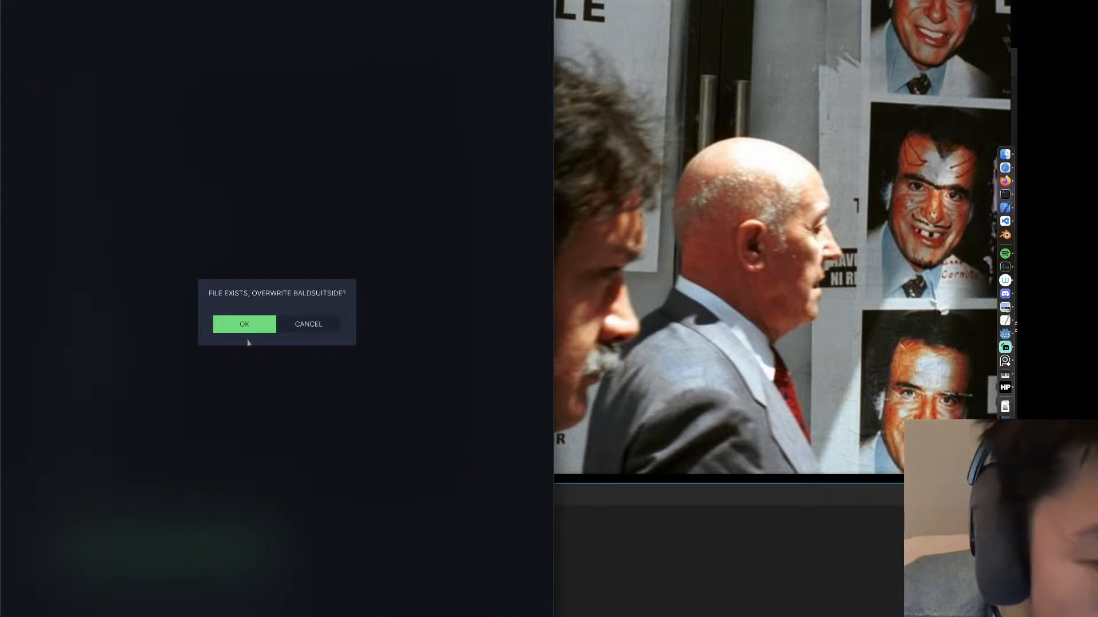
left_click(252, 330)
left_click(256, 358)
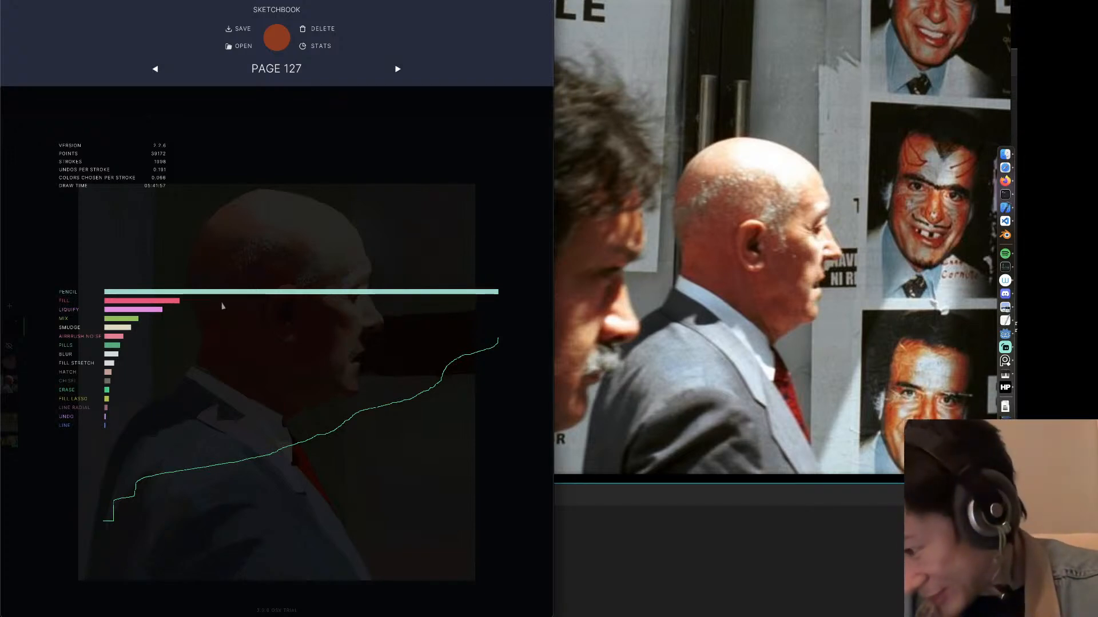
Close the page's drawing statistics and leave the sketchbook to return to the painting tools.
left_click(536, 182)
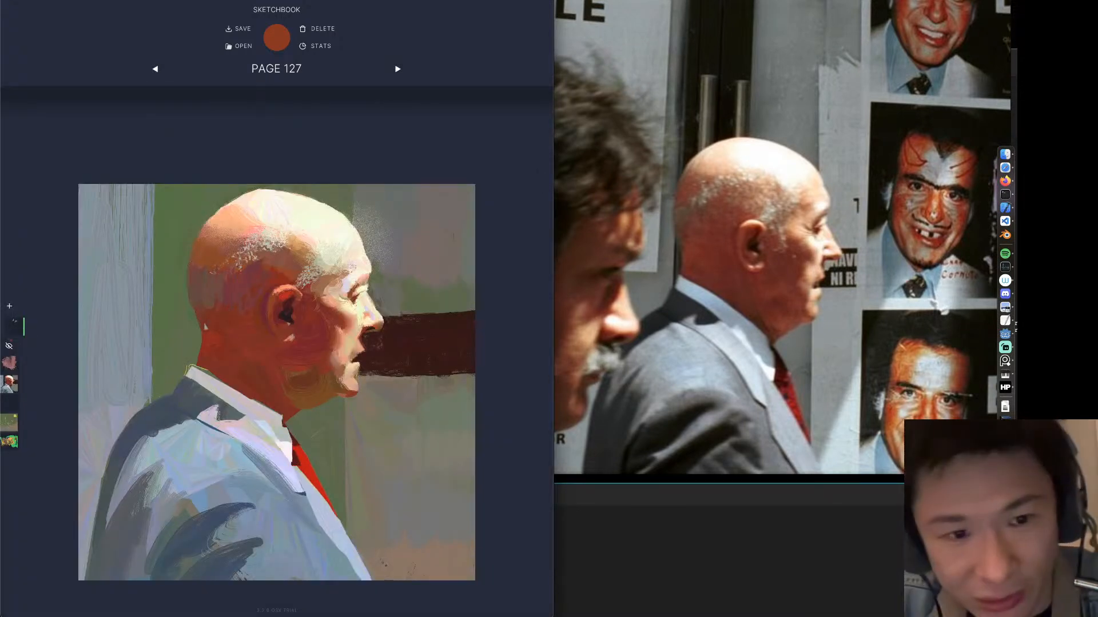
left_click(537, 171)
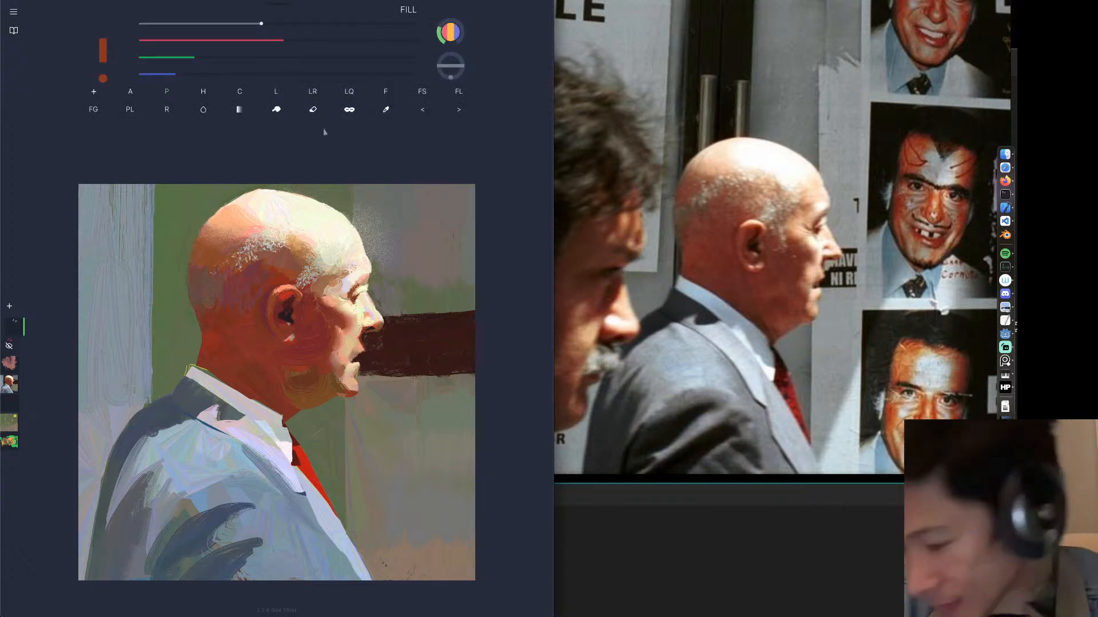